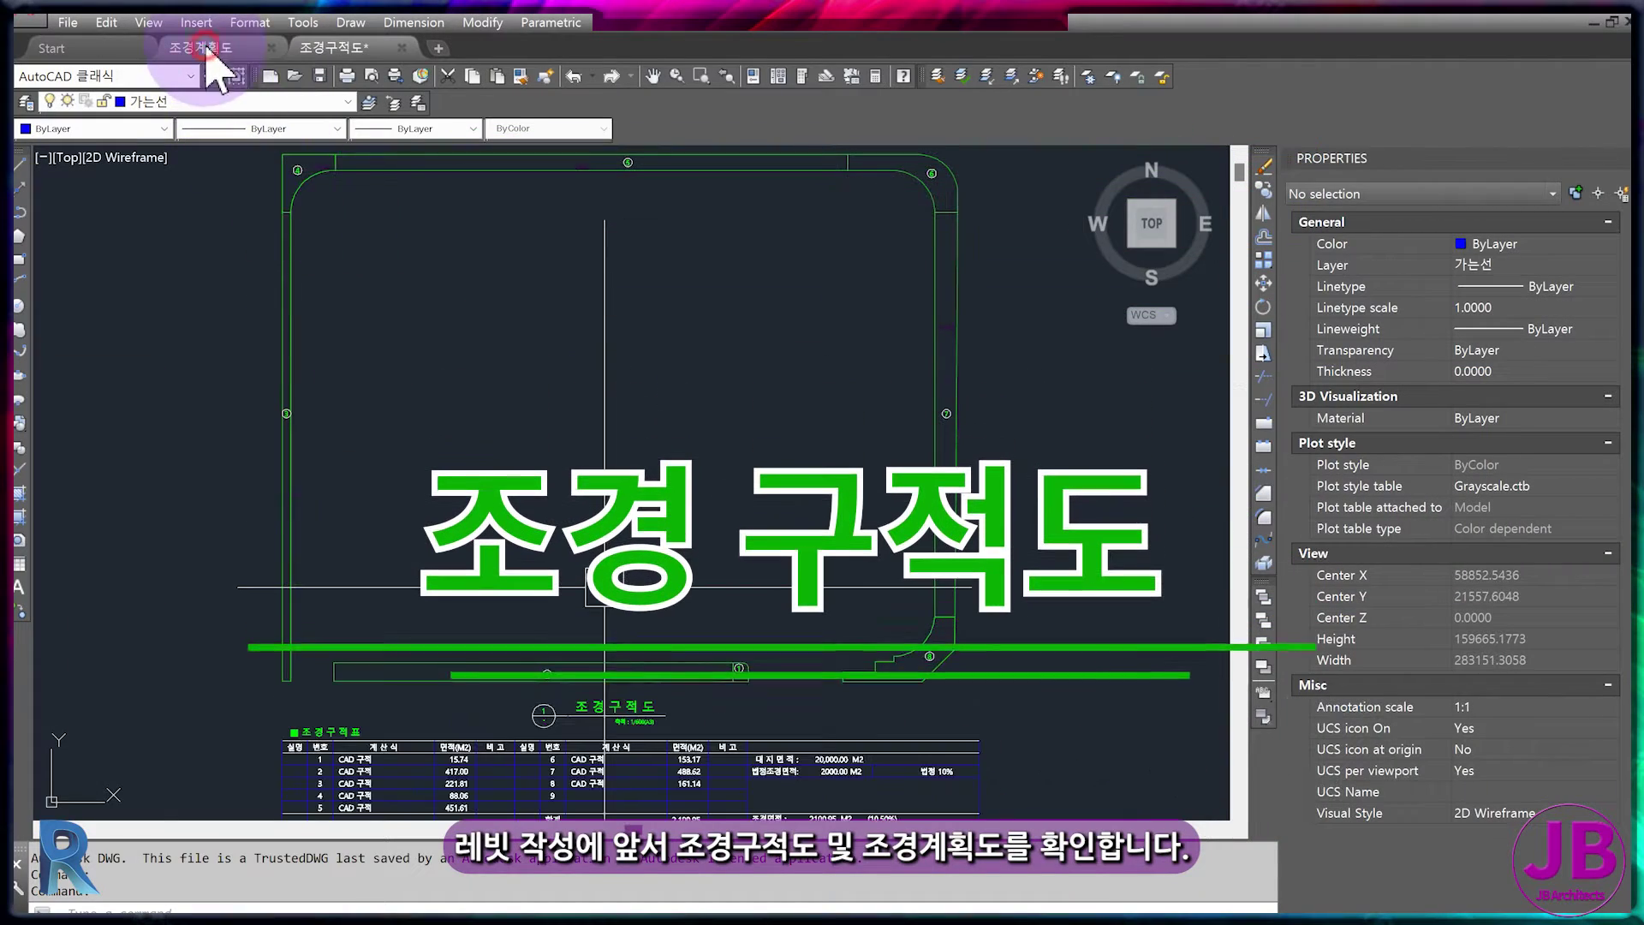
- Examine the planting layout, landscape overview and tree quantity table in the 조경계획도 drawing
left_click(257, 103)
scroll(589, 420, "down", 2)
scroll(720, 440, "up", 6)
scroll(732, 394, "down", 2)
middle_click_drag(744, 351, 777, 507)
scroll(777, 505, "down", 3)
scroll(619, 494, "up", 5)
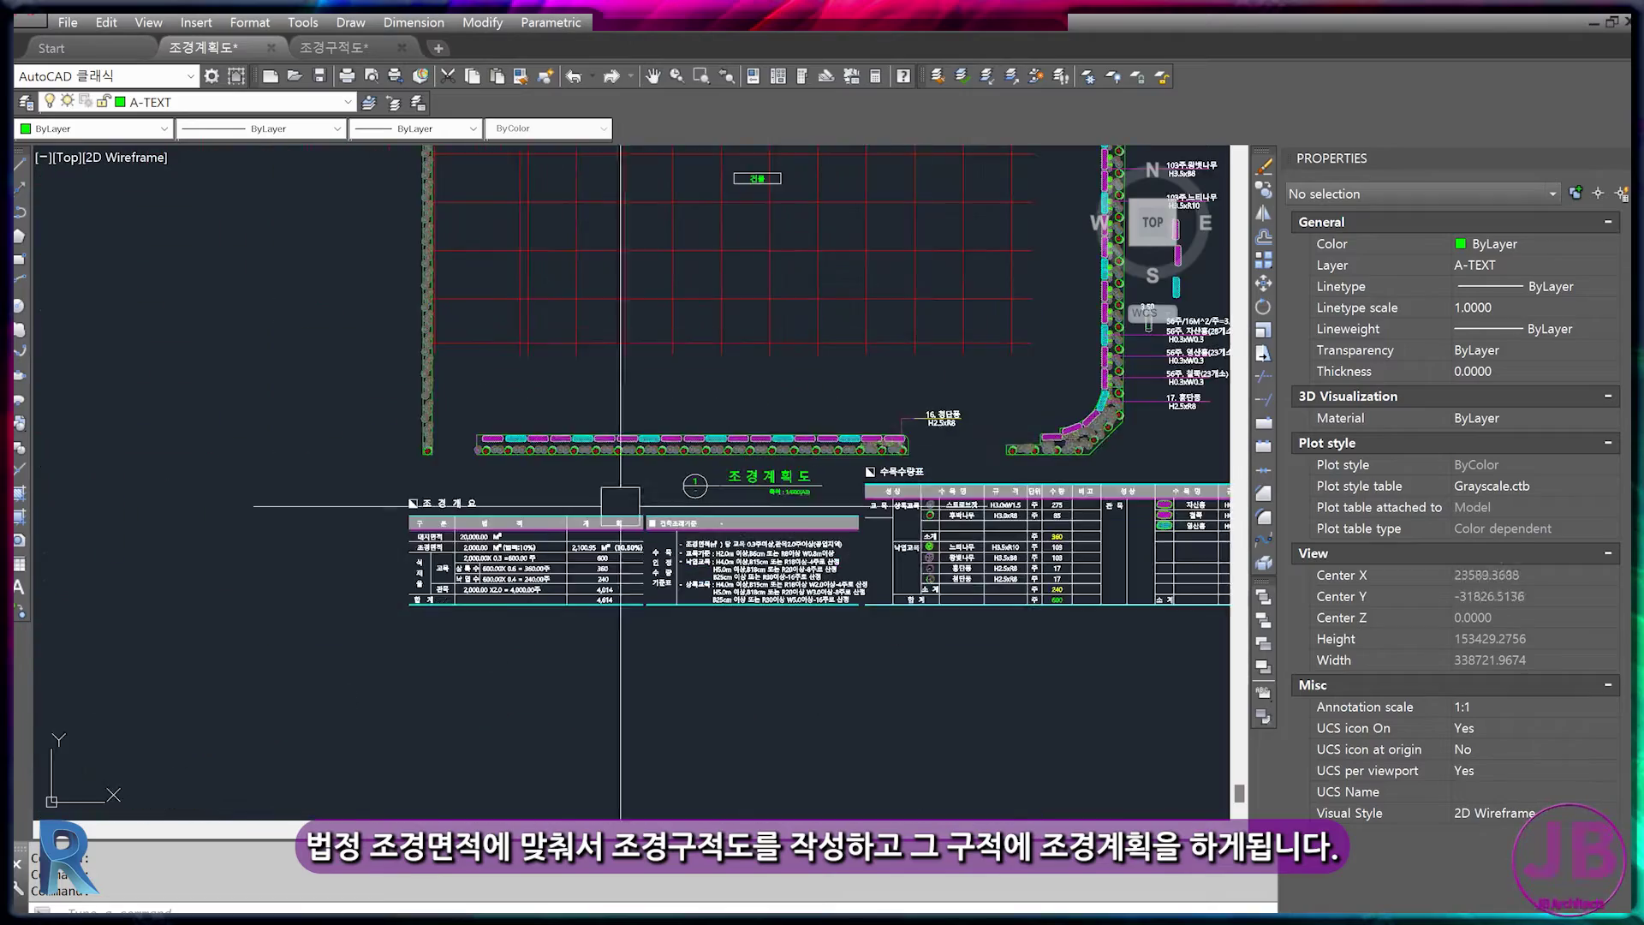
middle_click_drag(619, 494, 383, 505)
scroll(384, 505, "down", 1)
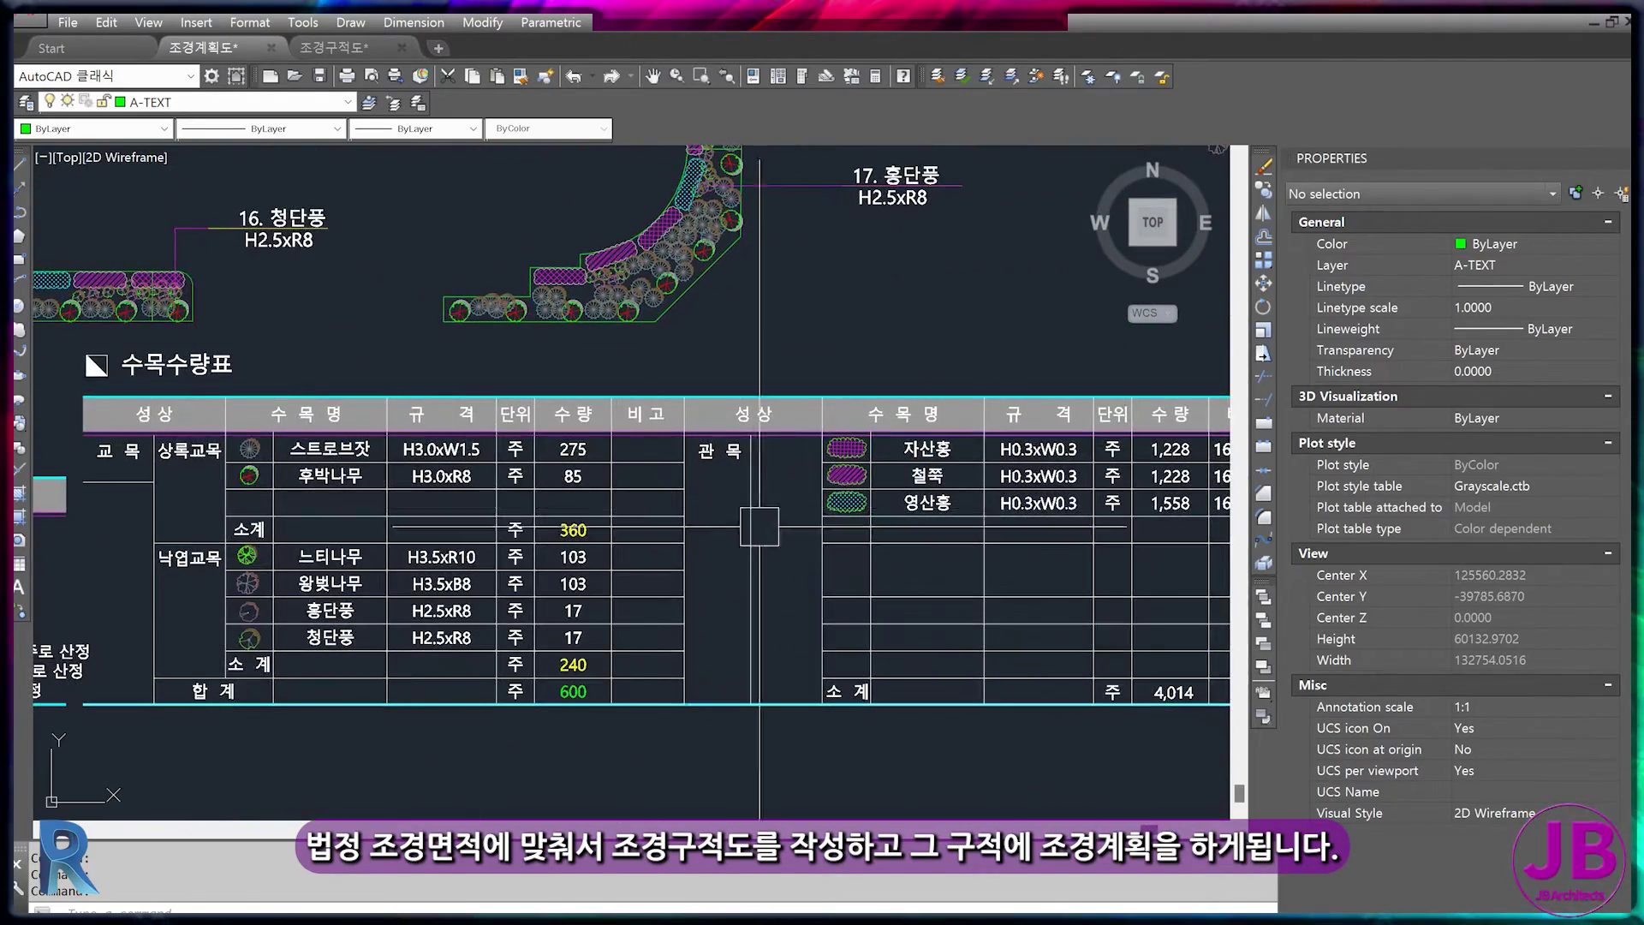
scroll(672, 300, "down", 4)
scroll(715, 378, "down", 3)
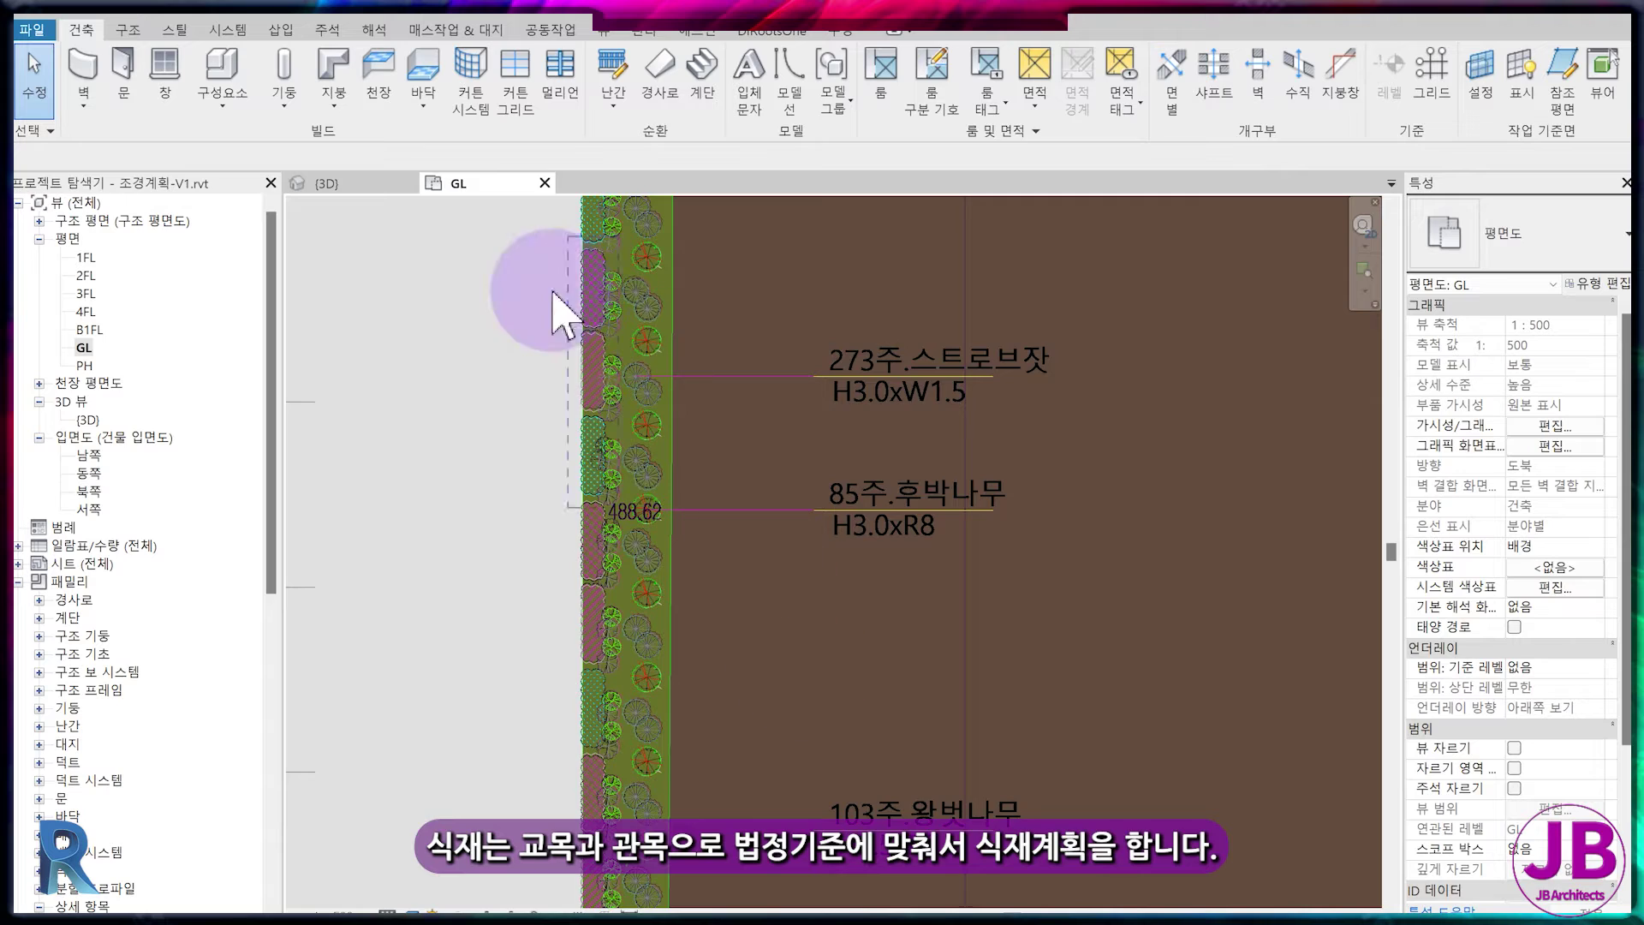
- Switch to Revit and set the {3D} view's visual style to 색상 일치, focusing on the tree row along the site edge
left_click(364, 183)
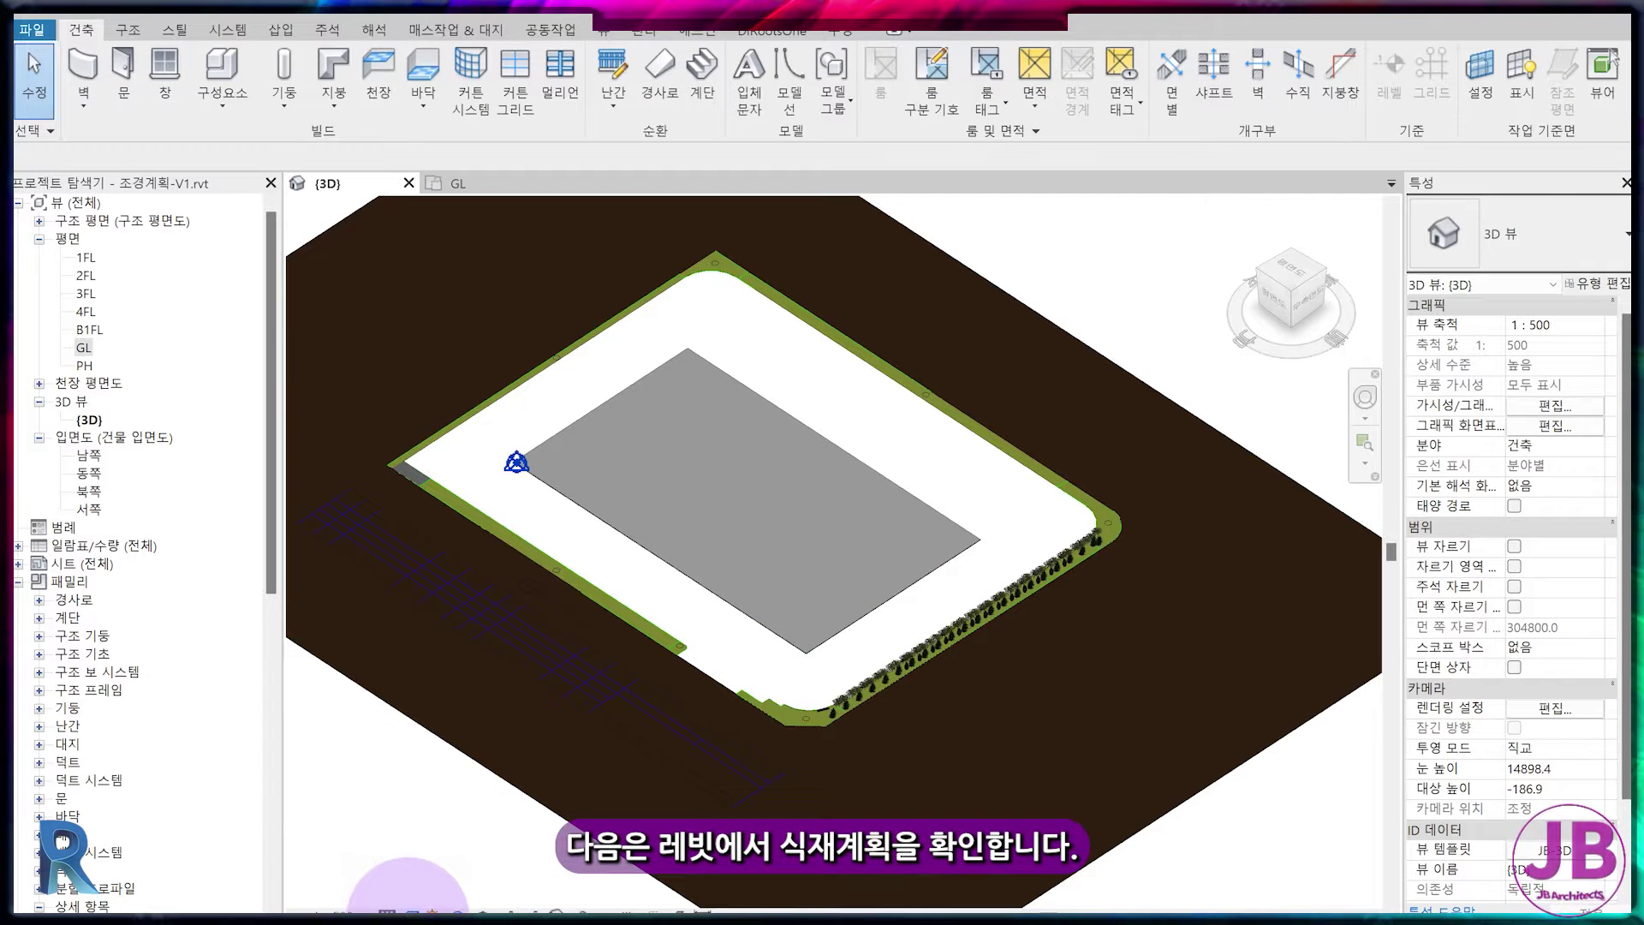
left_click(413, 911)
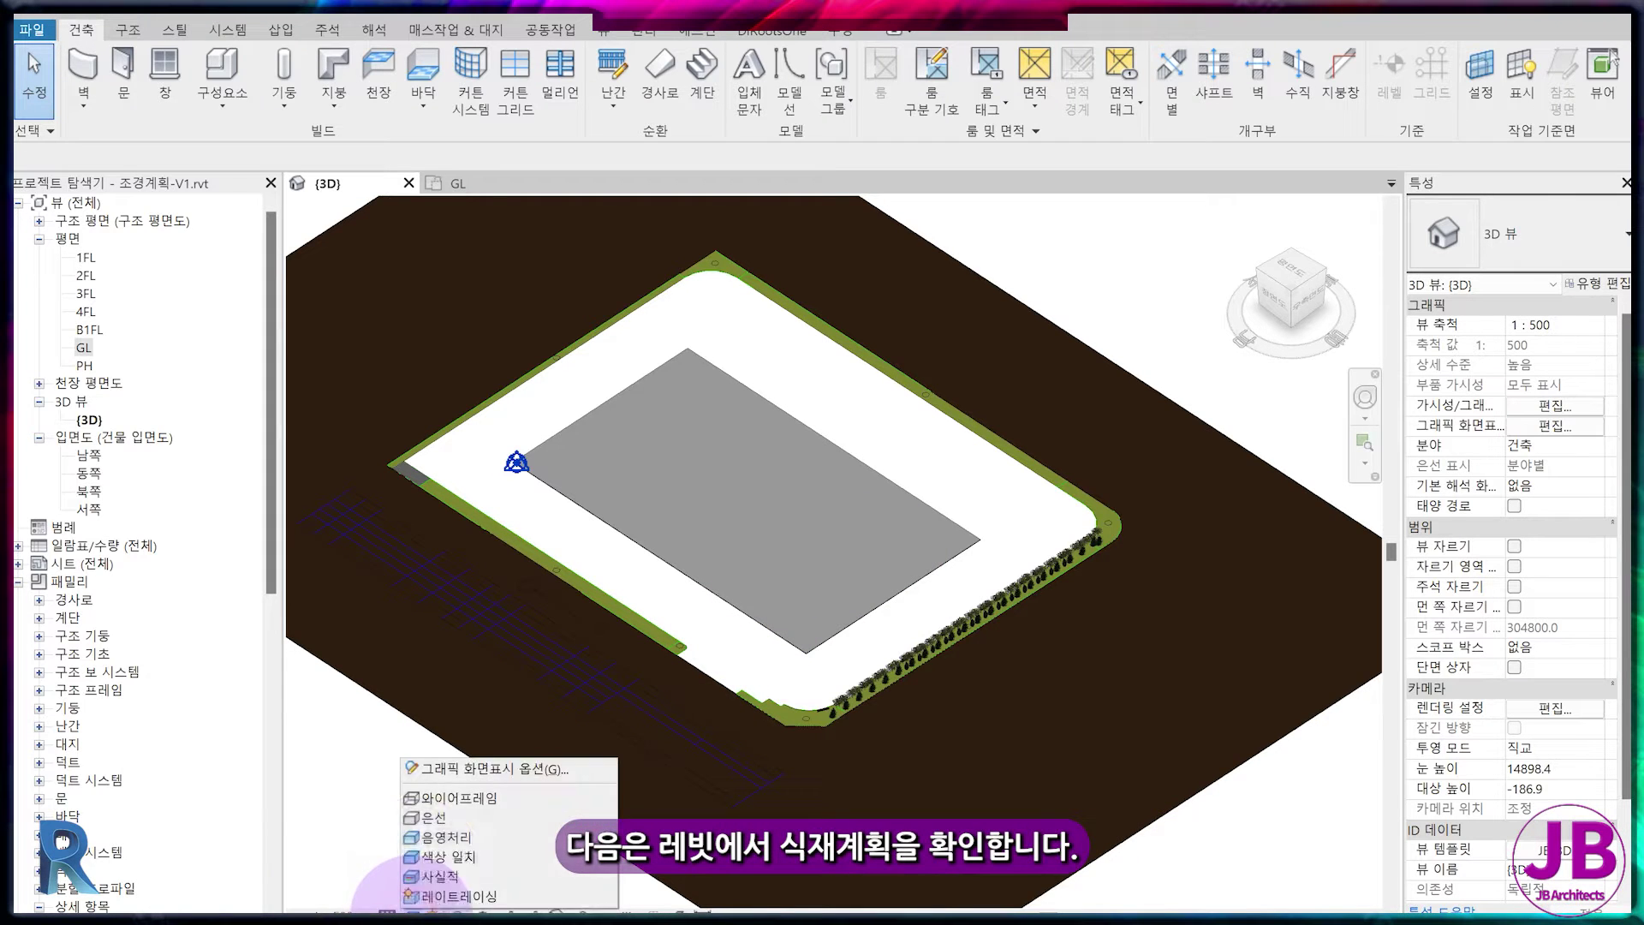
left_click(428, 856)
scroll(993, 655, "up", 1)
scroll(993, 655, "up", 4)
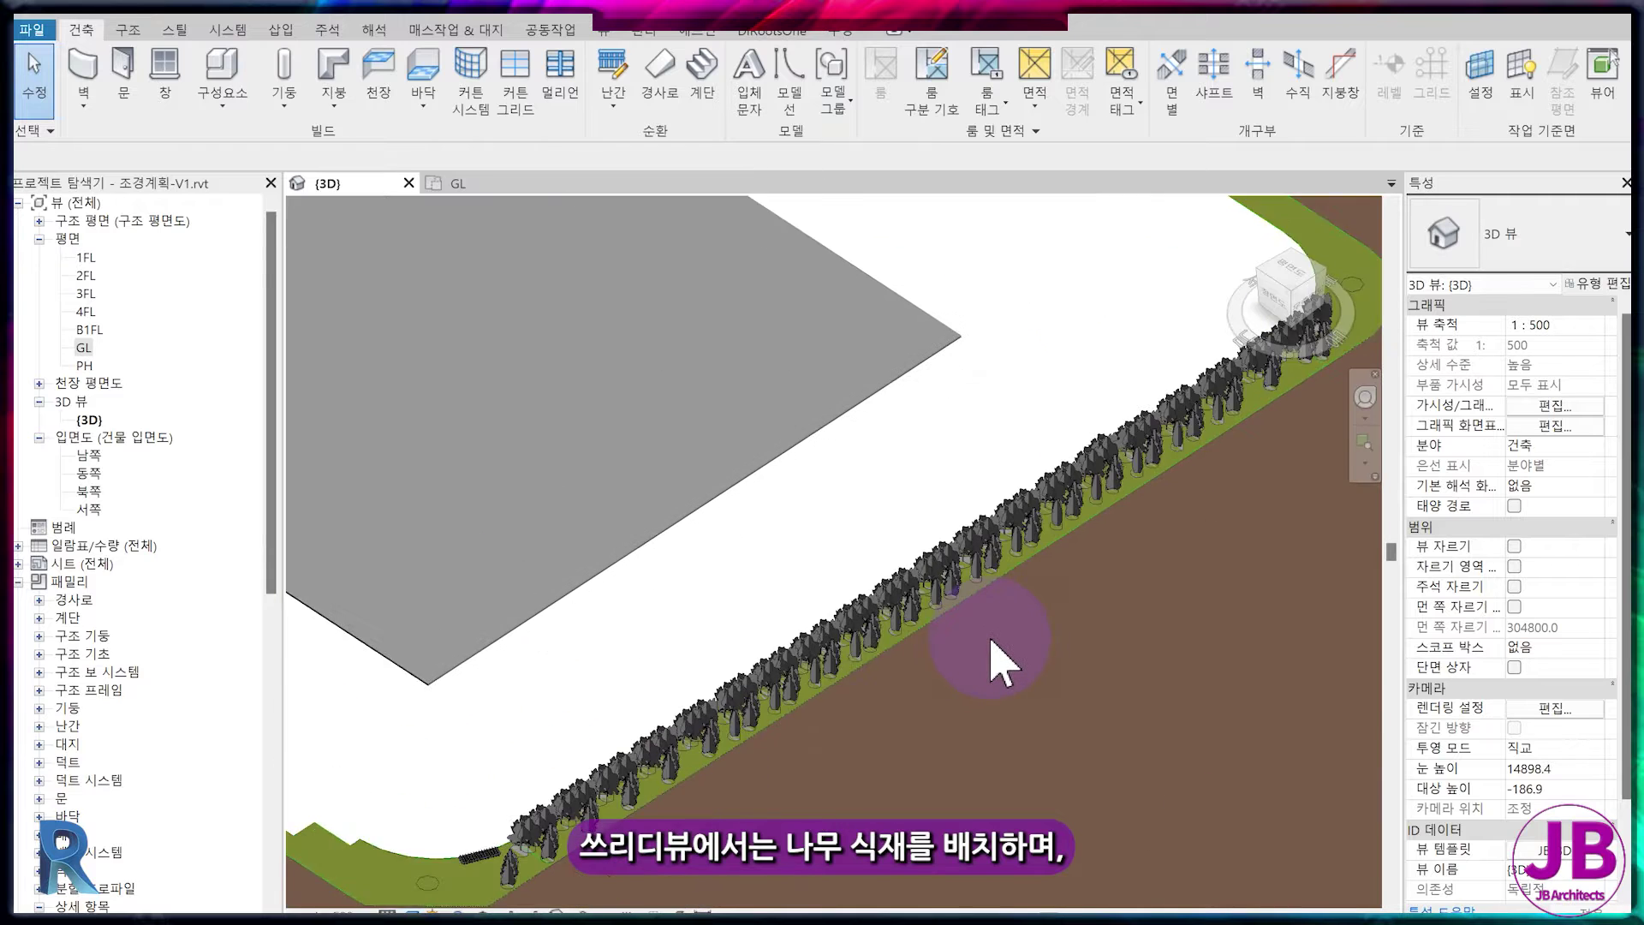
middle_click_drag(1020, 672, 906, 657)
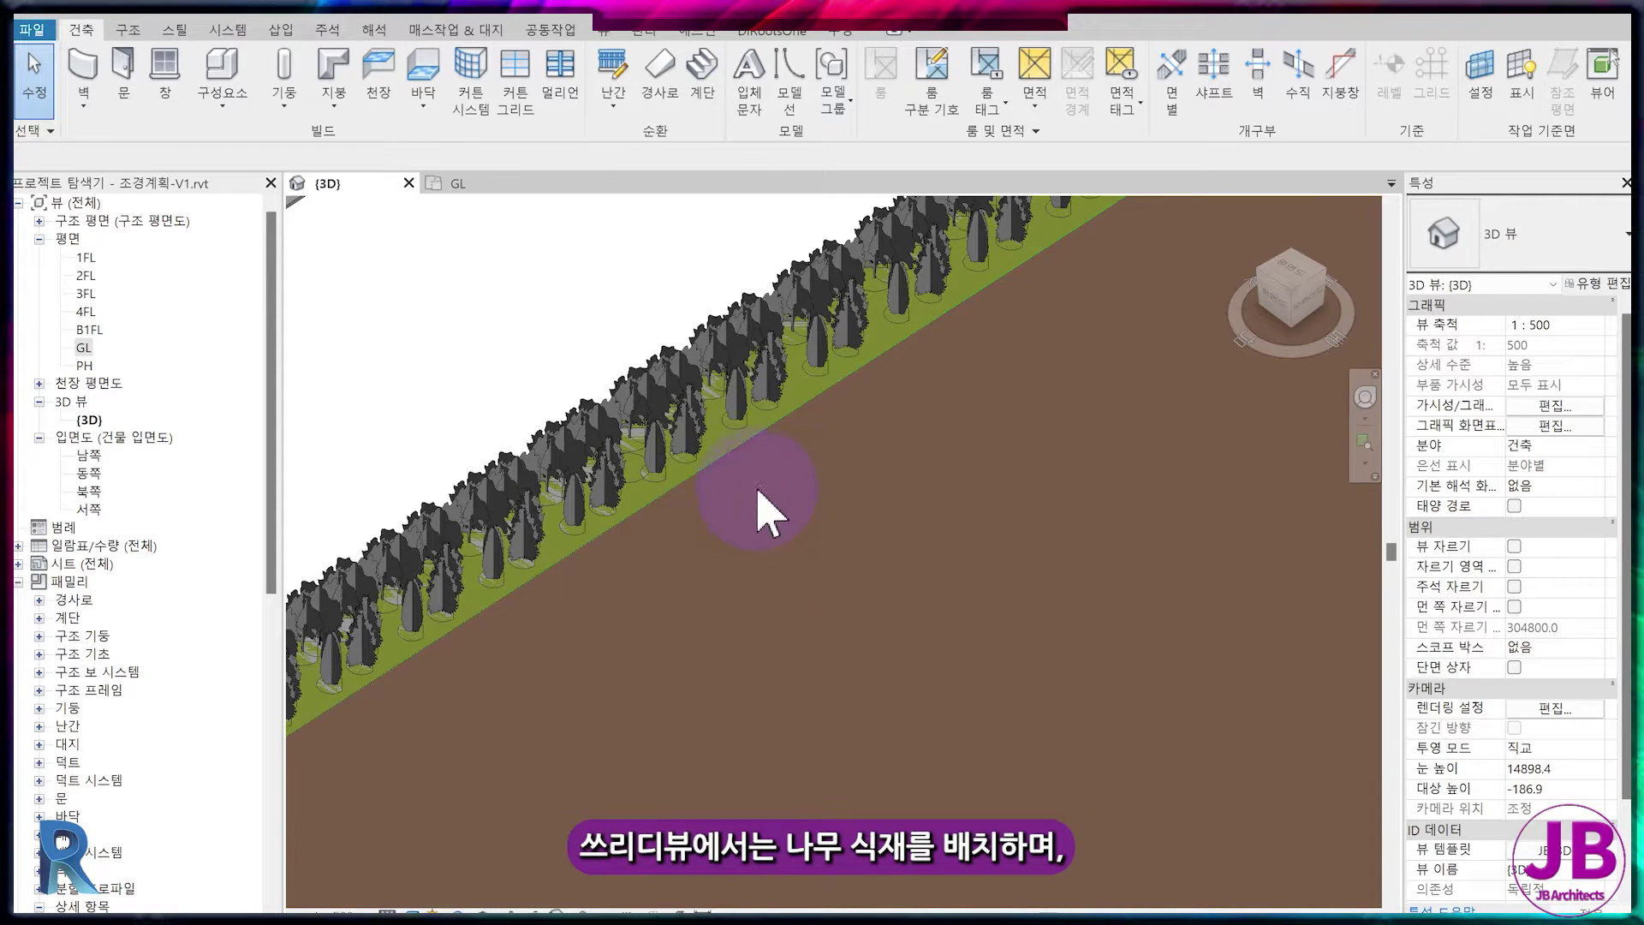
- Reveal the hidden elements in the 3D view and unhide the 조경계획도.dwg import
left_click(729, 485)
left_click(644, 895)
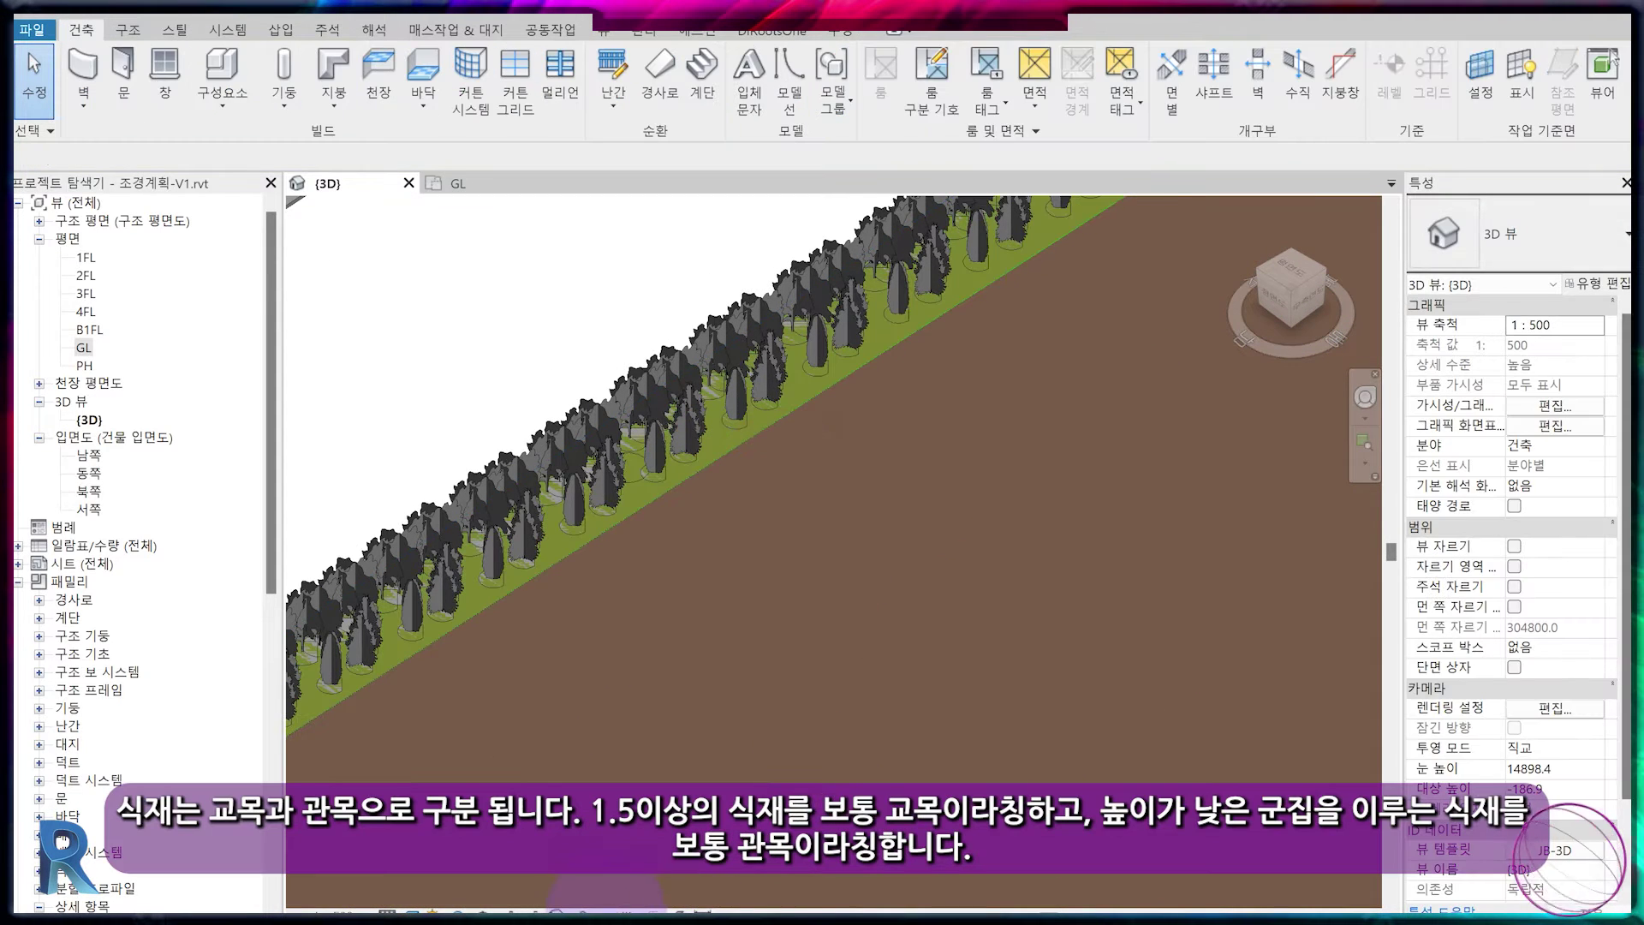
left_click(606, 908)
left_click(745, 677)
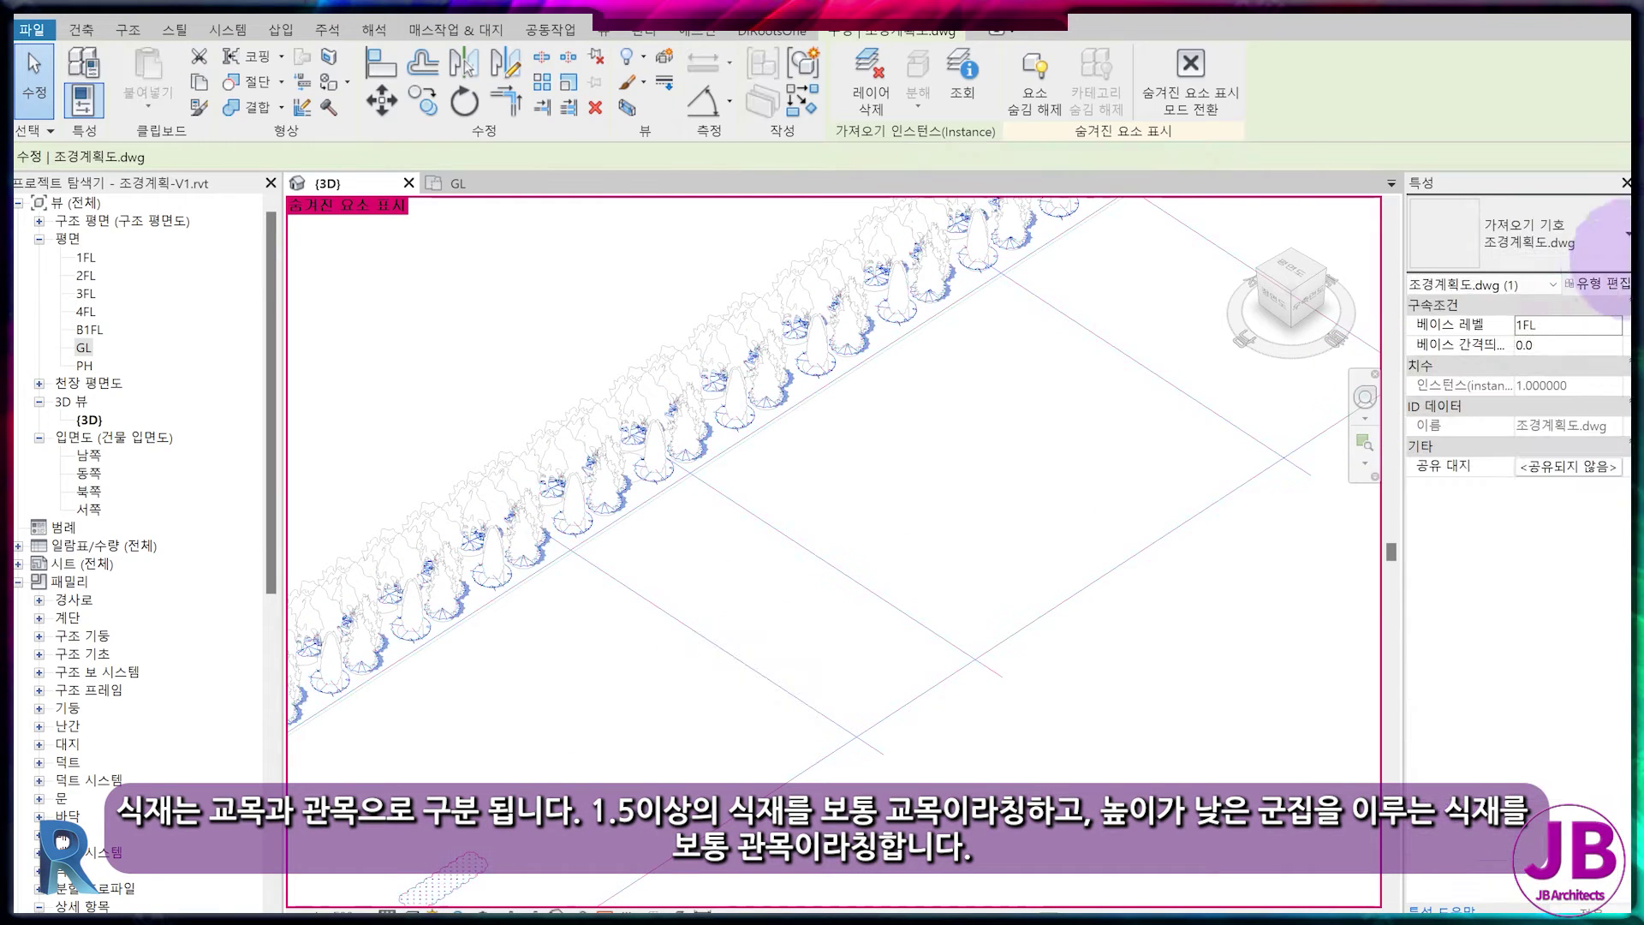
left_click(1040, 73)
left_click(1188, 69)
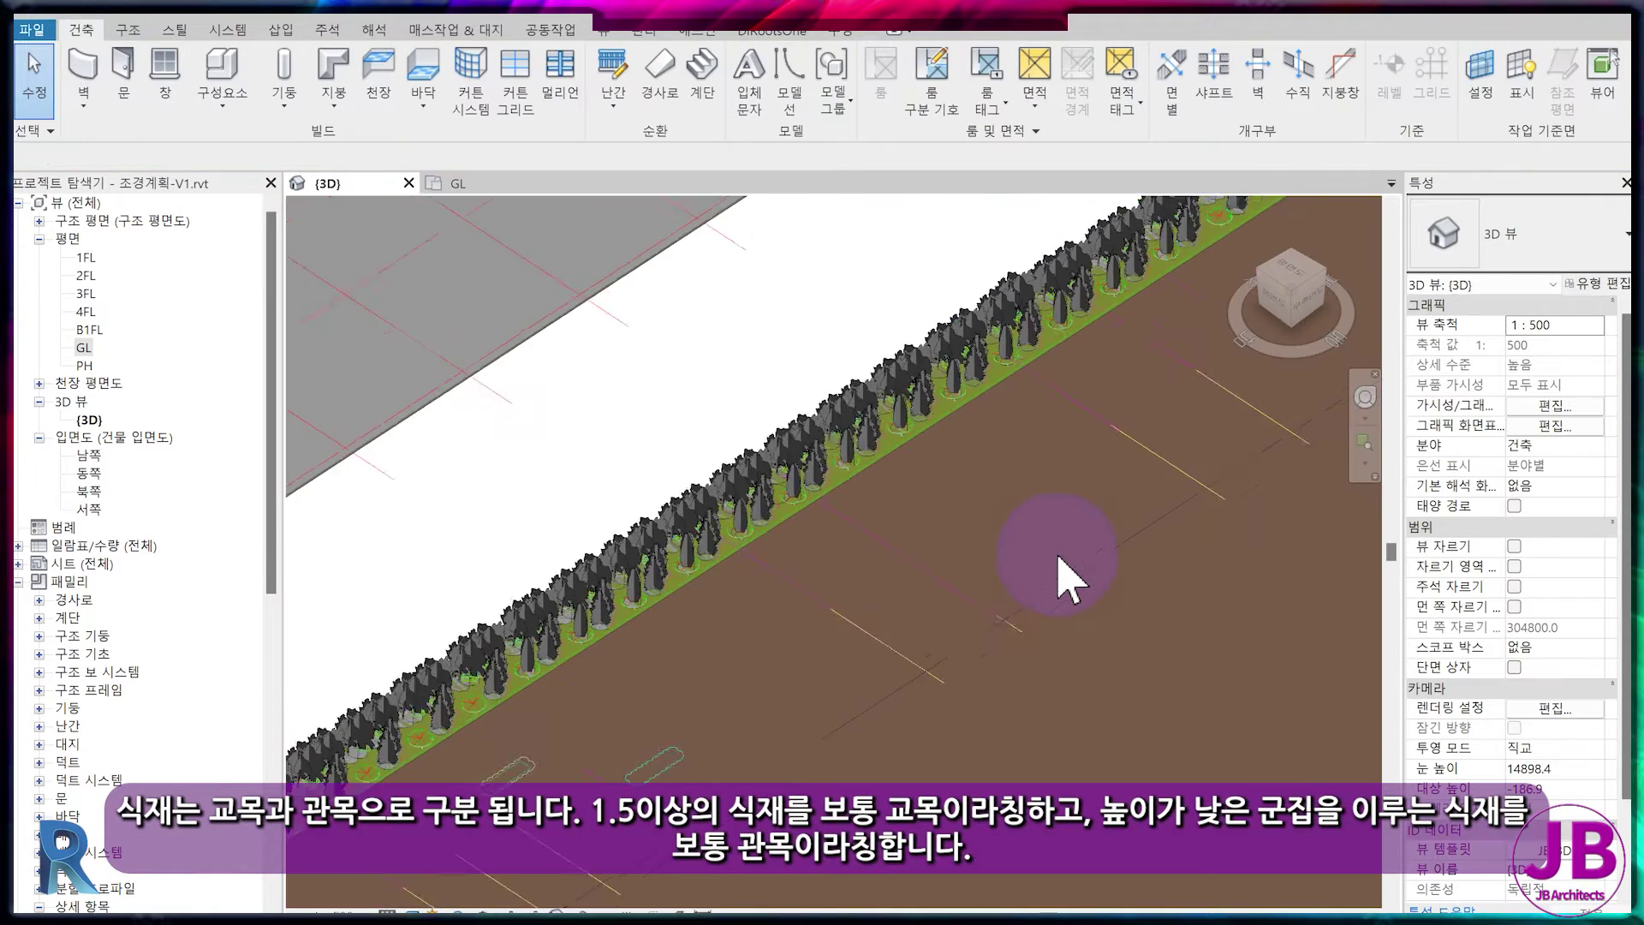
- Examine the trees and low shrub clusters along the planting strip from both sides in the 3D view
scroll(1070, 577, "down", 3)
scroll(929, 732, "up", 2)
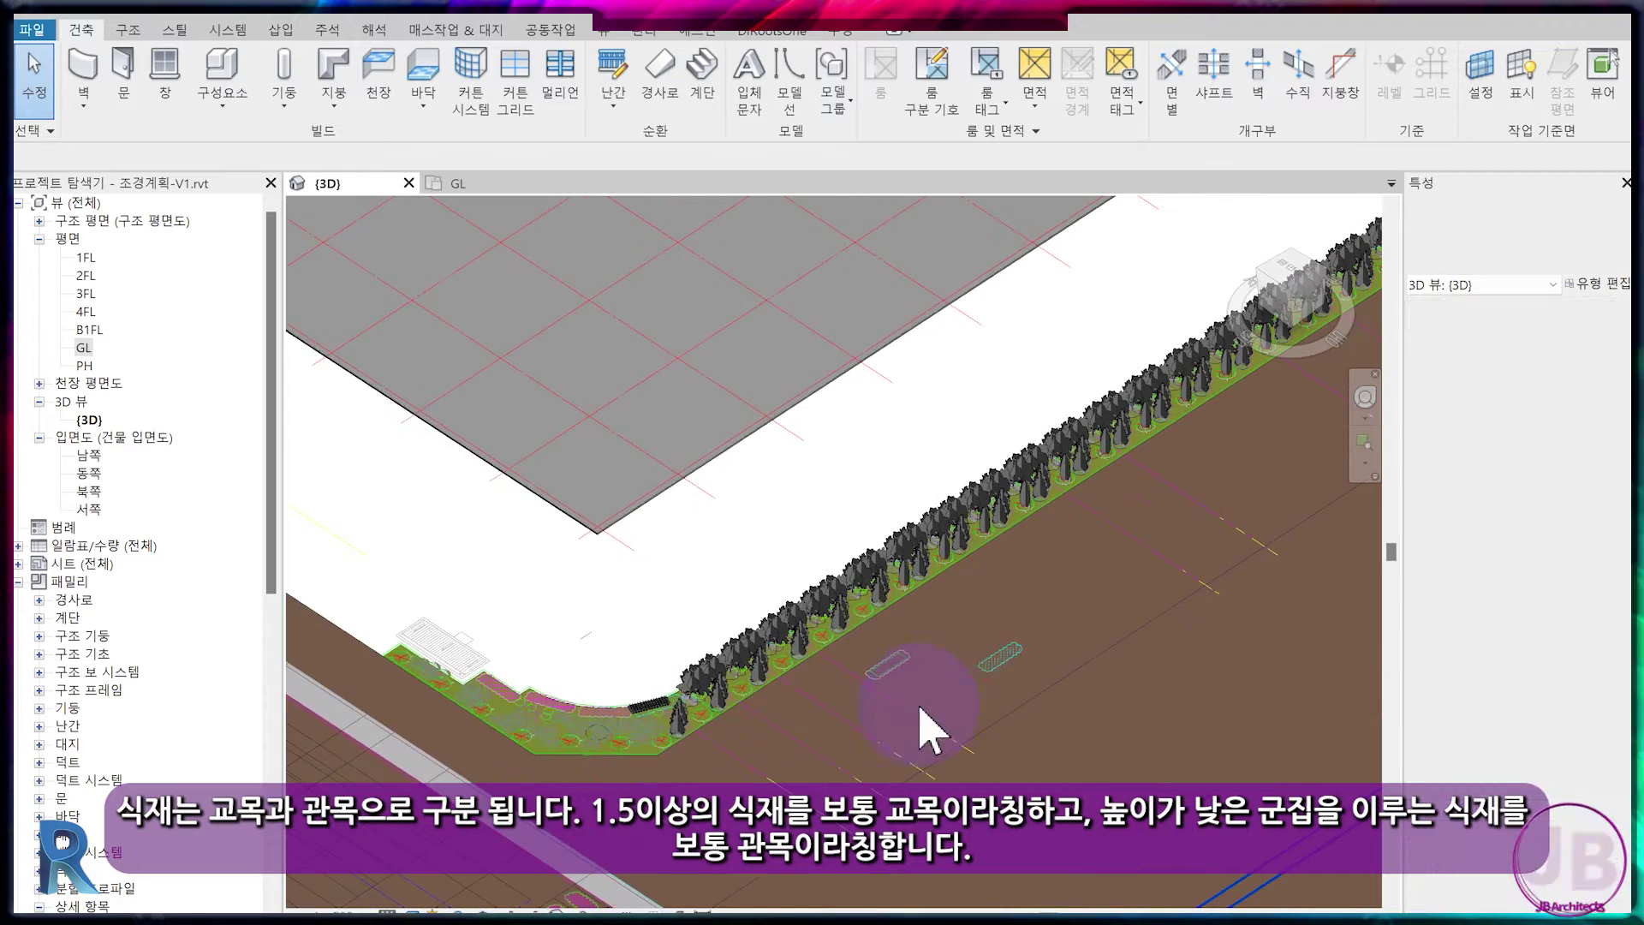
scroll(929, 732, "up", 3)
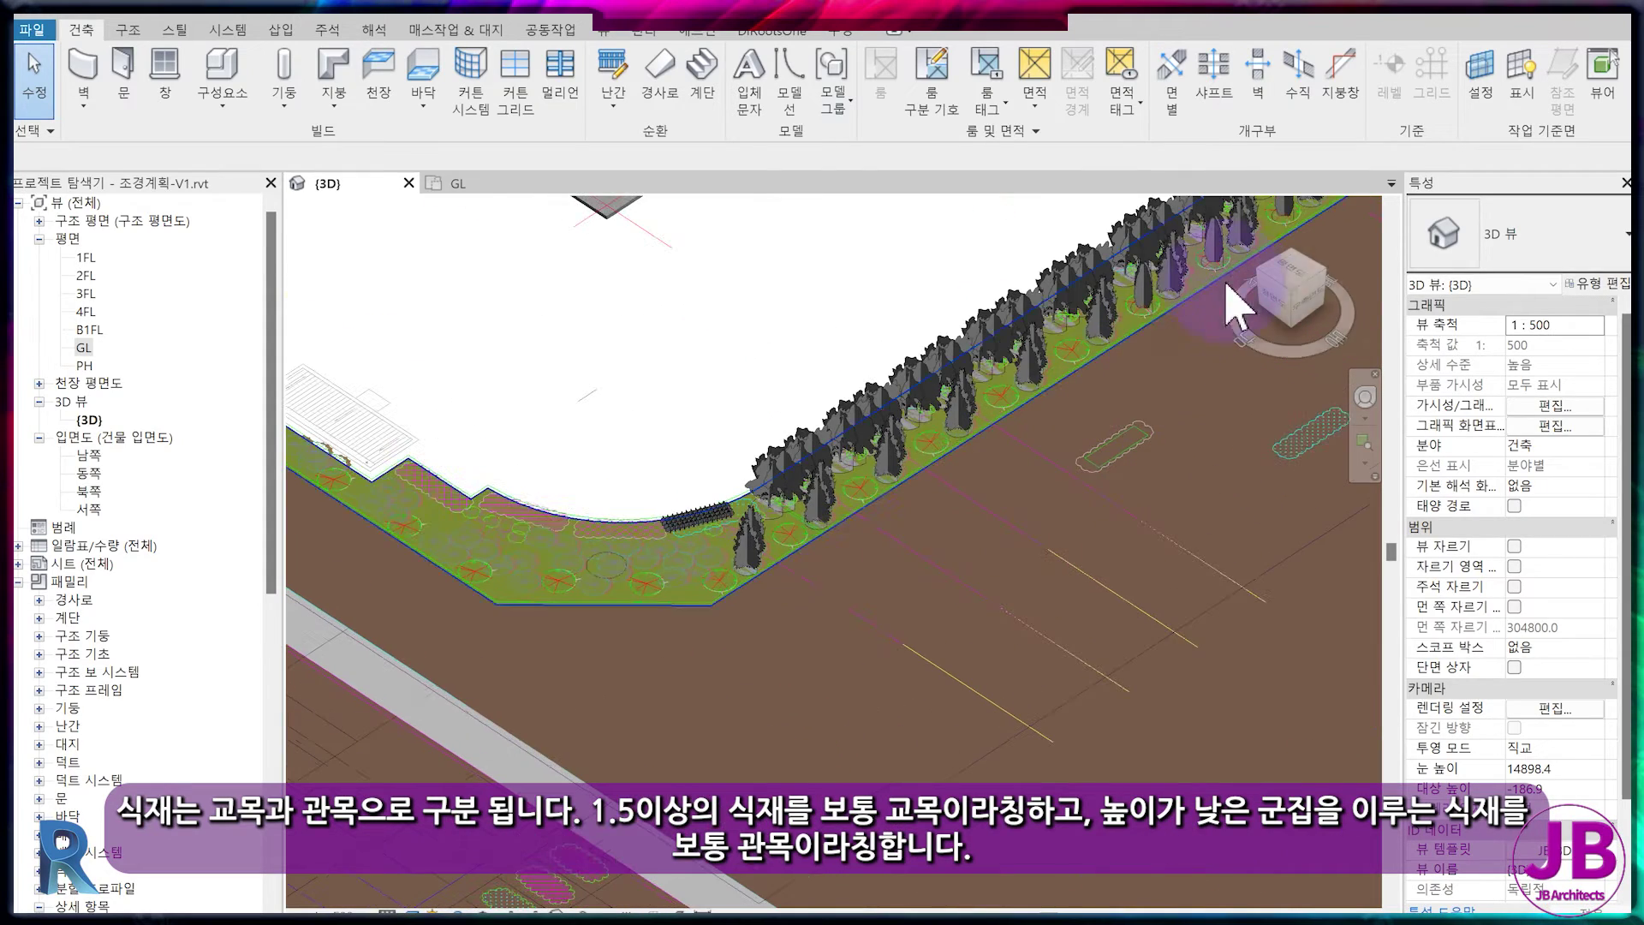
left_click(1267, 294)
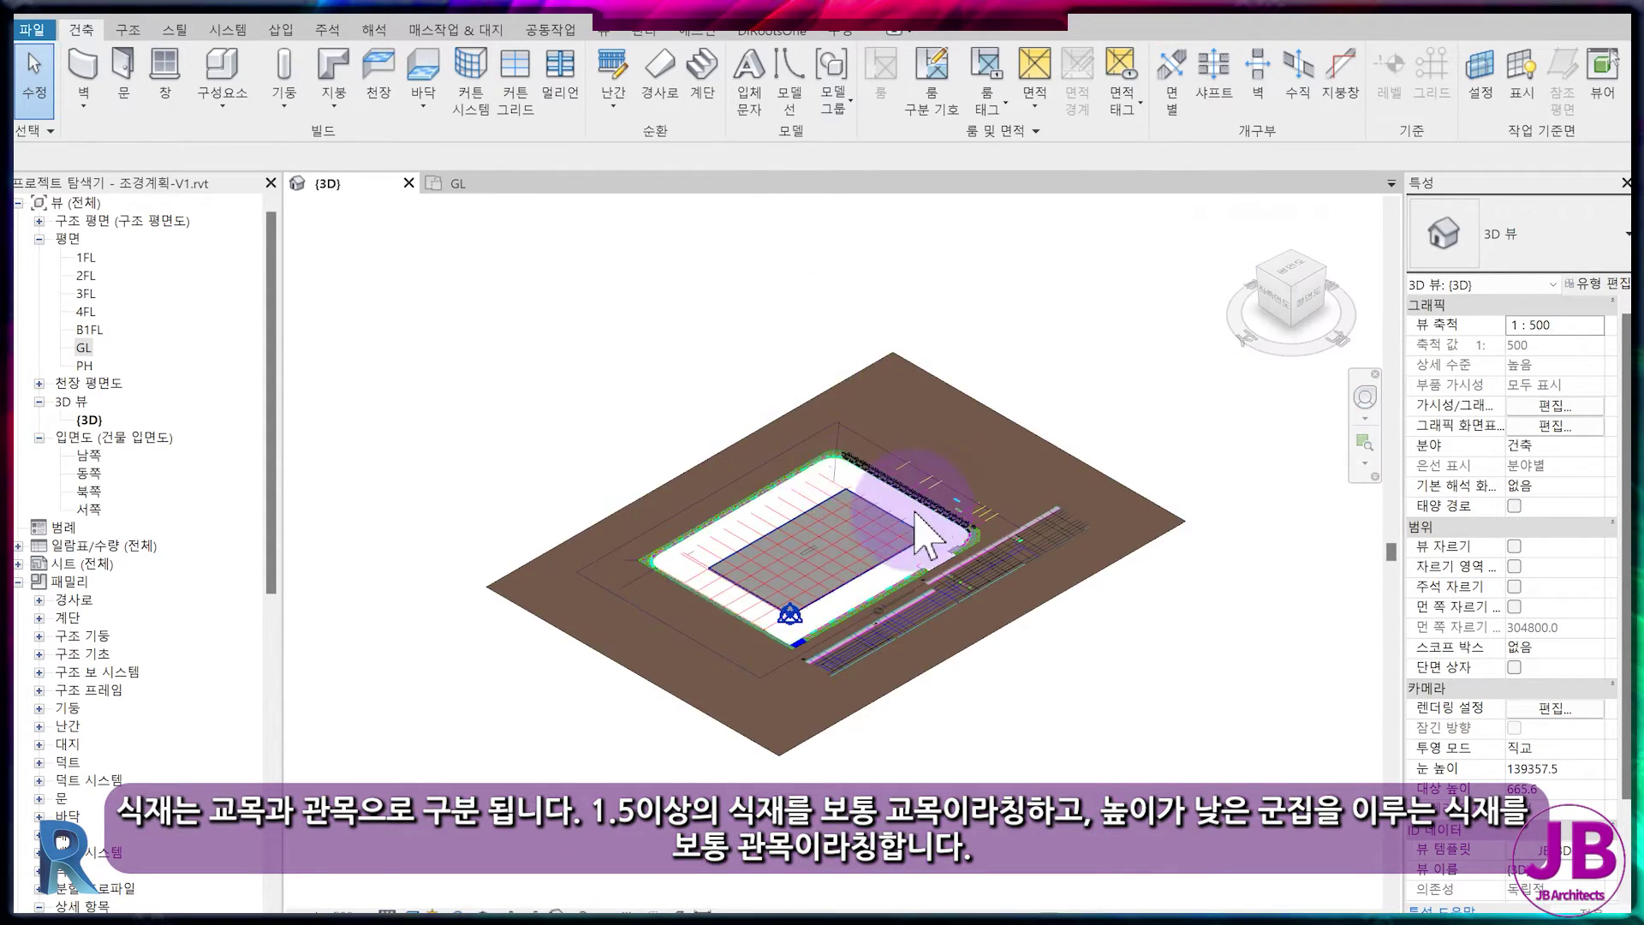
scroll(929, 543, "up", 5)
middle_click_drag(972, 531, 732, 643)
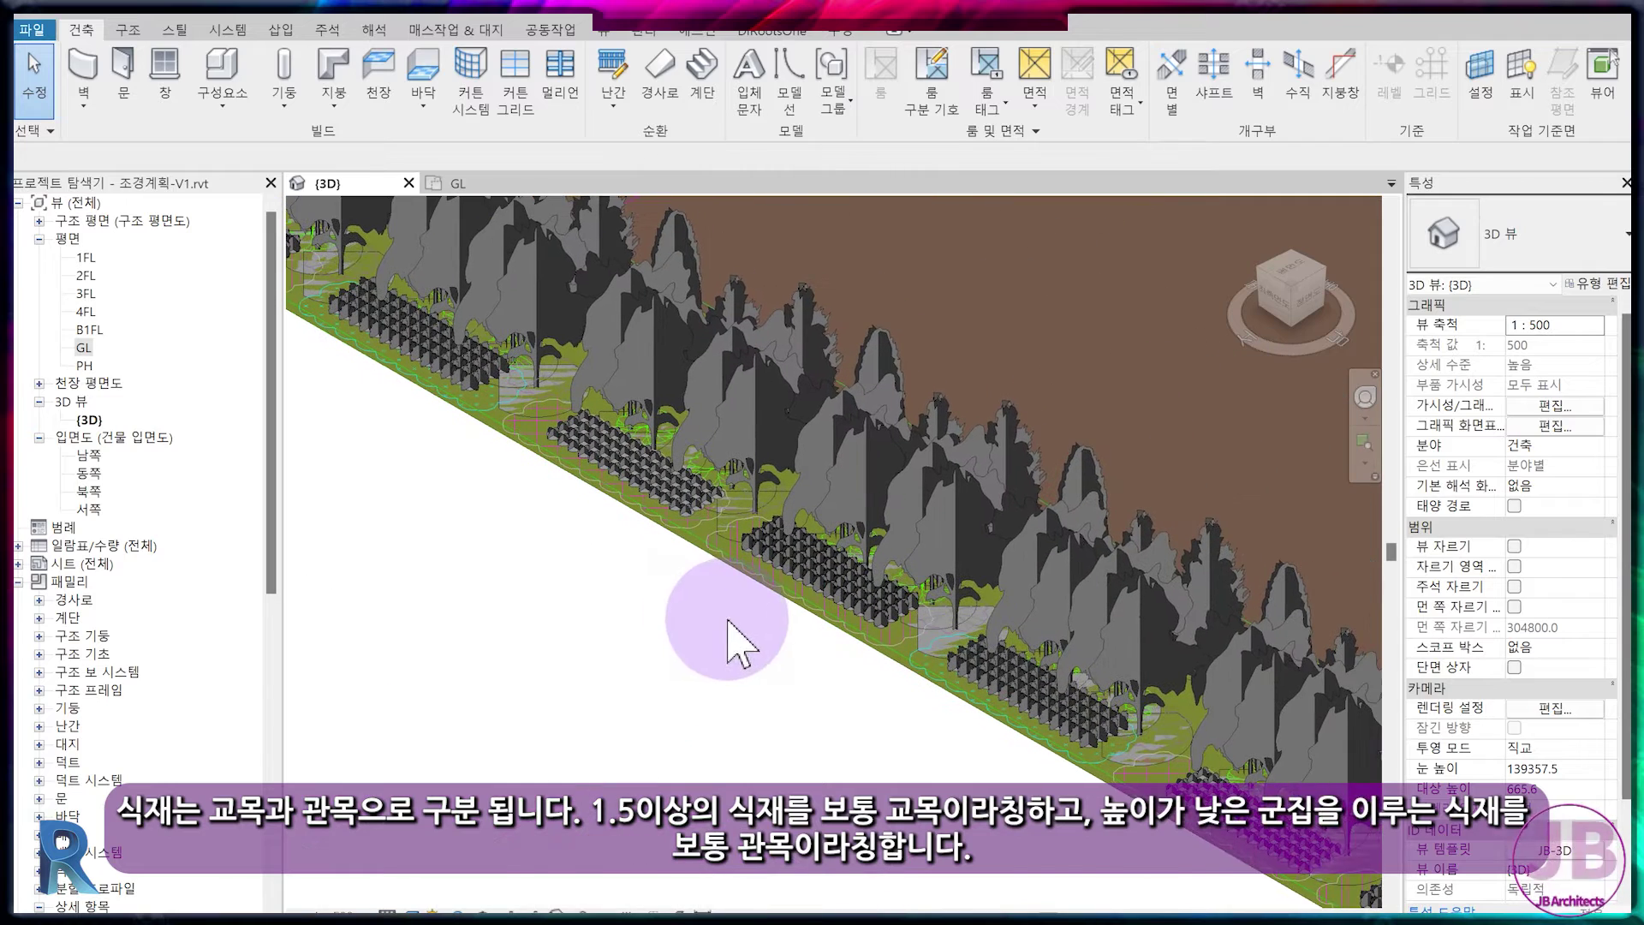
- Examine the planting layout and tree labels of the site in the GL plan view
left_click(456, 184)
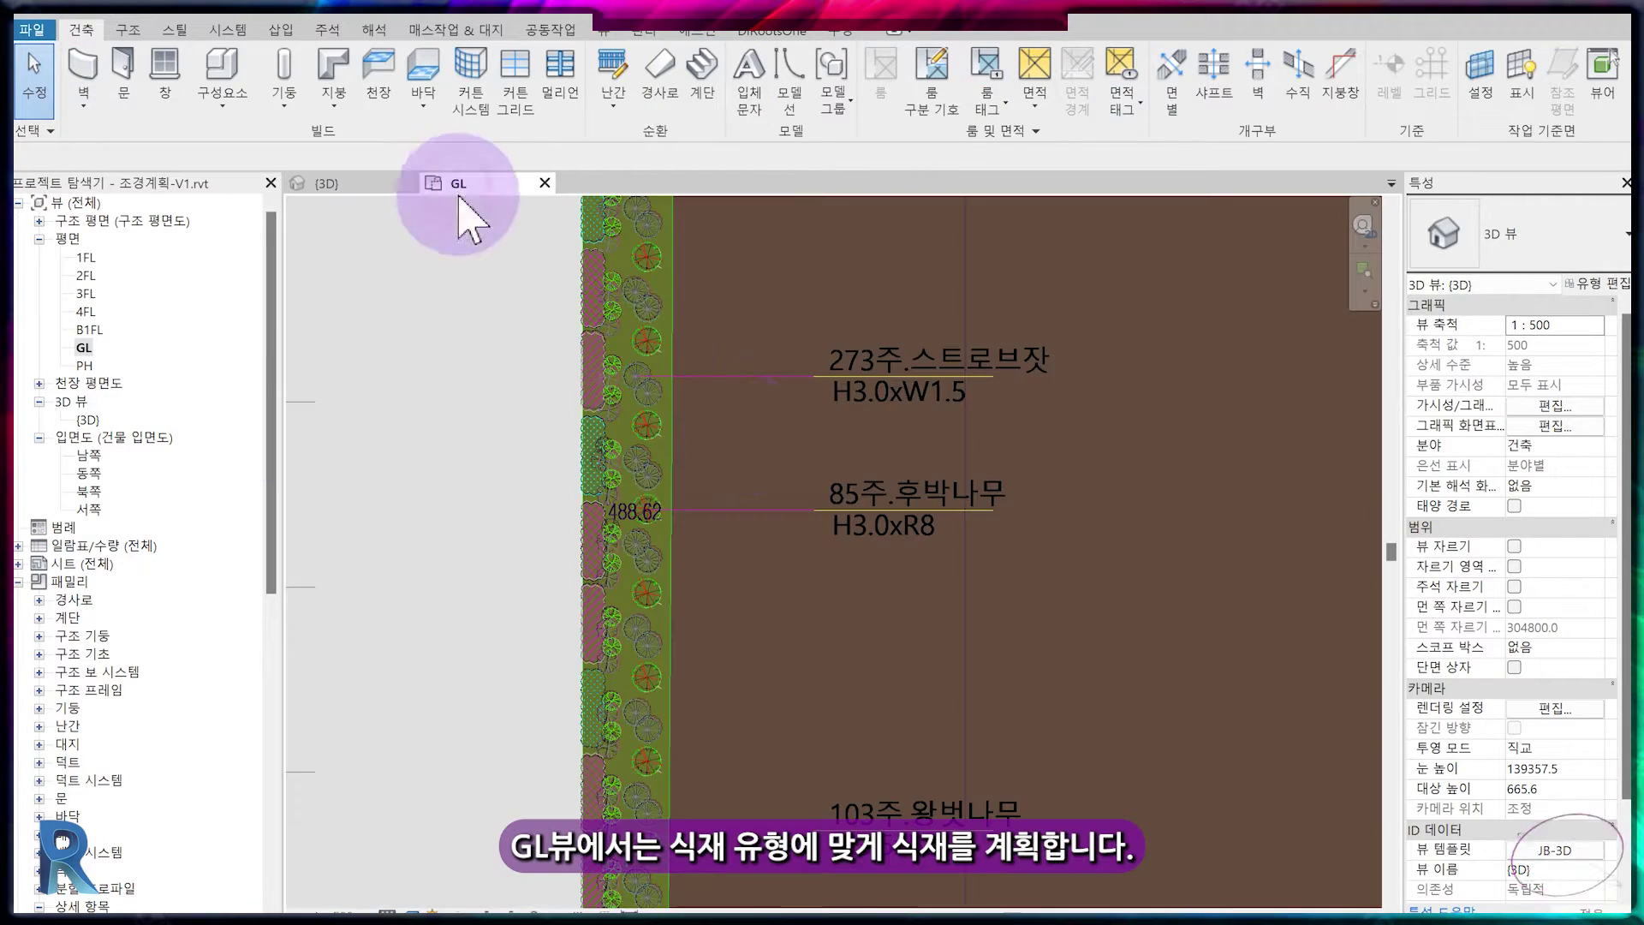
scroll(789, 625, "down", 3)
left_click(842, 533)
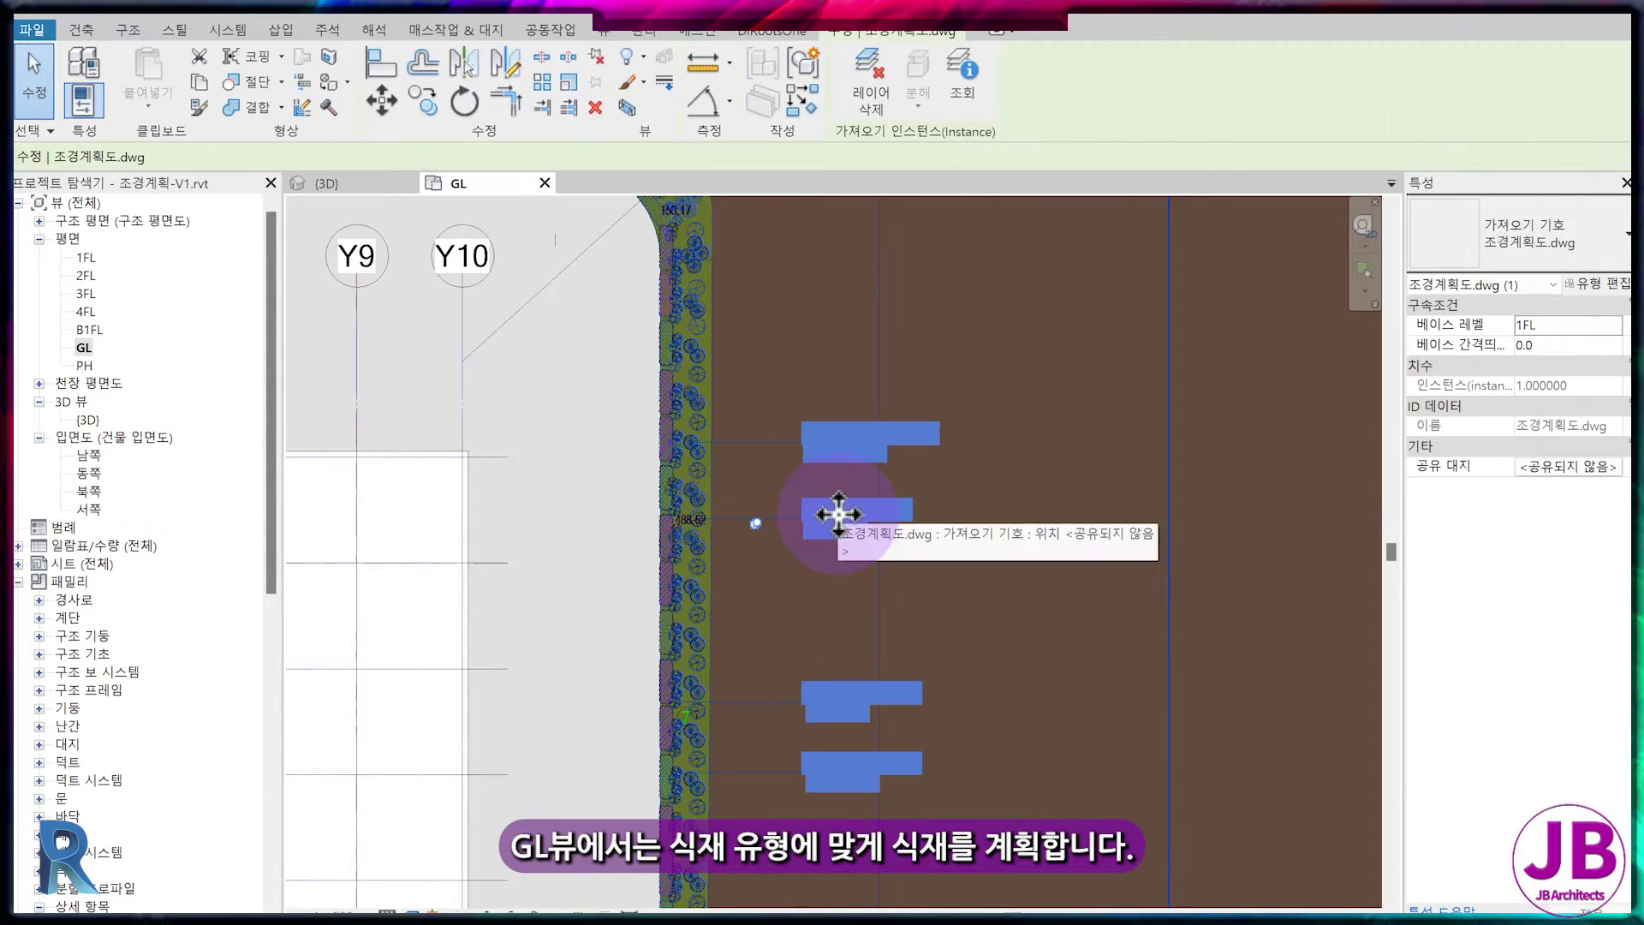
key("Escape")
scroll(783, 624, "down", 4)
middle_click_drag(901, 616, 1053, 576)
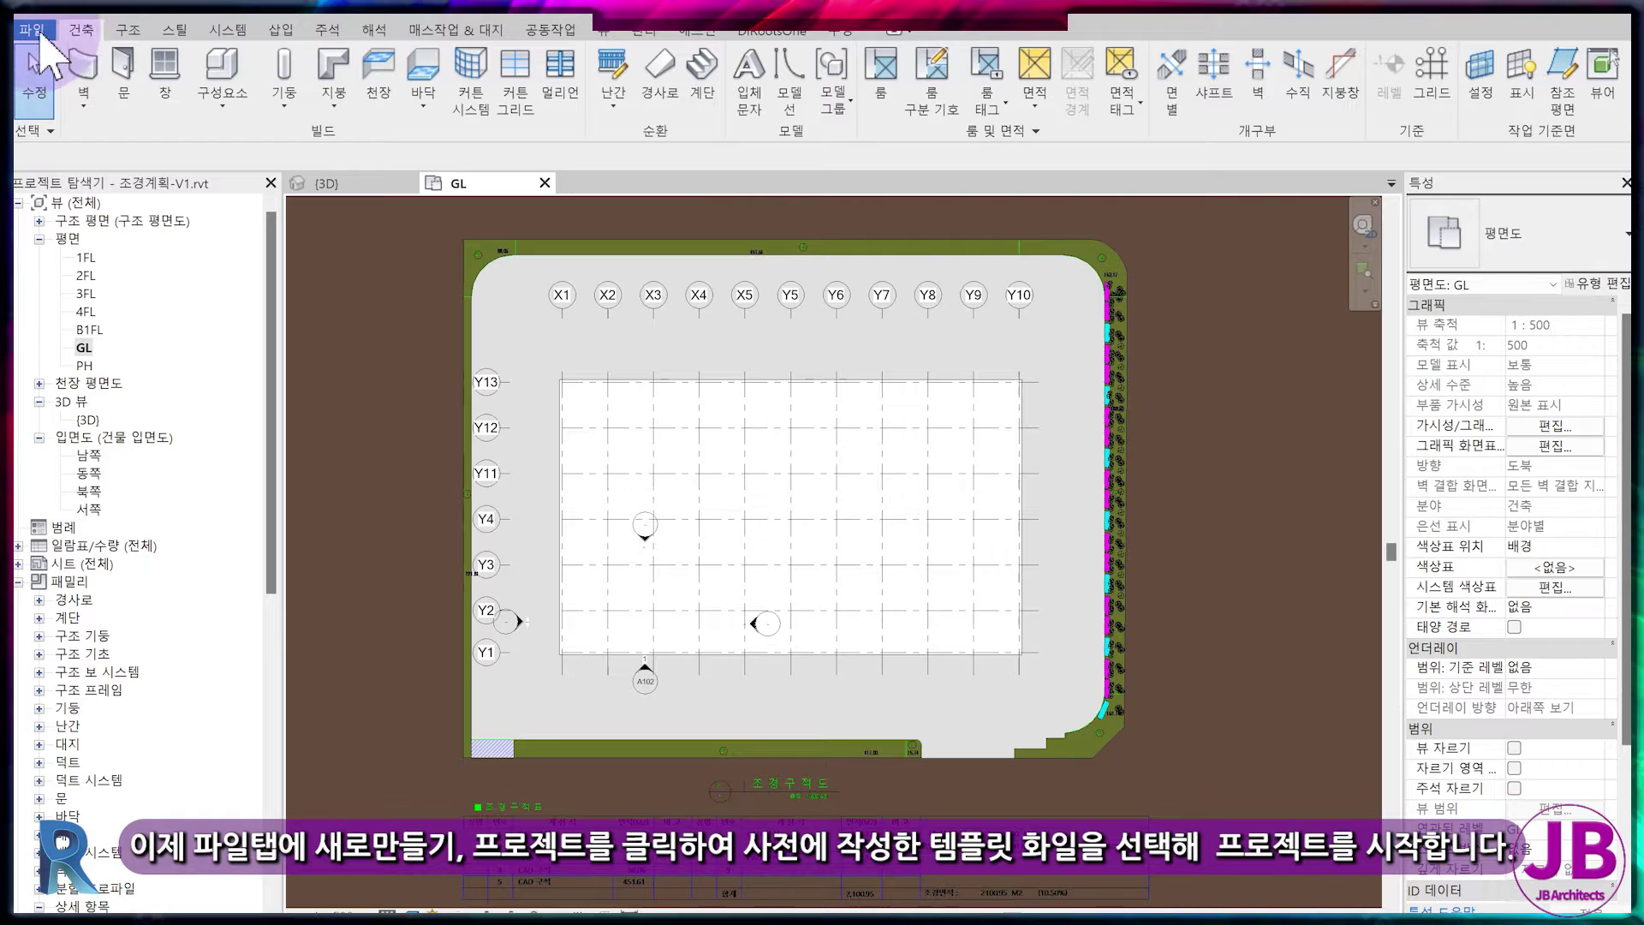
- Create a new project from the 기본-SET-V2.rte template in the Korea folder
left_click(35, 31)
mouse_move(86, 124)
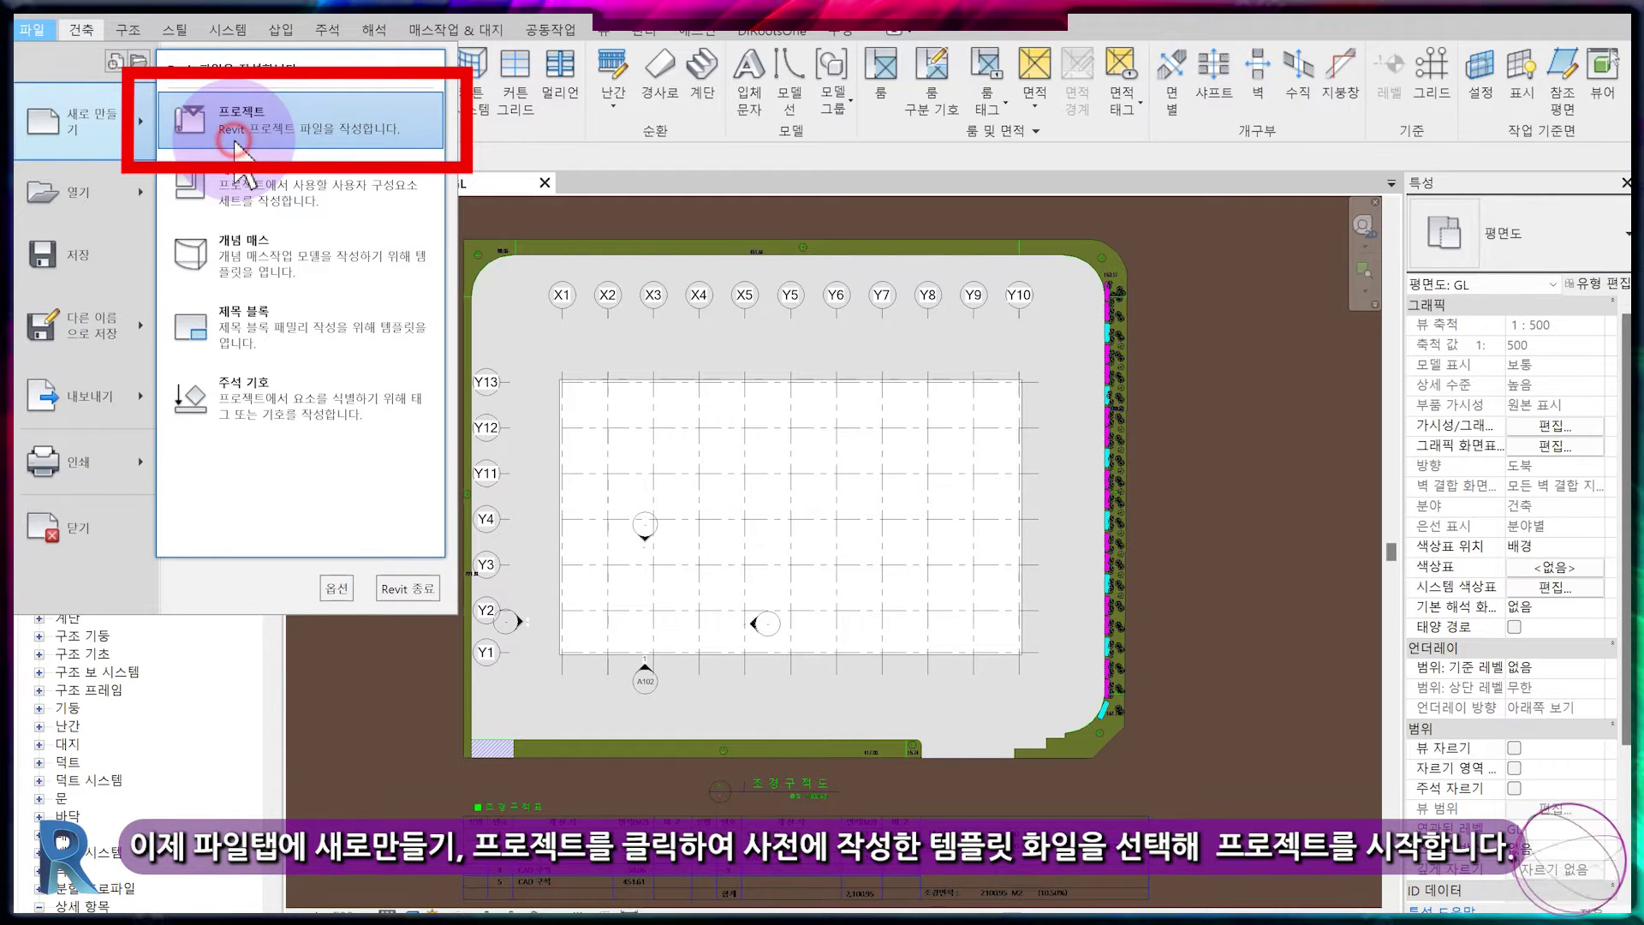
left_click(236, 145)
left_click(657, 420)
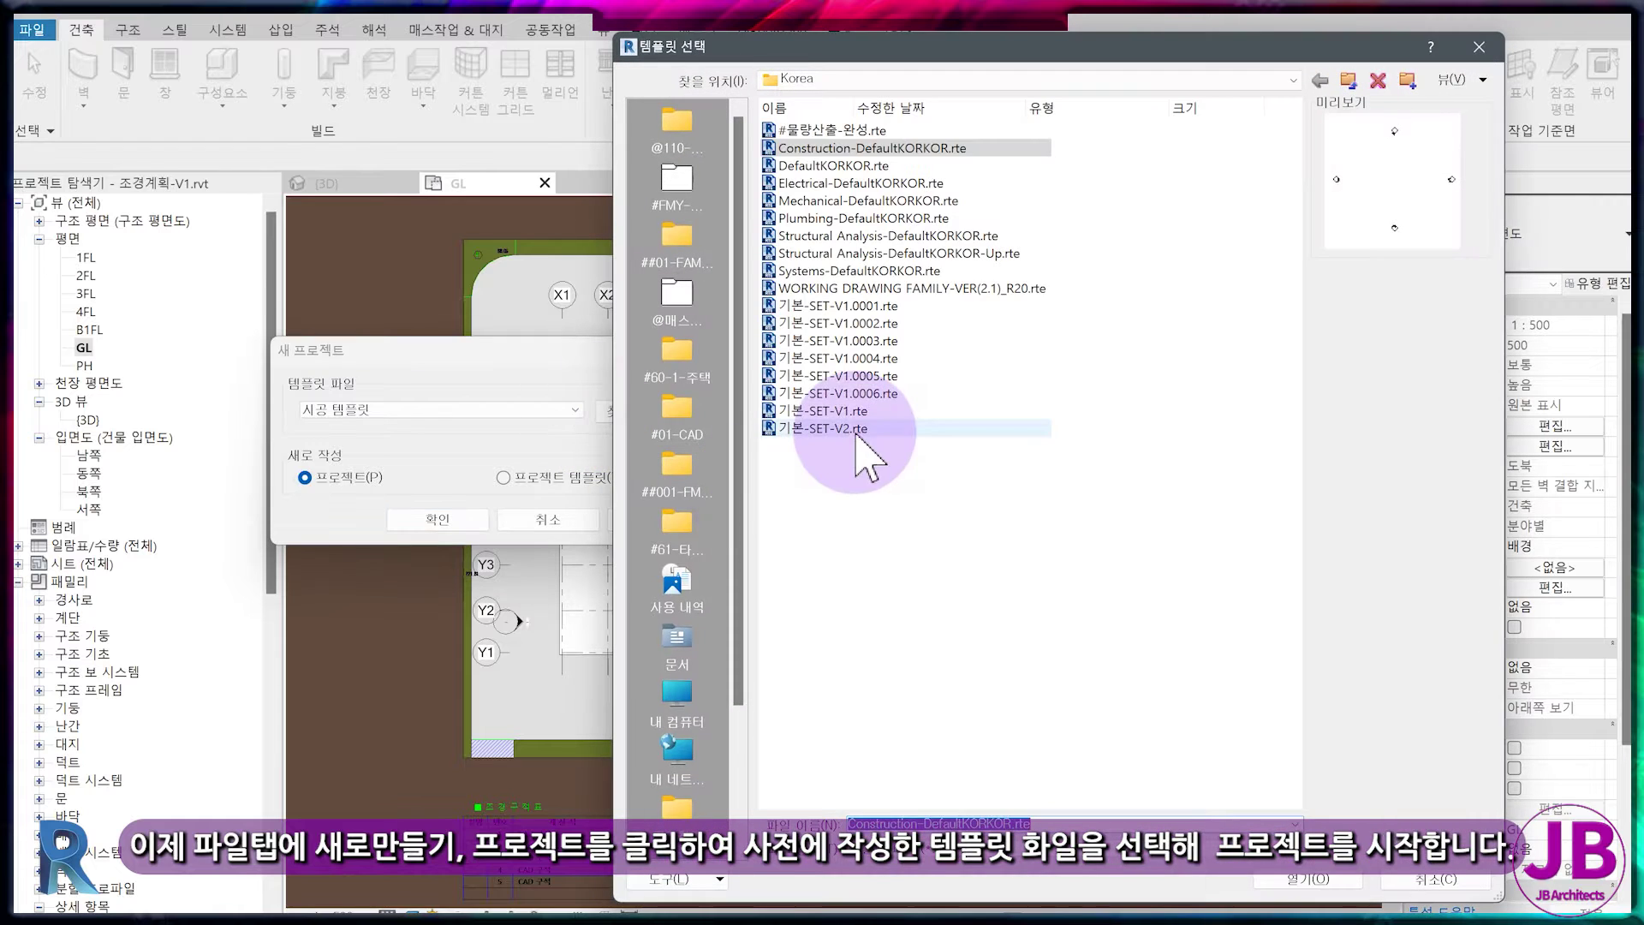
left_click(856, 433)
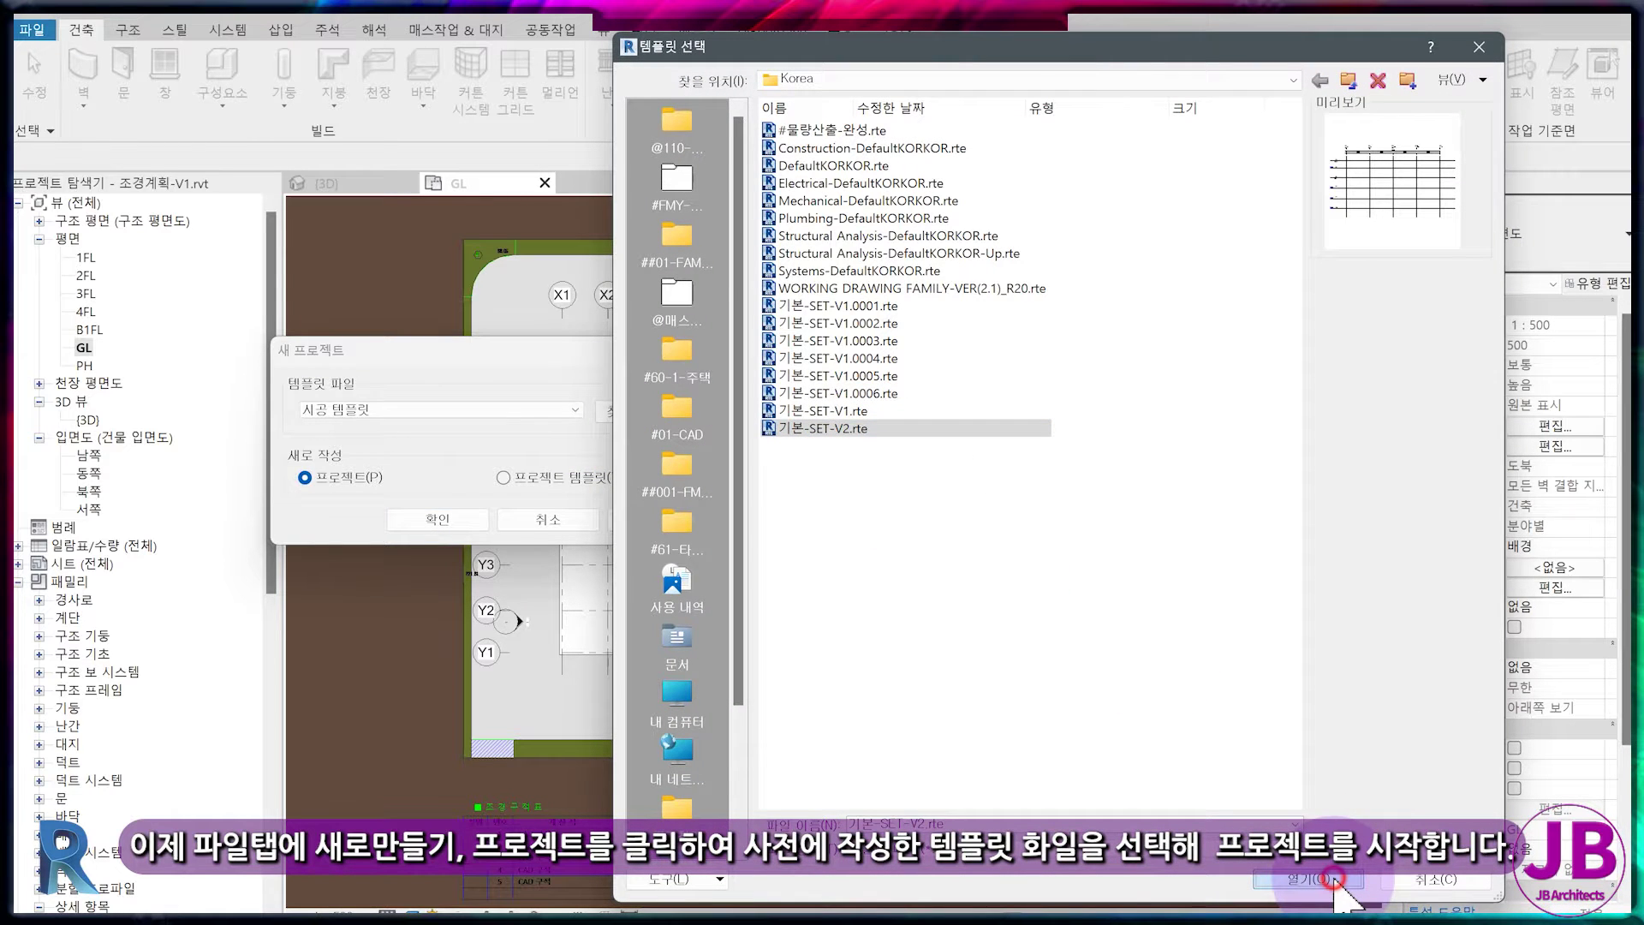
left_click(1319, 879)
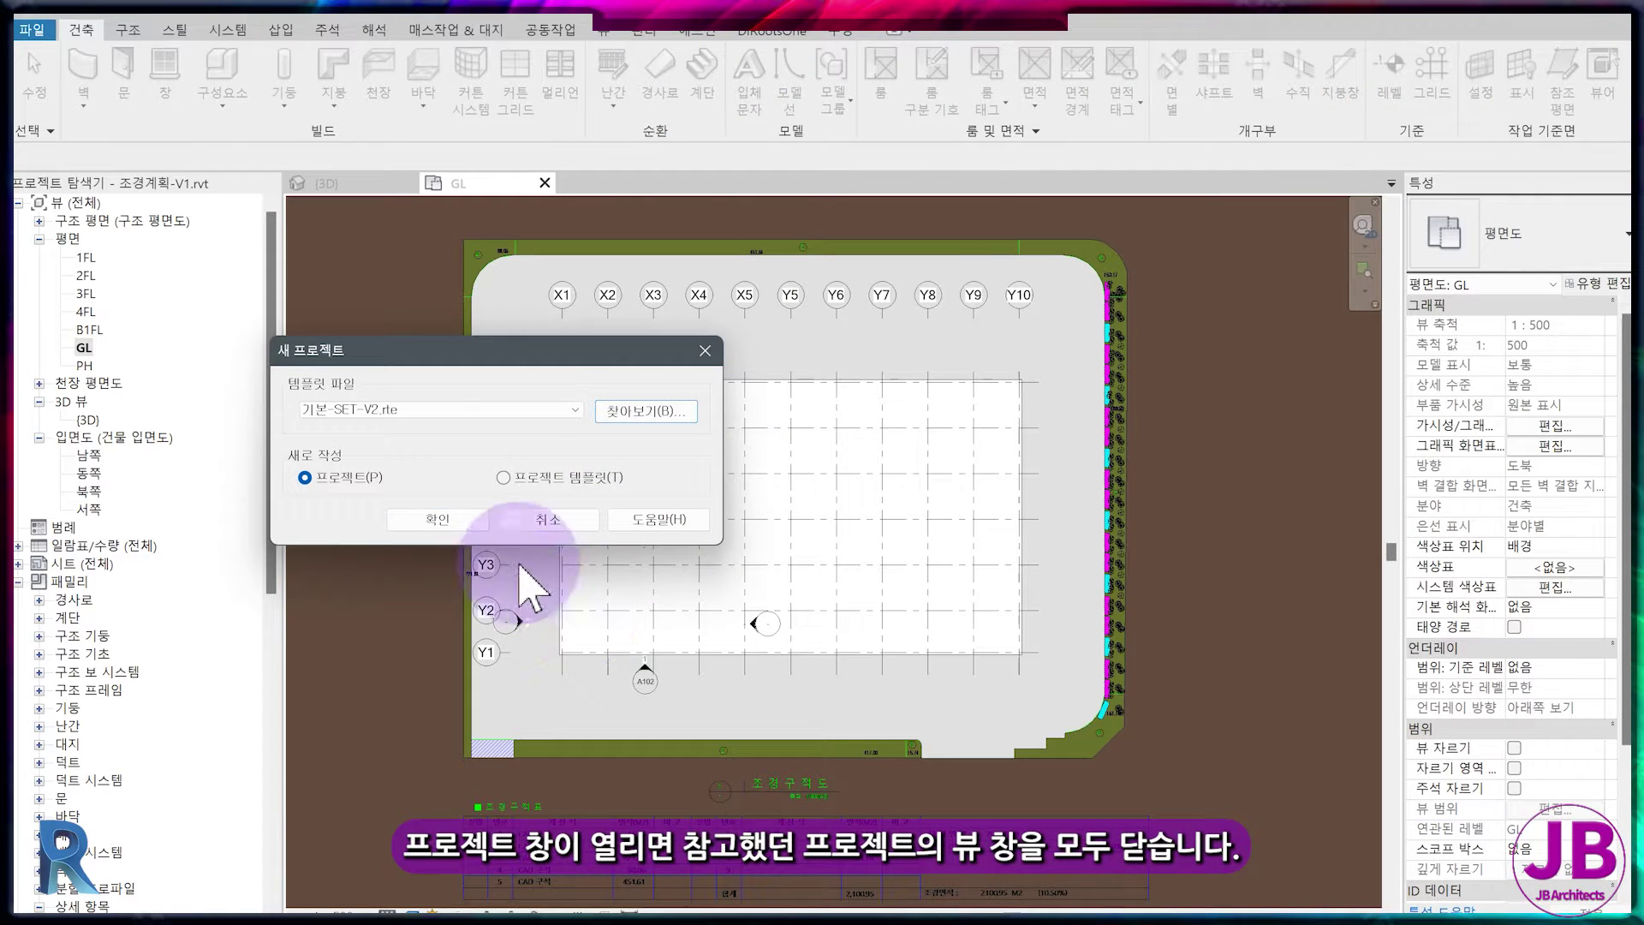
left_click(463, 518)
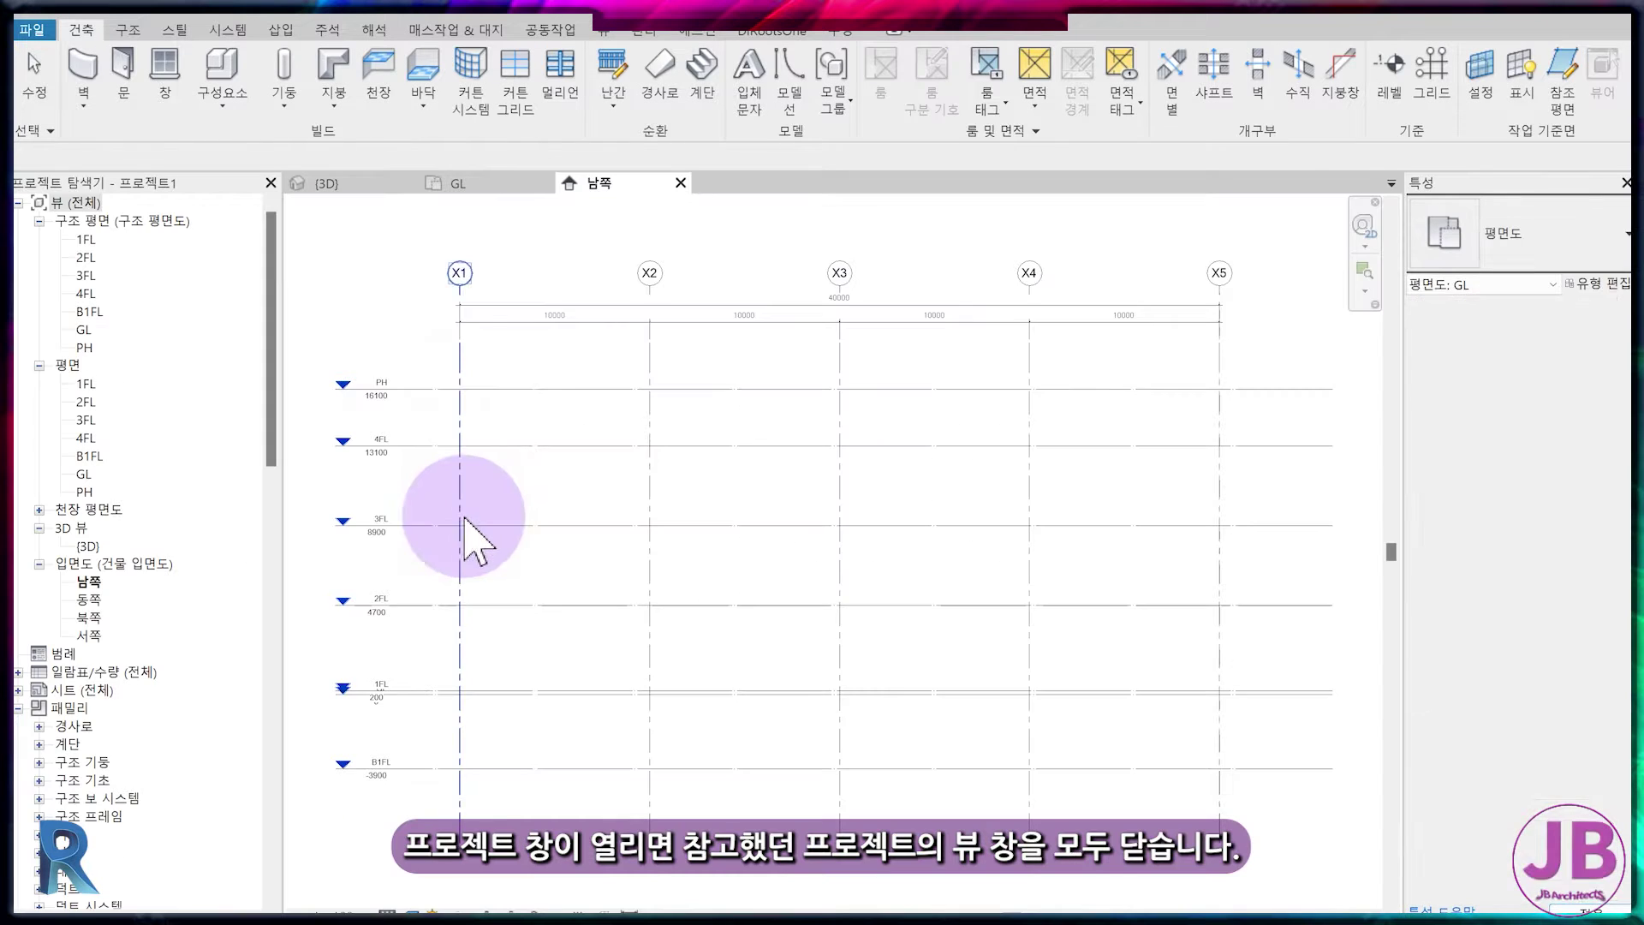
- Close the GL and {3D} views of the reference project 조경계획-V1.rvt, keeping the new project's 남쪽 elevation
left_click(474, 183)
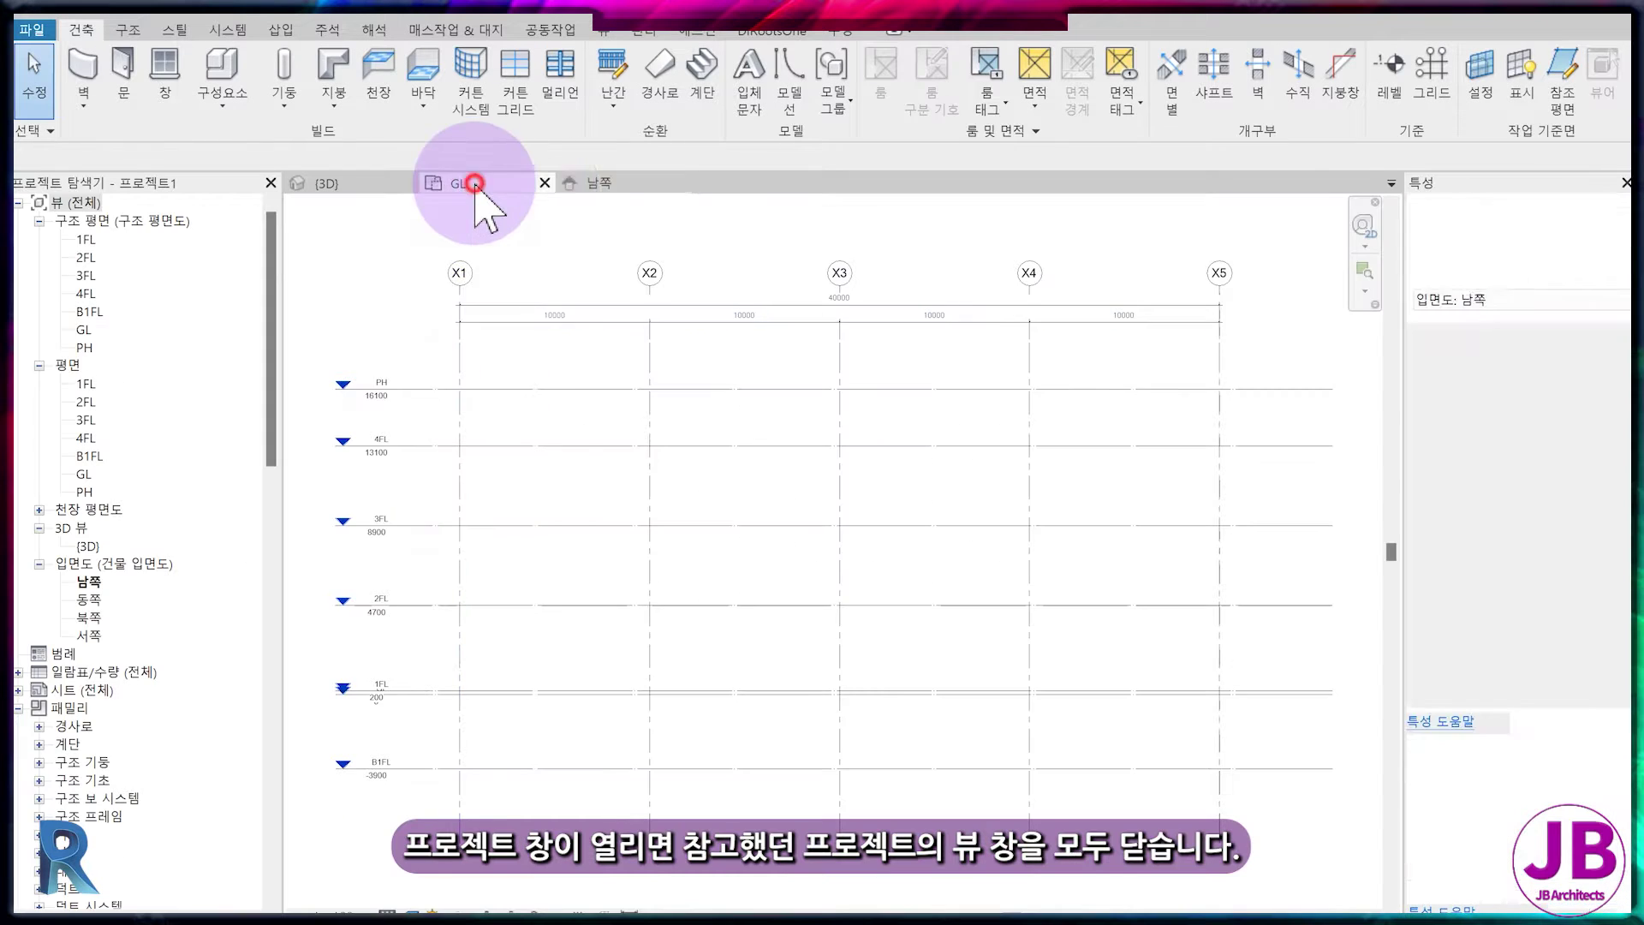
left_click(551, 182)
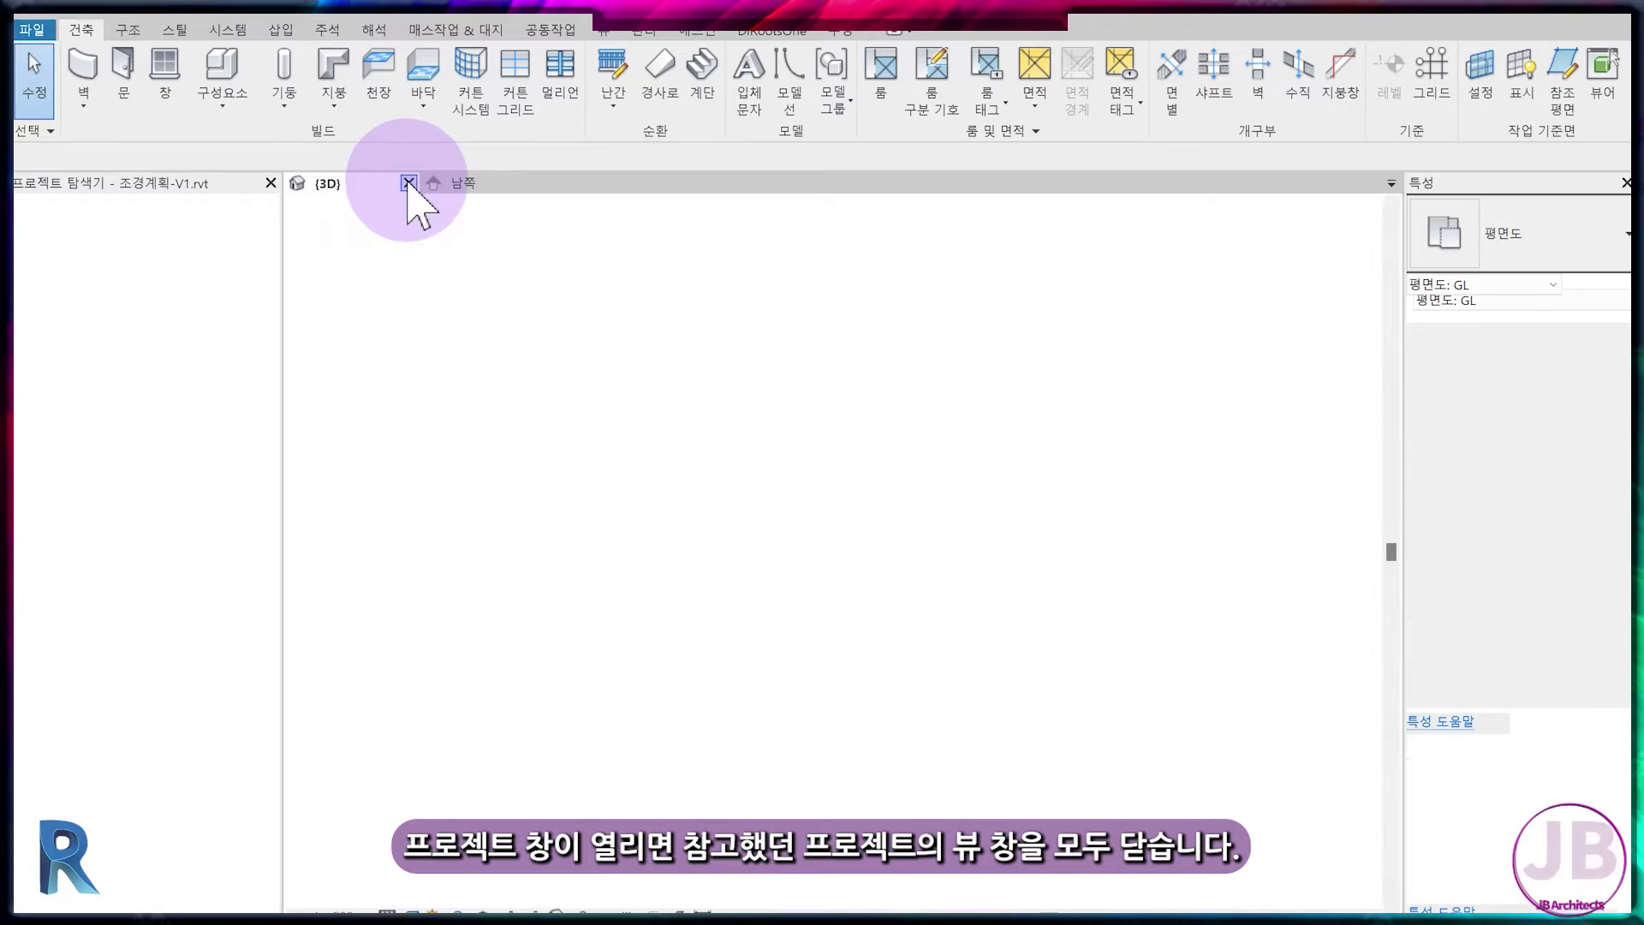
left_click(409, 182)
left_click(786, 497)
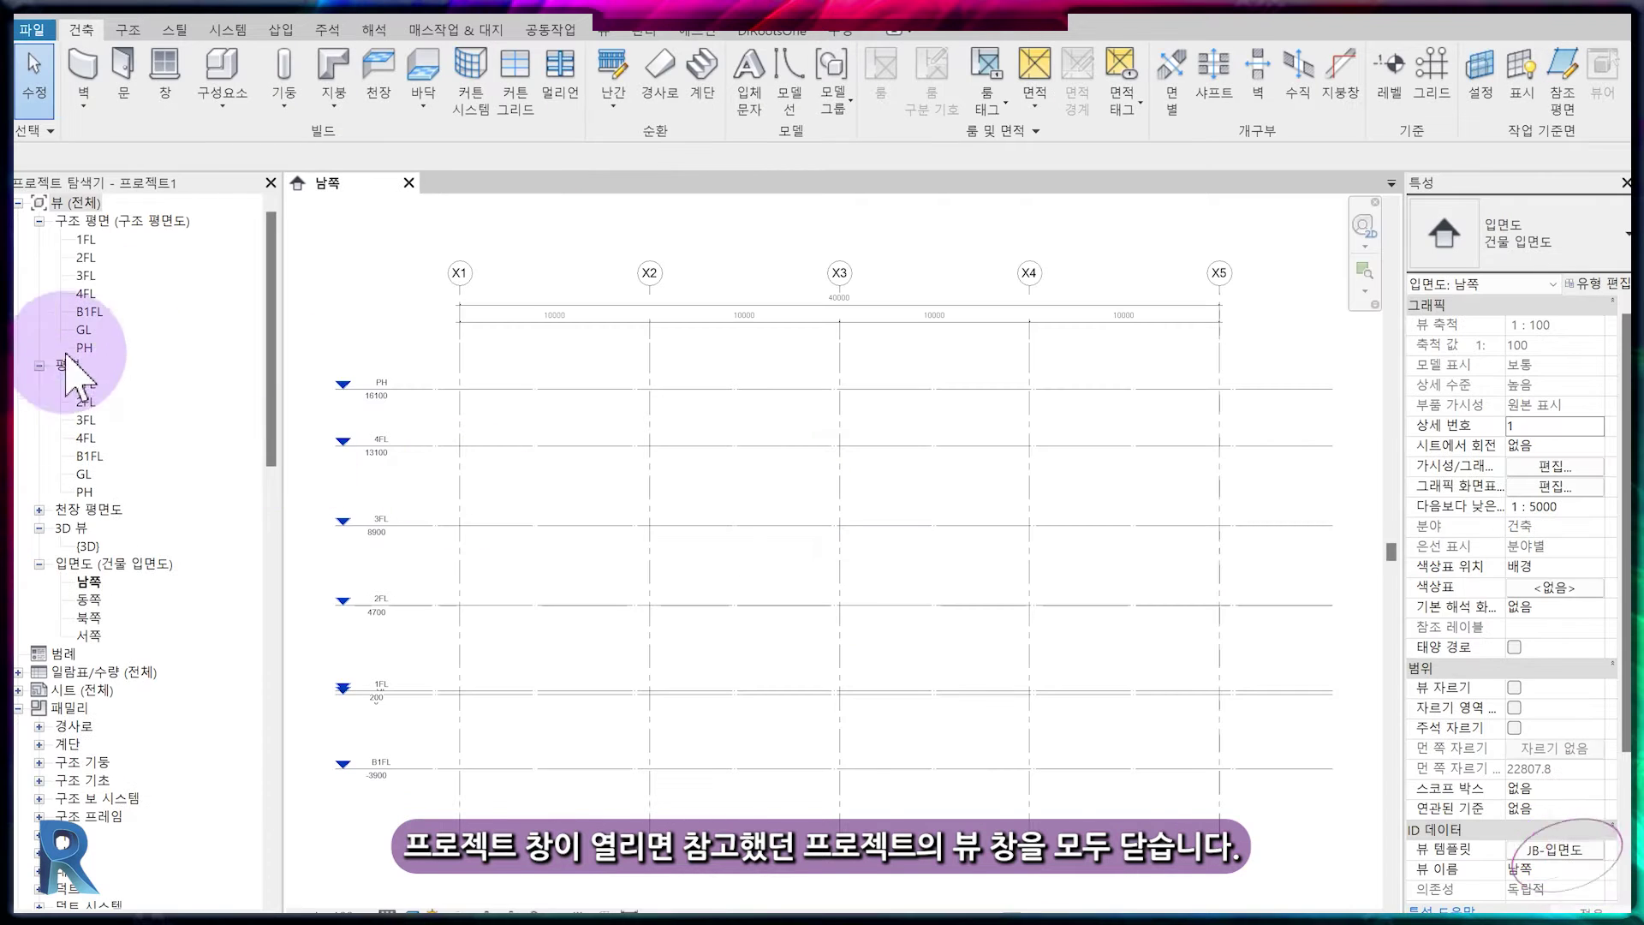
- Open the new project's GL floor plan and {3D} view, and close the 남쪽 elevation view
left_click(37, 225)
left_click(84, 349)
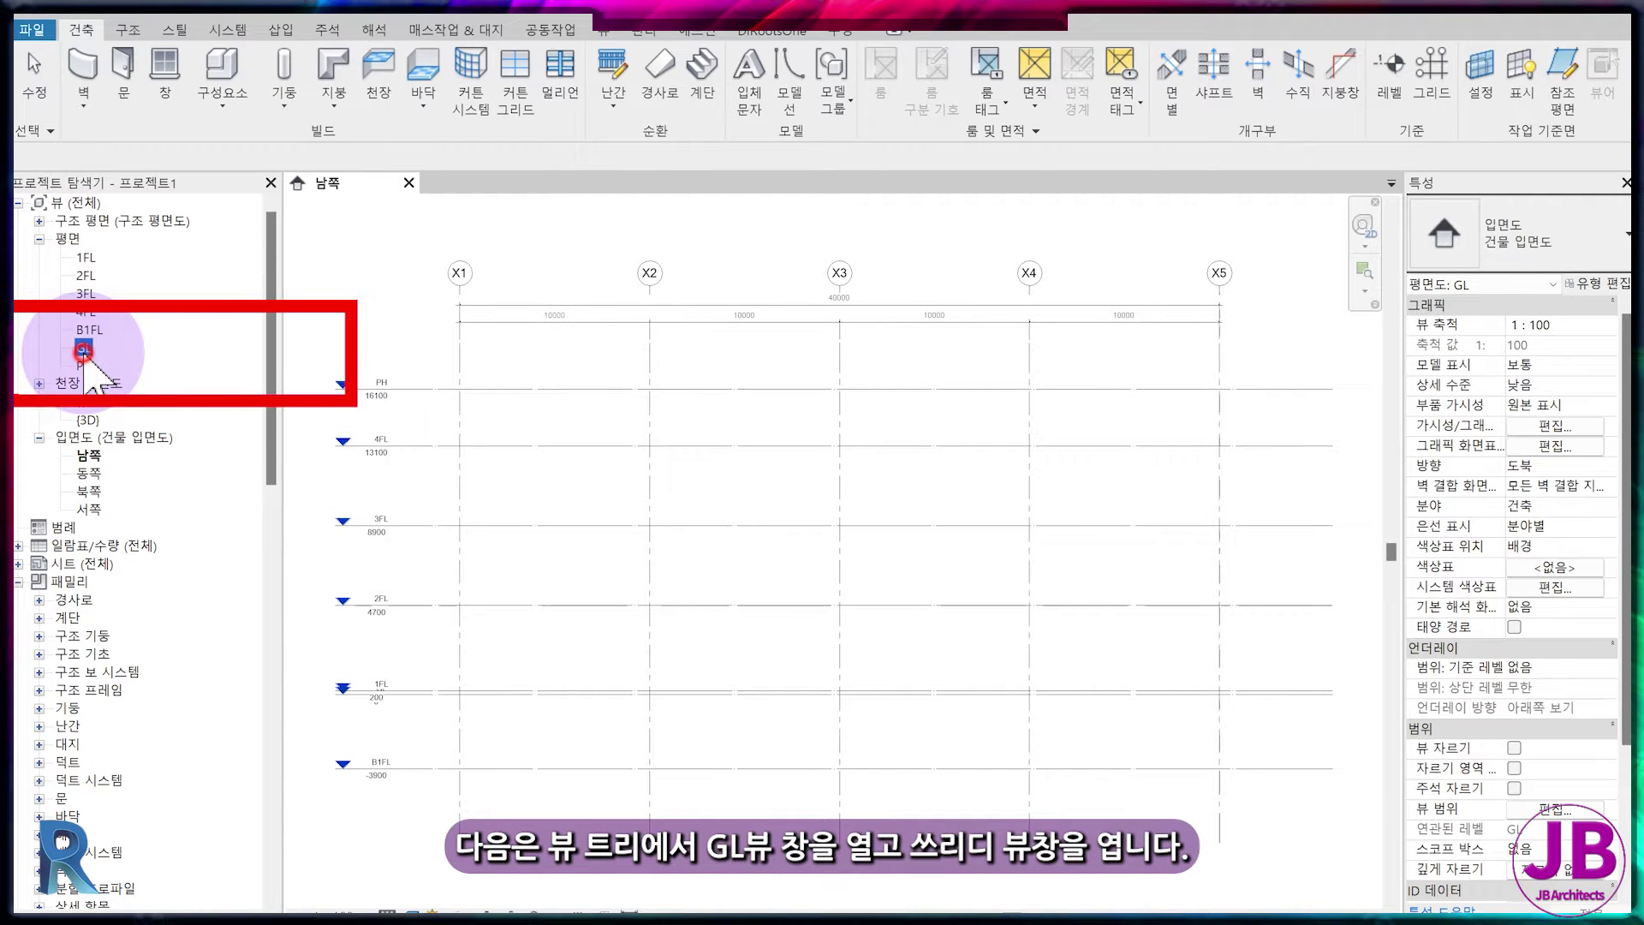
double_click(83, 349)
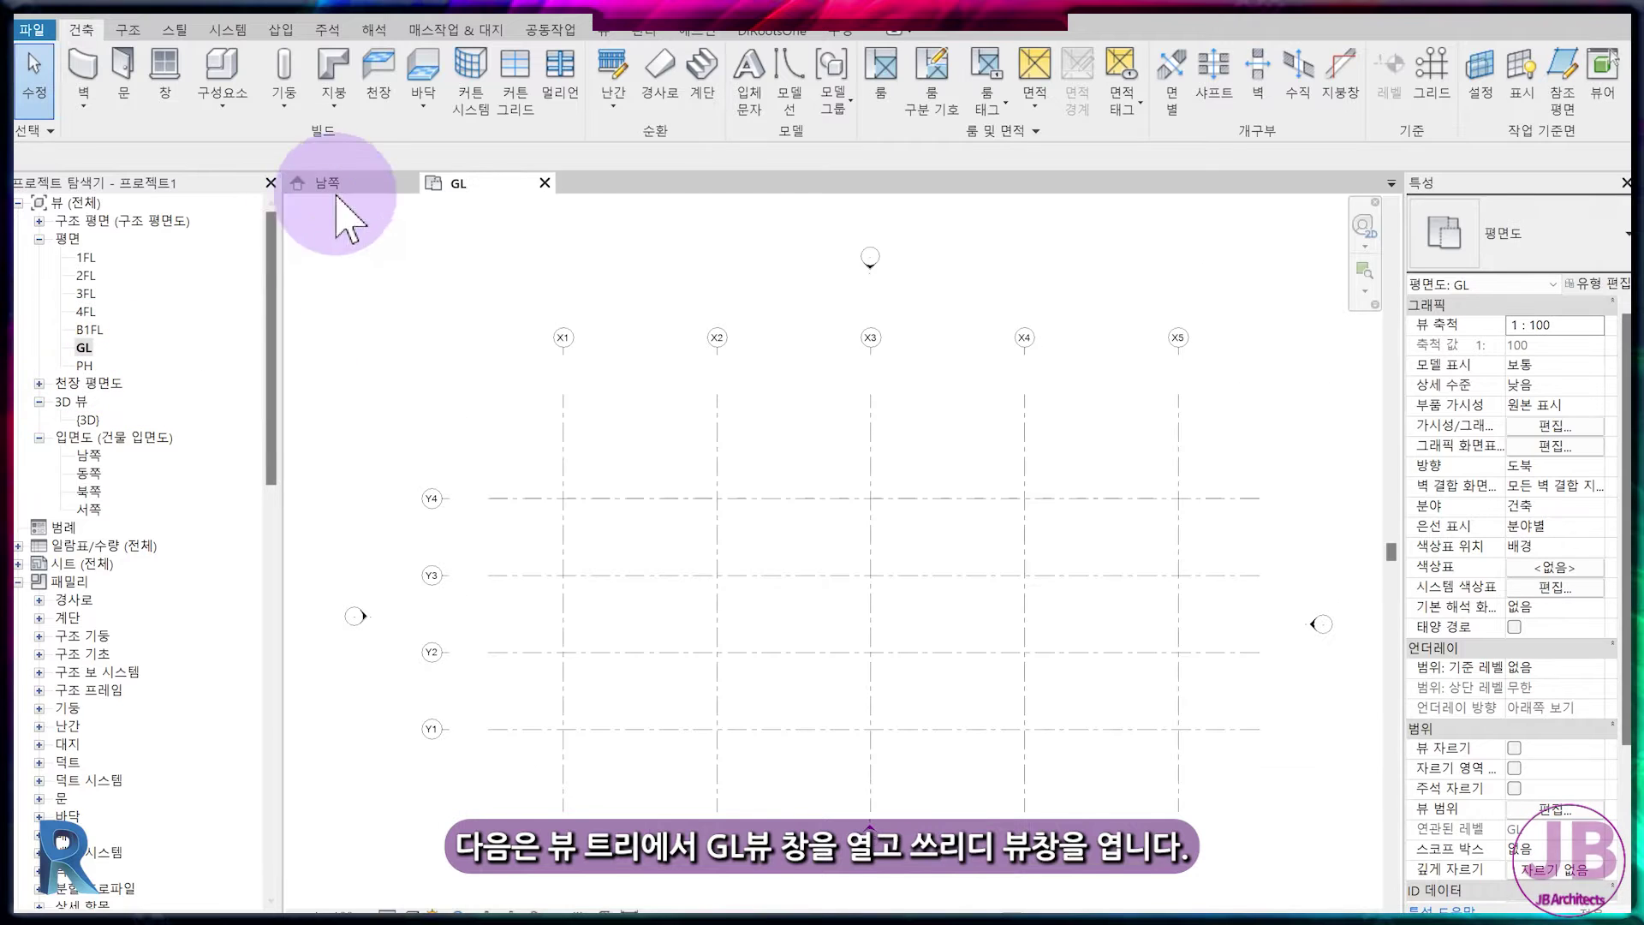
double_click(85, 420)
left_click(337, 183)
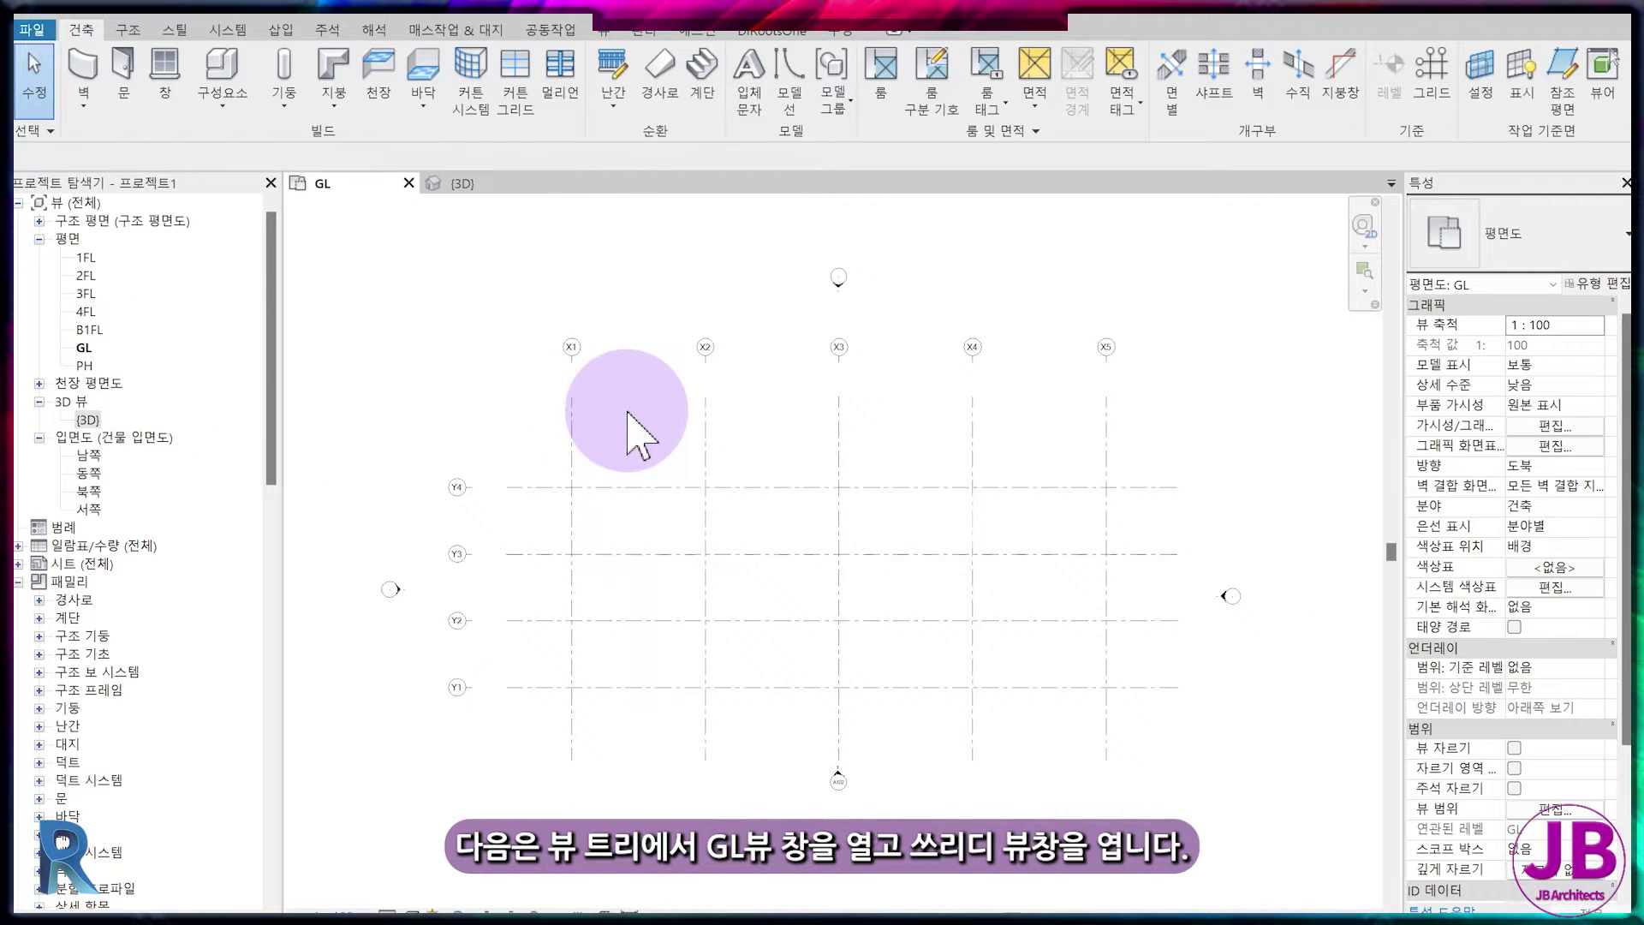
- Link 조경구적도.dwg into the GL plan with automatic origin-to-internal-origin positioning, placed at level GL
scroll(651, 436, "down", 3)
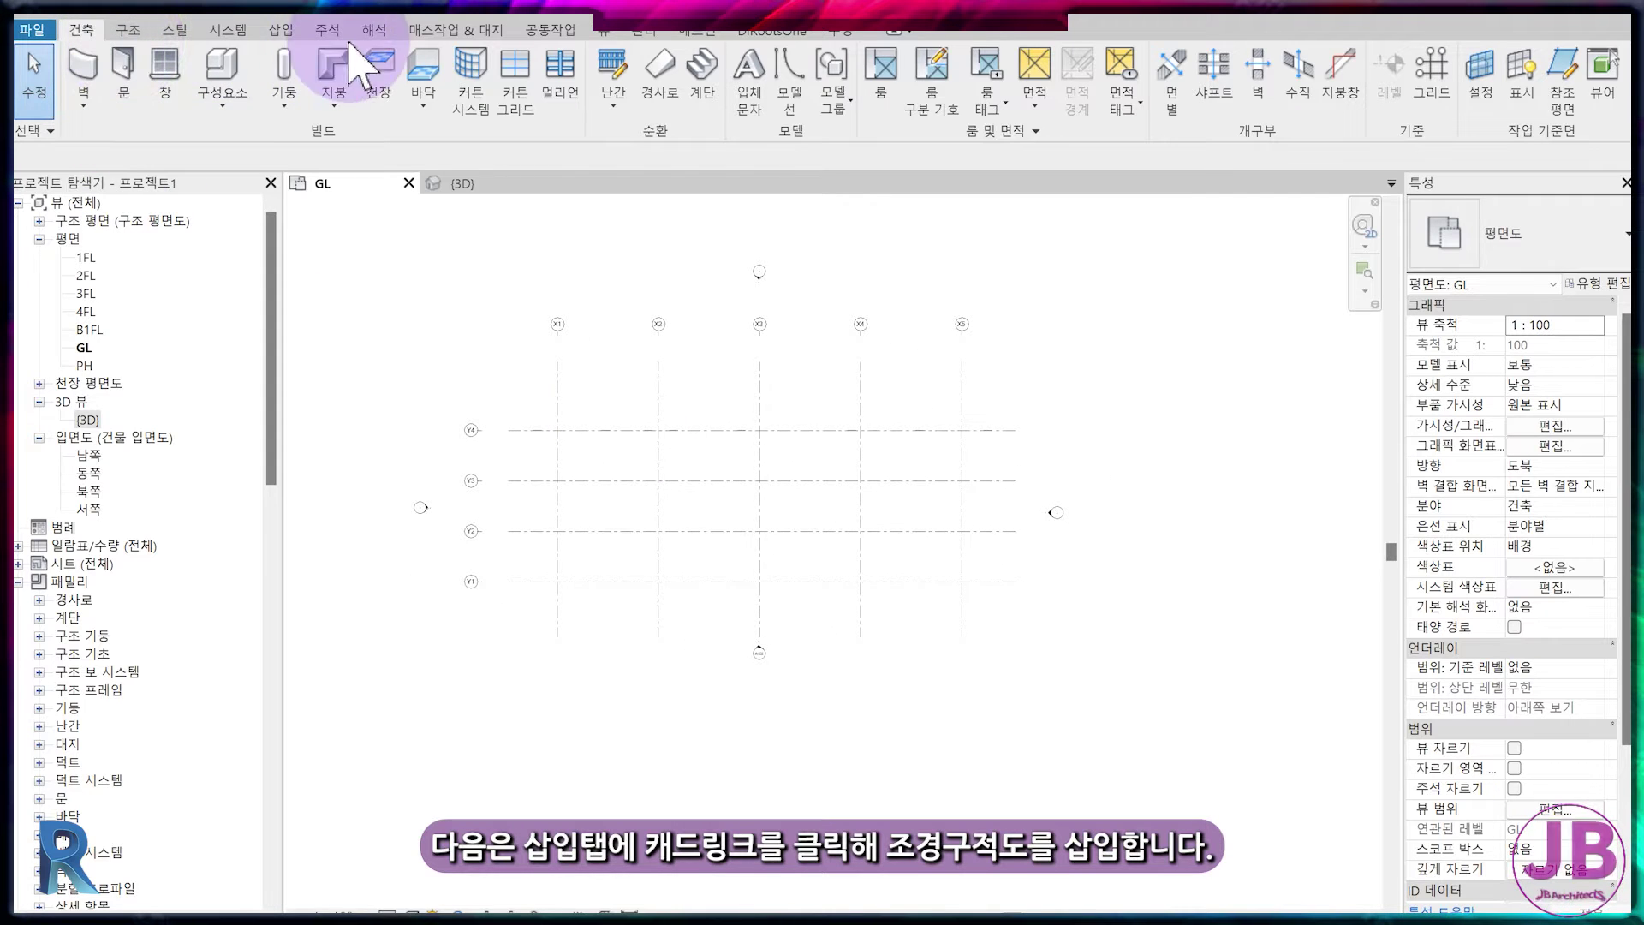
left_click(280, 29)
left_click(164, 86)
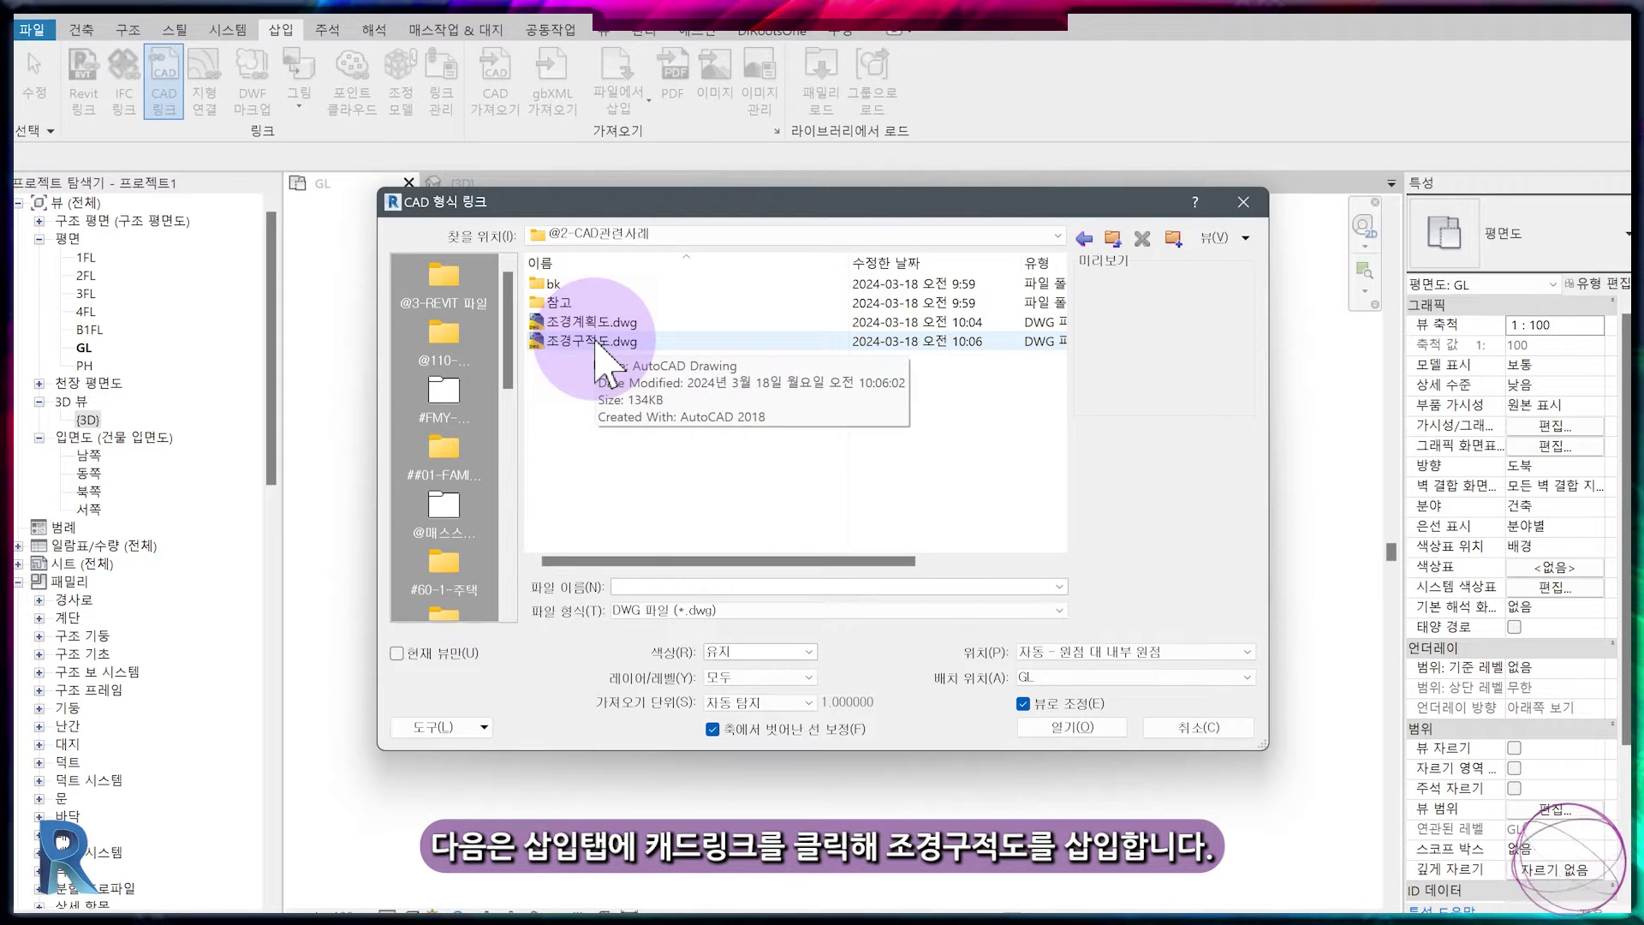
left_click(599, 341)
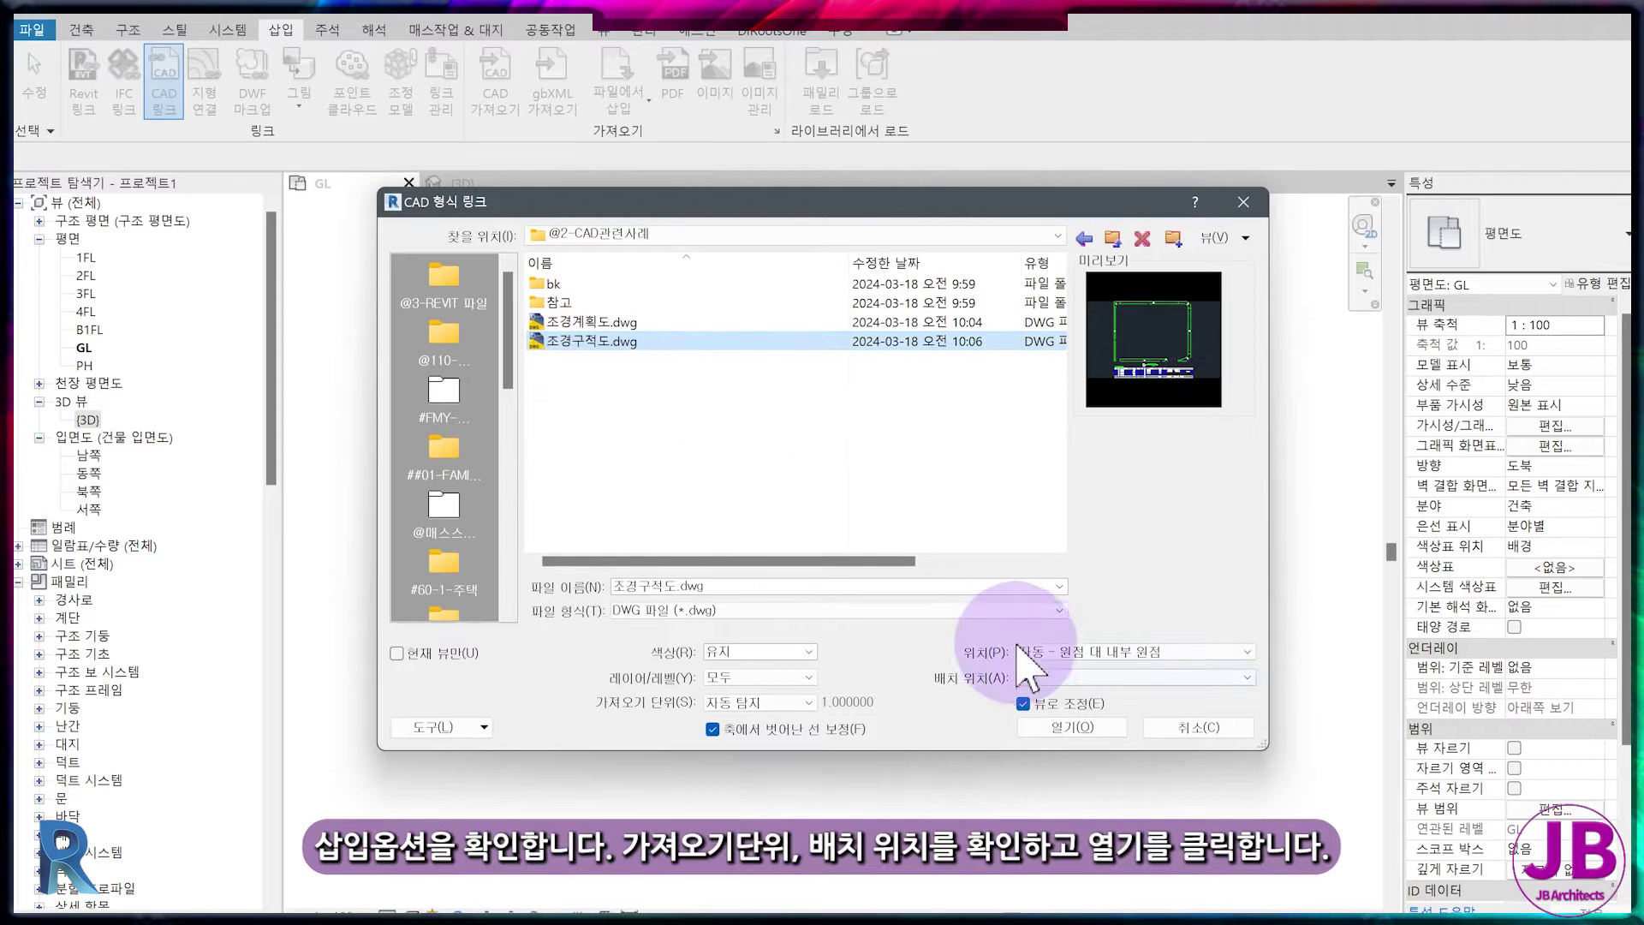
left_click(1075, 726)
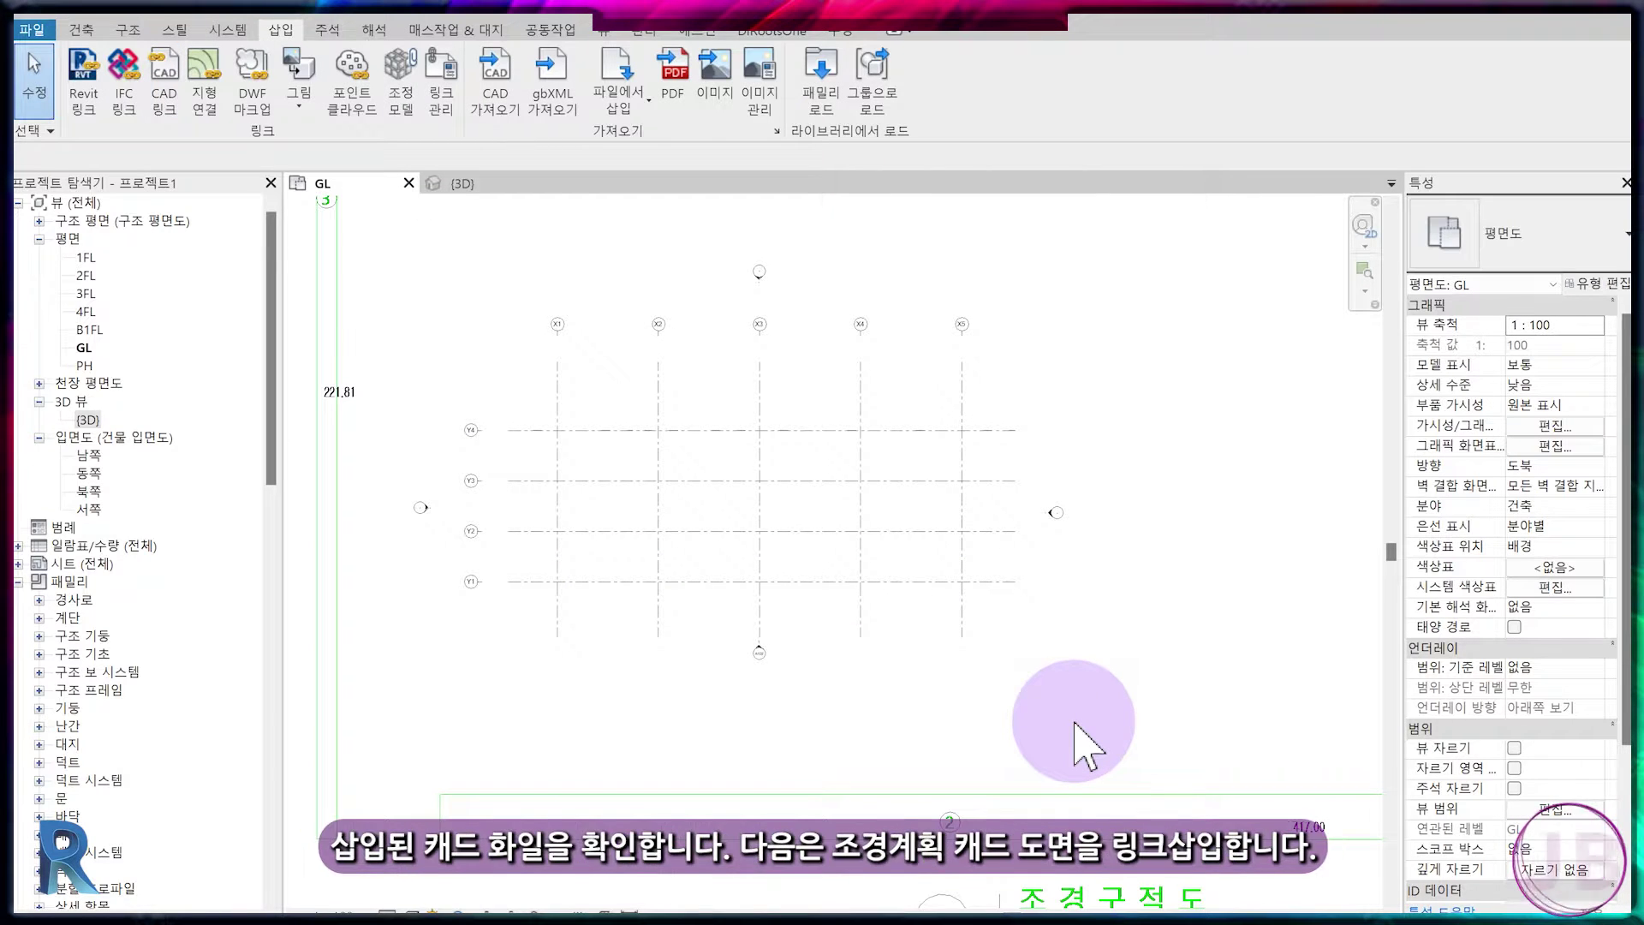
scroll(1076, 724, "down", 5)
middle_click_drag(1075, 723, 759, 712)
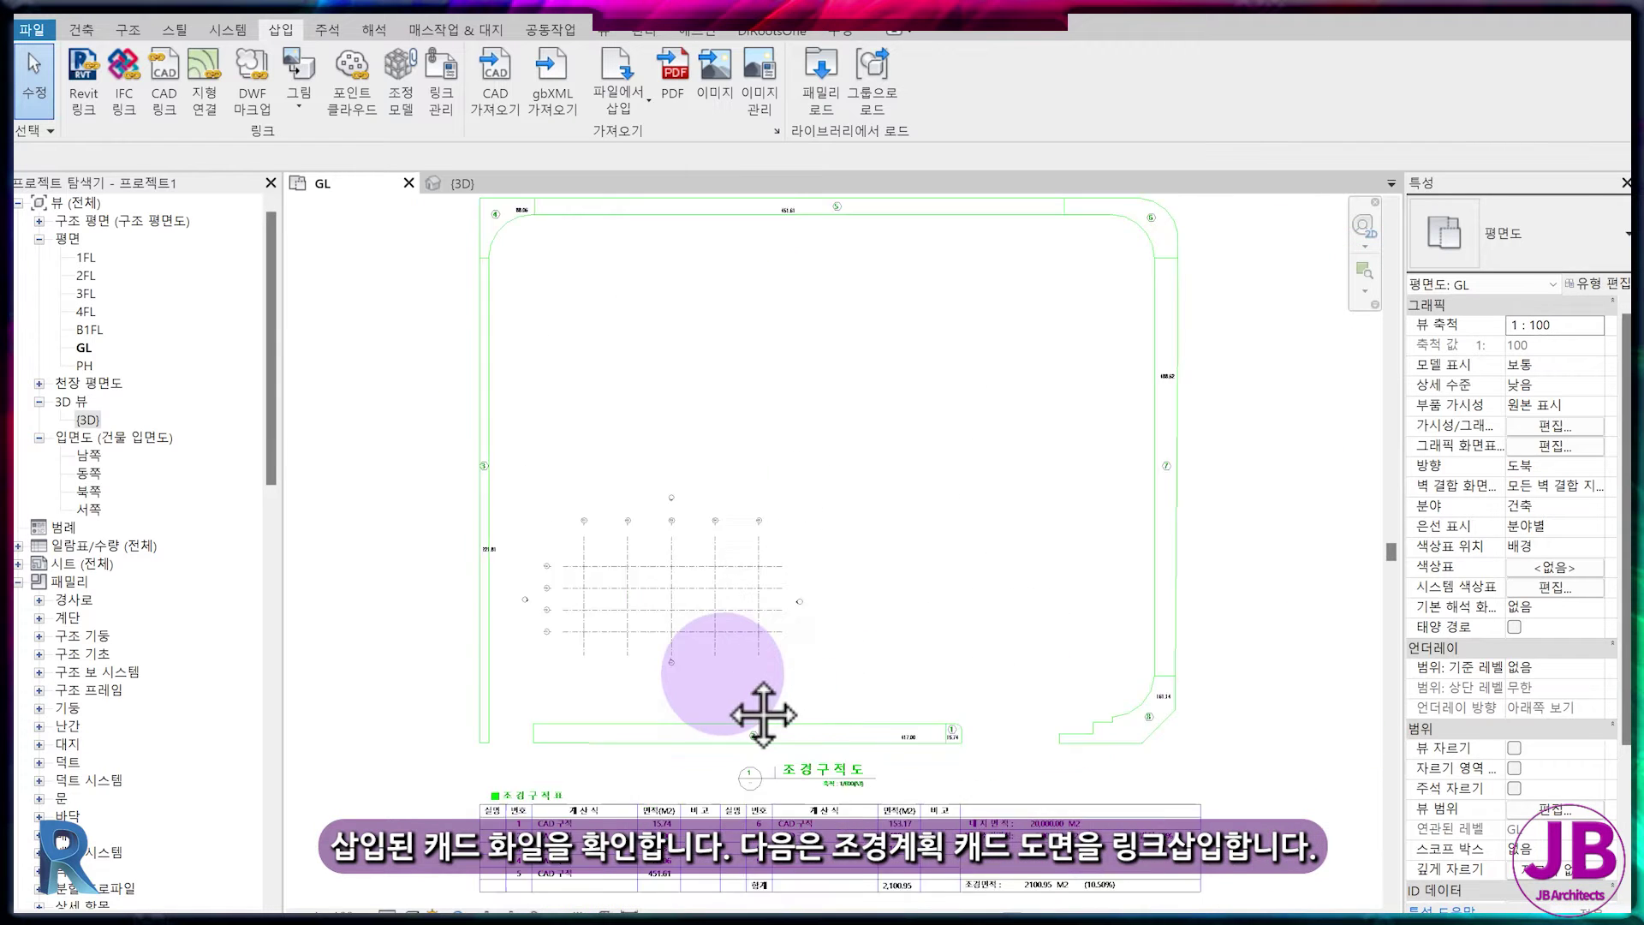
- Link 조경계획도.dwg into the GL plan with automatic origin-to-internal-origin positioning, placed at level GL
left_click(163, 72)
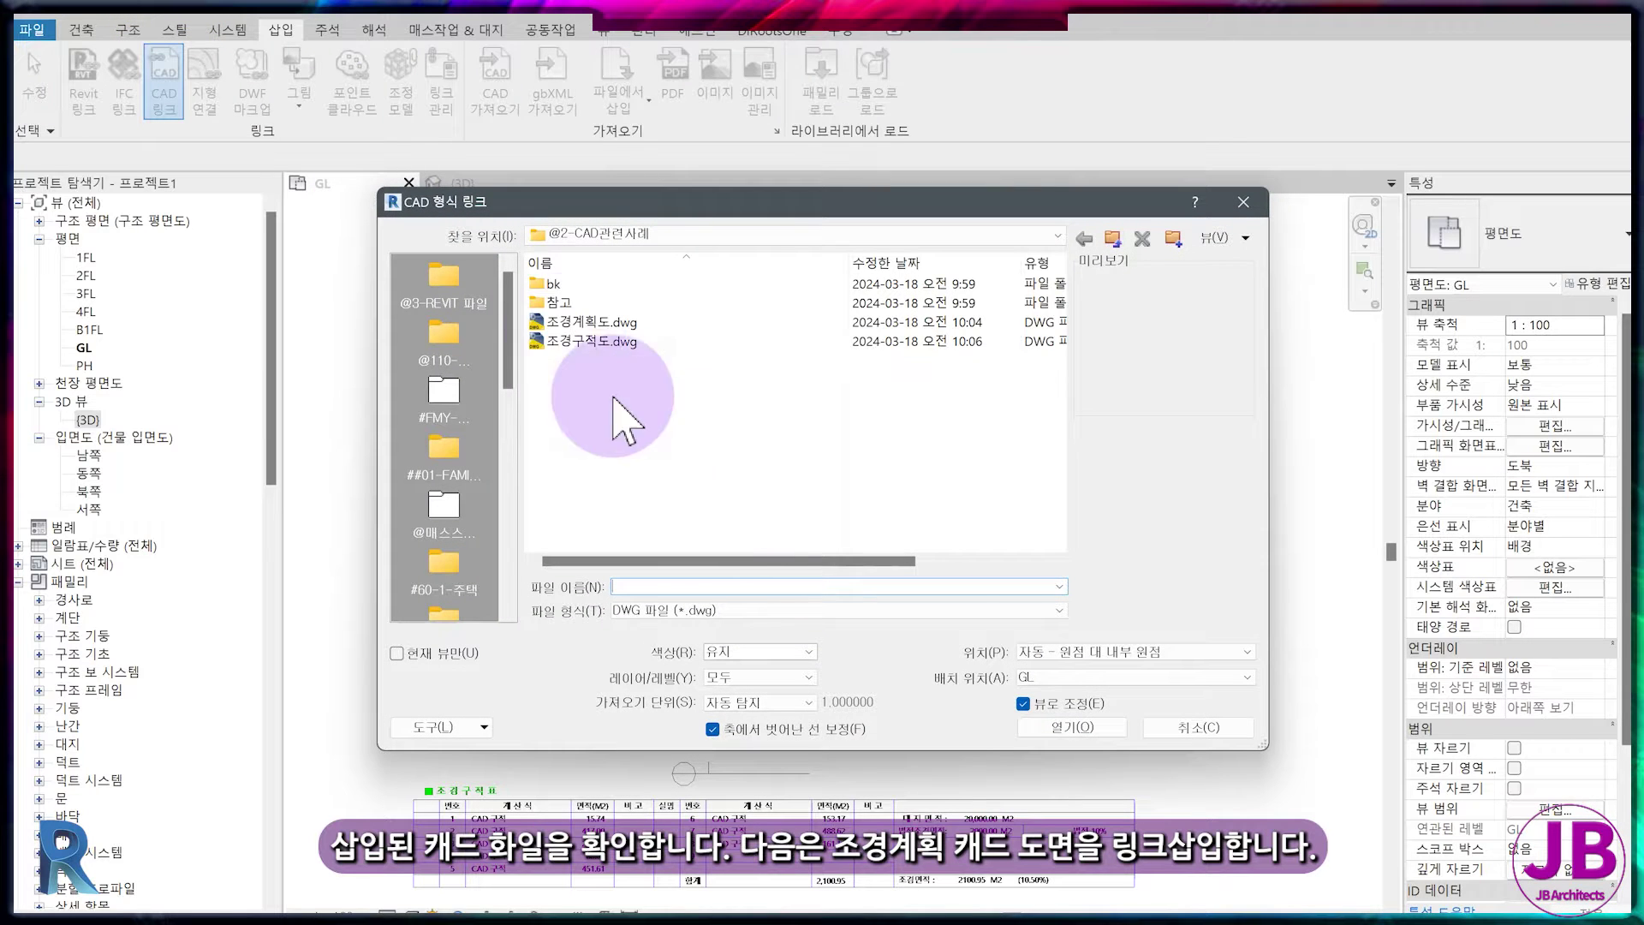
left_click(591, 322)
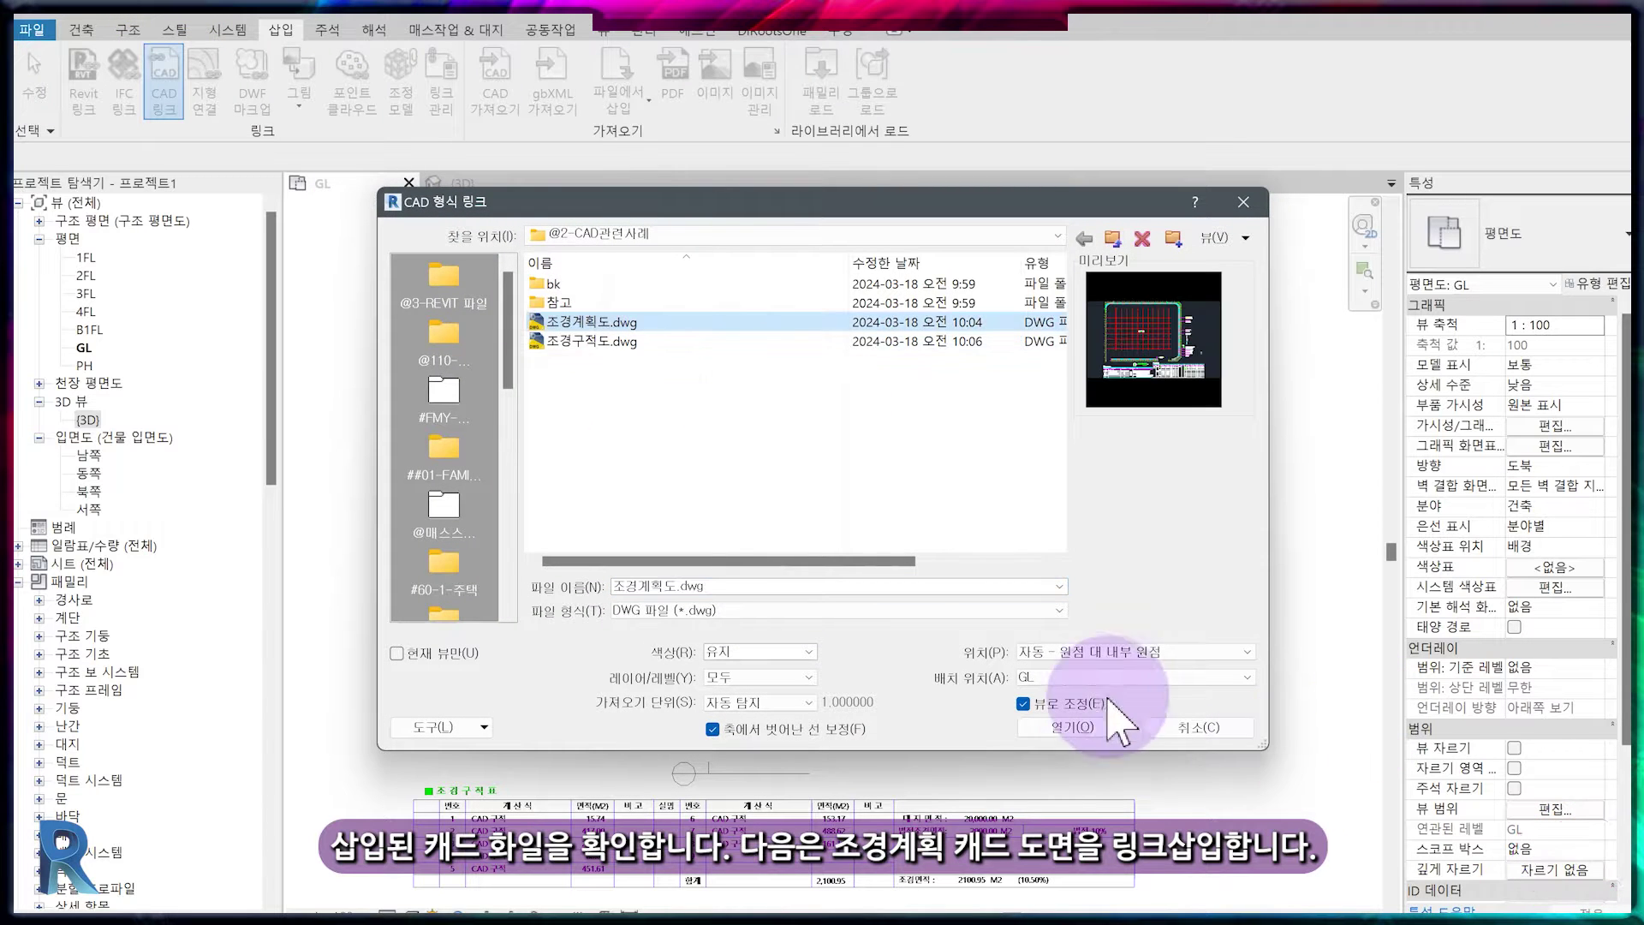
left_click(1101, 726)
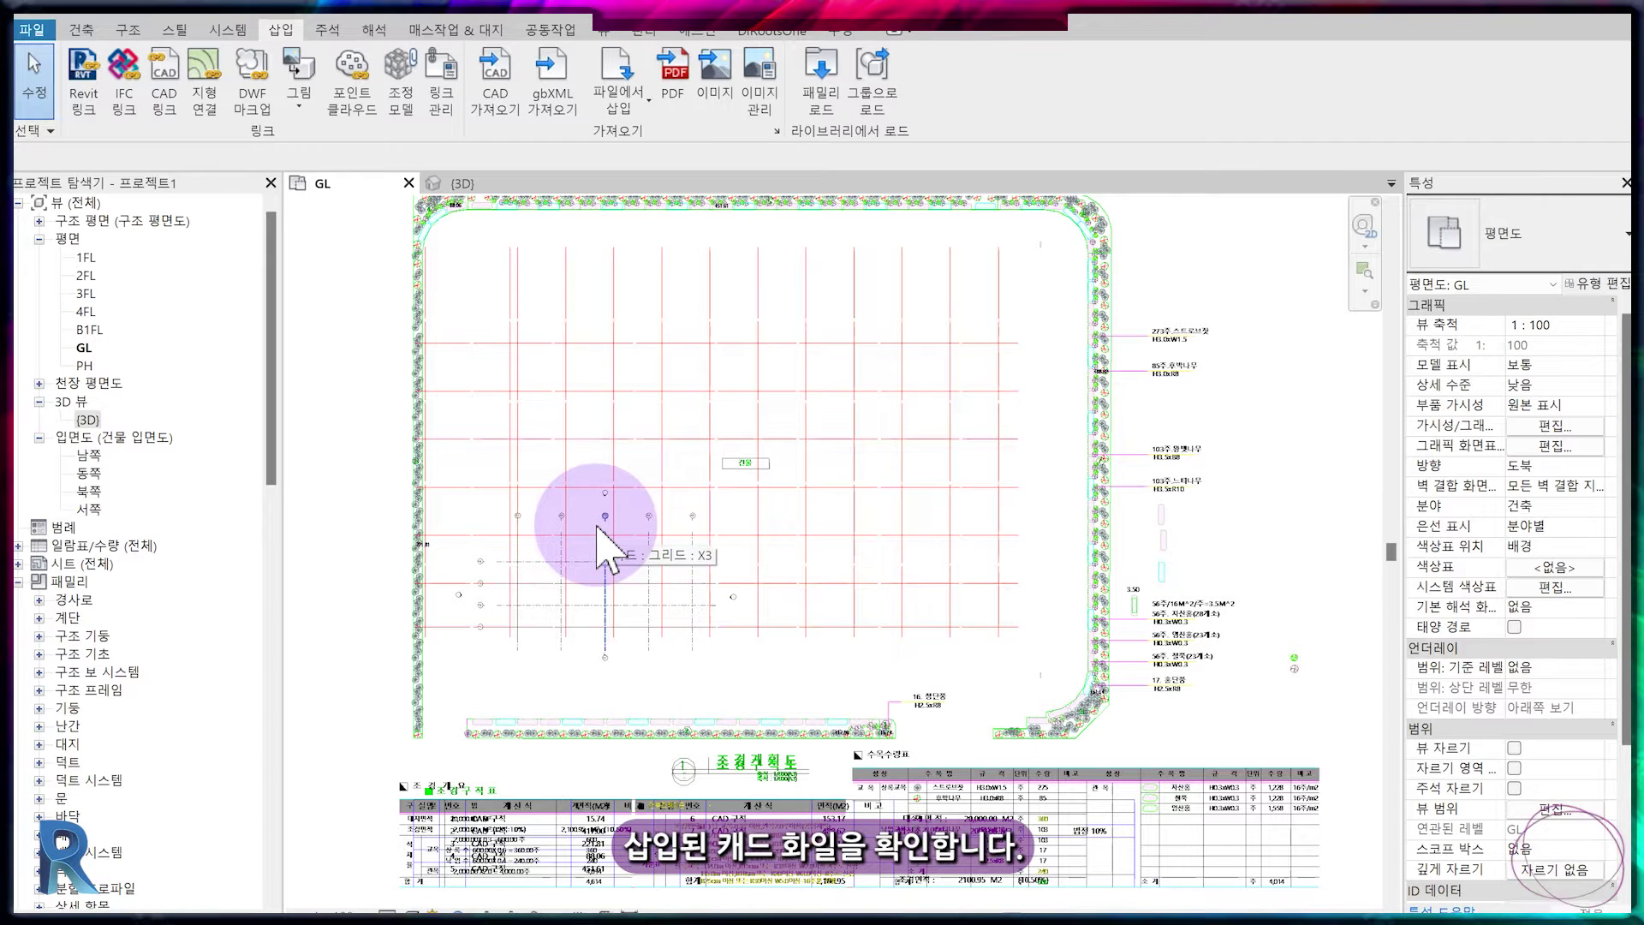
- Hide the linked 조경계획도.dwg drawing in the GL plan with the hide element command
left_click(1187, 488)
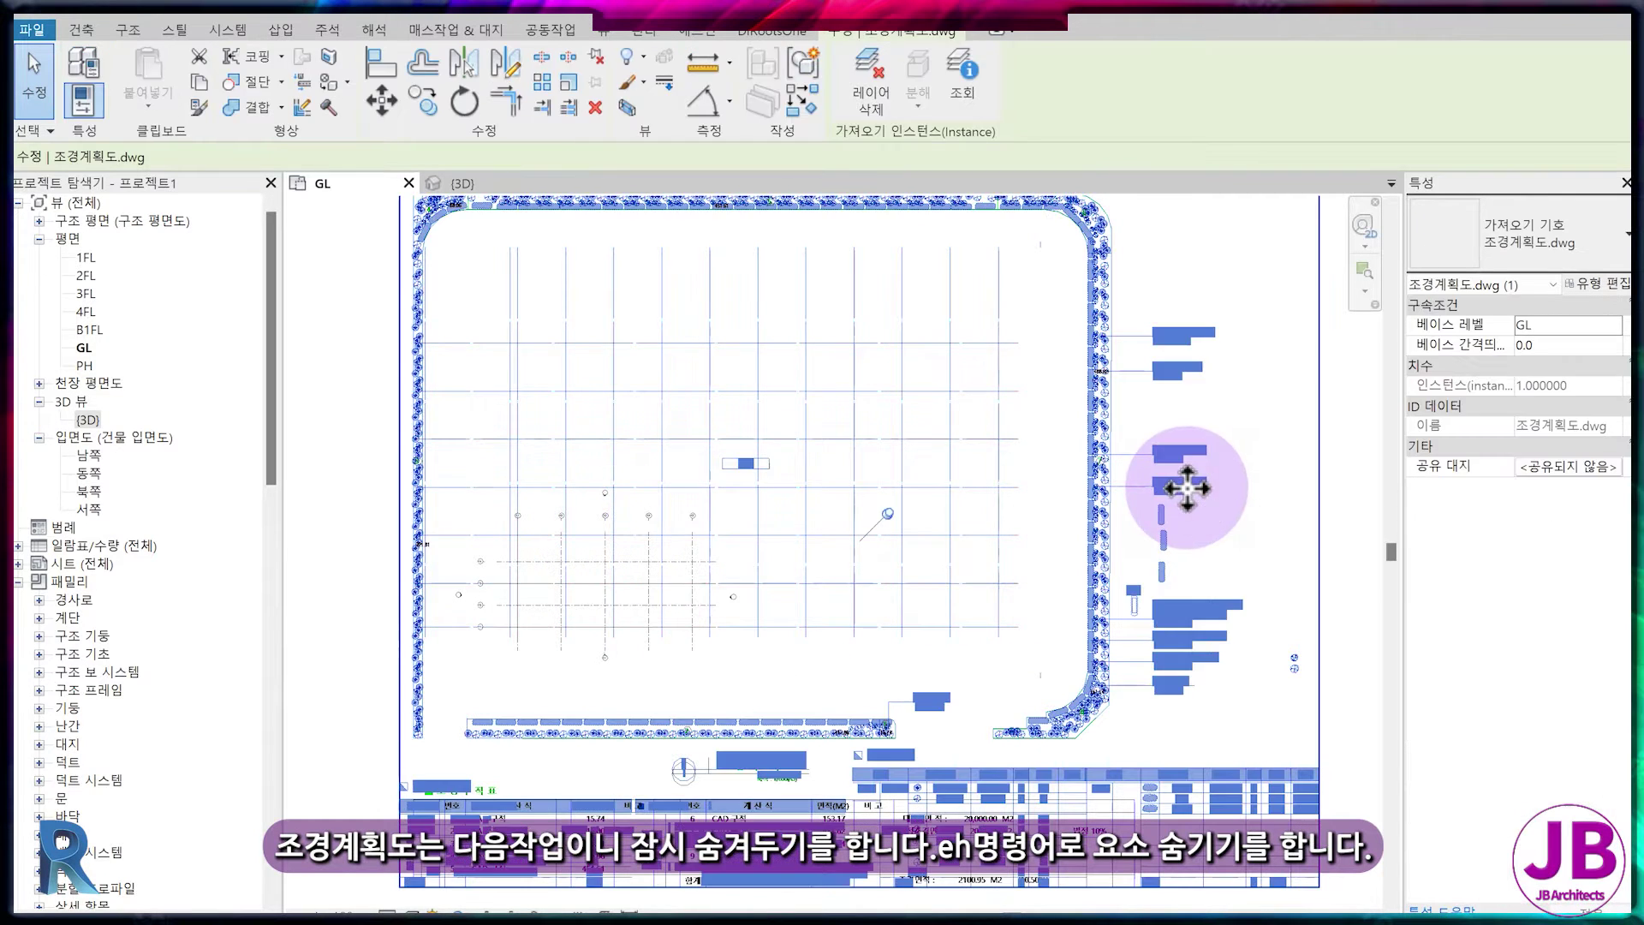
key("e")
key("h")
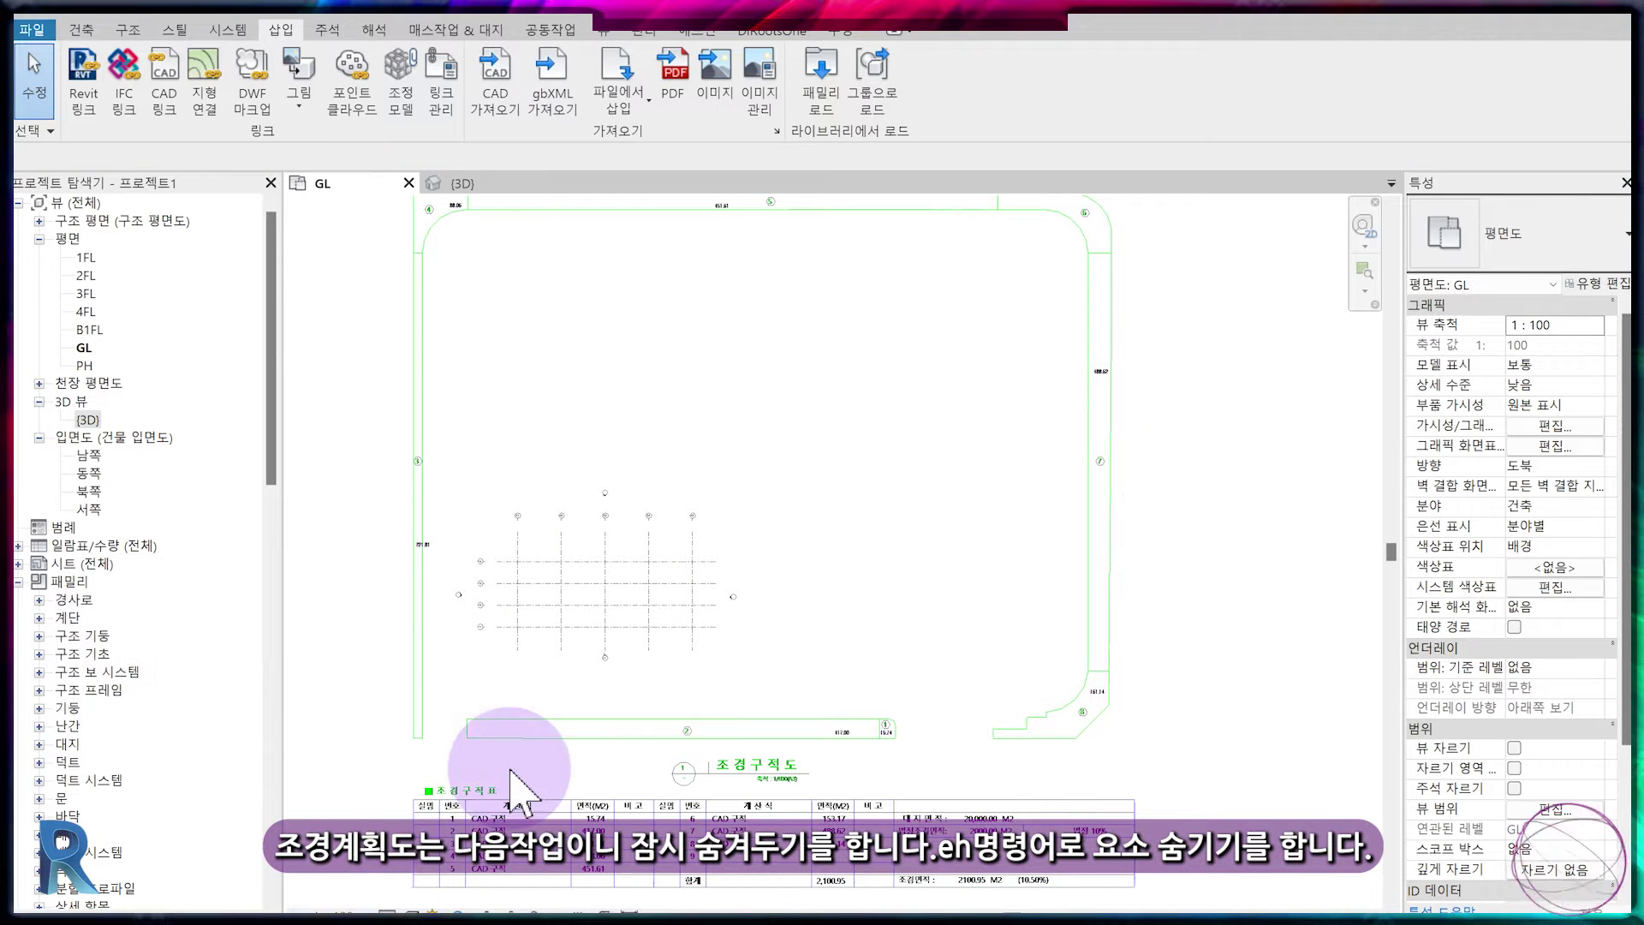
- Create a toposurface from four points placed around the landscape area drawing at absolute elevation 0.0
left_click(452, 27)
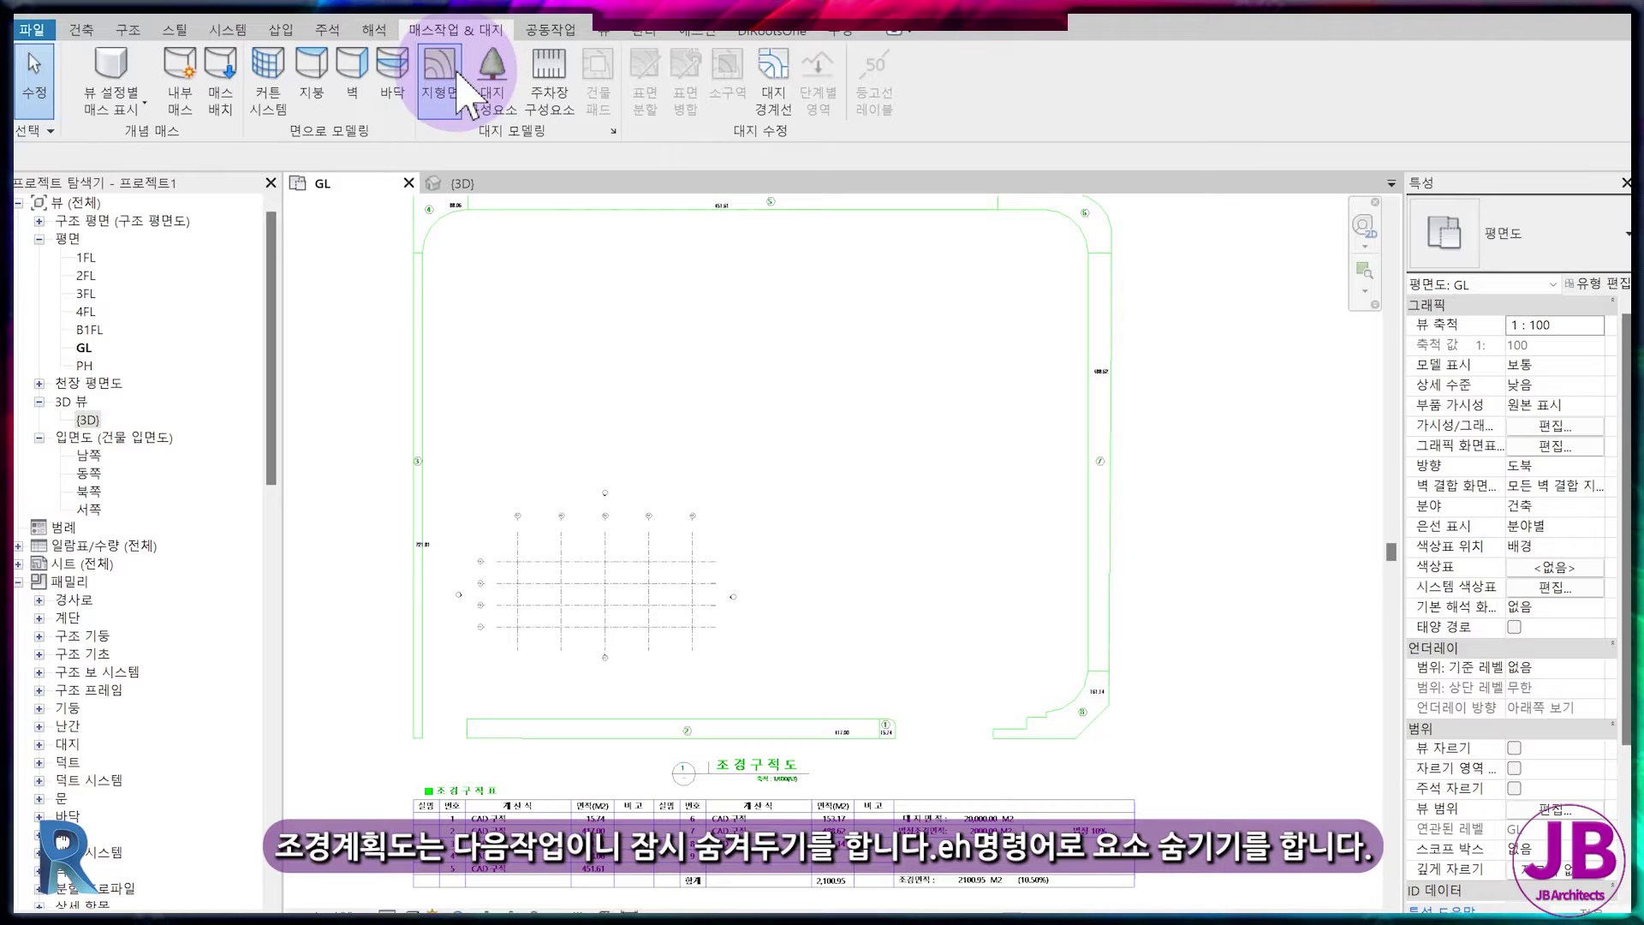
left_click(458, 69)
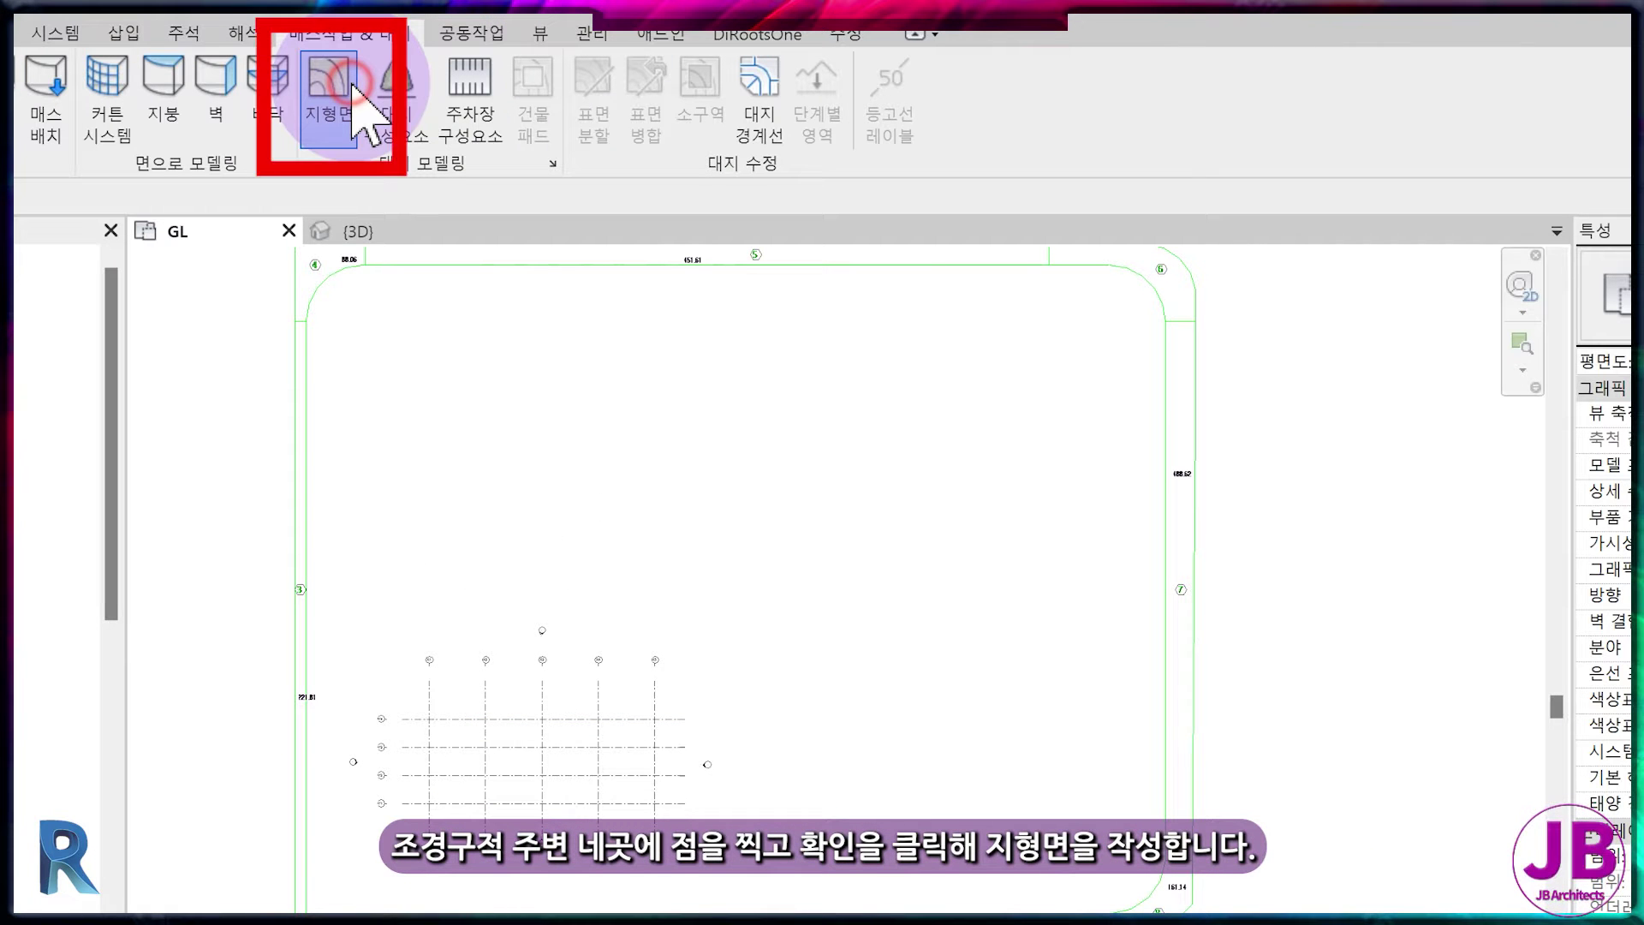
scroll(627, 562, "down", 2)
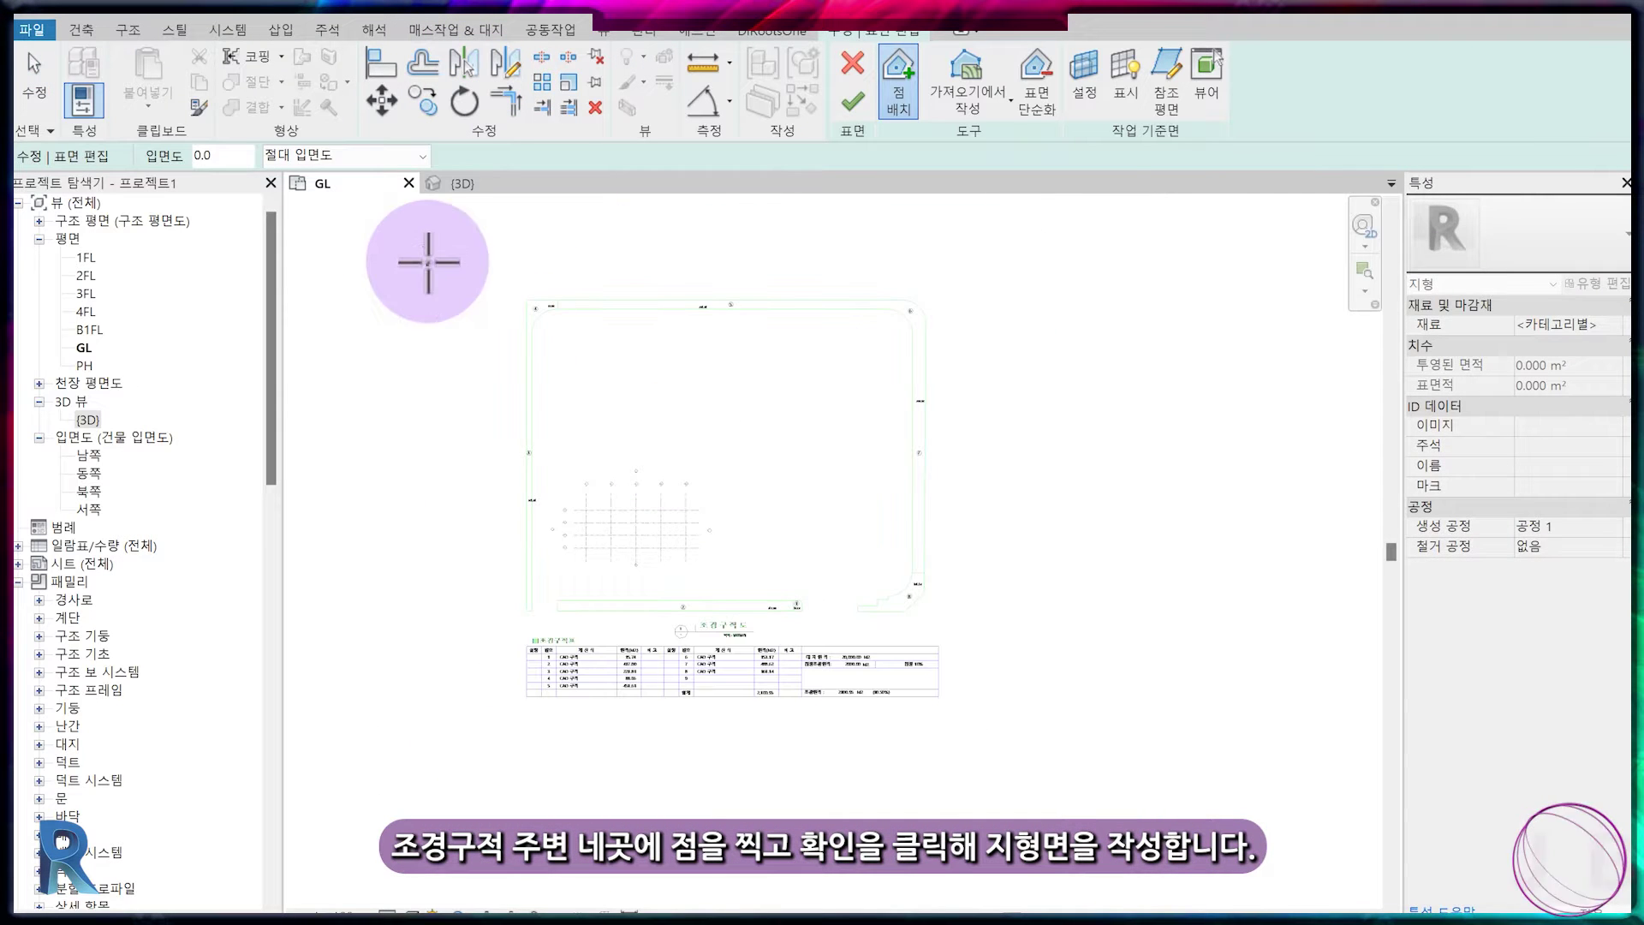
left_click(1157, 232)
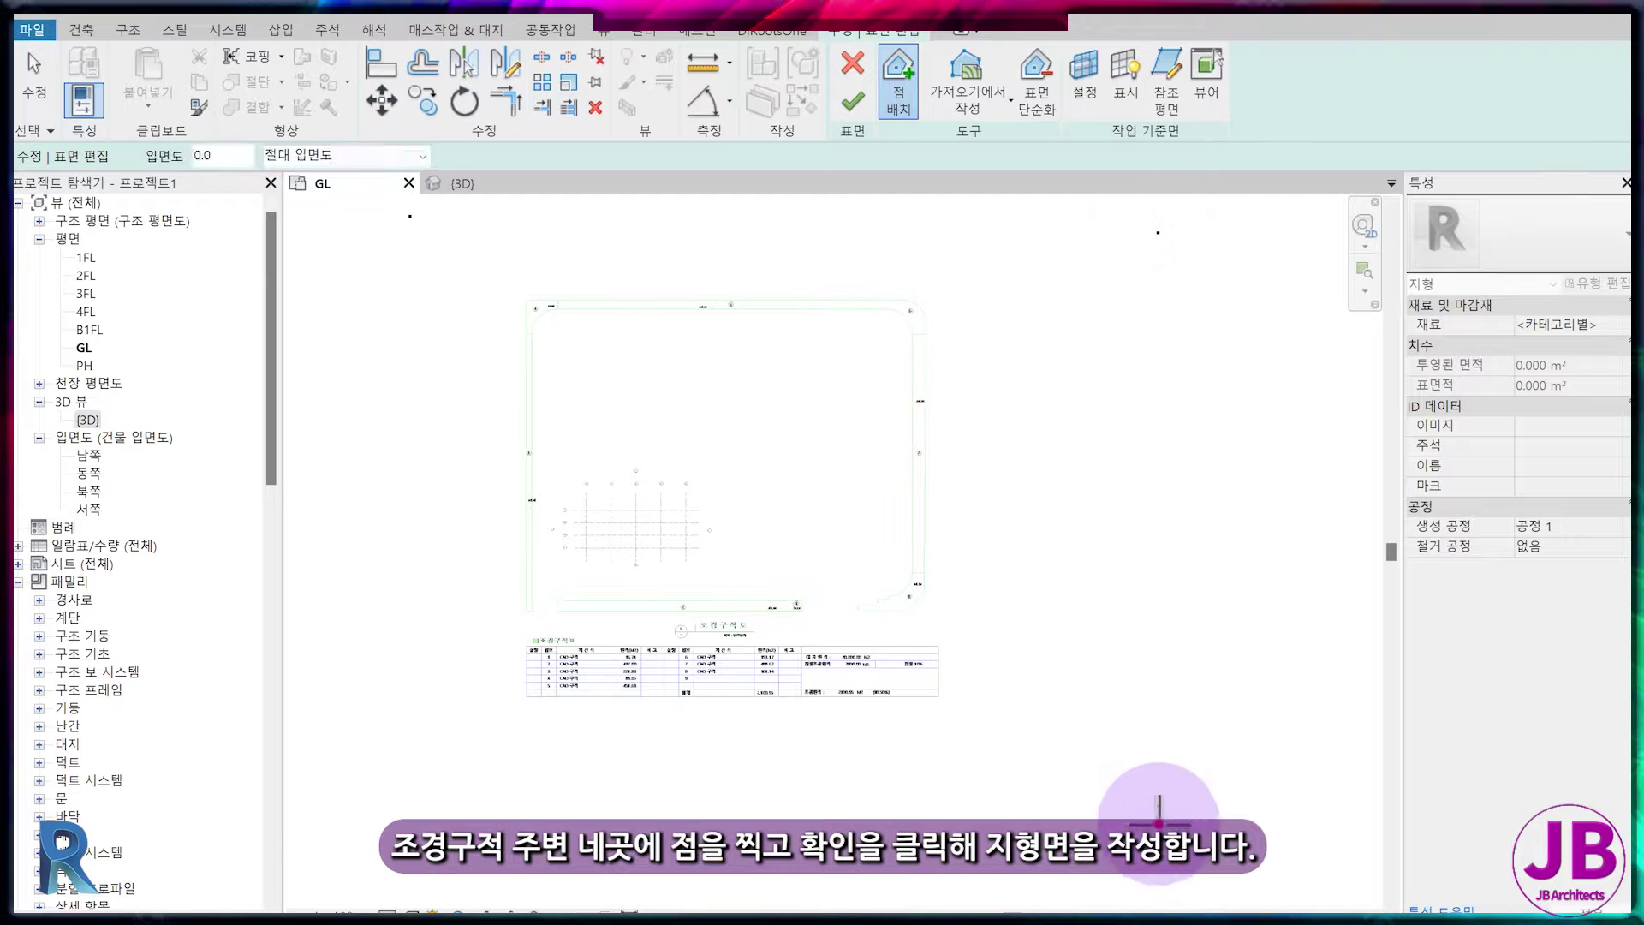
left_click(1157, 822)
left_click(408, 788)
left_click(851, 101)
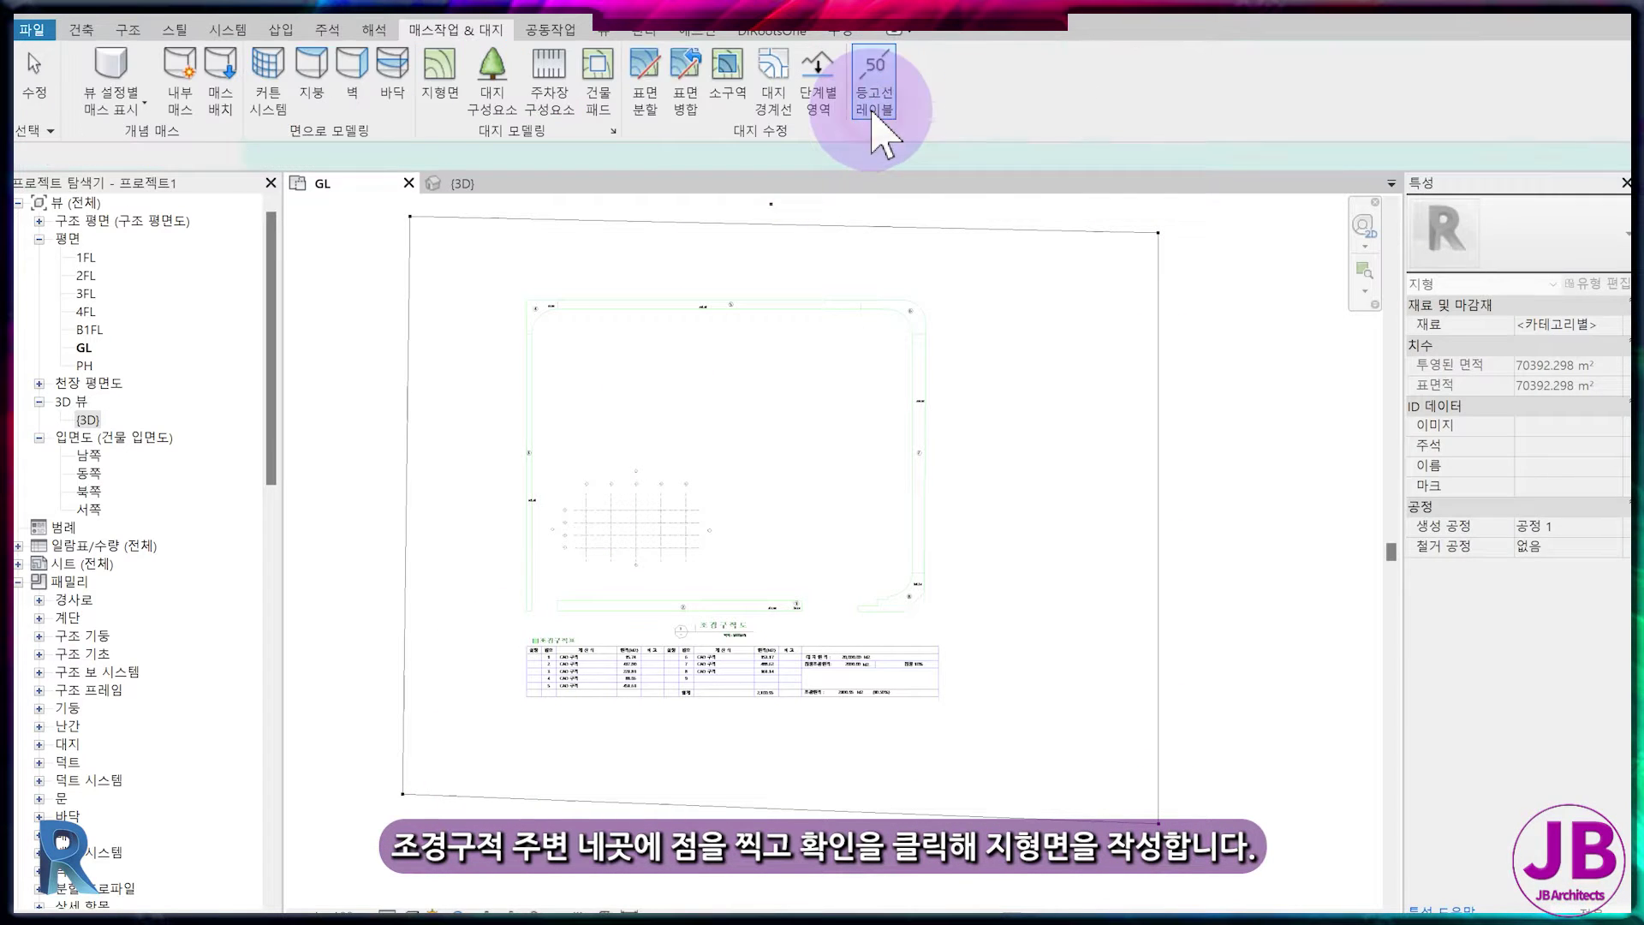
- Search the materials for 흙 and assign the Earth (흙) material to the toposurface
left_click(885, 221)
left_click(1610, 325)
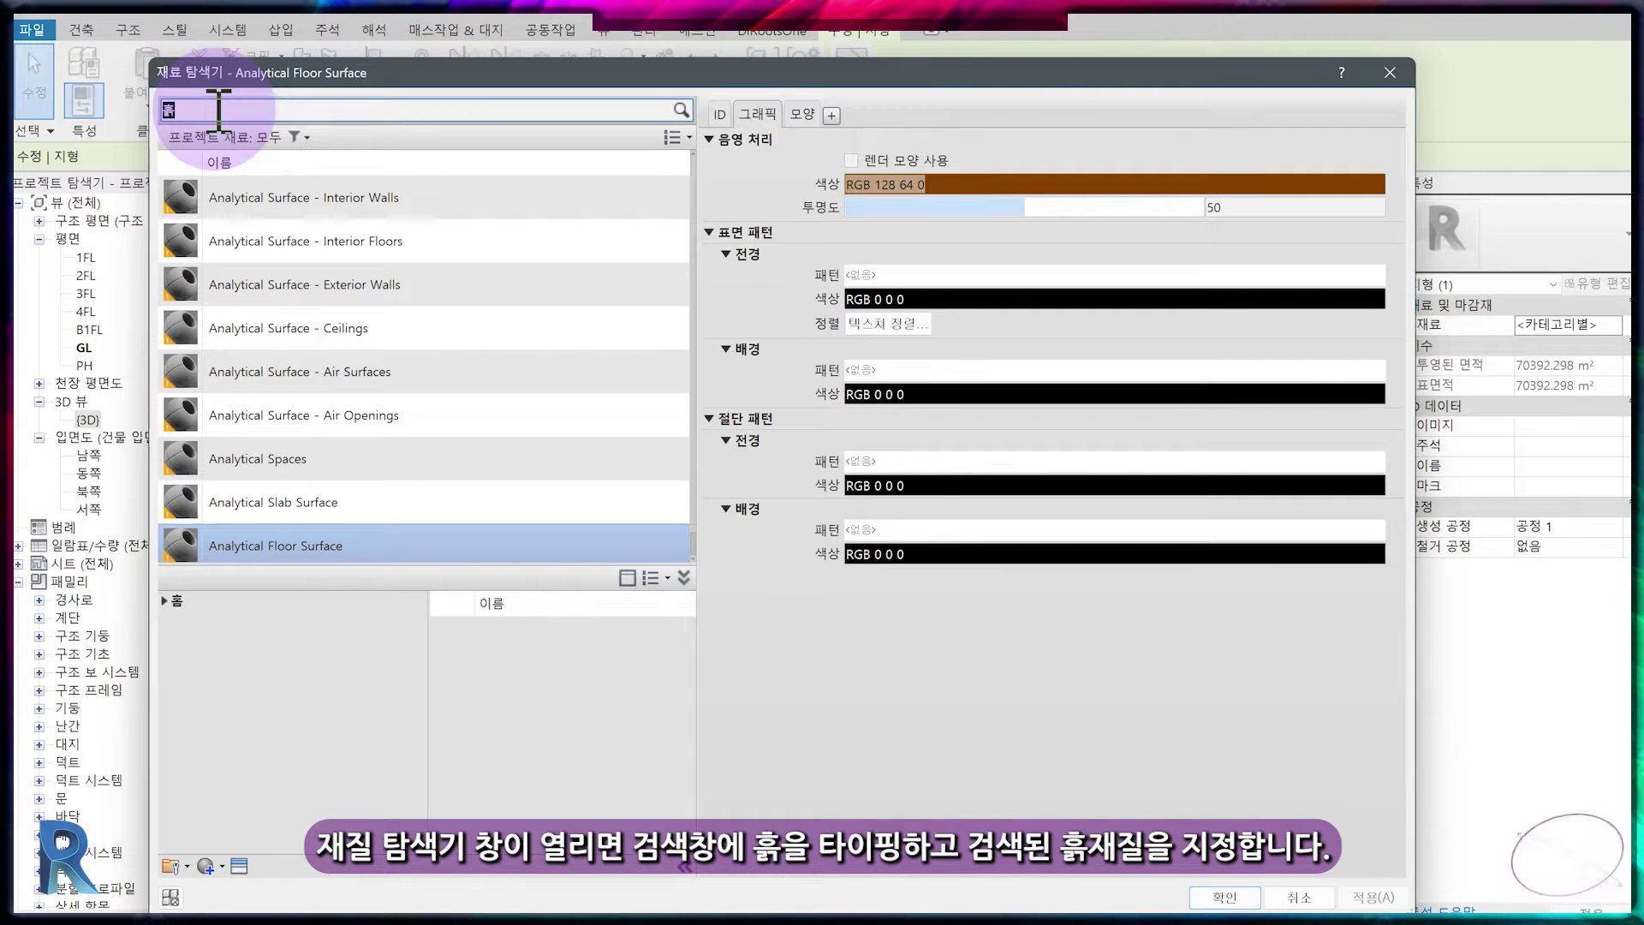
type("흙")
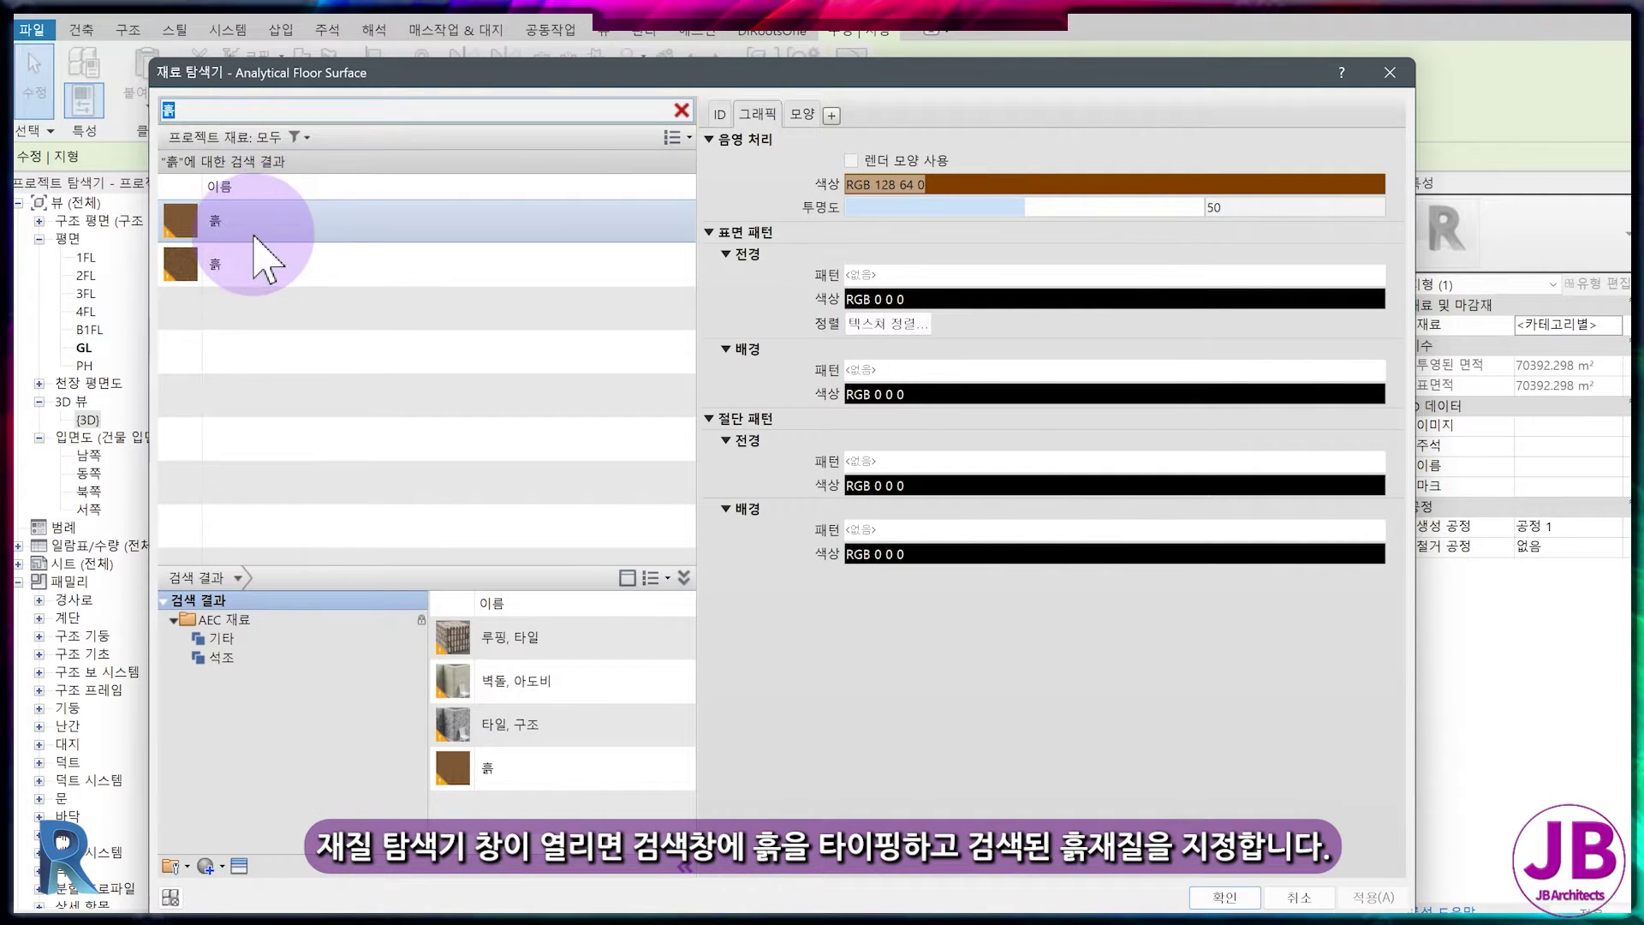
left_click(257, 222)
left_click(1226, 897)
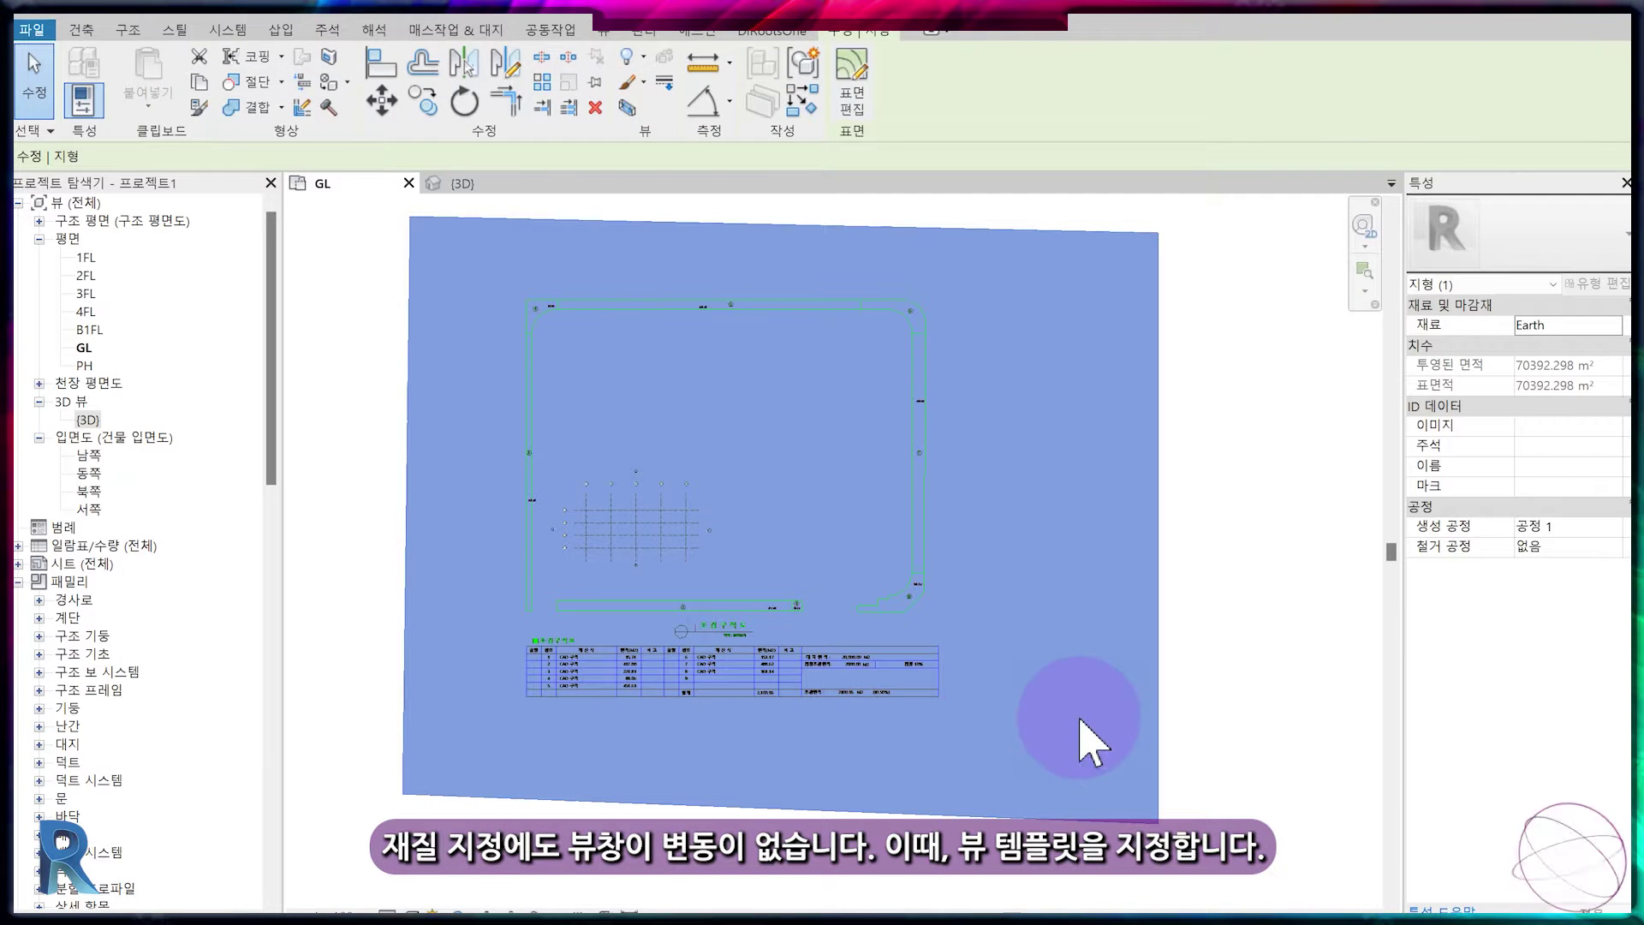
key("Escape")
- Apply the JB-평면도 view template to the GL plan with the 수목 and 지형 model categories turned on
scroll(1421, 752, "down", 5)
left_click(1554, 749)
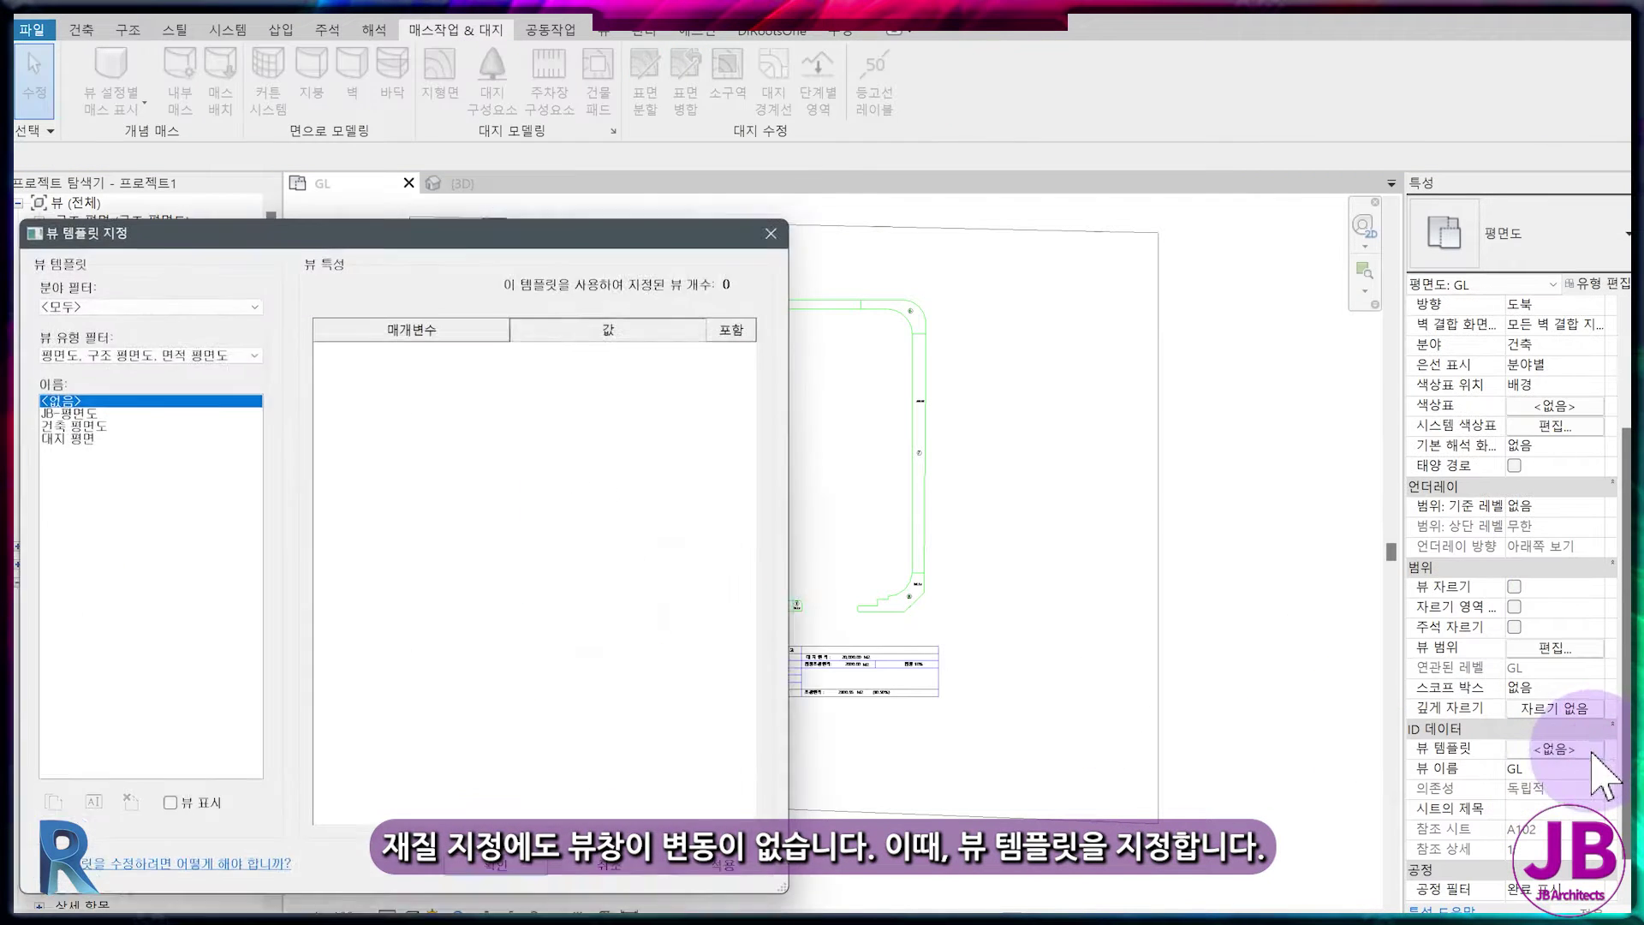
left_click(64, 411)
left_click(604, 449)
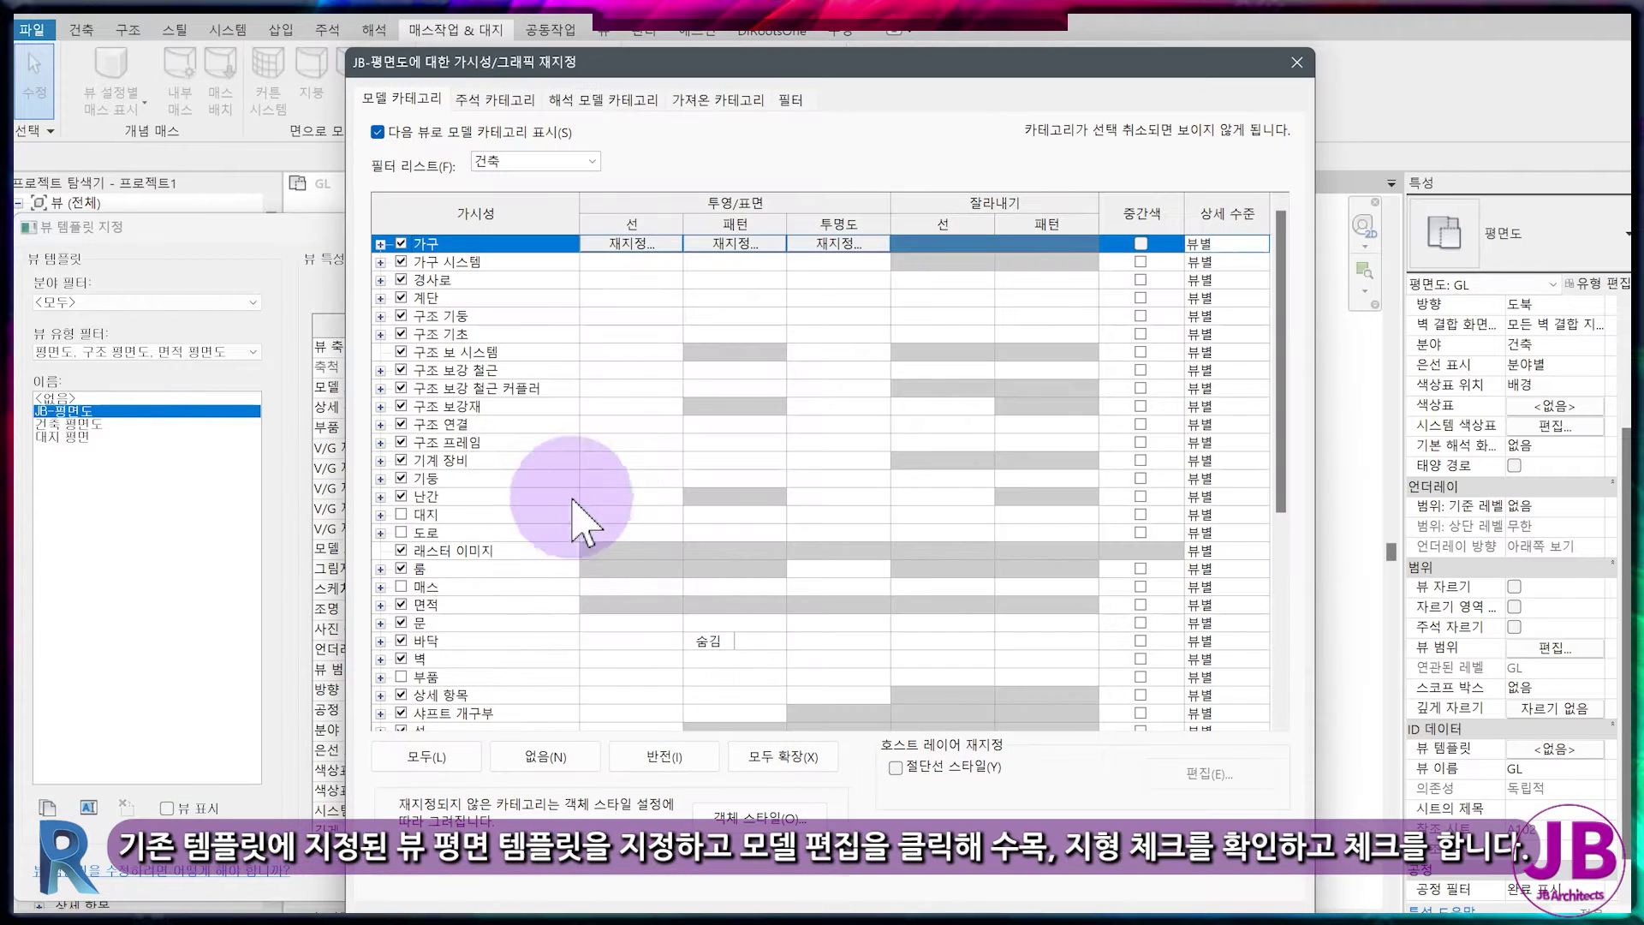
scroll(513, 557, "down", 5)
left_click(401, 587)
scroll(449, 673, "down", 2)
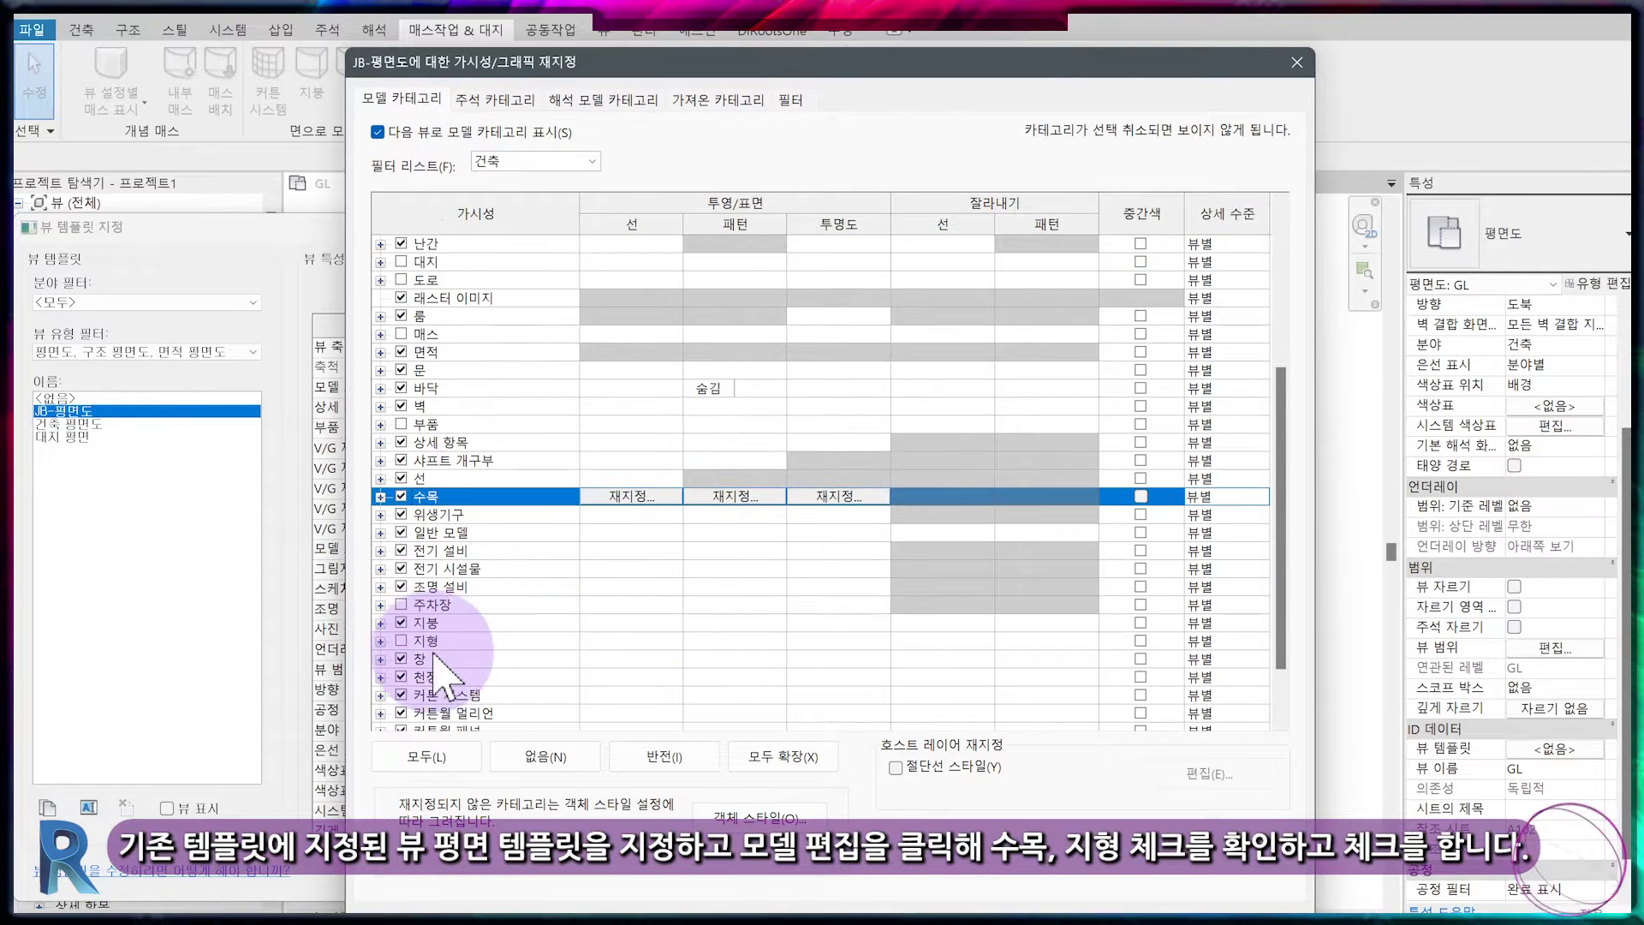
left_click(401, 641)
scroll(454, 659, "down", 2)
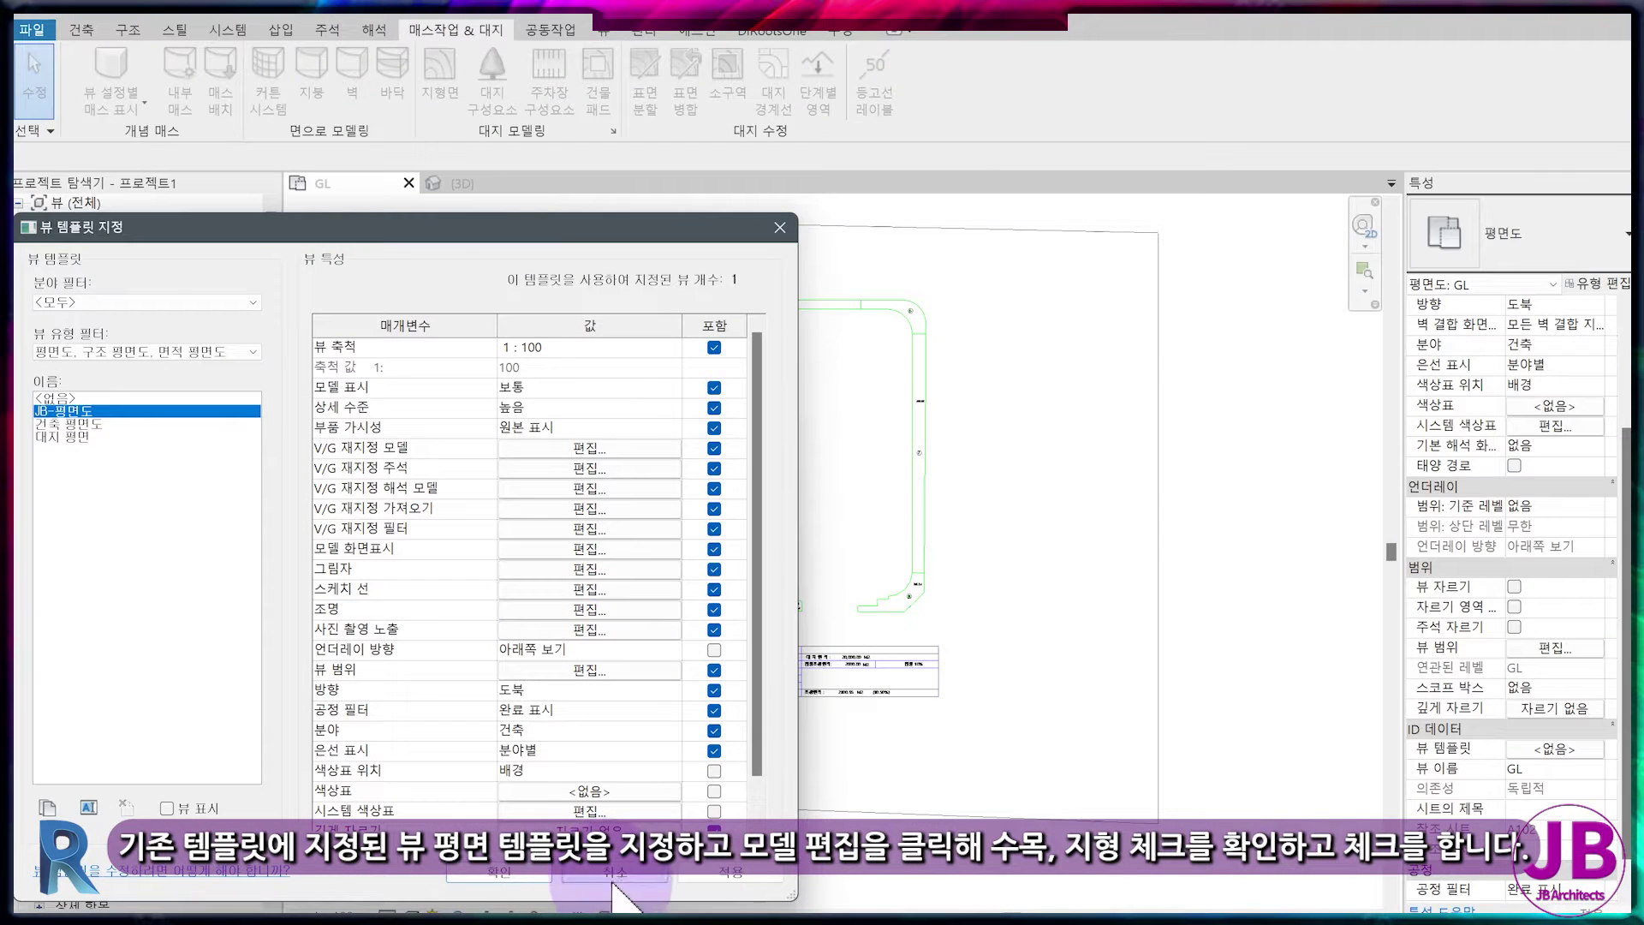
left_click(726, 876)
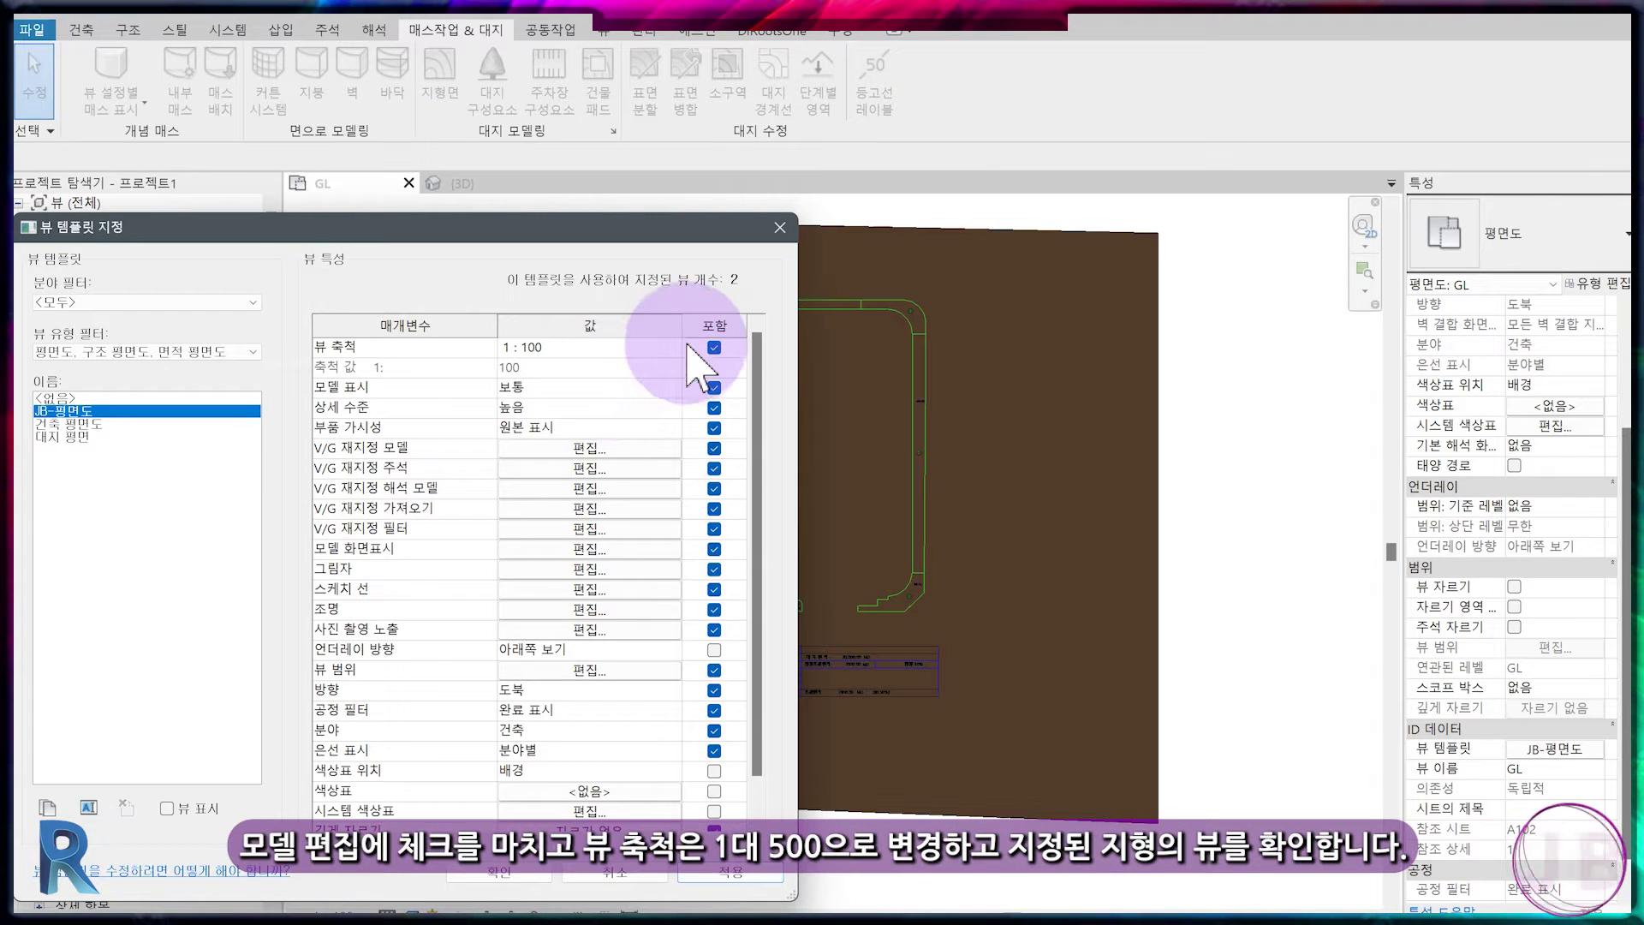
- Set the view scale in the JB-평면도 template to 1 : 500
left_click(676, 347)
left_click(530, 418)
left_click(508, 879)
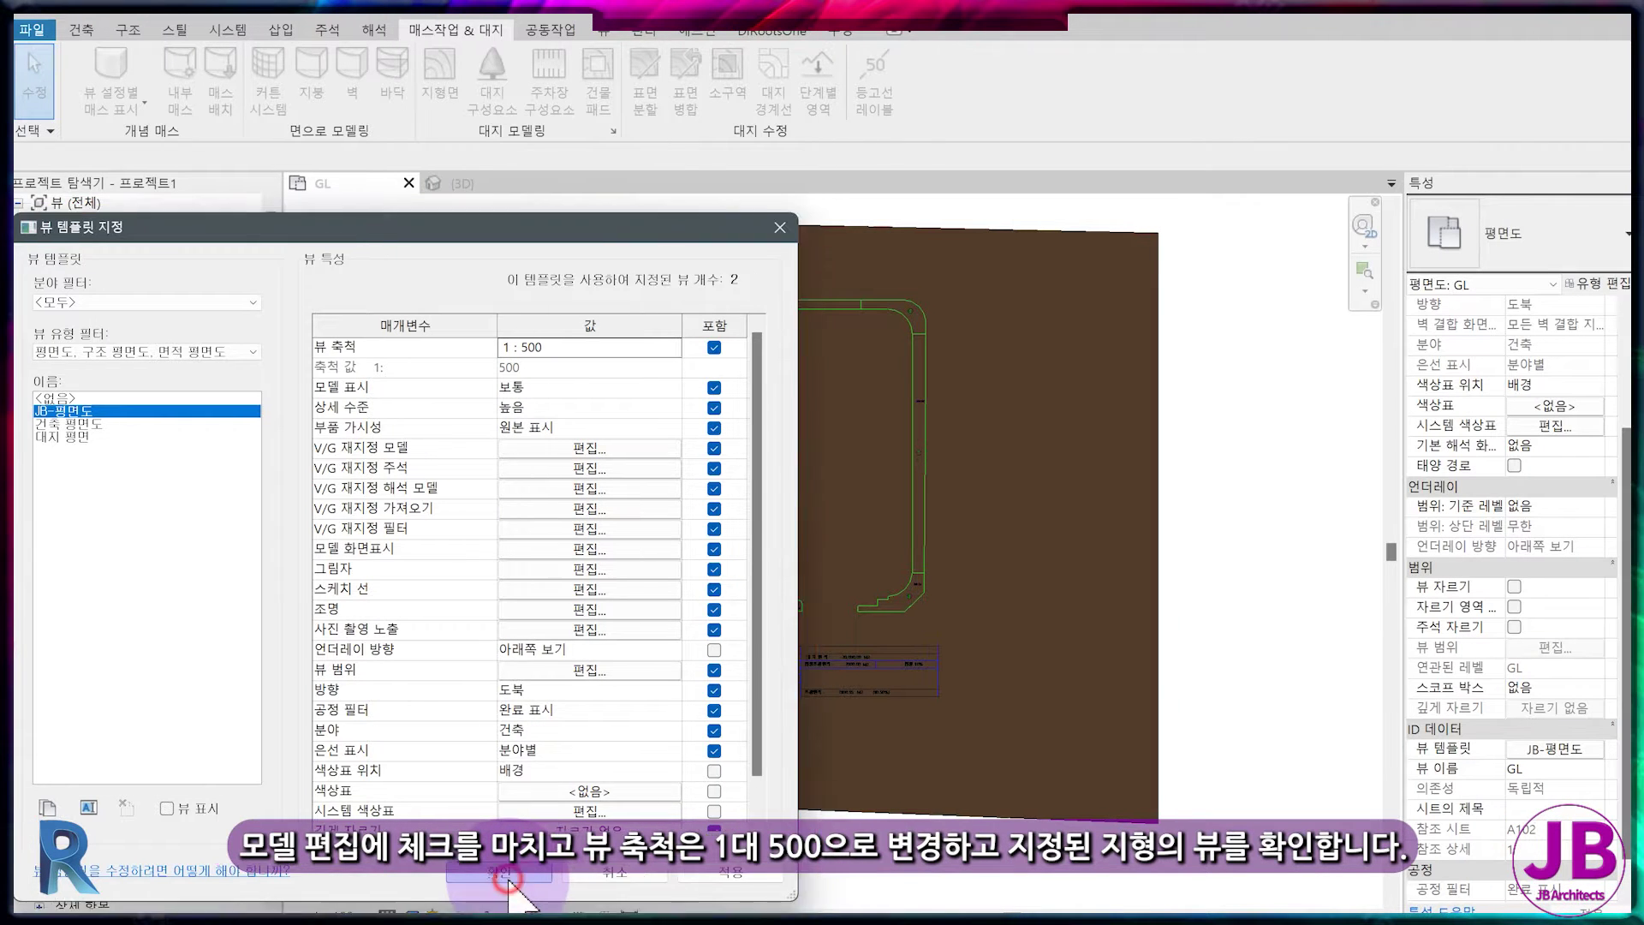
- Split the toposurface with a rectangle around the landscape drawing and its table, about 188000 mm tall
scroll(642, 535, "up", 3)
scroll(638, 544, "down", 1)
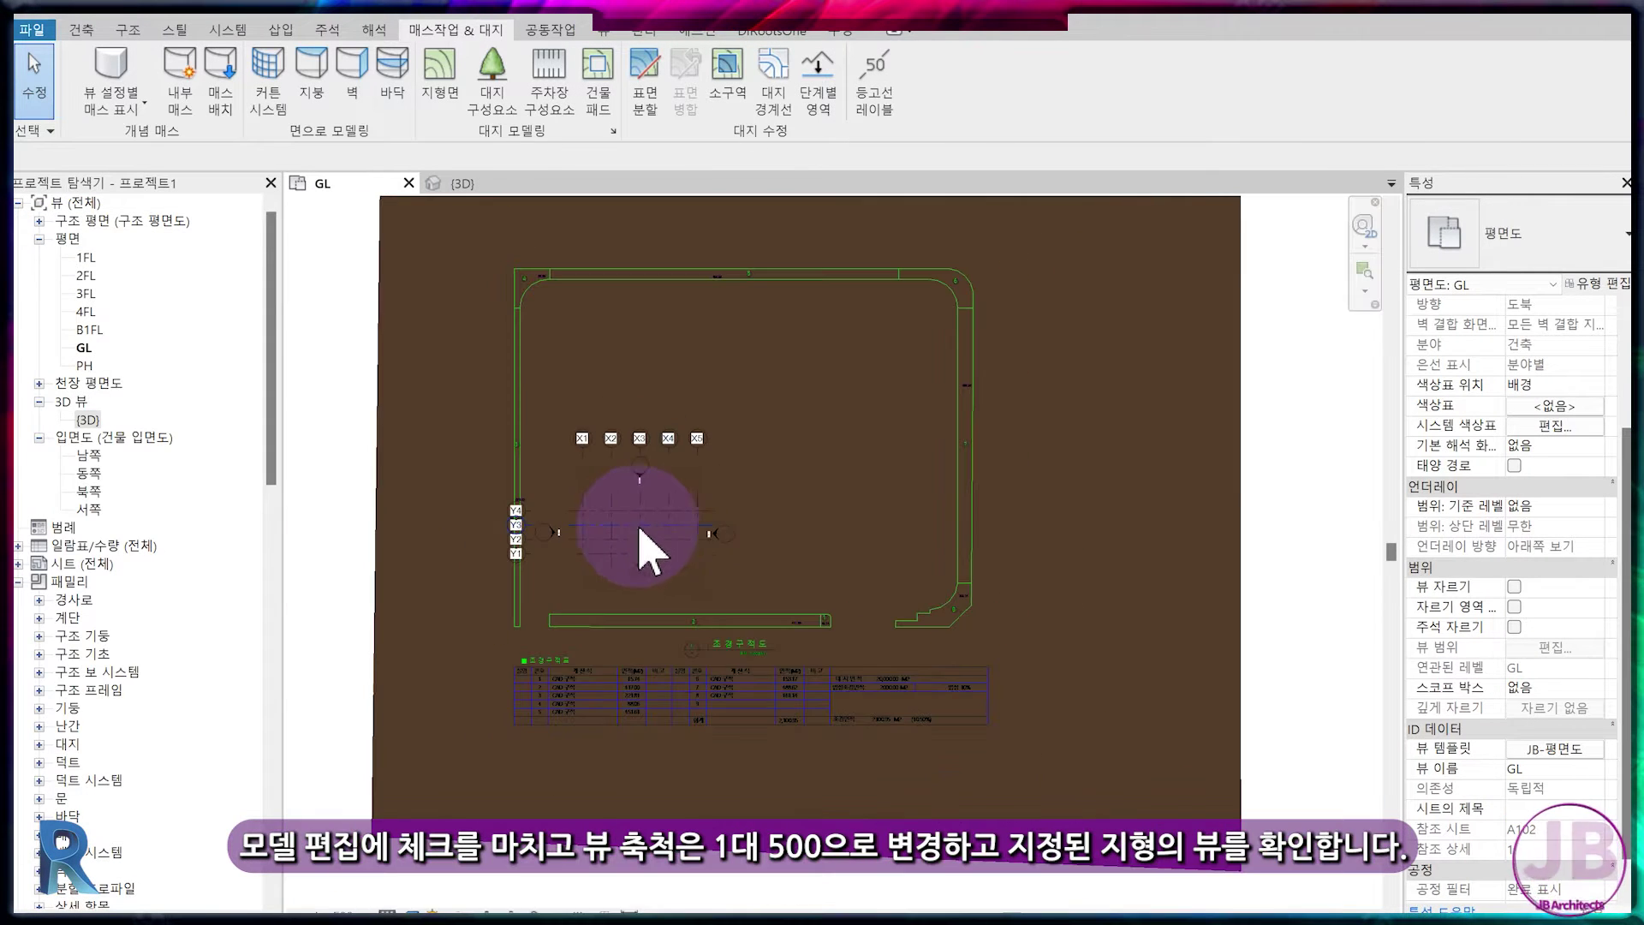
scroll(870, 582, "down", 2)
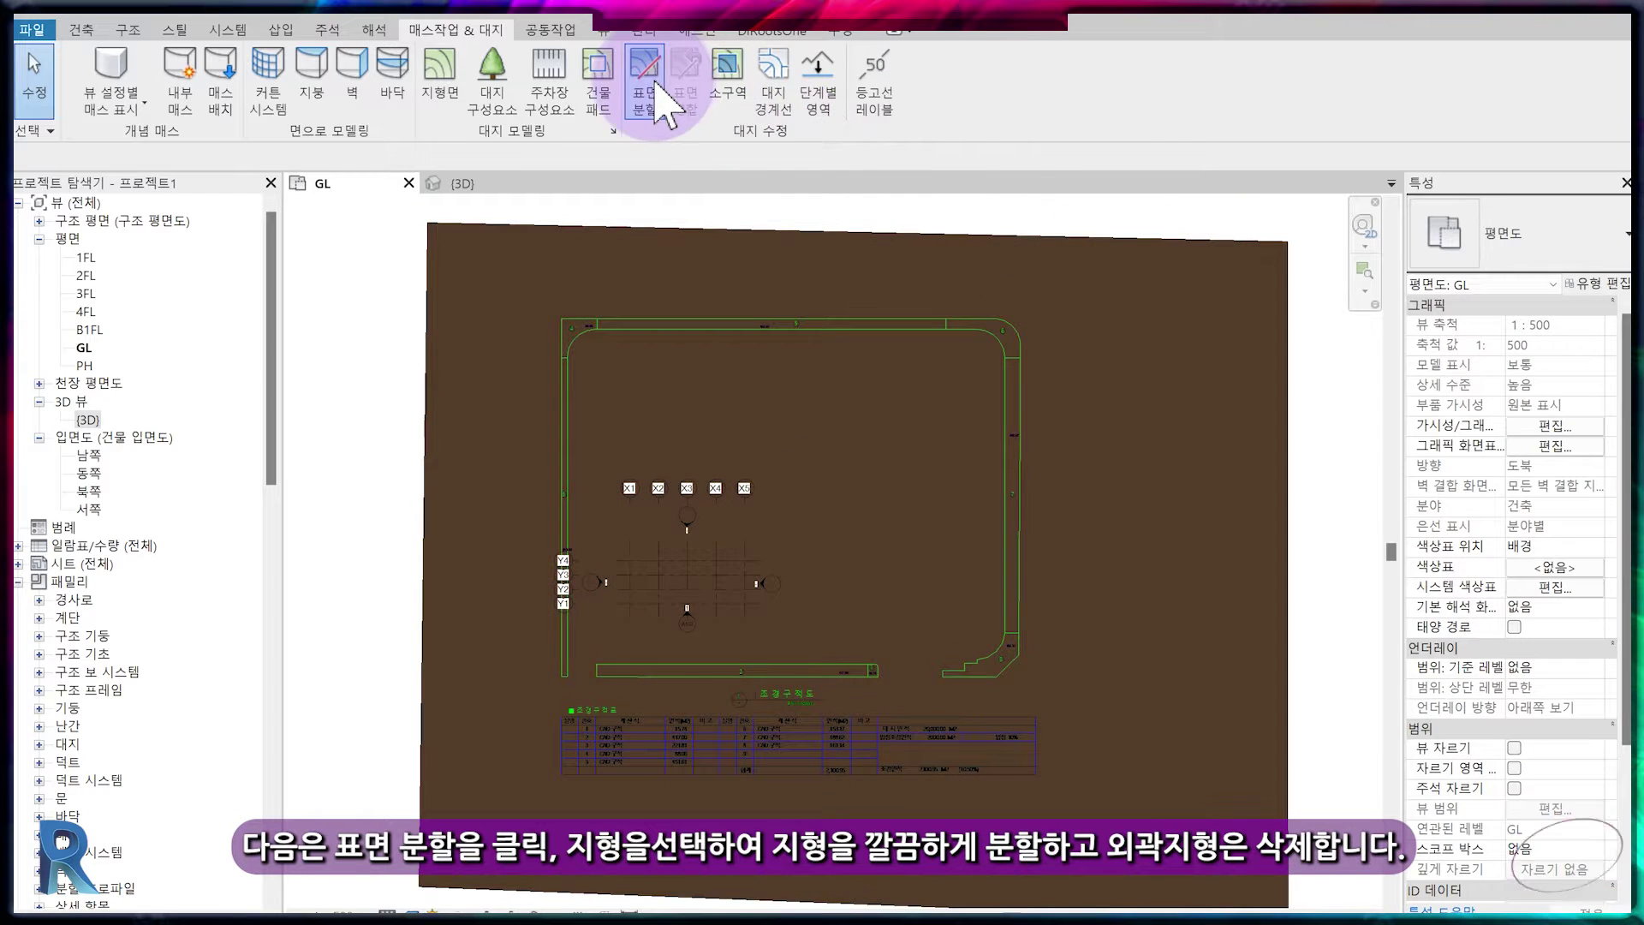
left_click(649, 77)
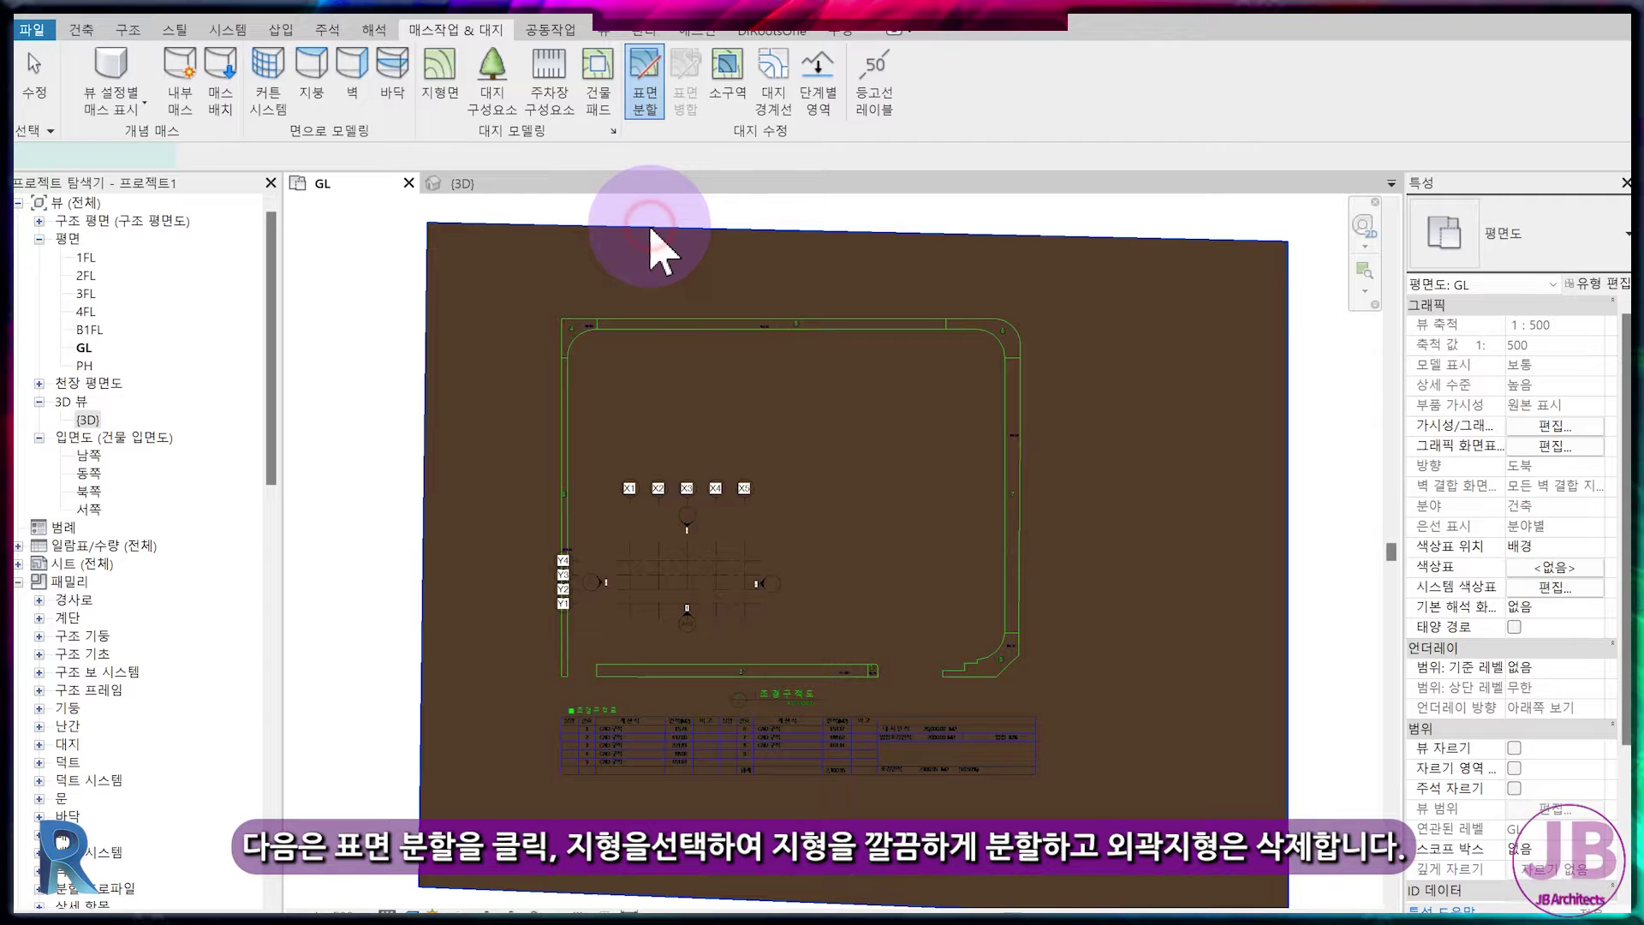
left_click(651, 250)
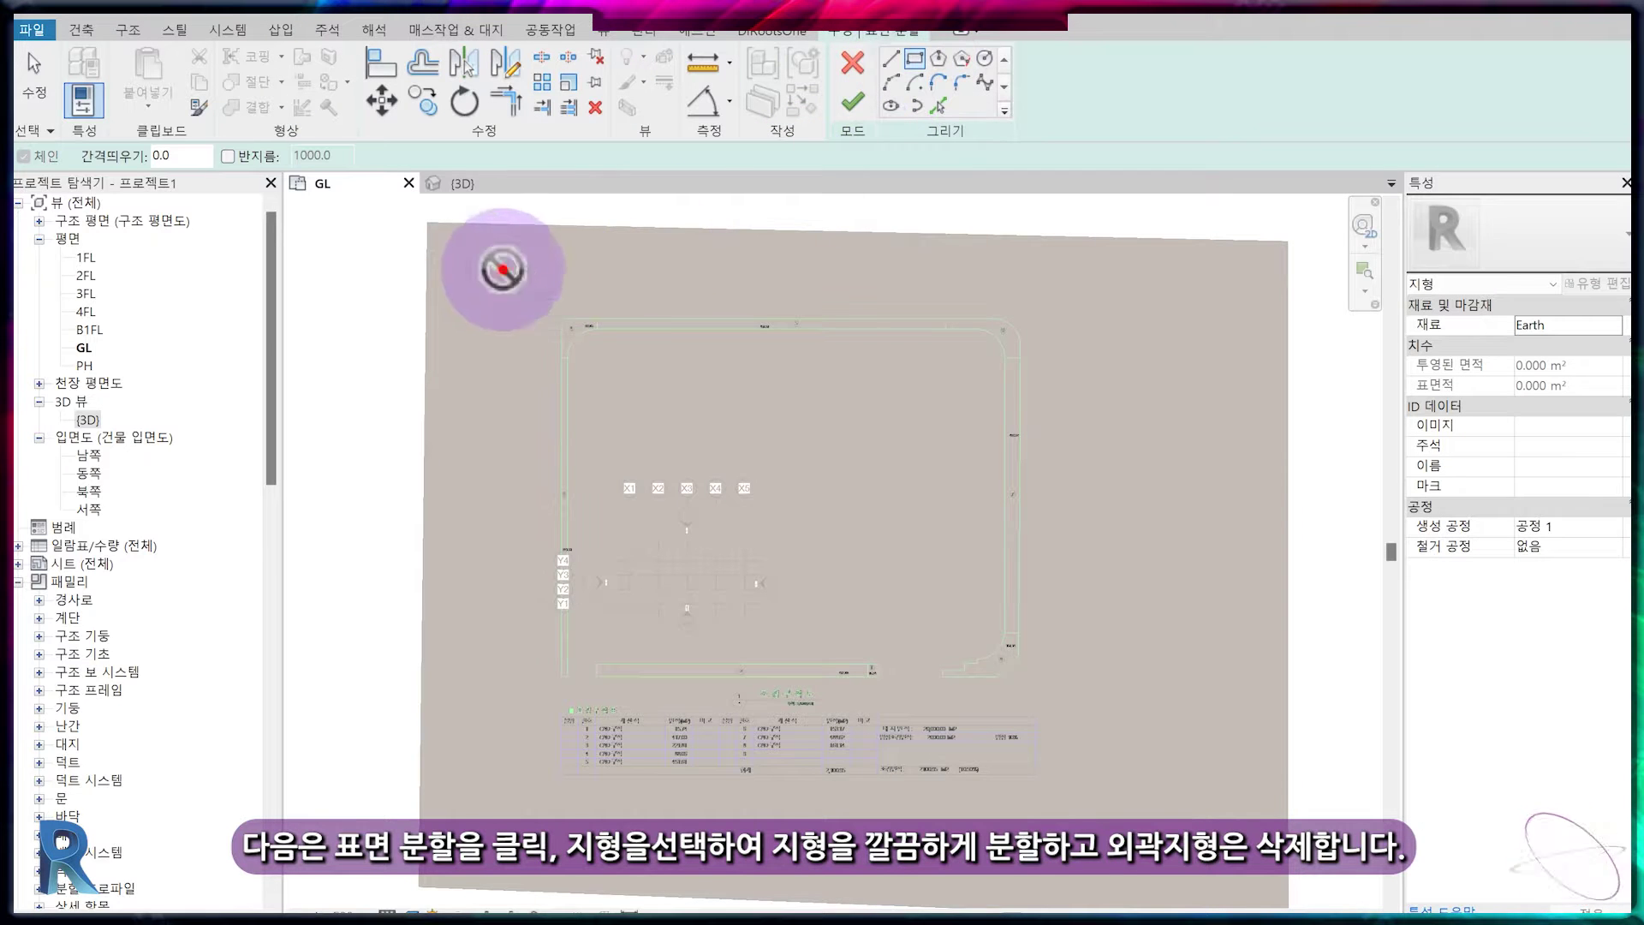
left_click(1105, 809)
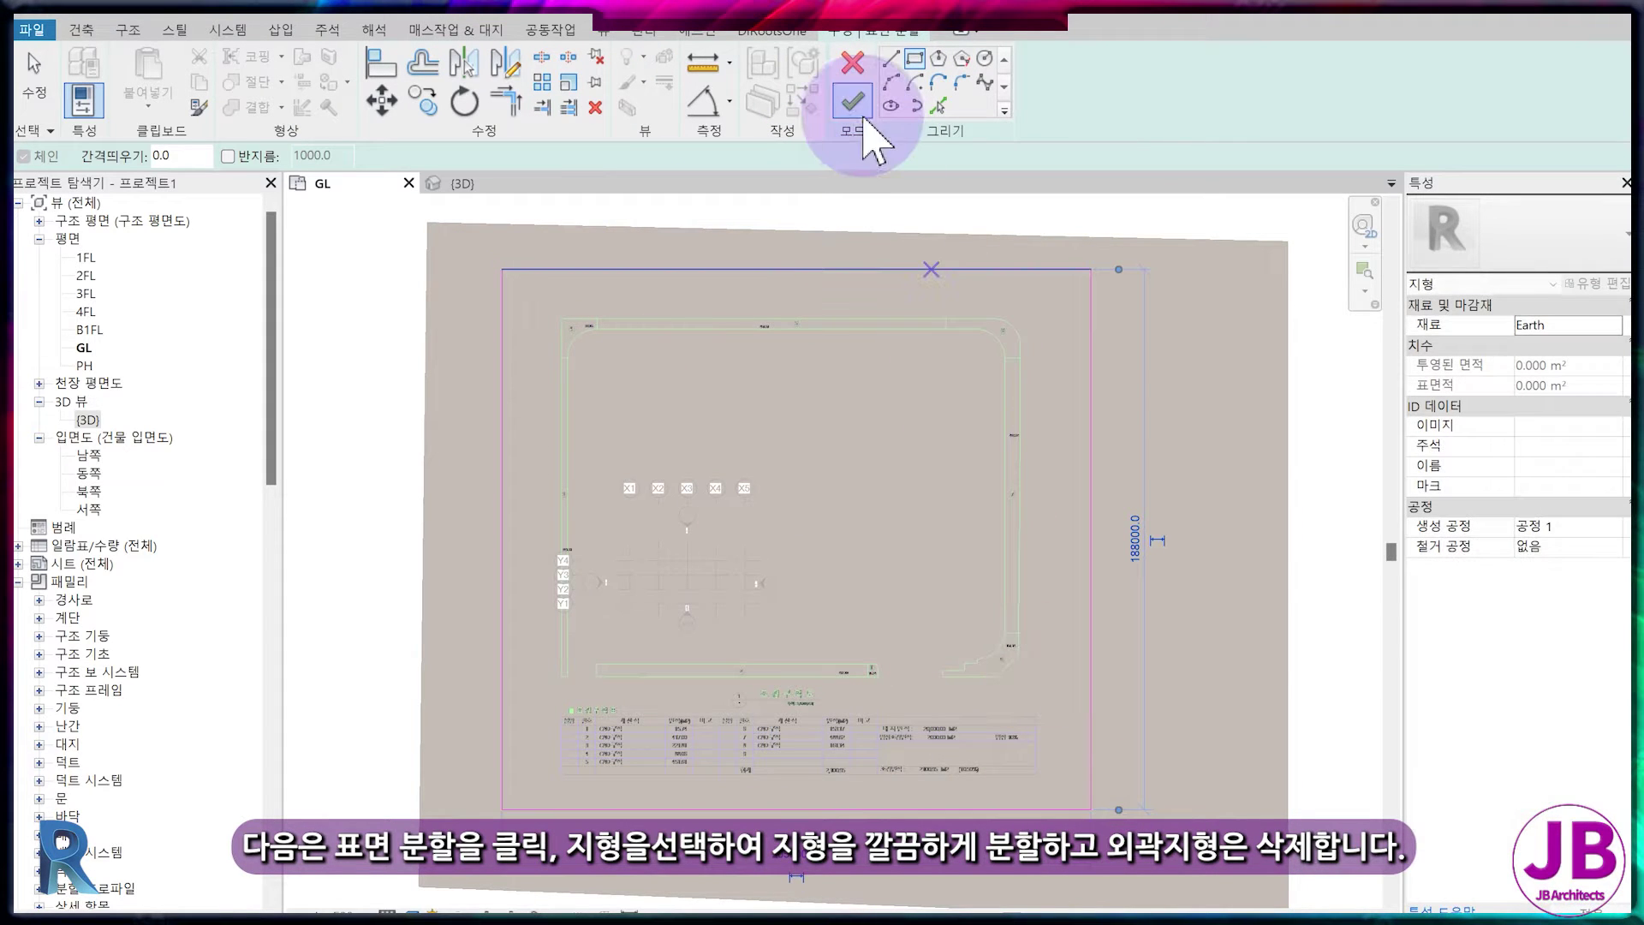
left_click(853, 105)
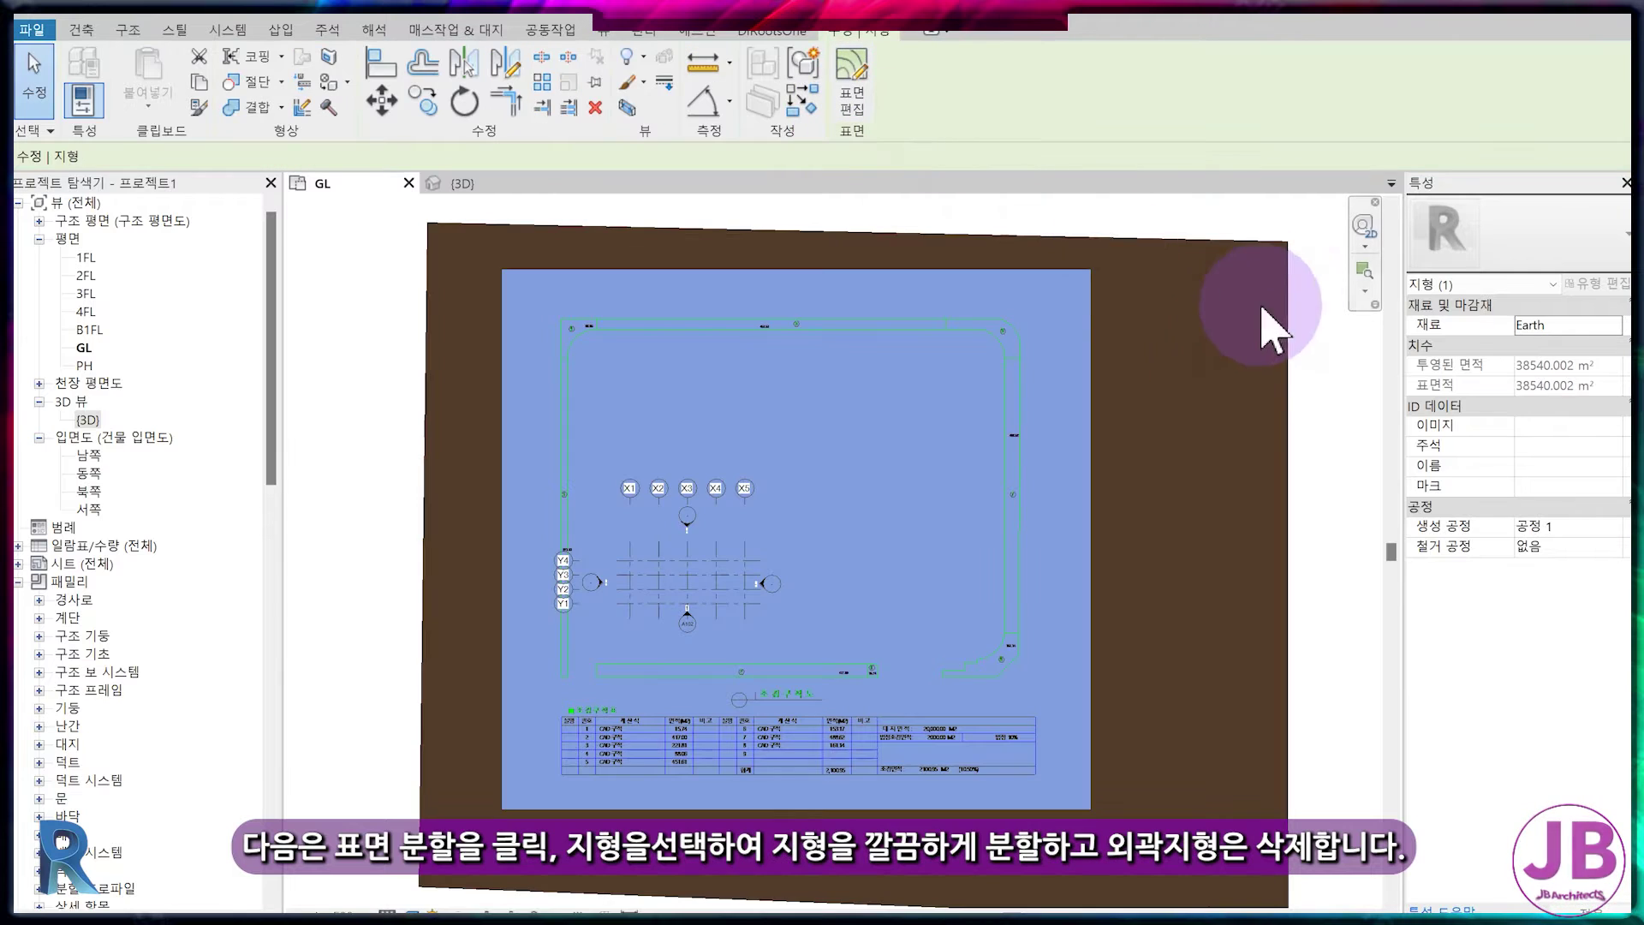
- Delete the outer piece of the split terrain and save the project as 조경계획-V2 in the @3-REVIT 파일 folder
left_click(1284, 291)
key("Delete")
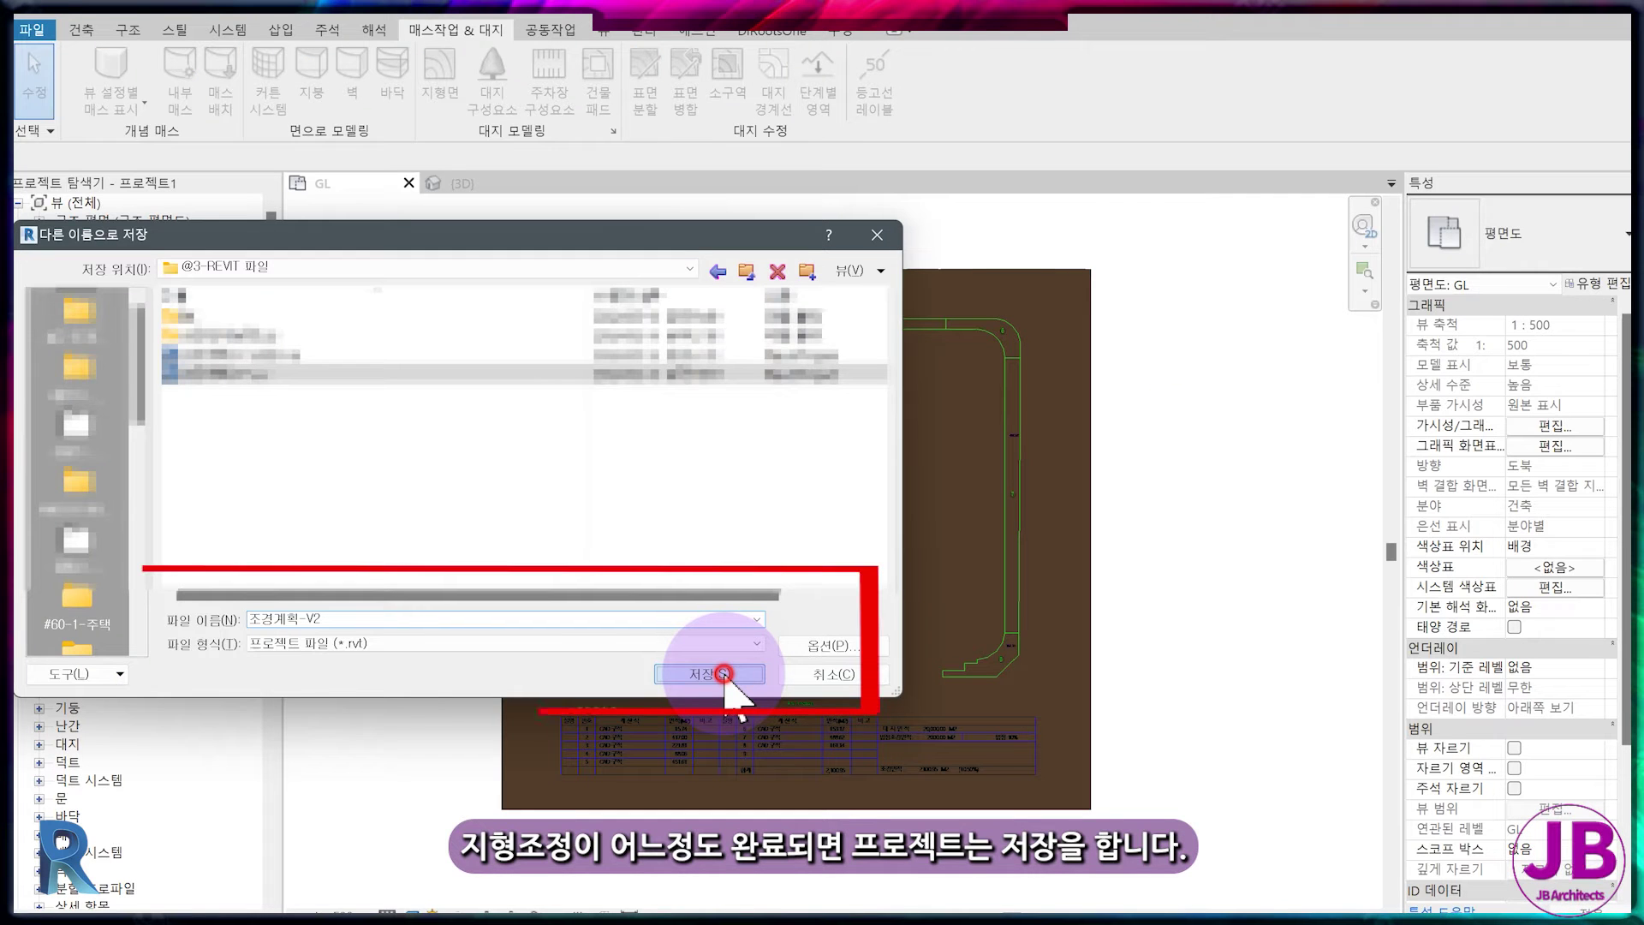
left_click(723, 674)
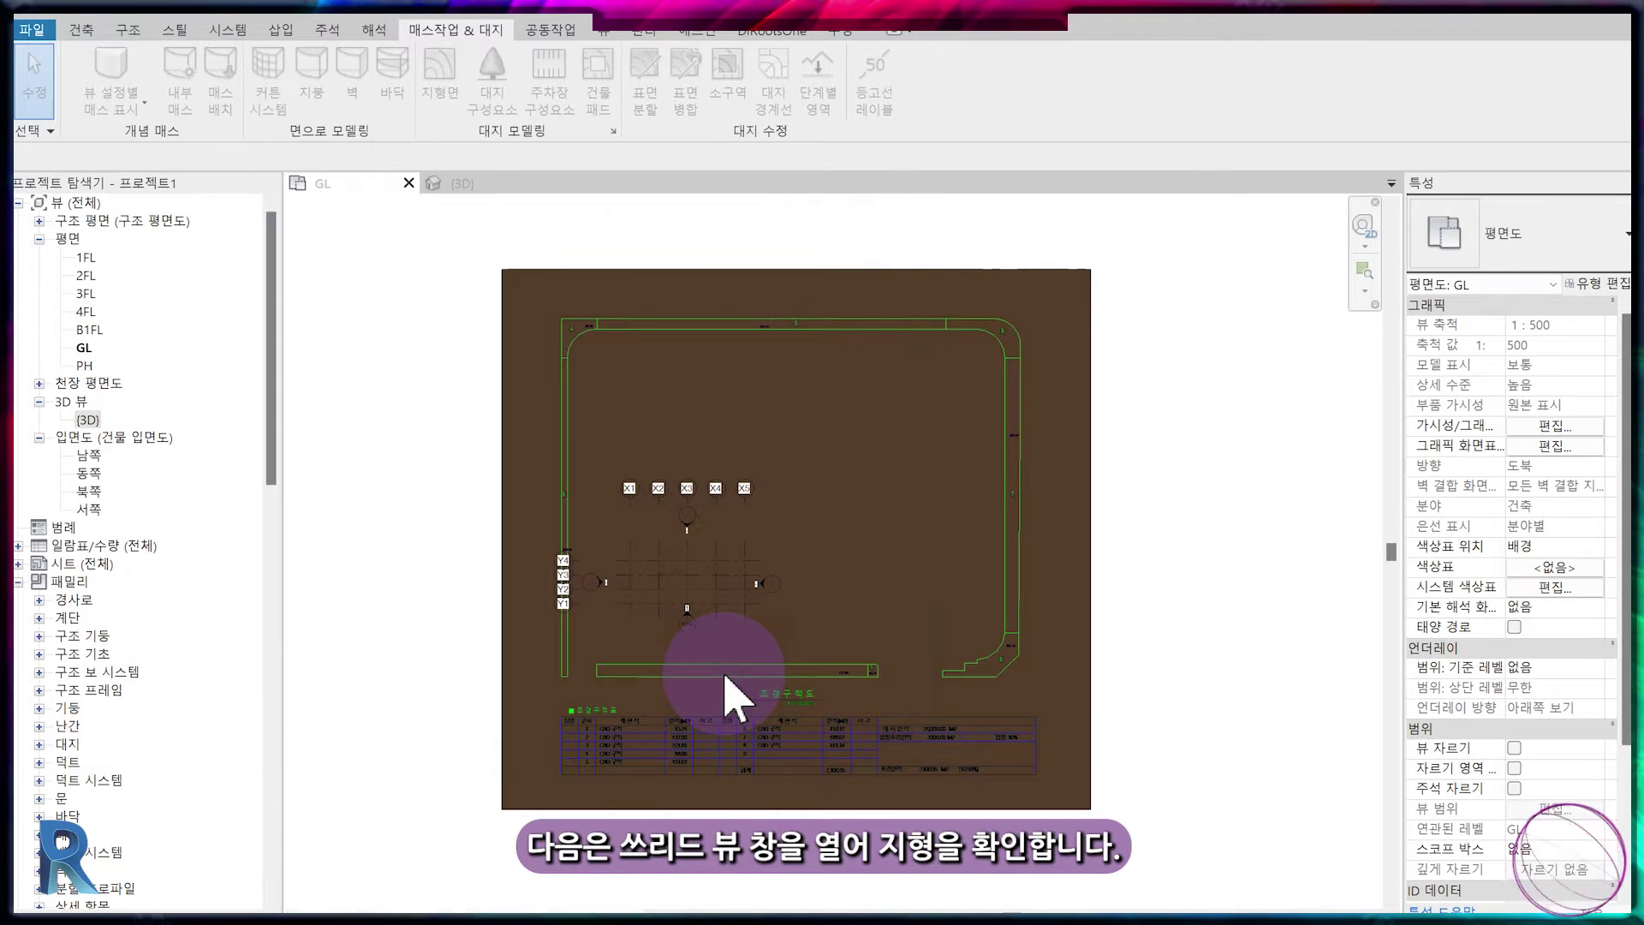
- In the {3D} view's JB-3D template, check the 수목 and 지형 category visibility and set the view scale to 1 : 500
left_click(461, 184)
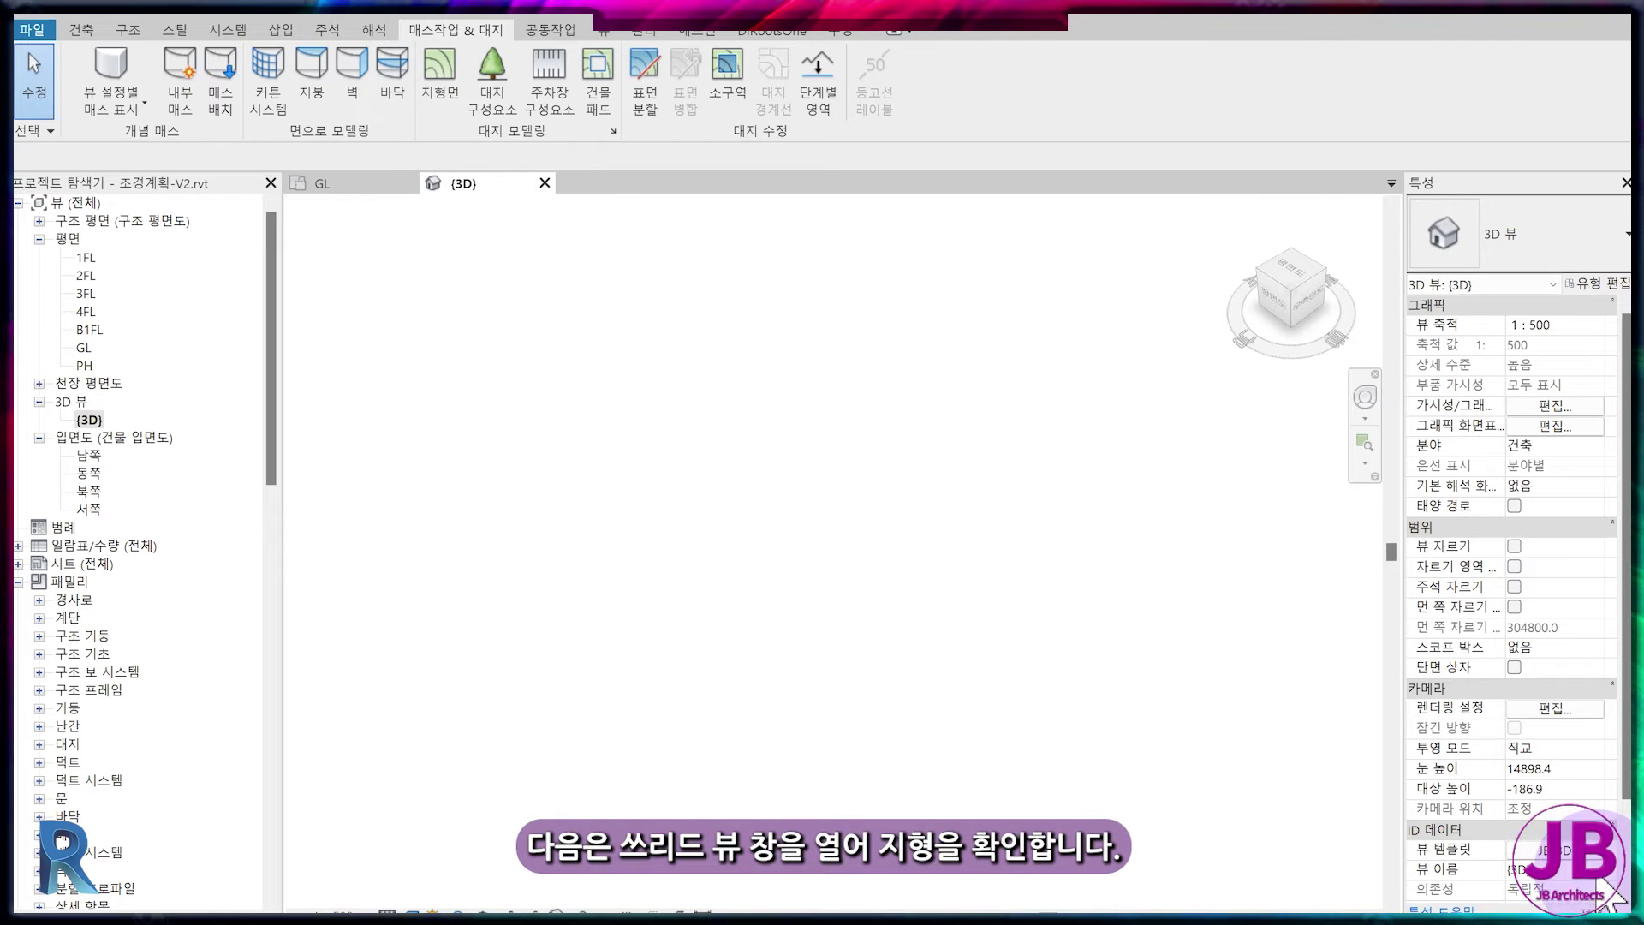
left_click(1562, 849)
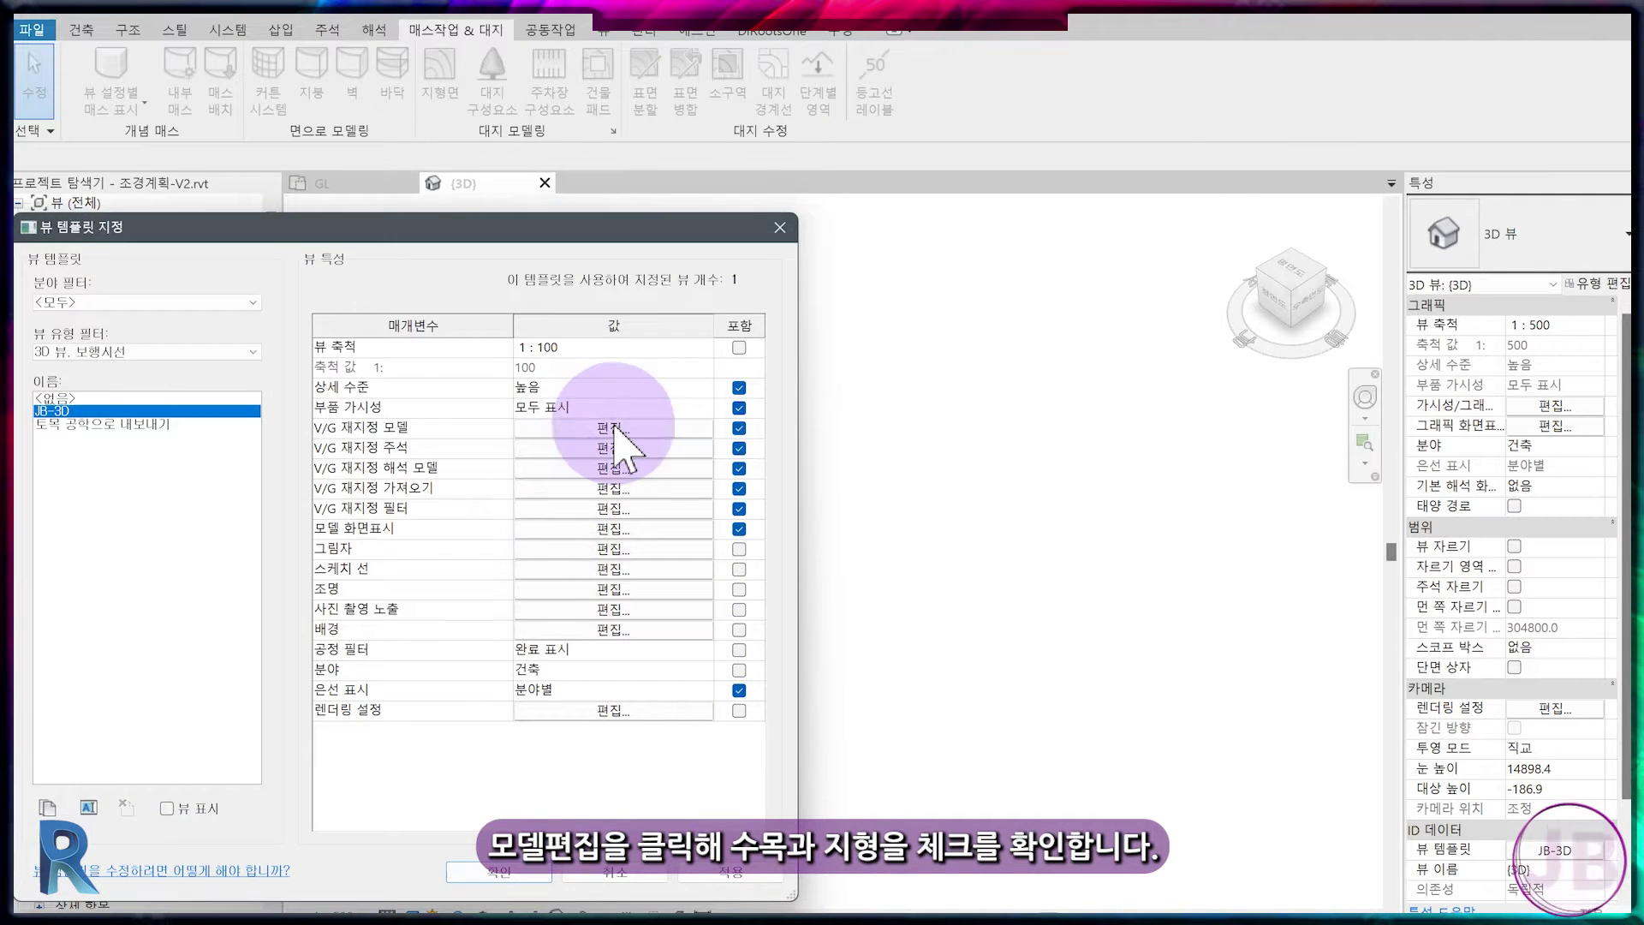
left_click(624, 440)
scroll(400, 651, "down", 3)
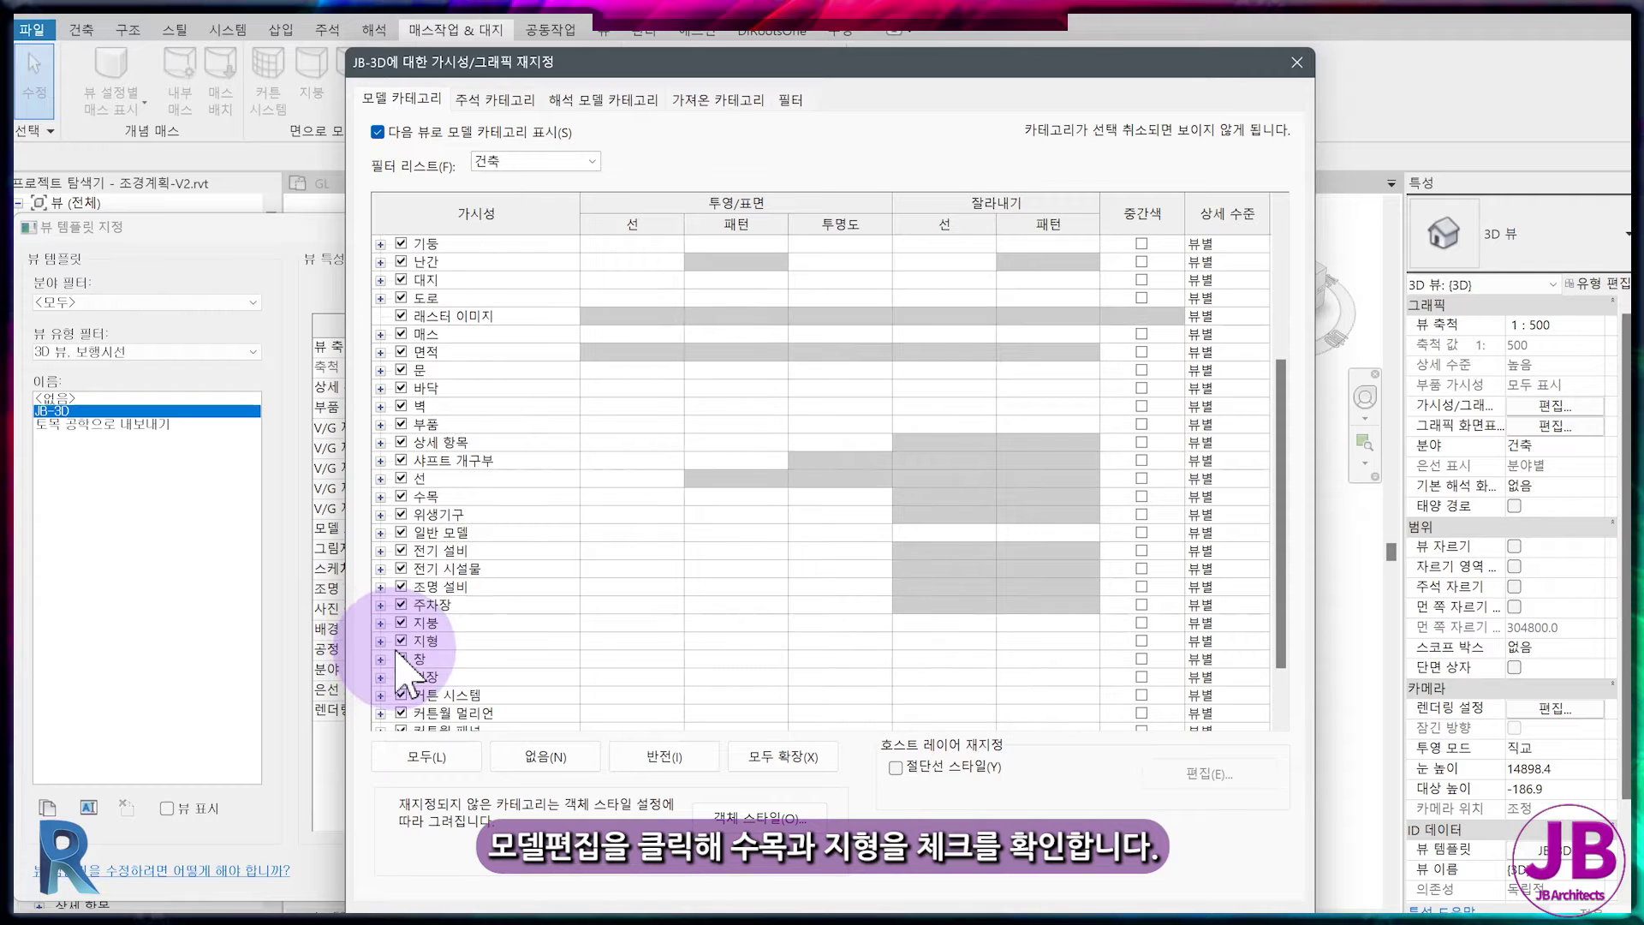
scroll(399, 676, "up", 3)
key("Return")
left_click(705, 347)
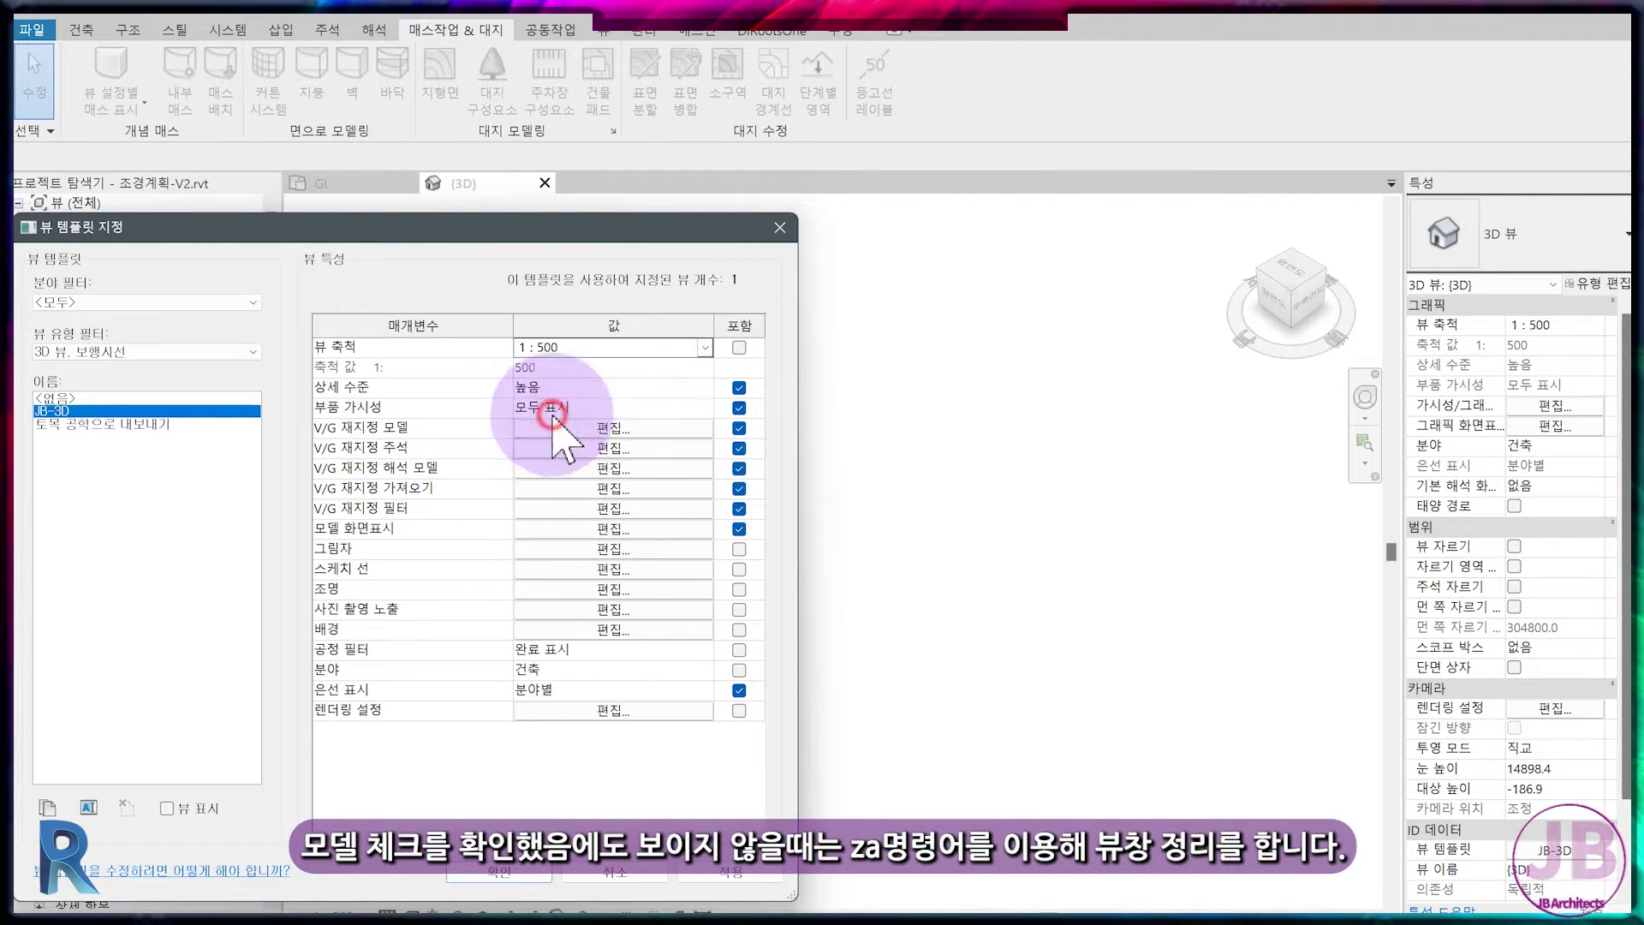
left_click(492, 871)
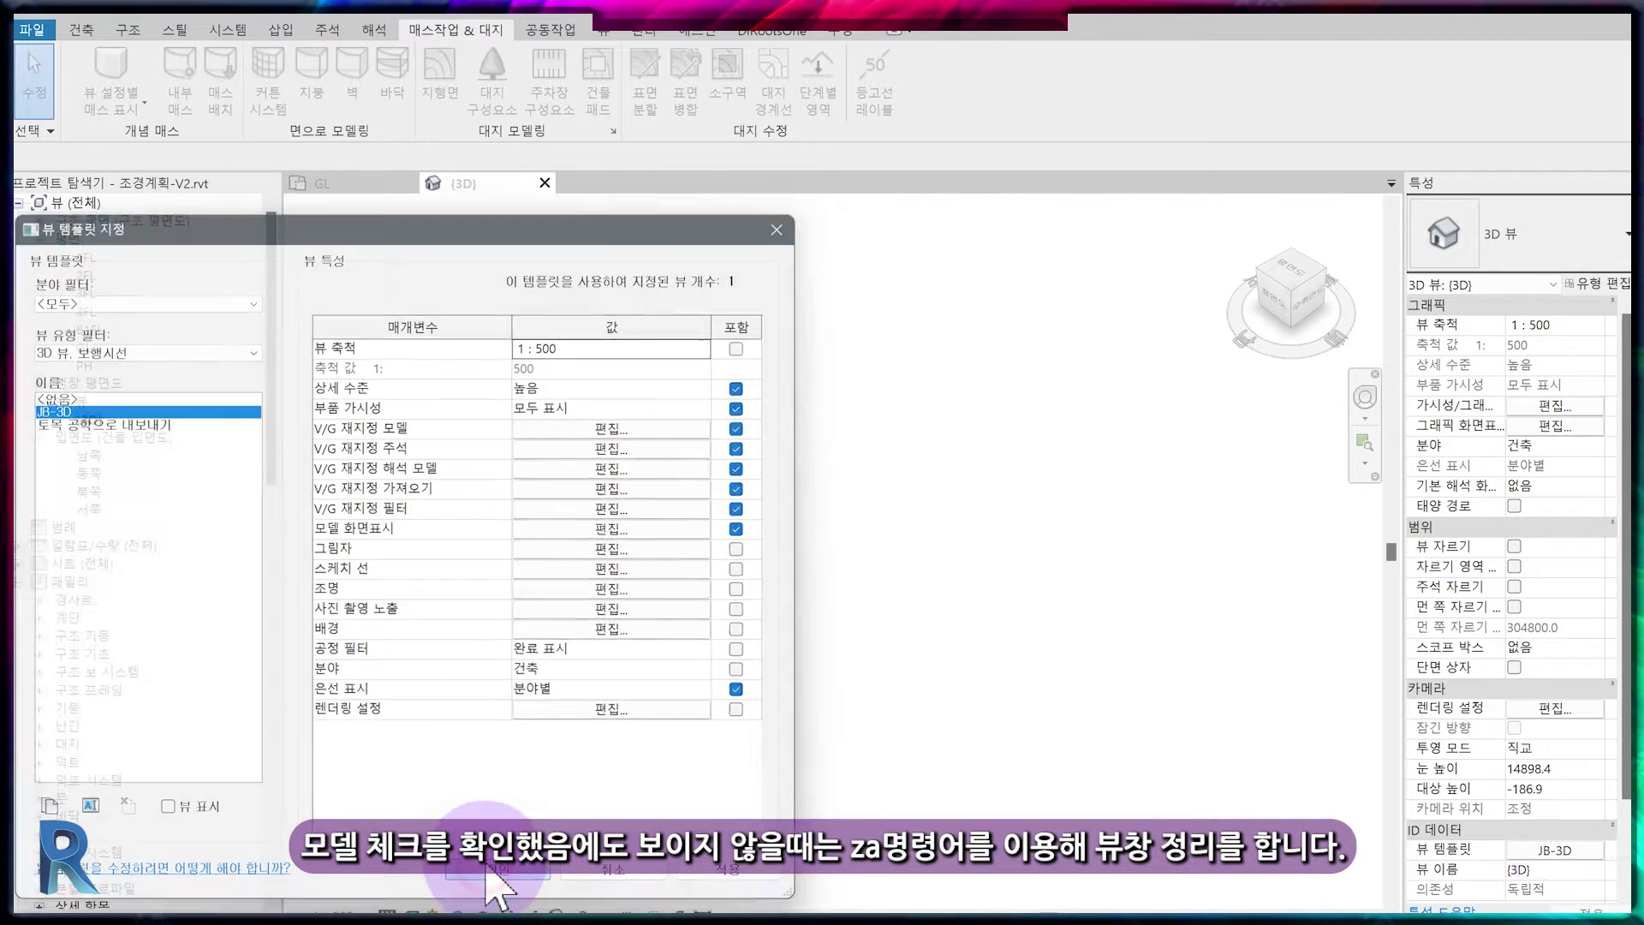
- Fit the whole model in the {3D} view, examine the terrain with the linked drawings, and return to the GL plan
key("z")
key("a")
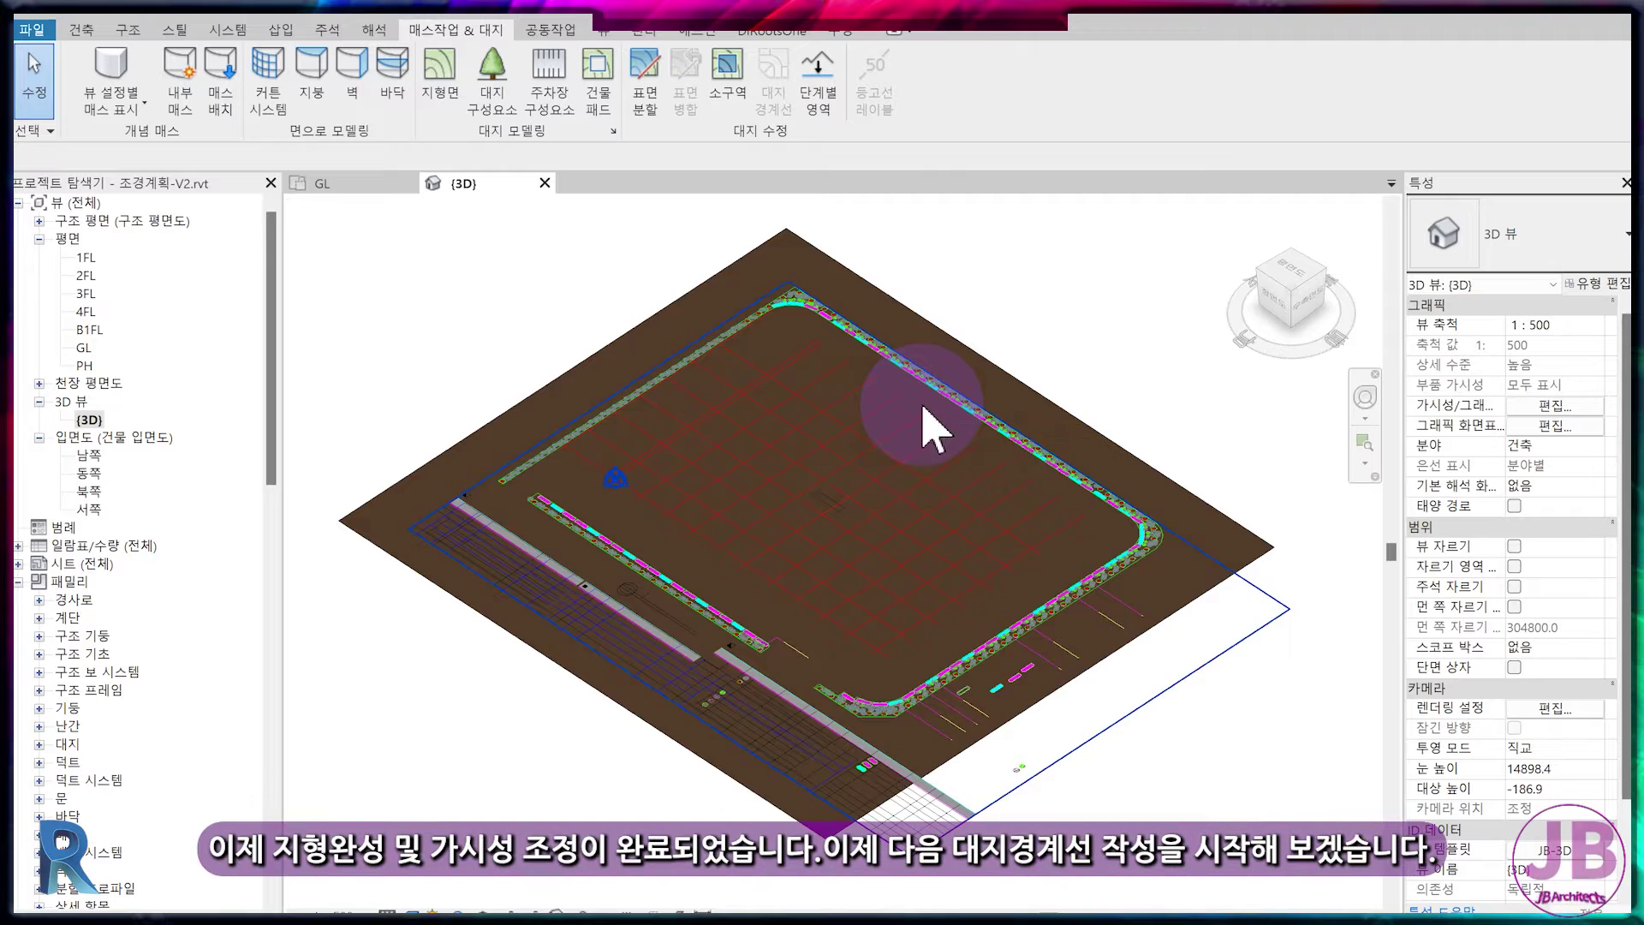
scroll(1072, 708, "up", 5)
left_click(1045, 651)
key("Escape")
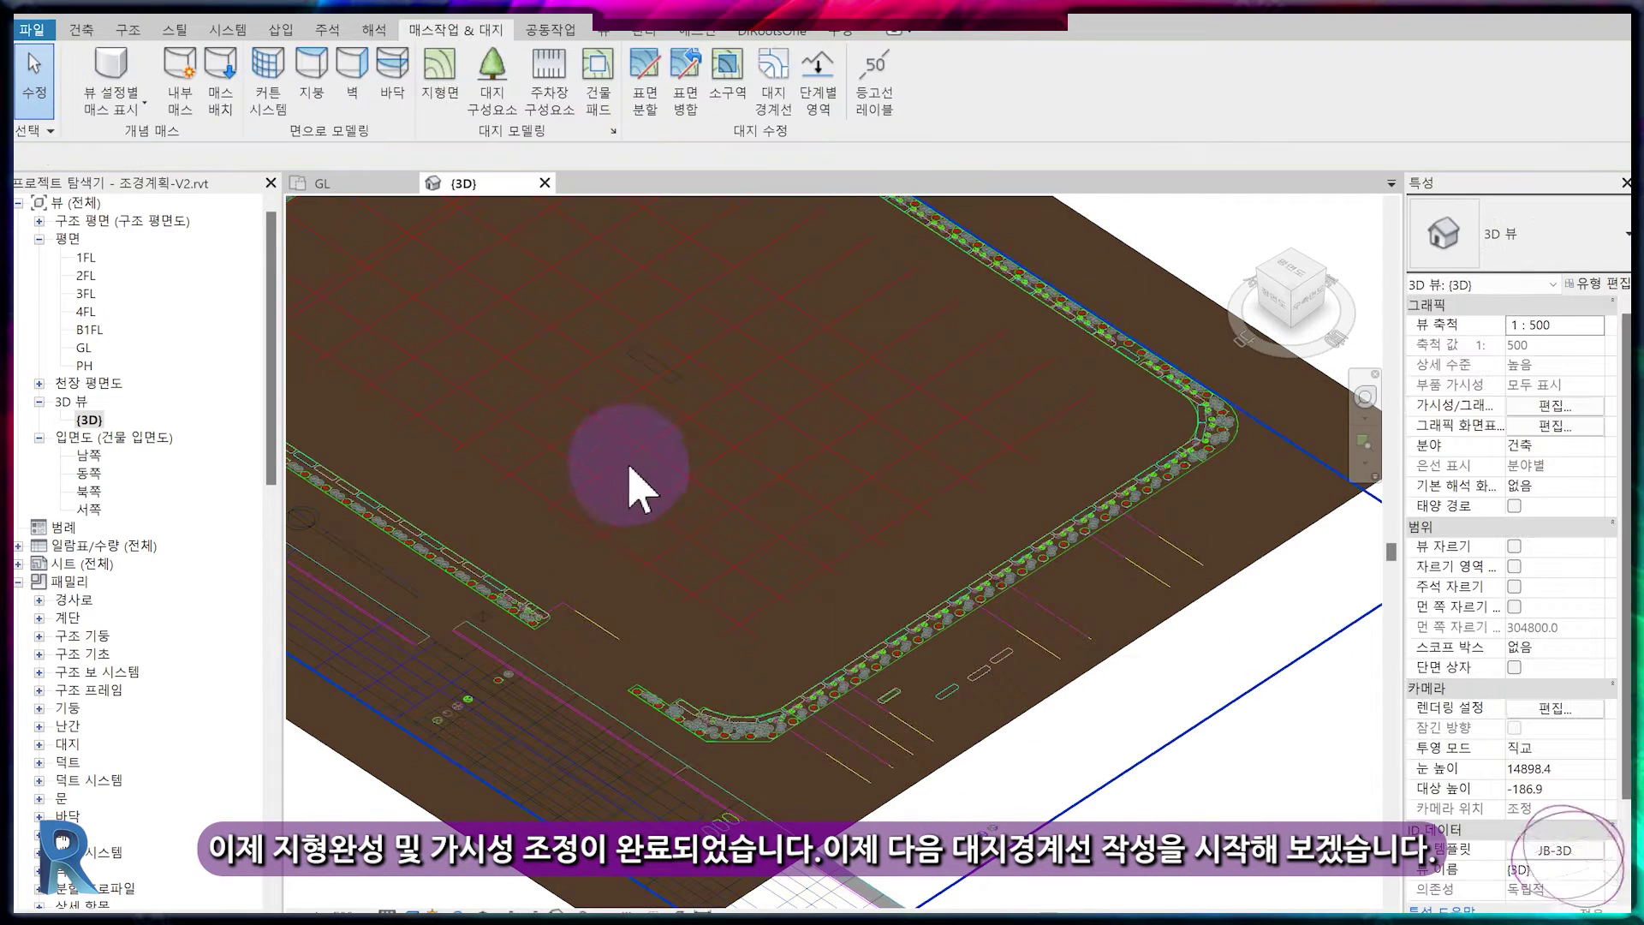
middle_click_drag(642, 484, 729, 543)
scroll(729, 543, "down", 5)
left_click(351, 183)
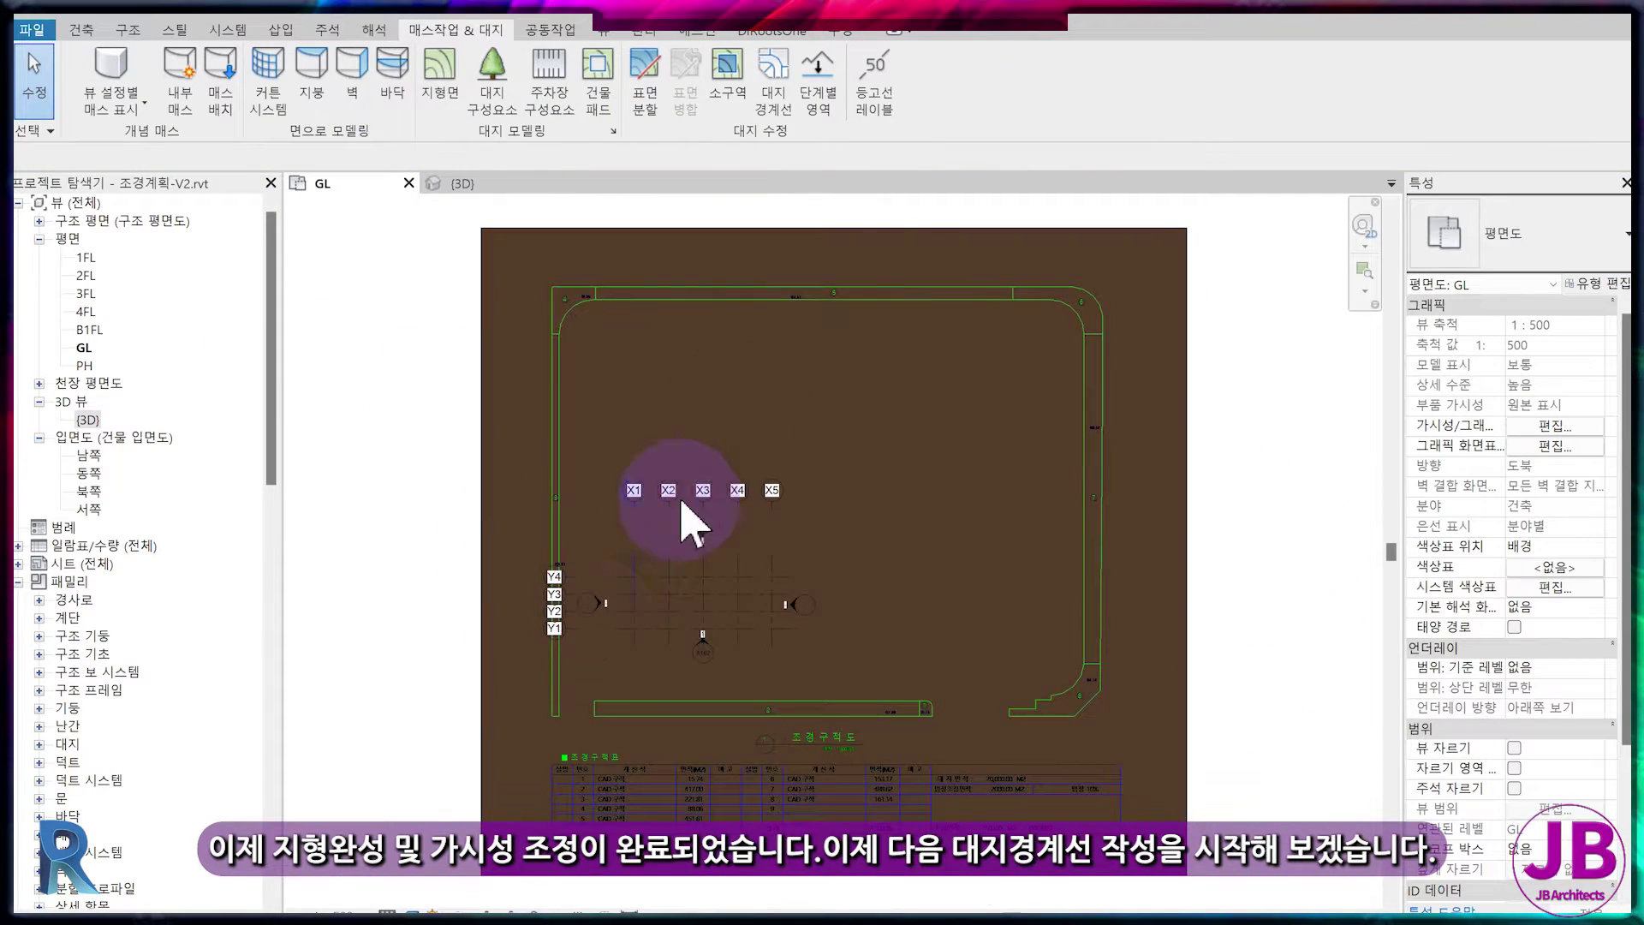
- Start a property line by sketching in the GL plan and pick the outer edges of the linked CAD site outline
left_click(845, 244)
key("Escape")
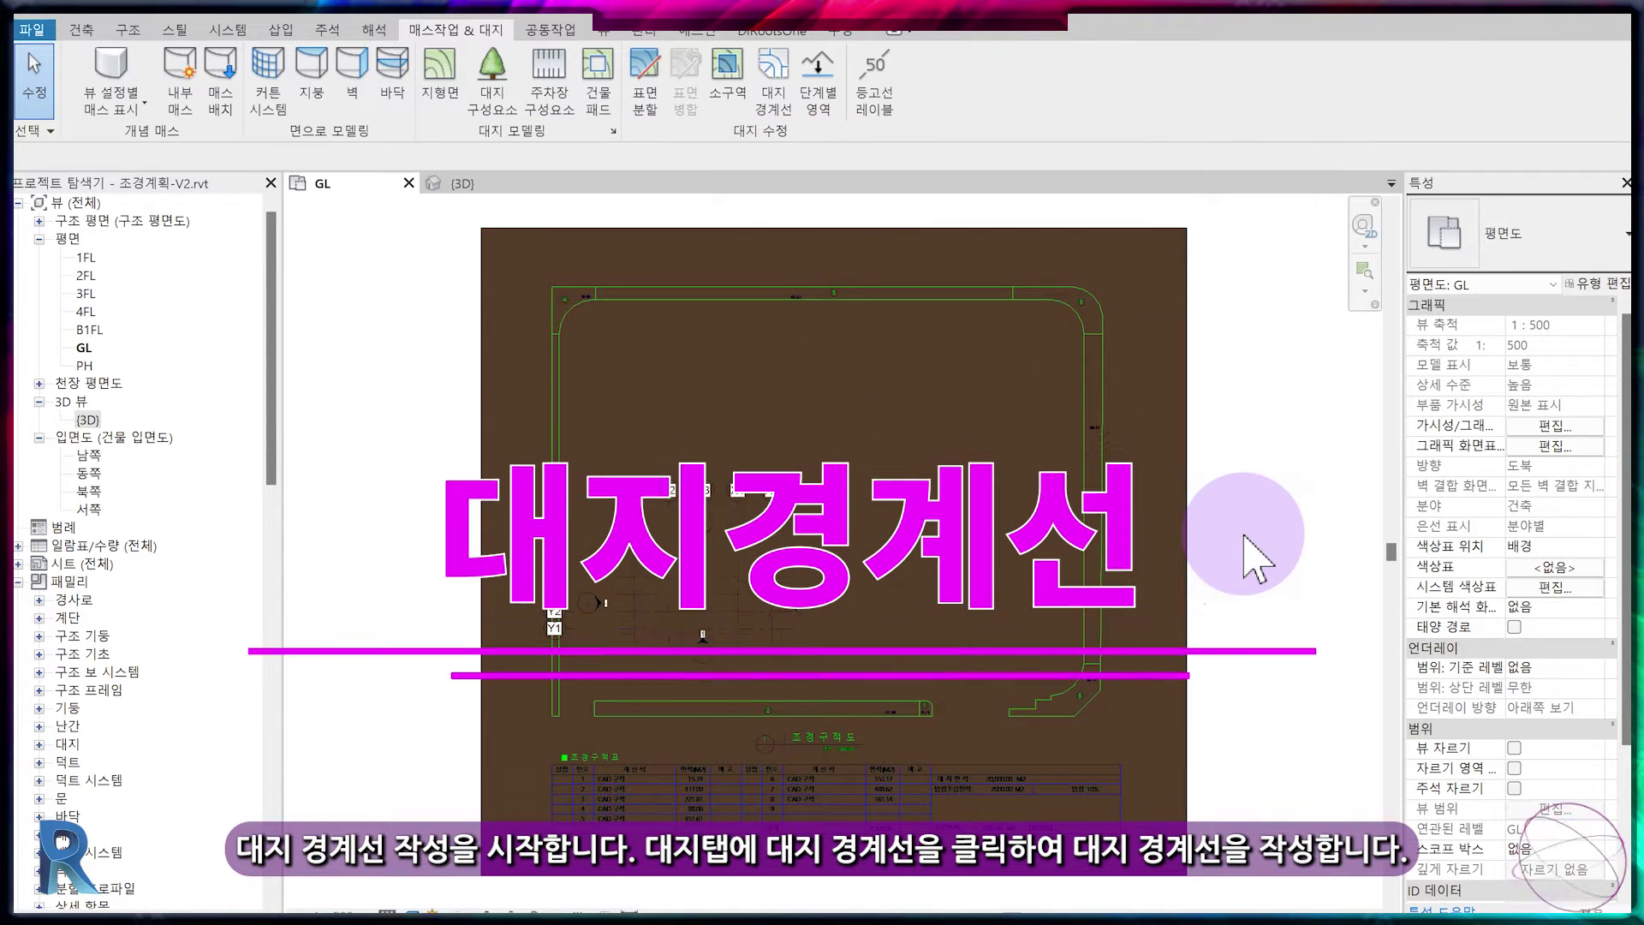
left_click(773, 77)
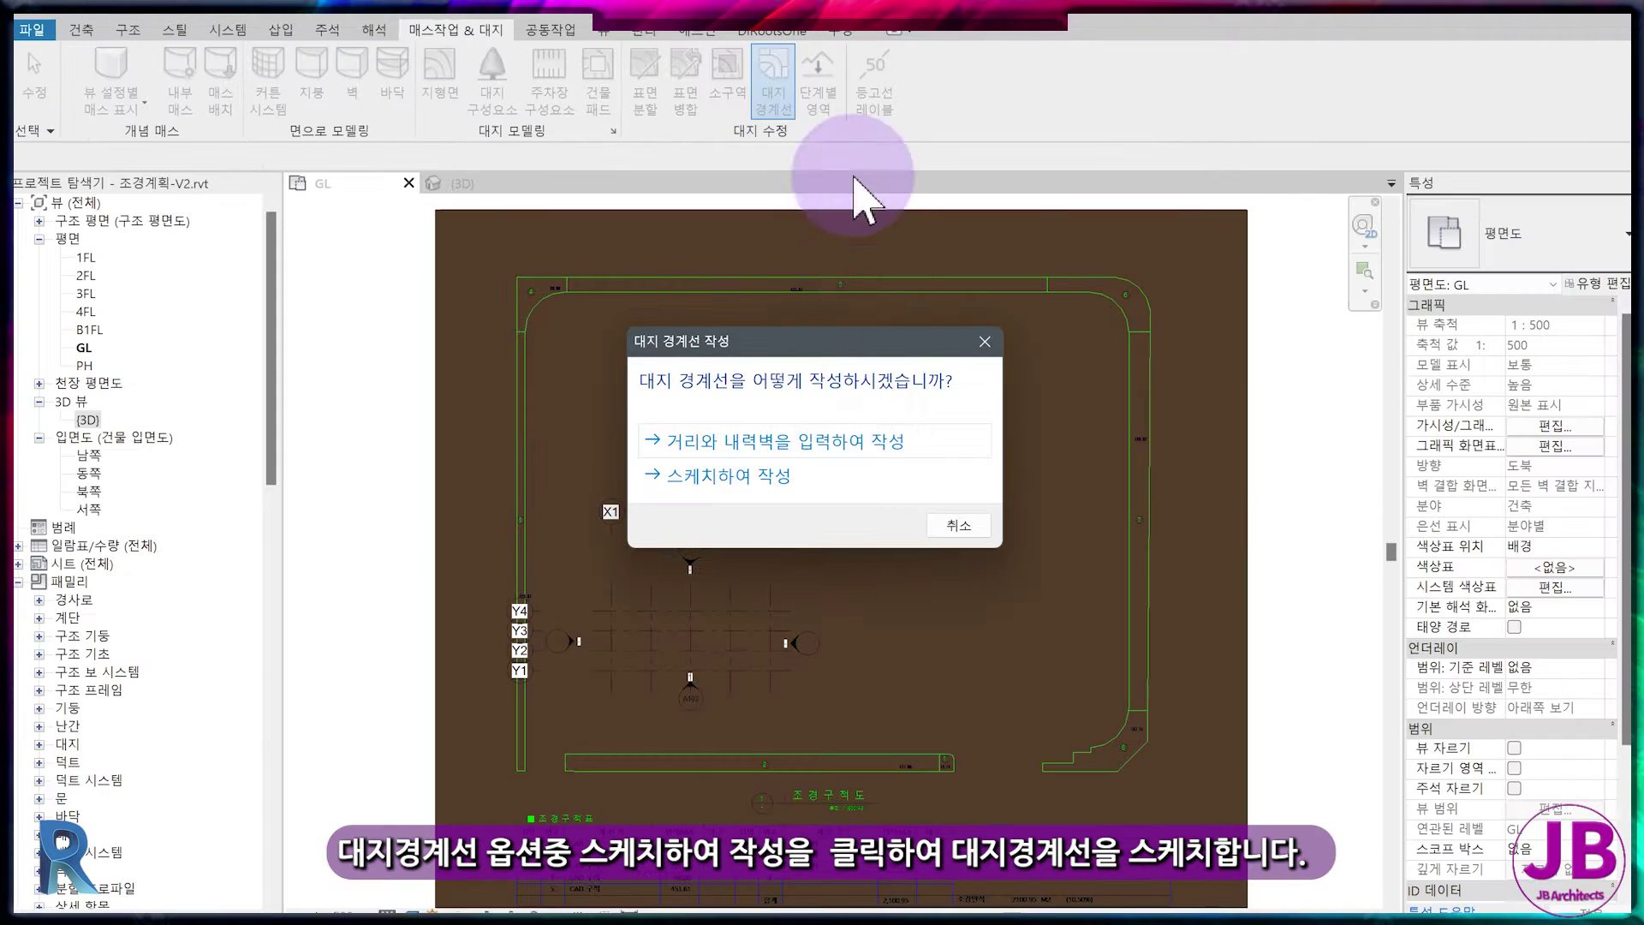
left_click(713, 583)
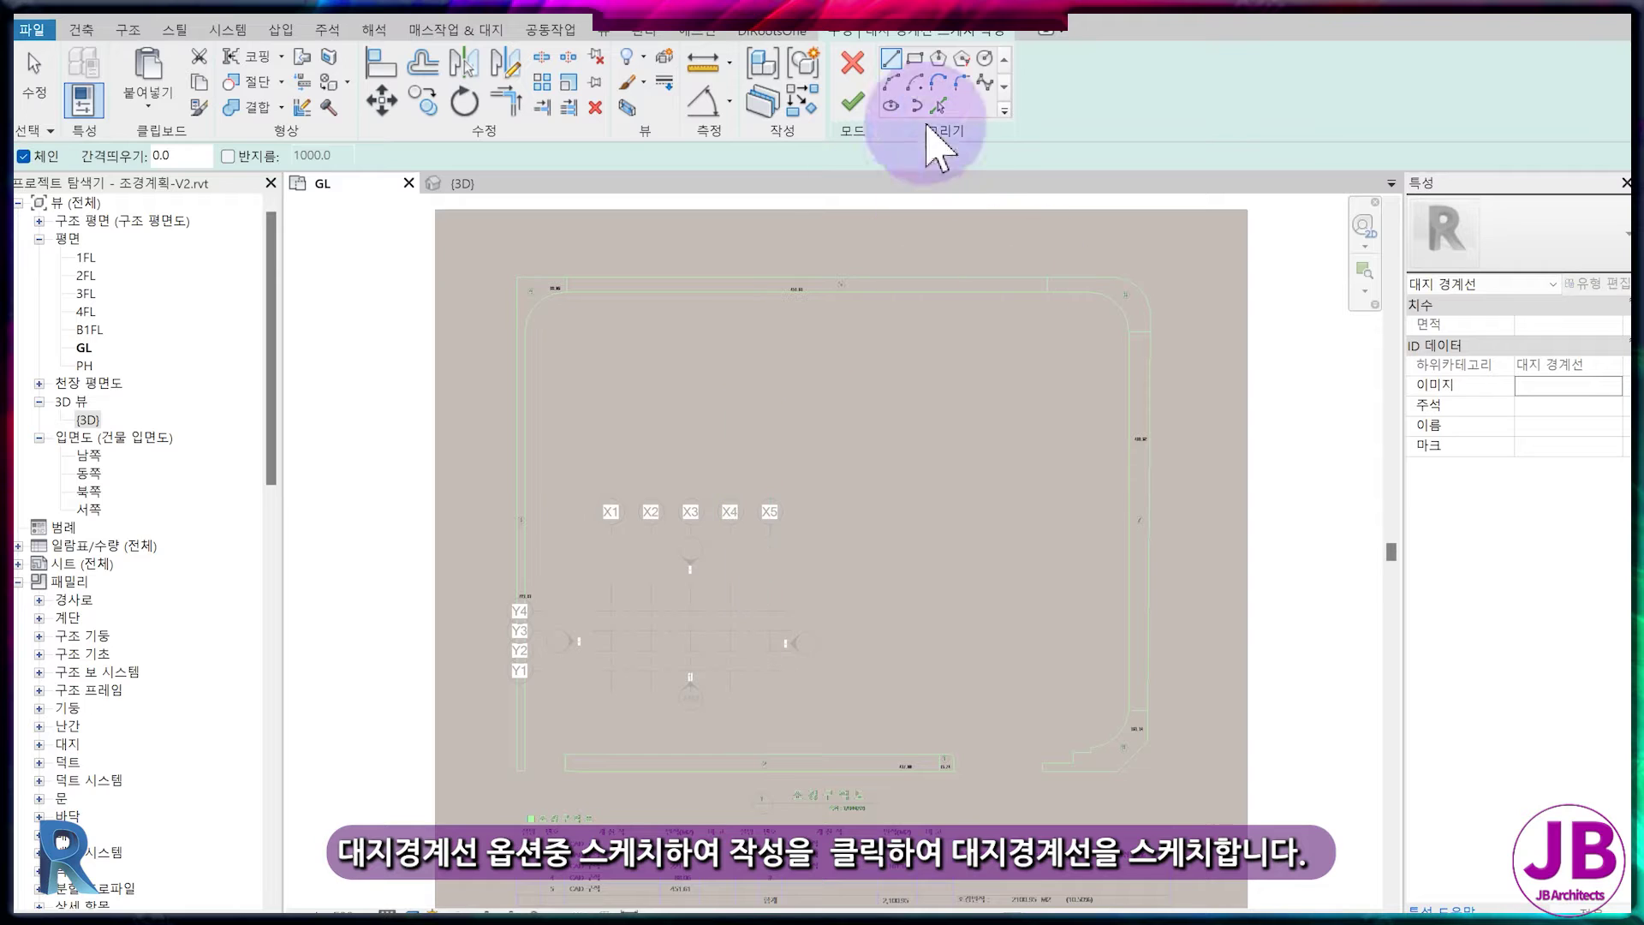
left_click(1147, 711)
left_click(938, 104)
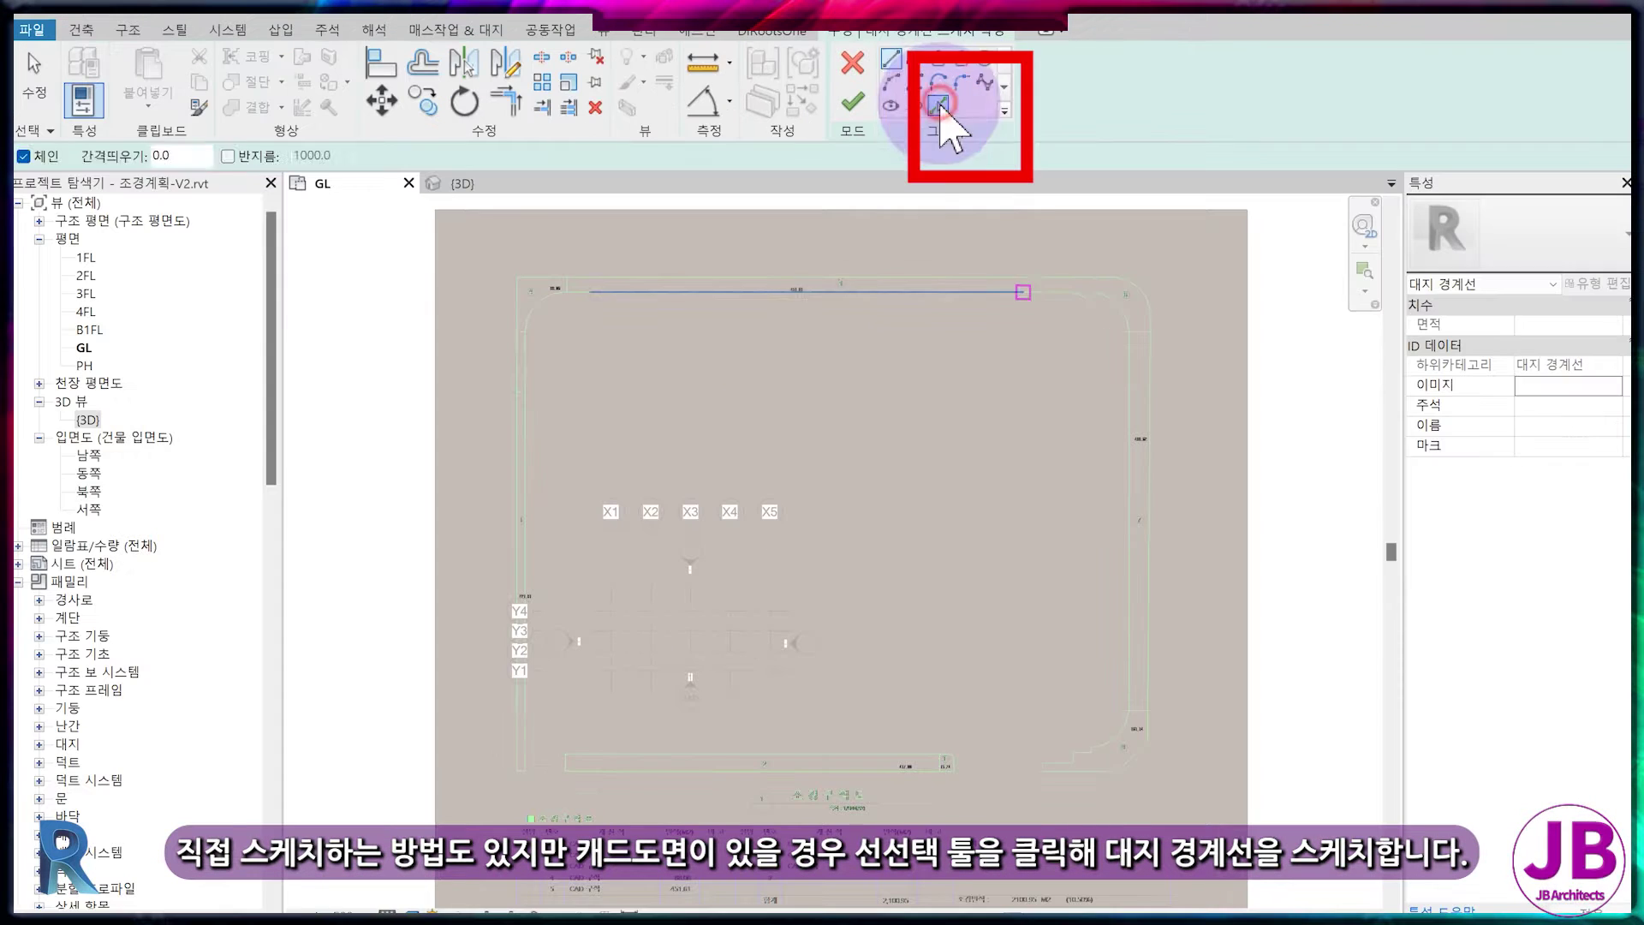
left_click(1043, 339)
left_click(1242, 356)
left_click(1152, 411)
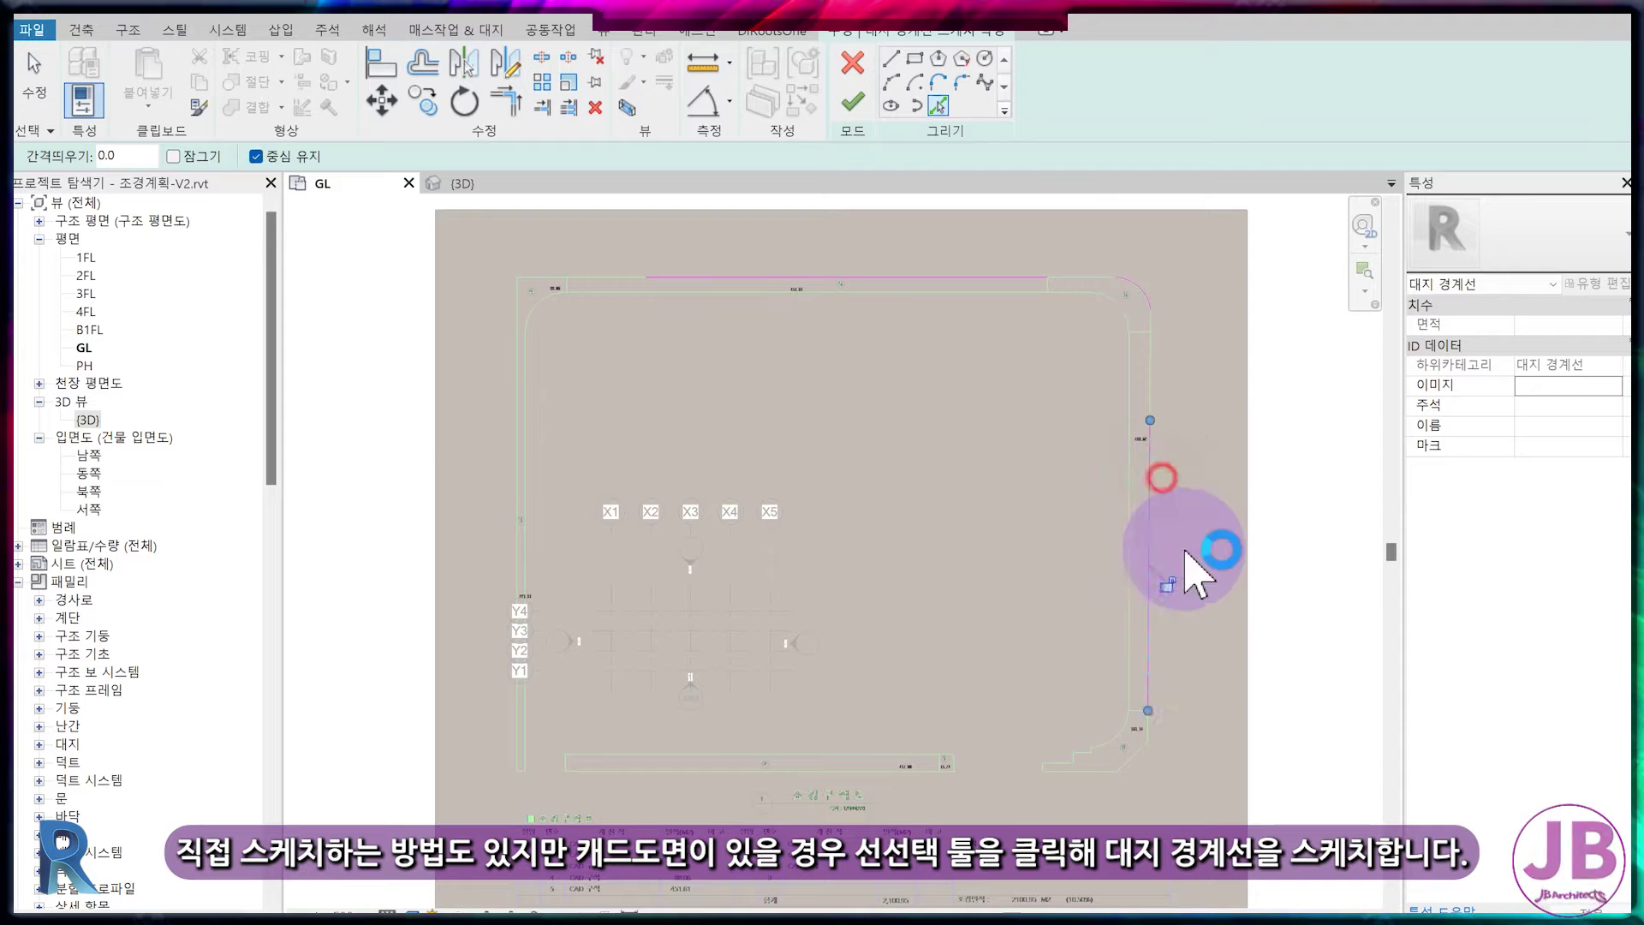
left_click(1123, 768)
left_click(891, 769)
left_click(521, 458)
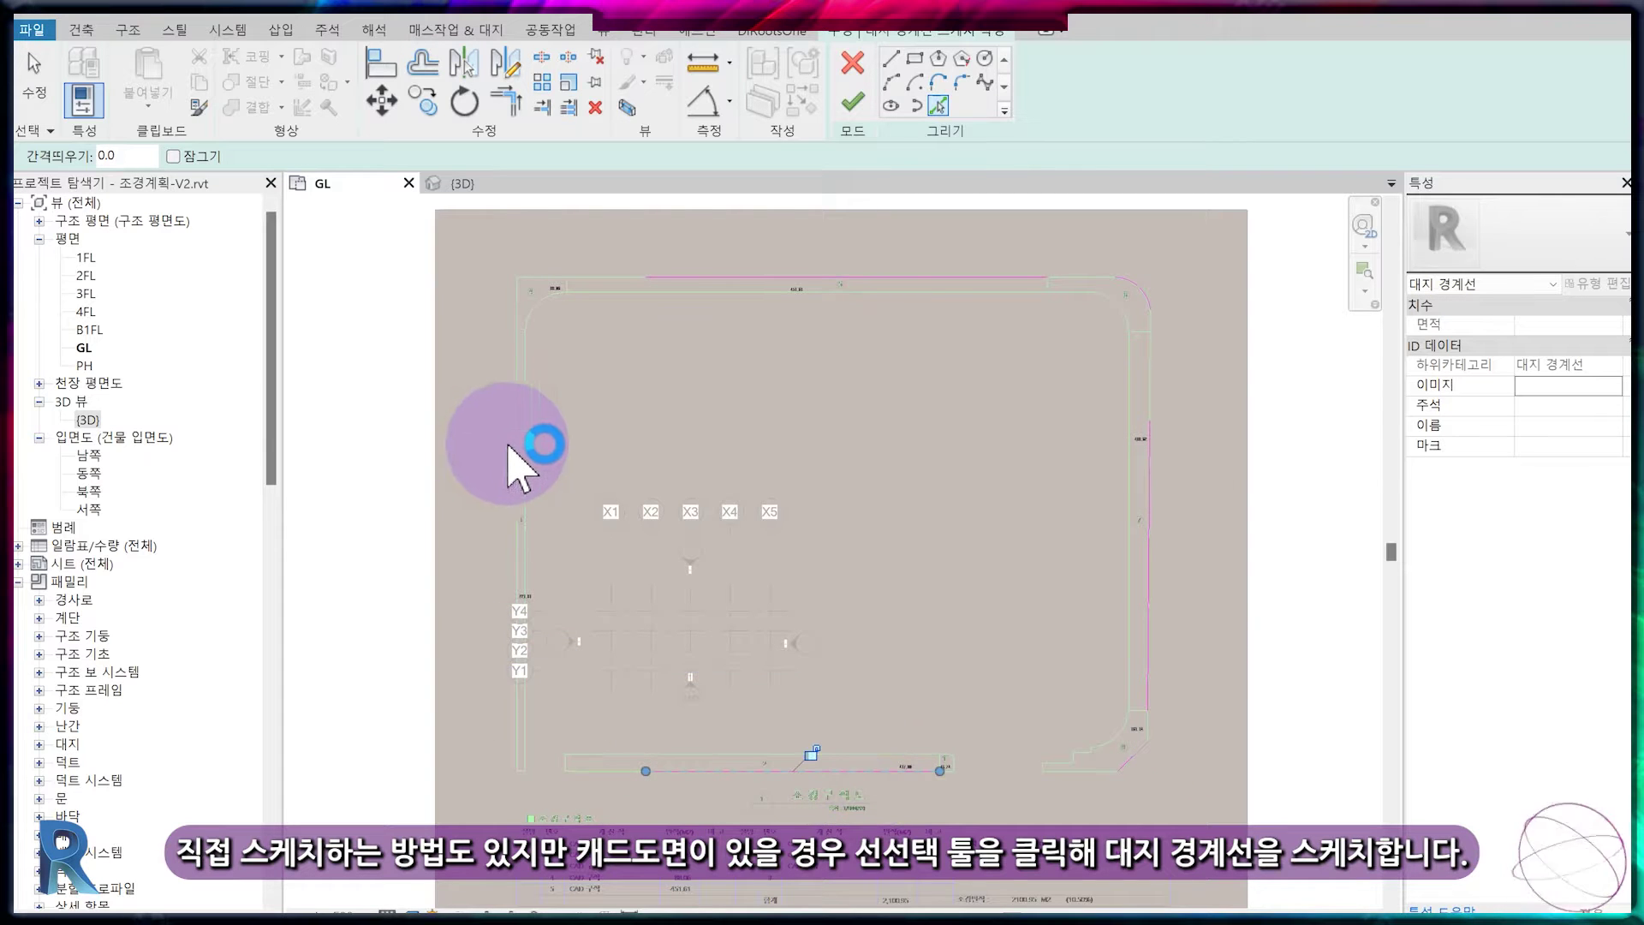
- Trim and extend the picked property line segments so they meet at the site's corners
key("t")
key("r")
left_click(517, 411)
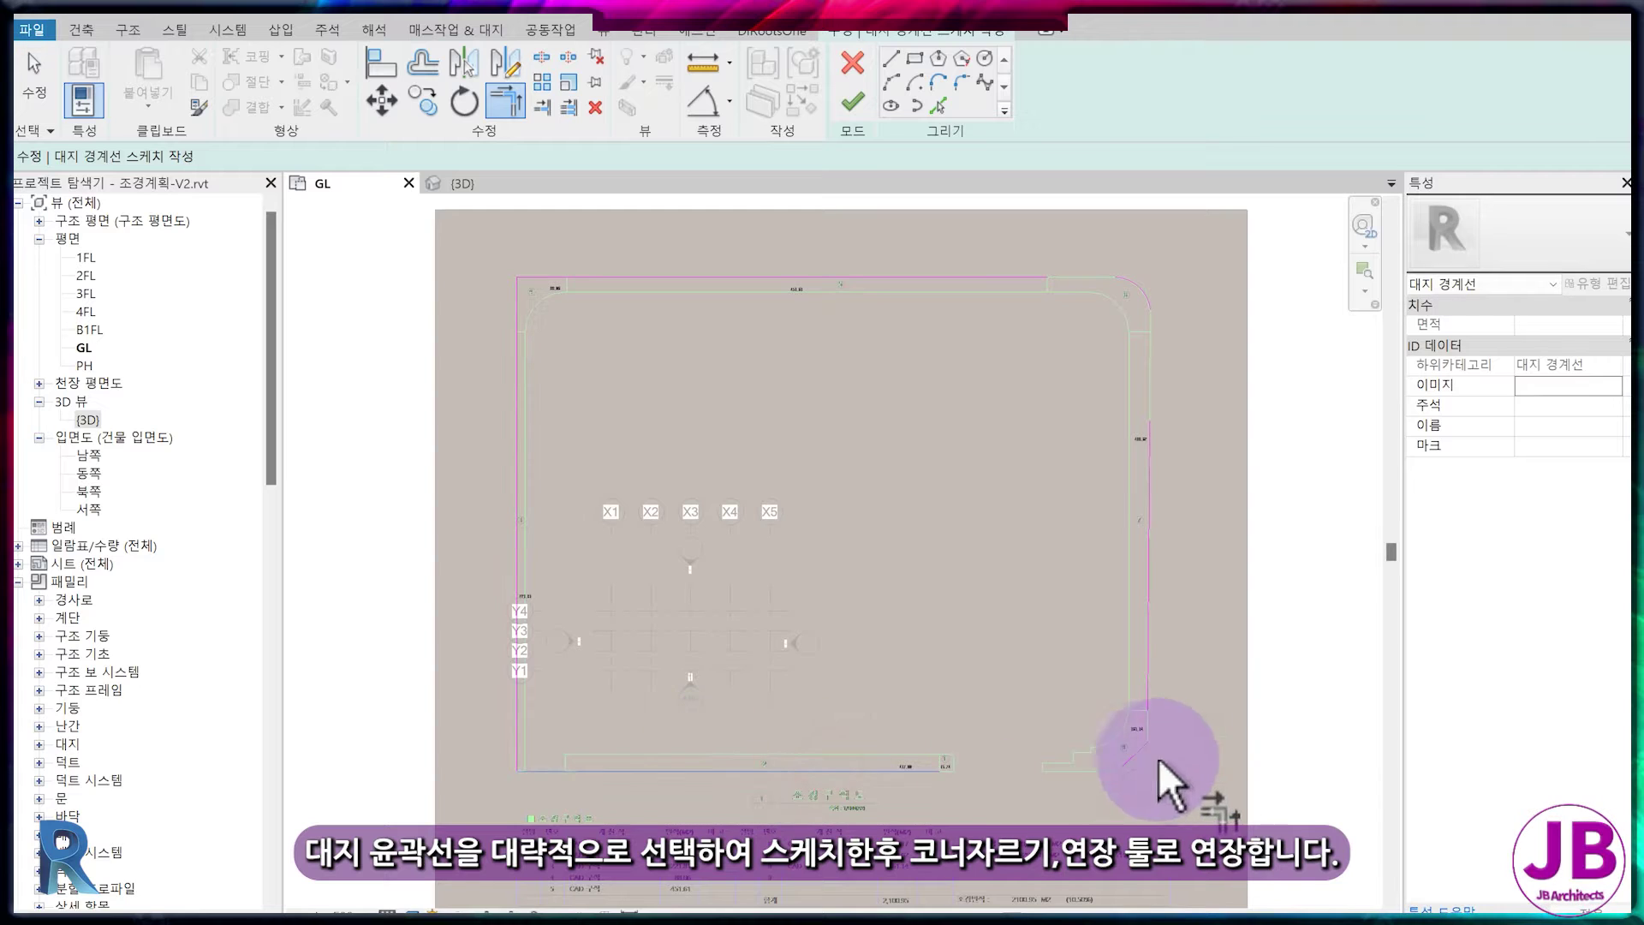
scroll(1156, 360, "up", 2)
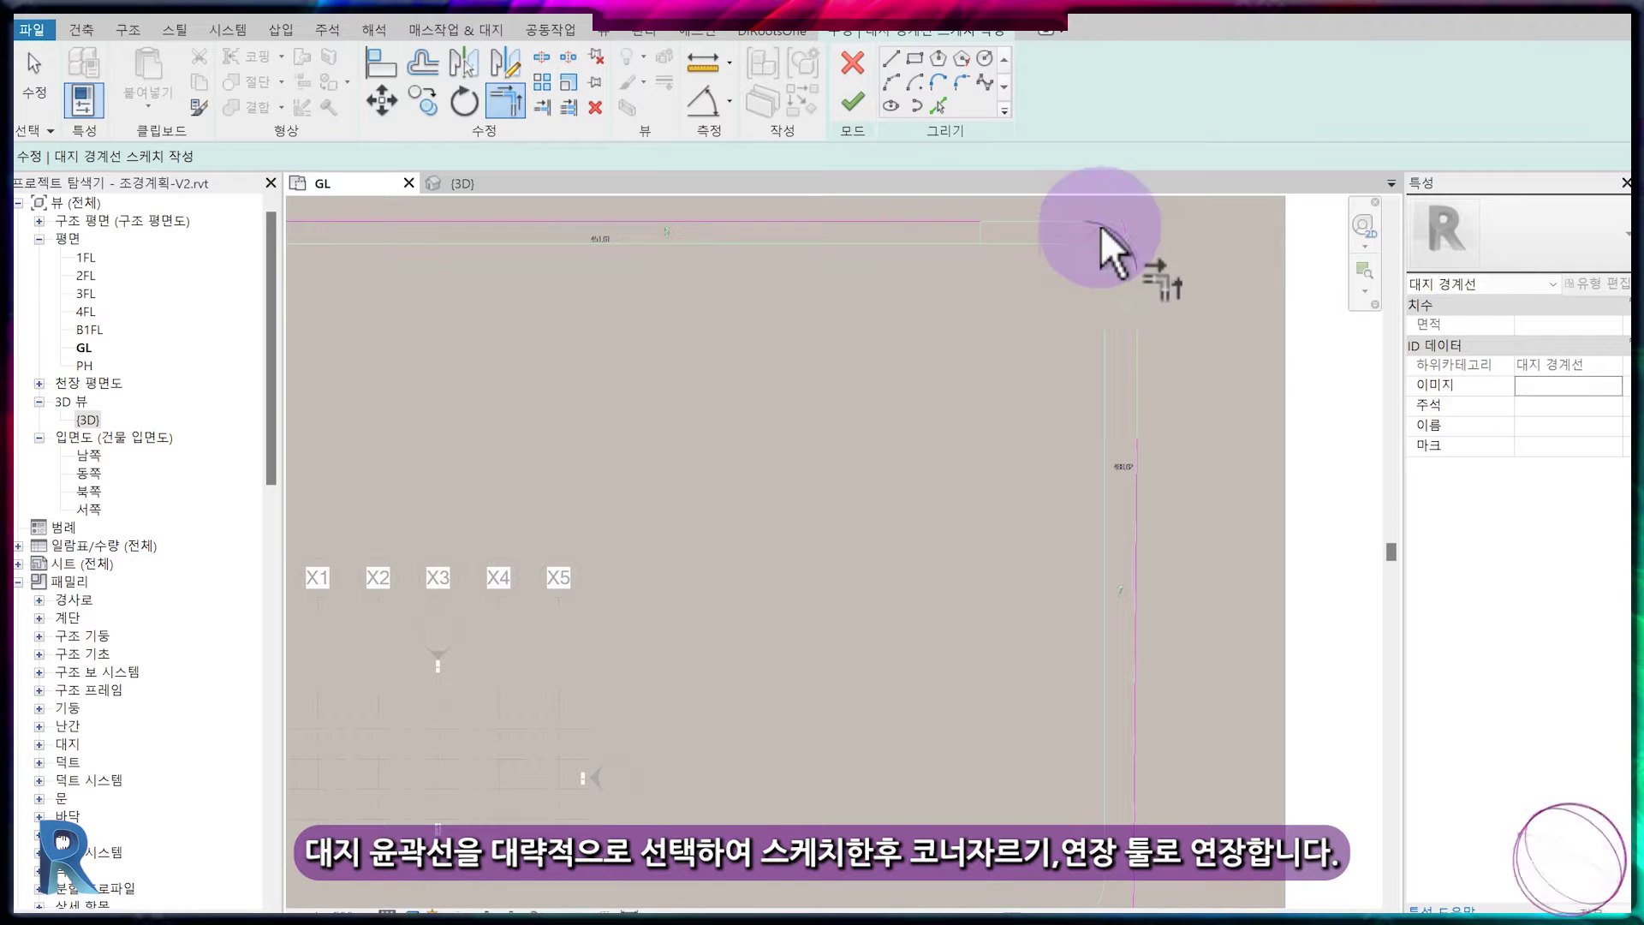
left_click(1140, 461)
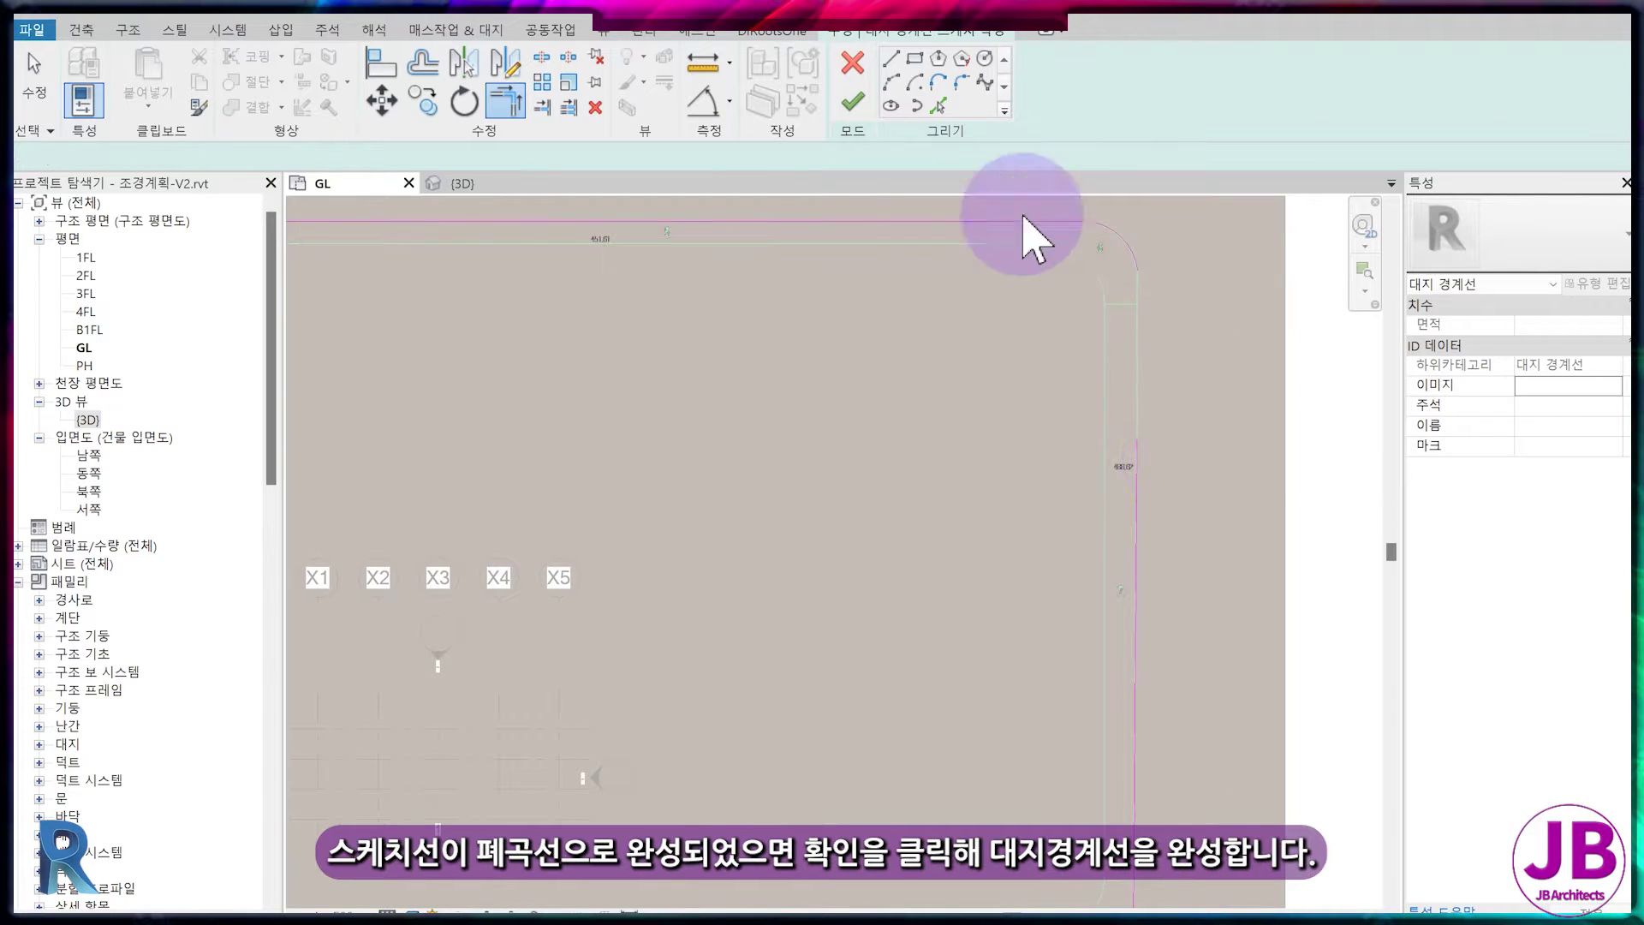
- Pick the missing CAD edges around the rounded upper-right corner to close the loop, and finish the property line sketch
left_click(938, 105)
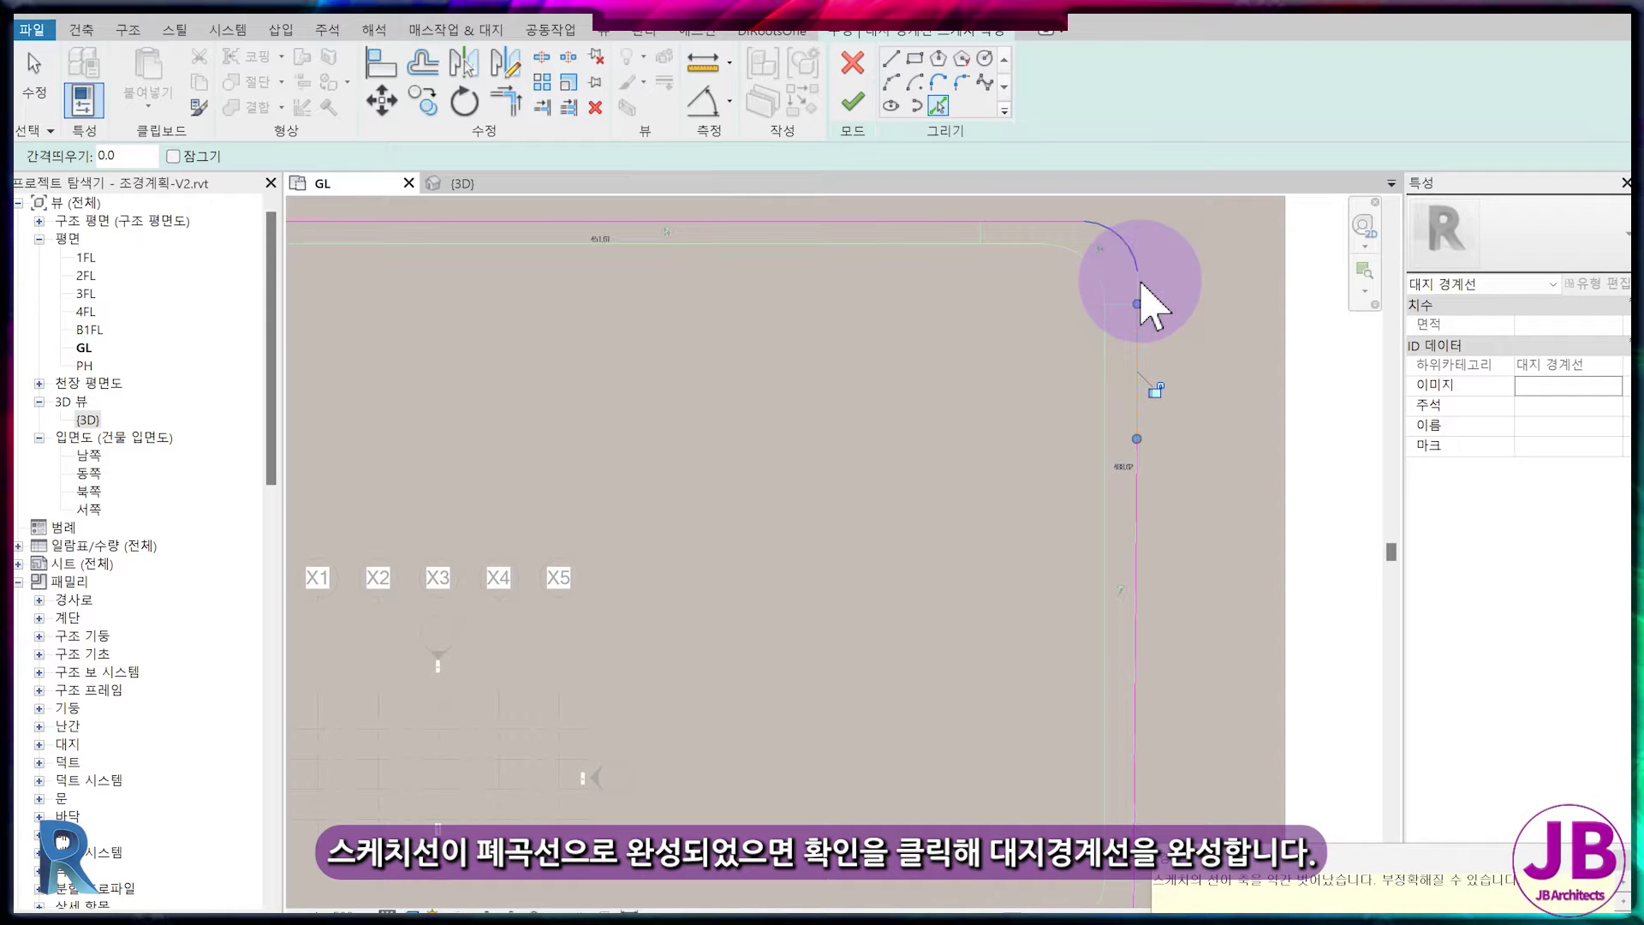
scroll(836, 294, "down", 3)
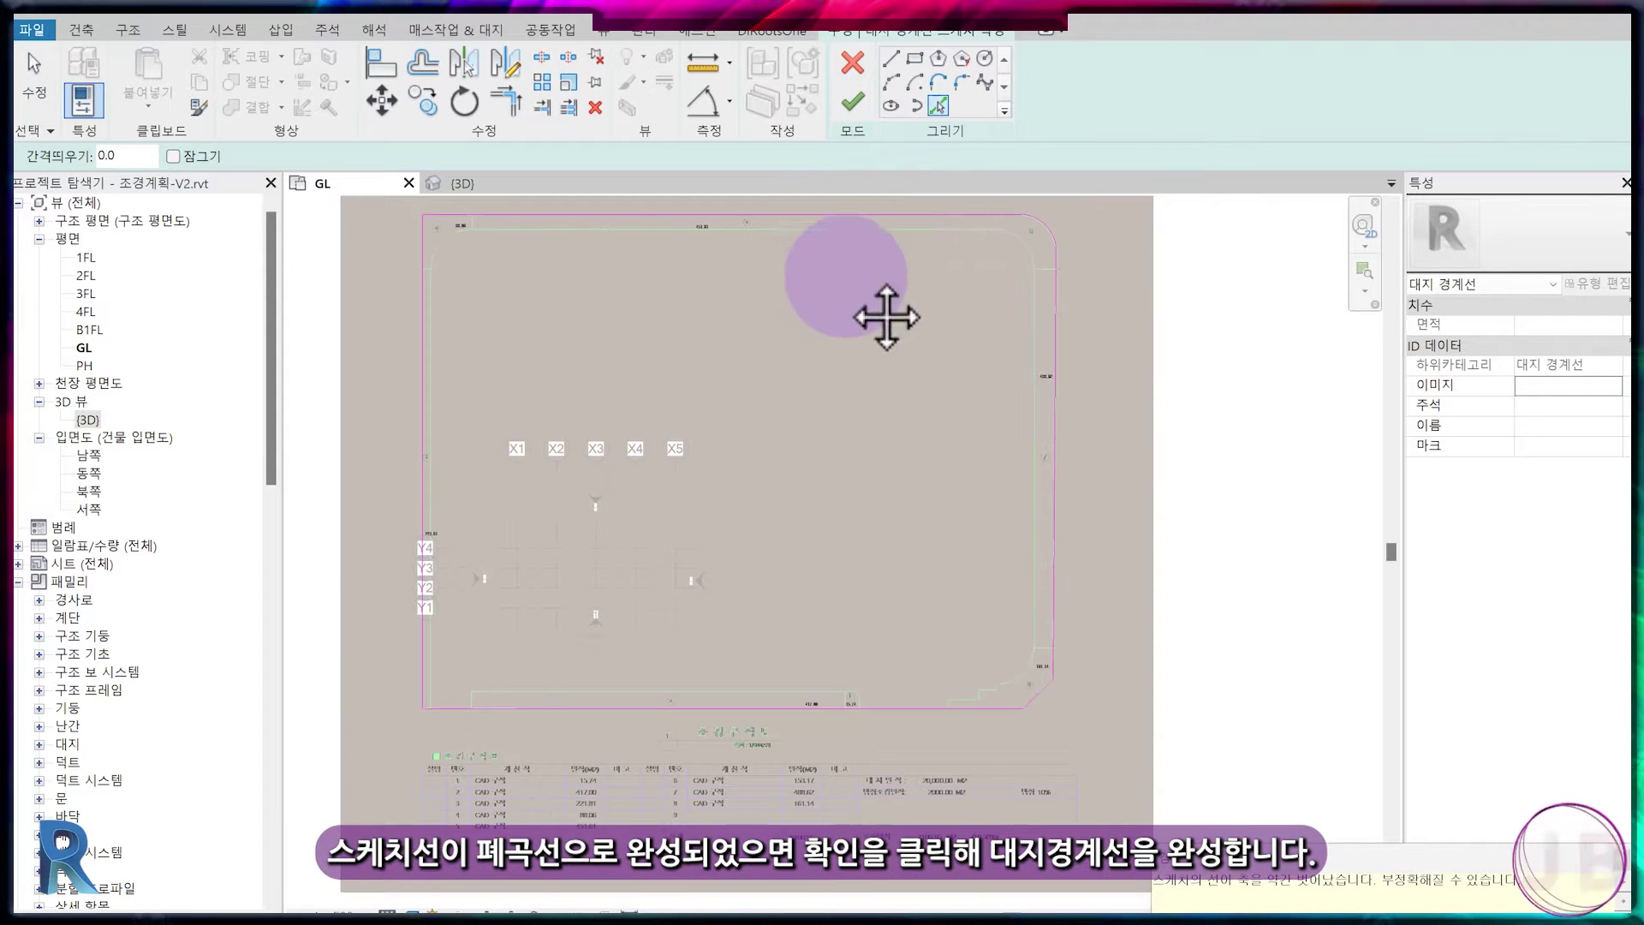
middle_click_drag(836, 294, 969, 331)
left_click(852, 104)
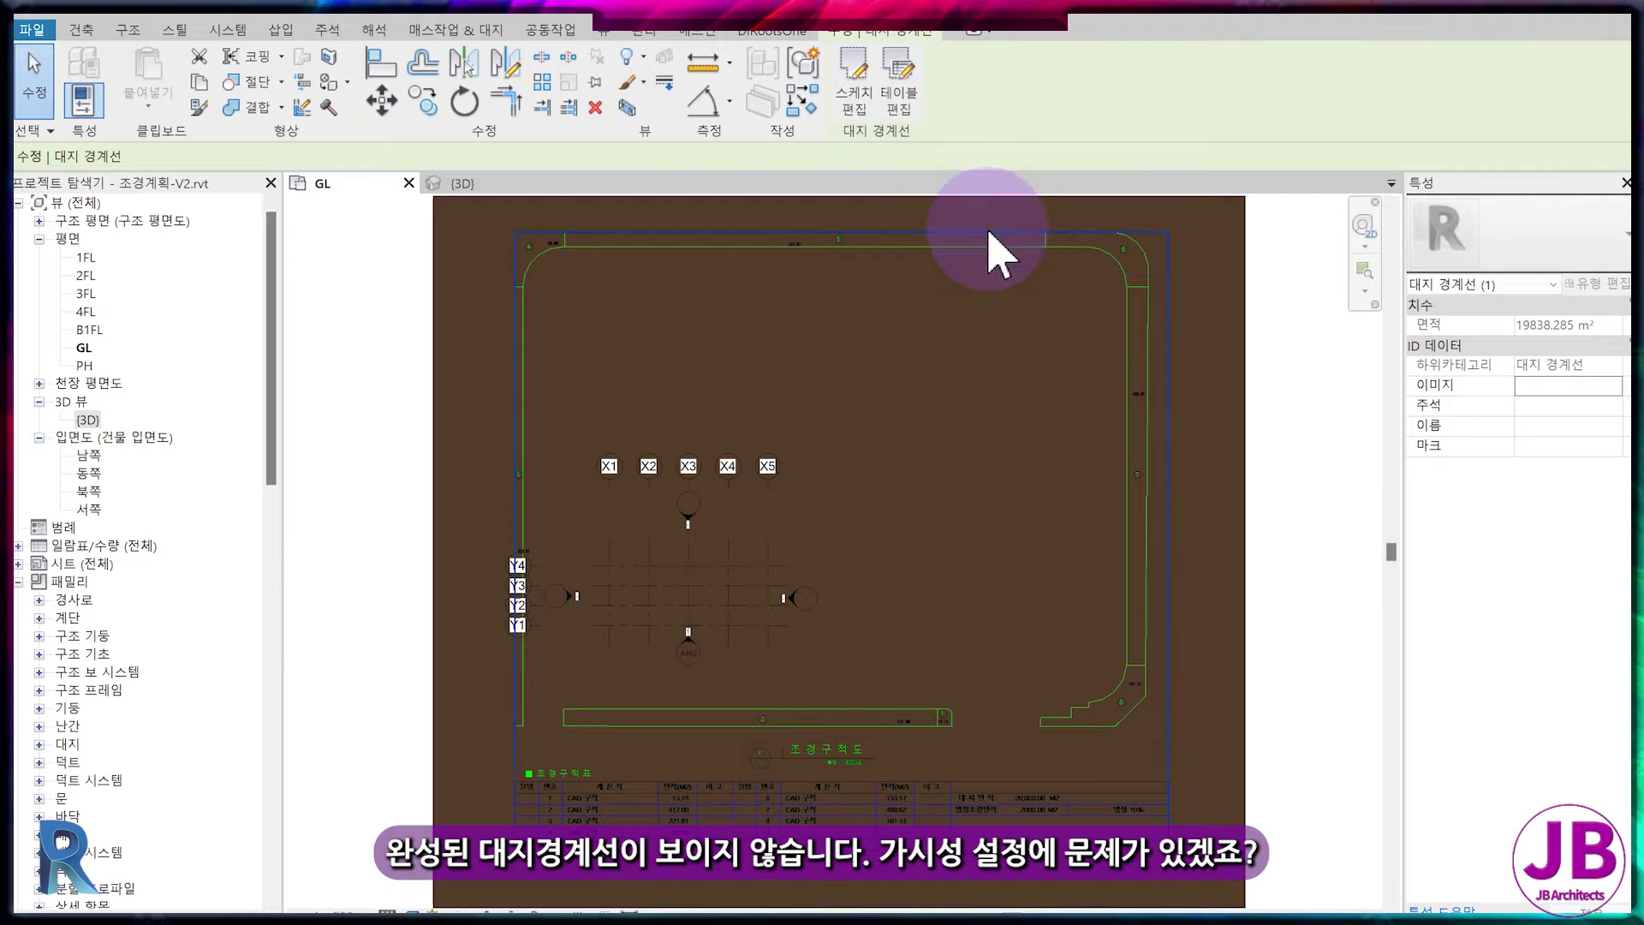
- In the GL plan's JB-평면도 template, turn on the 대지 model category and check that its 대지 경계선 subcategory is enabled
left_click(1276, 484)
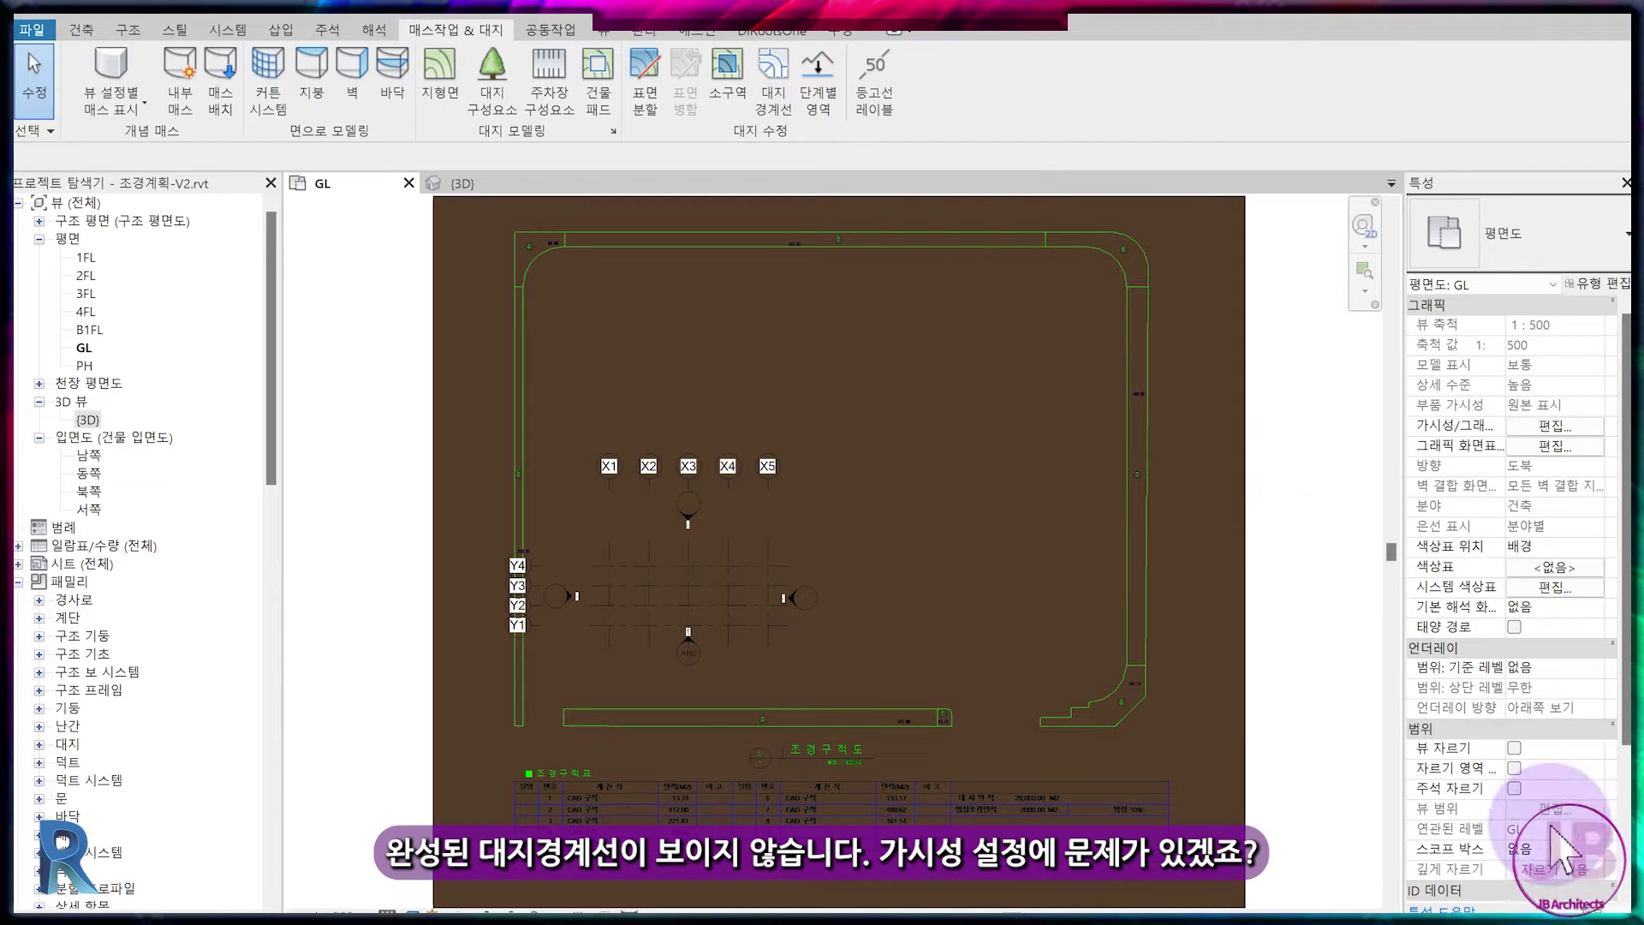
left_click(1576, 749)
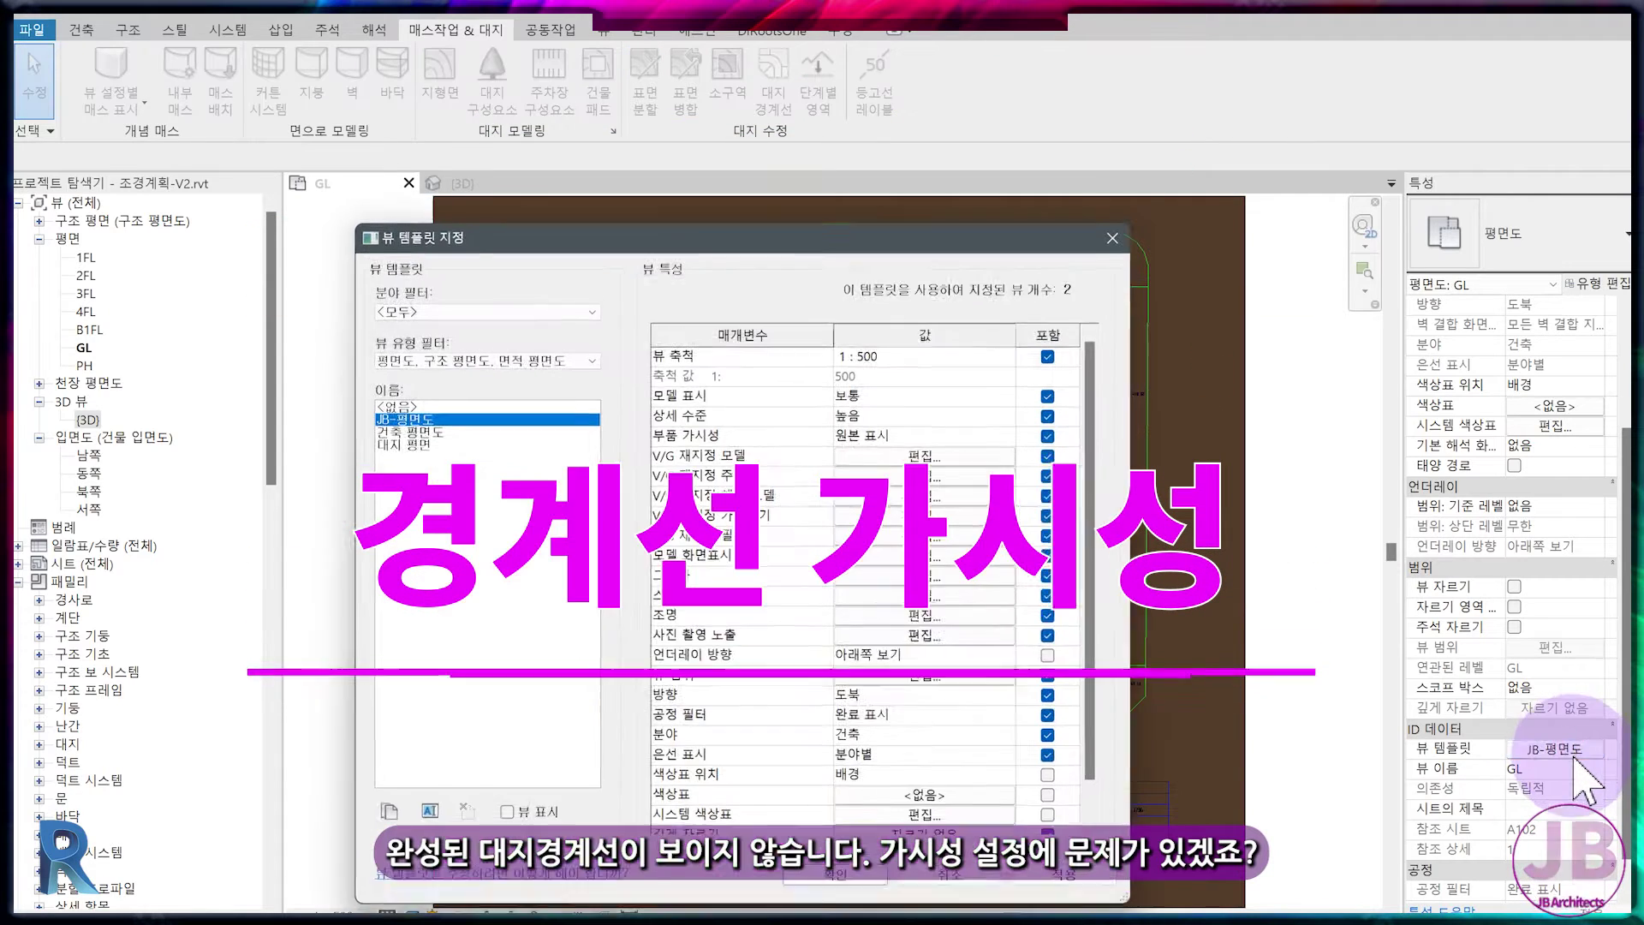
left_click(942, 456)
left_click(401, 459)
left_click(380, 460)
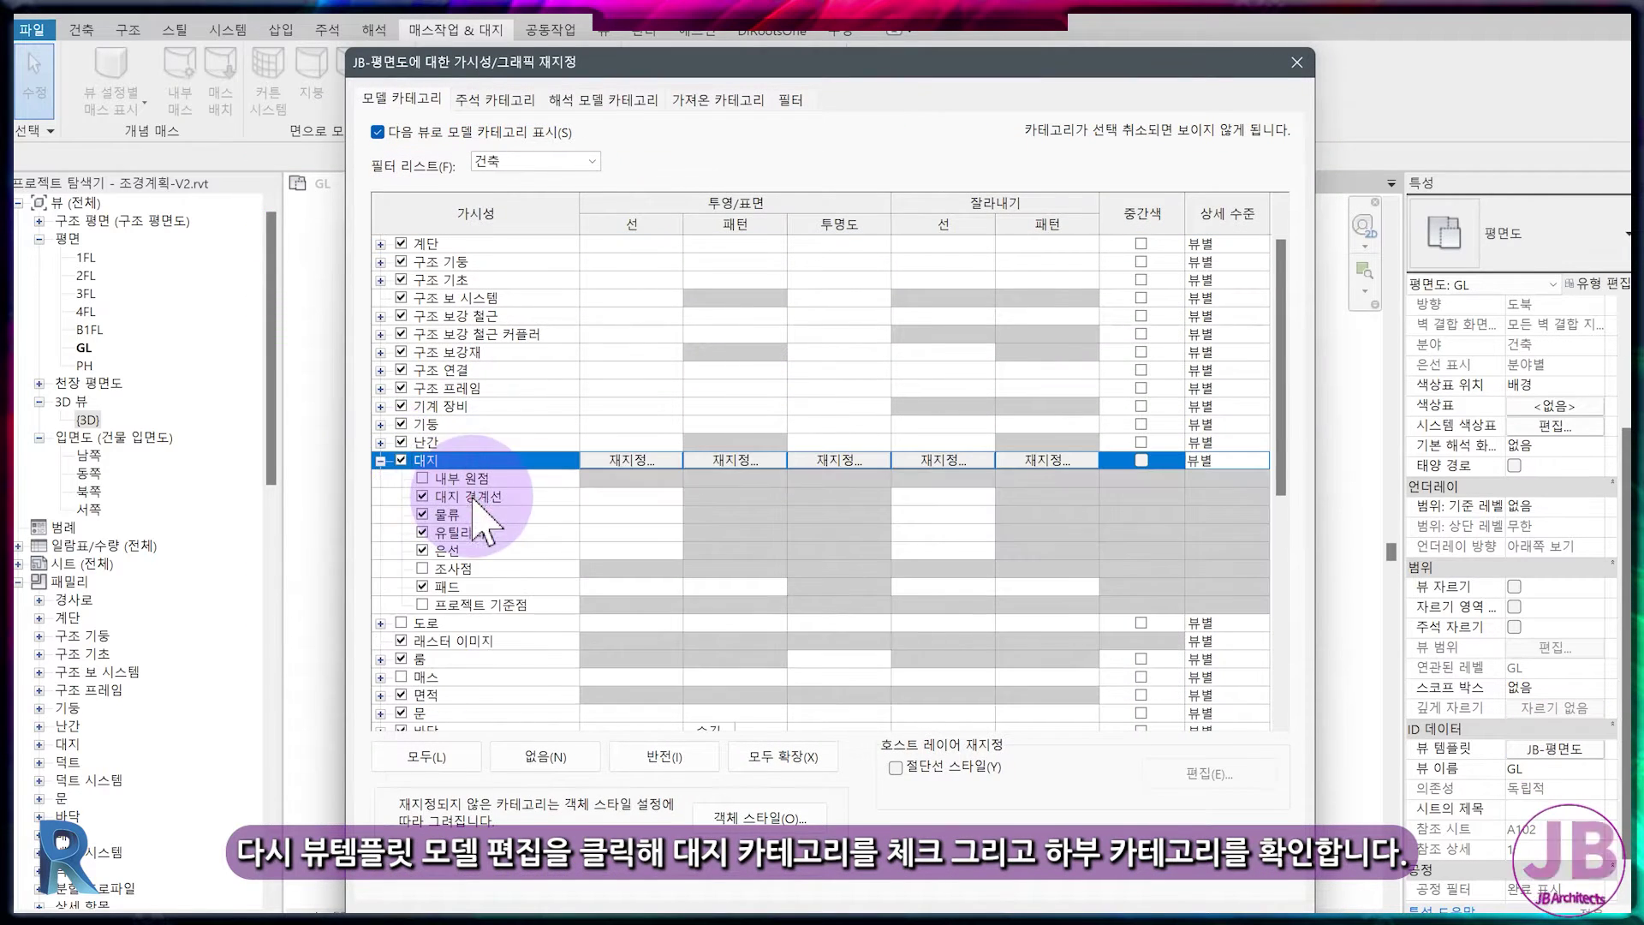
left_click(579, 497)
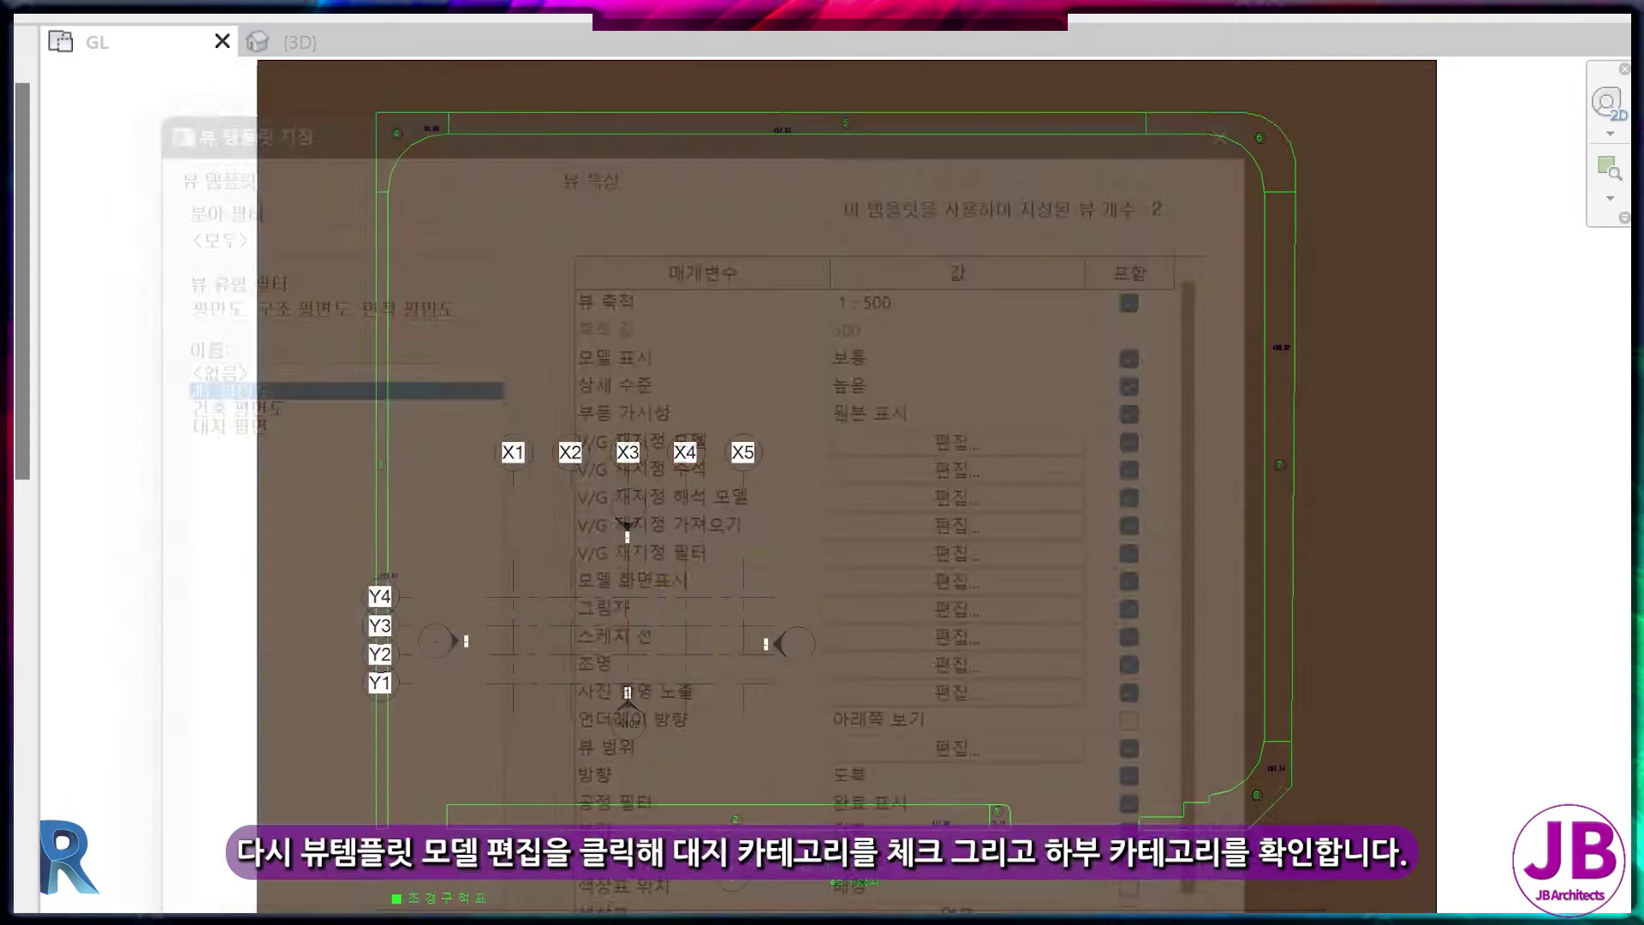
left_click(689, 593)
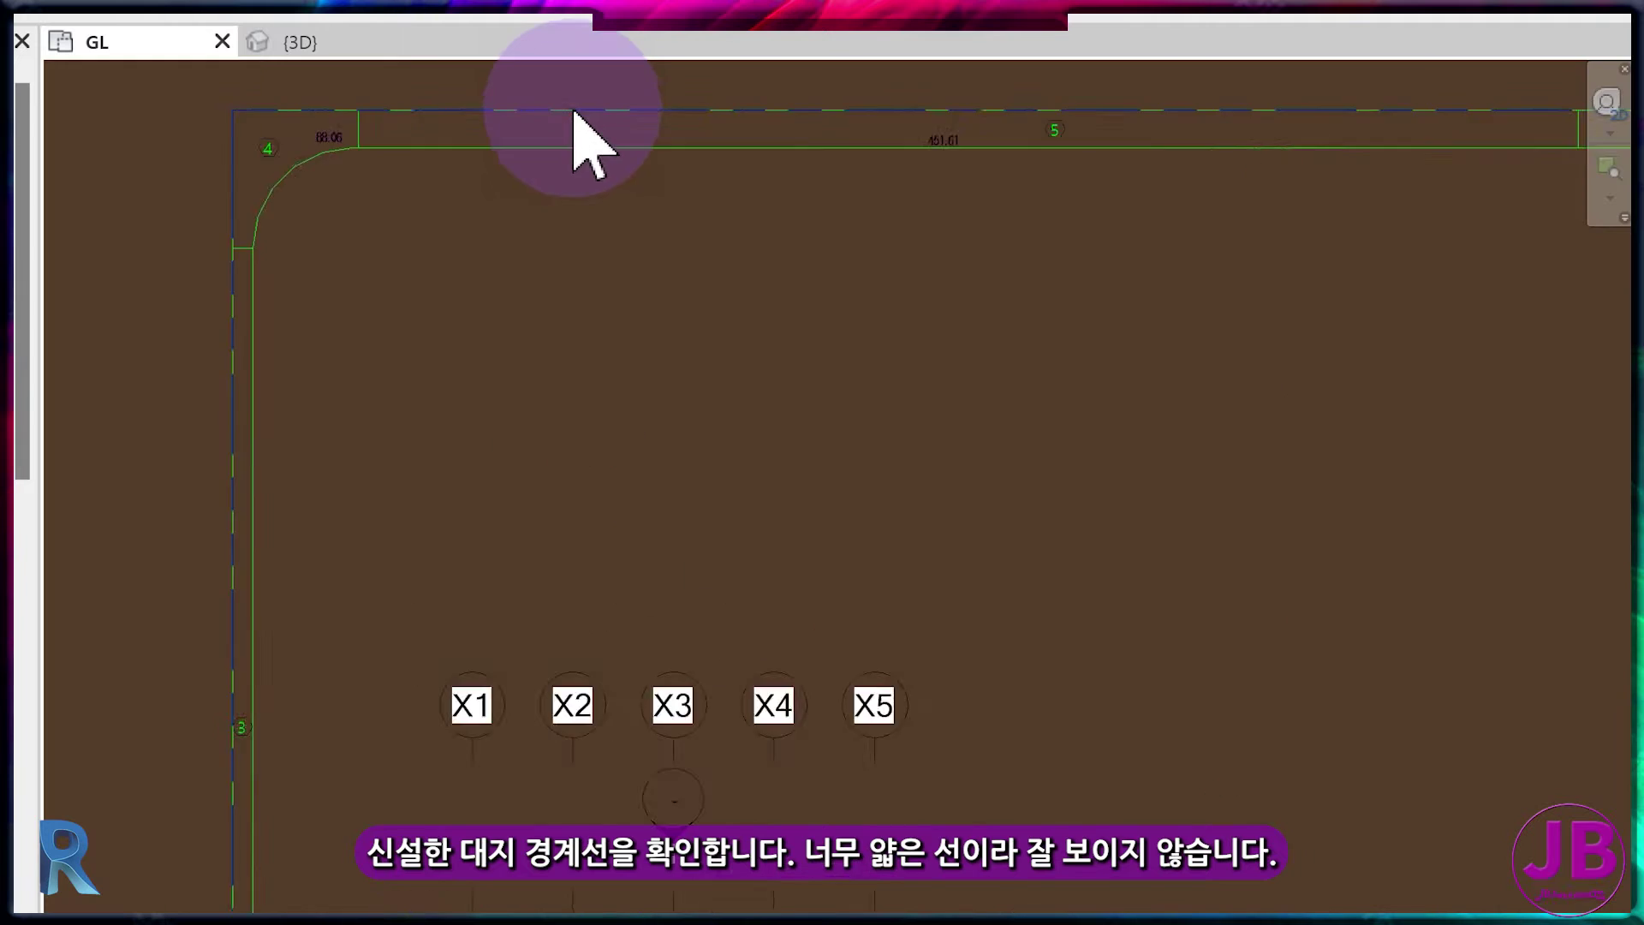
- Hide the linked 조경구적도 drawing in the GL plan and select the property line to check its area
scroll(565, 142, "up", 3)
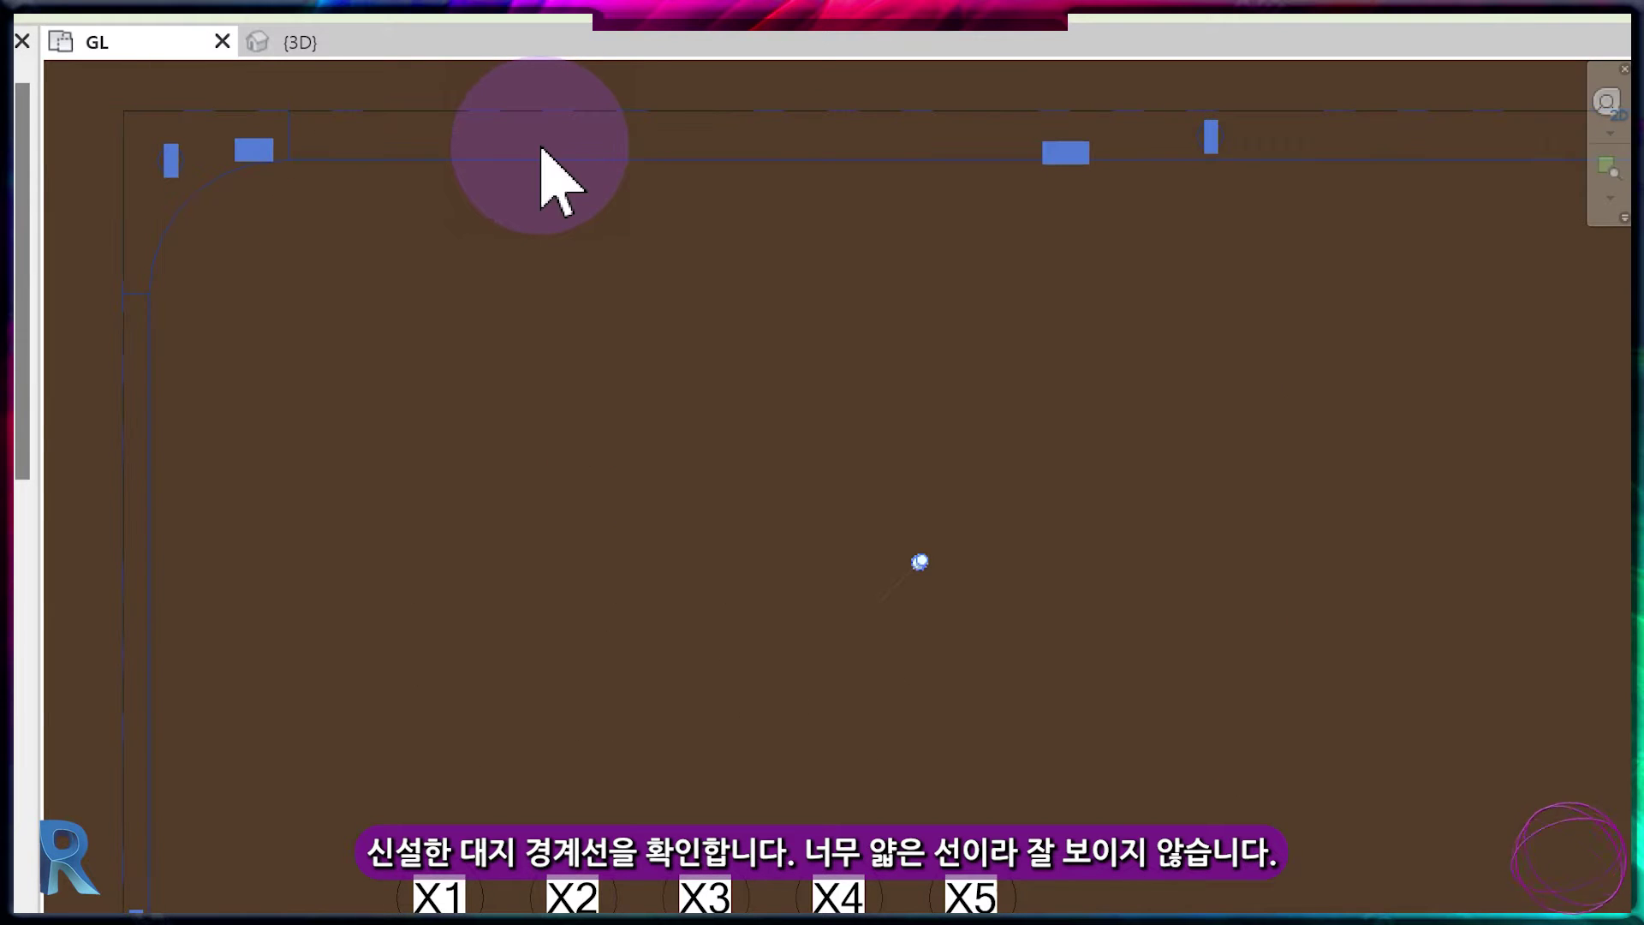
scroll(541, 150, "down", 2)
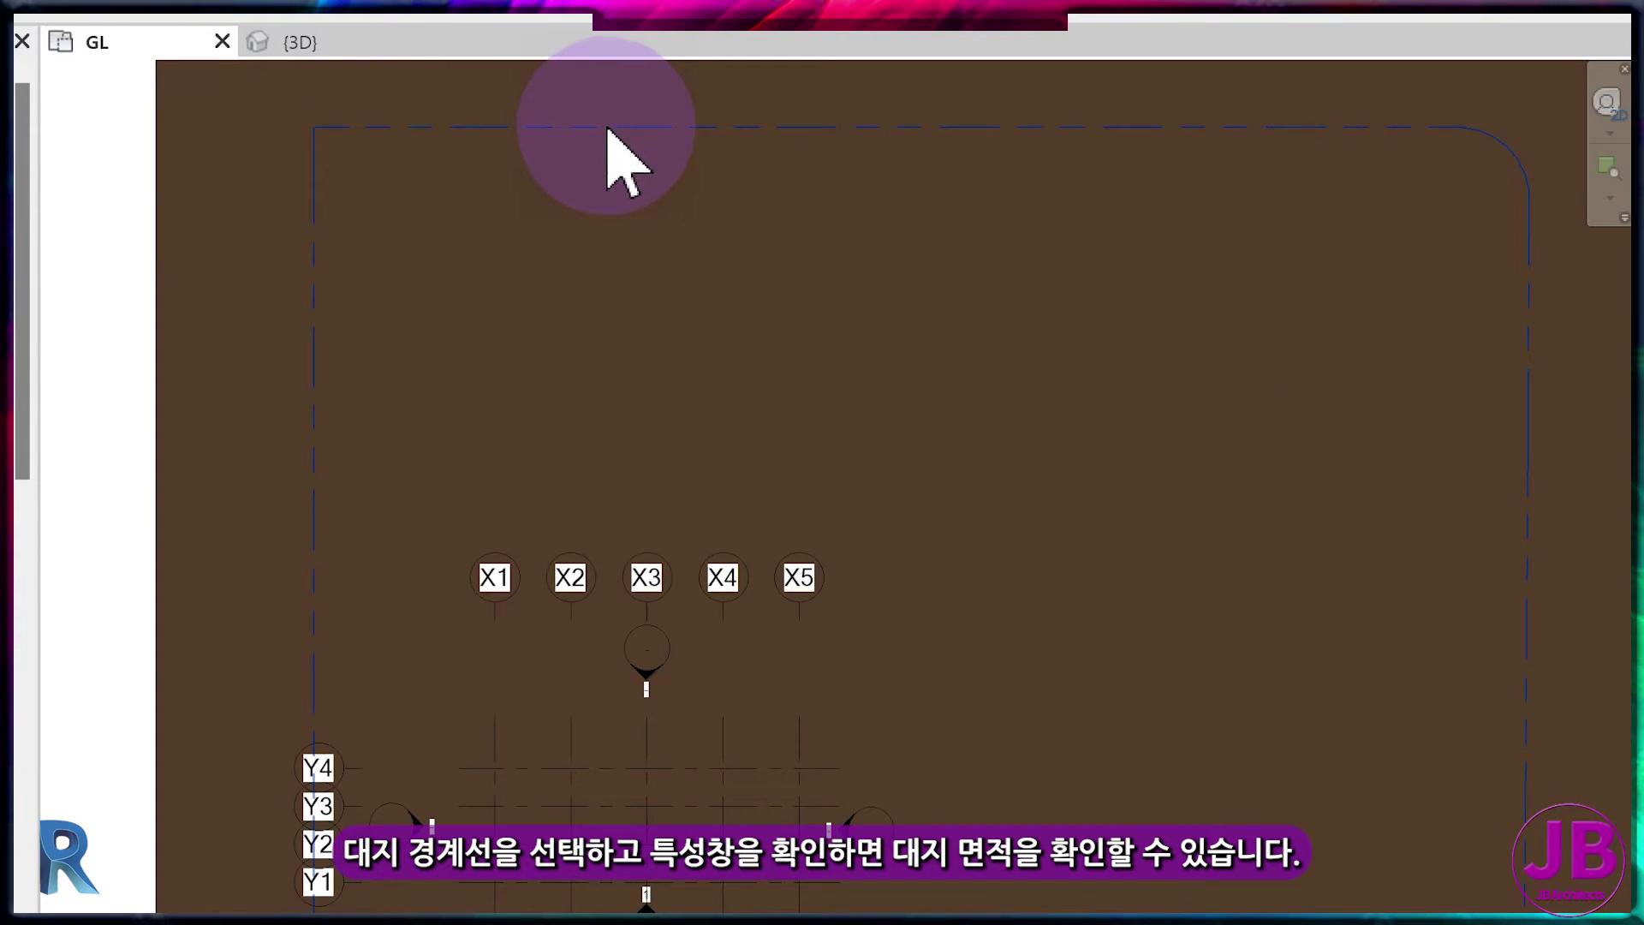
left_click(606, 129)
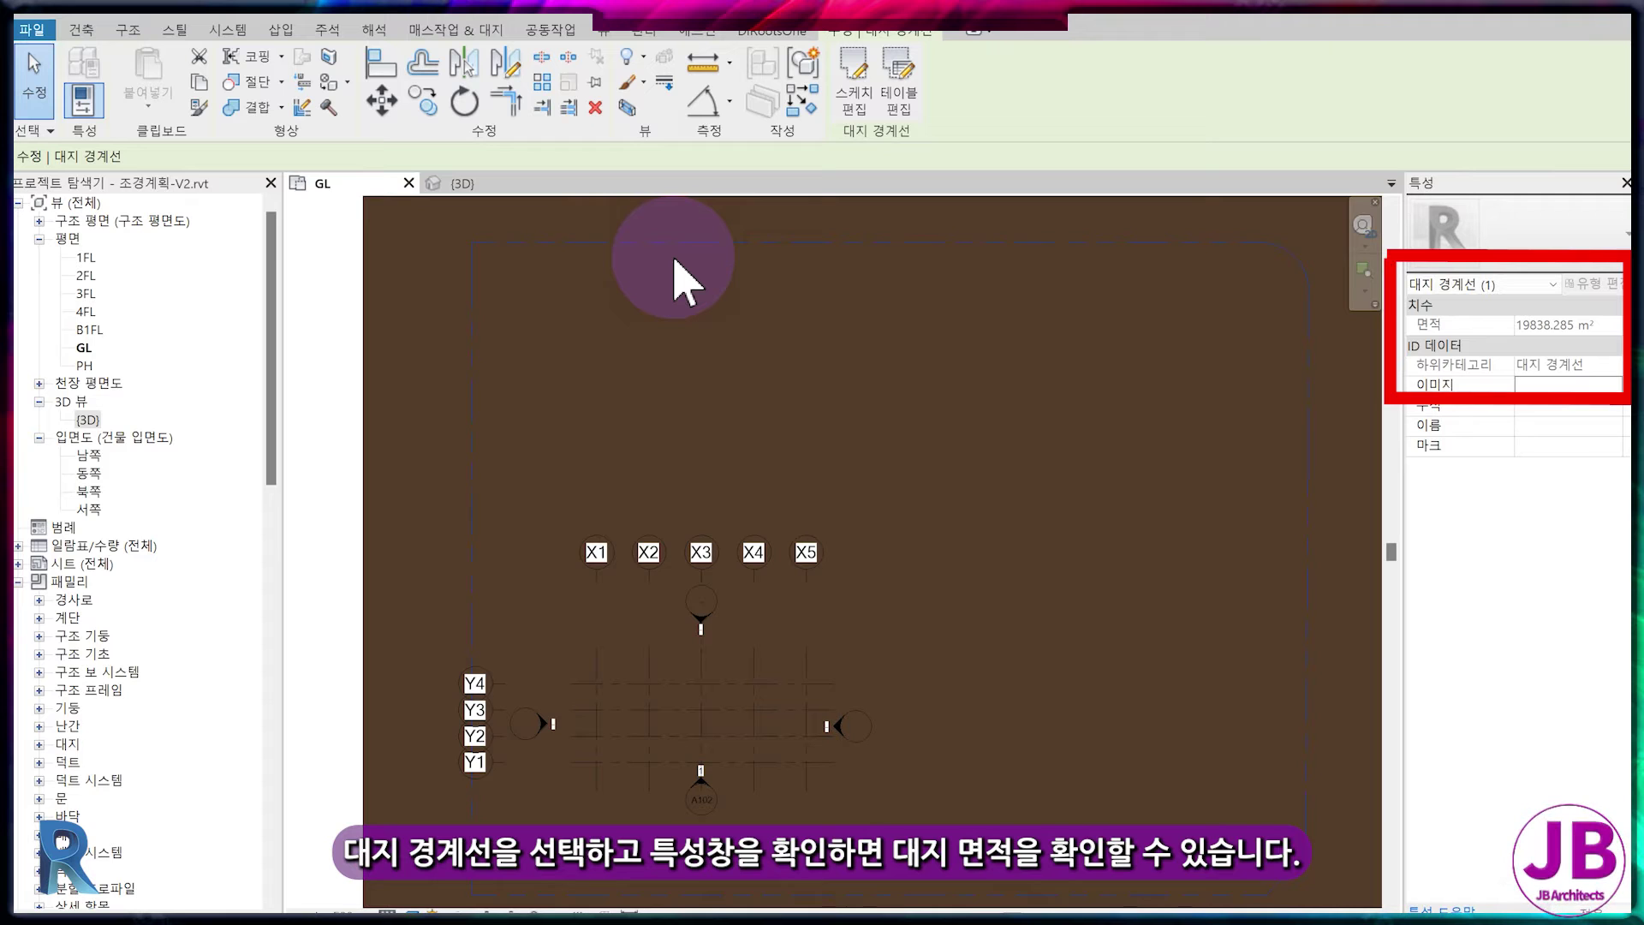
left_click(683, 287)
- Review the model line weights for each view scale in the Line Weights settings and leave them without changes
left_click(456, 30)
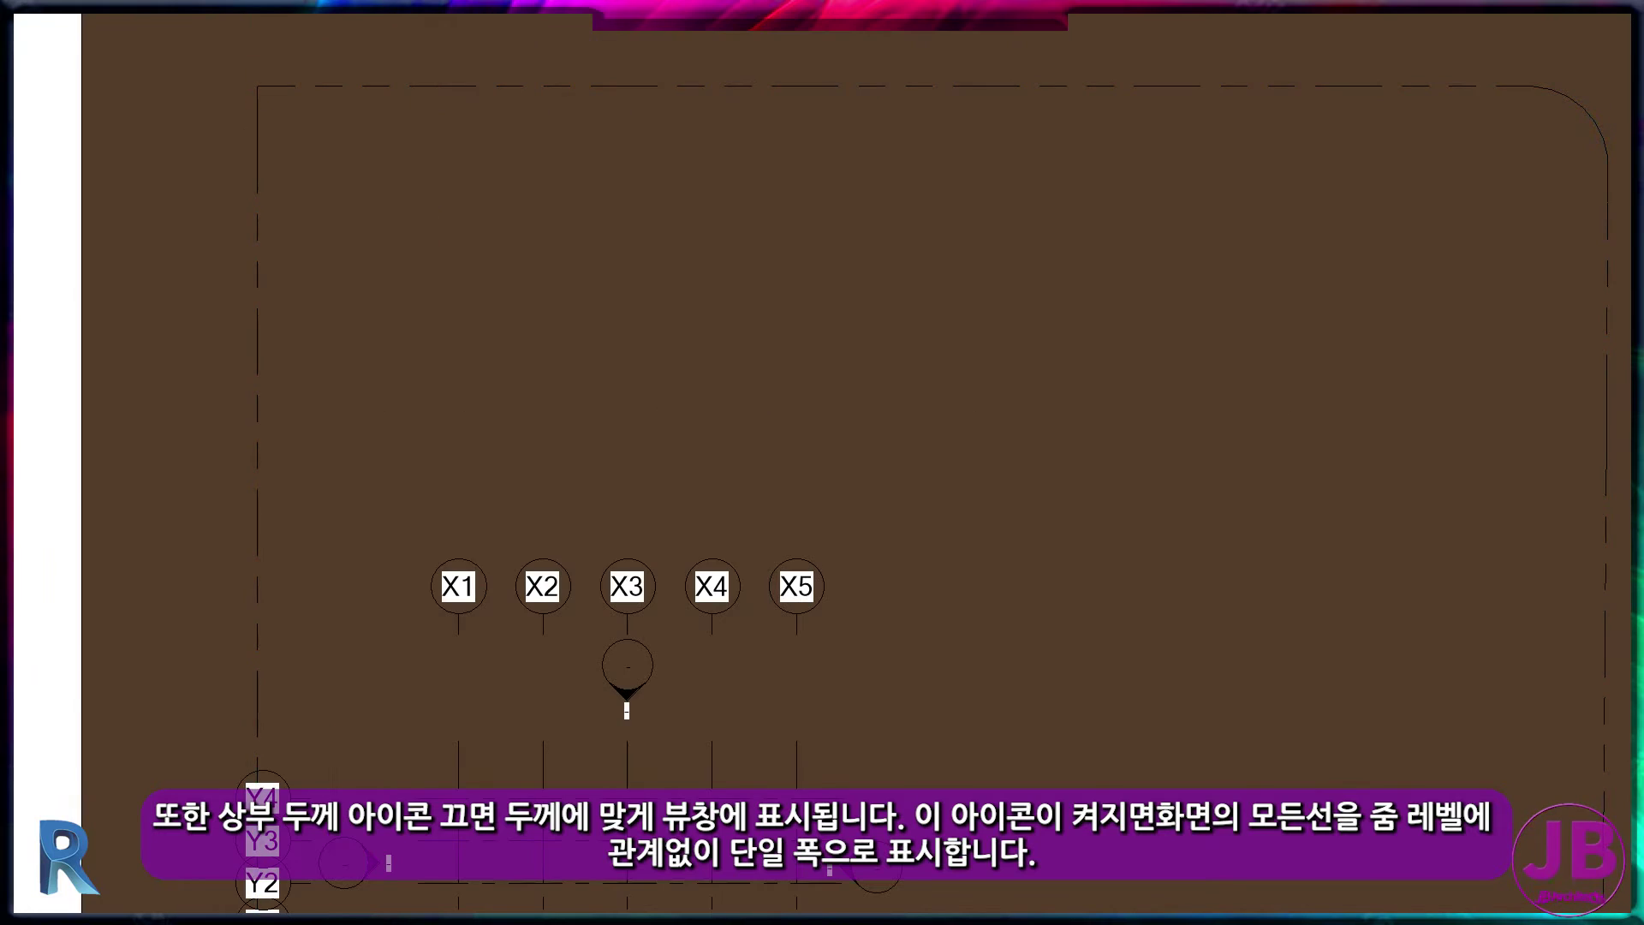
left_click(612, 69)
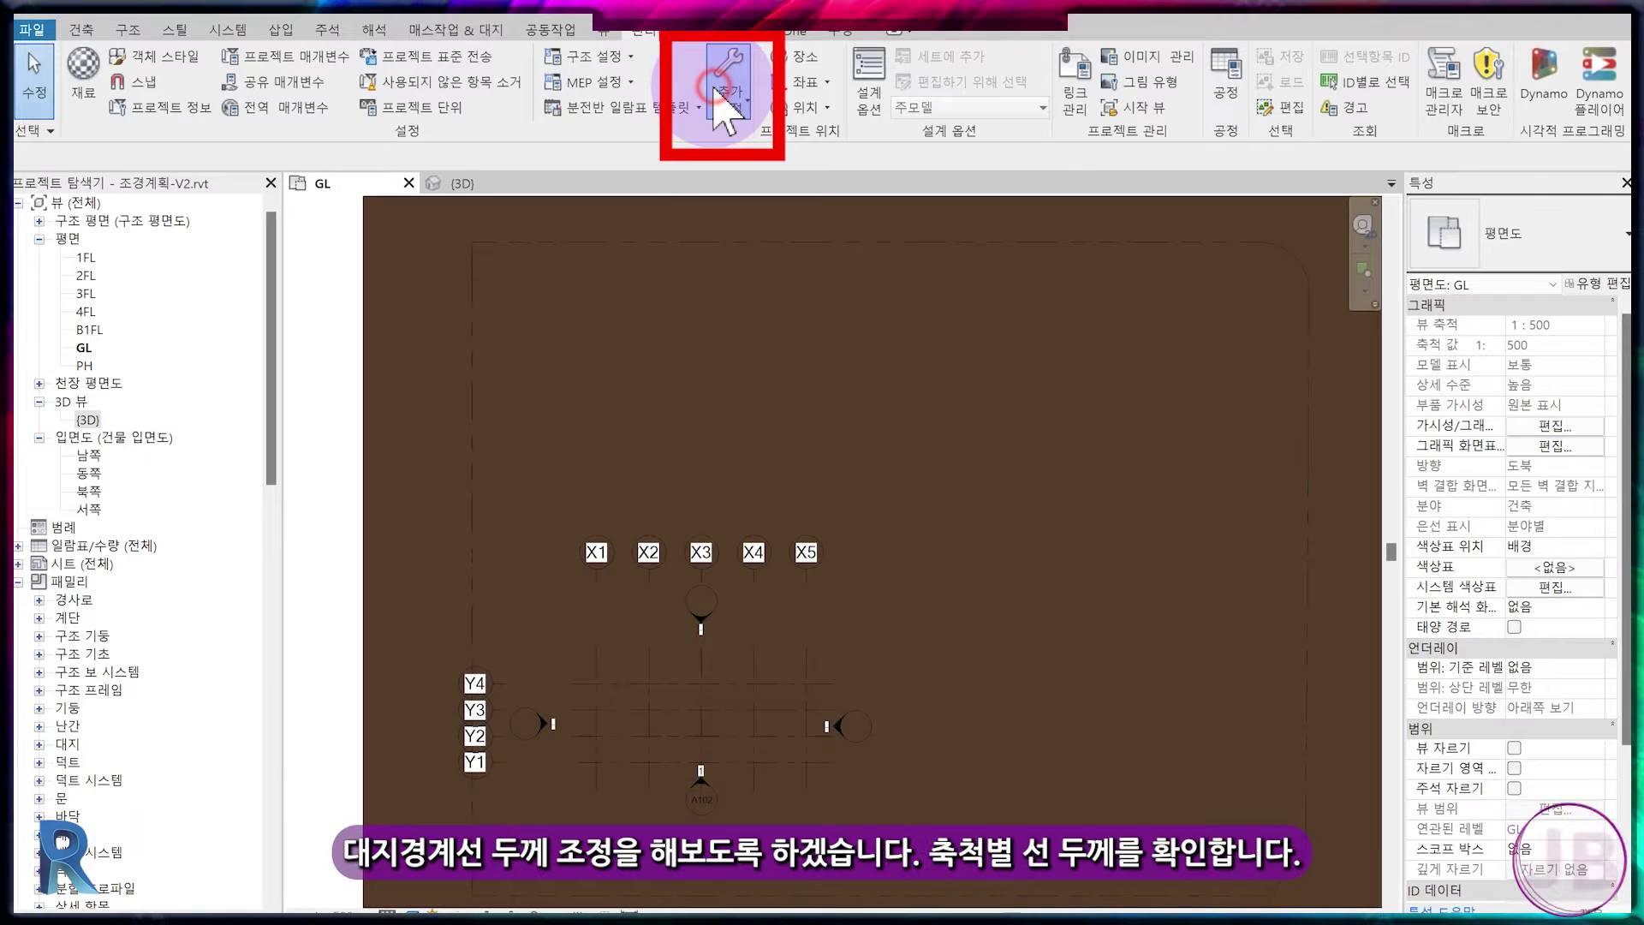
left_click(726, 110)
left_click(822, 400)
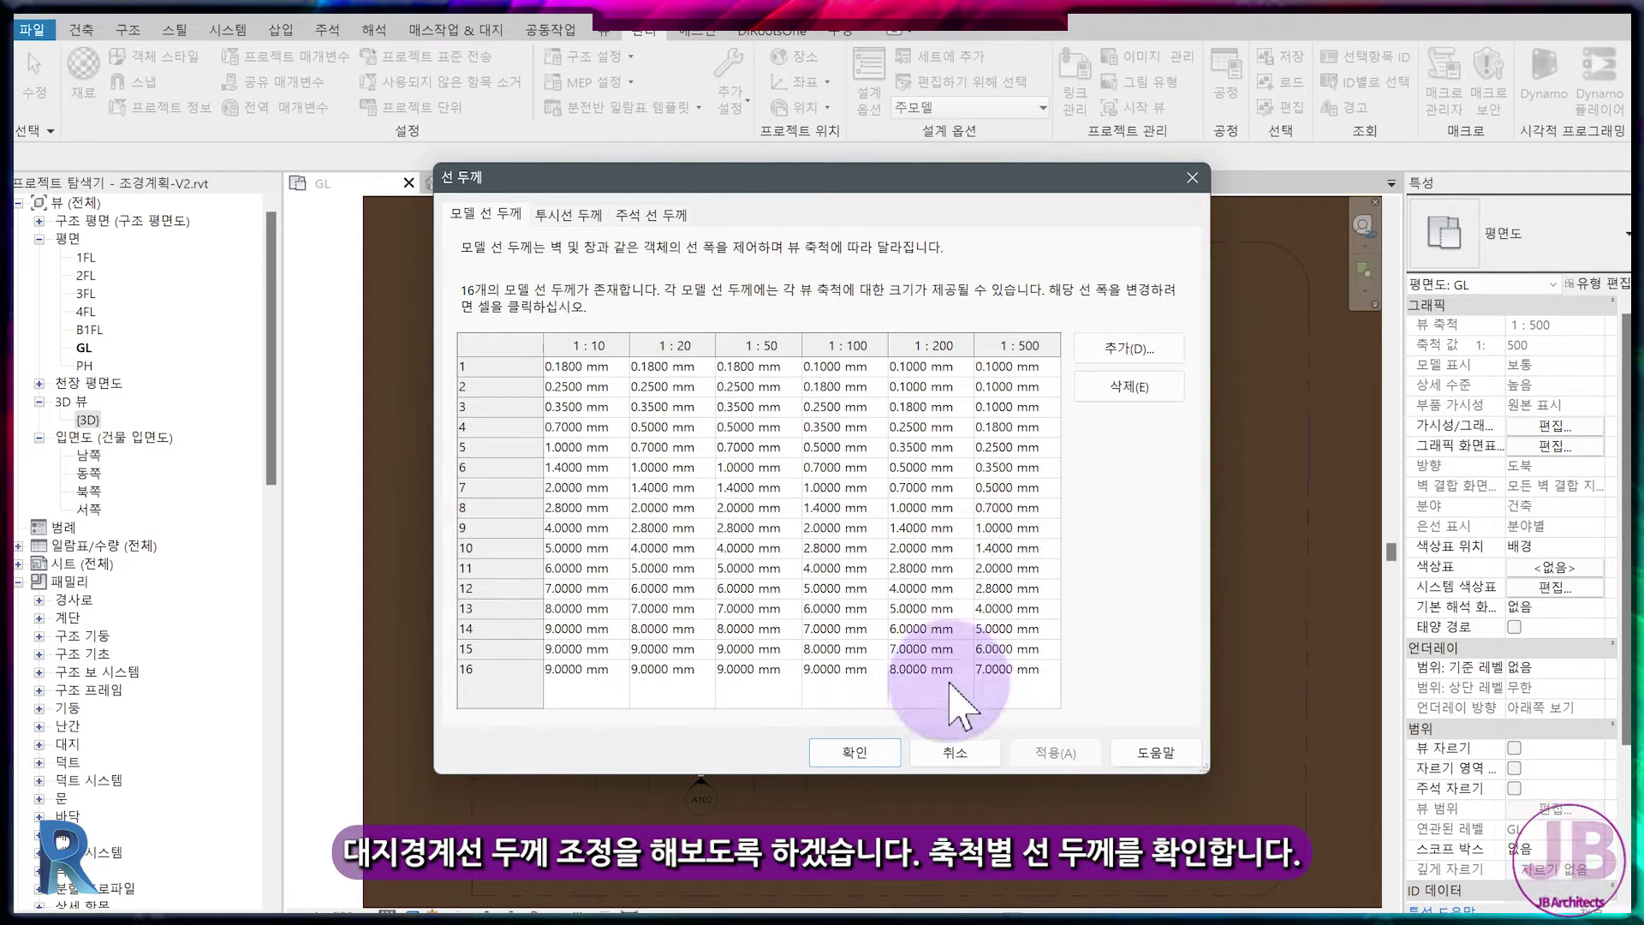
left_click(951, 752)
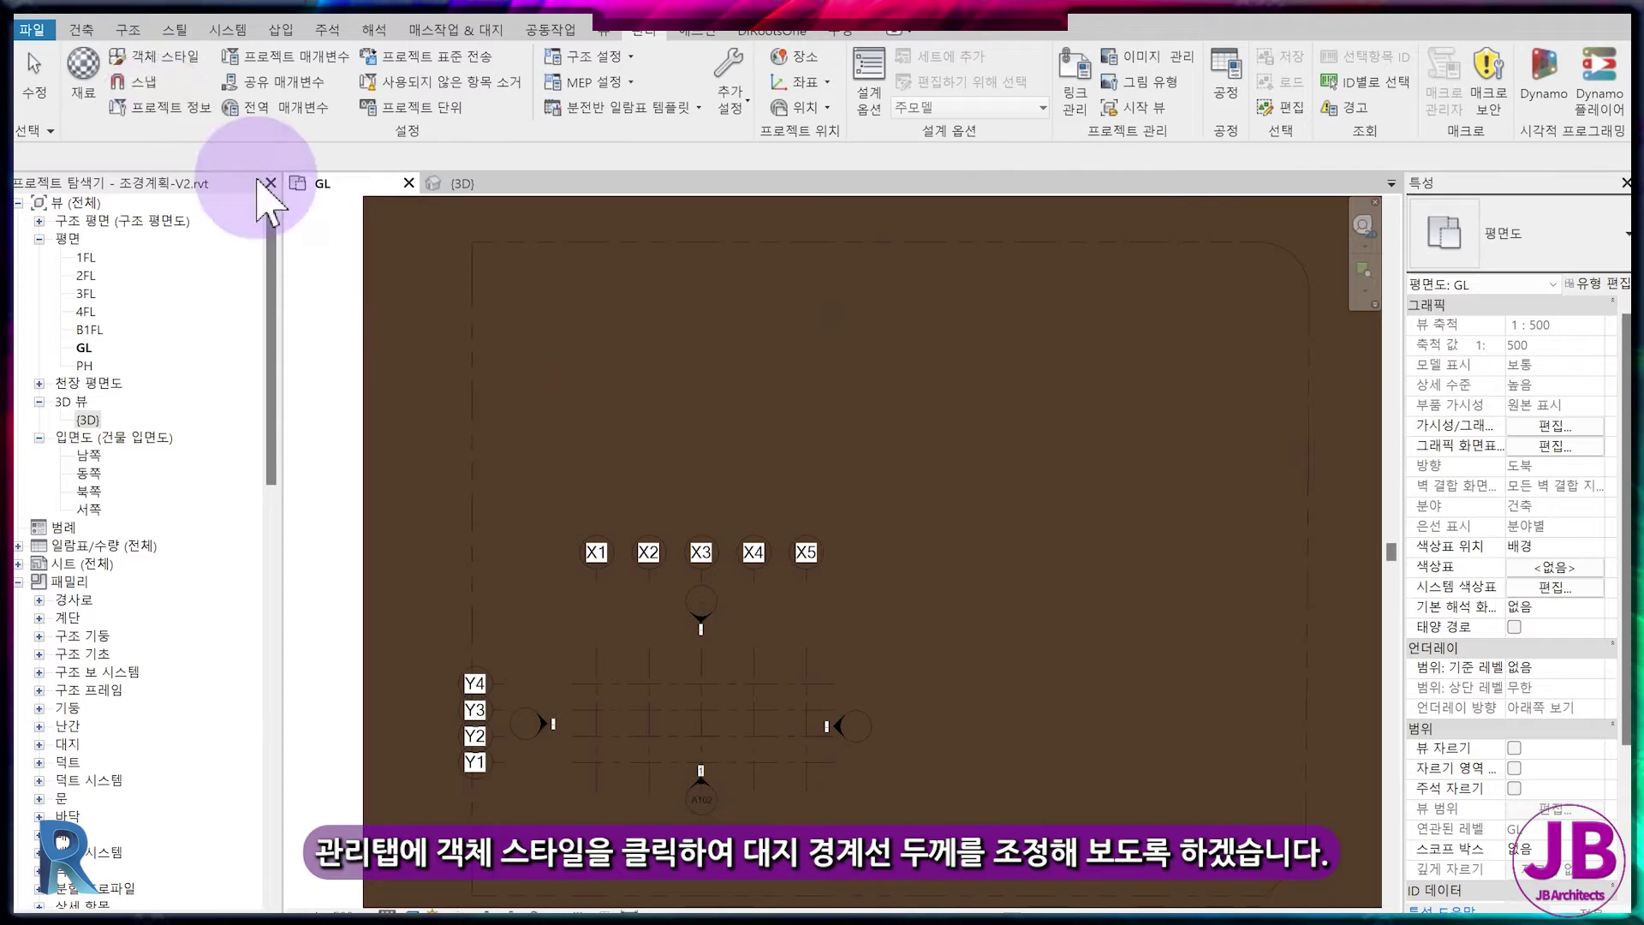
- In Object Styles, set the projection line weight of the 대지 경계선 subcategory under 대지 to 10
left_click(139, 58)
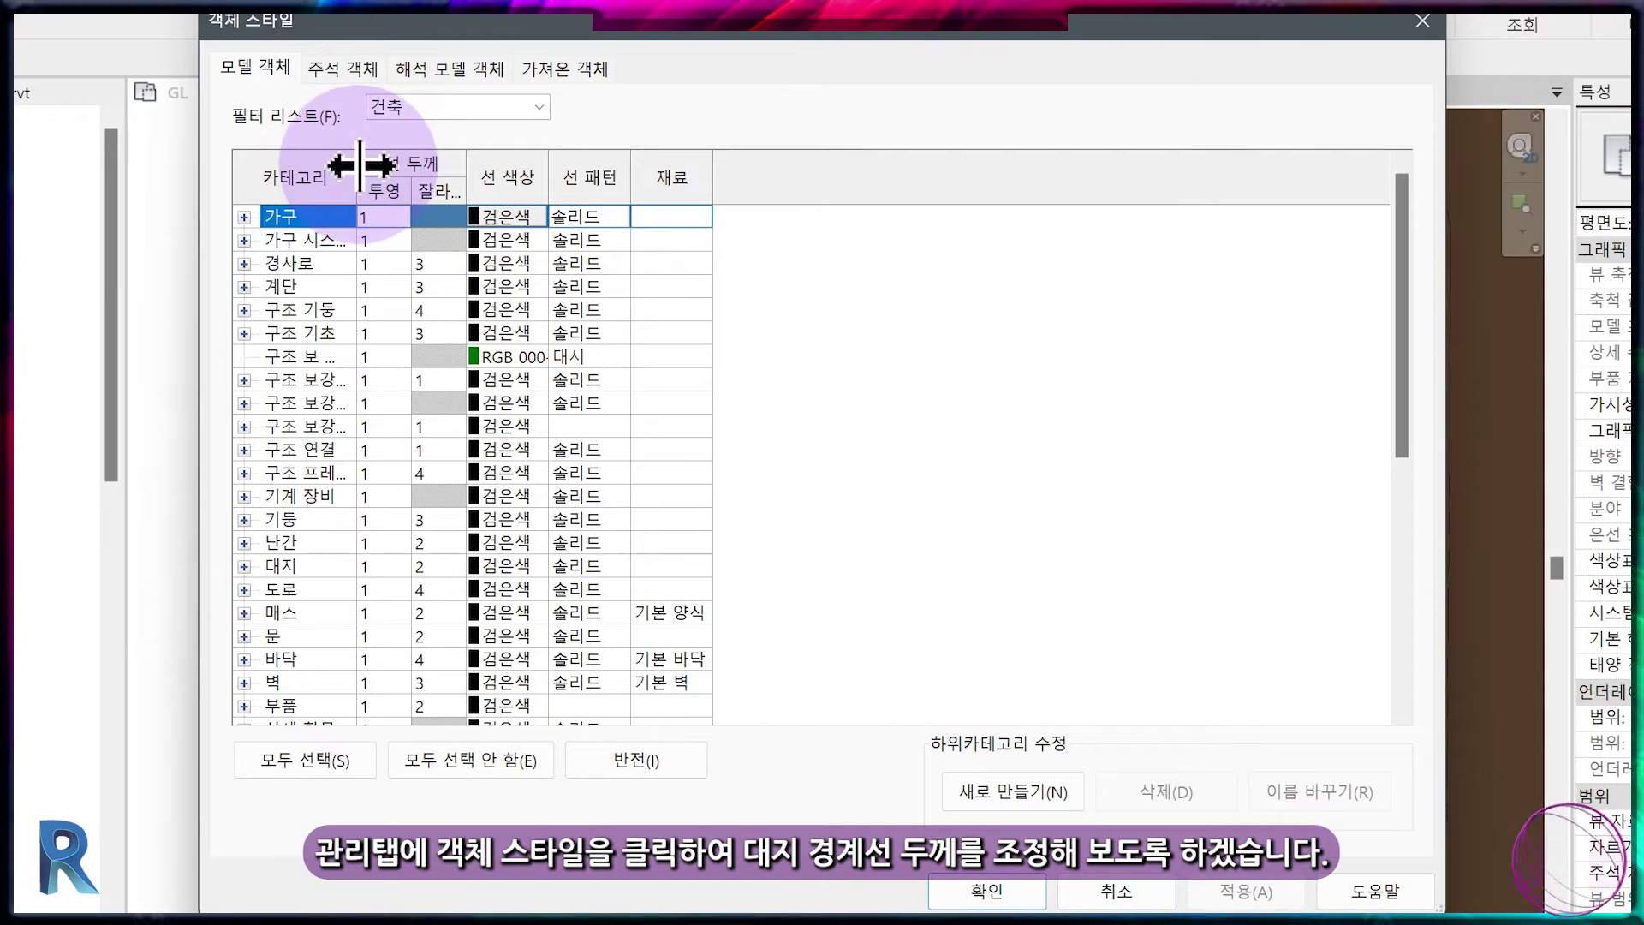
double_click(360, 165)
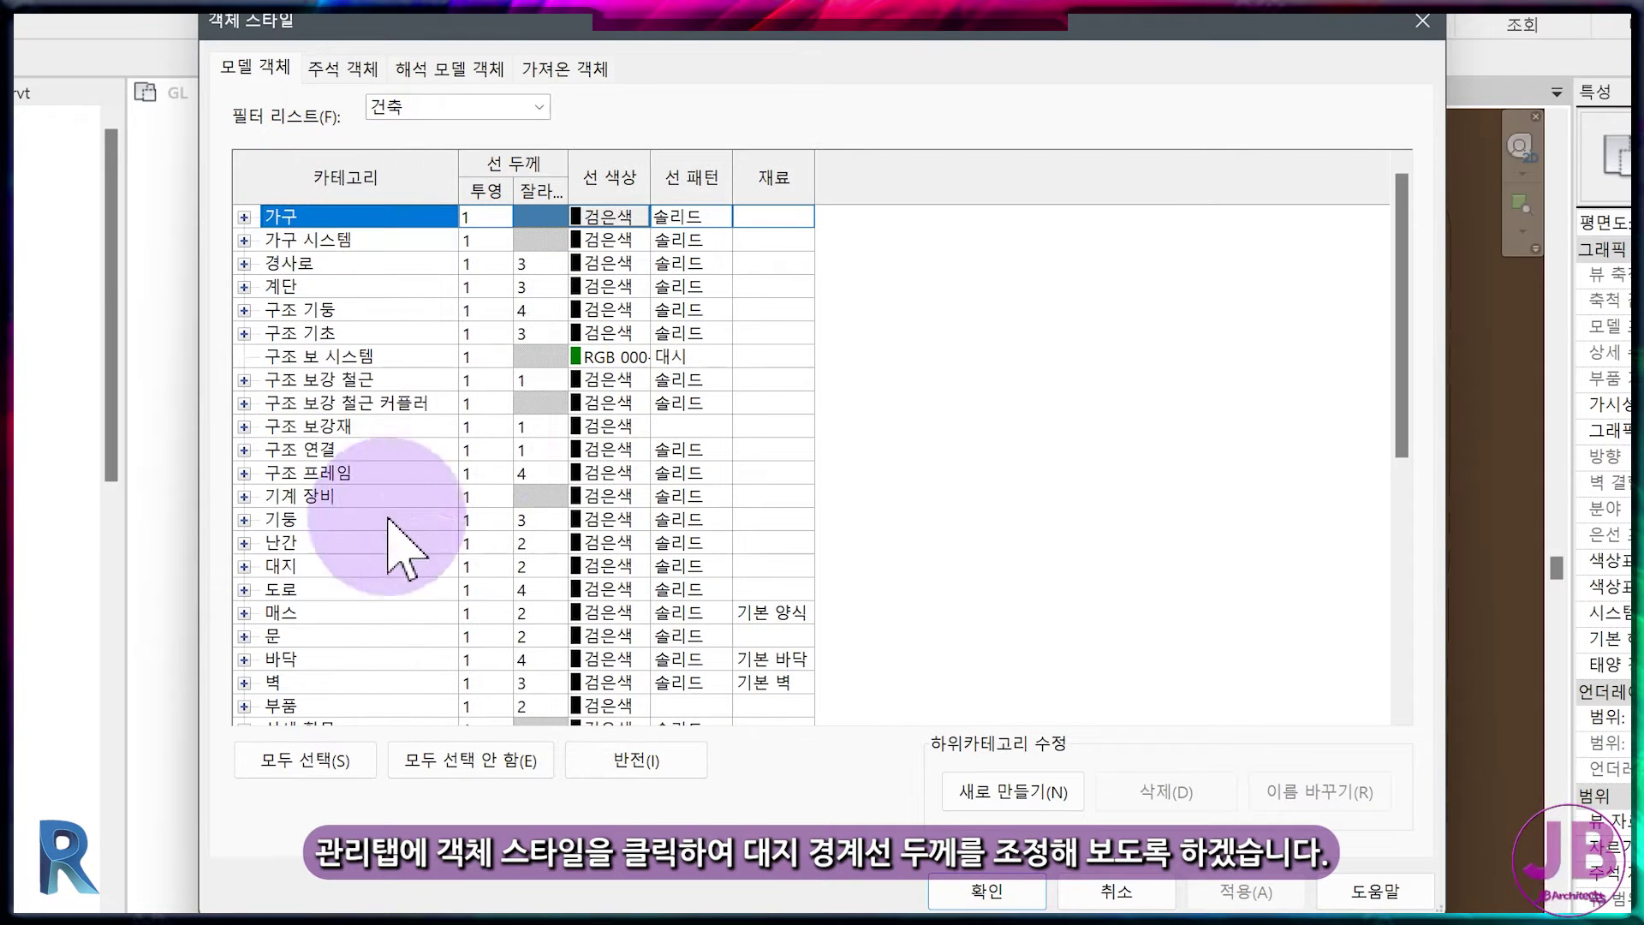
left_click(368, 590)
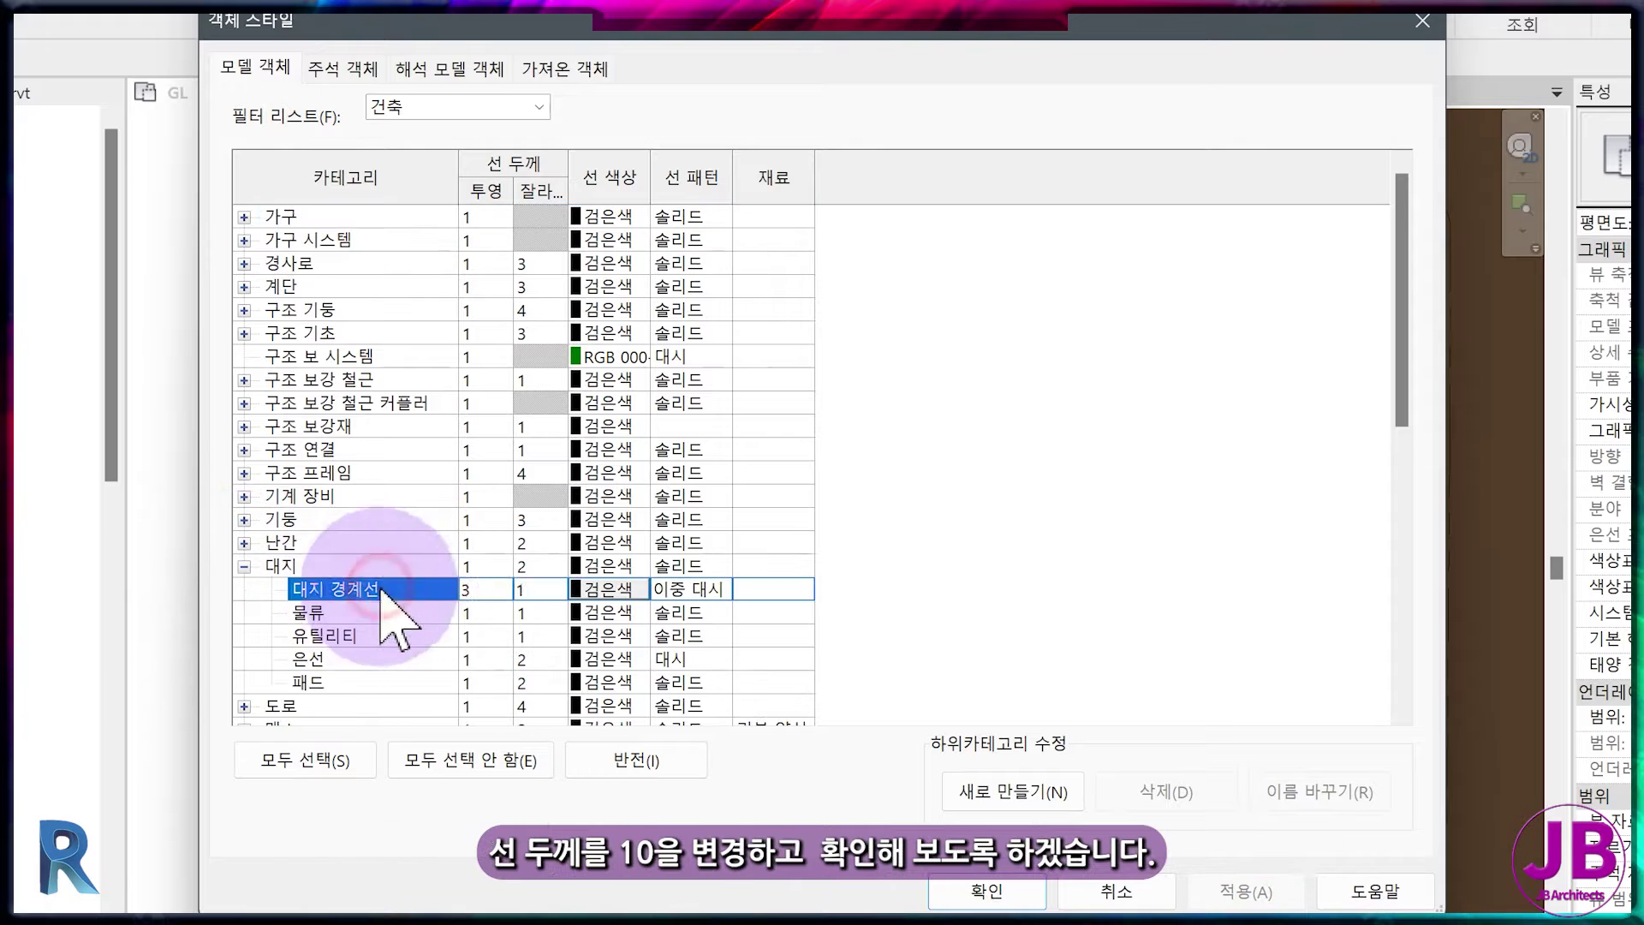
left_click(500, 589)
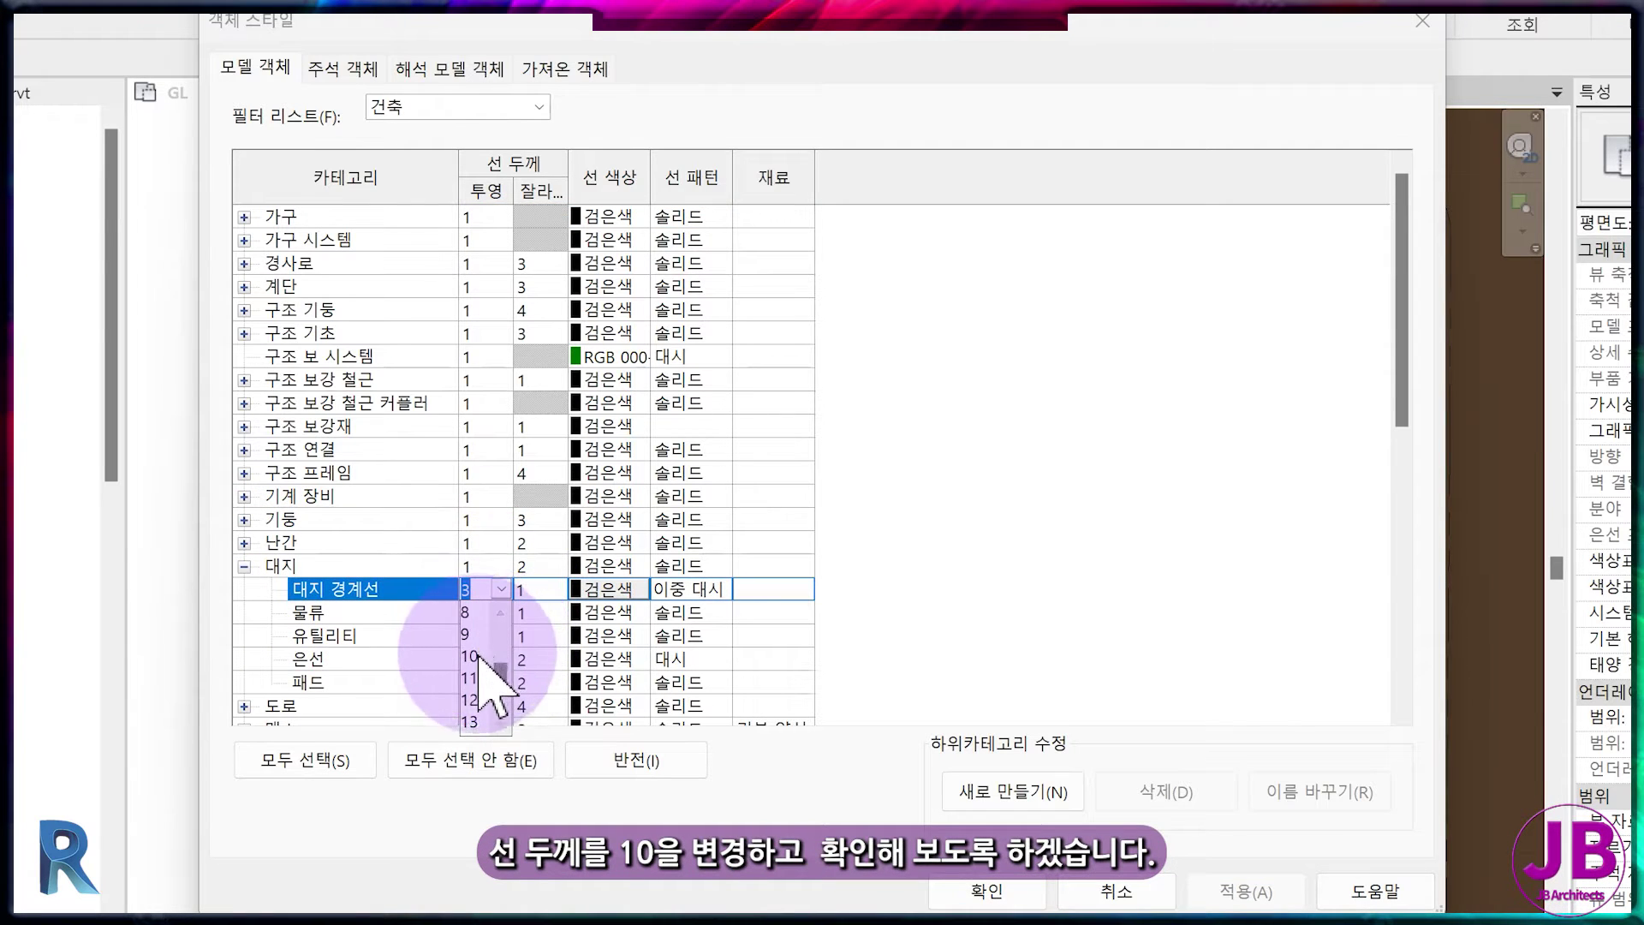
left_click(471, 656)
left_click(1246, 891)
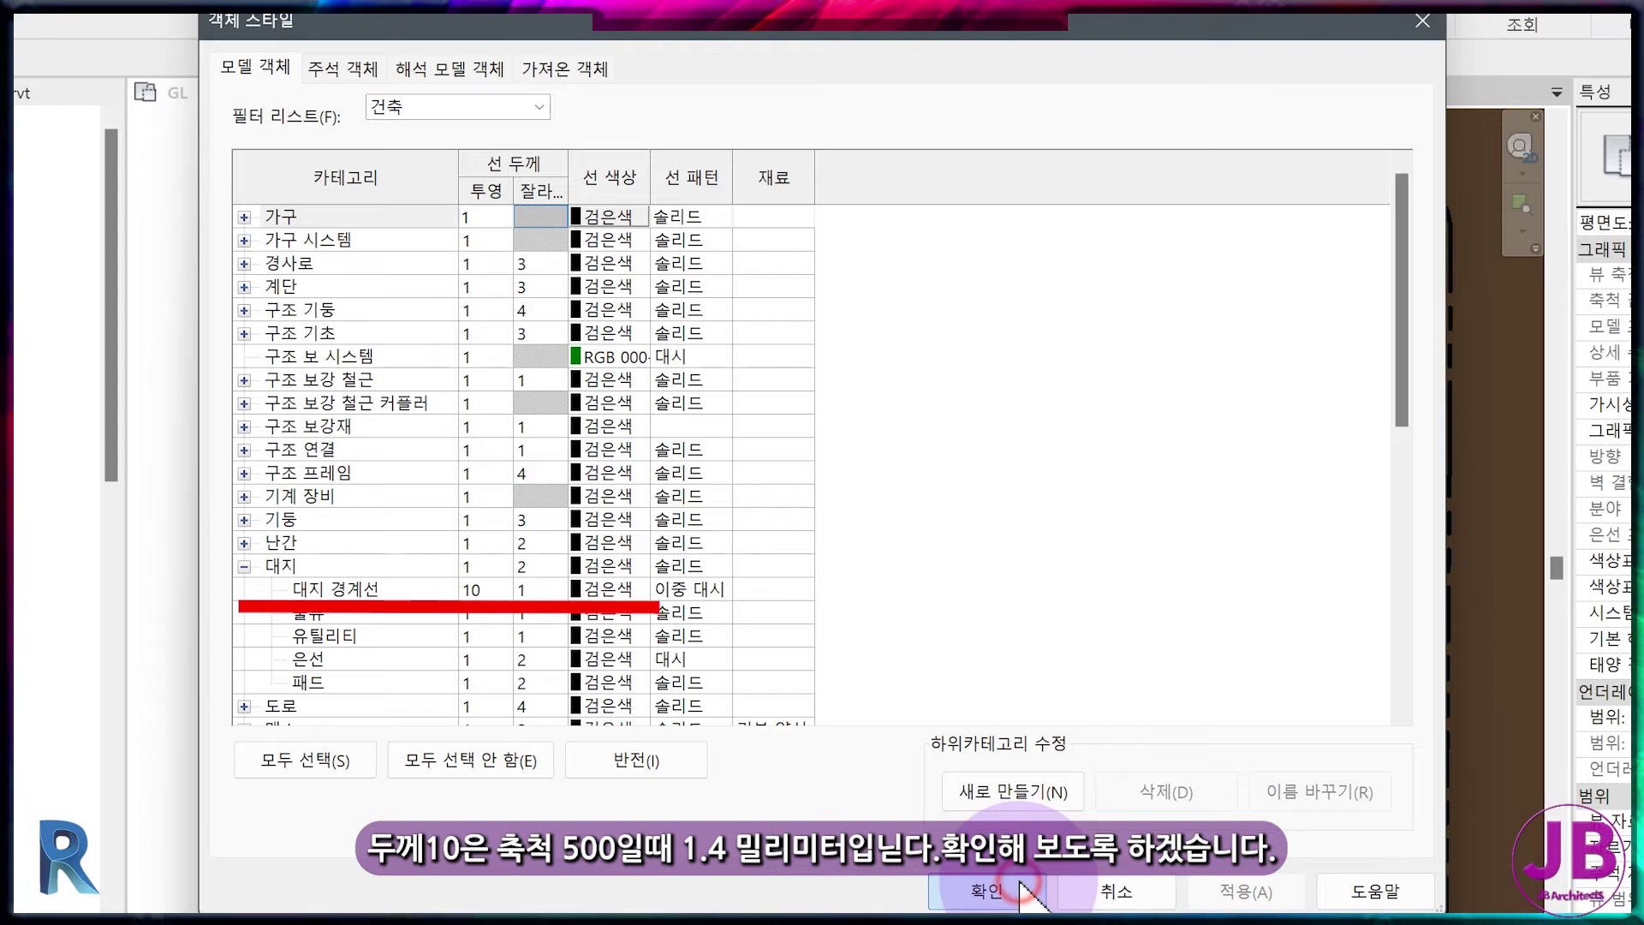
left_click(987, 890)
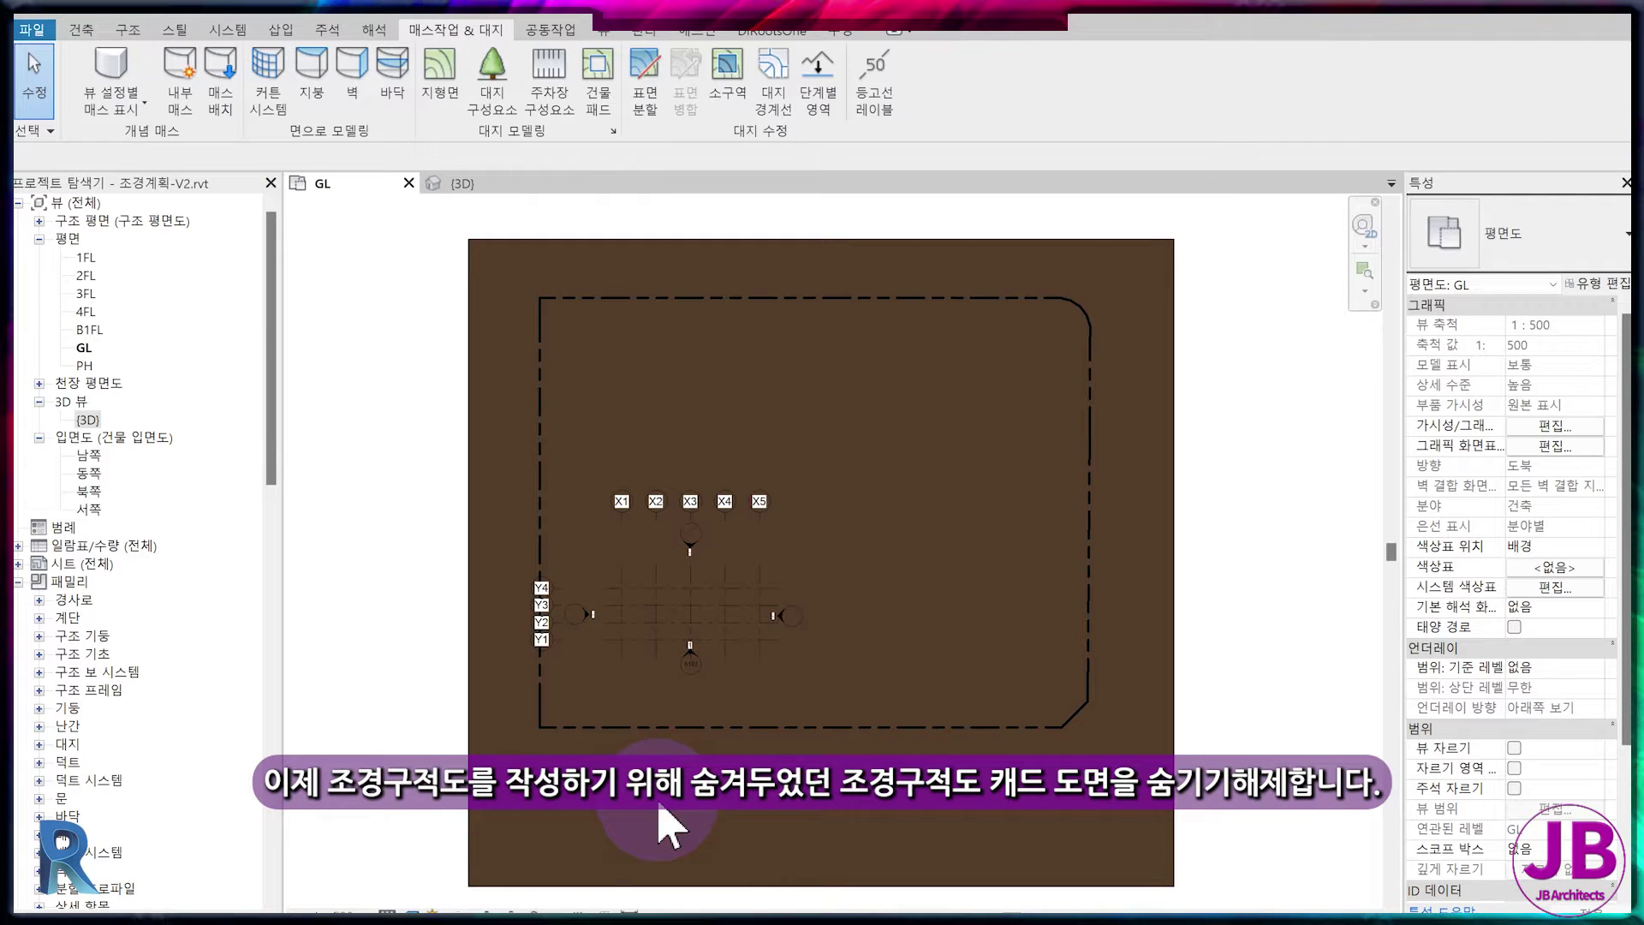
- Reveal the hidden elements in the GL plan, unhide the linked 조경구적도.dwg drawing, and leave the reveal mode
left_click(556, 913)
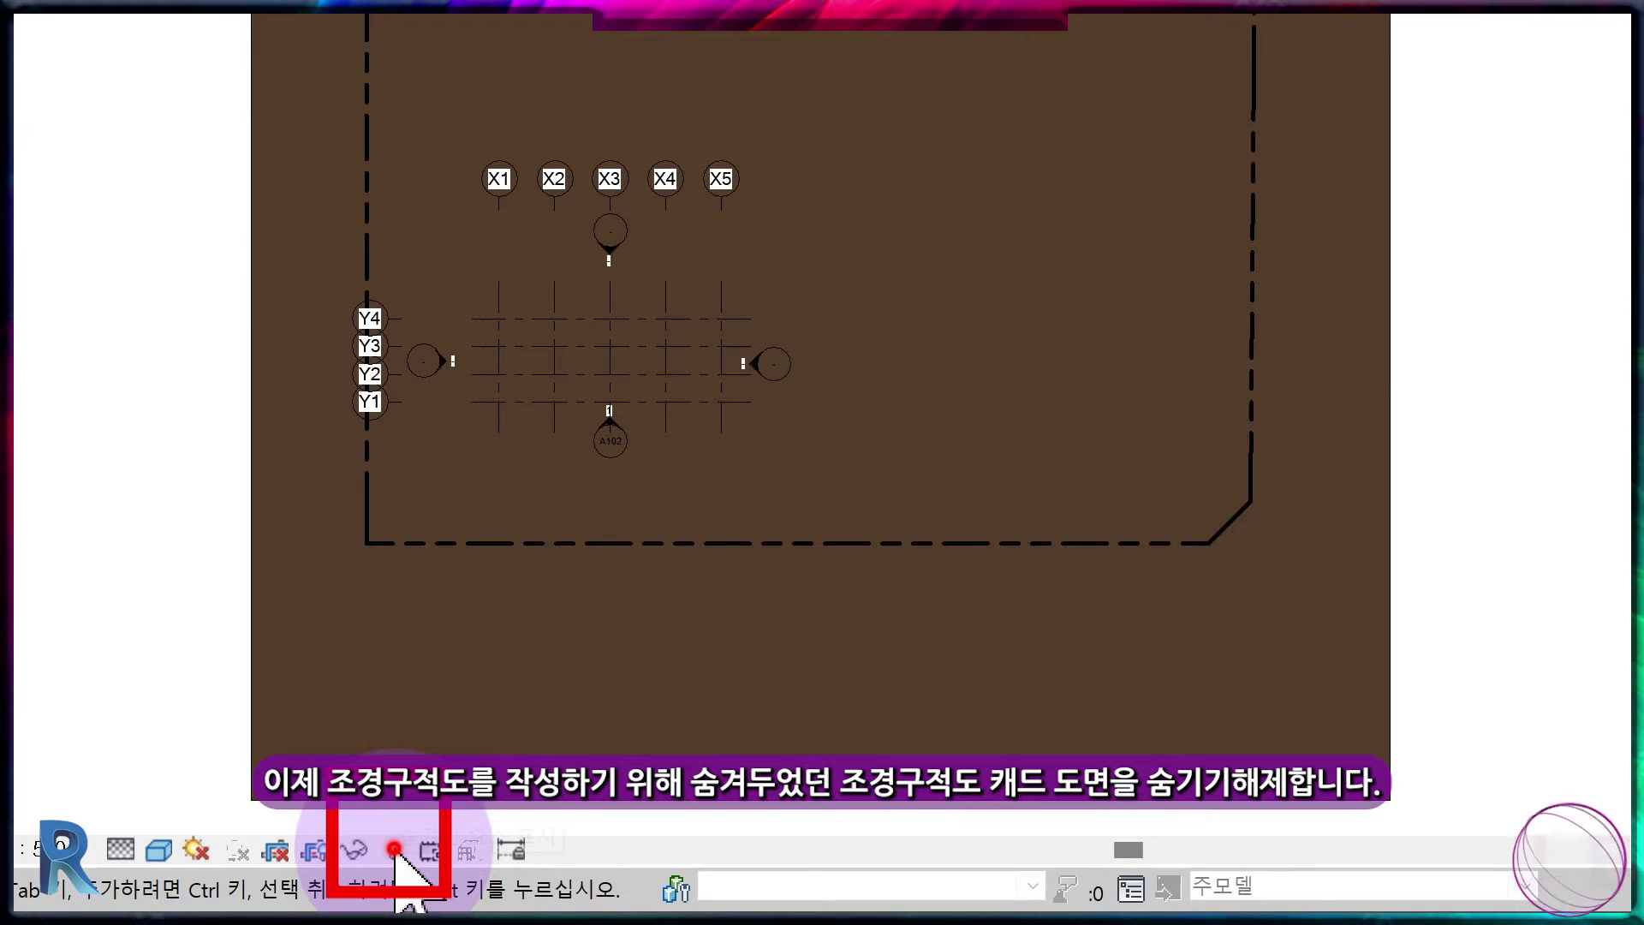
left_click(394, 850)
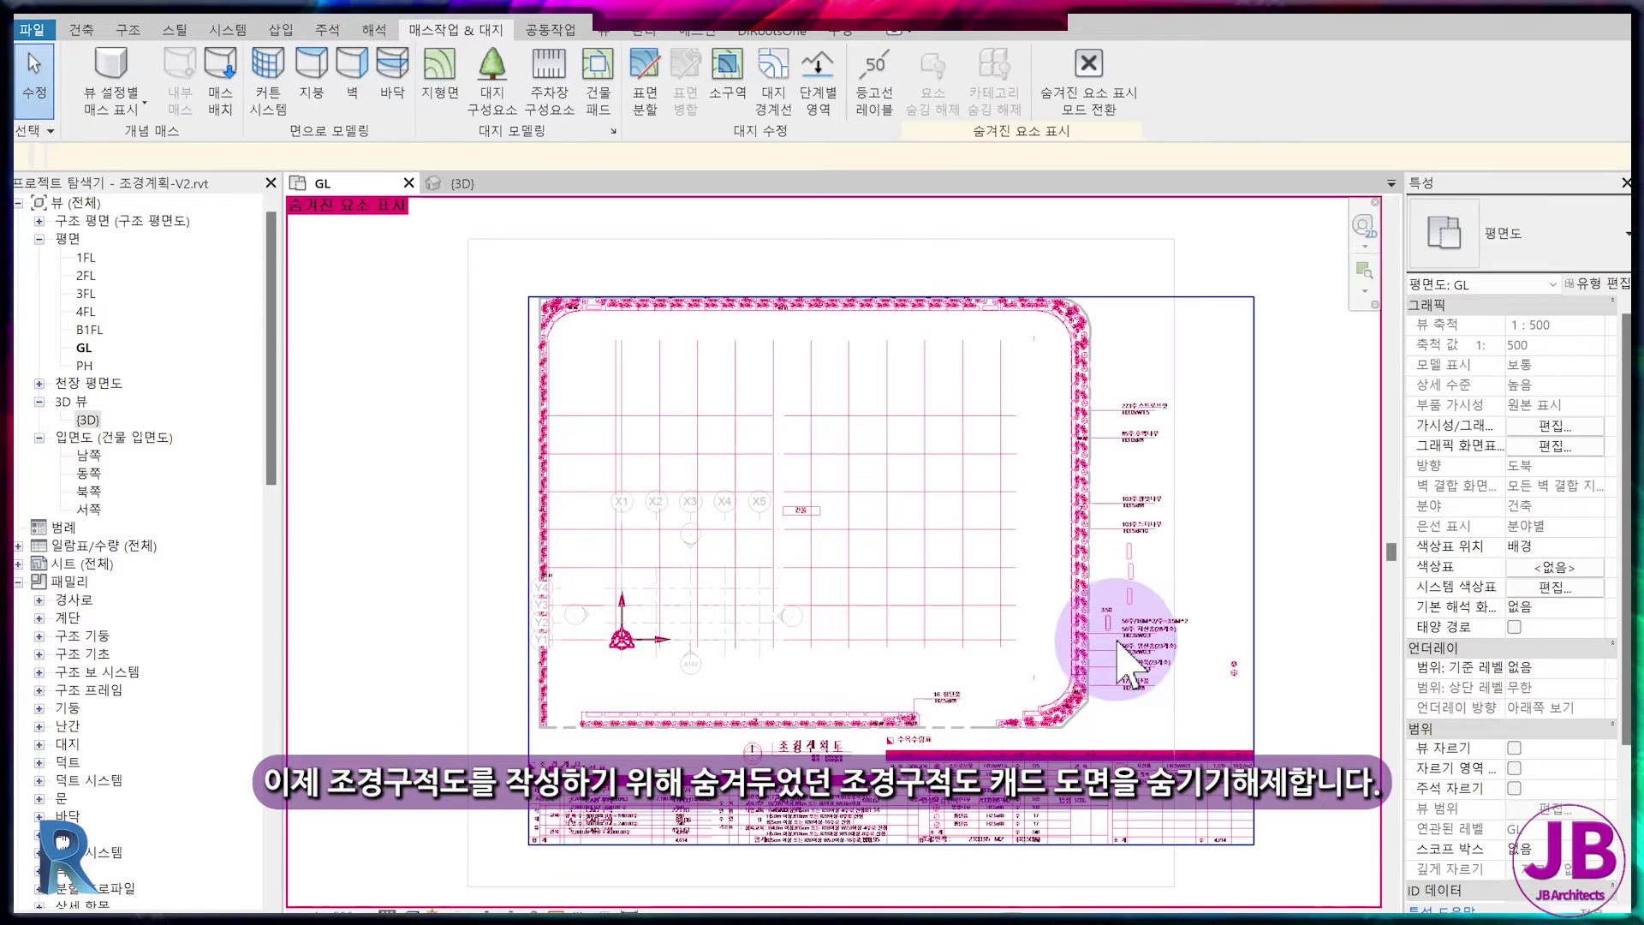
left_click(1117, 638)
key("Escape")
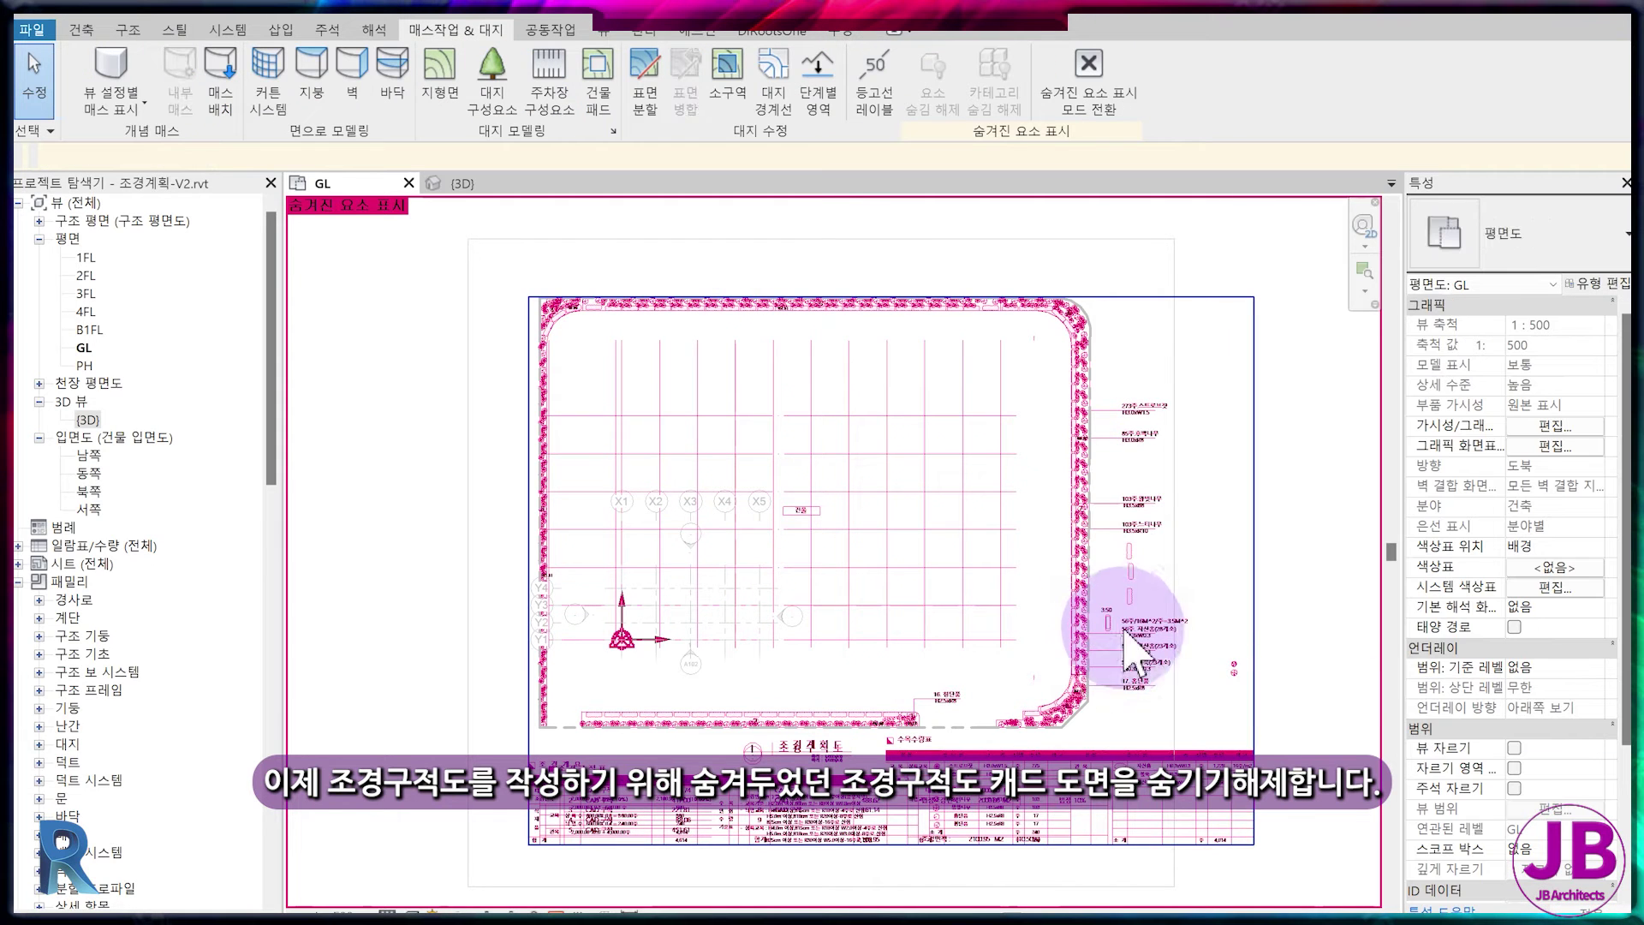
scroll(577, 719, "up", 3)
scroll(565, 693, "up", 2)
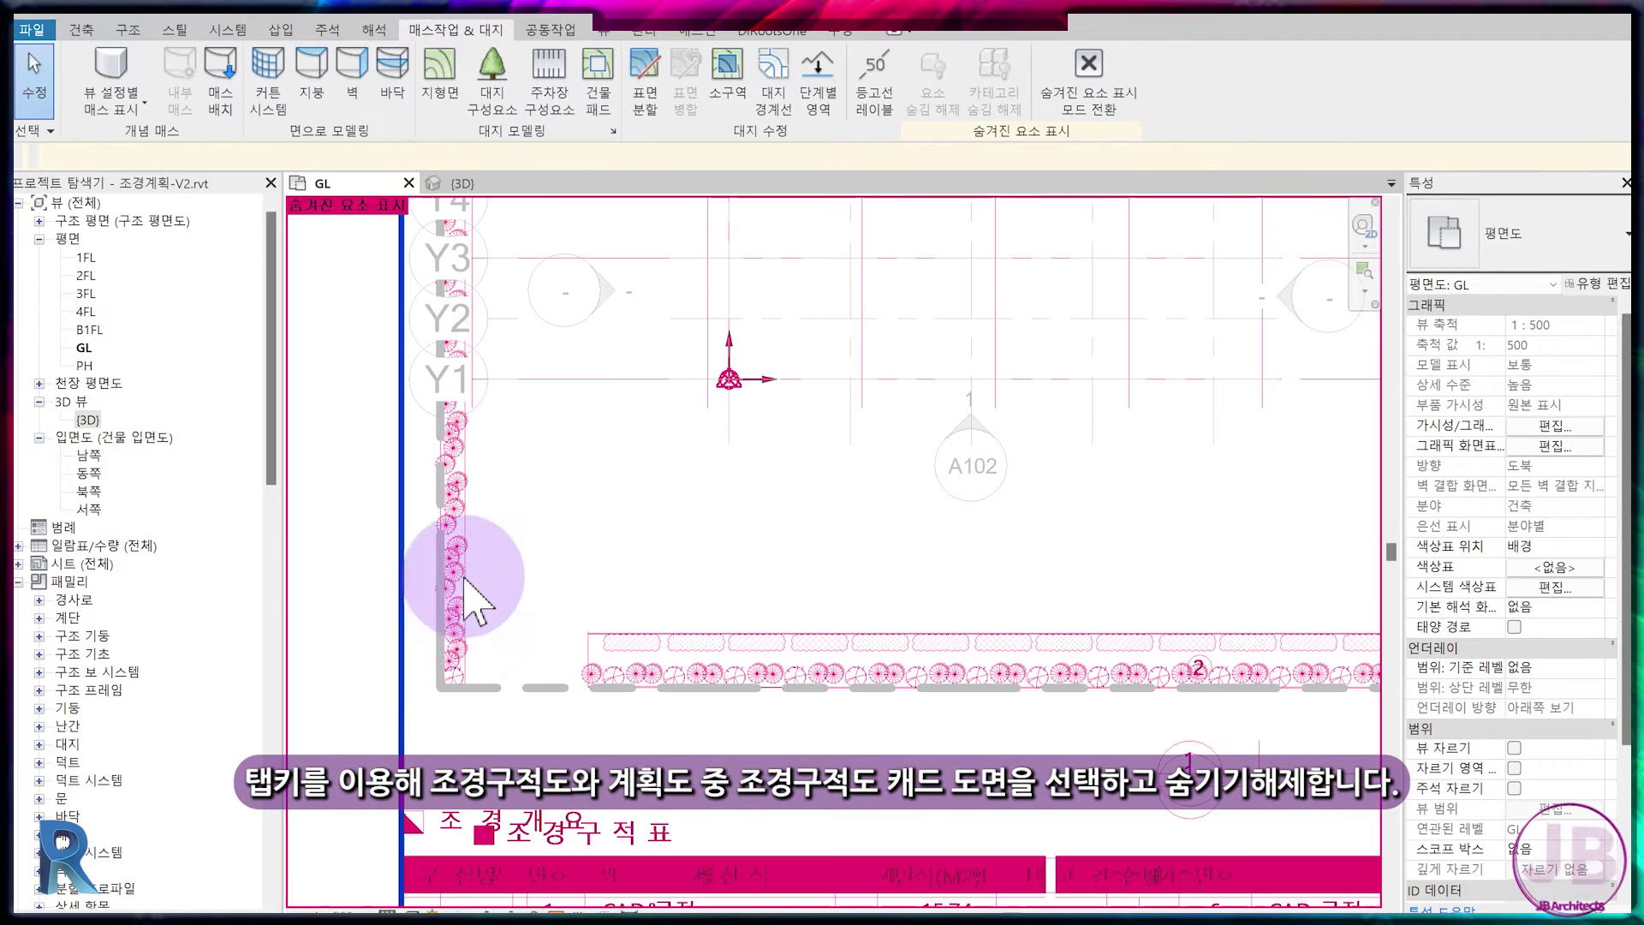
key("Tab")
left_click(470, 559)
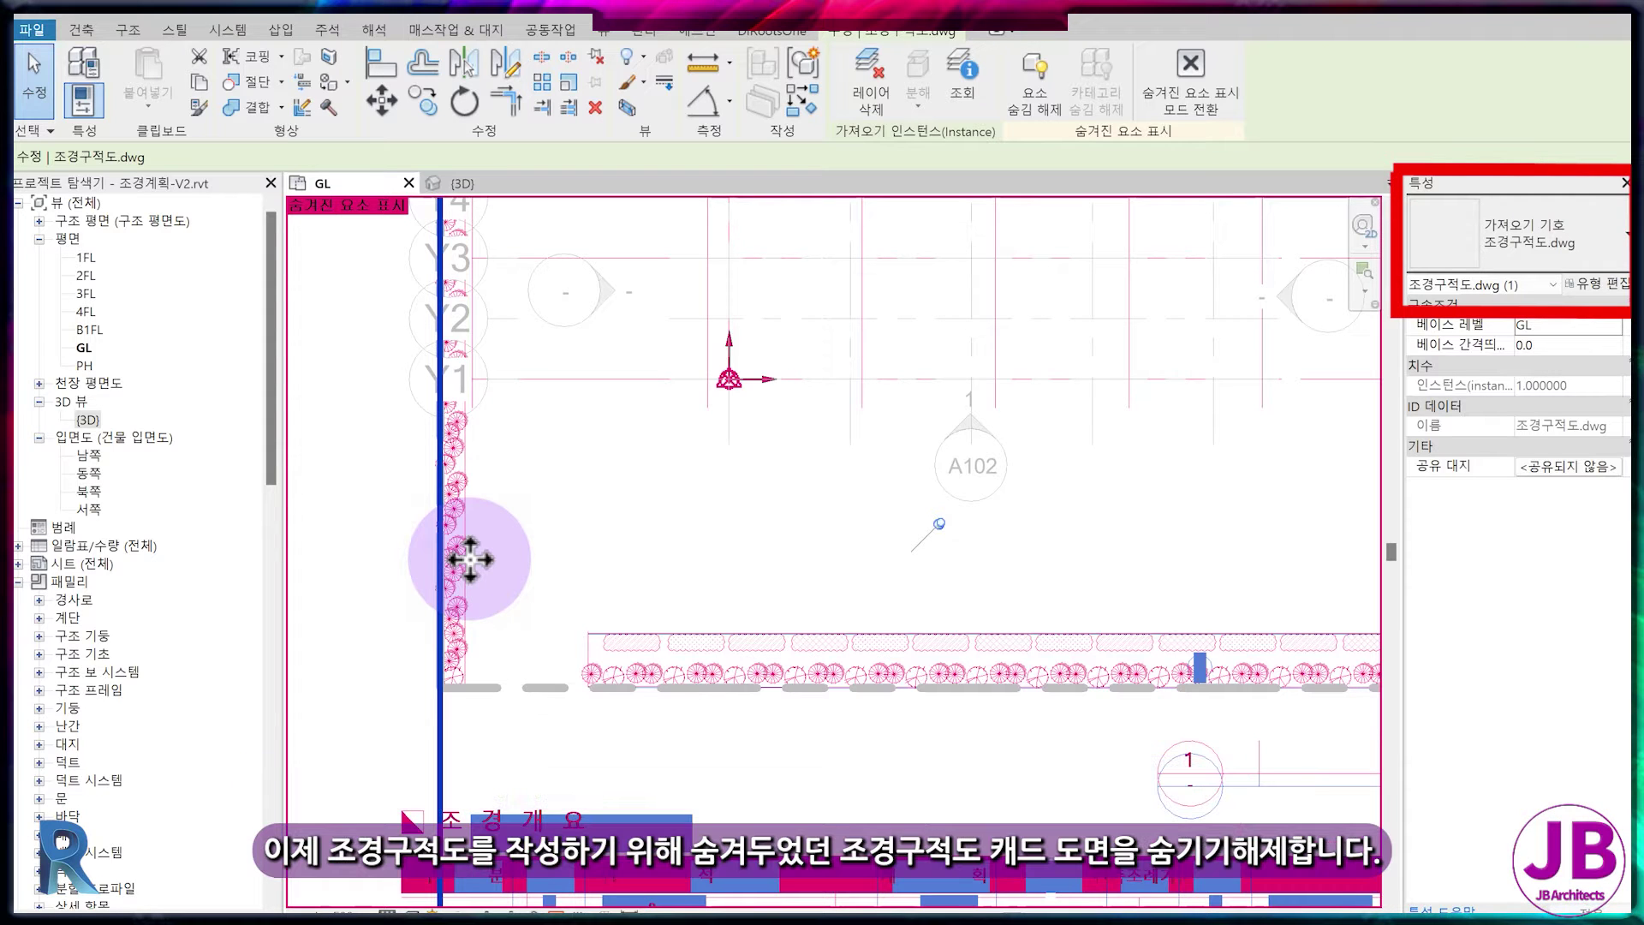
left_click(1046, 89)
left_click(1182, 88)
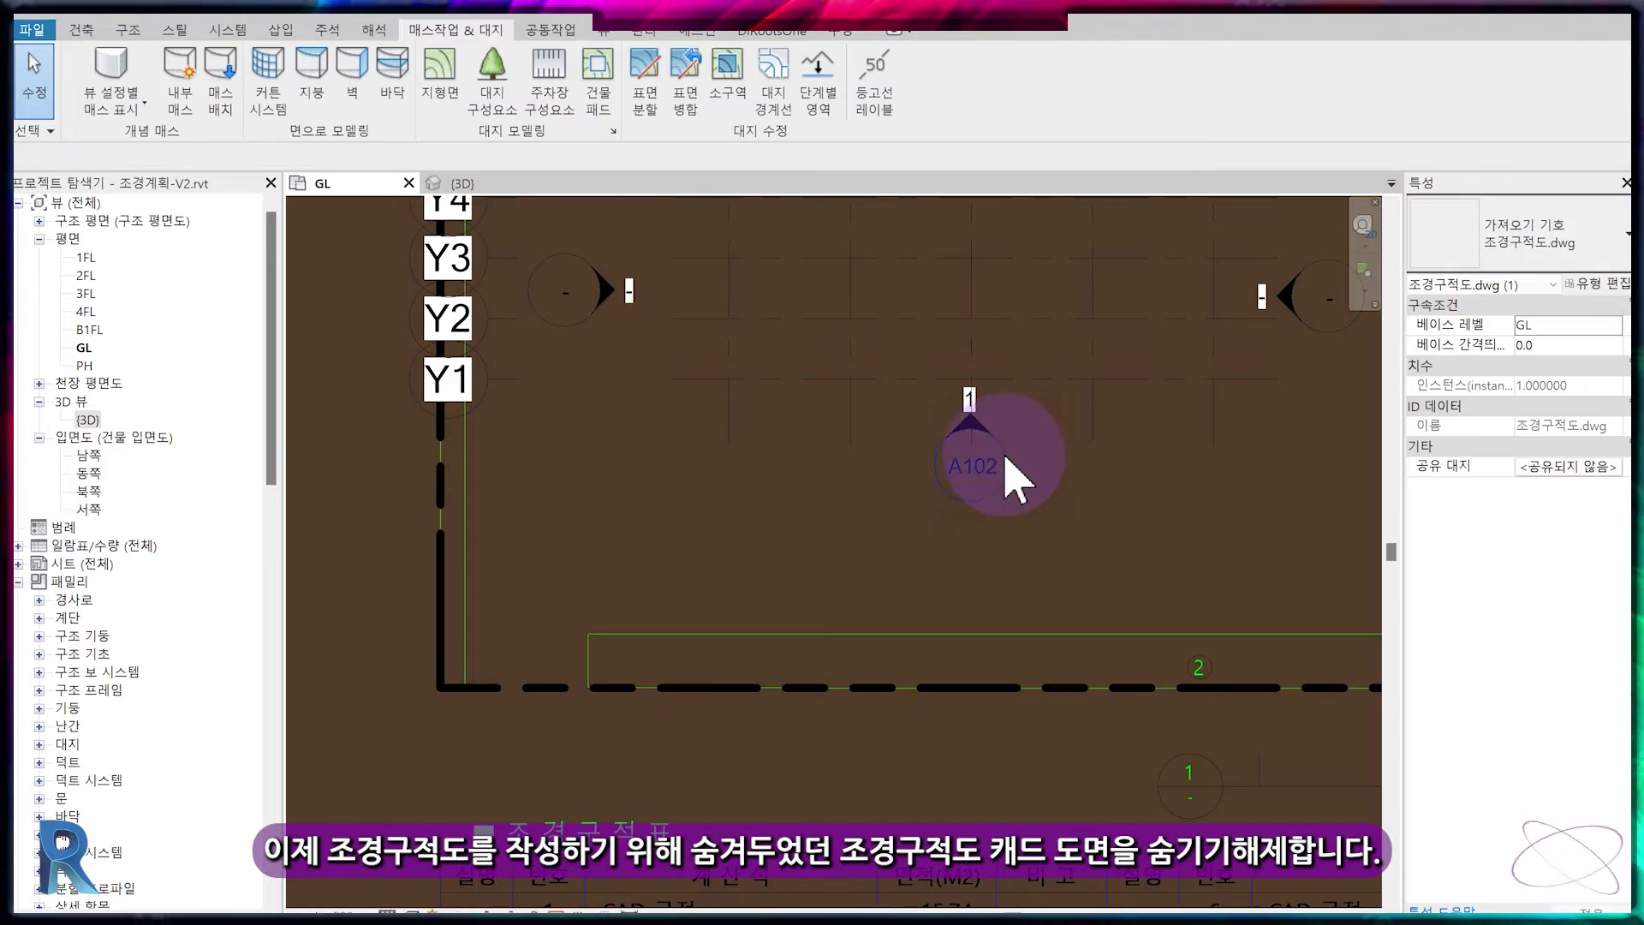
- Start a 소구역 subregion on the terrain and pick the inner landscape boundary lines and corner arcs from the linked CAD drawing
scroll(883, 593, "down", 5)
scroll(933, 569, "down", 1)
middle_click_drag(1004, 521, 929, 549)
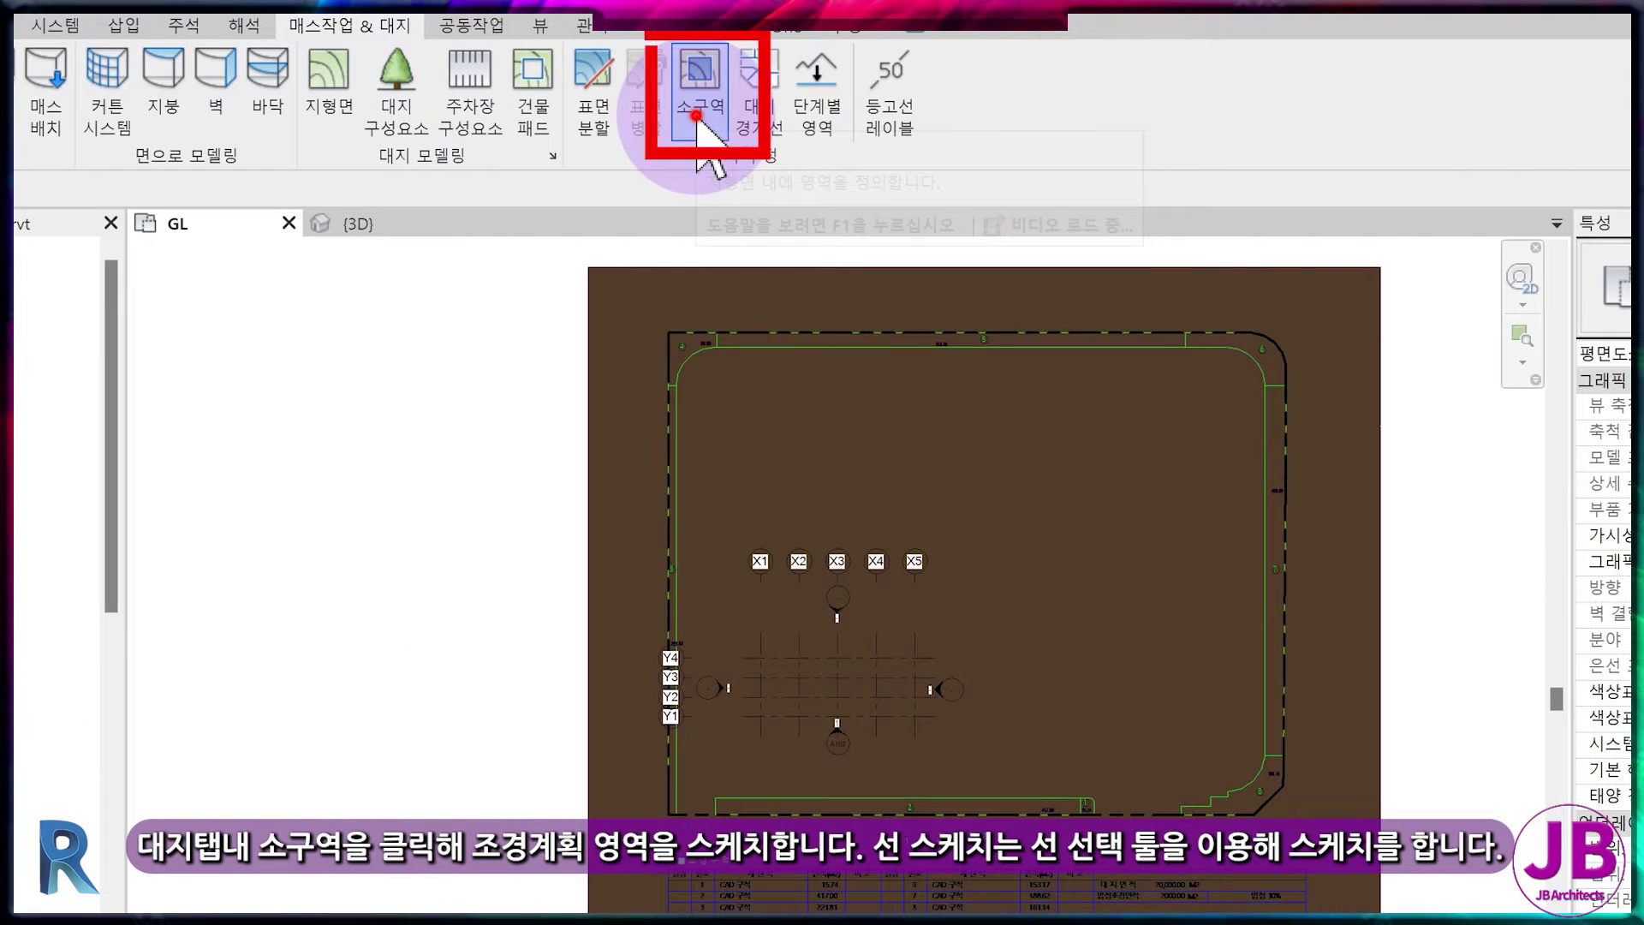
left_click(696, 120)
left_click(972, 122)
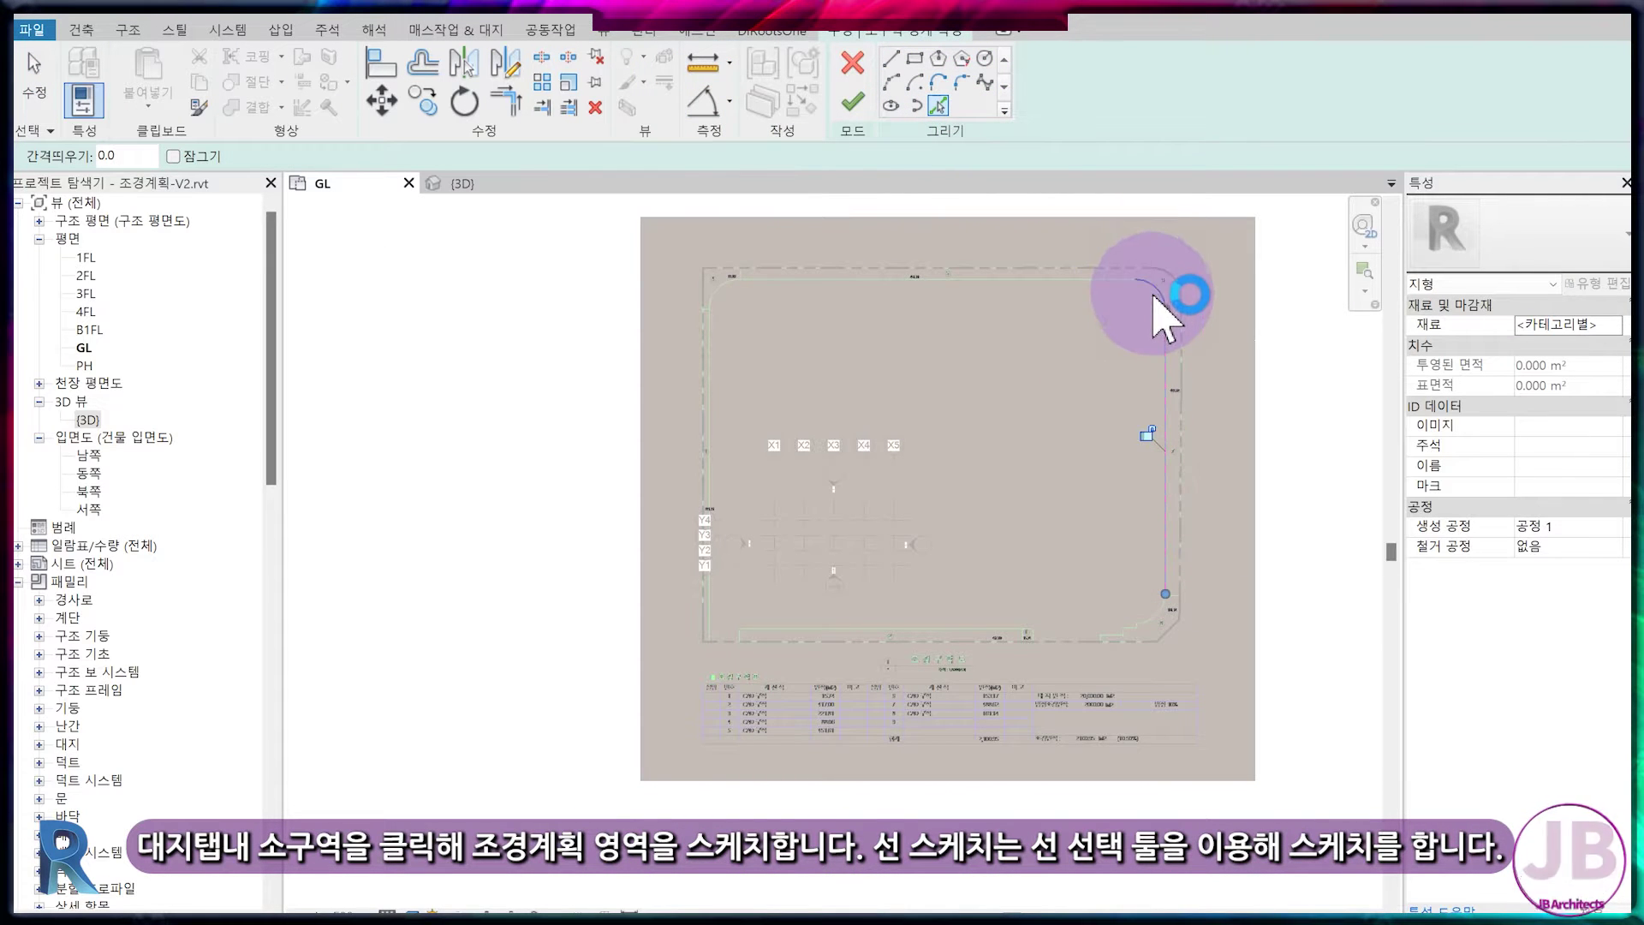
left_click(1104, 283)
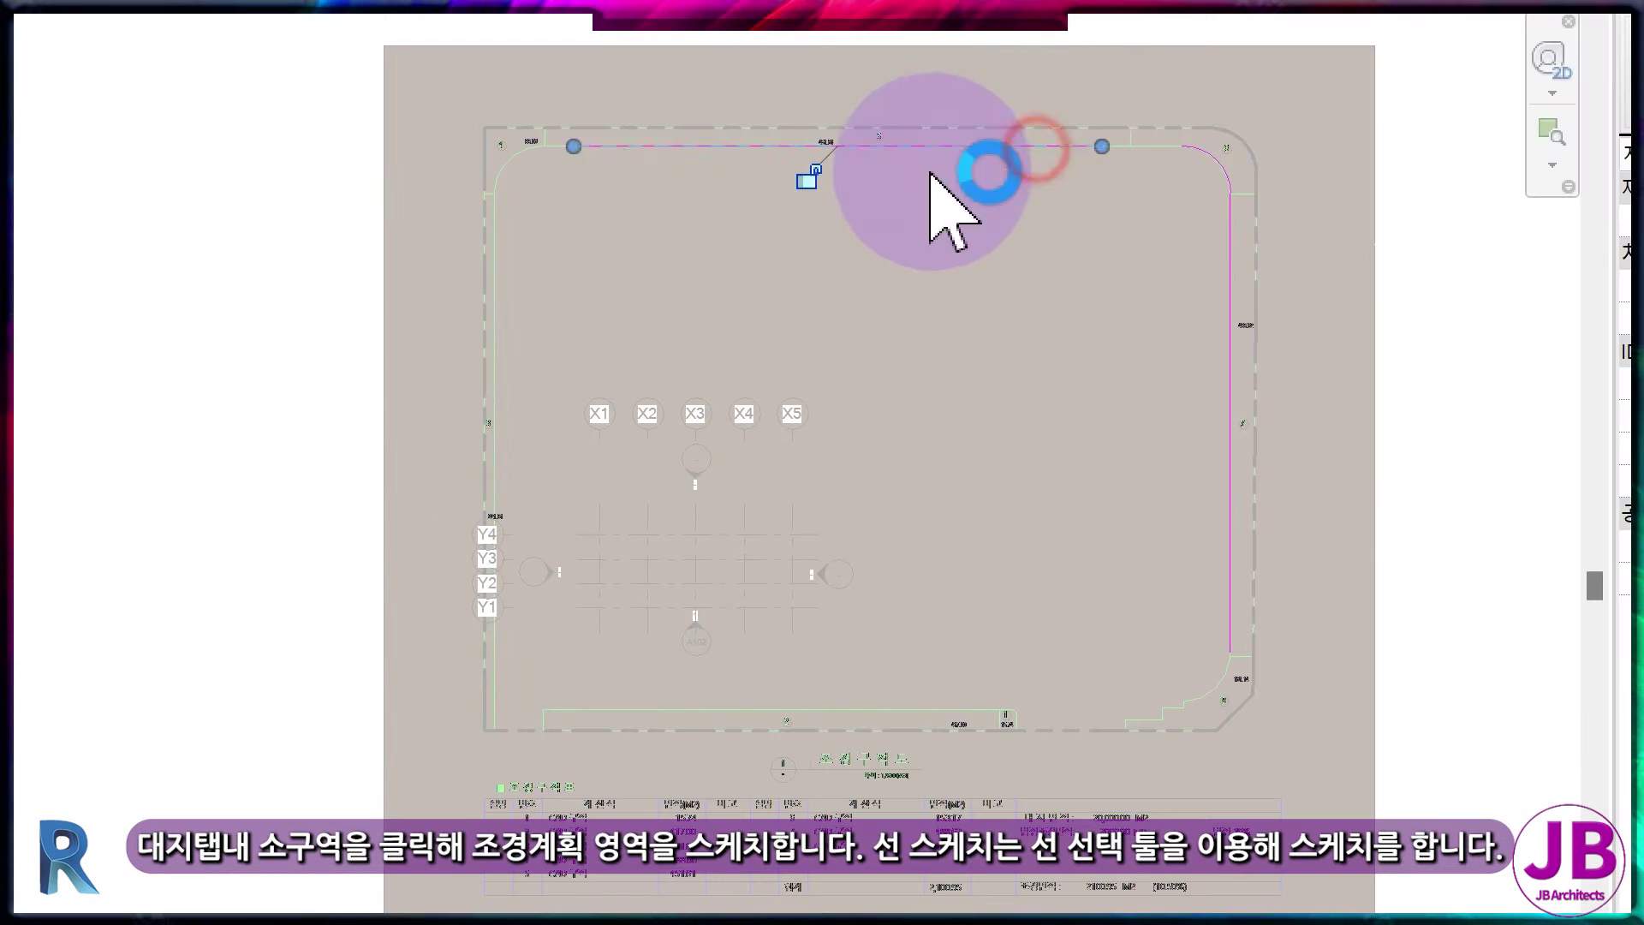
left_click(512, 163)
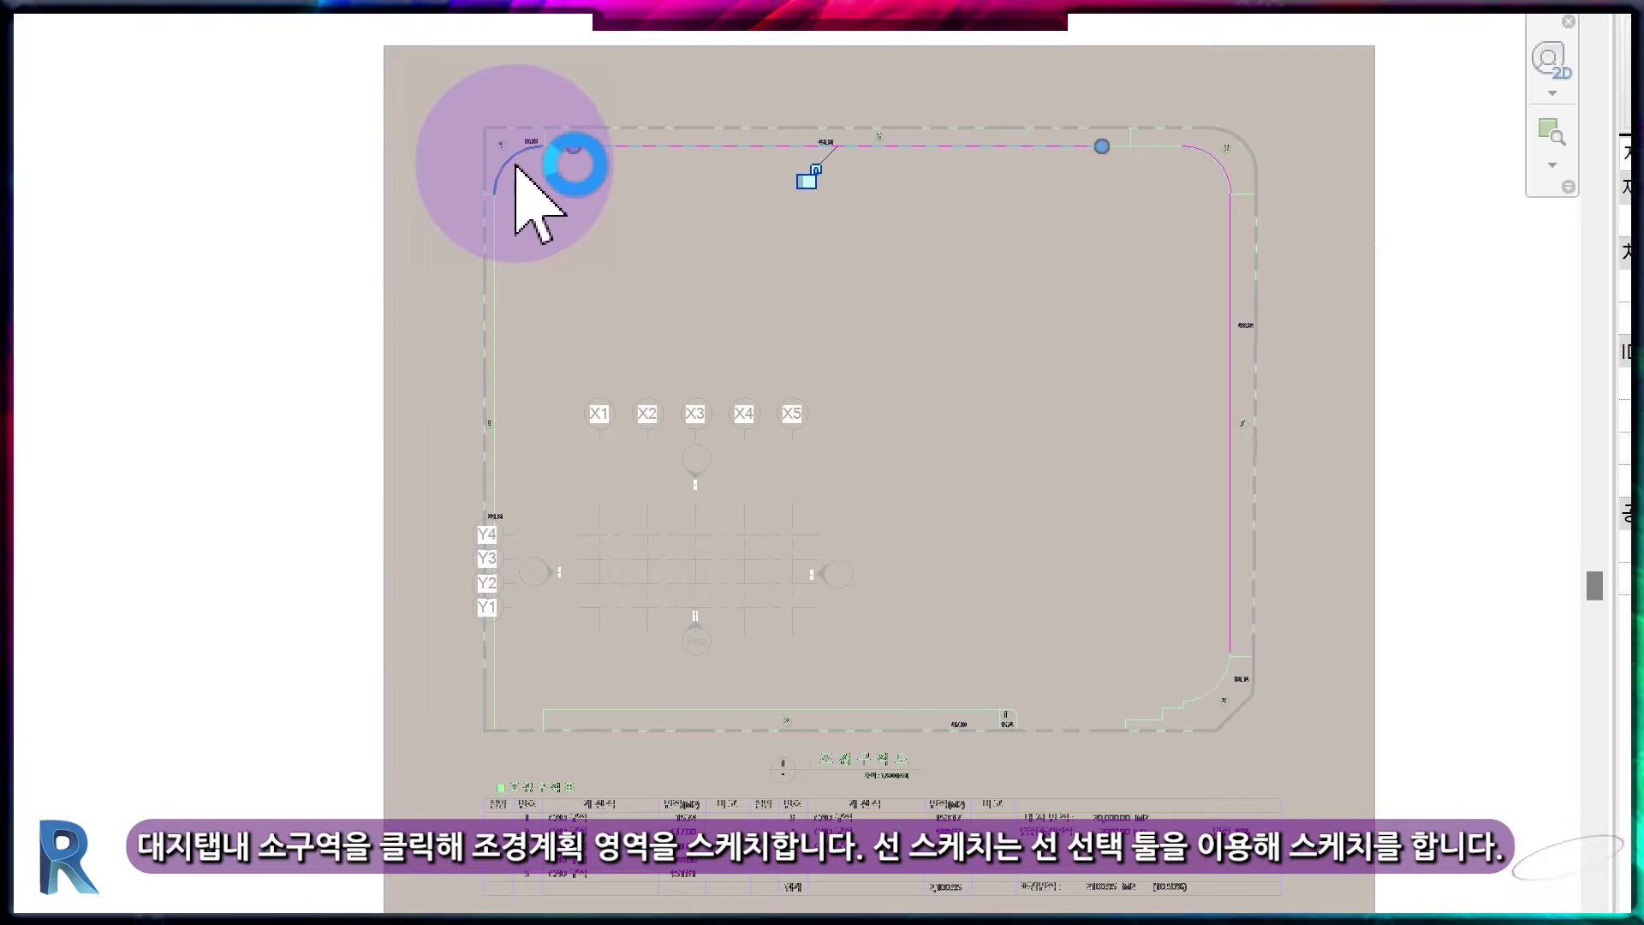
left_click(512, 323)
left_click(679, 709)
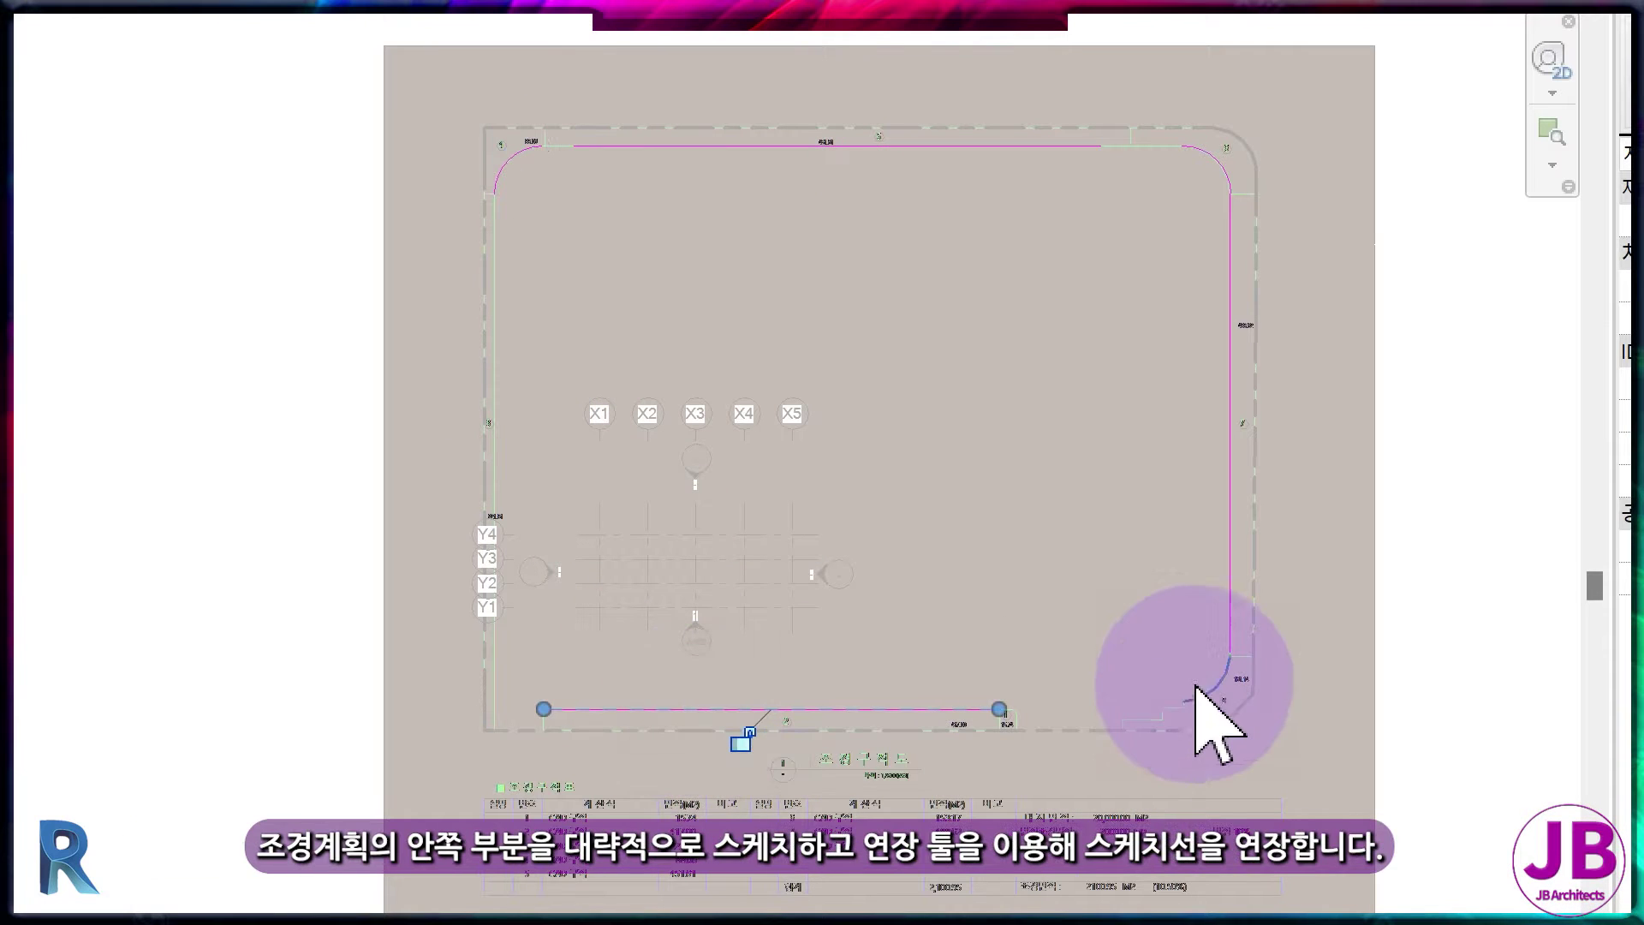
- Pick the outer property line segments on the east, north, west and south sides, plus the inner west line, as sketch lines
left_click(1264, 363)
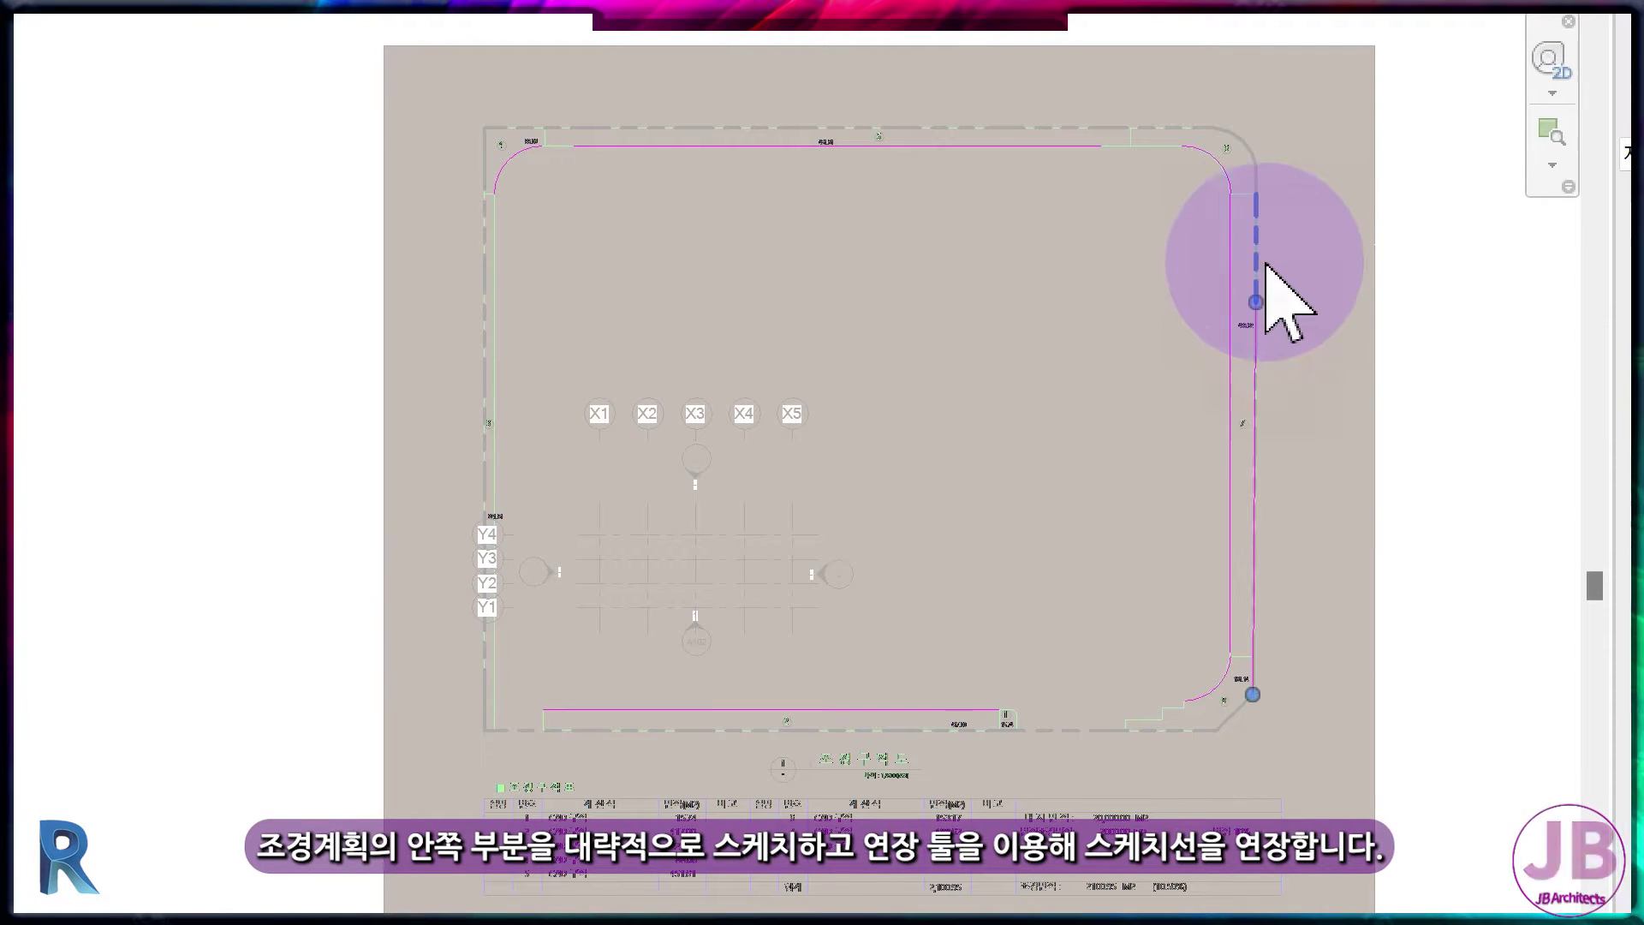
left_click(1262, 248)
left_click(1253, 163)
left_click(1082, 128)
left_click(480, 265)
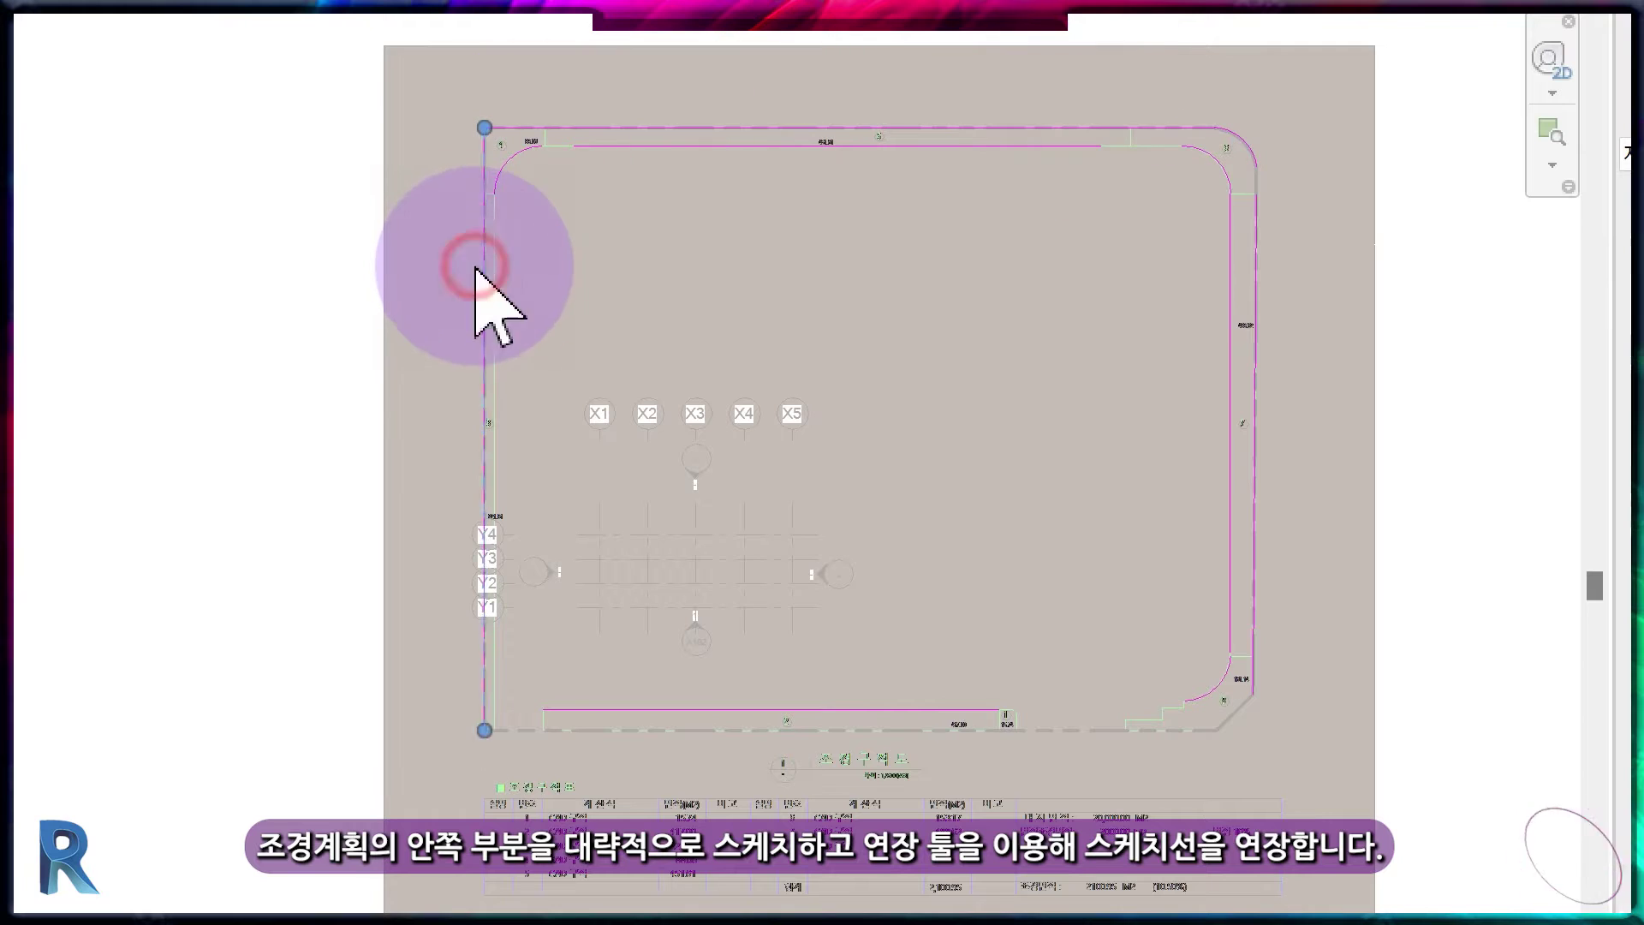
scroll(466, 713, "up", 2)
scroll(486, 715, "up", 6)
left_click(535, 554)
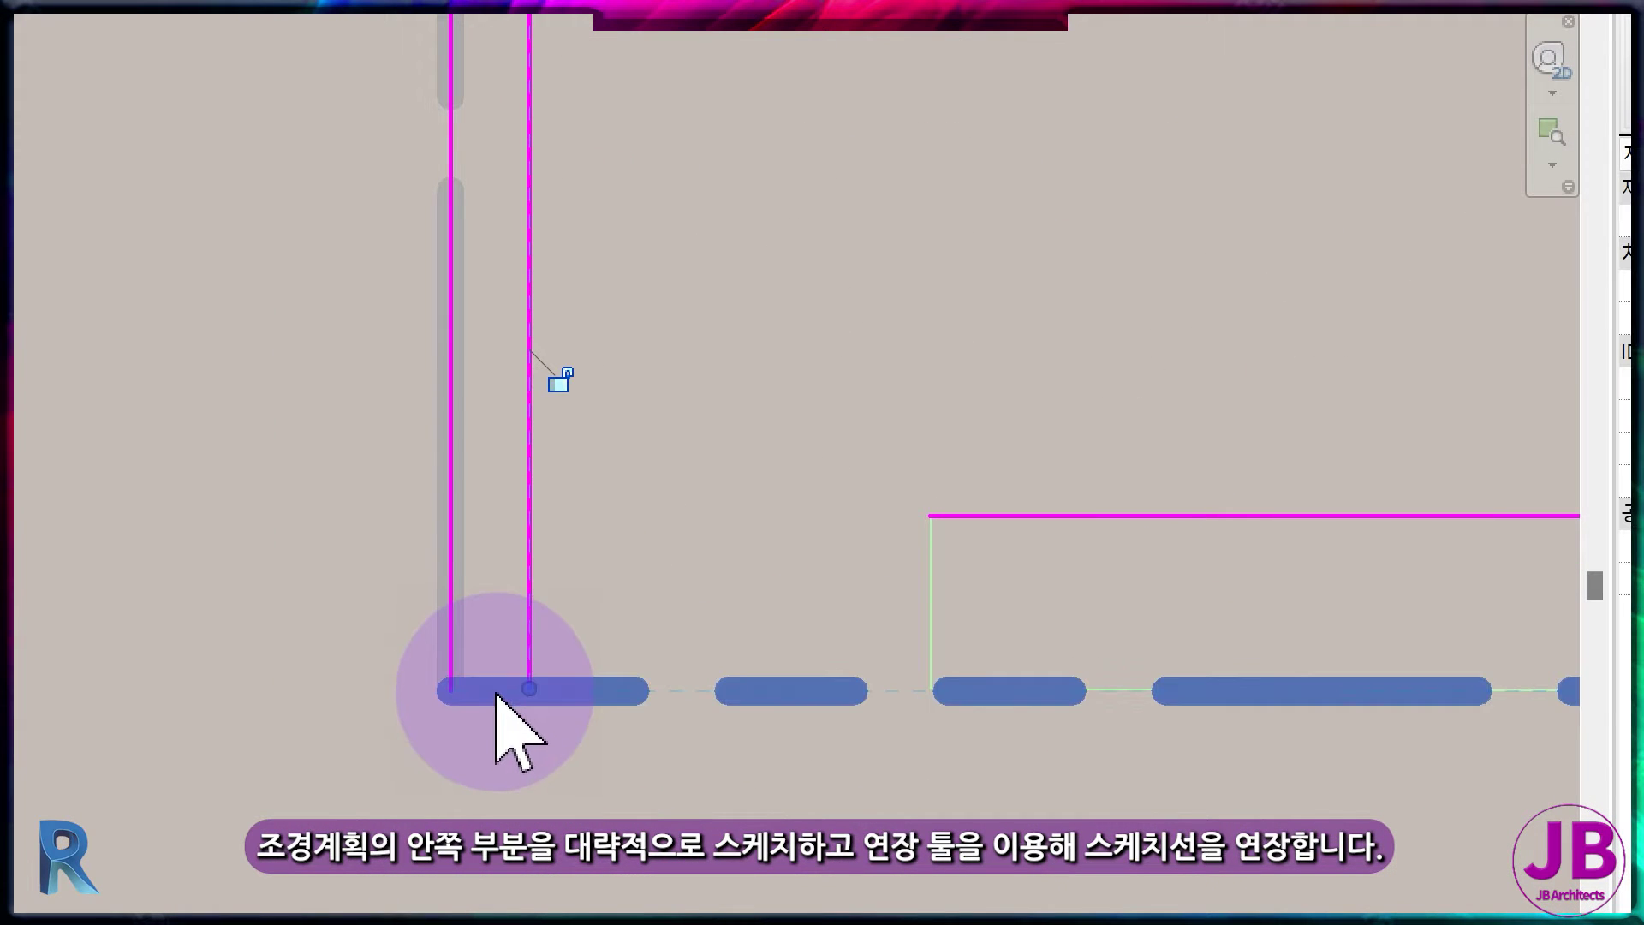
left_click(500, 697)
- Pick the end lines and rounded corner of the planting strip along the south boundary to outline both of its ends
scroll(525, 719, "down", 2)
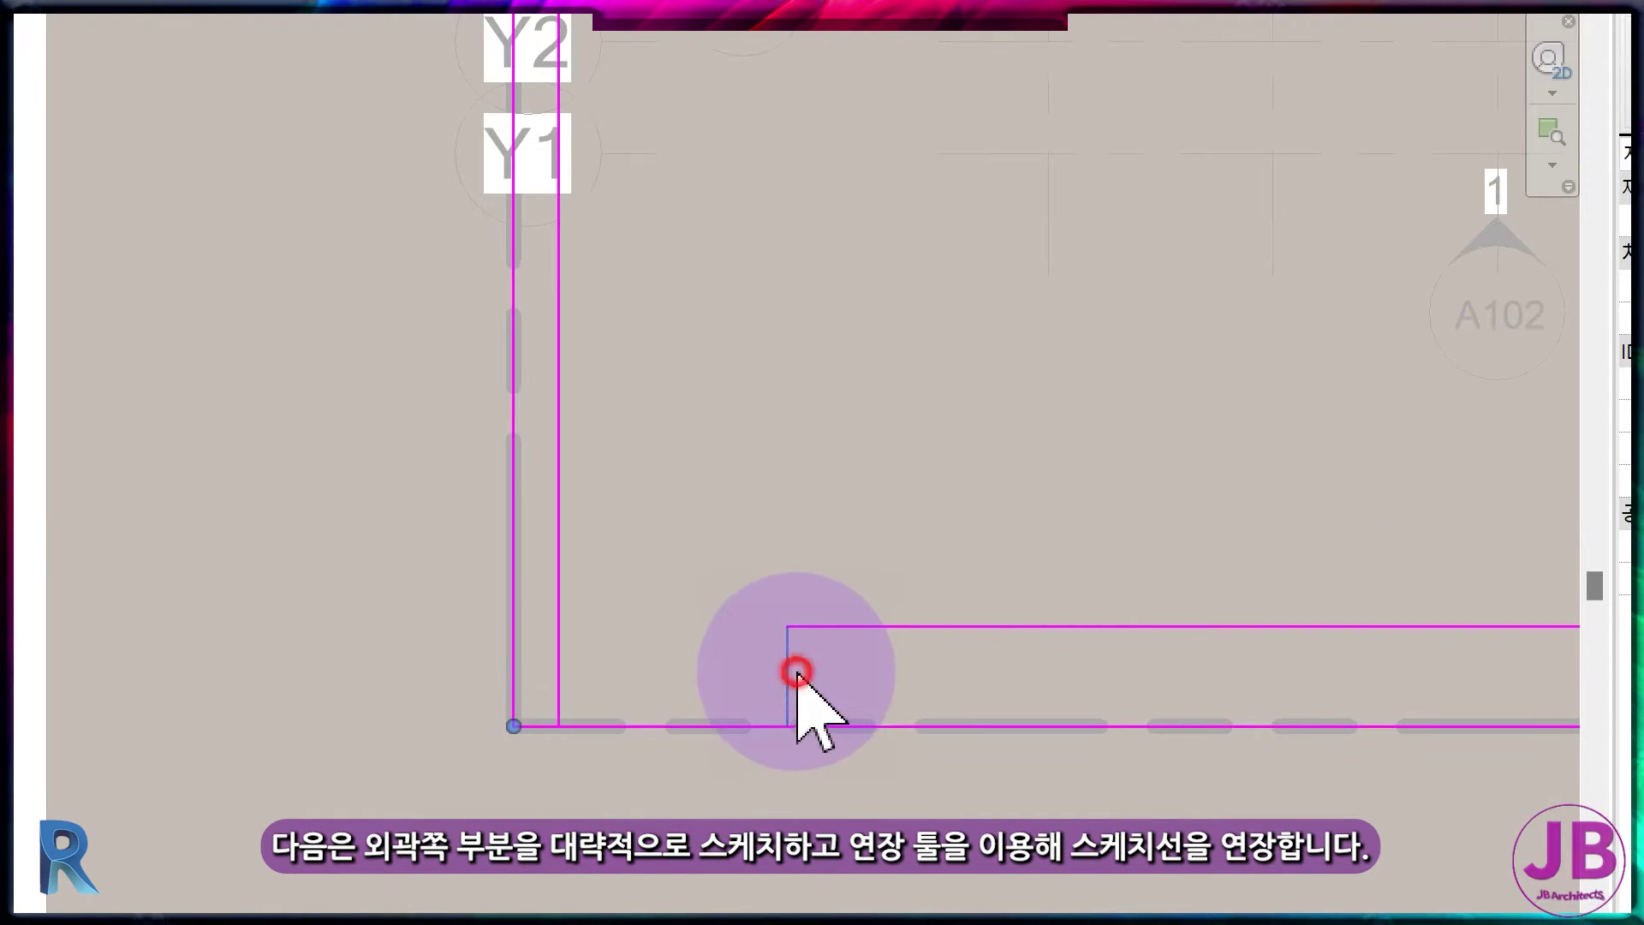
left_click(789, 671)
scroll(785, 552, "down", 3)
middle_click_drag(854, 592, 352, 558)
middle_click_drag(1284, 634, 767, 578)
scroll(853, 550, "up", 5)
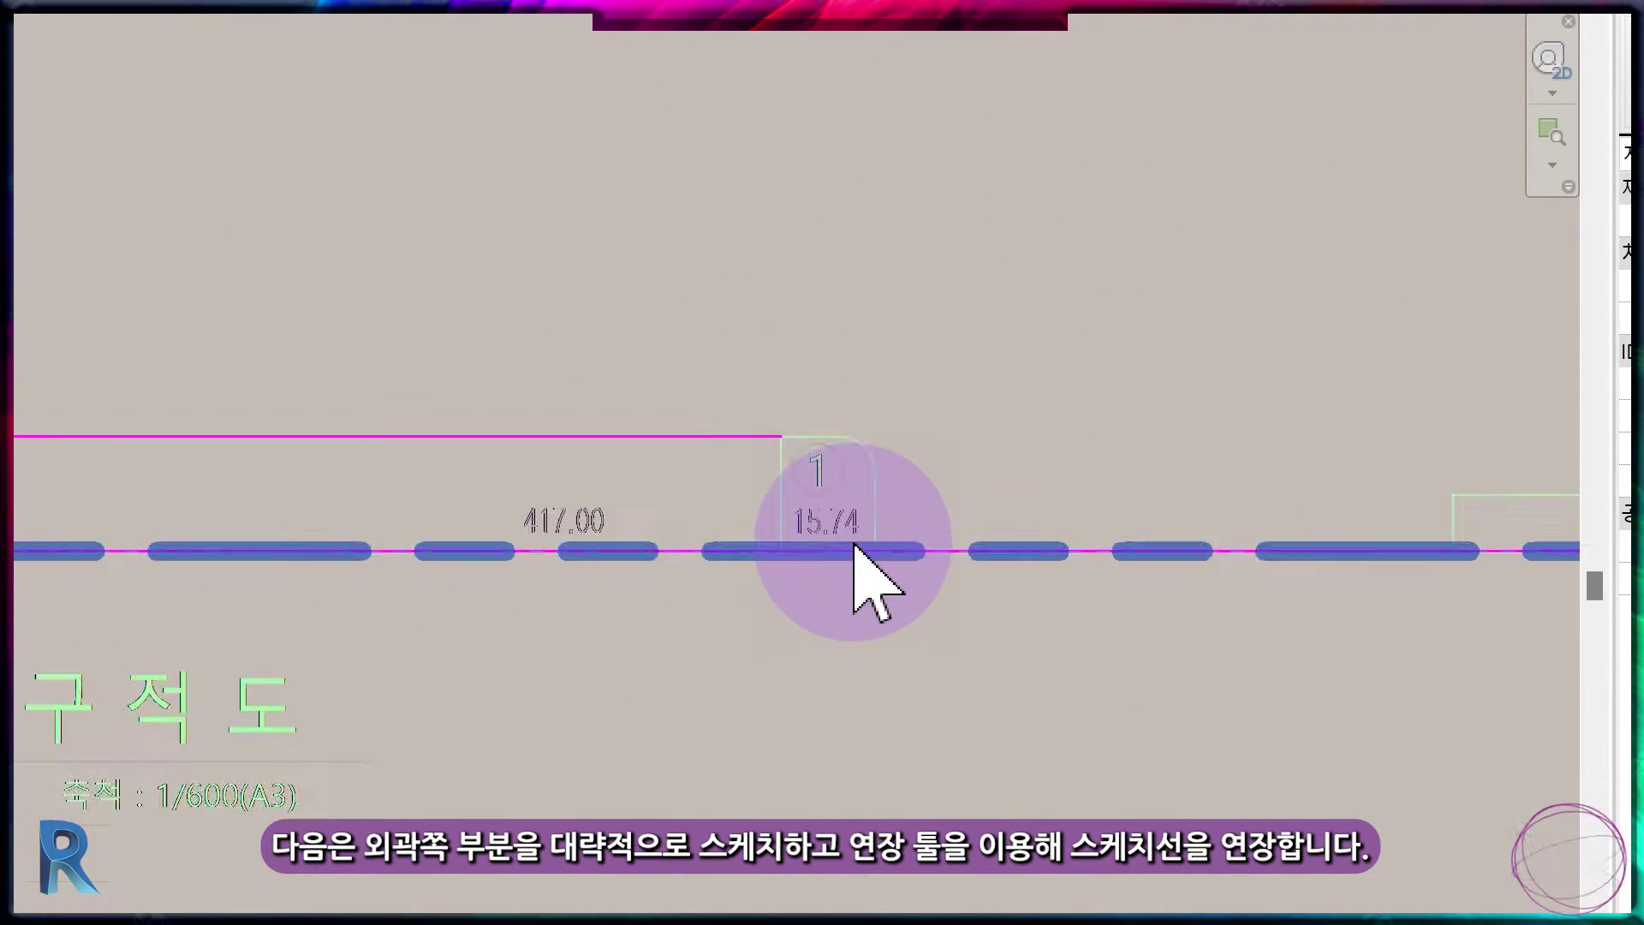
left_click(823, 390)
left_click(867, 407)
left_click(888, 497)
- Pick the stepped CAD lines that connect the south boundary with the inner arc at the southeast corner
middle_click_drag(1256, 596, 503, 608)
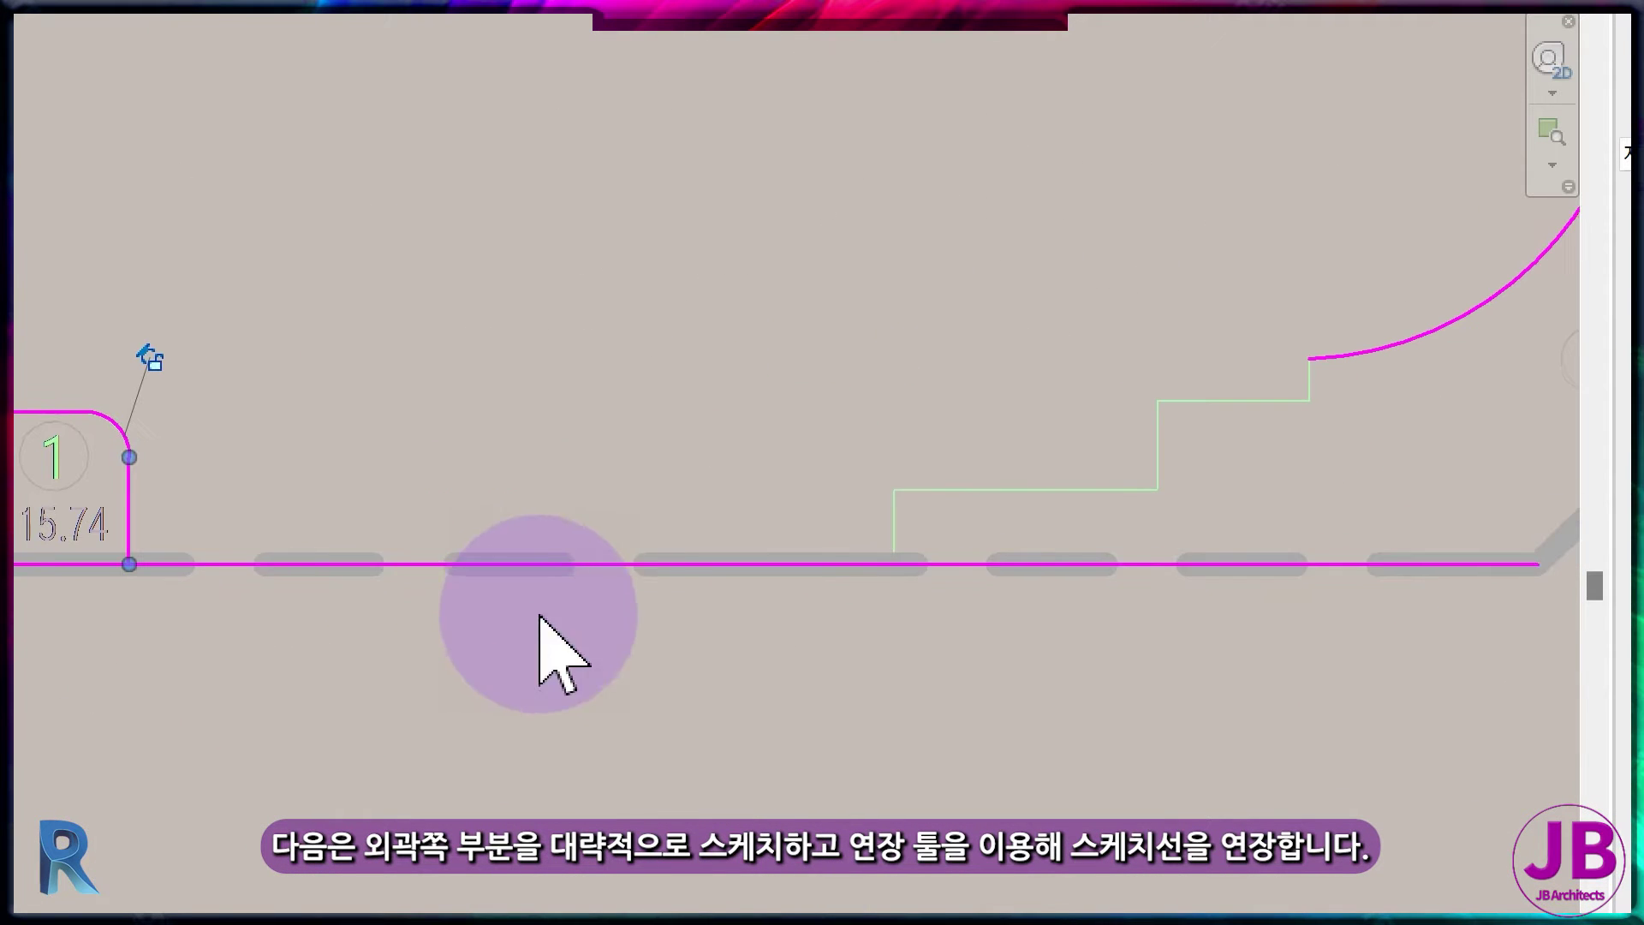
left_click(893, 526)
left_click(1070, 489)
left_click(1157, 445)
left_click(1232, 400)
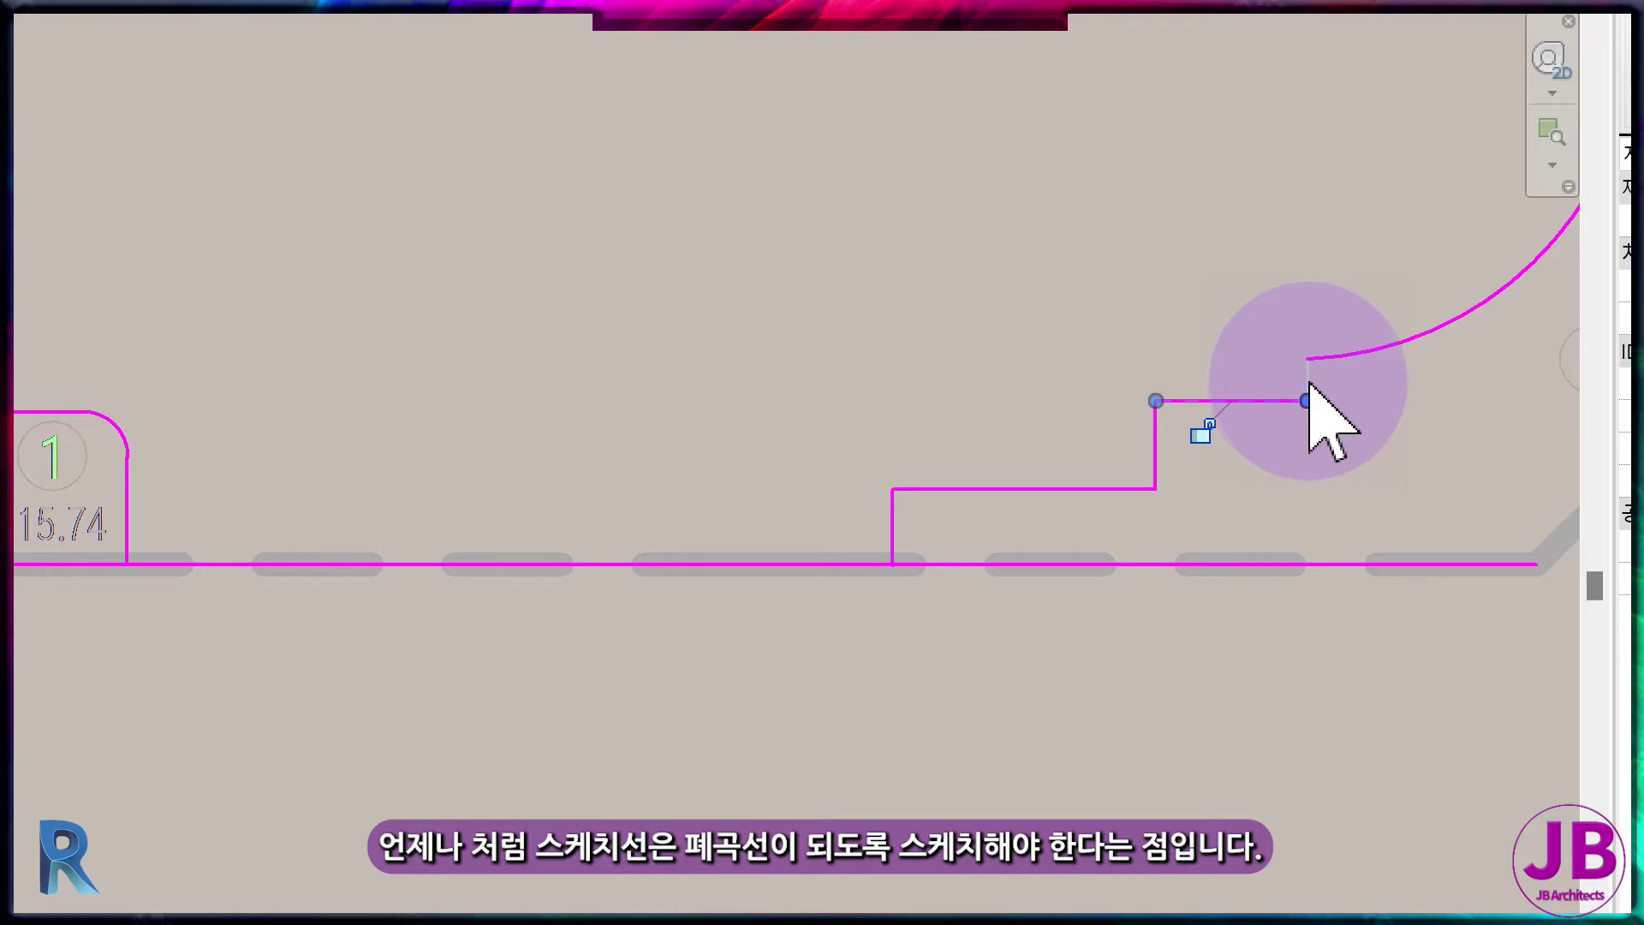
left_click(1309, 382)
- Pick the missing inner line segments along the north edge beside the northeast corner arc
scroll(1182, 433, "down", 5)
scroll(1222, 514, "up", 6)
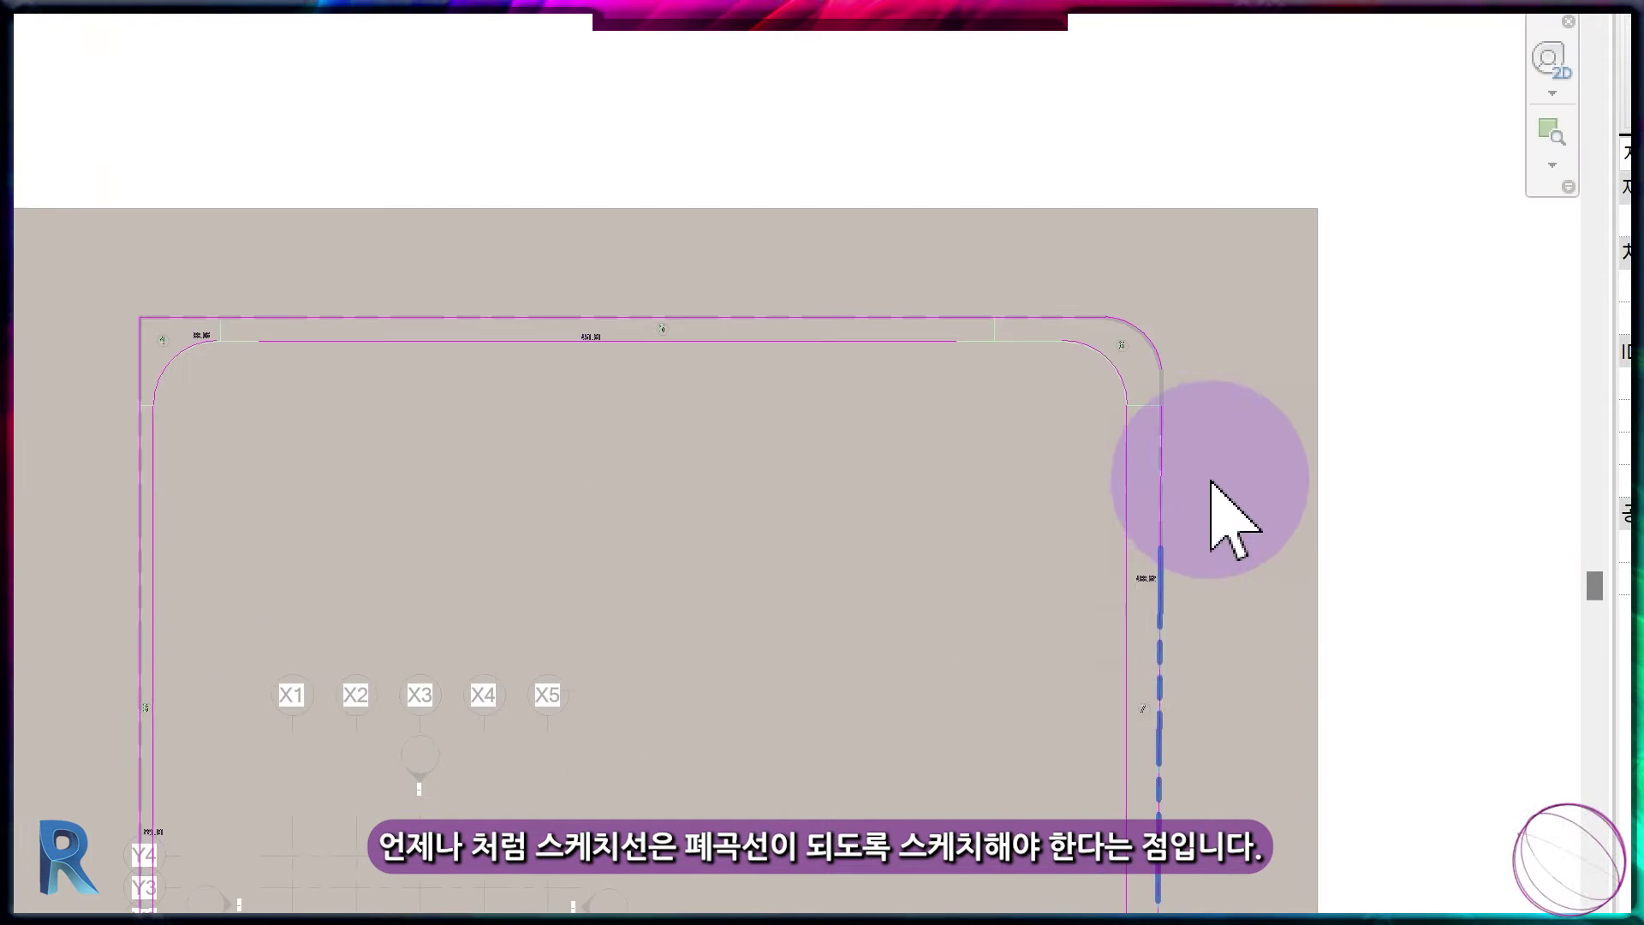
left_click(1104, 332)
left_click(724, 216)
left_click(649, 213)
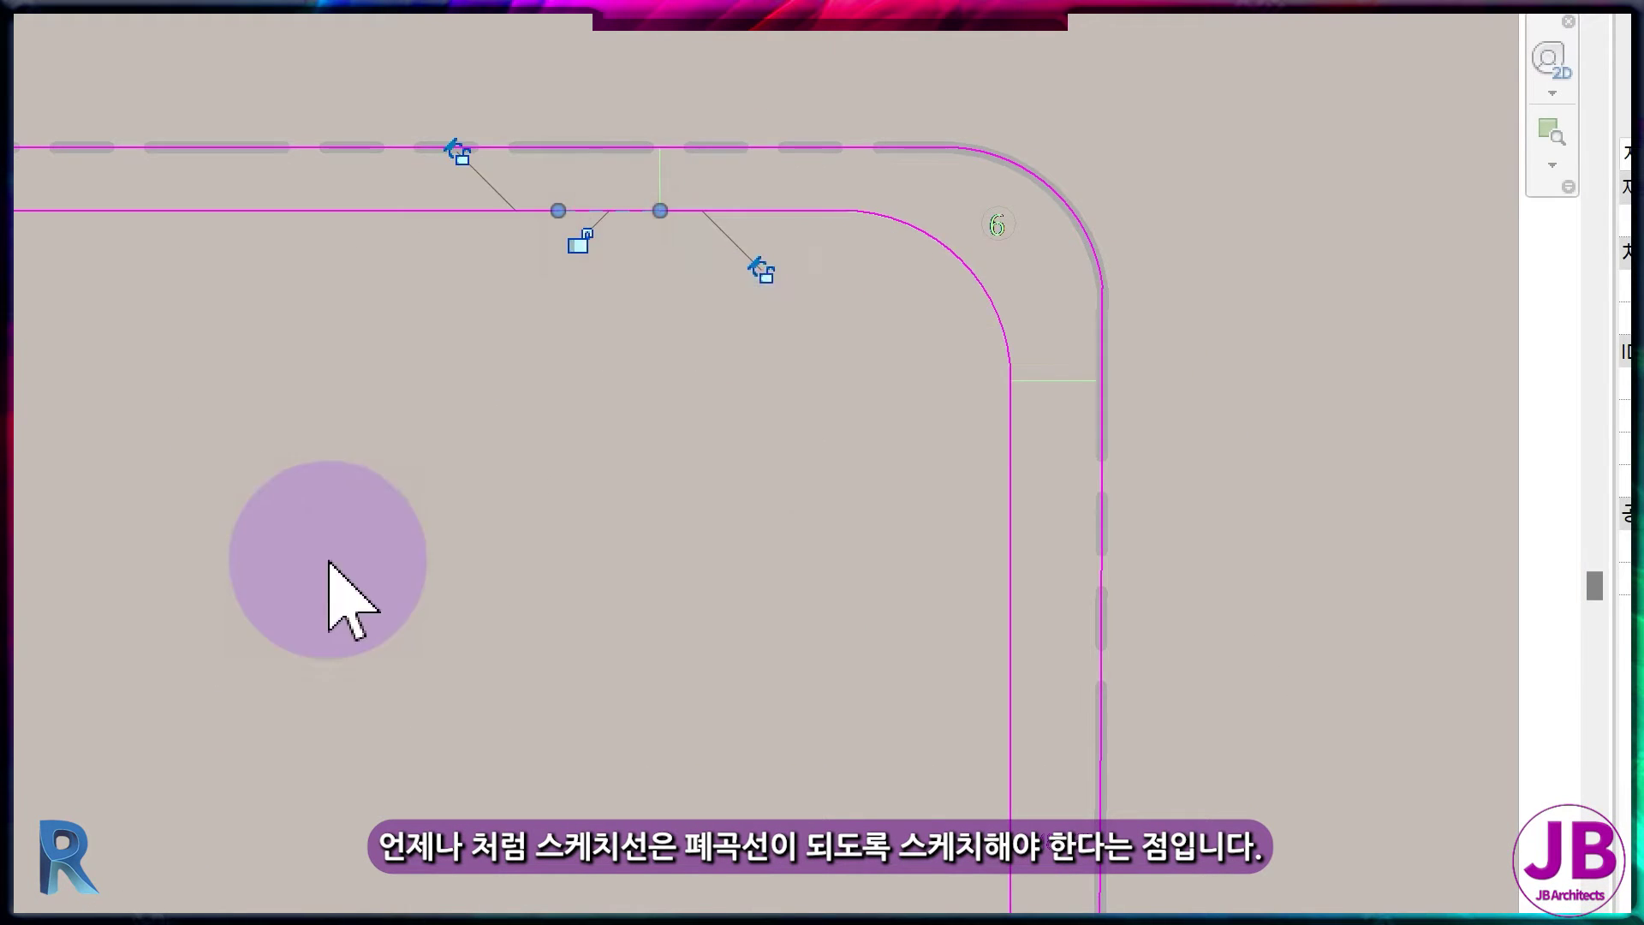
- Split the south boundary line at the openings on both sides of the planting strip and trim it to the adjoining edges
scroll(881, 498, "down", 6)
scroll(462, 479, "up", 5)
scroll(322, 264, "up", 5)
scroll(477, 422, "down", 4)
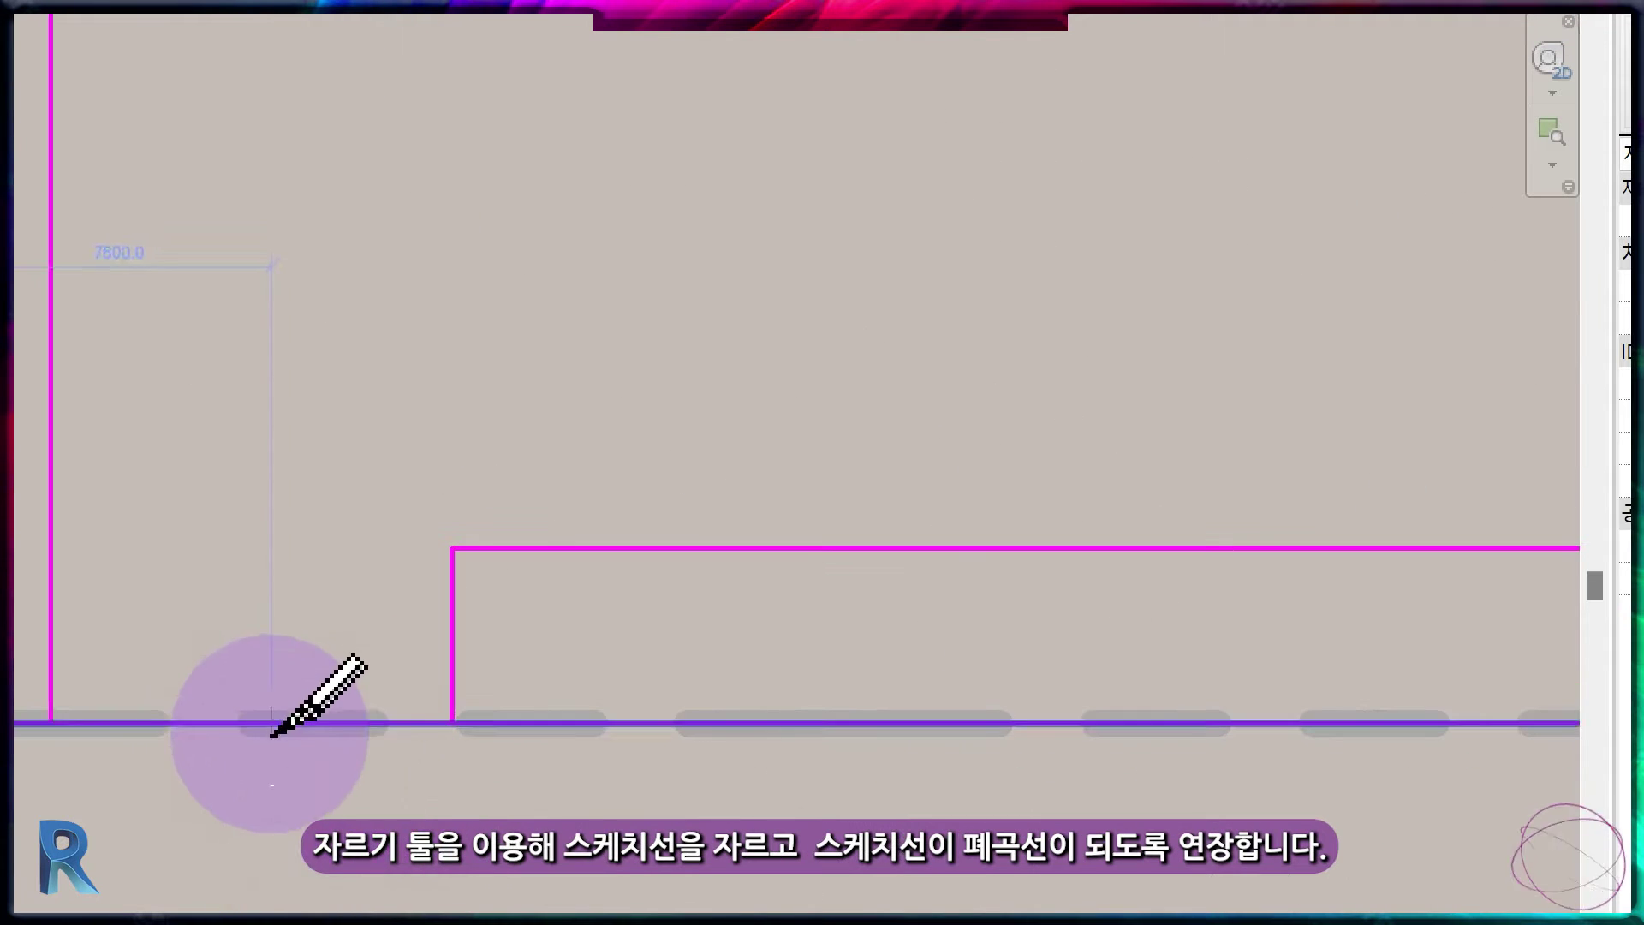
key("t")
key("r")
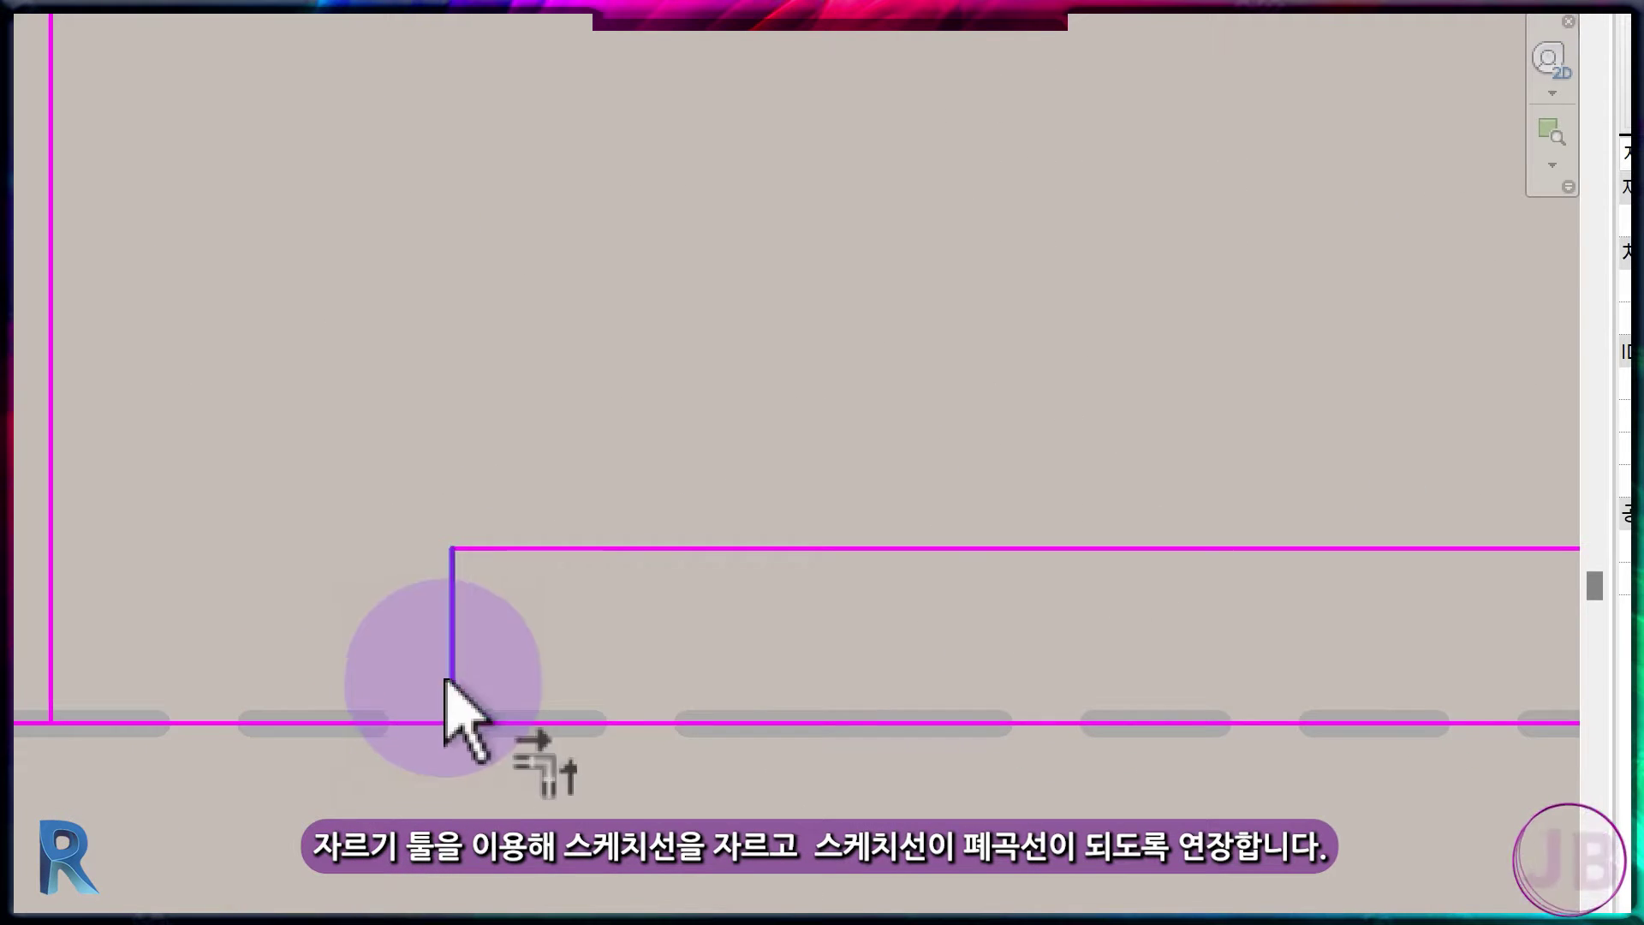
left_click(430, 598)
scroll(937, 672, "down", 4)
scroll(1082, 577, "up", 4)
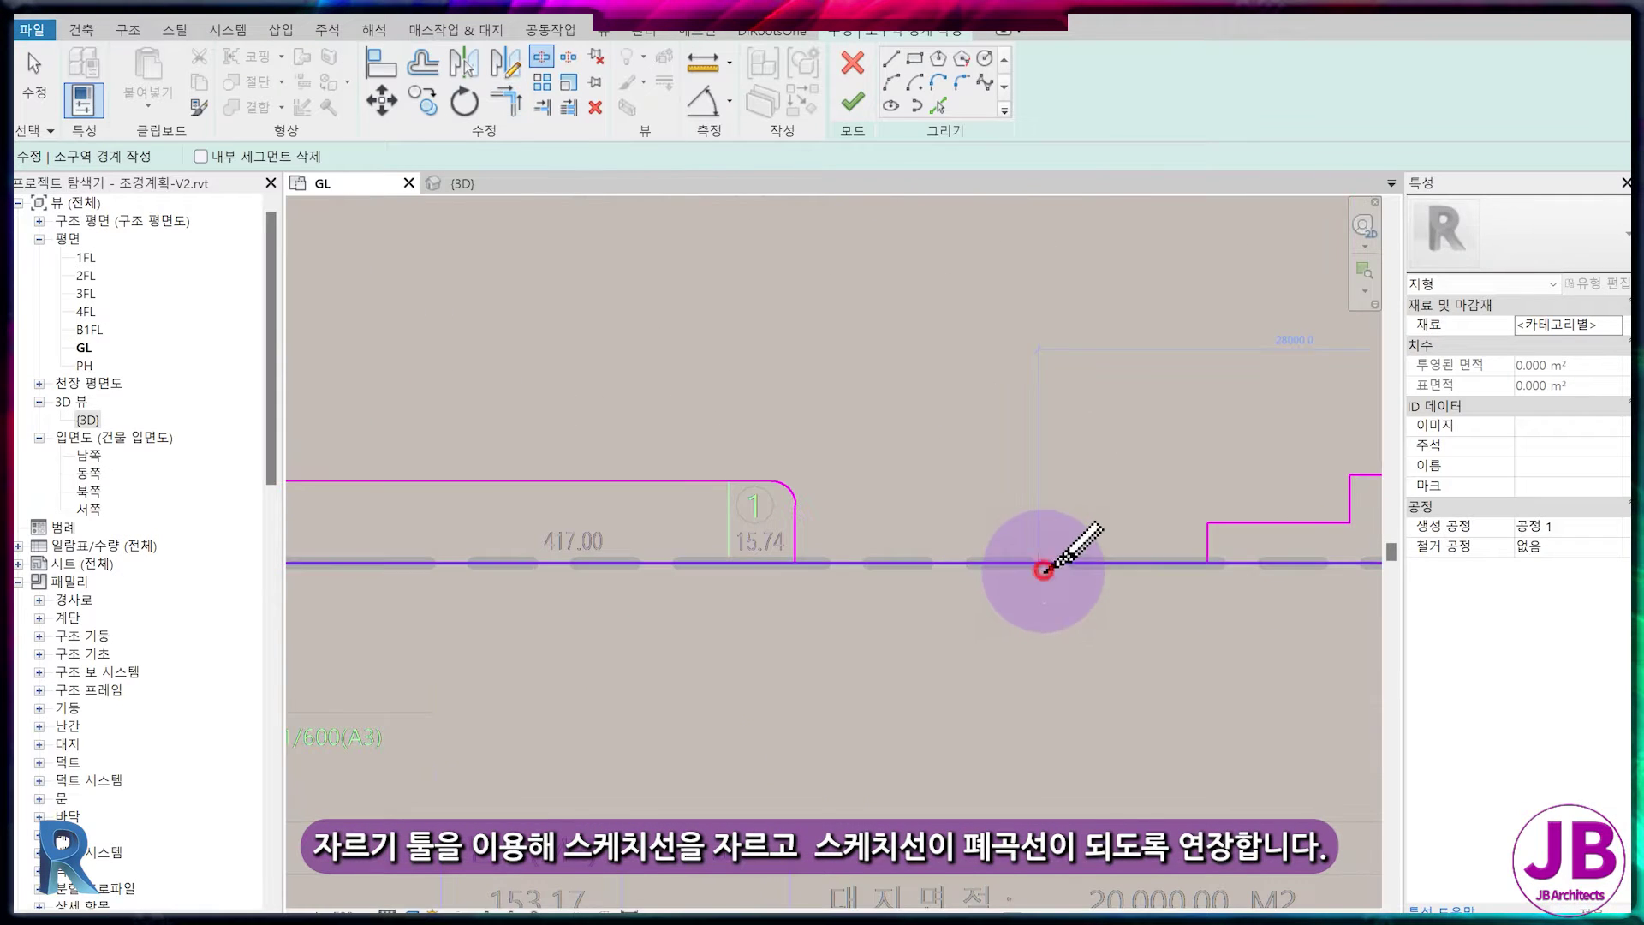
key("t")
key("r")
left_click(1279, 567)
scroll(873, 660, "down", 5)
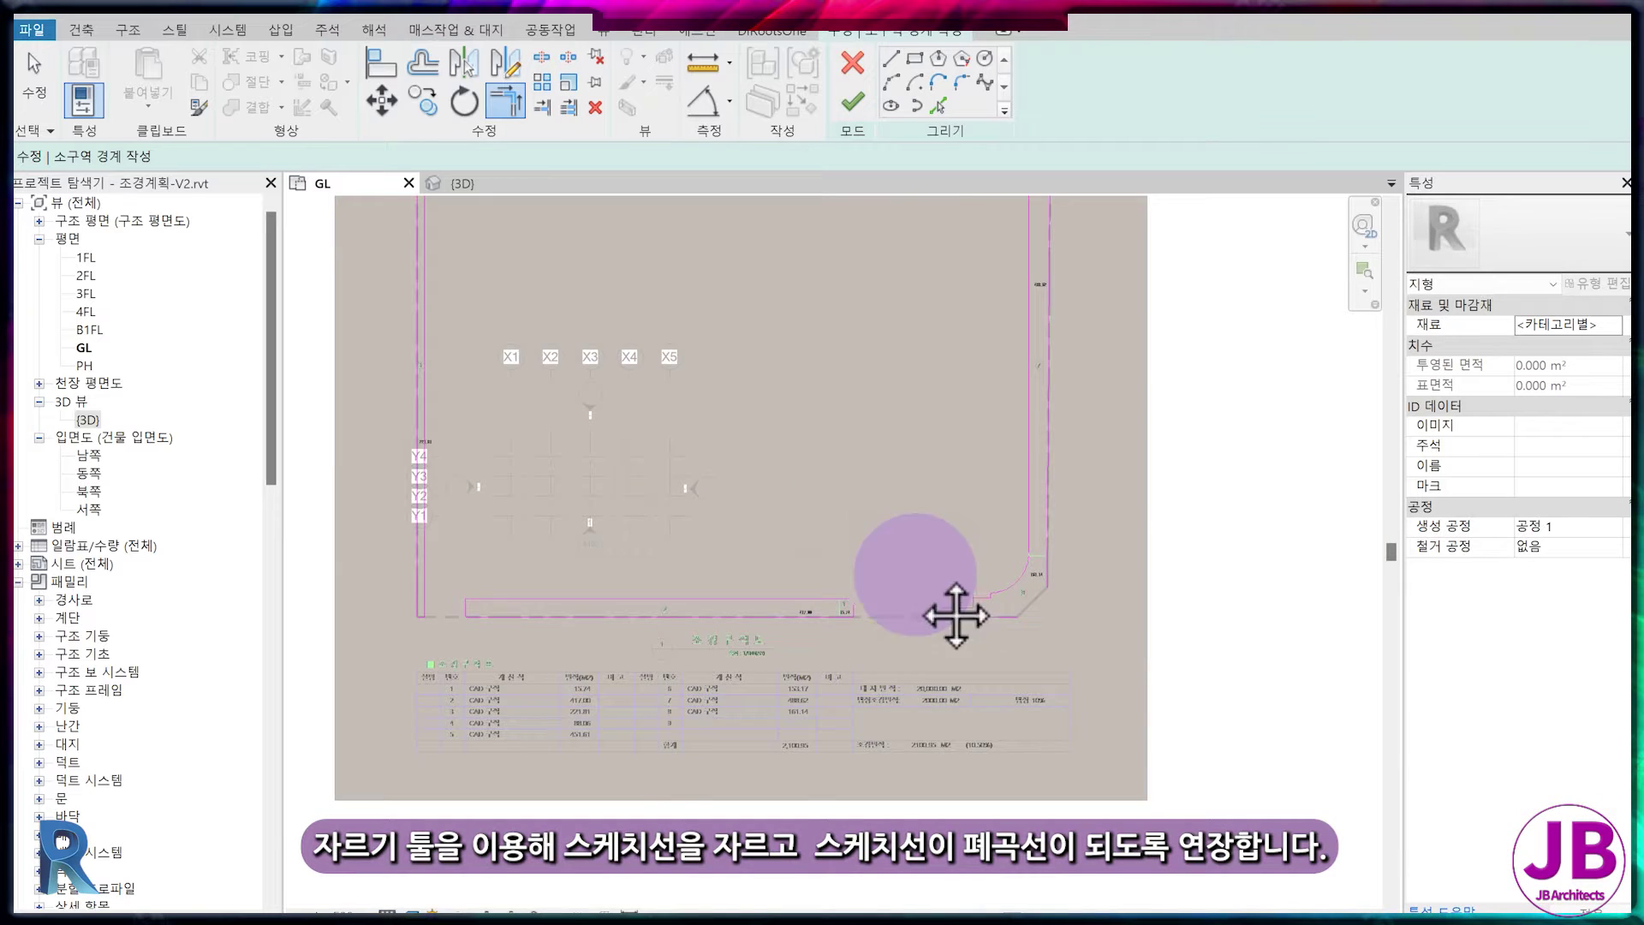
- Check the sketch for open loops and close its southeast corner, joining the inner arc to the straight line and picking the chamfered property edge
left_click(851, 104)
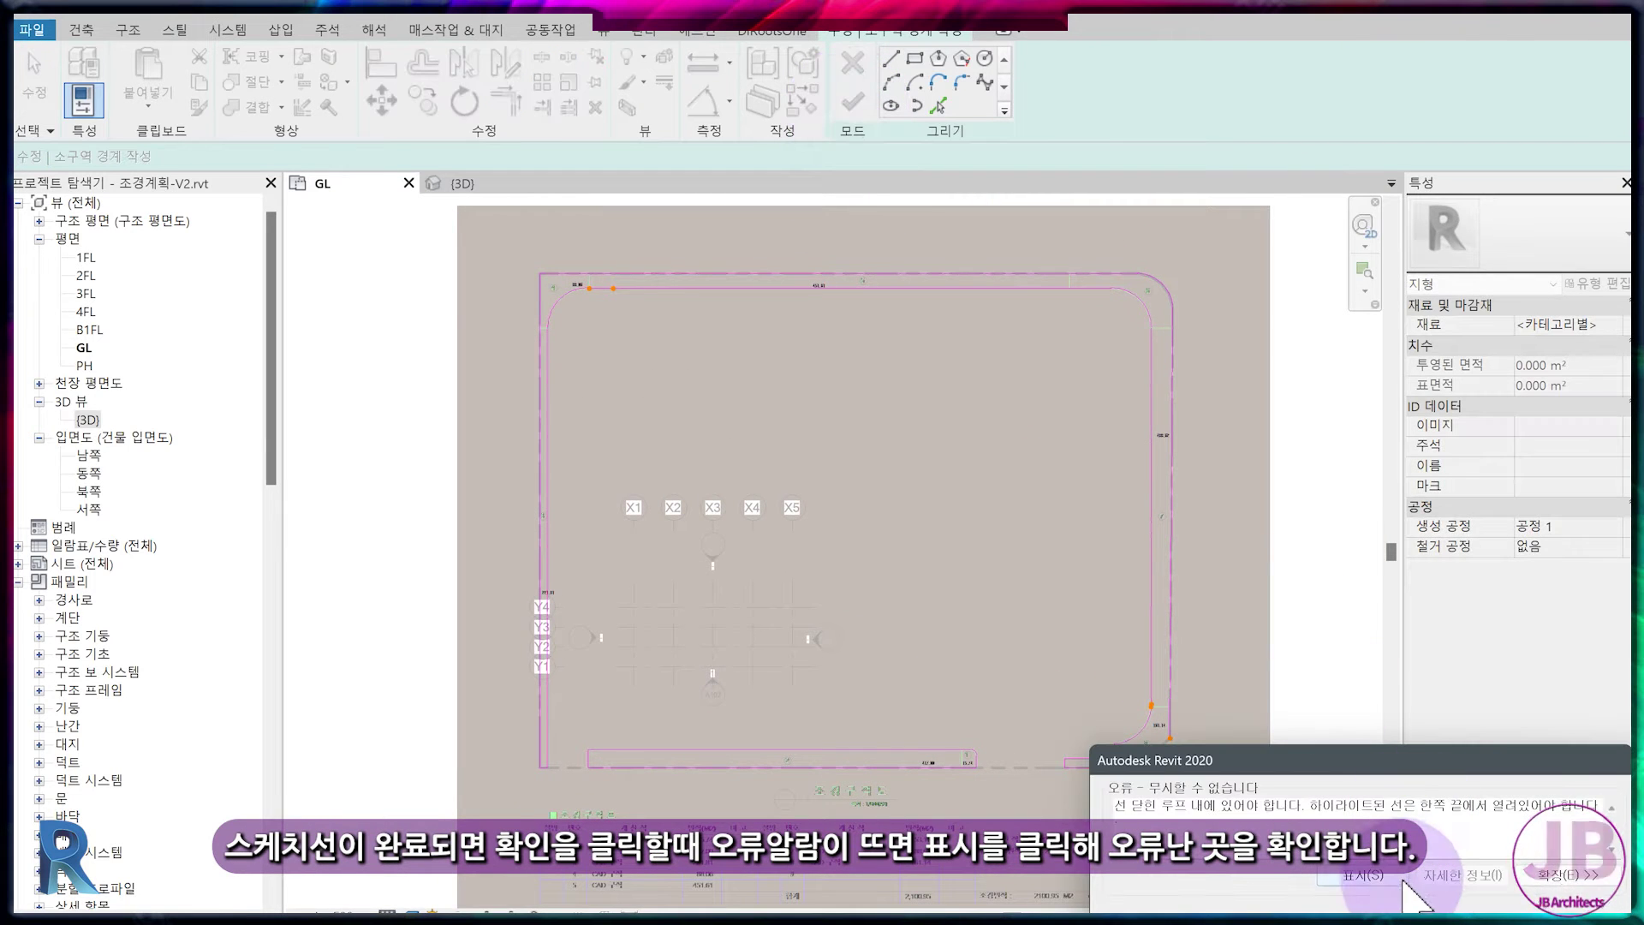
left_click(1363, 875)
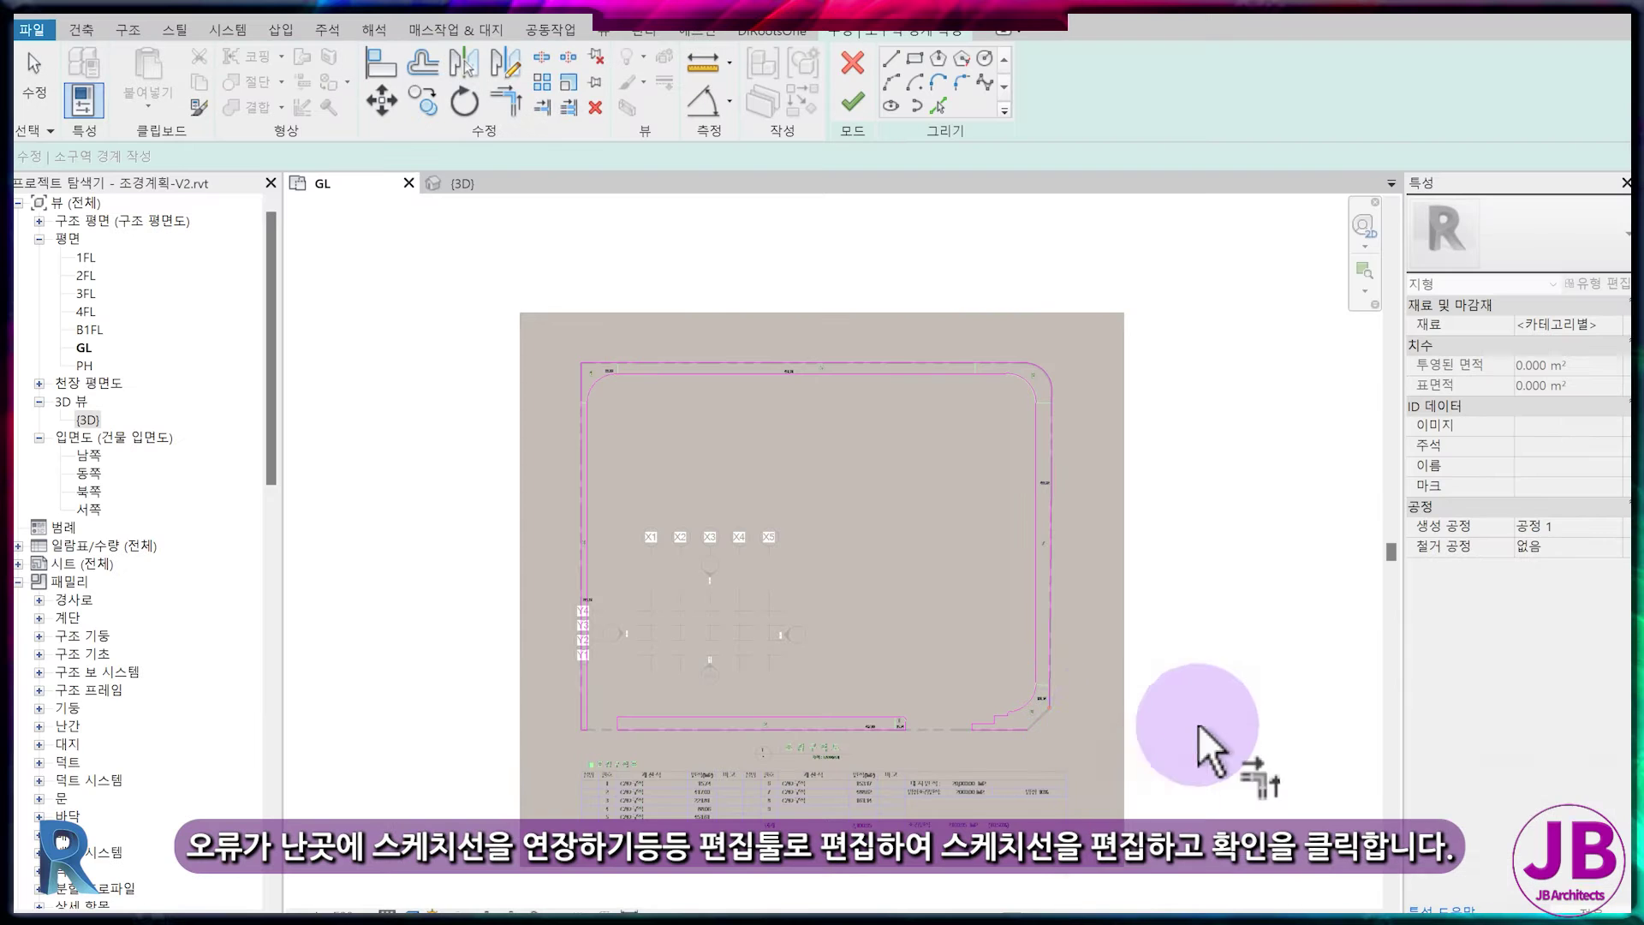
scroll(811, 583, "up", 8)
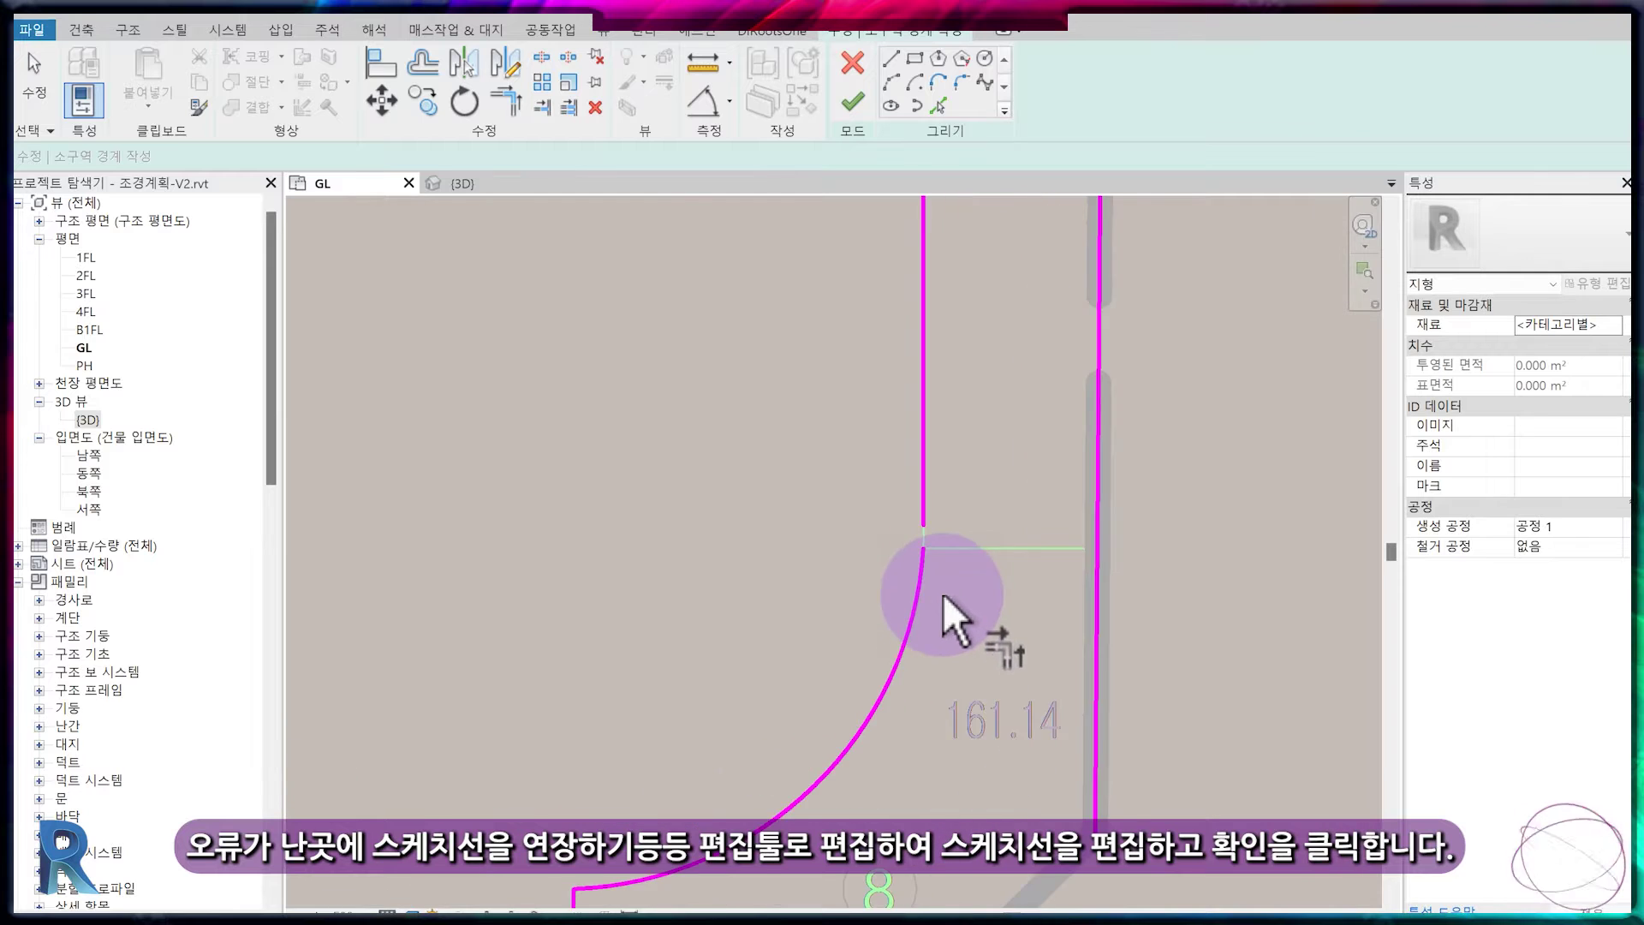
left_click(928, 563)
left_click(921, 484)
middle_click_drag(1011, 673, 1017, 510)
scroll(1017, 511, "down", 1)
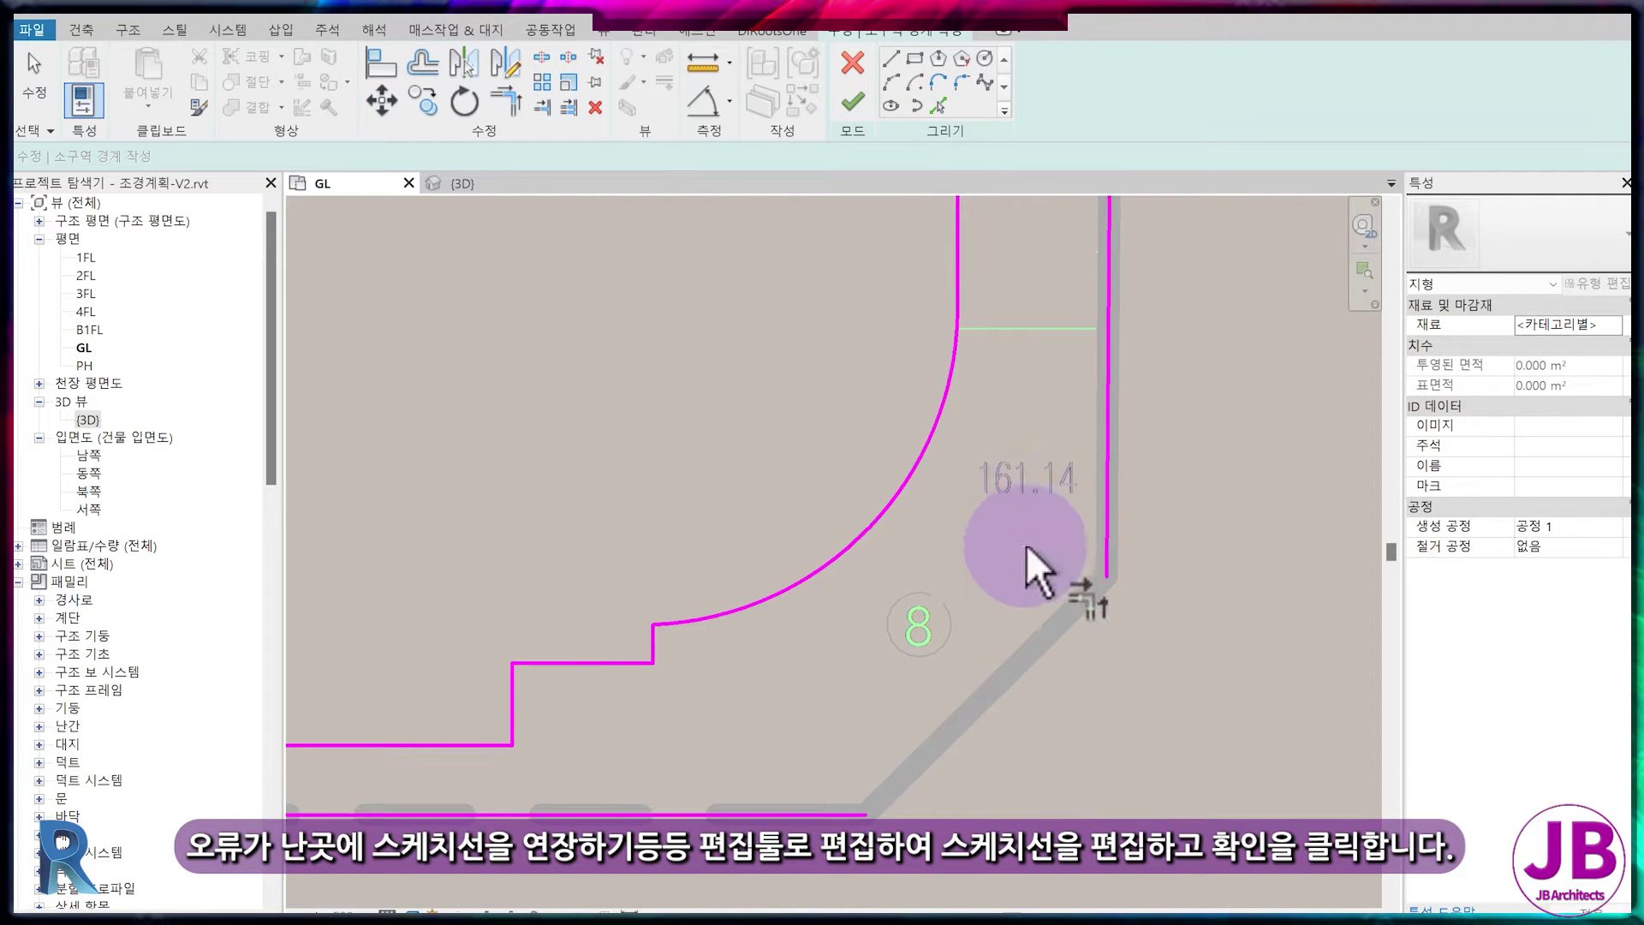
left_click(939, 105)
left_click(995, 696)
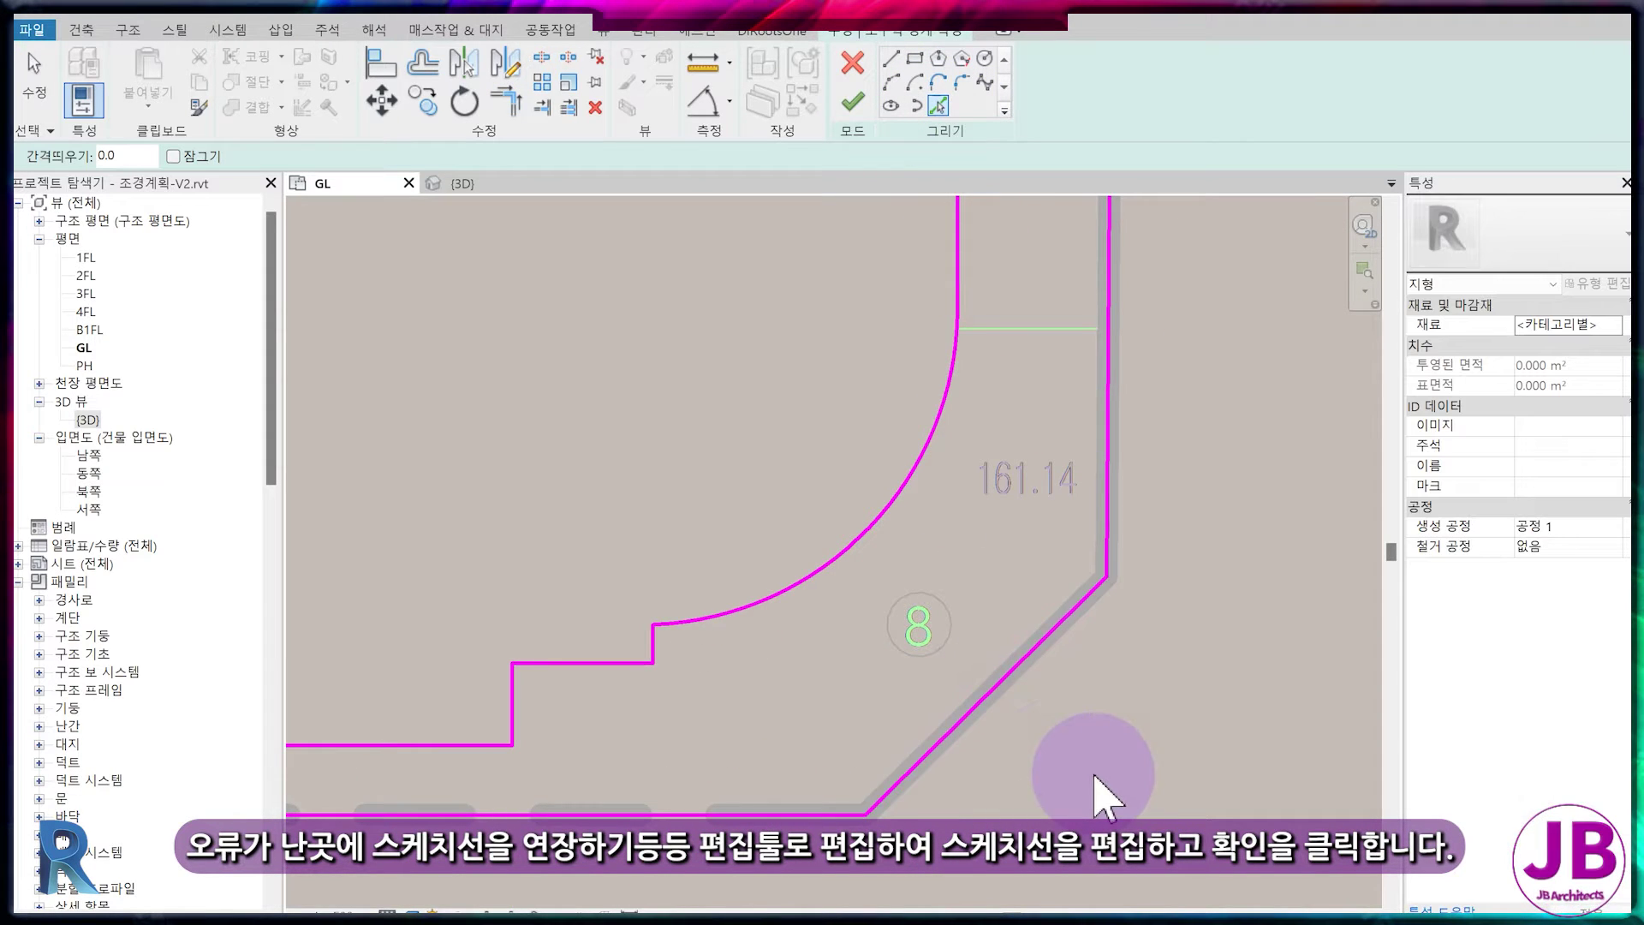
- Delete the short inner line segment beside the northwest corner and extend the long north inner line to meet the corner arc
scroll(1103, 774, "down", 7)
middle_click_drag(616, 419, 1038, 760)
middle_click_drag(478, 255, 677, 421)
scroll(496, 415, "up", 3)
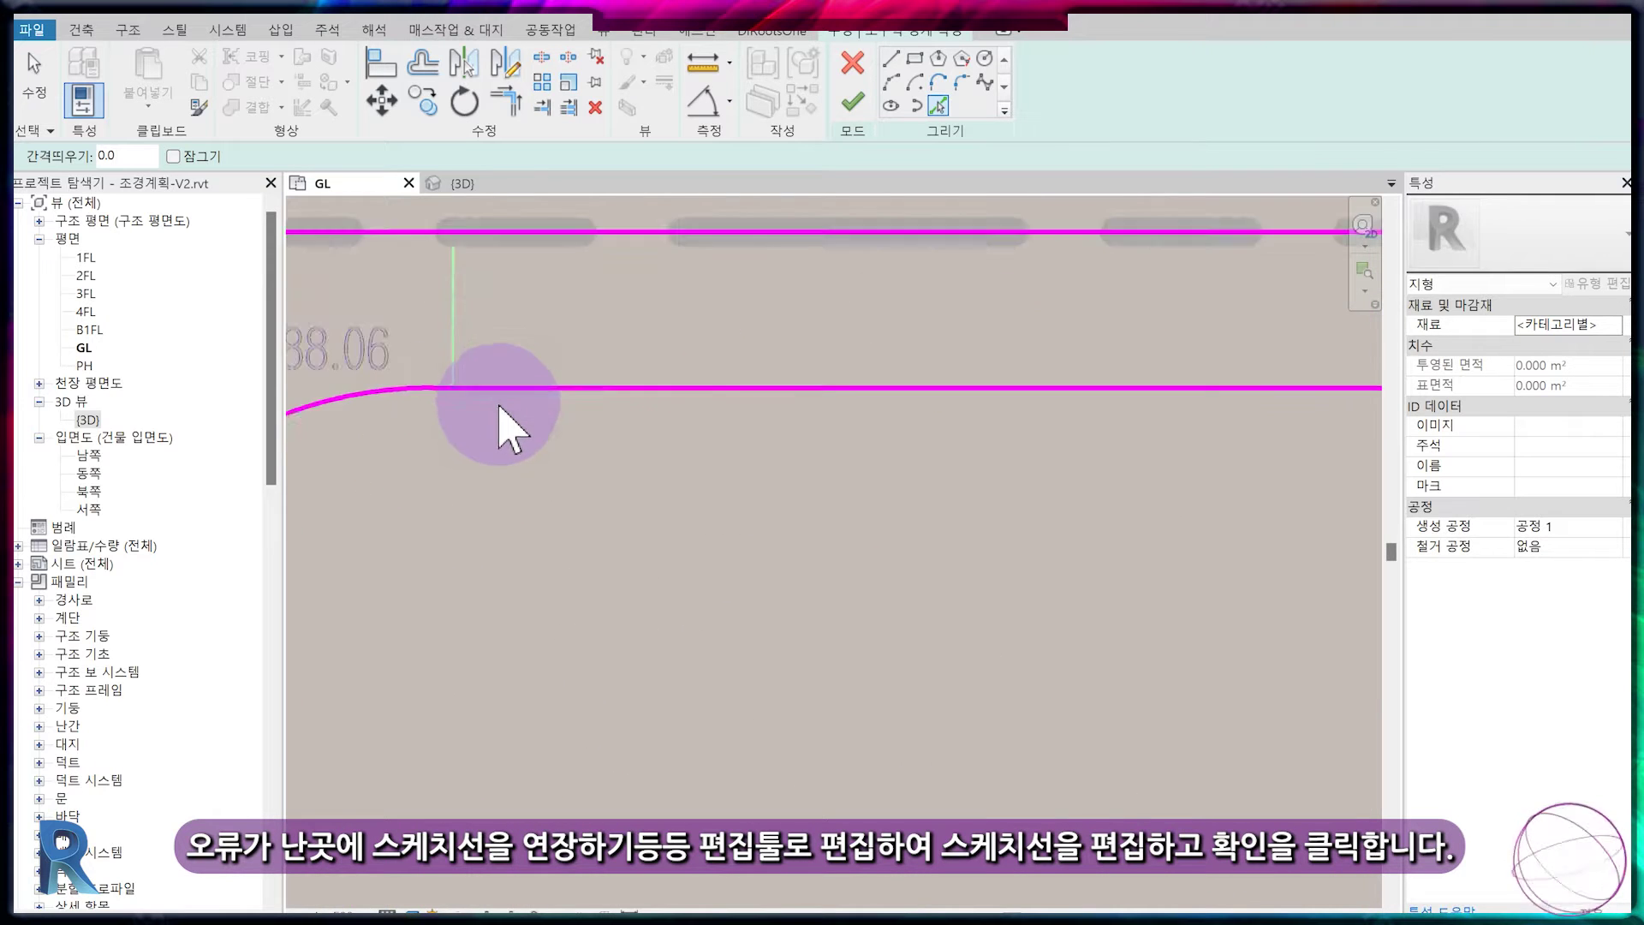
left_click(516, 381)
key("Delete")
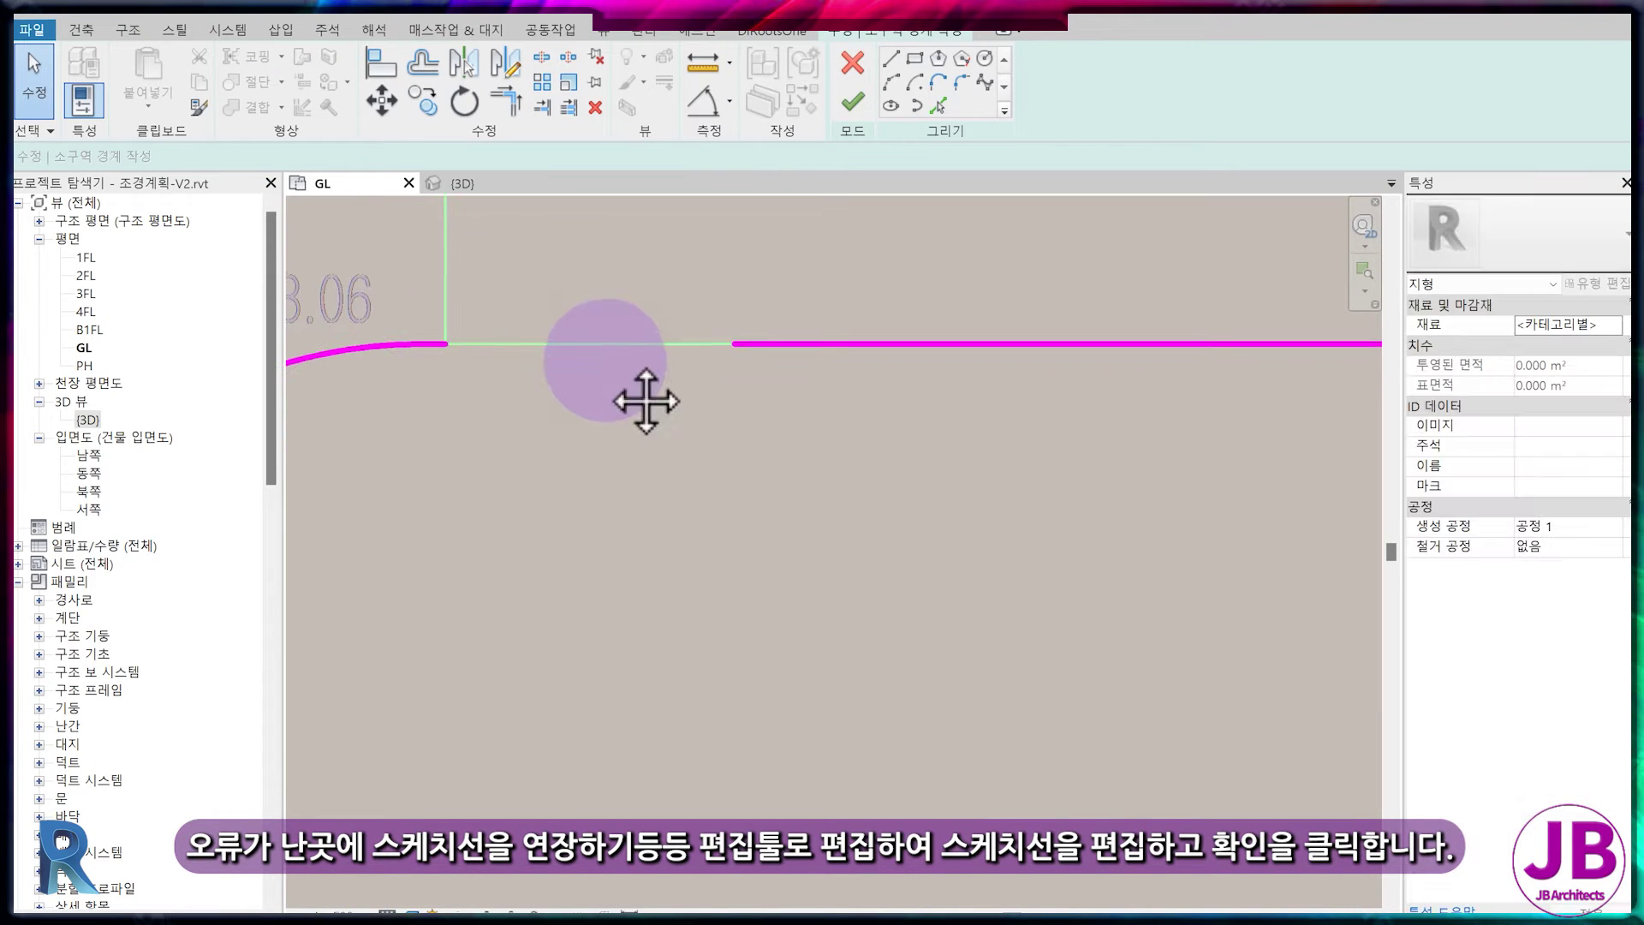
key("t")
key("r")
left_click(781, 345)
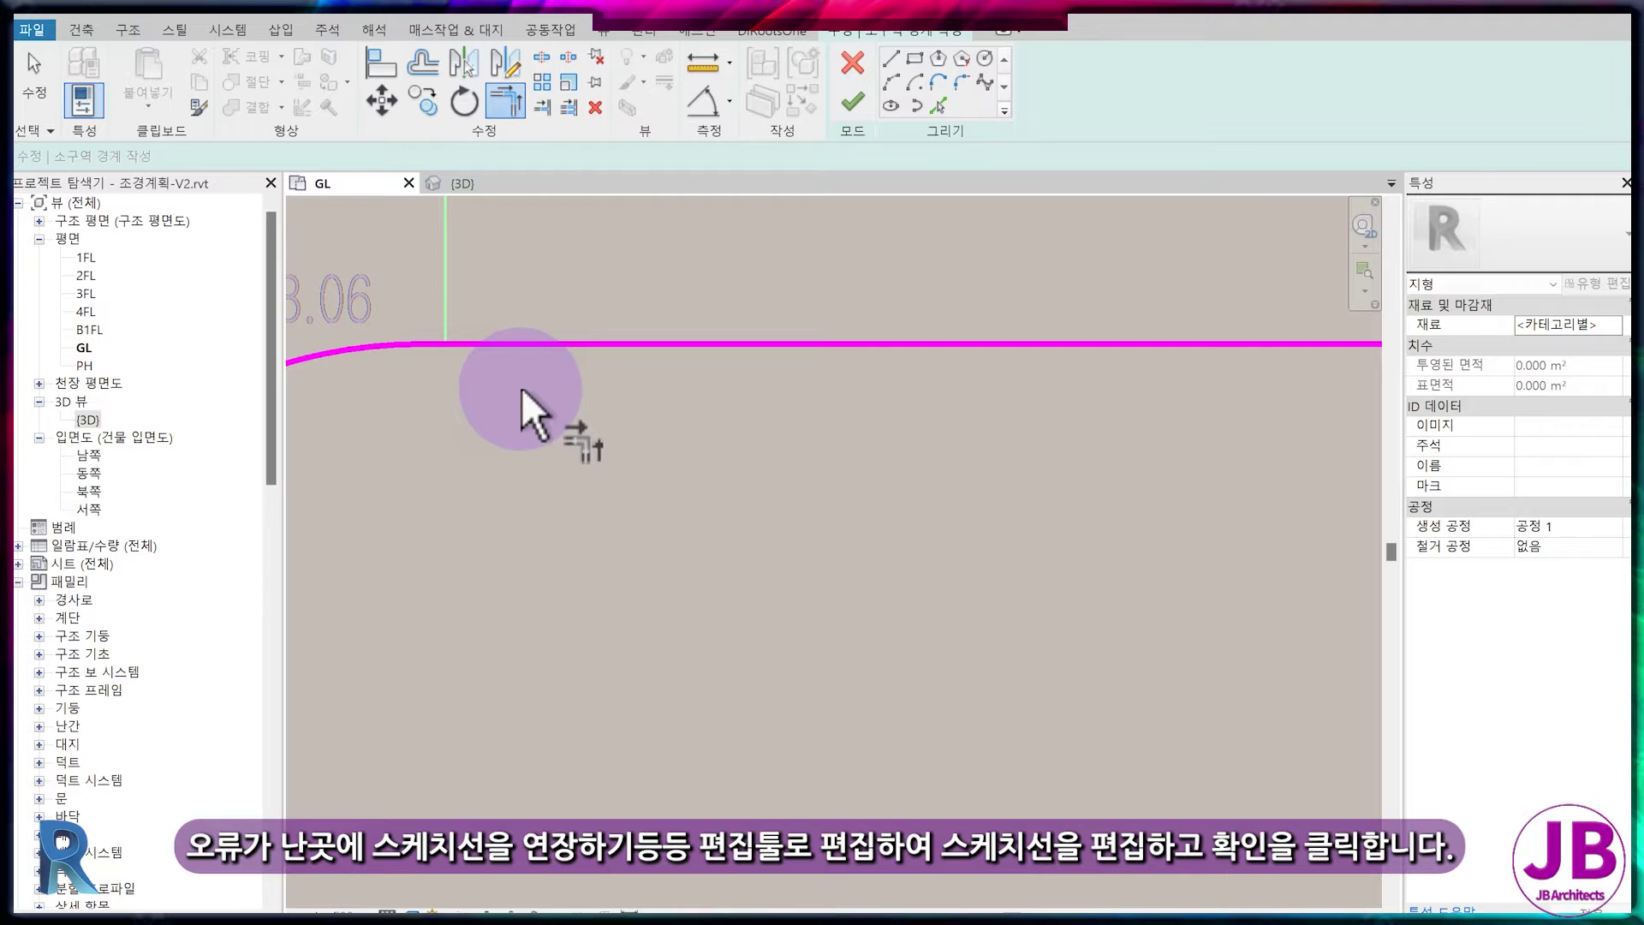
left_click(521, 388)
- Finish the boundary sketch to create the landscape subregion
scroll(521, 394, "down", 5)
middle_click_drag(616, 496, 668, 470)
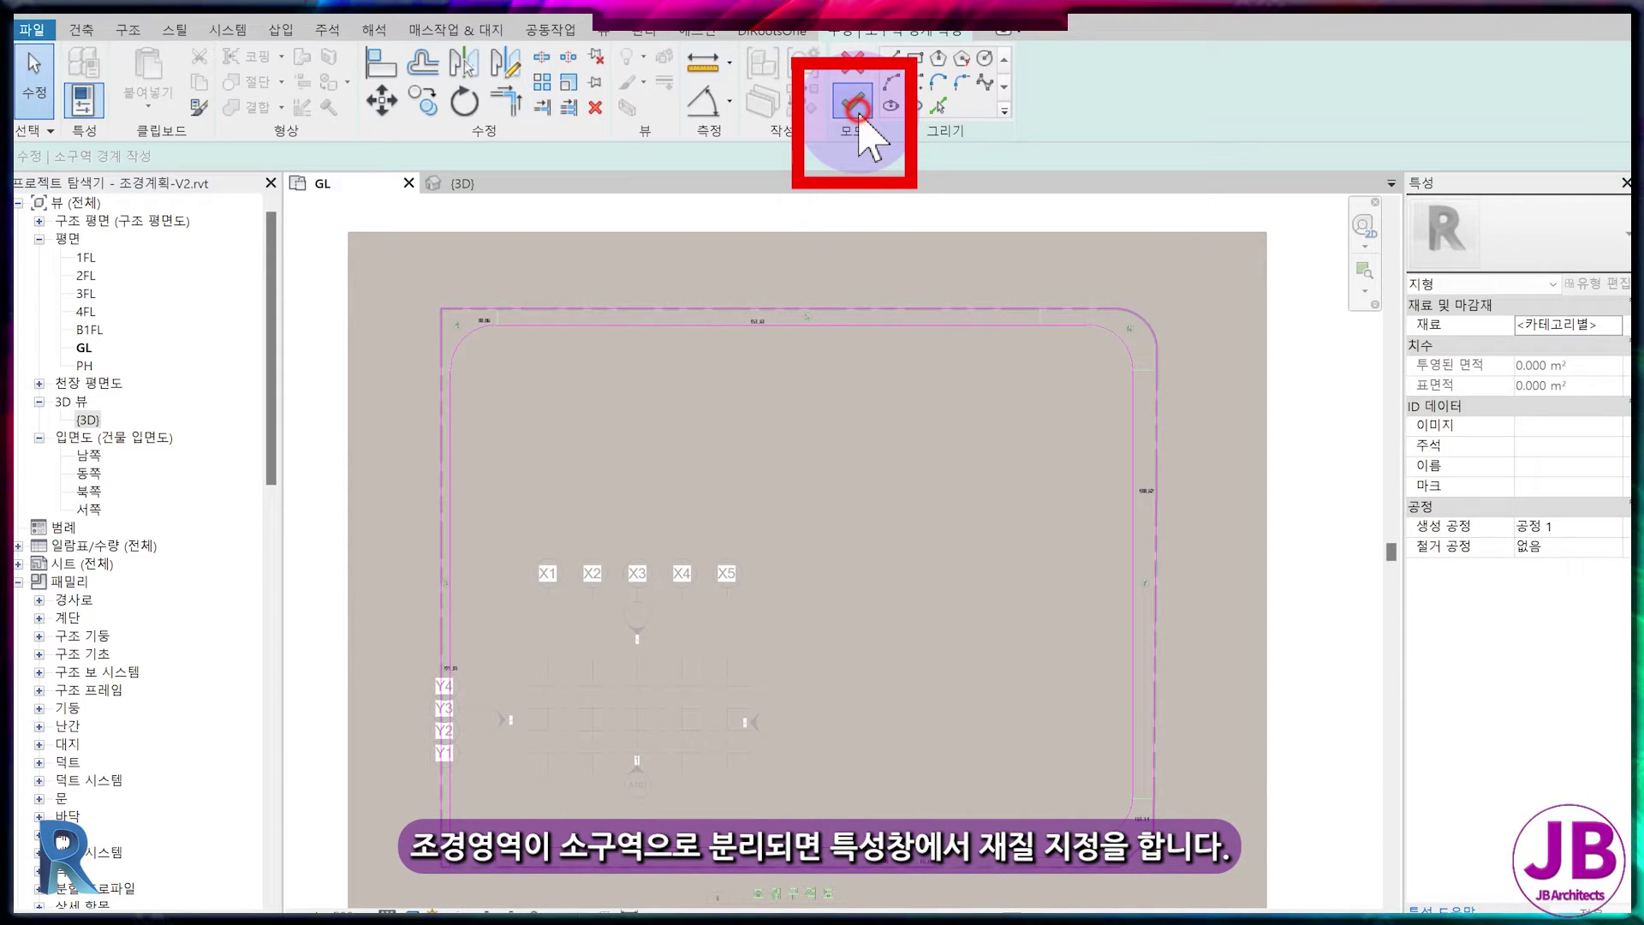
left_click(857, 109)
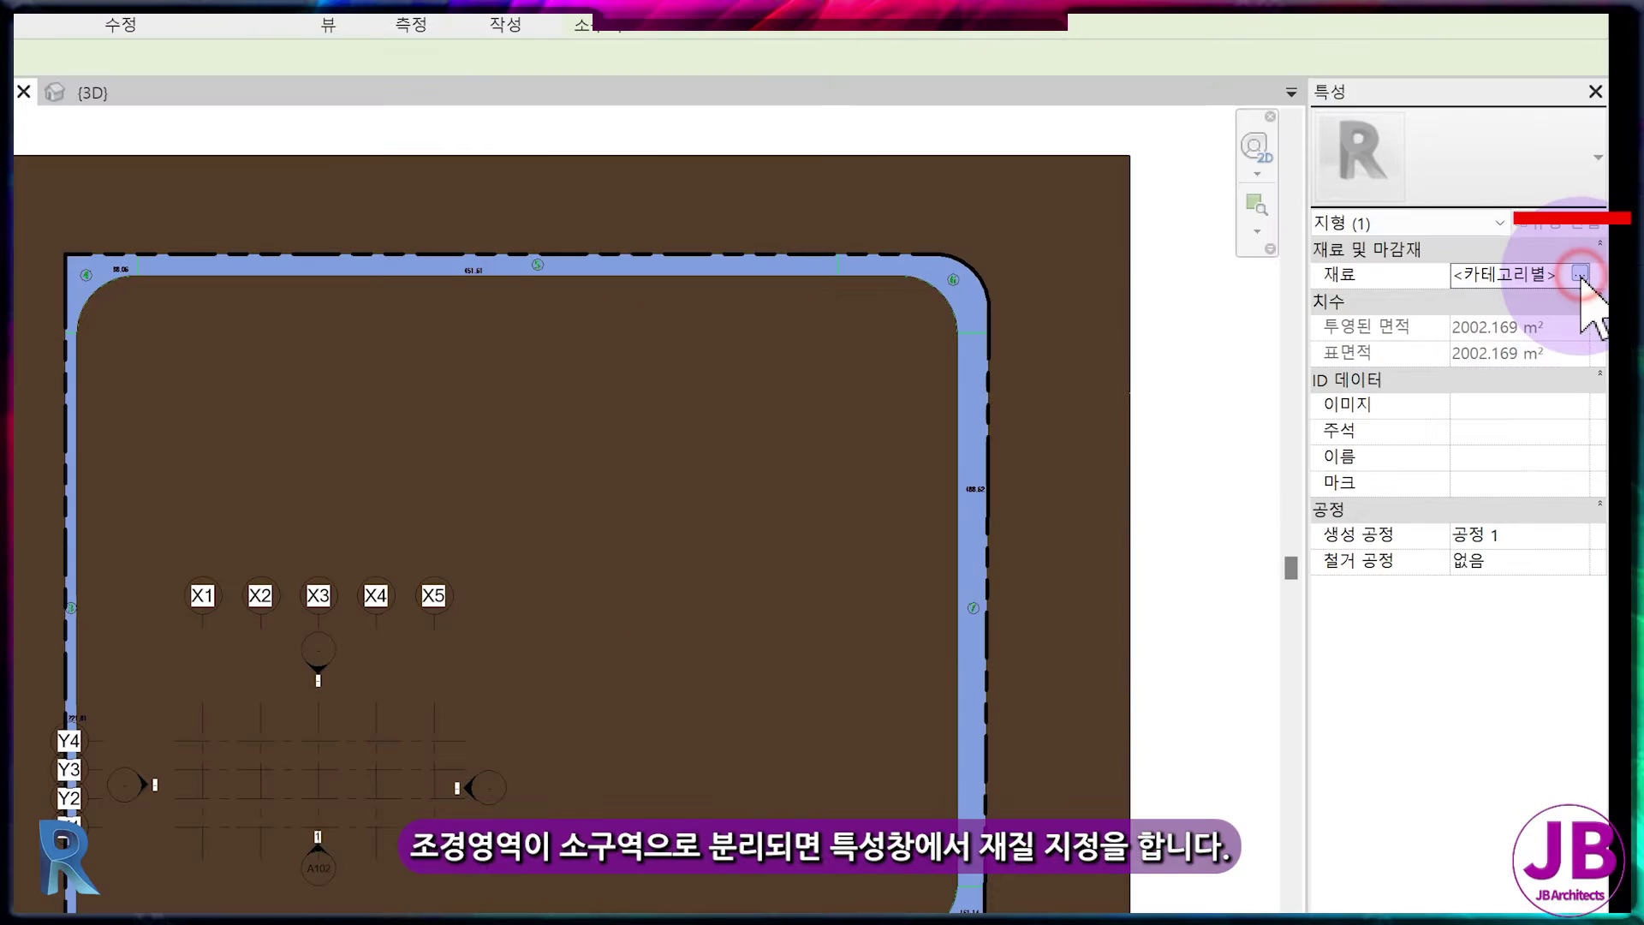
left_click(1580, 274)
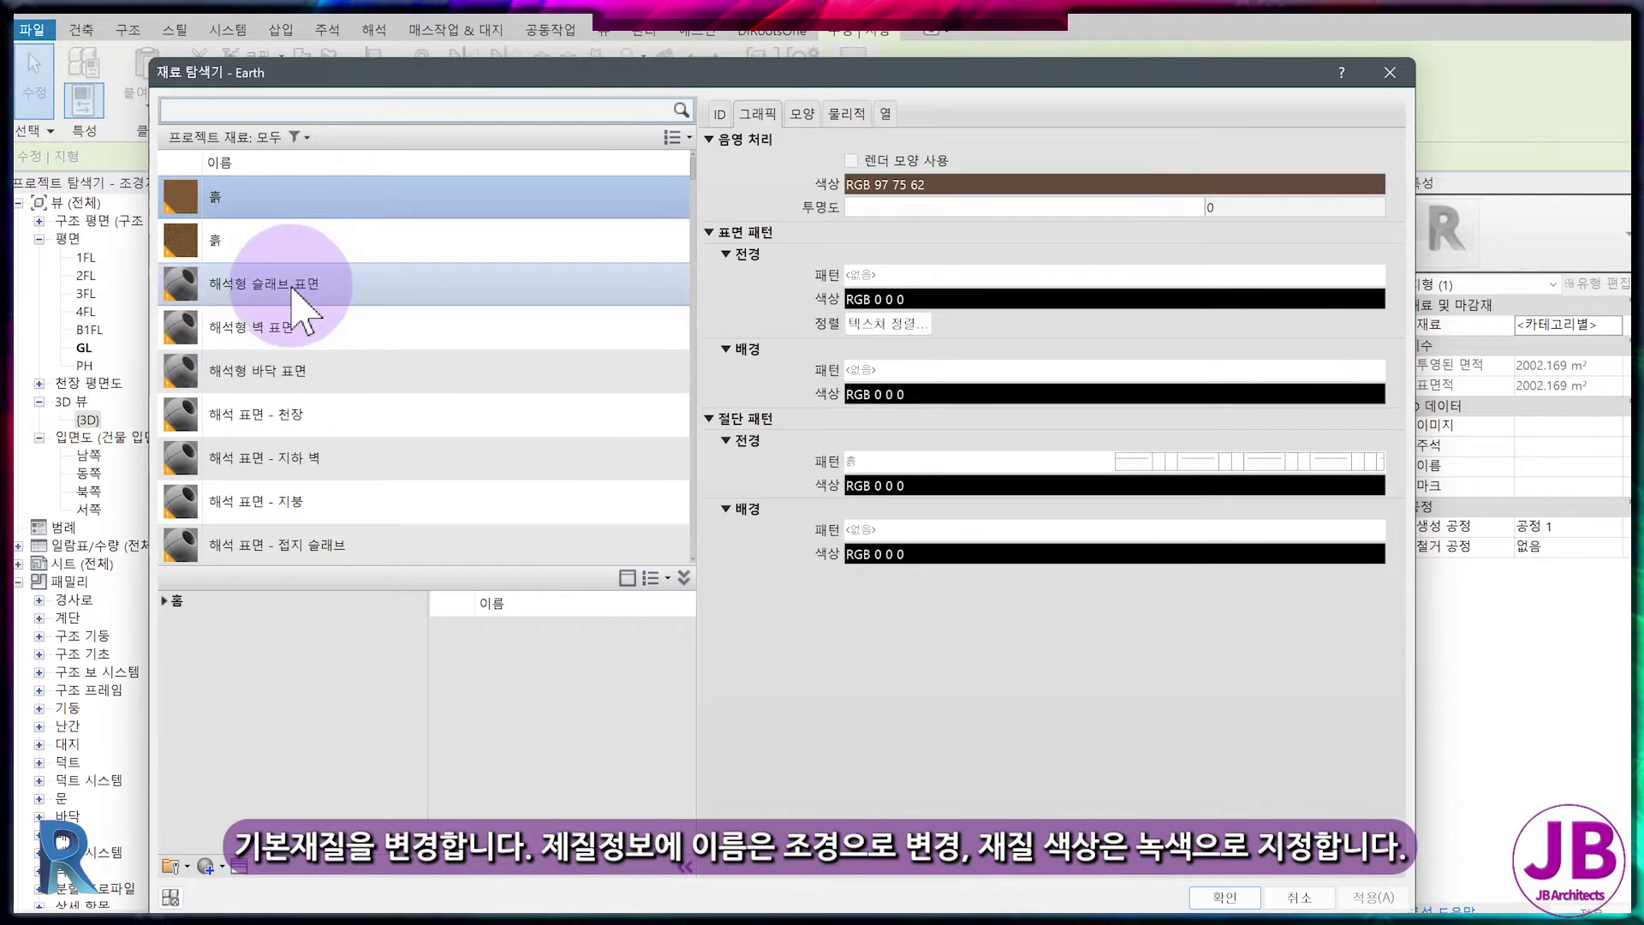
scroll(291, 309, "down", 10)
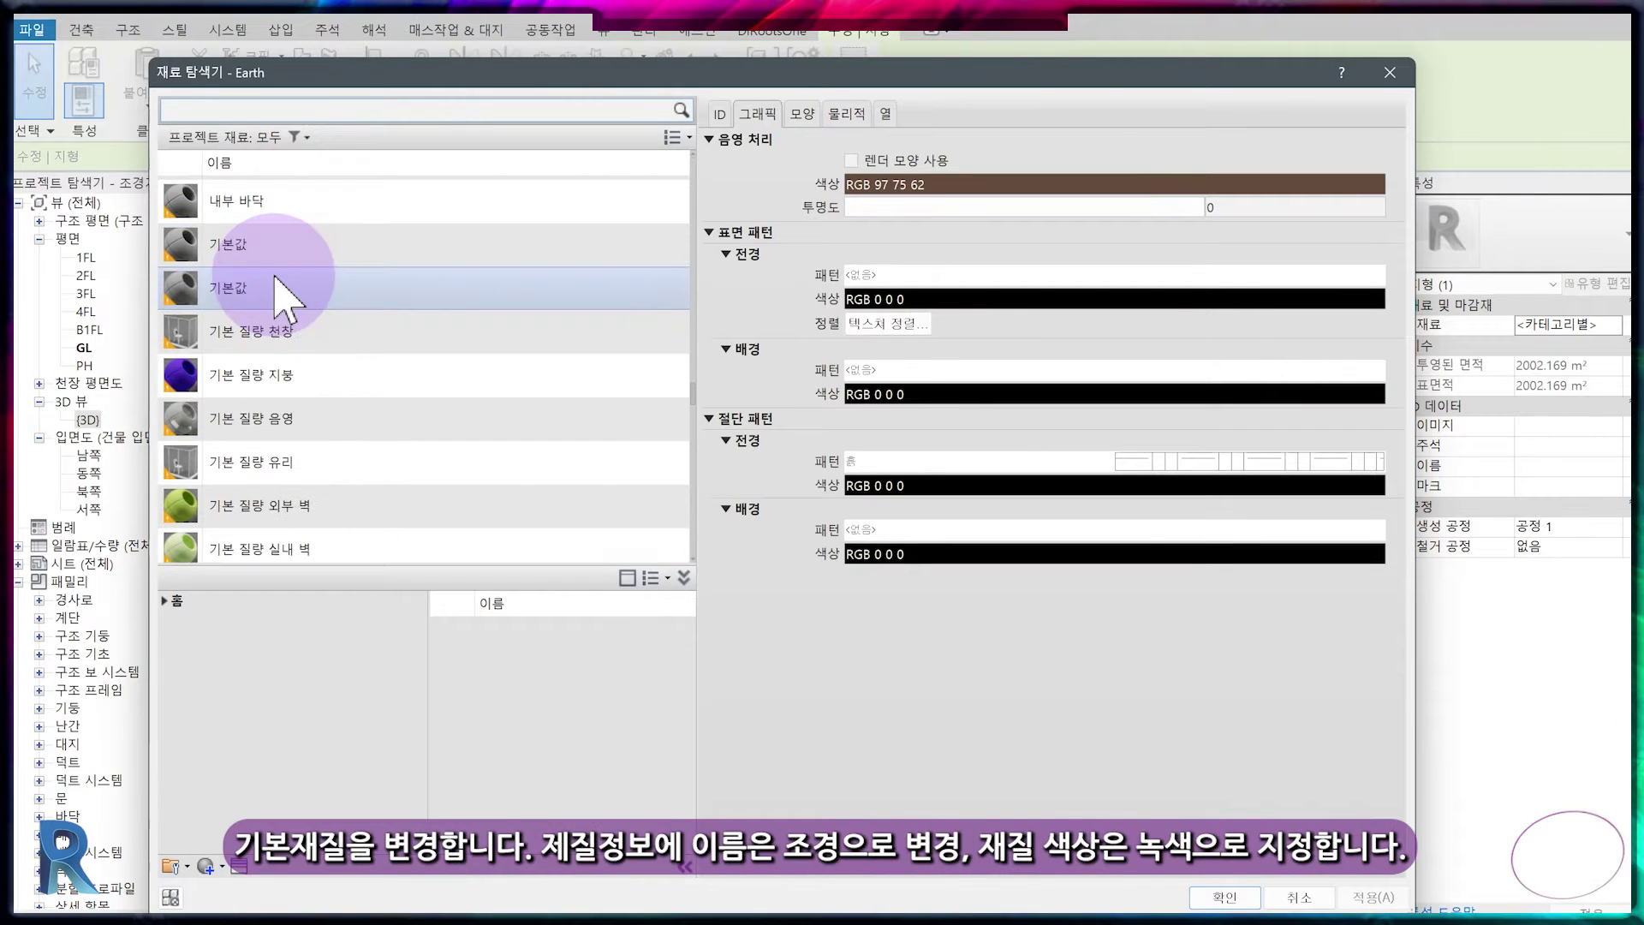
left_click(272, 257)
left_click(295, 284)
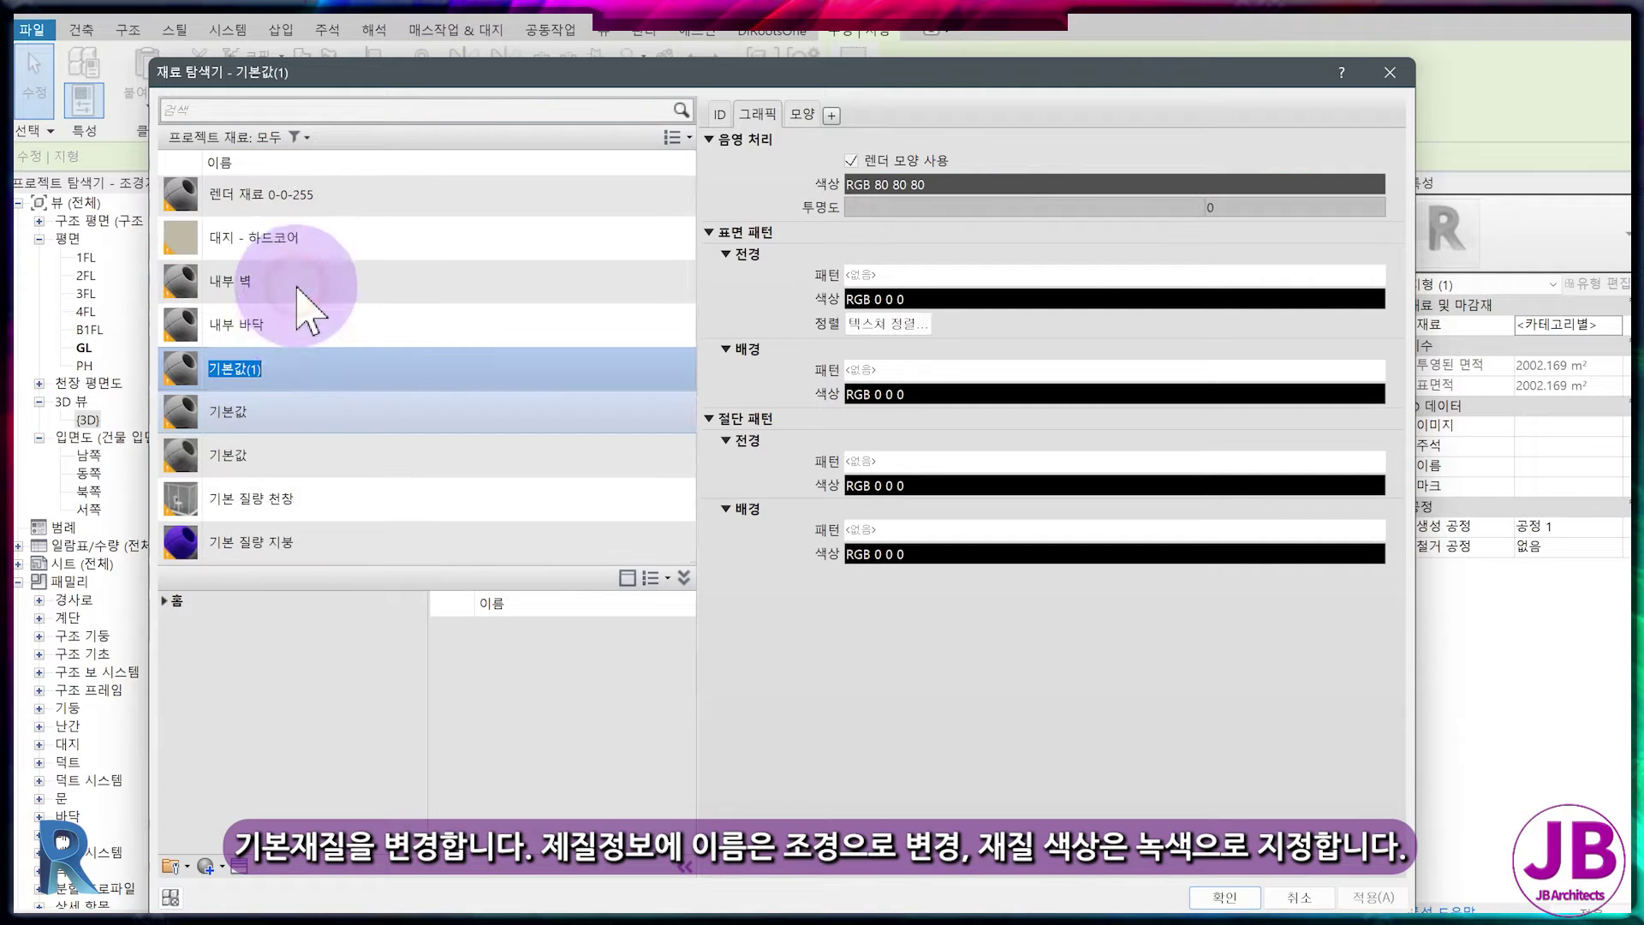
type("@조")
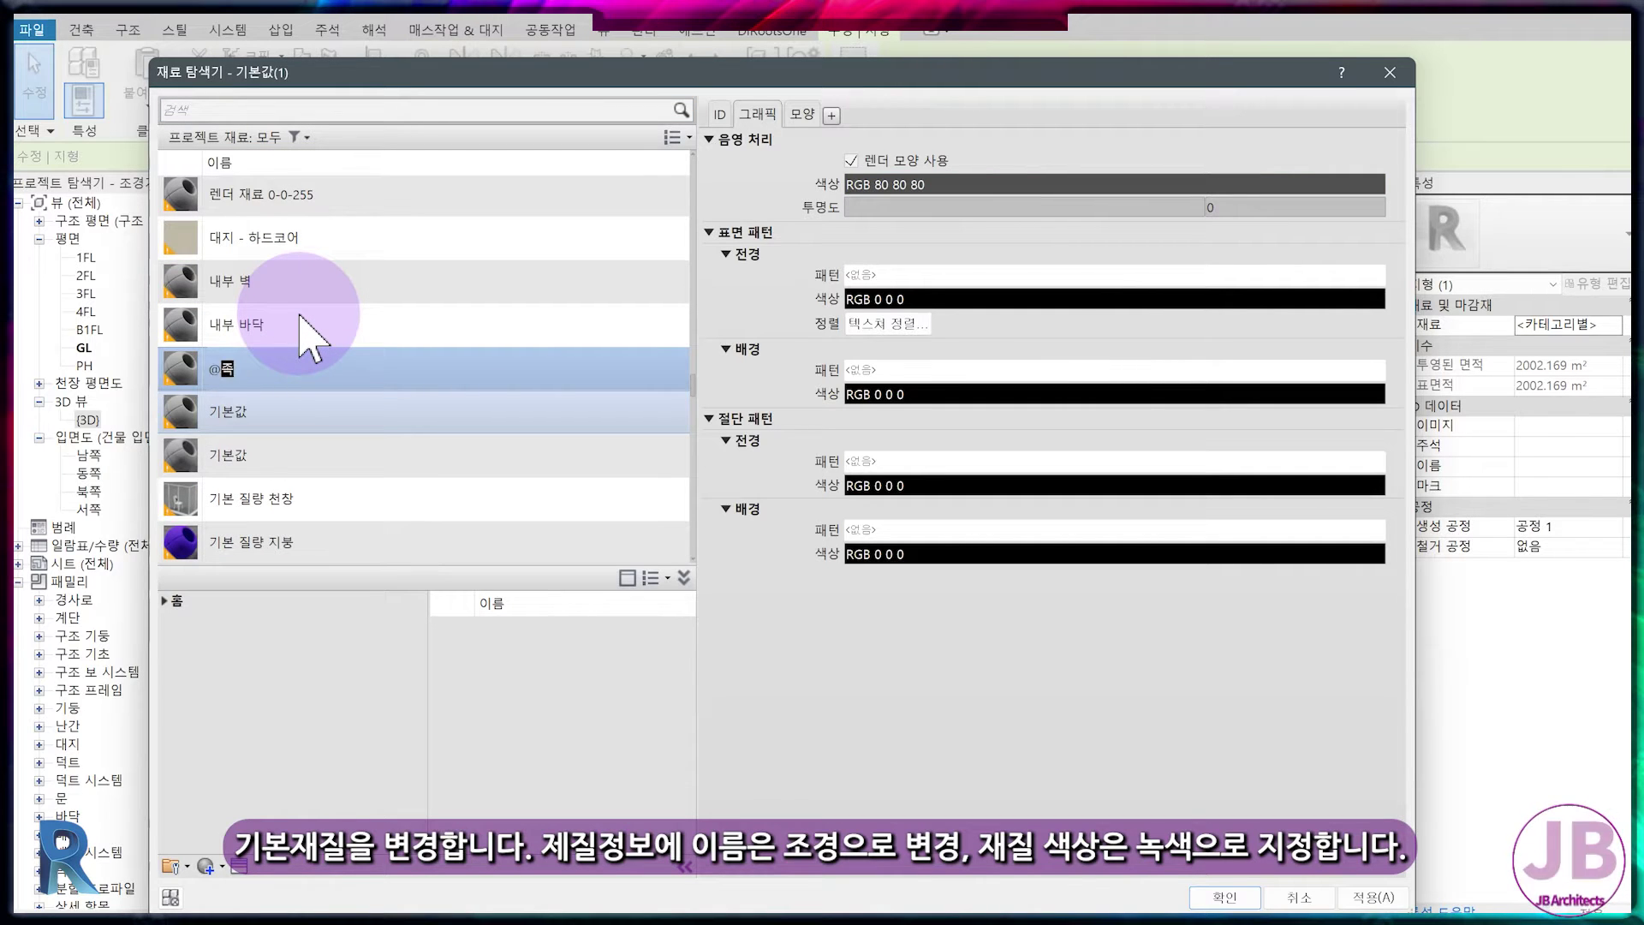
type("경")
key("Return")
left_click(802, 114)
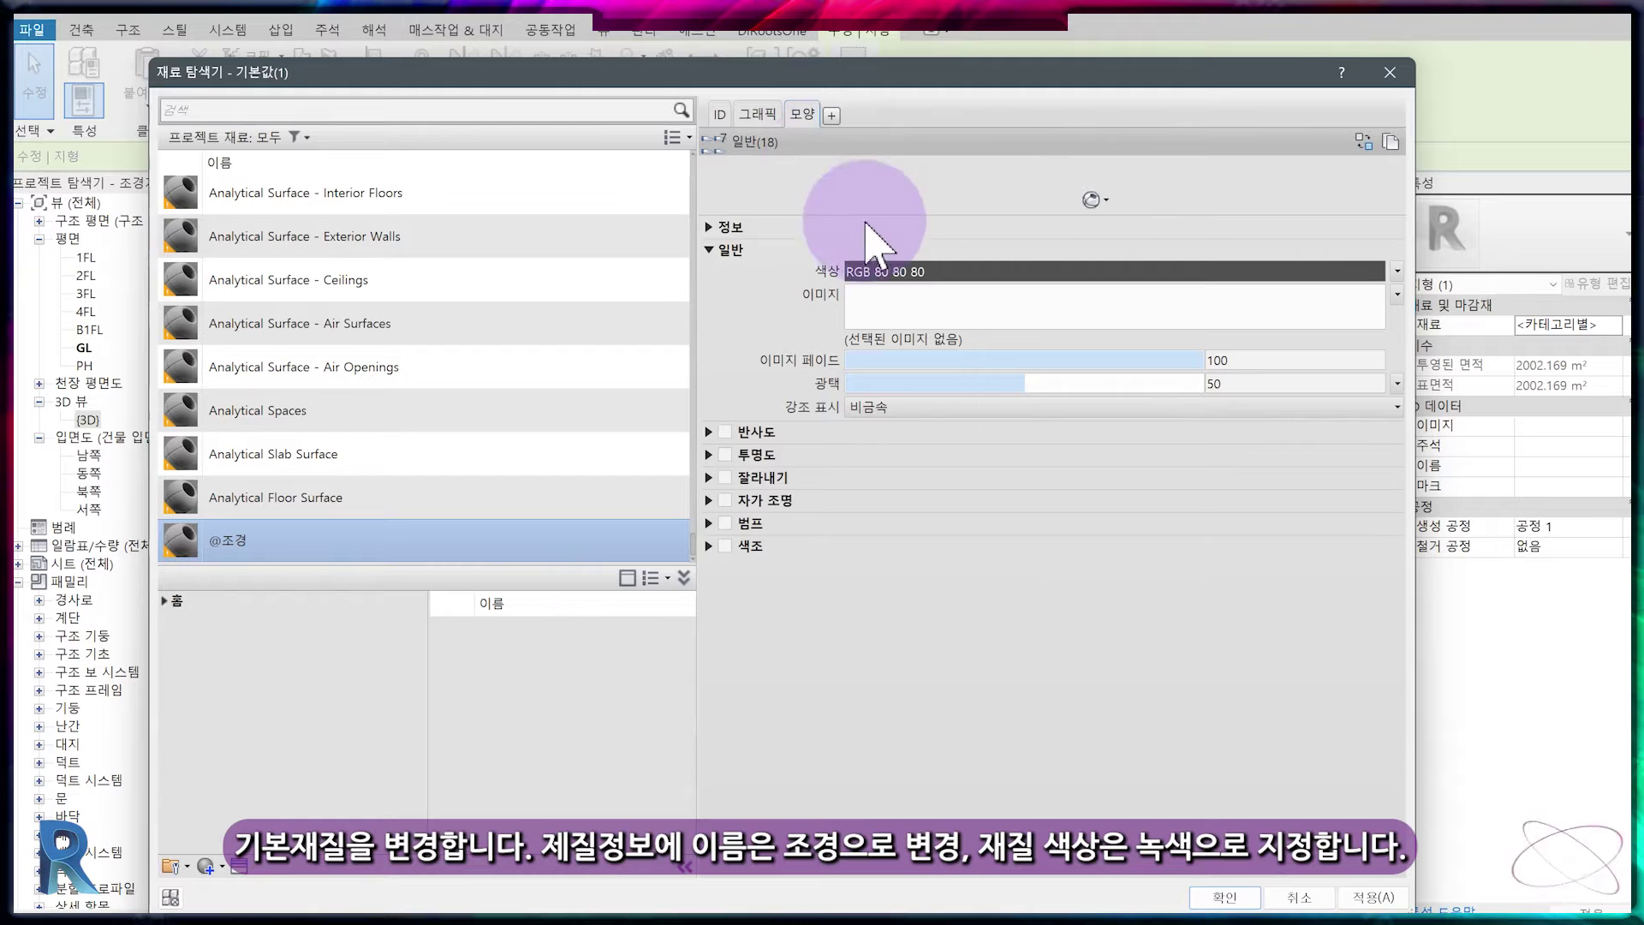
left_click(948, 248)
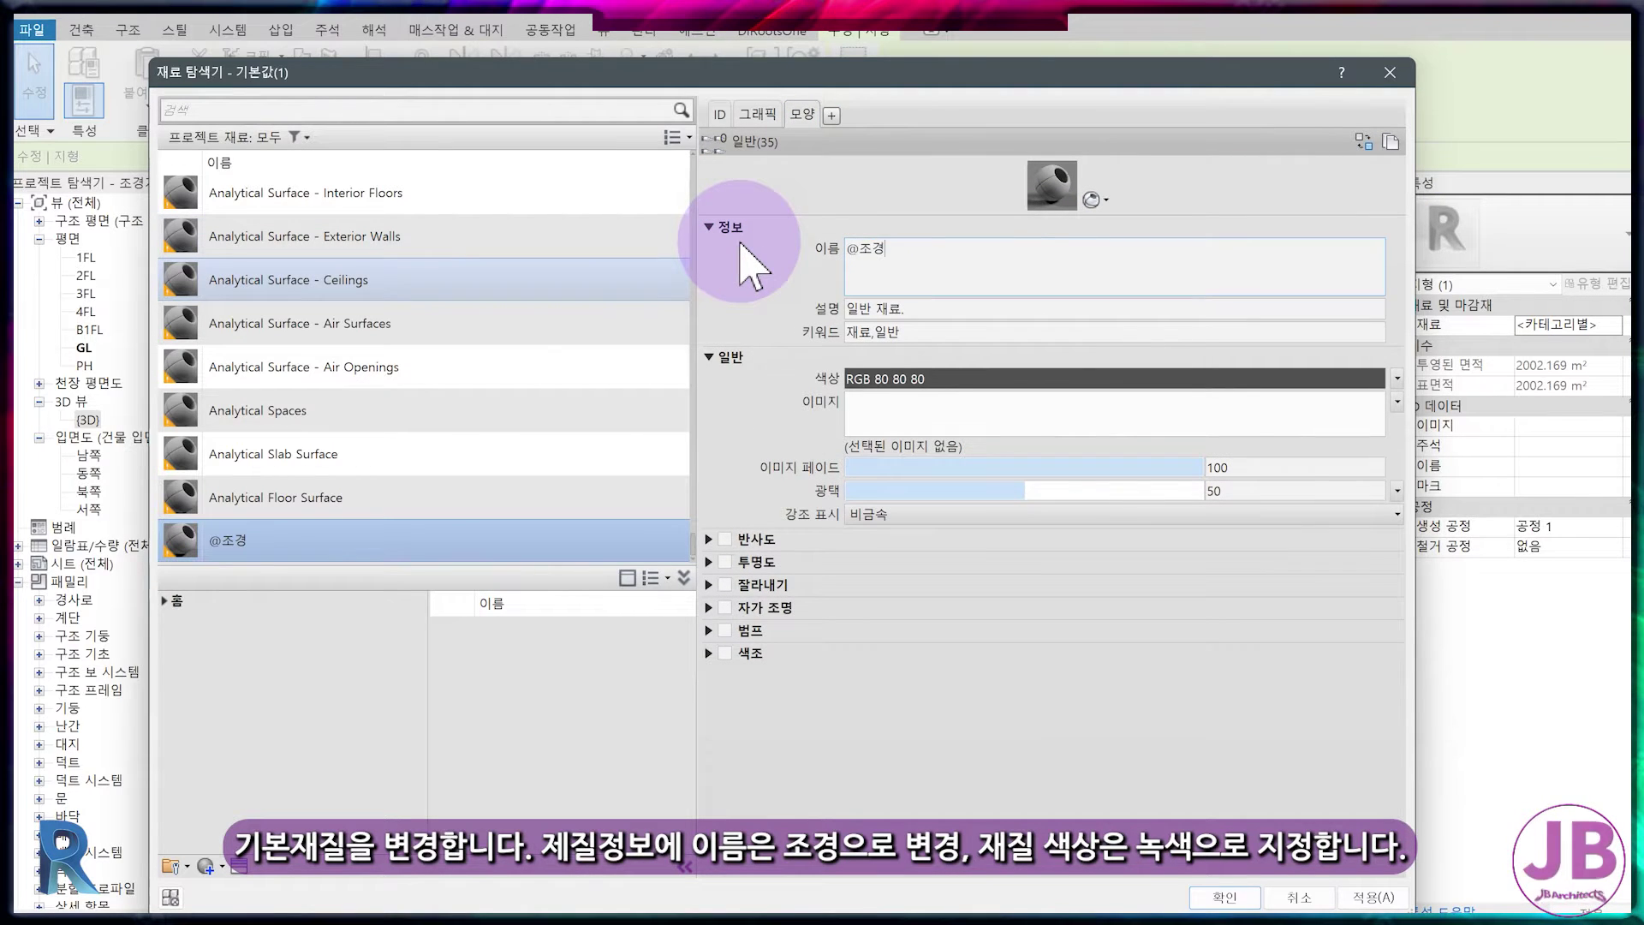
left_click(1028, 378)
left_click(601, 377)
left_click(601, 400)
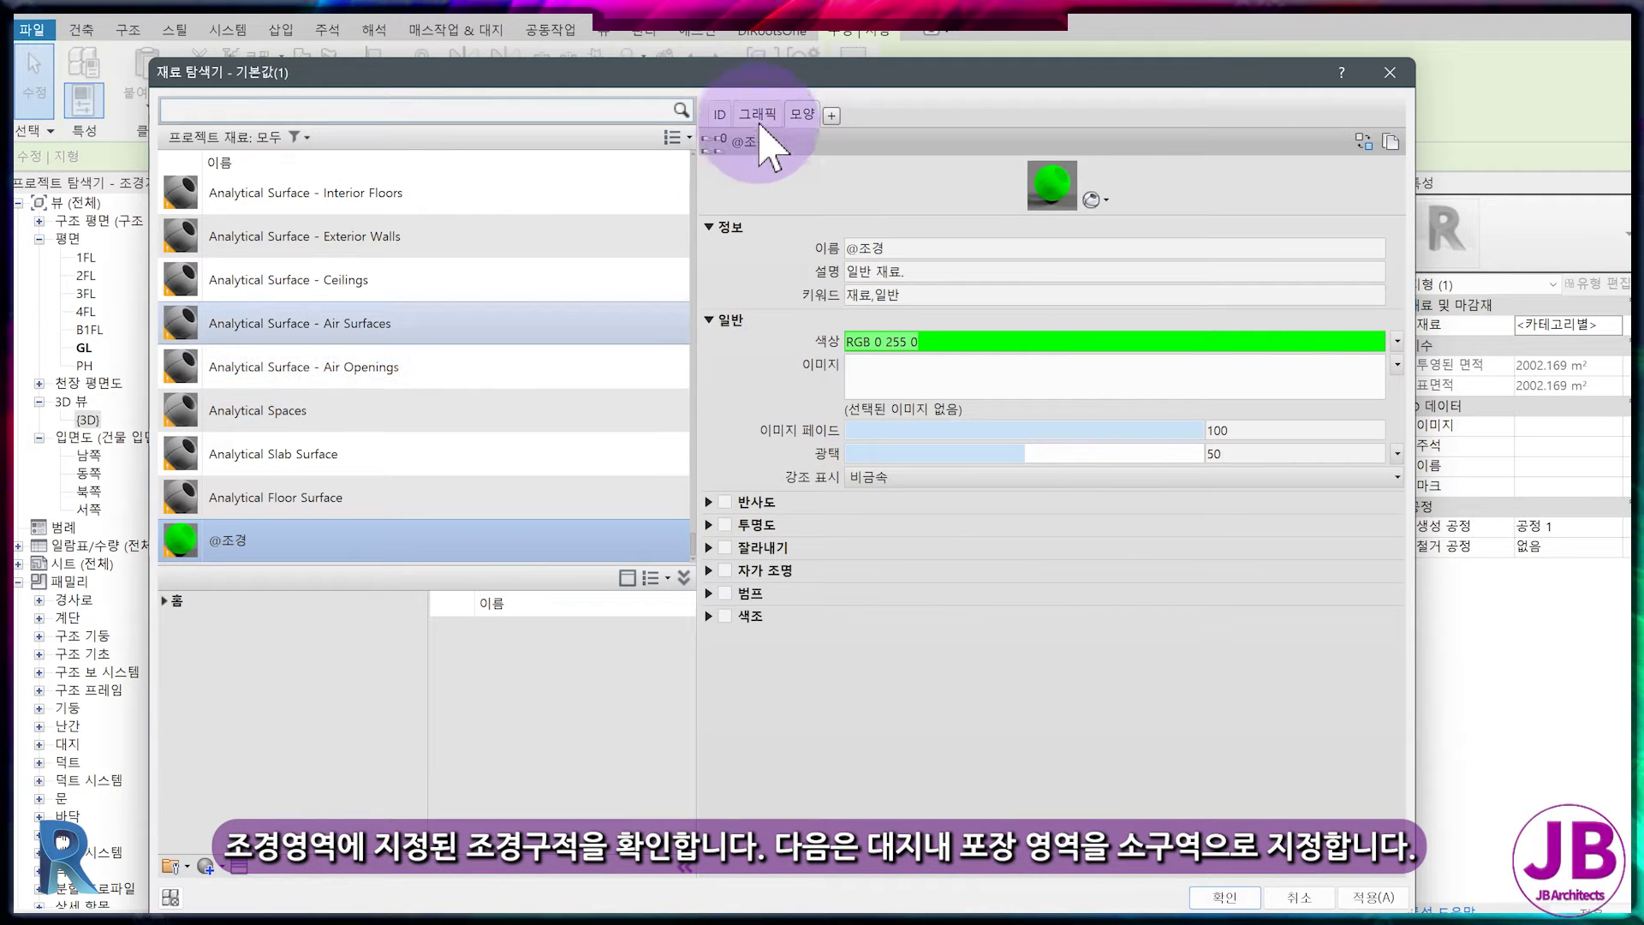
left_click(758, 115)
left_click(802, 114)
left_click(1374, 898)
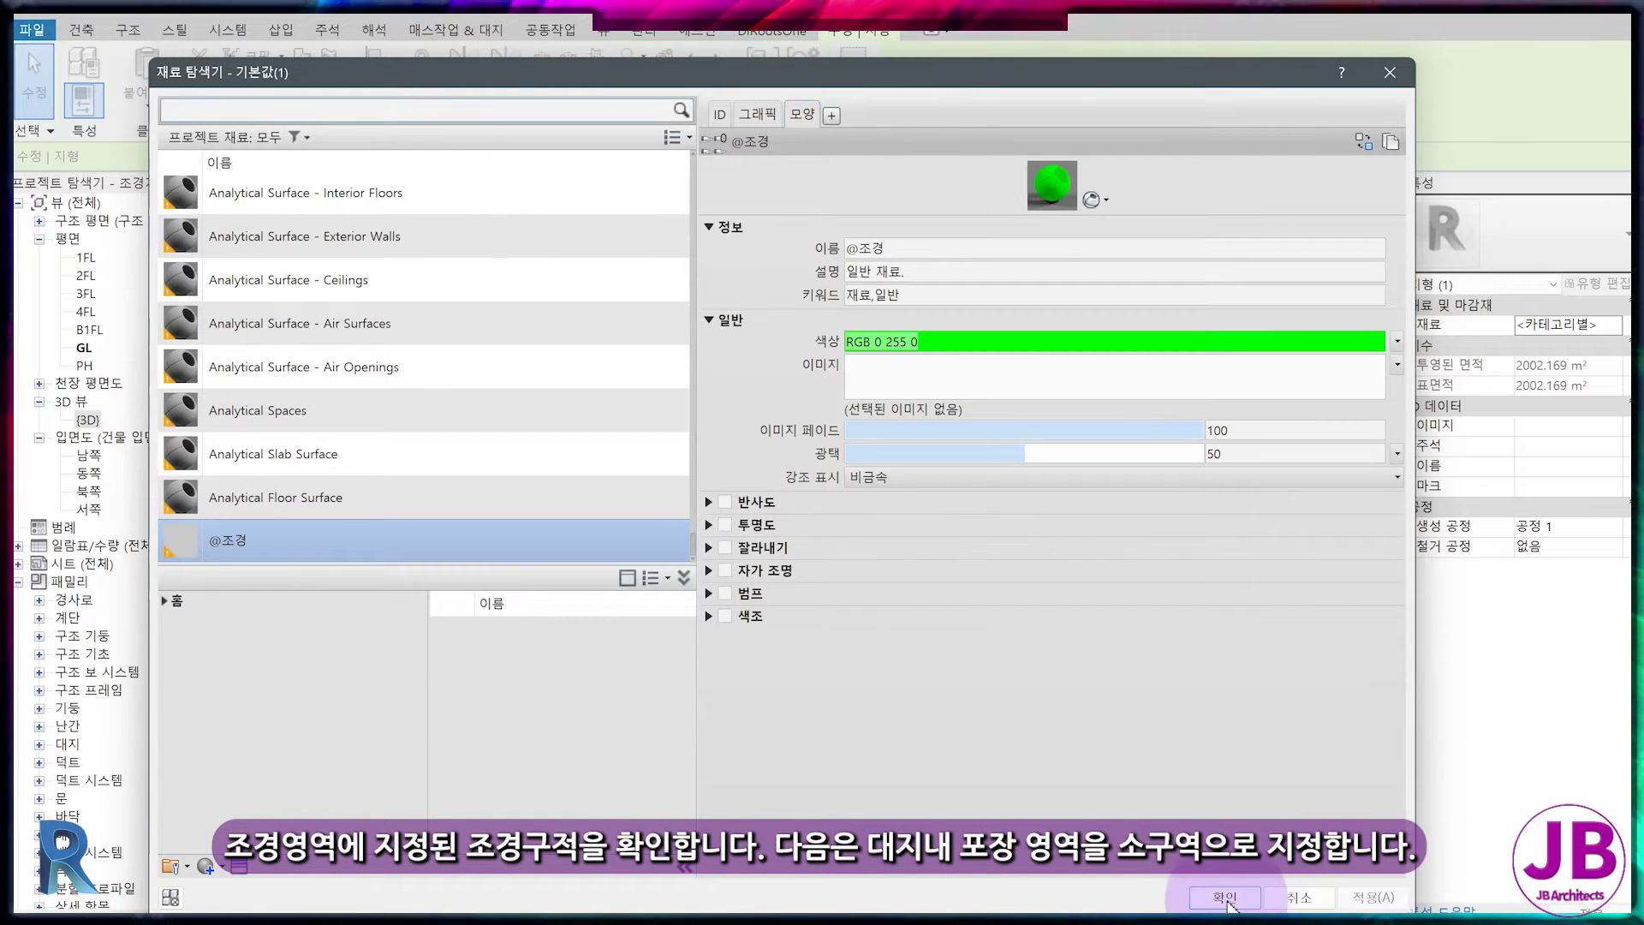
left_click(1224, 897)
left_click(795, 468)
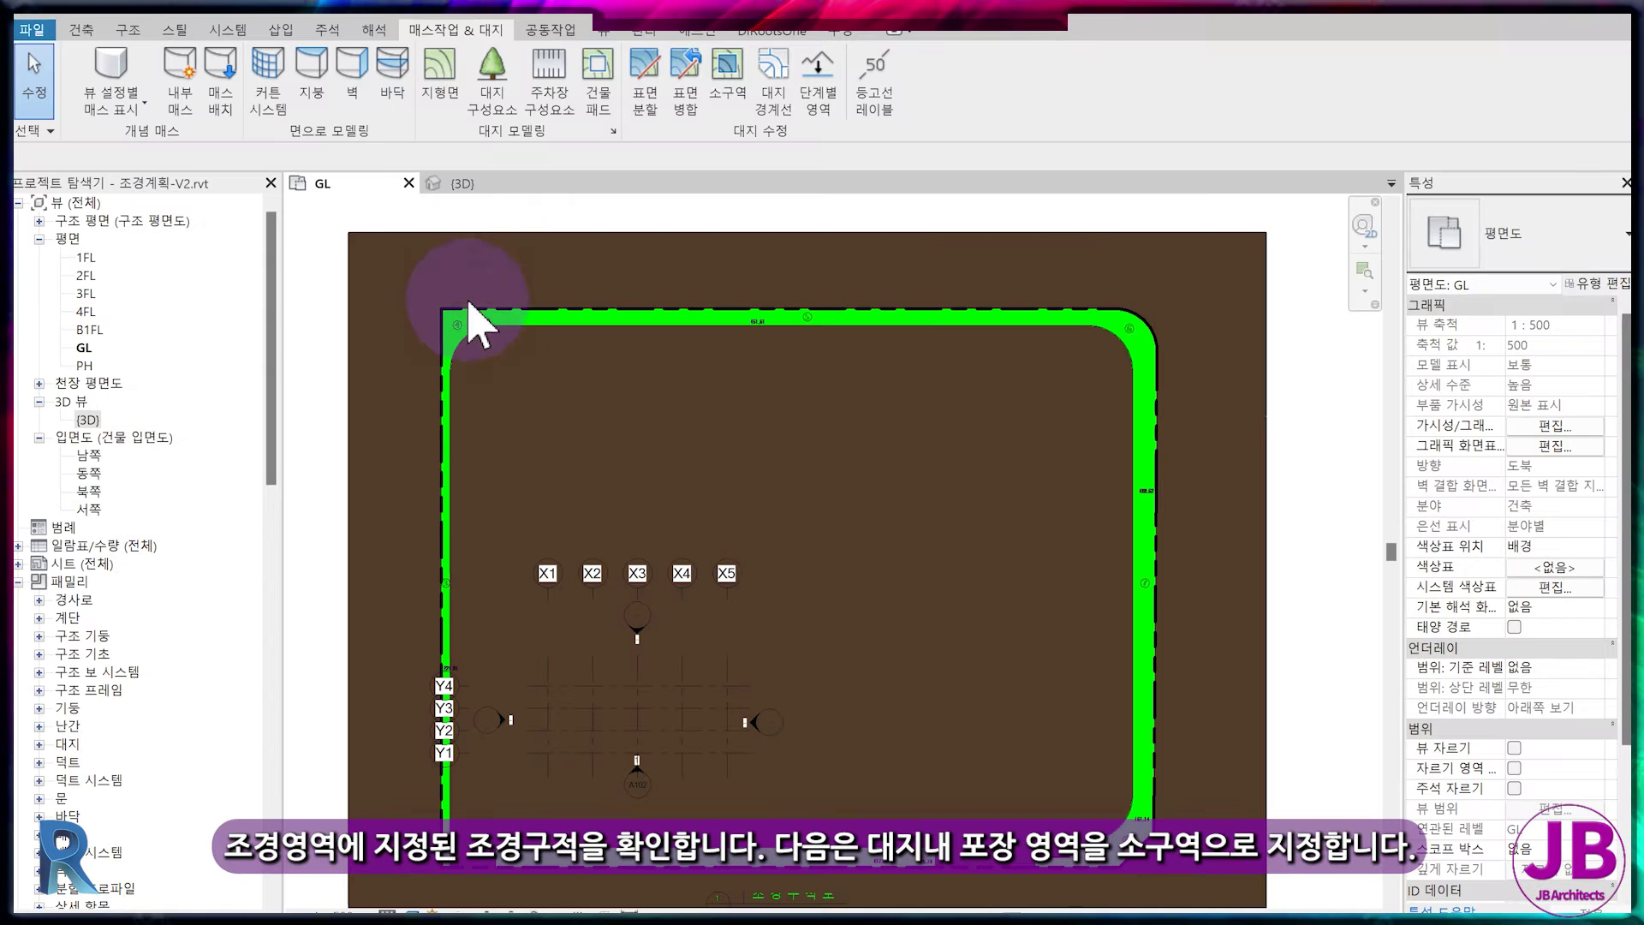
left_click(471, 186)
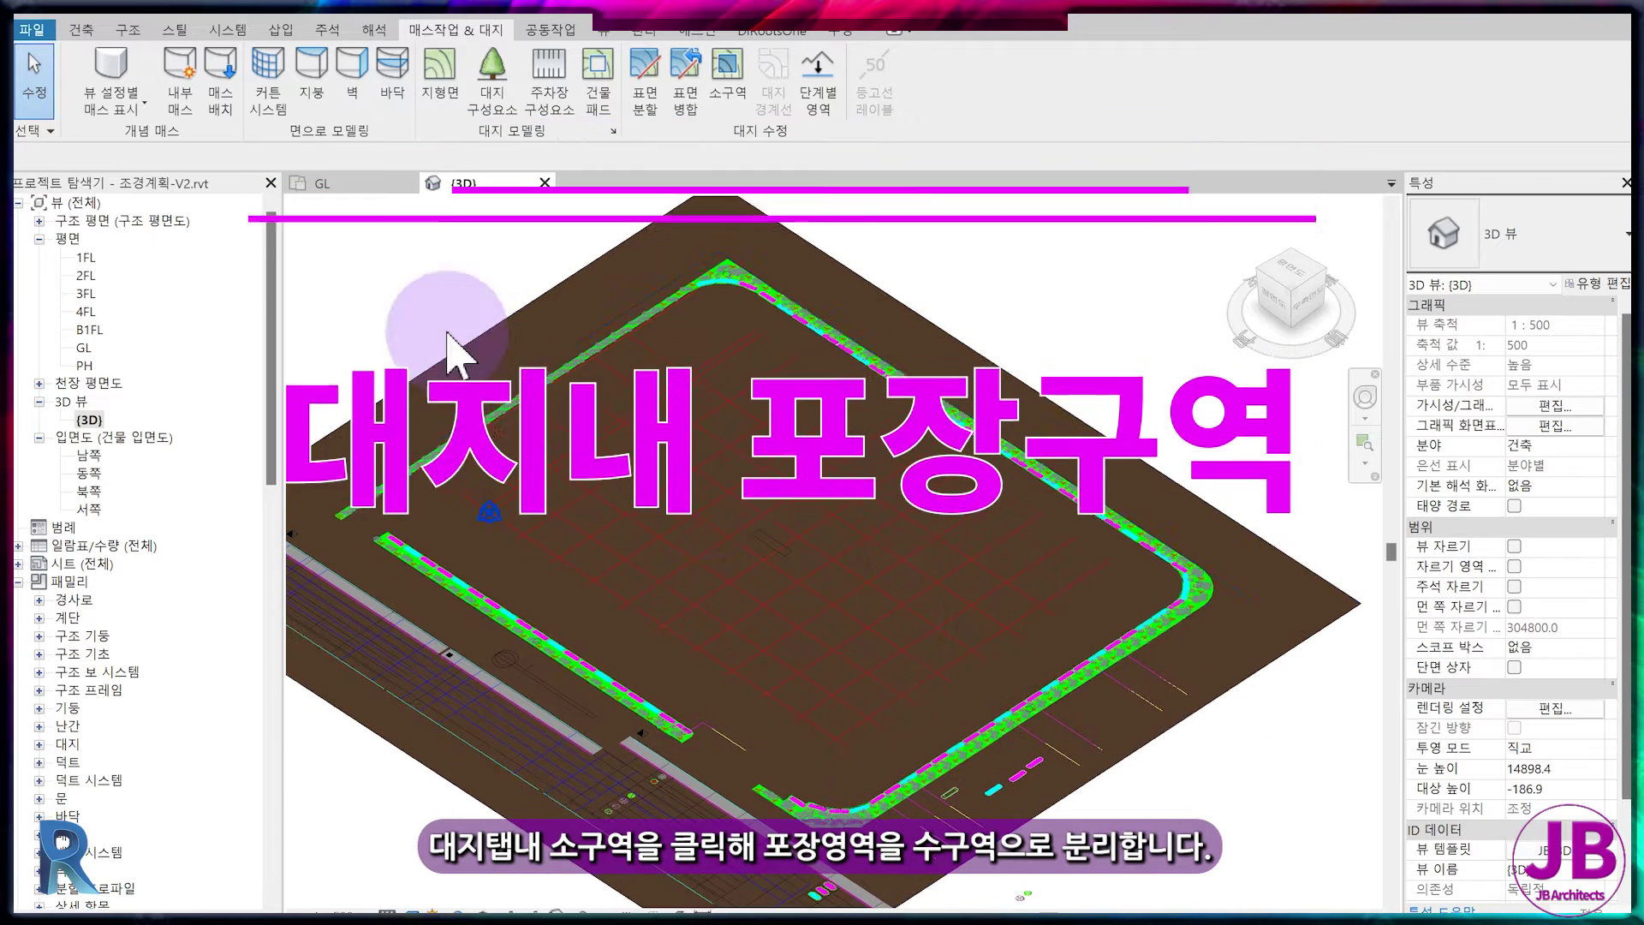
left_click(364, 183)
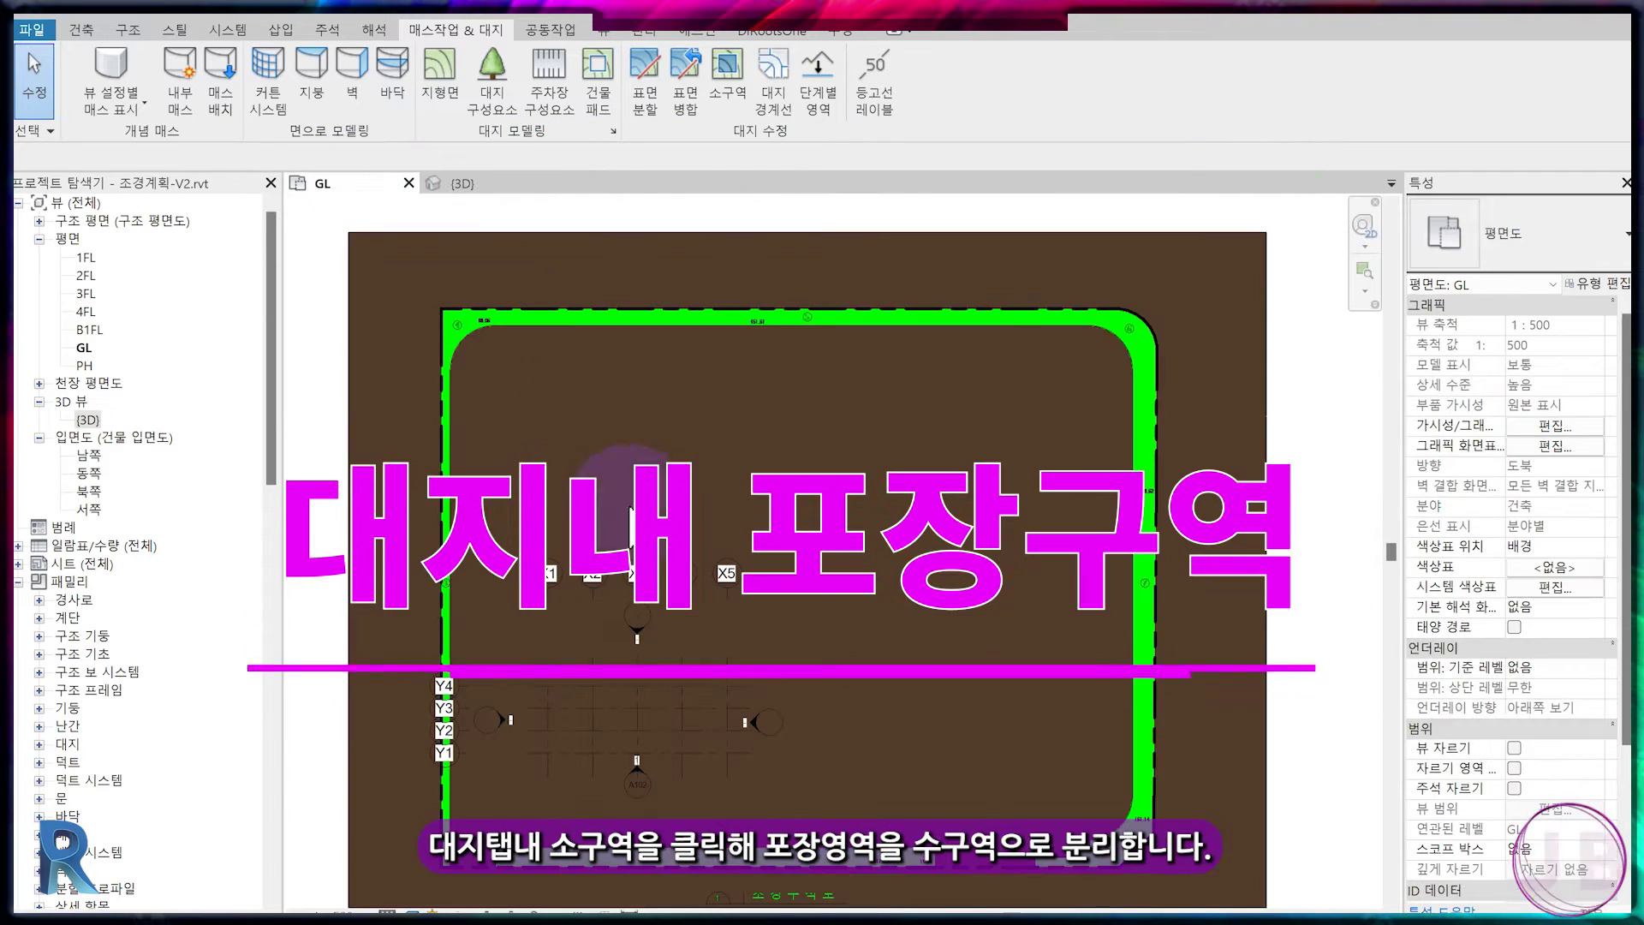
- Start a new subregion for the paved area and pick the landscape's inner edges, corner arcs and the south planting strip's upper edge
left_click(729, 82)
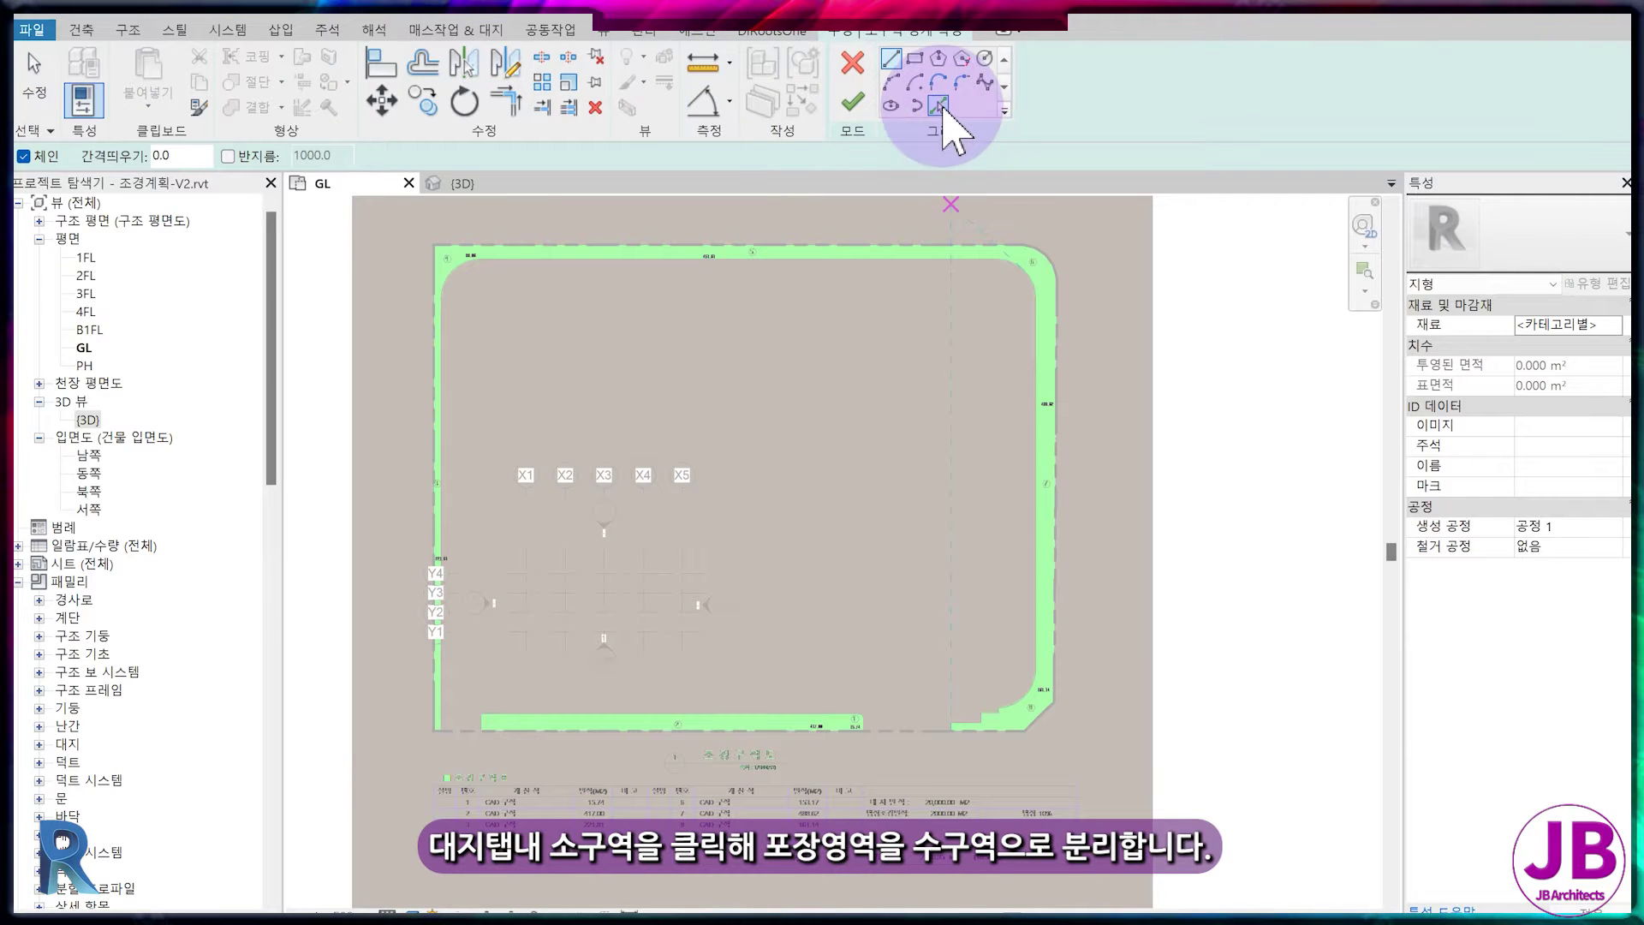
left_click(945, 117)
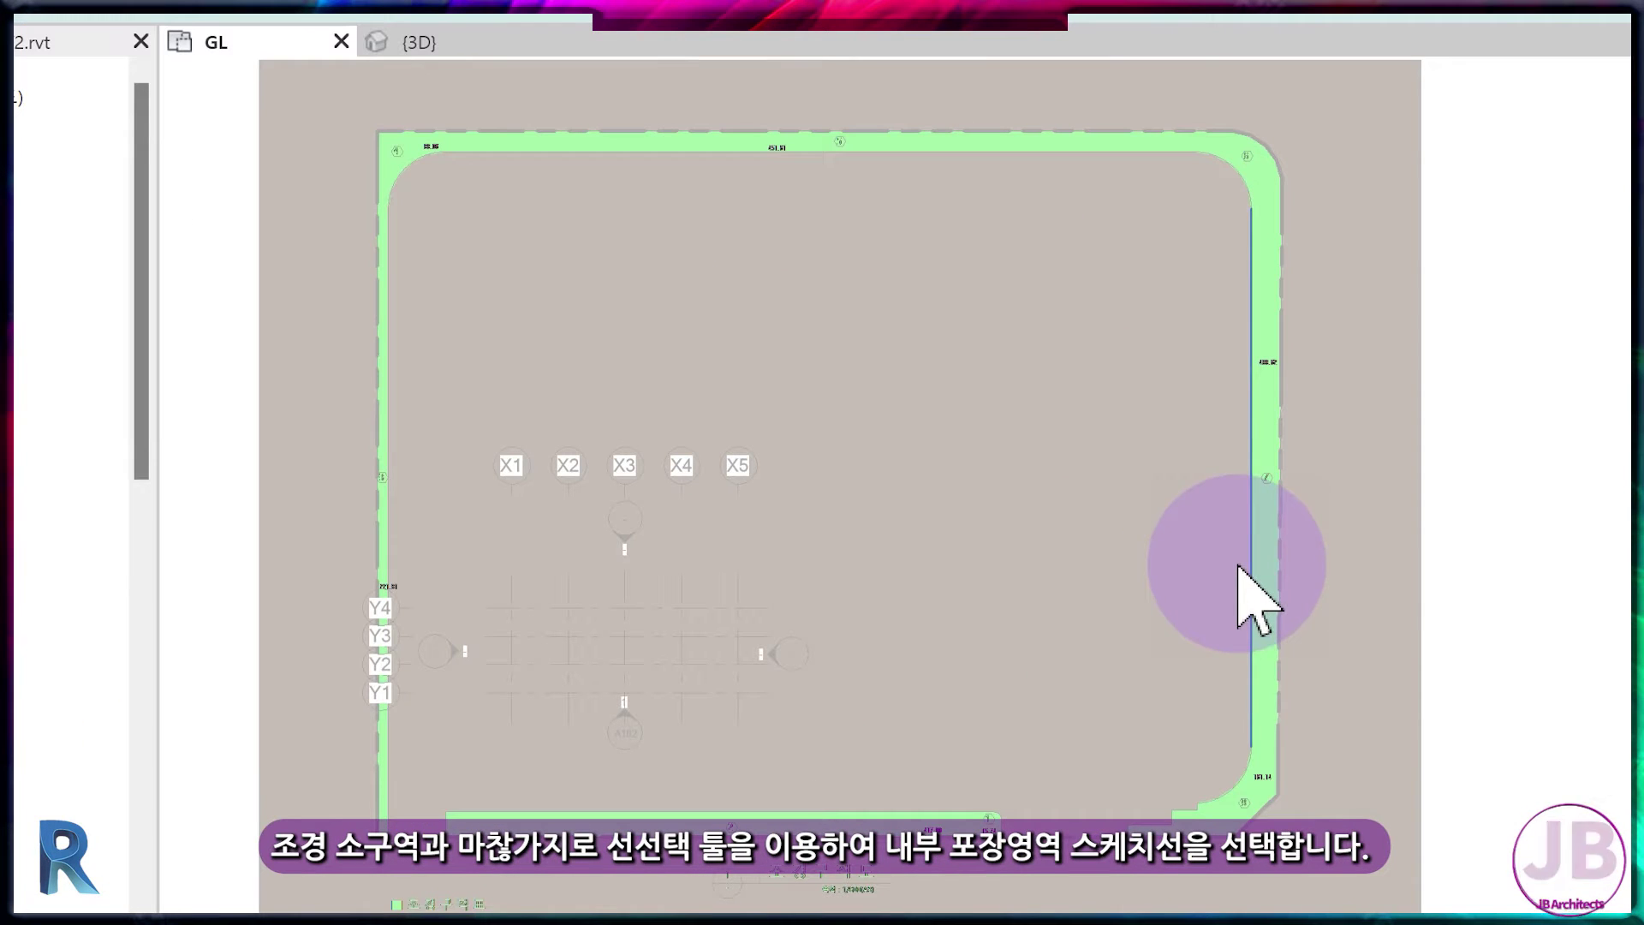
left_click(1250, 694)
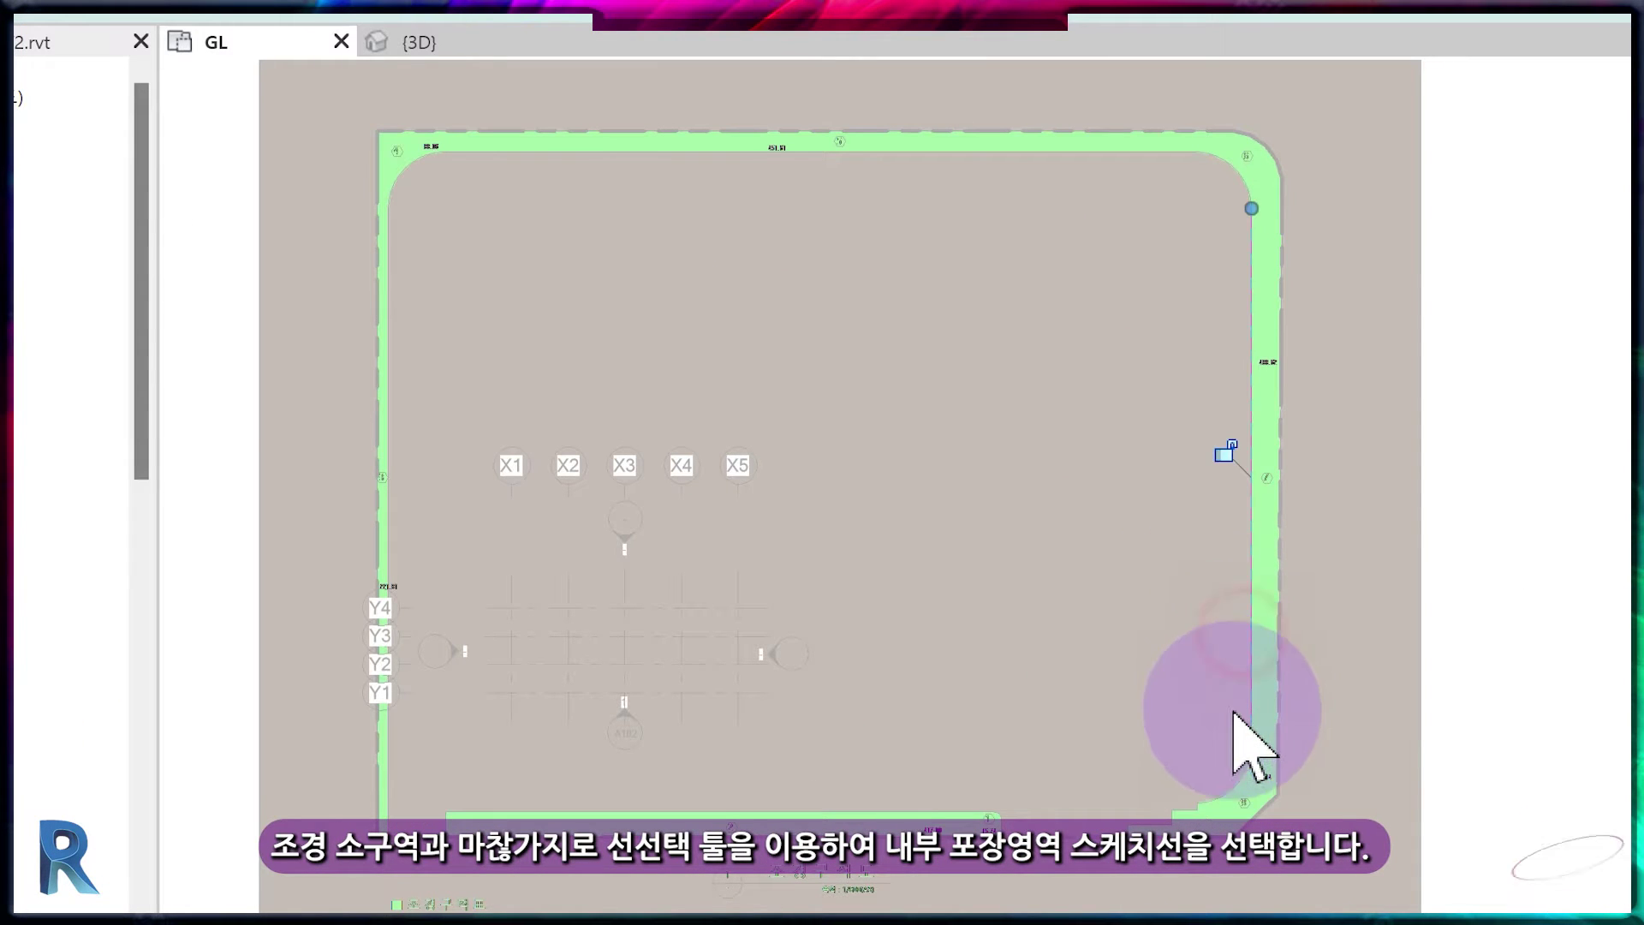
left_click(1244, 771)
left_click(1028, 154)
left_click(430, 172)
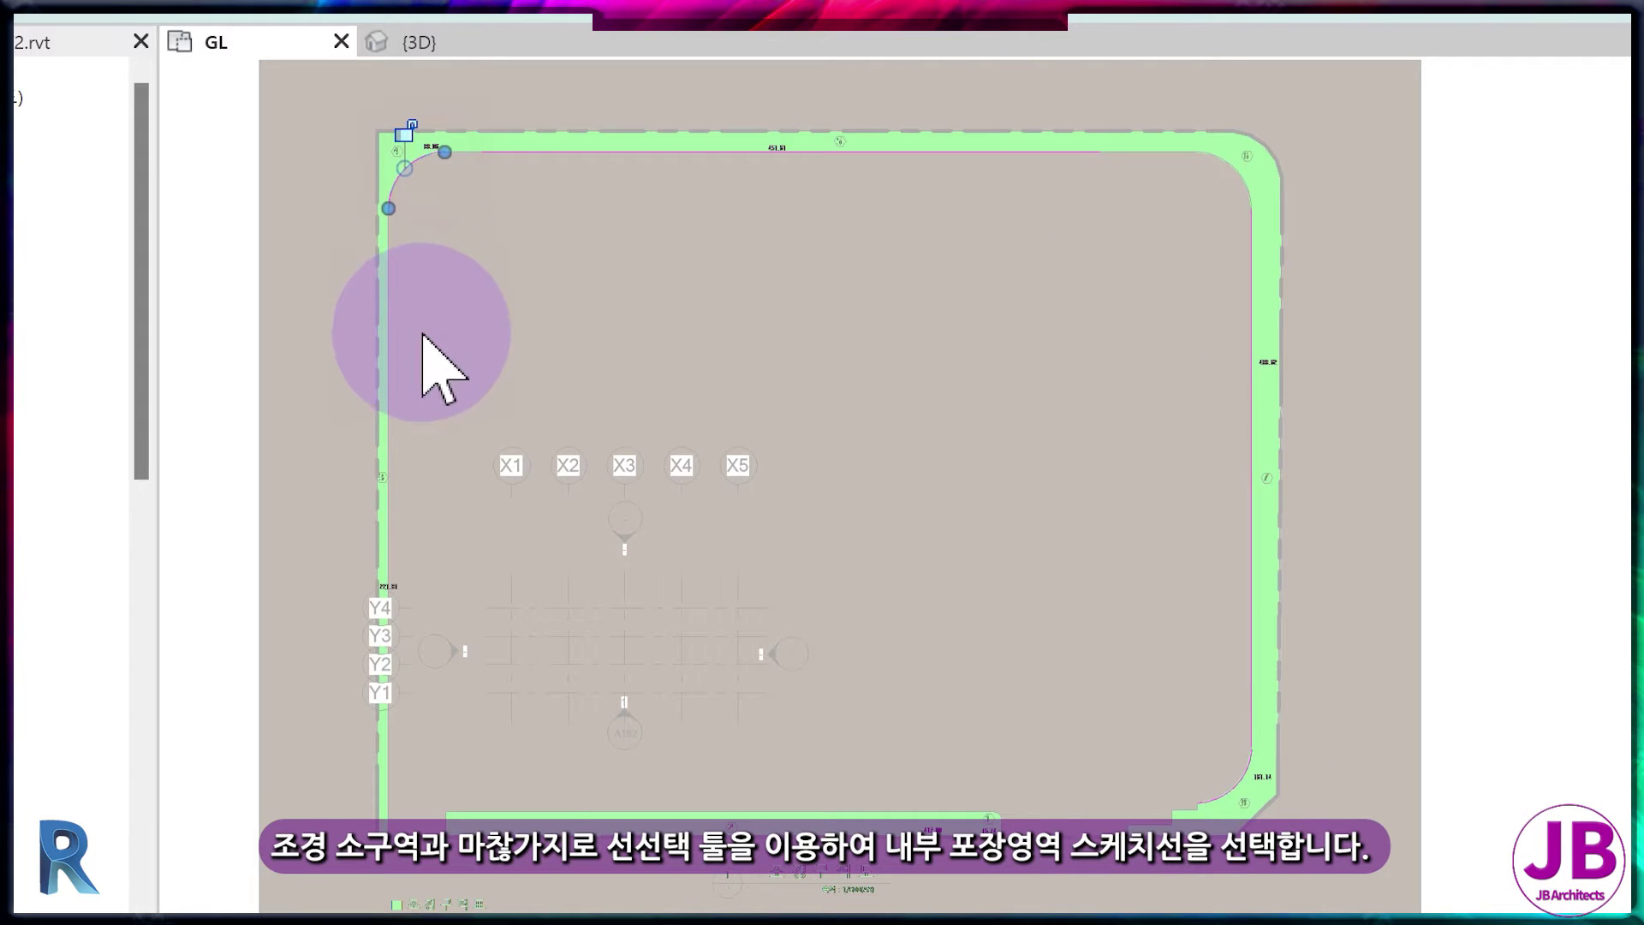
left_click(400, 357)
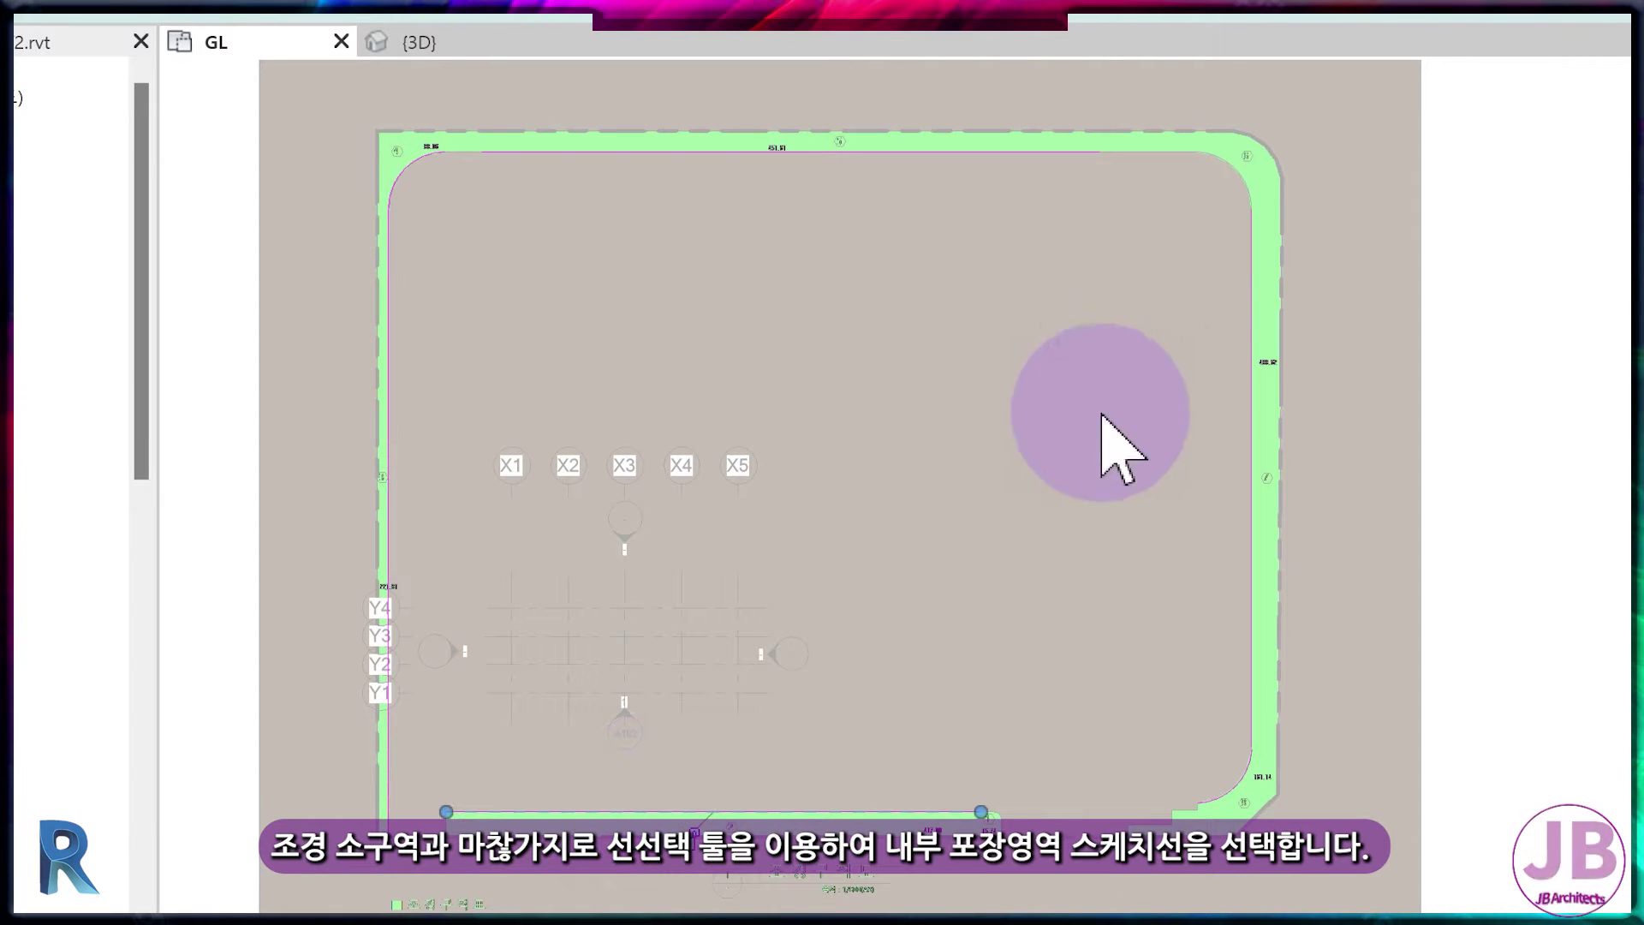
left_click(1237, 183)
- Pick the rounded corner and the short vertical edge at the east end of the south planting strip
scroll(998, 856, "up", 3)
scroll(1018, 779, "up", 2)
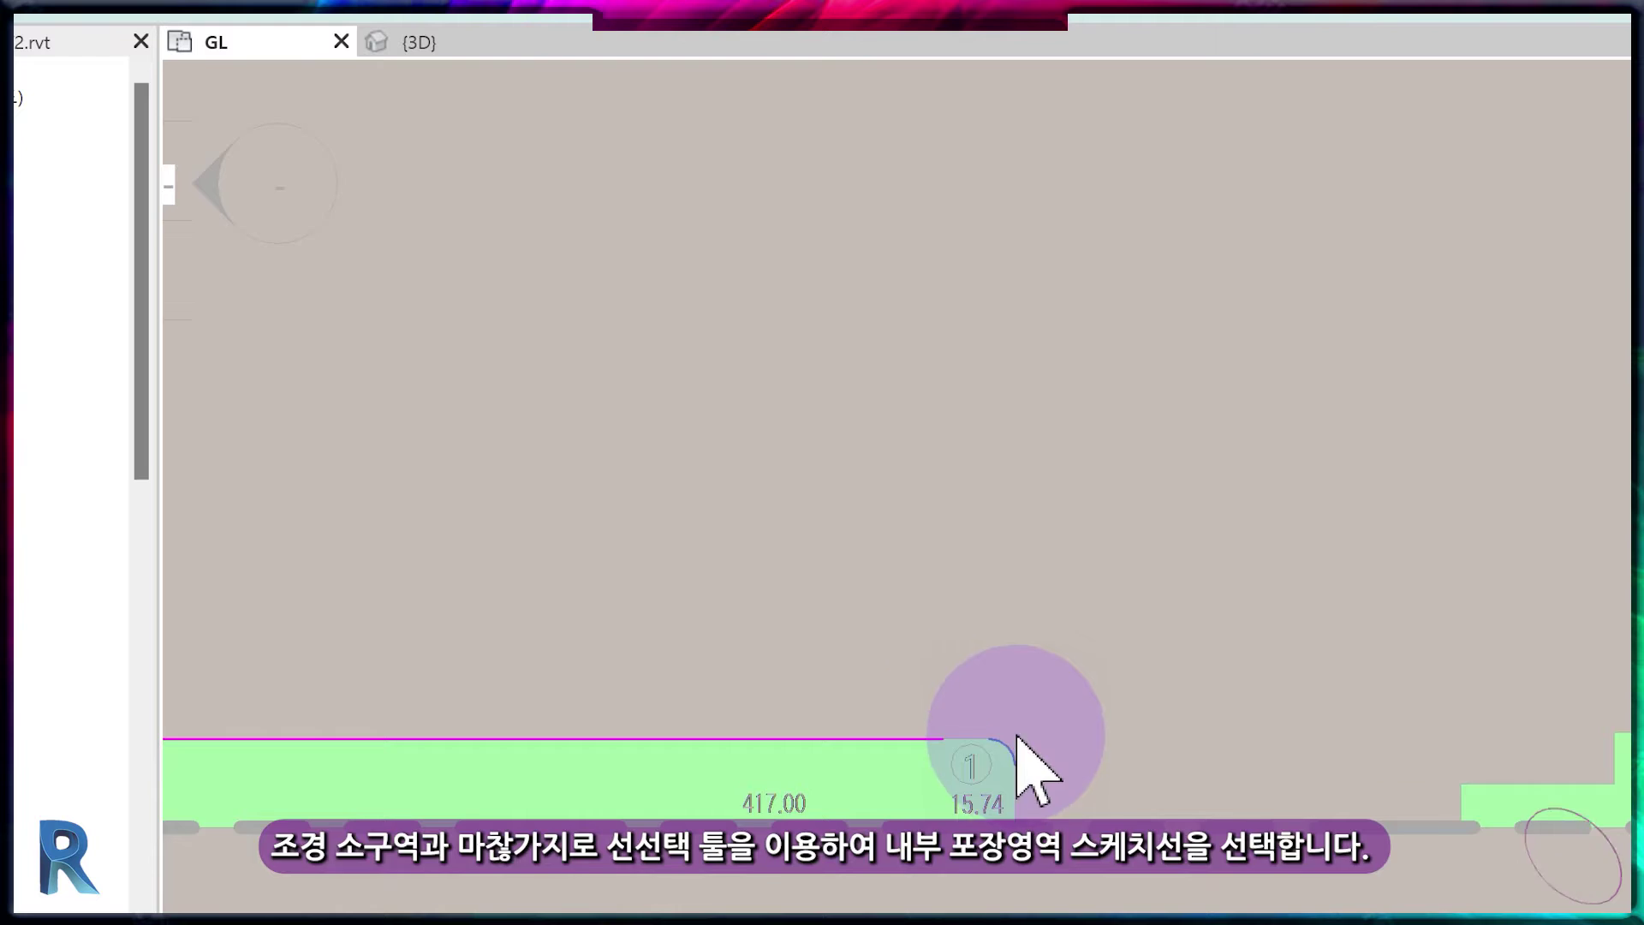
left_click(968, 747)
scroll(1010, 782, "up", 3)
left_click(1019, 738)
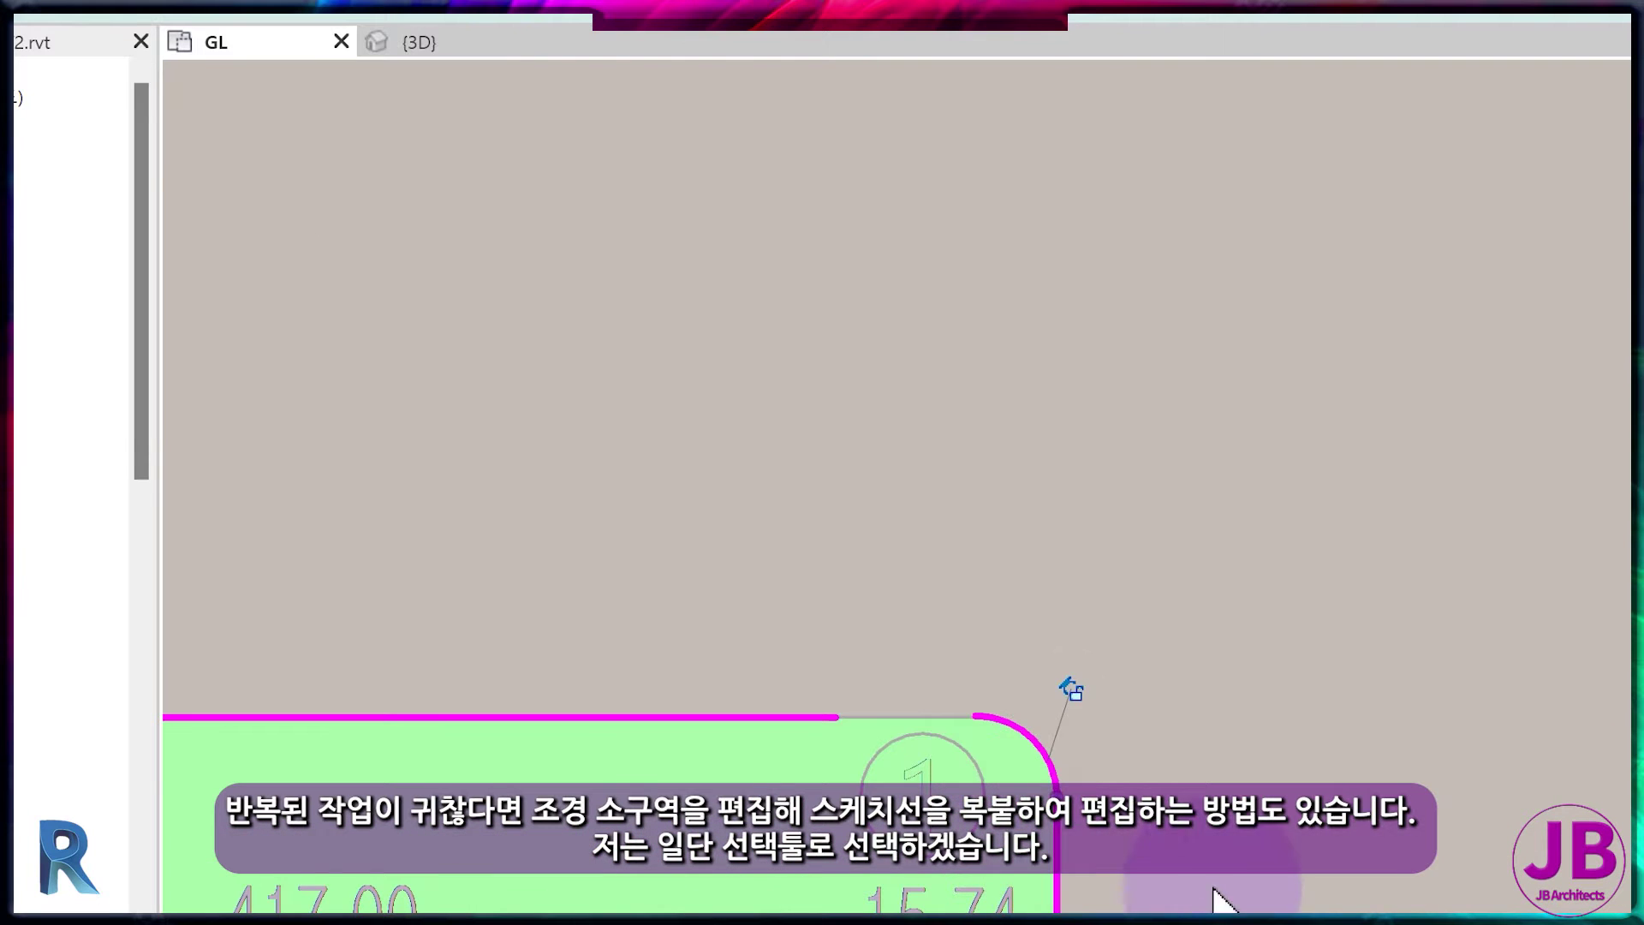
- Pick the south property line and the stepped landscape edges leading up to the southeast arc
scroll(1218, 902, "down", 2)
middle_click_drag(1219, 902, 899, 881)
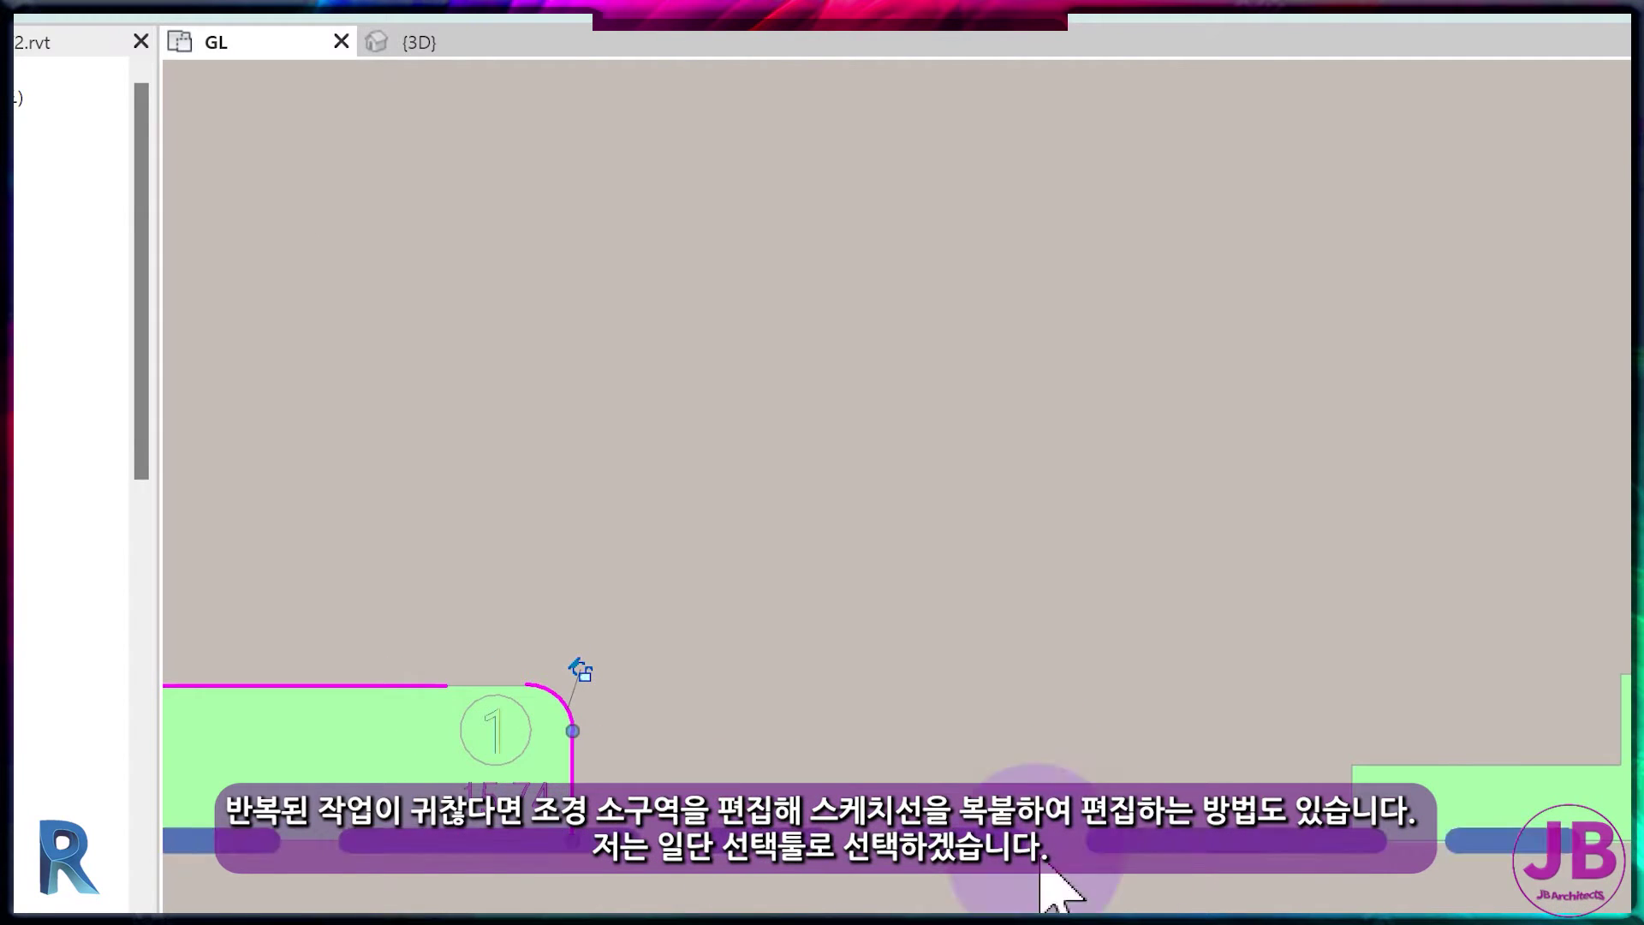
left_click(1267, 840)
left_click(1352, 798)
left_click(1475, 765)
left_click(1621, 723)
left_click(1627, 674)
scroll(1034, 604, "up", 2)
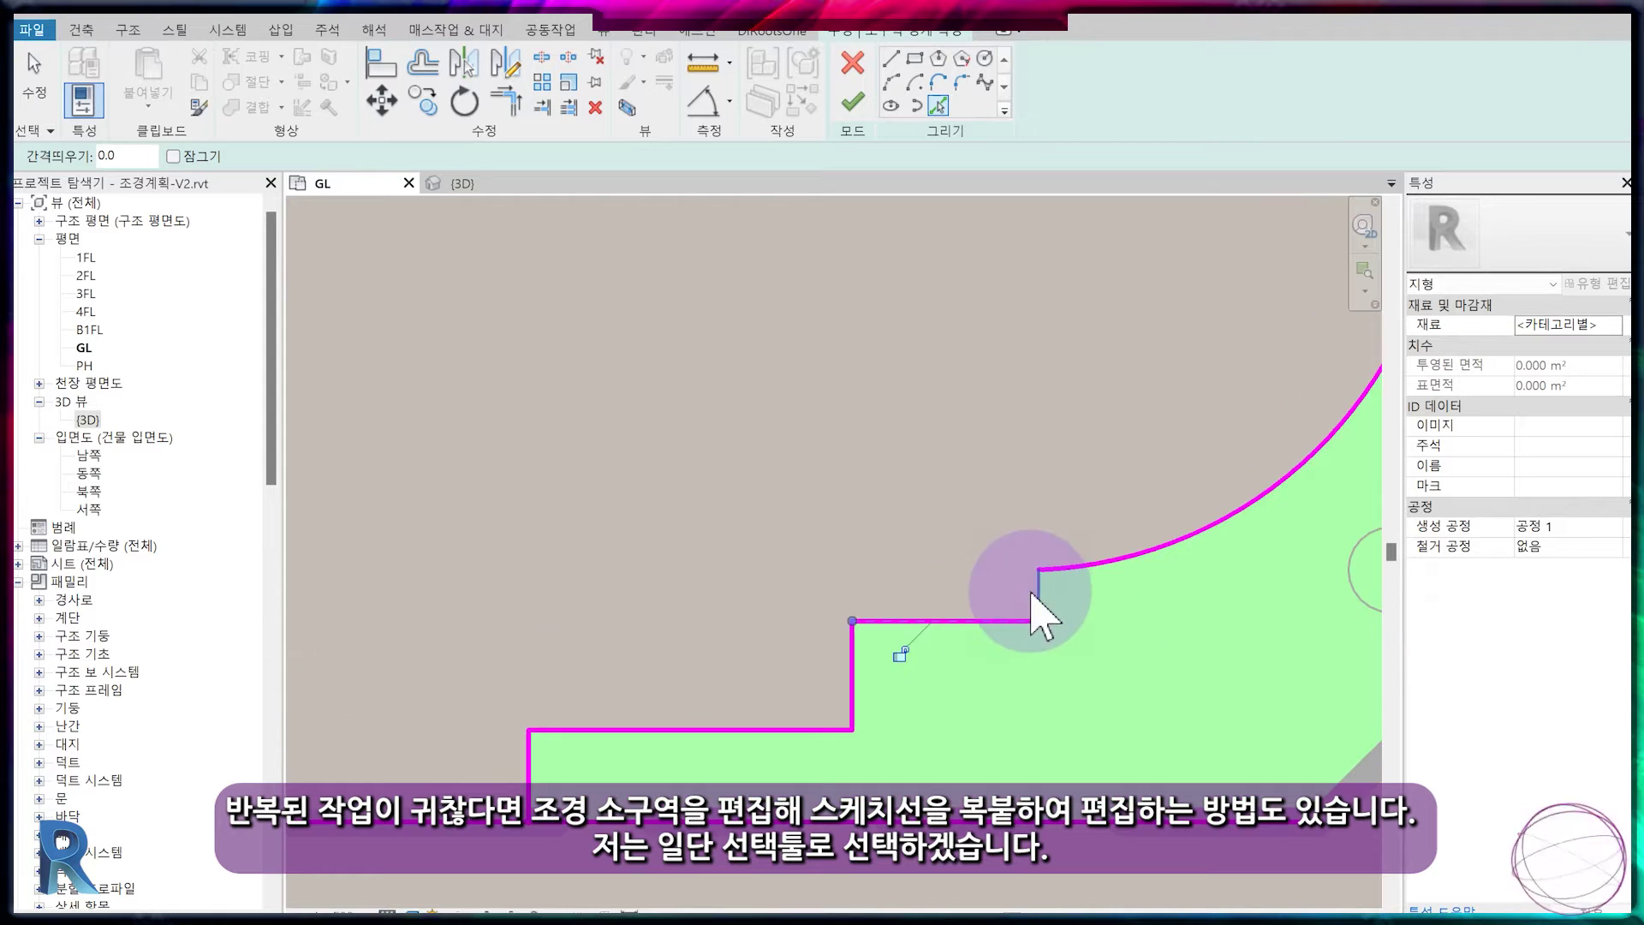
left_click(1034, 595)
scroll(1046, 633, "down", 4)
left_click(1202, 524)
- Trim the south property line to the opening between the planting strip's east end and the stepped edge
scroll(1200, 535, "up", 2)
key("t")
key("r")
scroll(1199, 514, "down", 2)
scroll(642, 616, "up", 2)
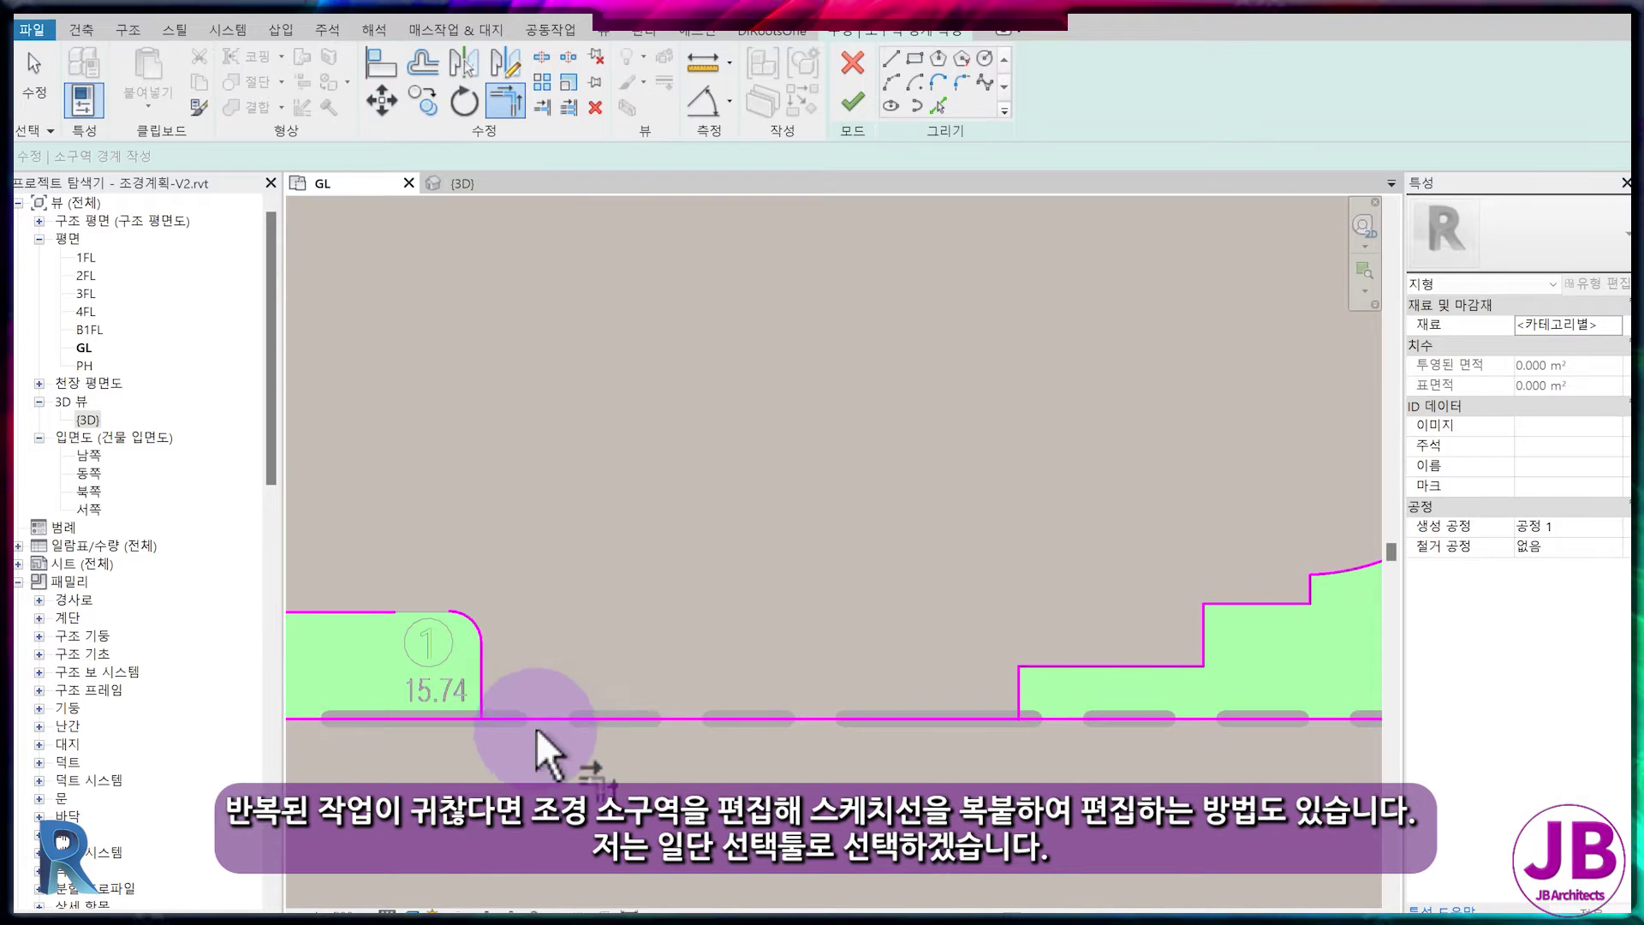
scroll(919, 723, "down", 2)
- Extend the long north inner line to meet the northeast and northwest corner arcs
middle_click_drag(1198, 428, 1112, 891)
middle_click_drag(957, 248, 990, 377)
scroll(989, 380, "up", 1)
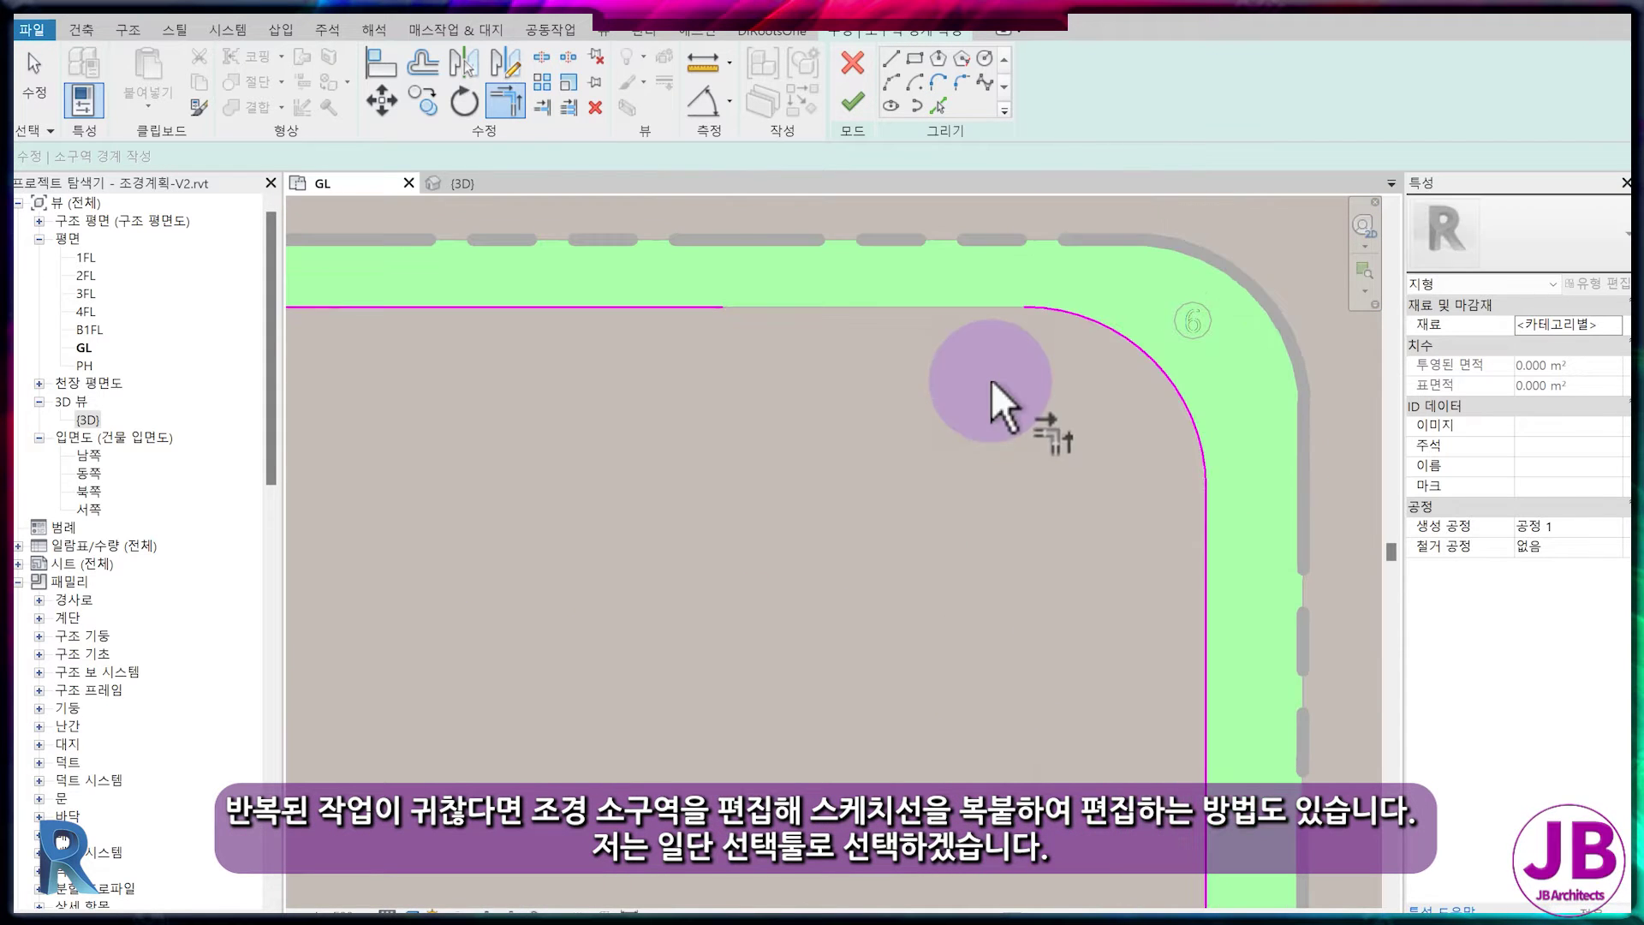
left_click(703, 309)
scroll(704, 312, "down", 3)
middle_click_drag(698, 339, 1087, 400)
scroll(813, 373, "up", 1)
left_click(811, 364)
scroll(649, 367, "up", 4)
left_click(687, 367)
key("Escape")
- Pick the planting strip's west end and the adjoining property line, trimming that line to the west inner line
scroll(702, 419, "down", 5)
middle_click_drag(711, 677, 629, 334)
middle_click_drag(630, 779, 609, 592)
scroll(505, 708, "up", 3)
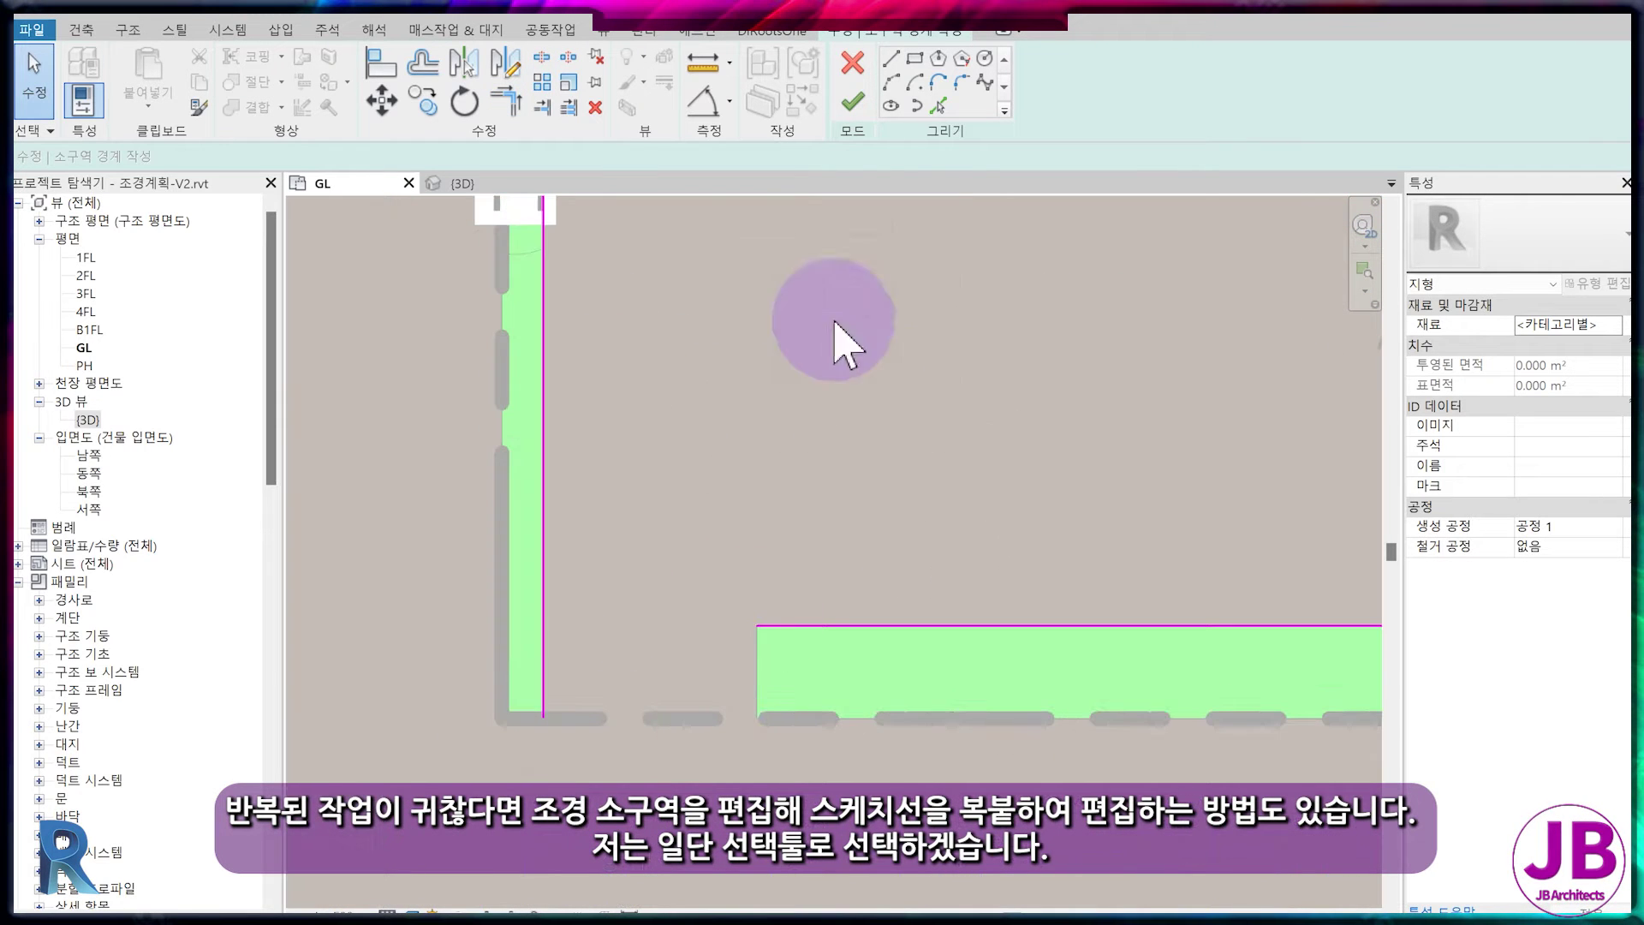
key("p")
key("l")
left_click(753, 658)
key("t")
key("r")
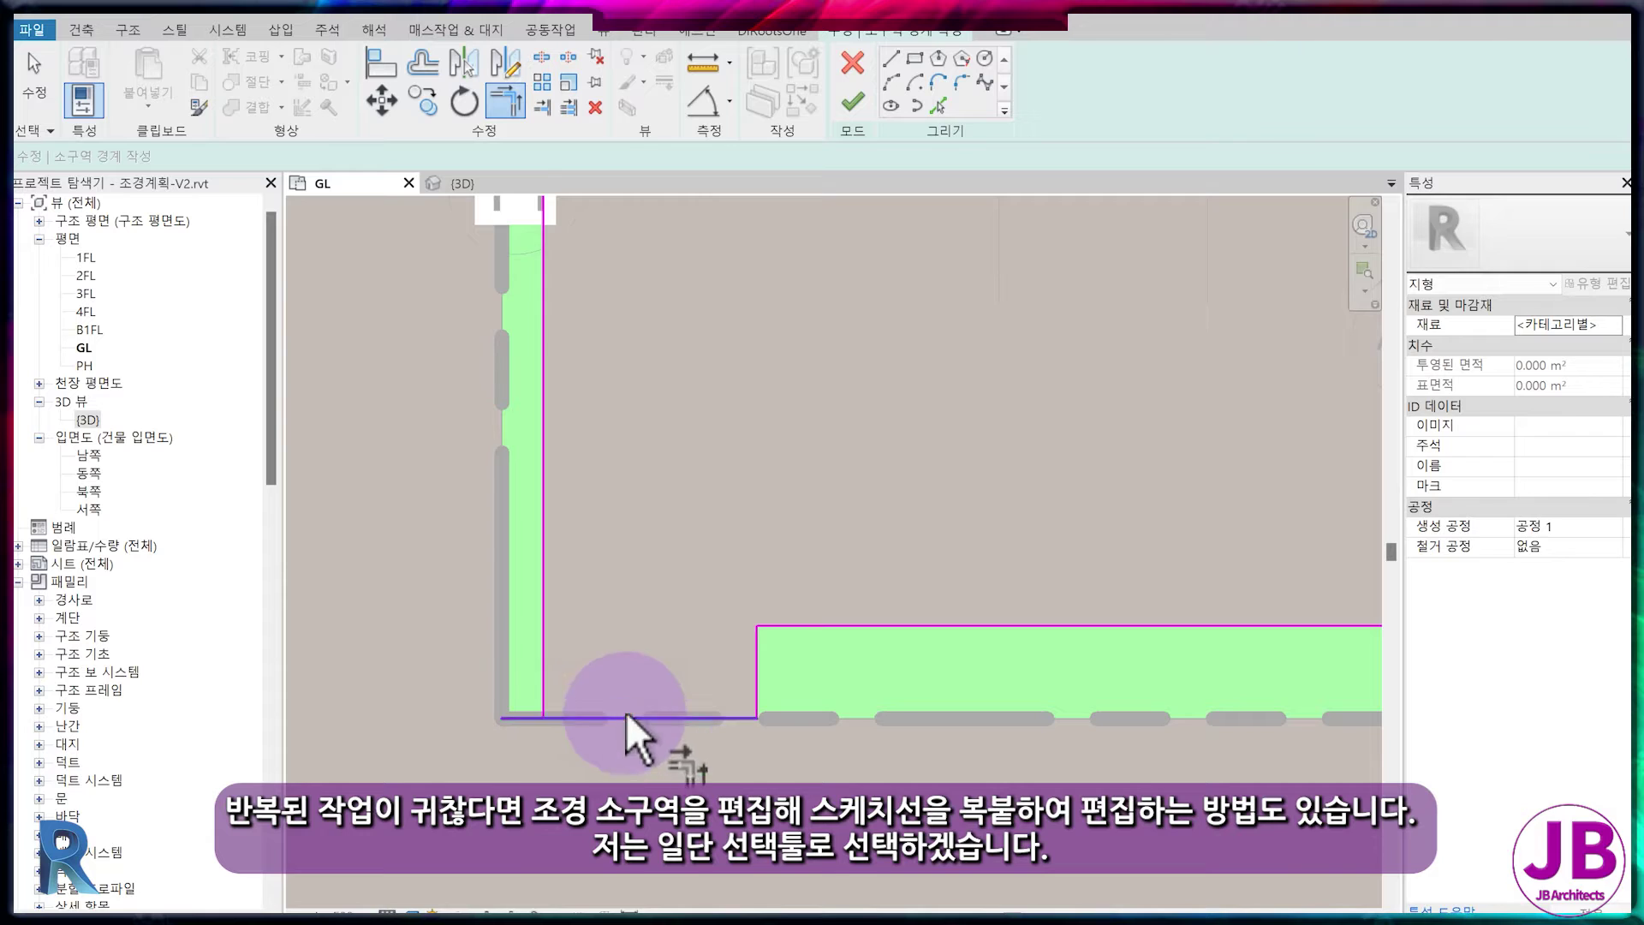
left_click(617, 719)
left_click(544, 633)
- Join the planting strip's upper line to the corner arc at its east end
scroll(681, 762, "down", 3)
middle_click_drag(1284, 762, 685, 685)
scroll(908, 634, "up", 5)
left_click(607, 565)
left_click(805, 572)
key("Escape")
- Check the closed boundary and finish the sketch to create the paved subregion
scroll(771, 668, "down", 4)
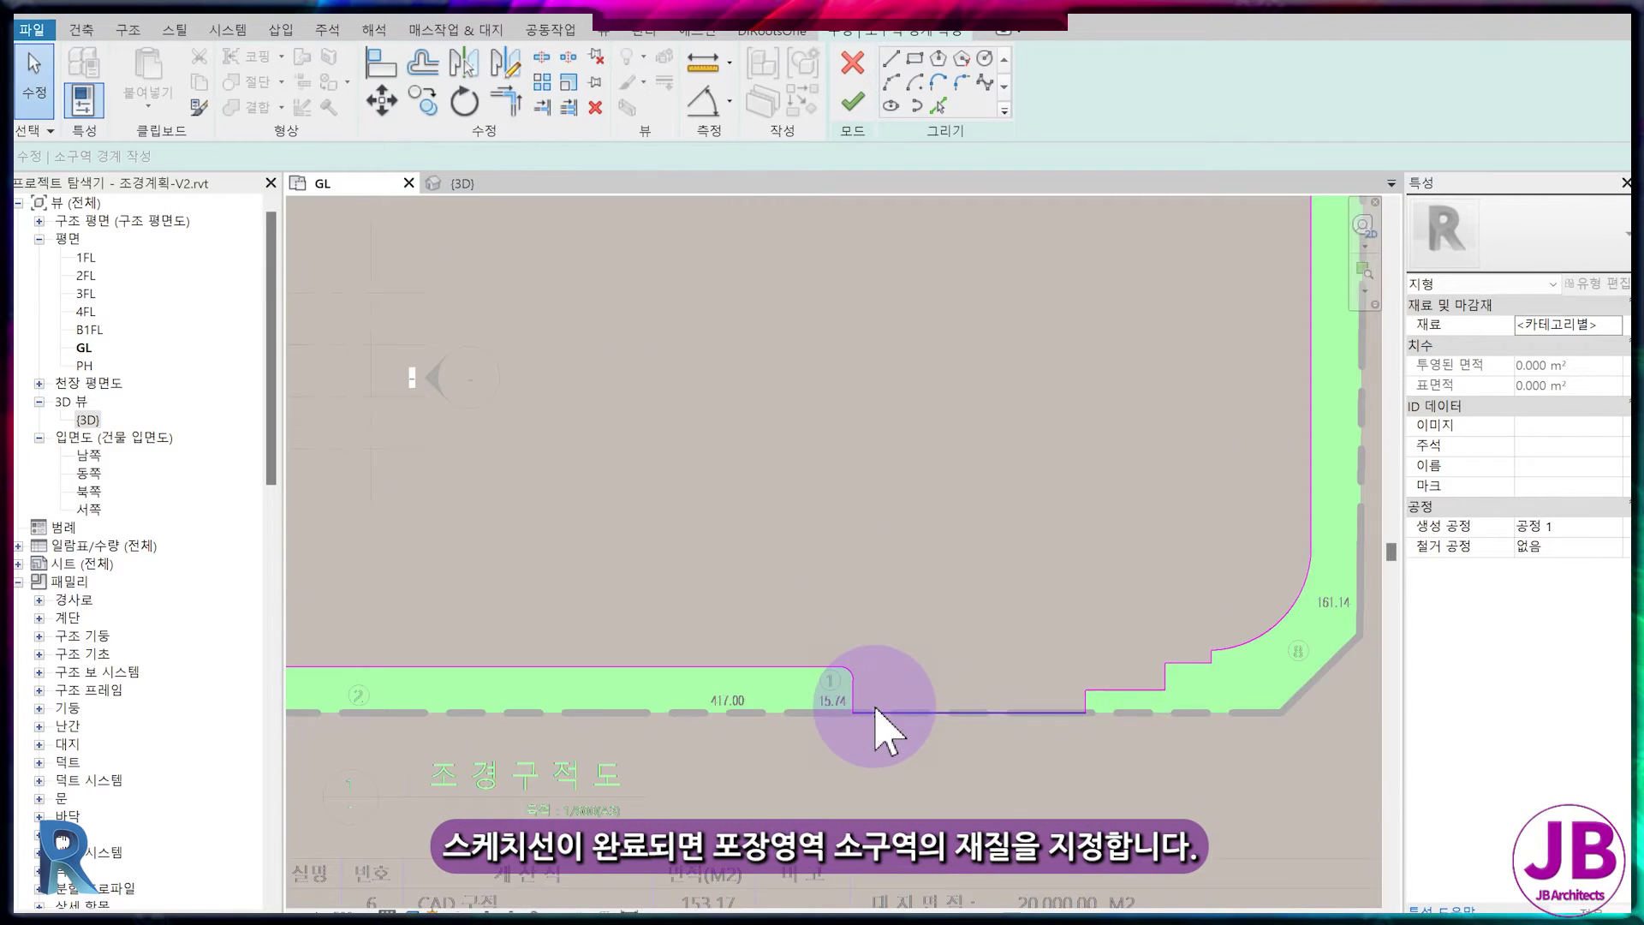
scroll(822, 651, "down", 4)
middle_click_drag(777, 587, 877, 723)
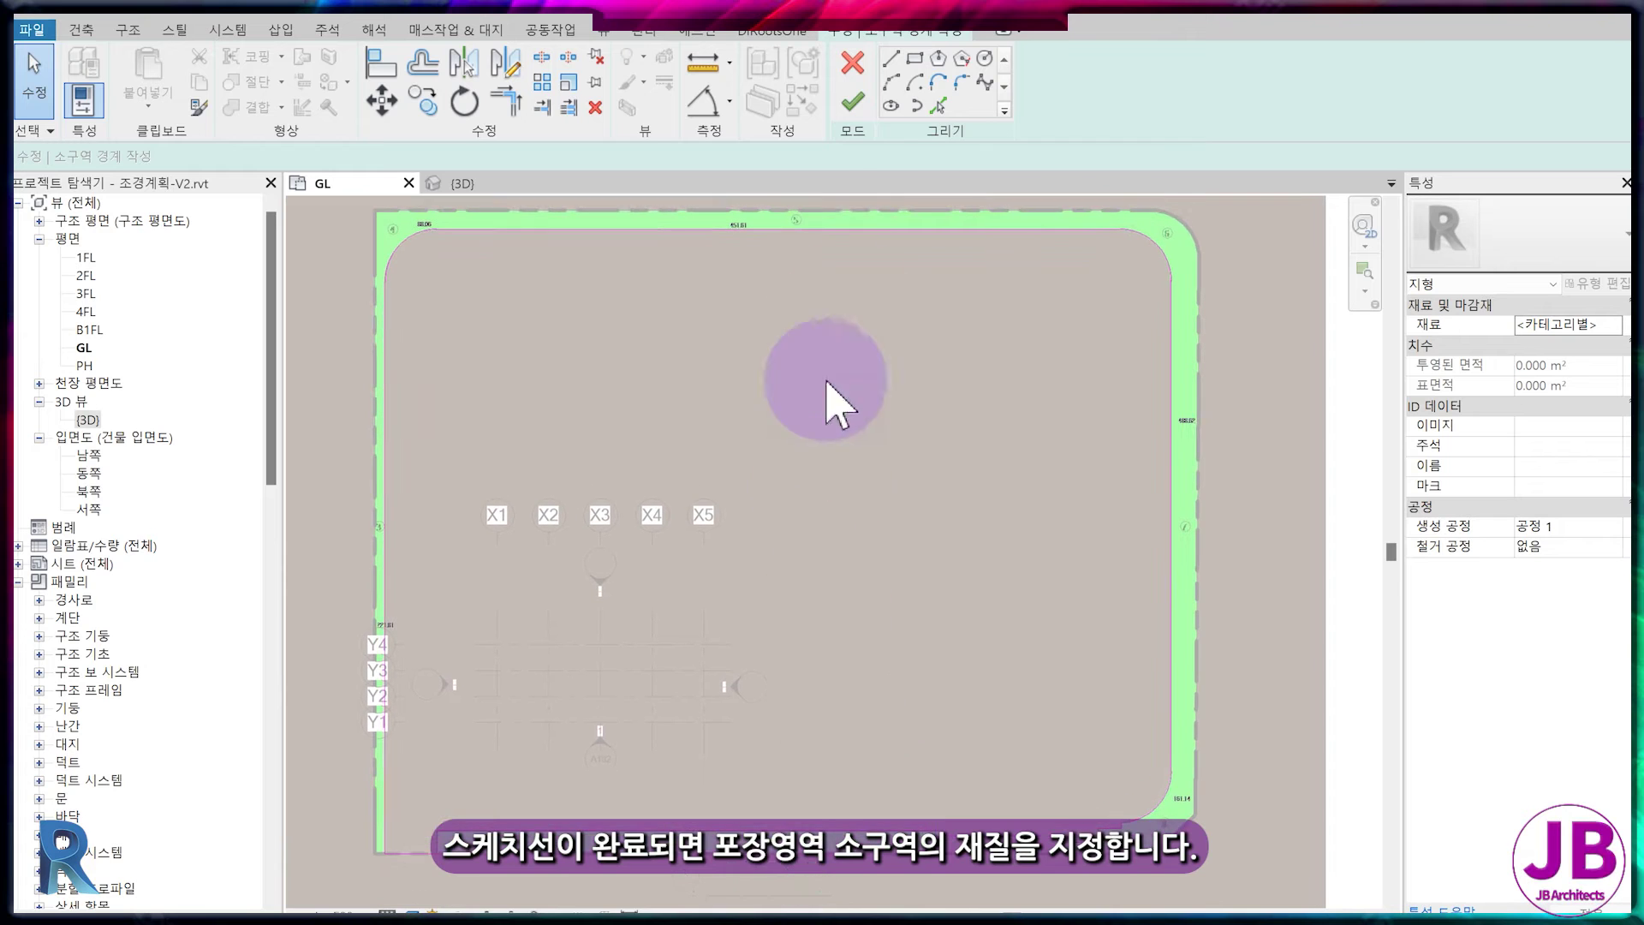
left_click(853, 105)
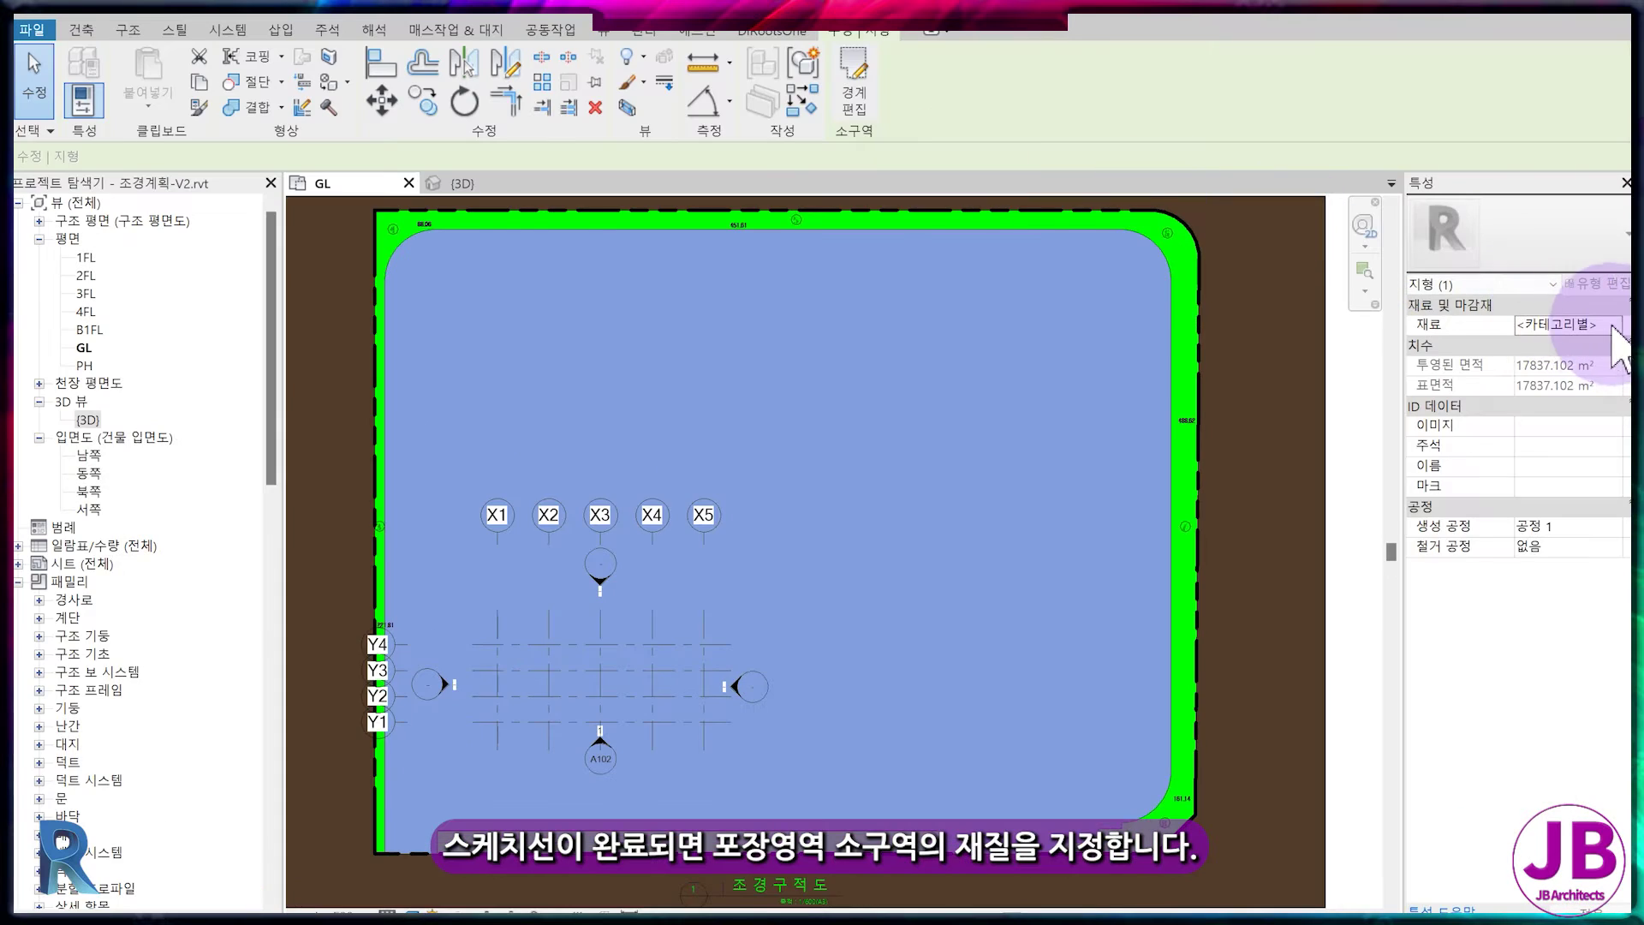
left_click(1595, 325)
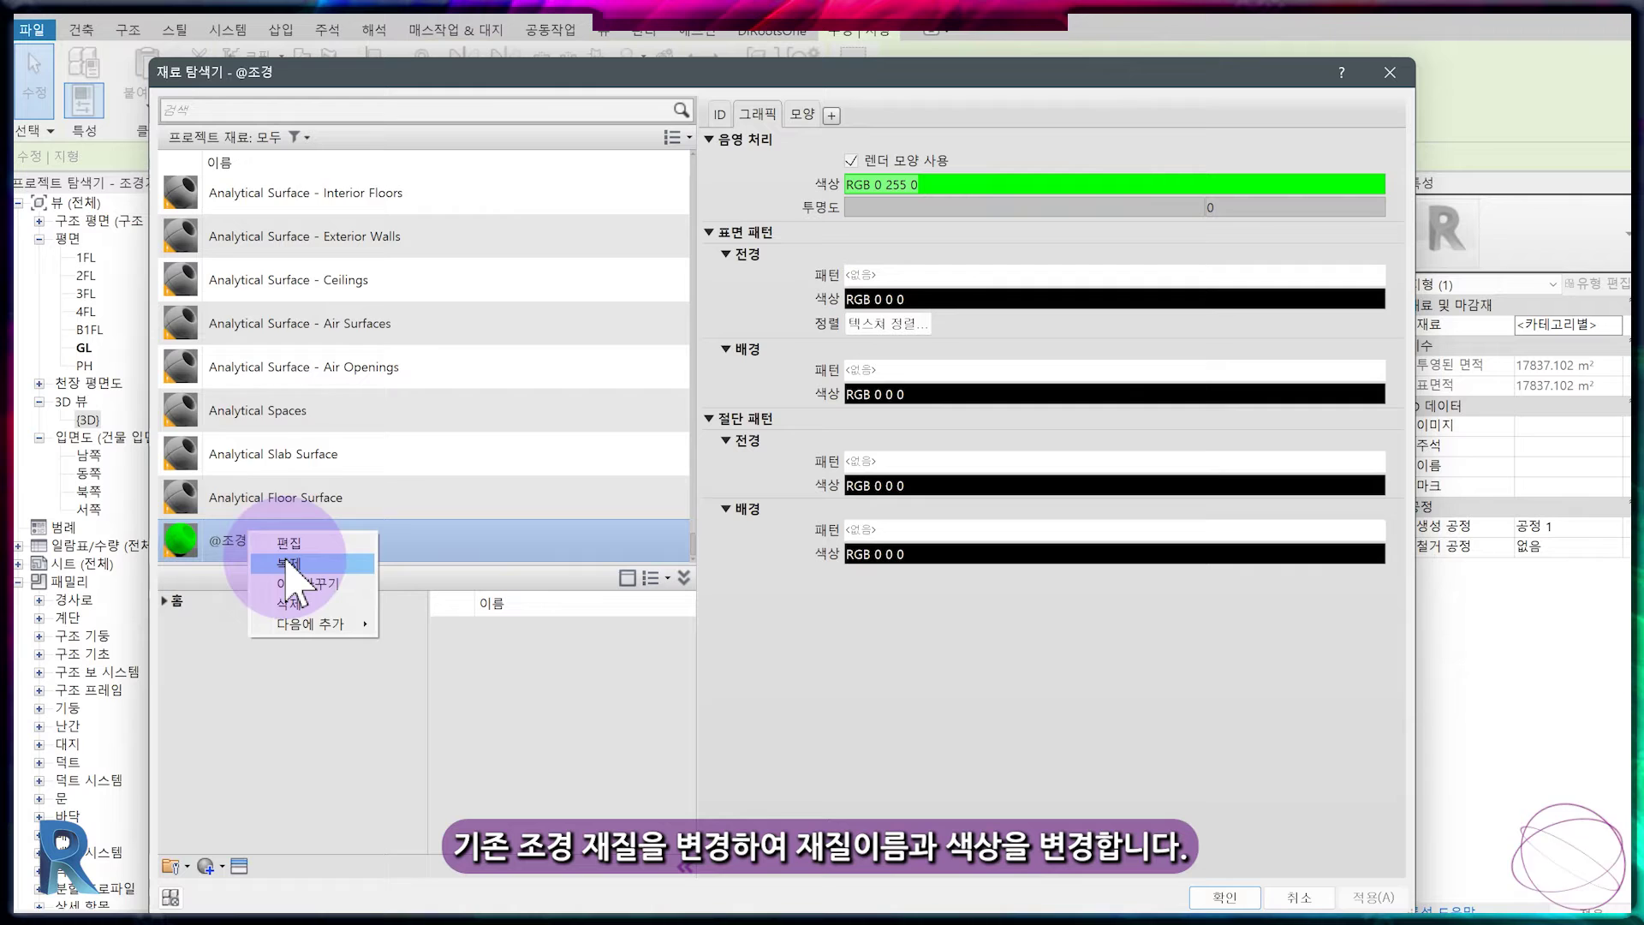
left_click(289, 562)
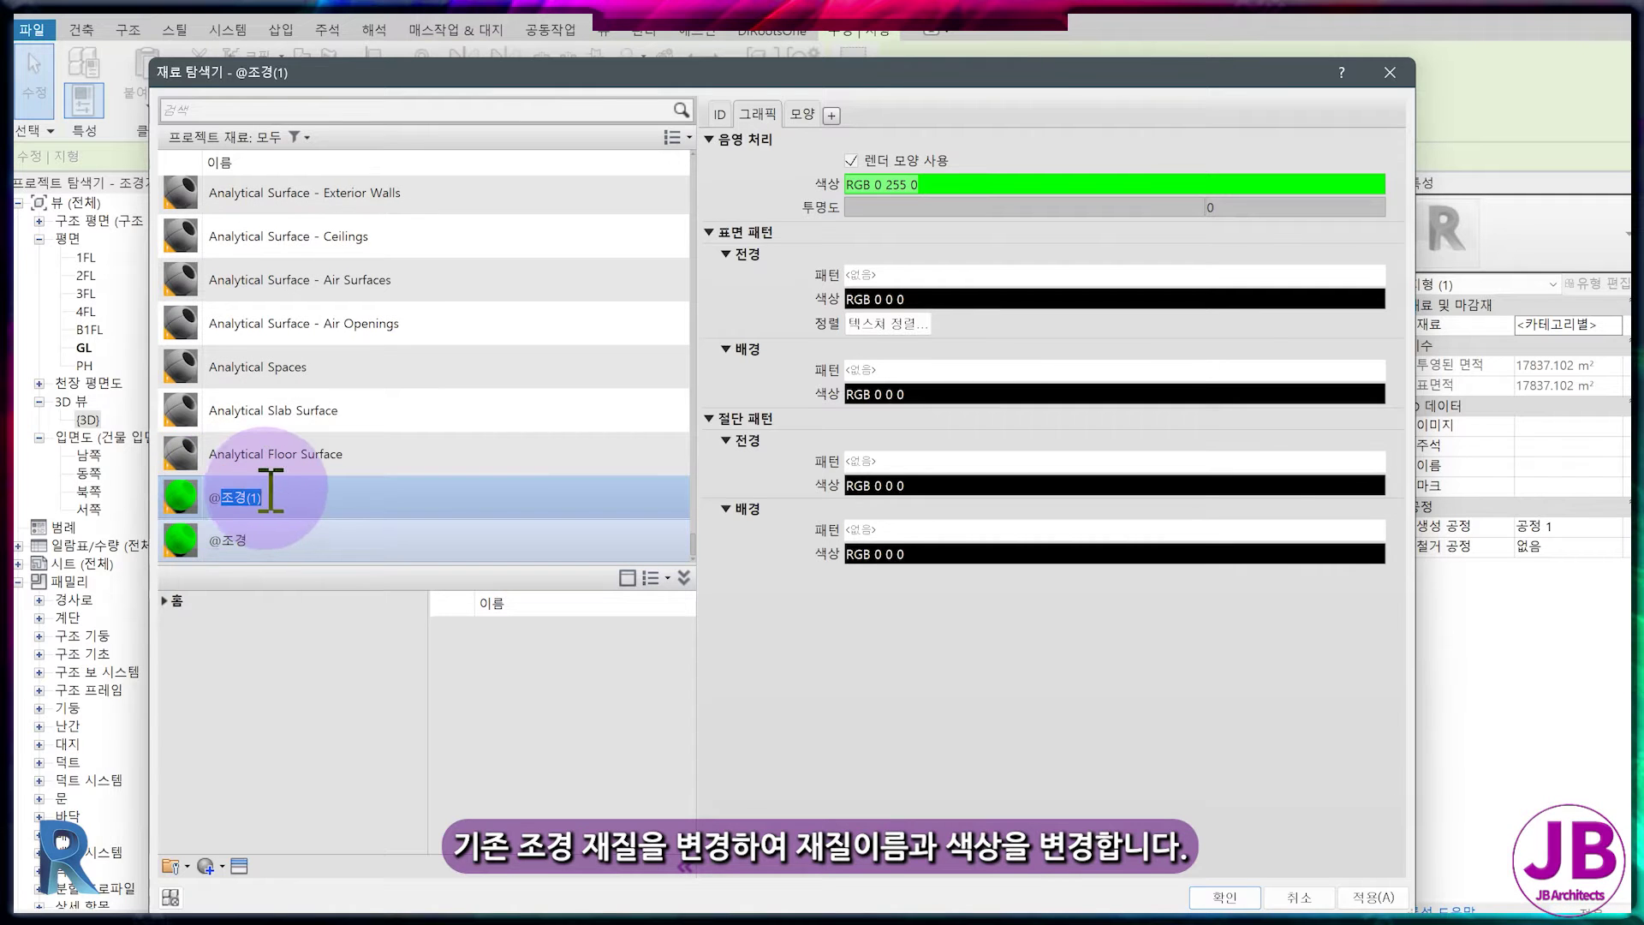
type("@대지")
key("Return")
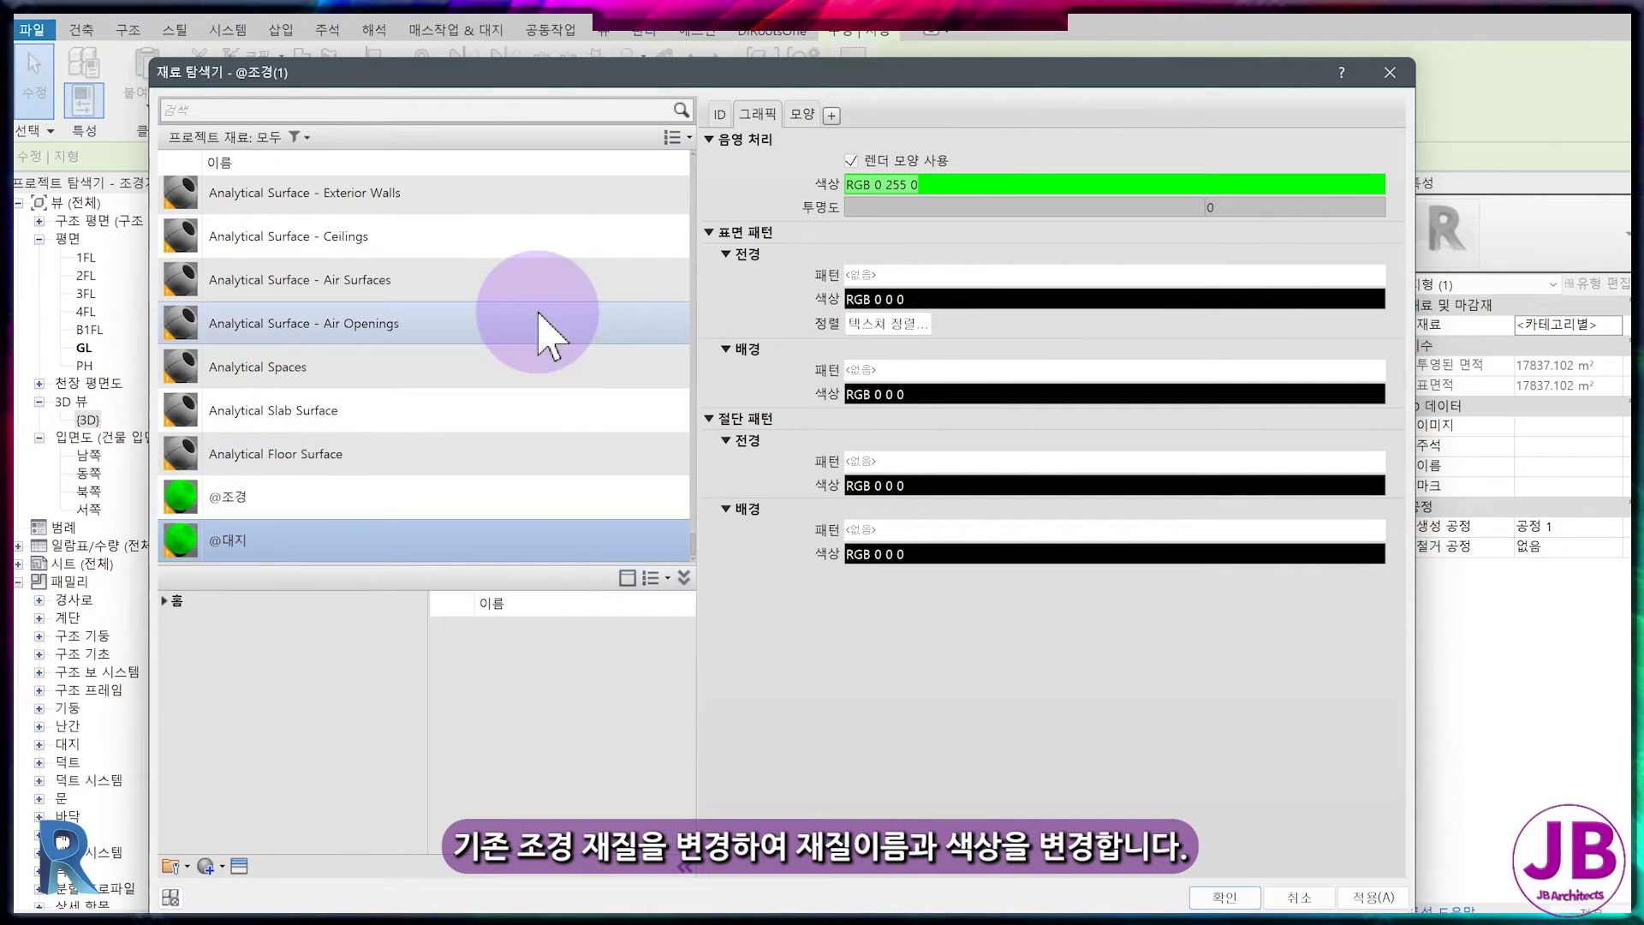
left_click(802, 114)
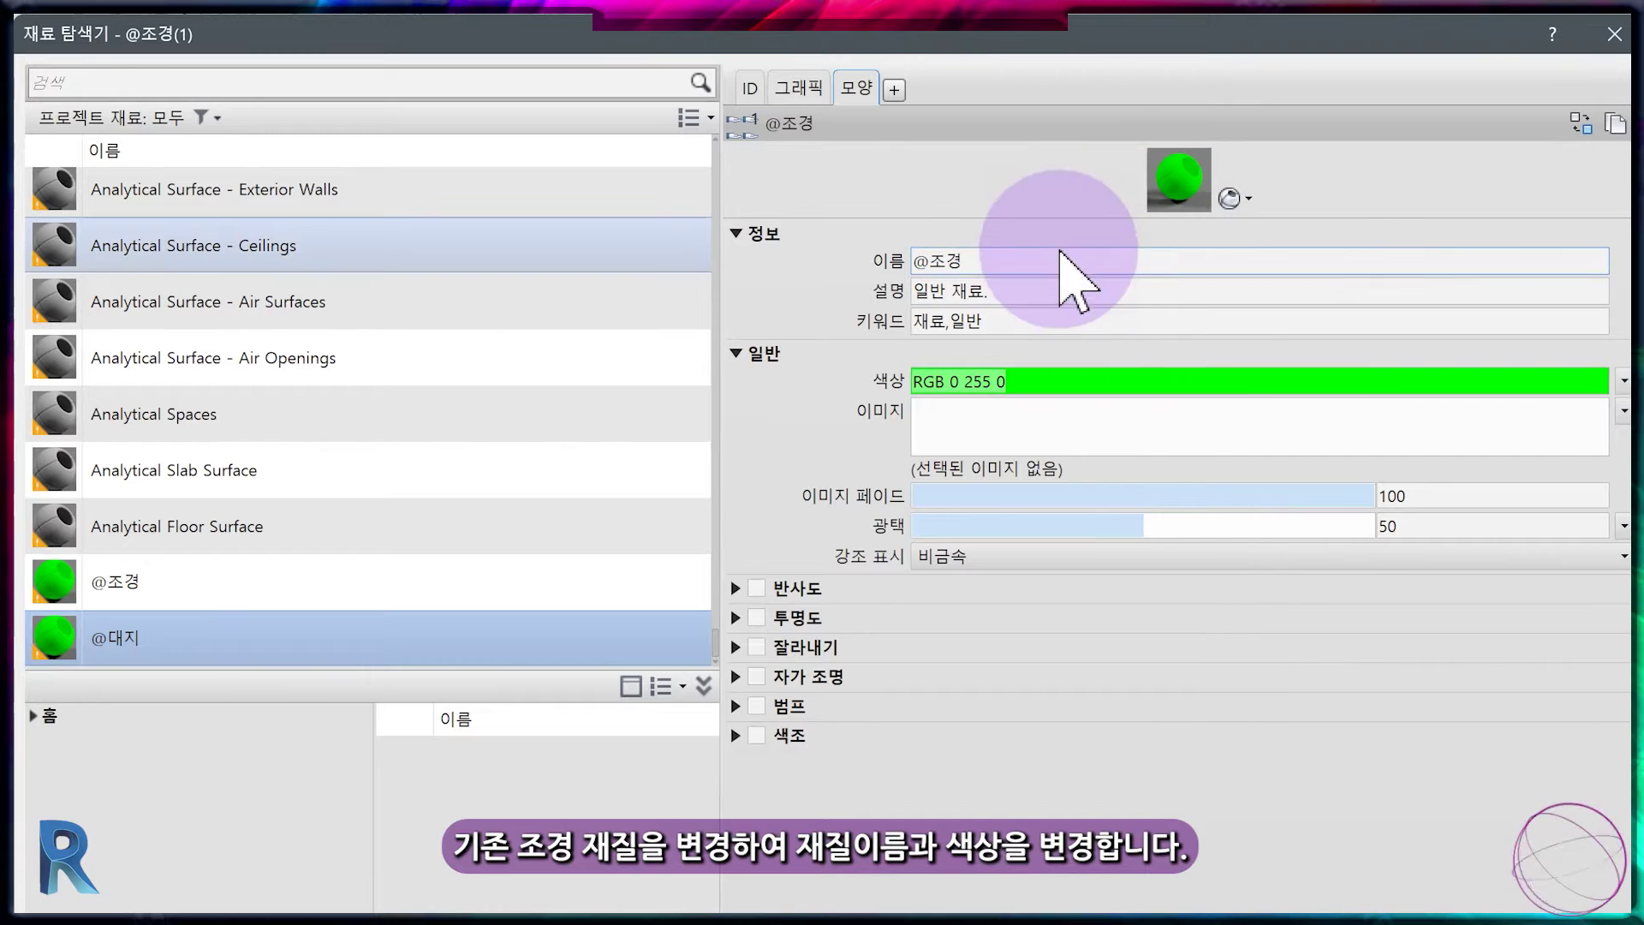
left_click(1002, 261)
double_click(949, 262)
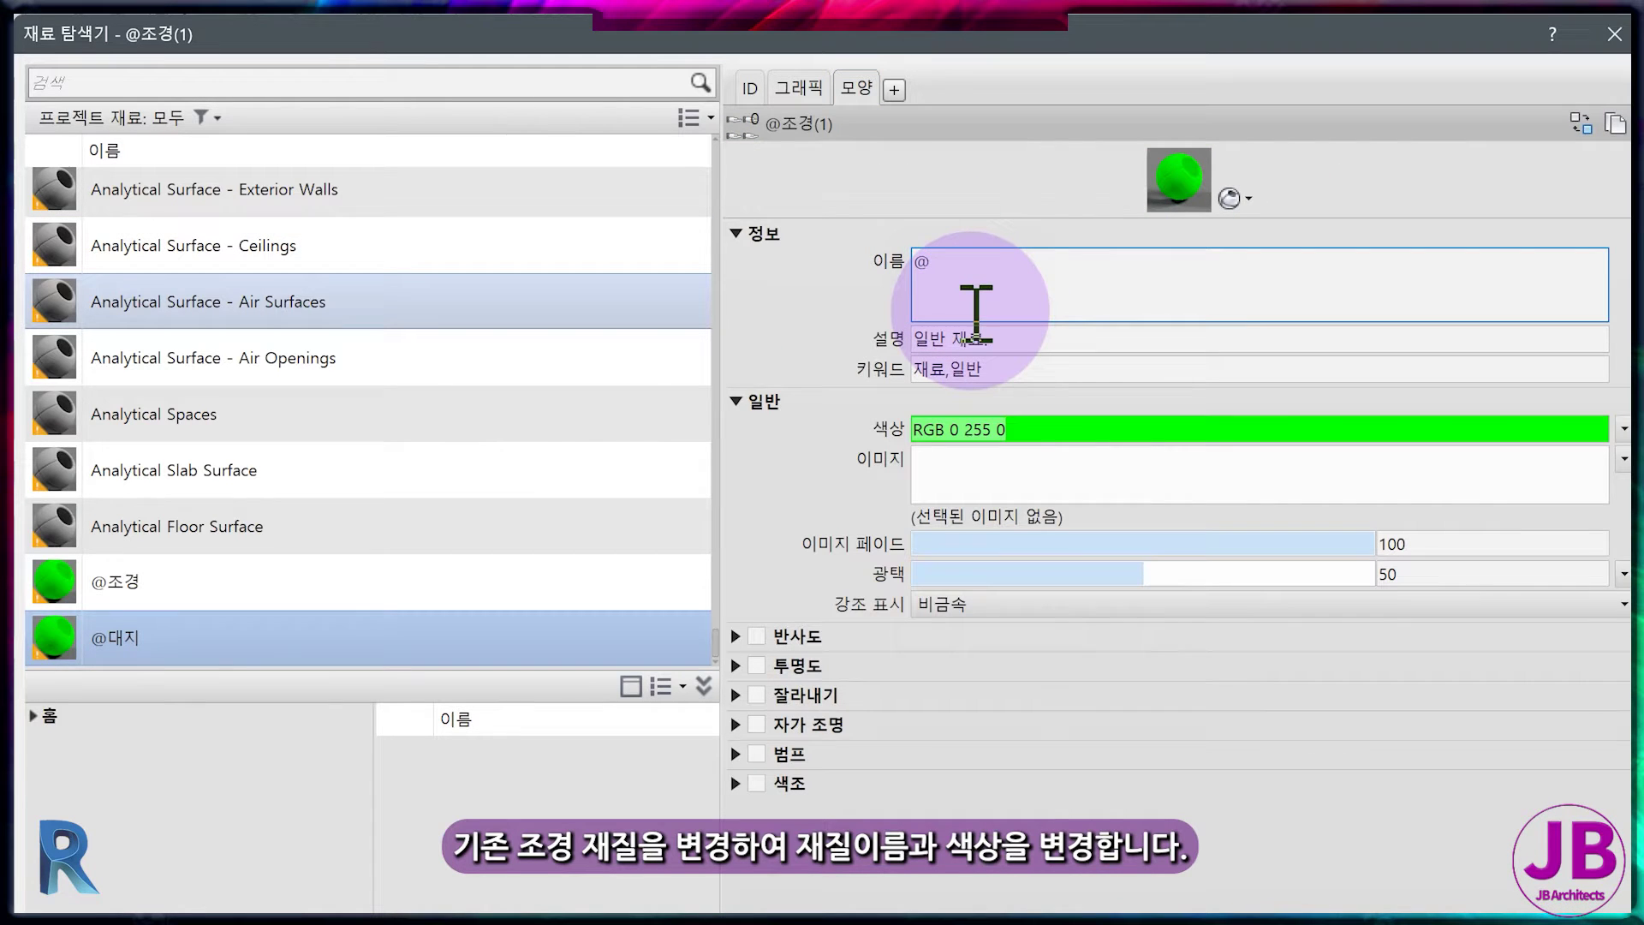
left_click(1062, 429)
left_click(673, 632)
left_click(976, 797)
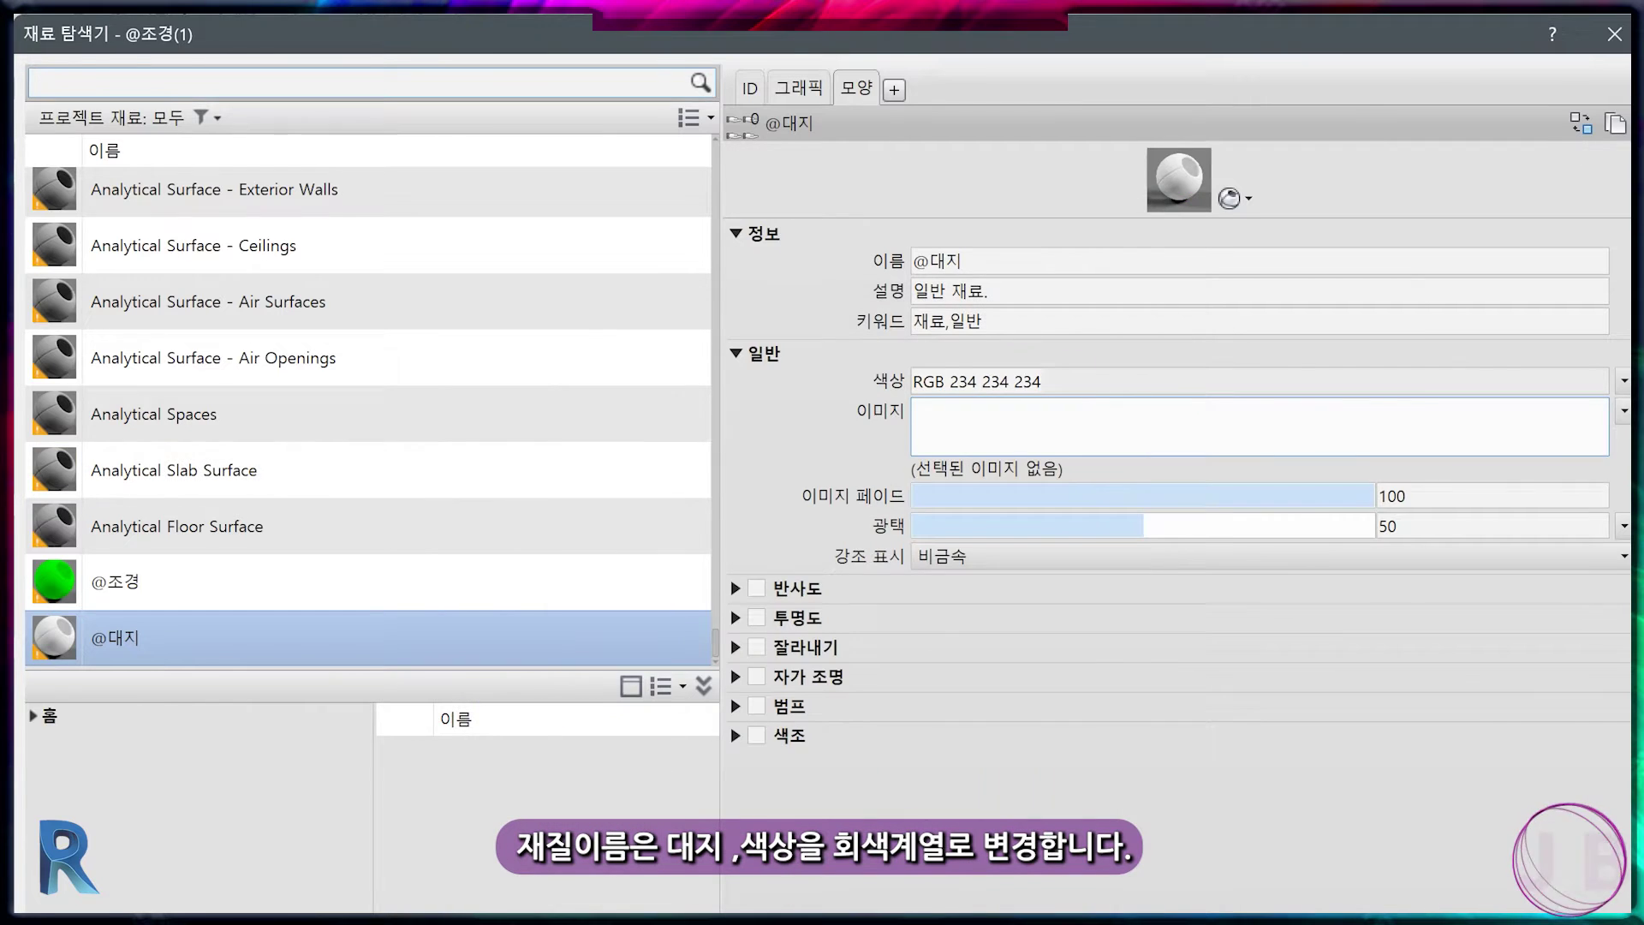
left_click(1197, 899)
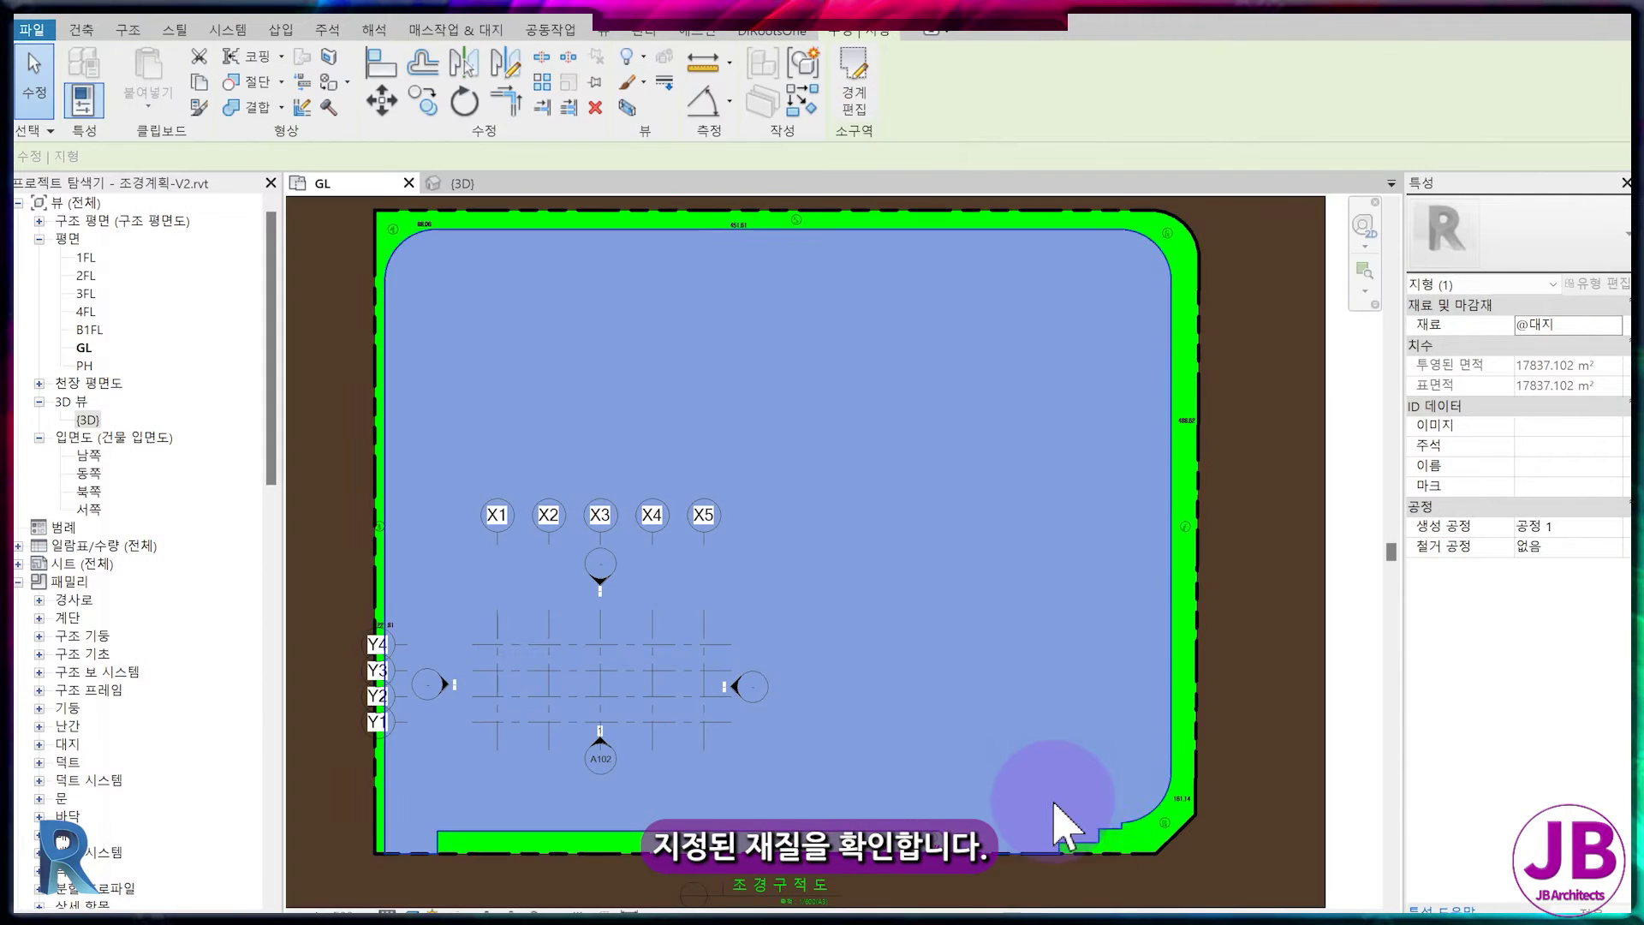
key("Escape")
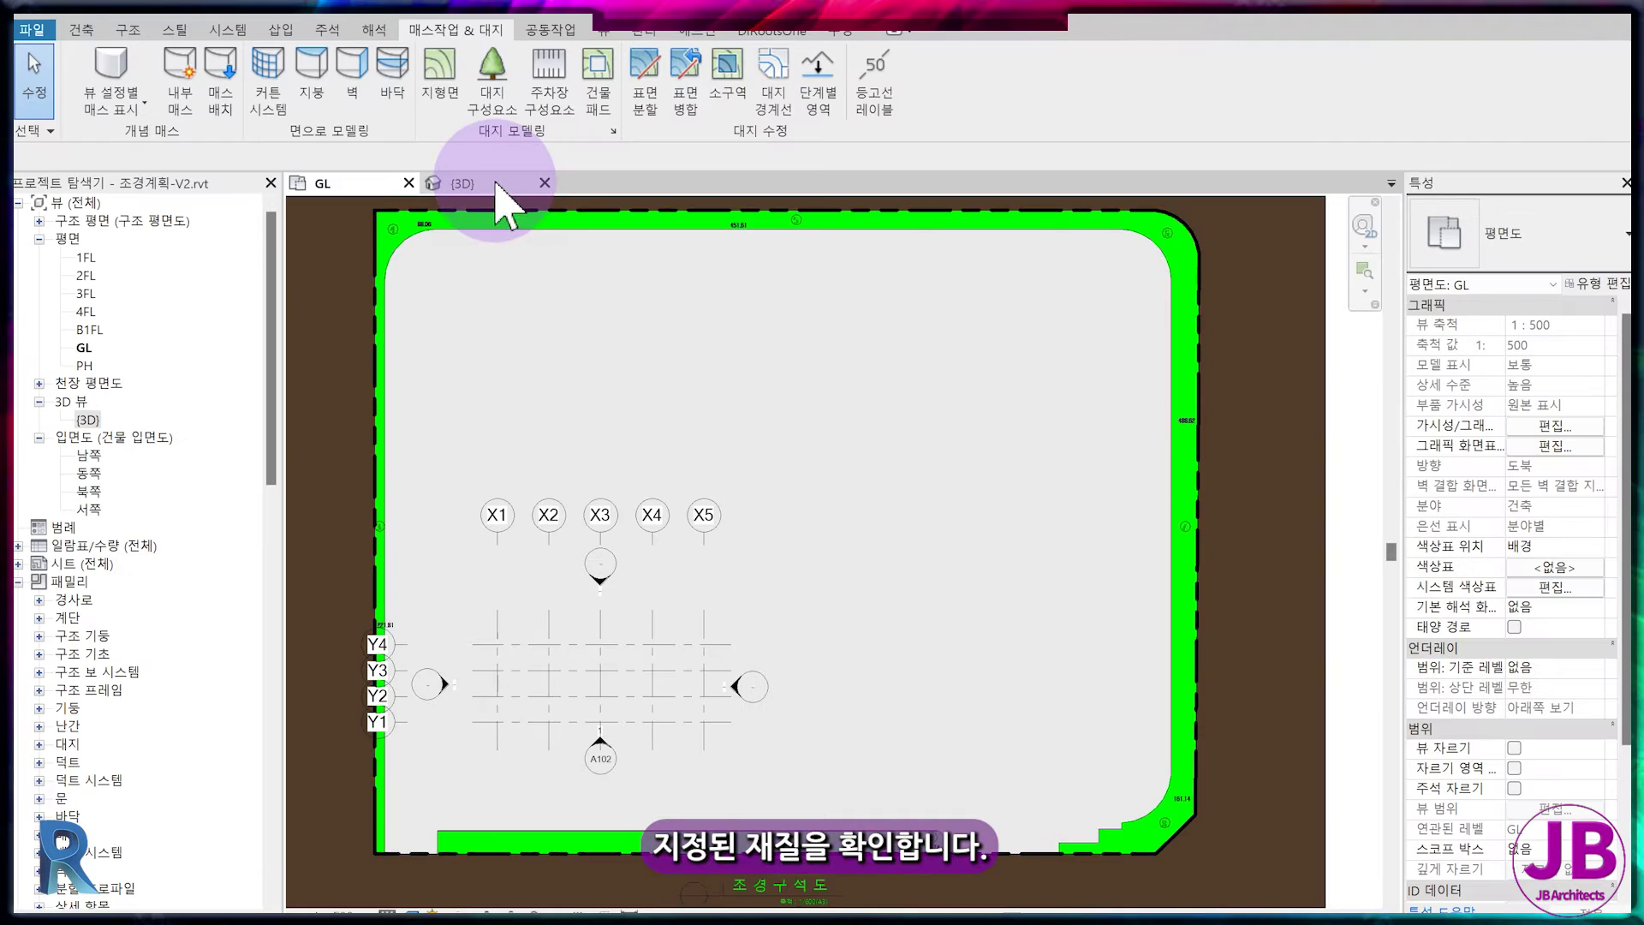
- Tile the GL plan and the 3D view side by side and fit both views to their windows
left_click(483, 28)
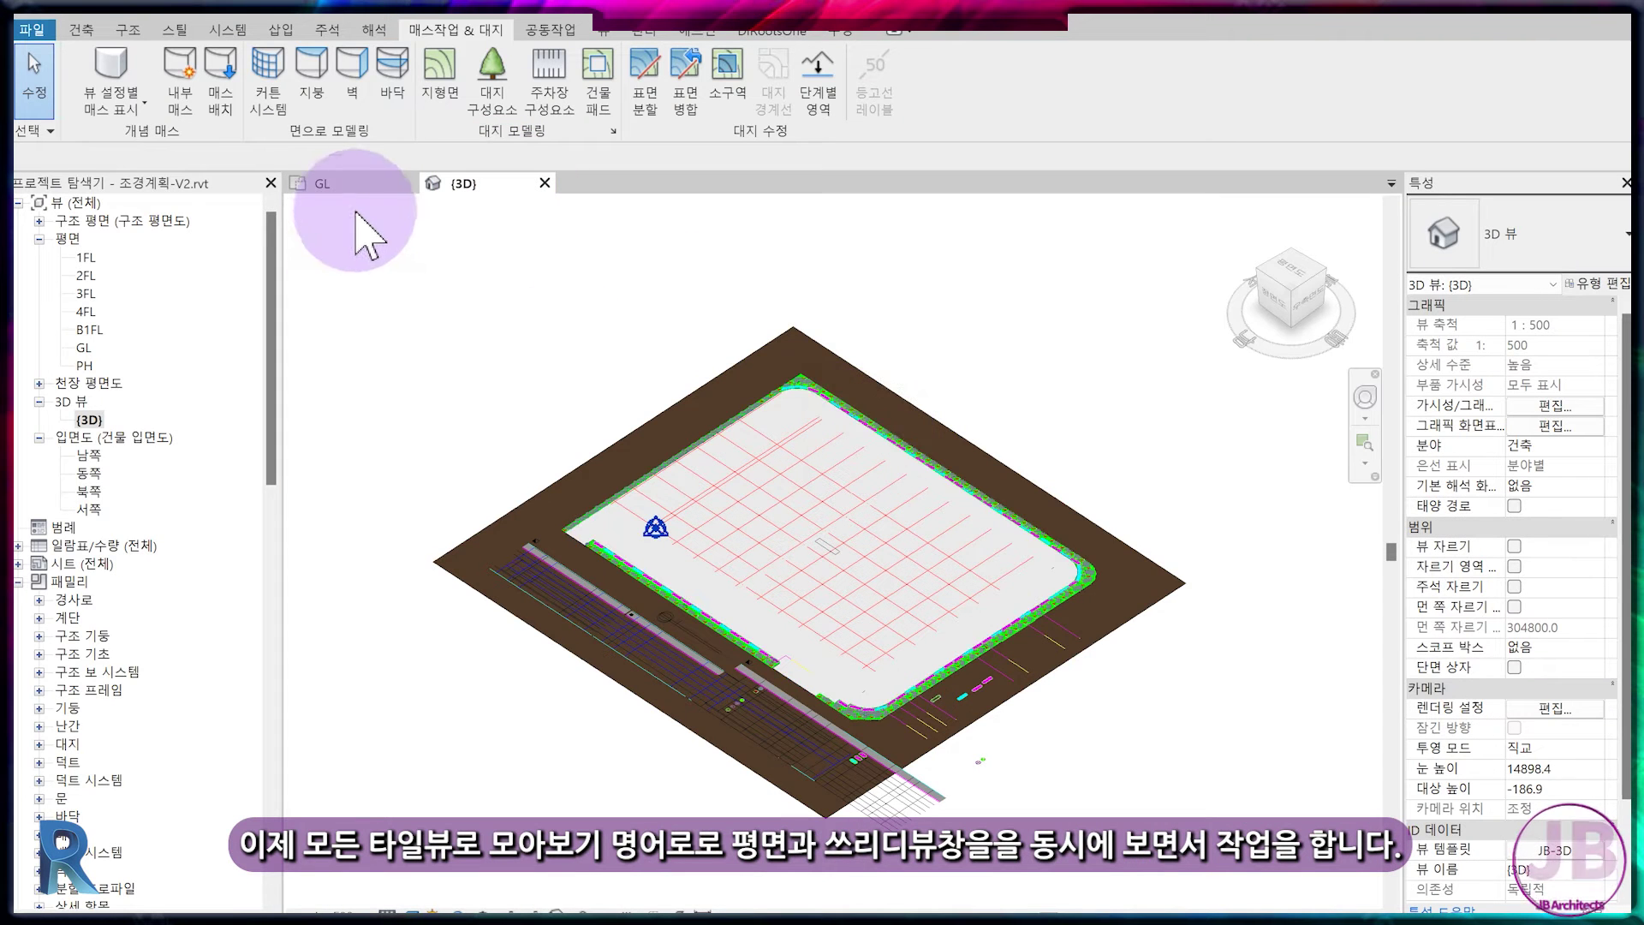
left_click(281, 28)
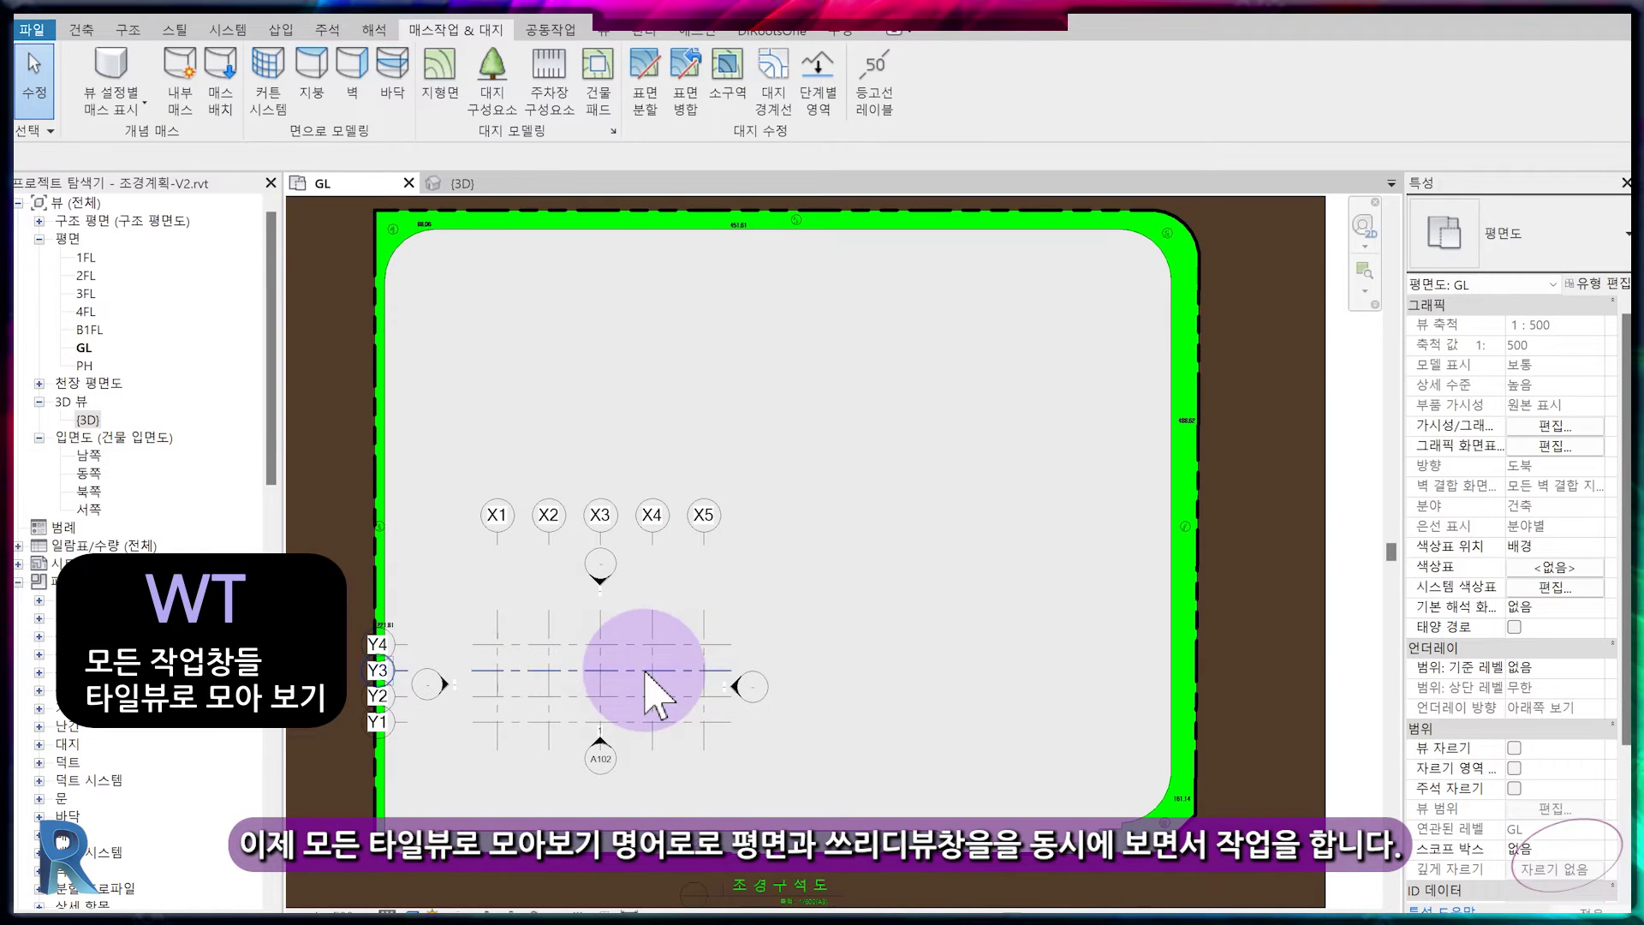
key("w")
key("t")
key("z")
key("a")
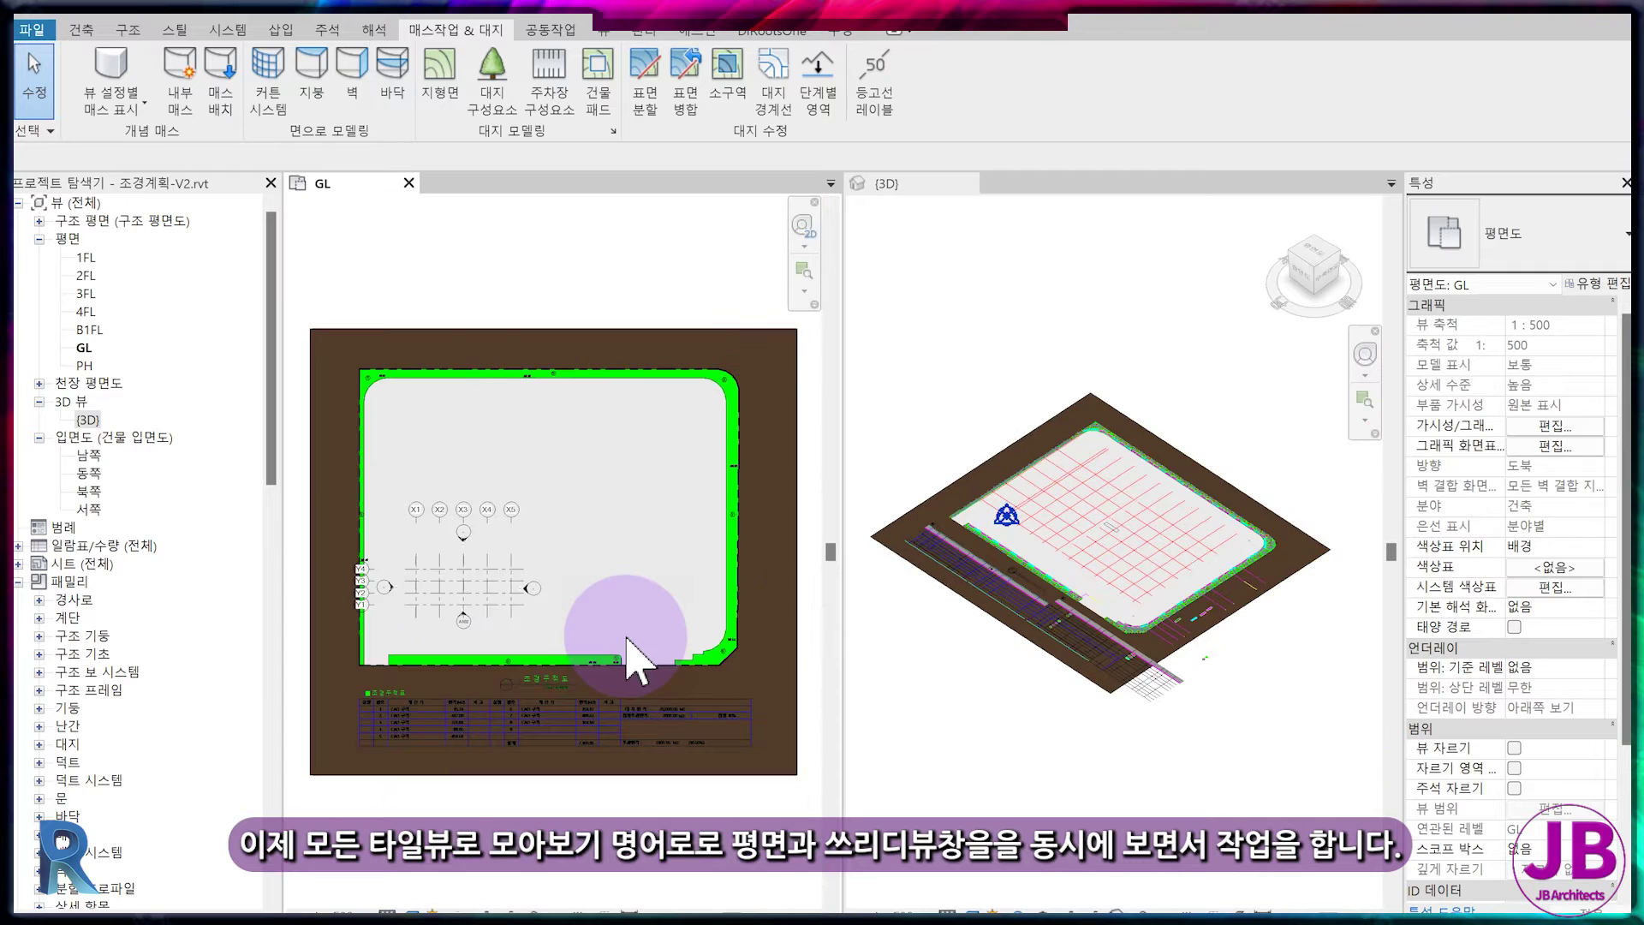
- Unhide the 조경계획도.dwg drawing in the GL plan and leave the hidden-elements display
scroll(563, 675, "up", 2)
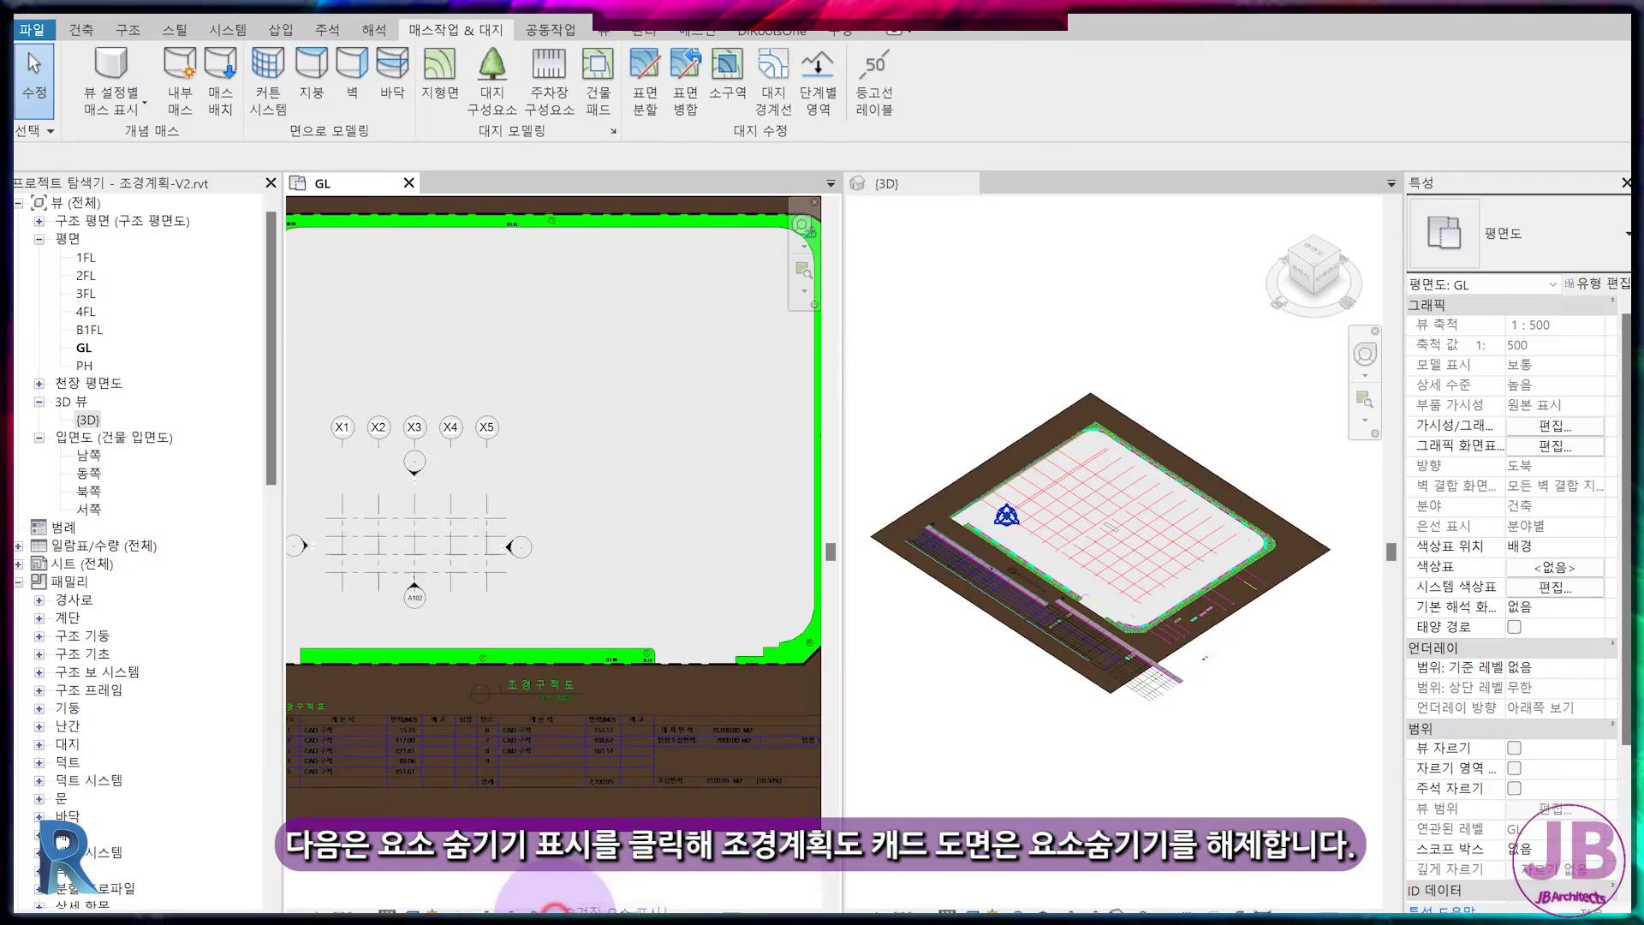
left_click(391, 883)
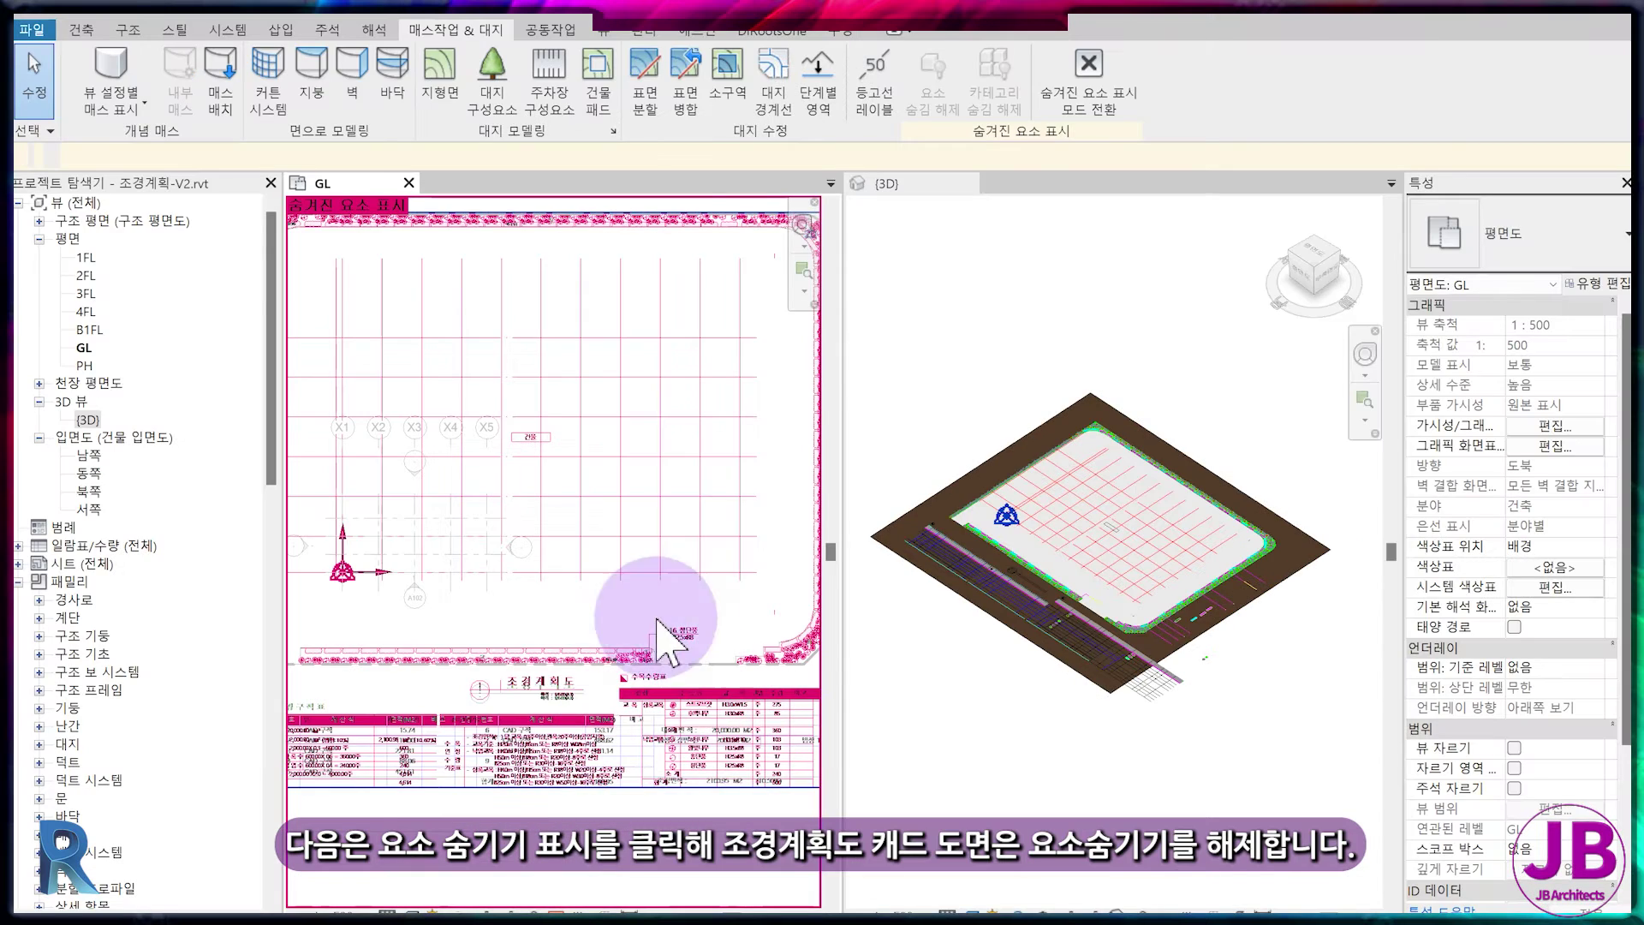
left_click(703, 655)
left_click(1038, 103)
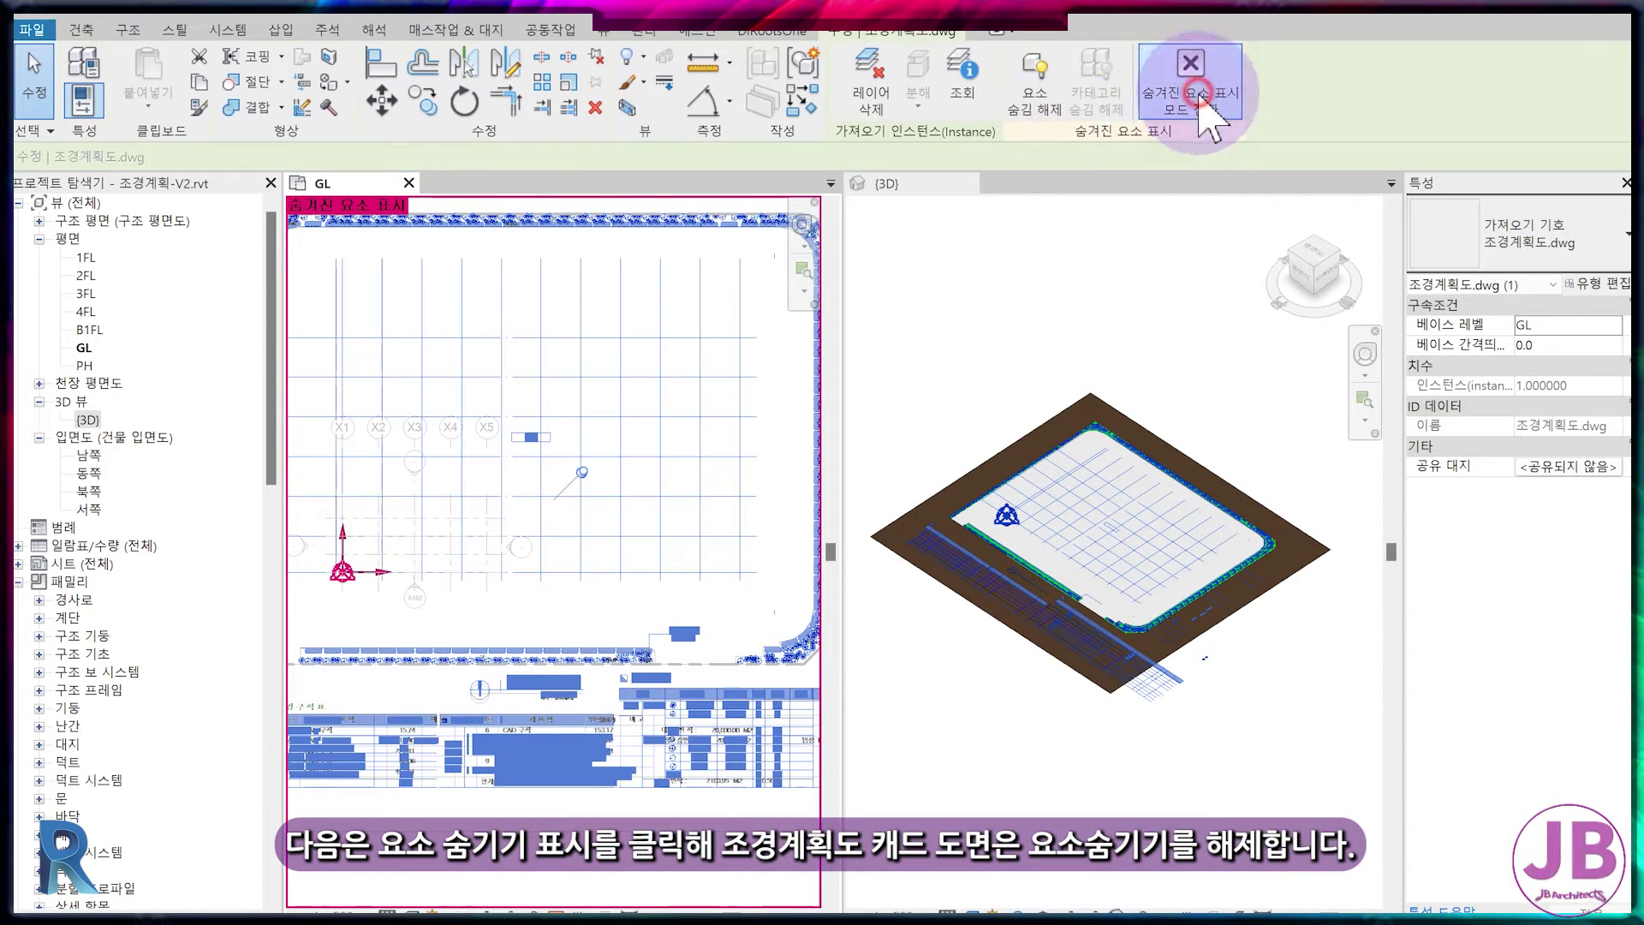
left_click(1193, 81)
scroll(531, 615, "down", 3)
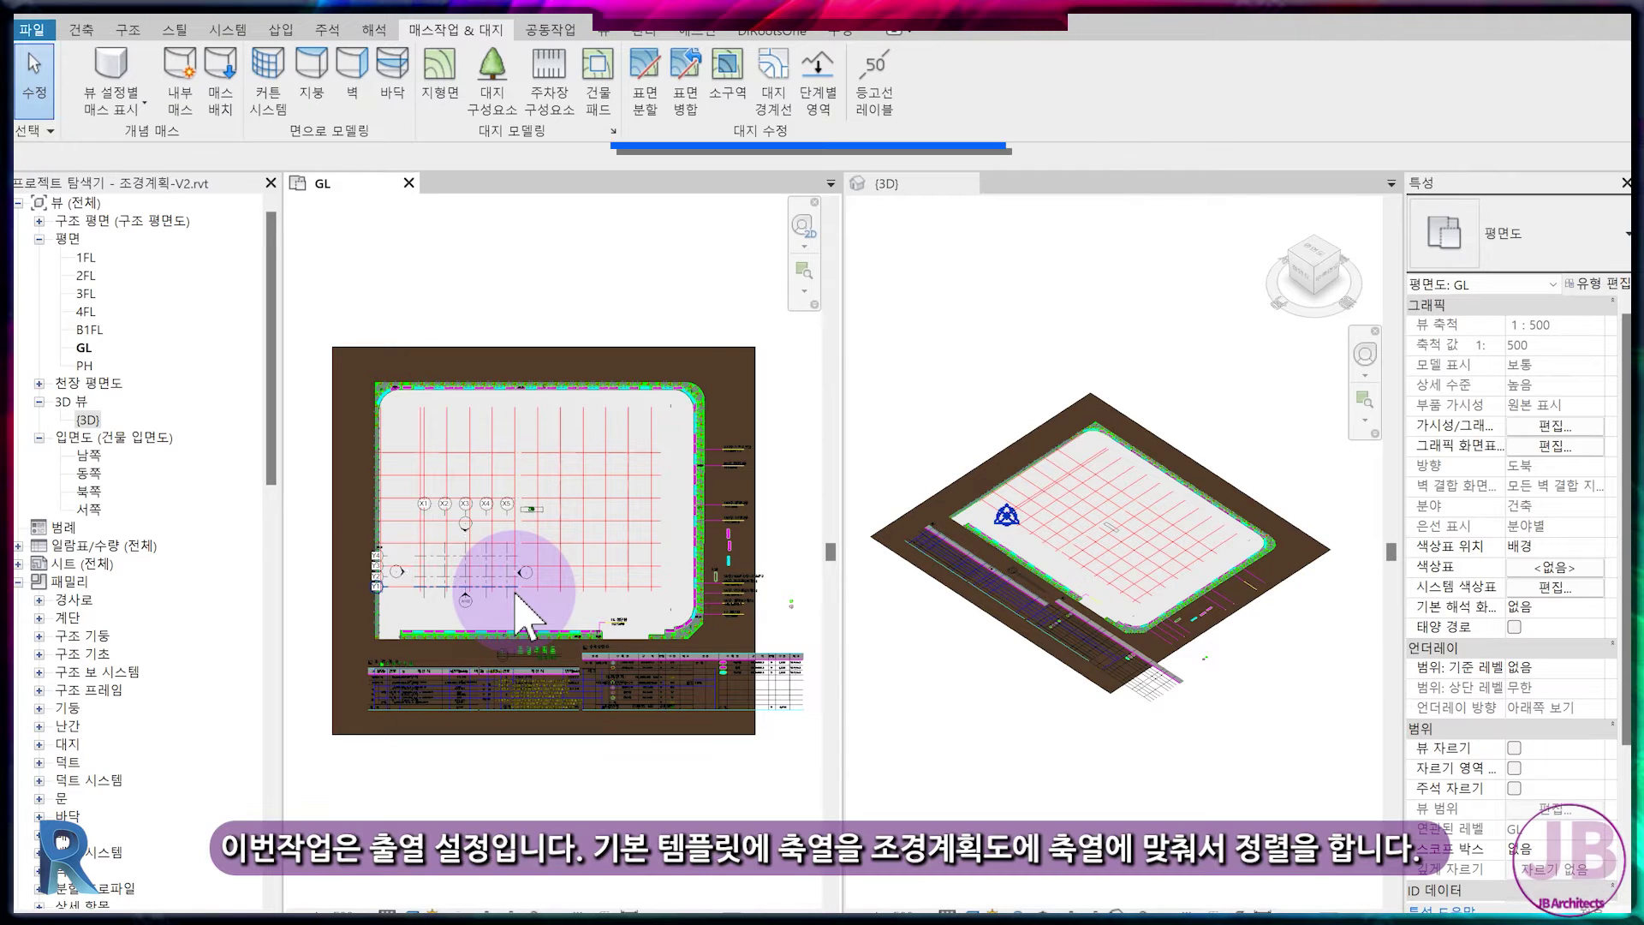
- Align grids X2 to X5 with the matching vertical grid lines of the landscape CAD drawing
scroll(512, 593, "up", 2)
middle_click_drag(493, 591, 565, 631)
scroll(651, 647, "up", 4)
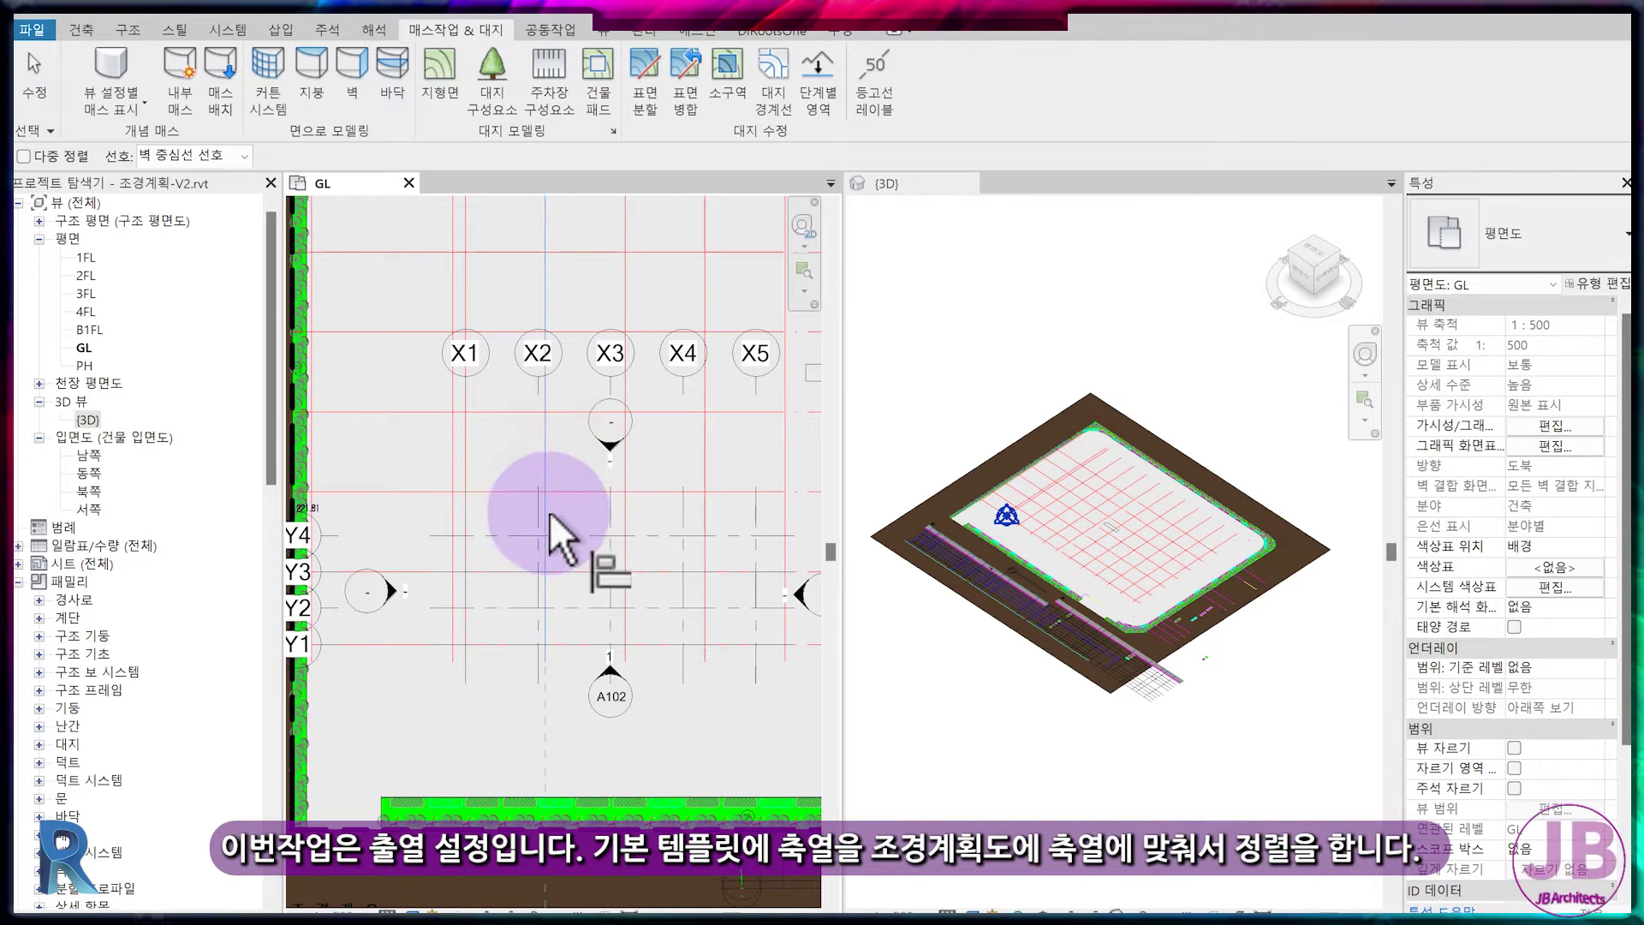
left_click(540, 512)
left_click(627, 521)
left_click(612, 521)
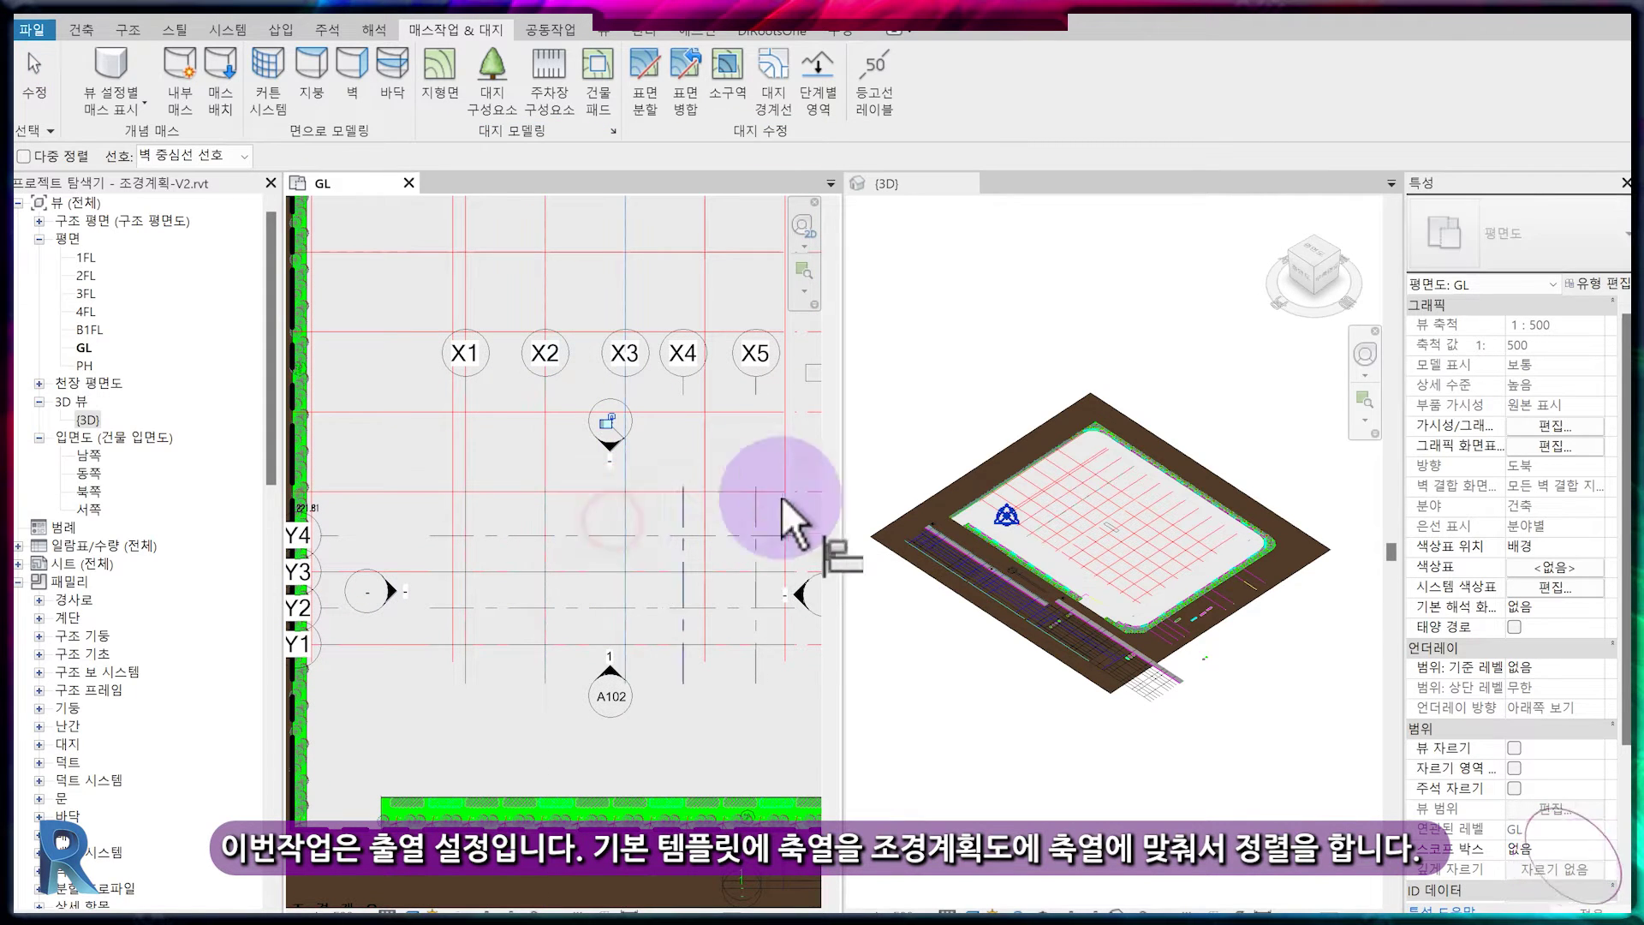
key("Escape")
left_click(690, 505)
left_click(786, 449)
left_click(757, 511)
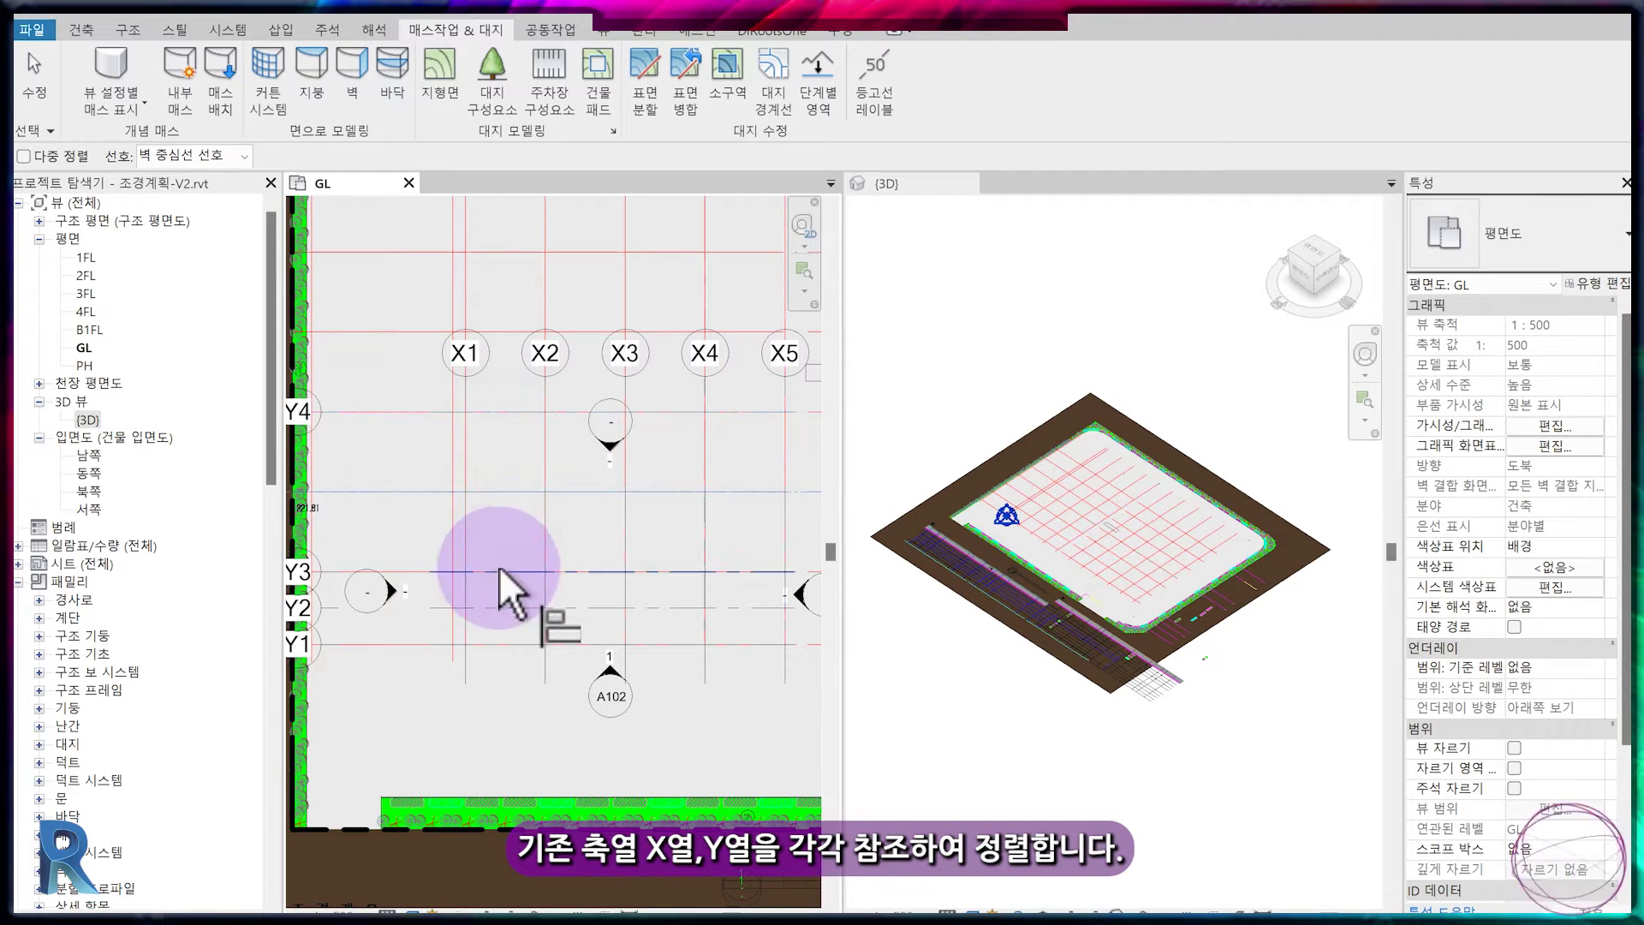
- Align the Y grids with the horizontal grid lines of the landscape CAD drawing
left_click(514, 605)
scroll(515, 605, "down", 3)
scroll(514, 557, "up", 4)
key("Escape")
- Extend the upper ends of grids X1 to X5 beyond the topmost horizontal grid line of the CAD drawing
left_click(506, 456)
left_click_drag(428, 456, 466, 464)
key("Escape")
middle_click_drag(518, 469, 504, 662)
left_click(455, 739)
key("Escape")
left_click(458, 757)
left_click_drag(453, 734, 466, 272)
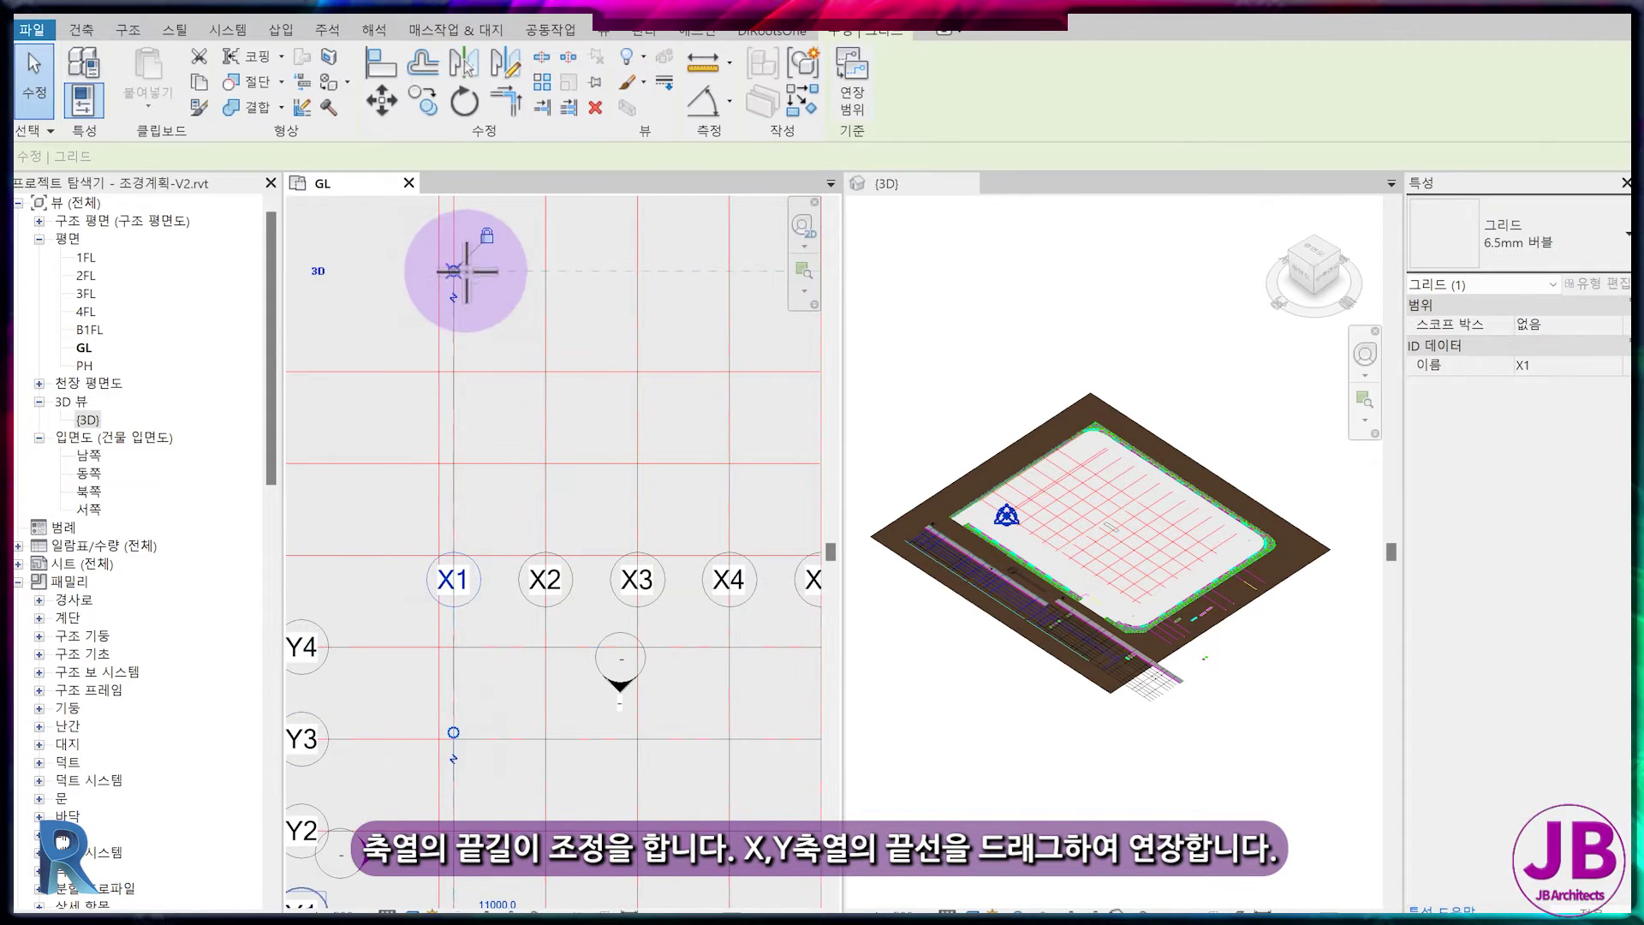
scroll(466, 274, "down", 2)
middle_click_drag(463, 317, 469, 372)
scroll(471, 392, "up", 1)
left_click_drag(463, 308, 462, 393)
scroll(476, 409, "down", 1)
middle_click_drag(677, 462, 599, 452)
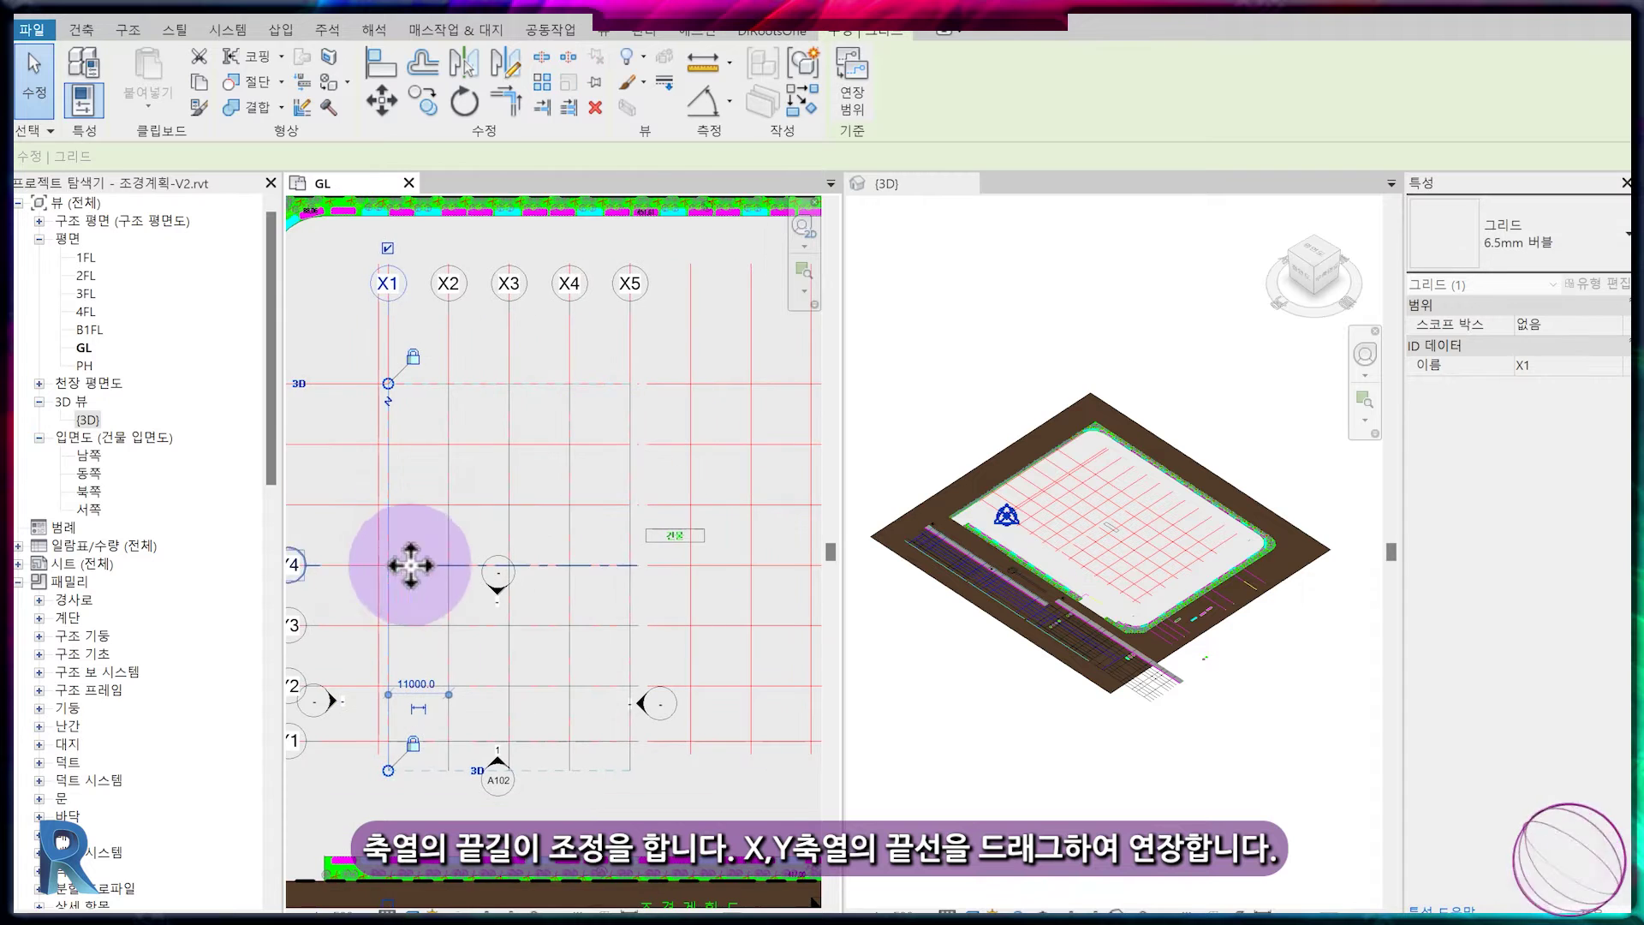
- Extend the east ends of the Y grids across the full width of the CAD drawing's grid
left_click(411, 565)
middle_click_drag(533, 542, 382, 518)
left_click_drag(486, 540, 704, 540)
middle_click_drag(704, 540, 479, 518)
left_click_drag(479, 518, 583, 518)
key("Escape")
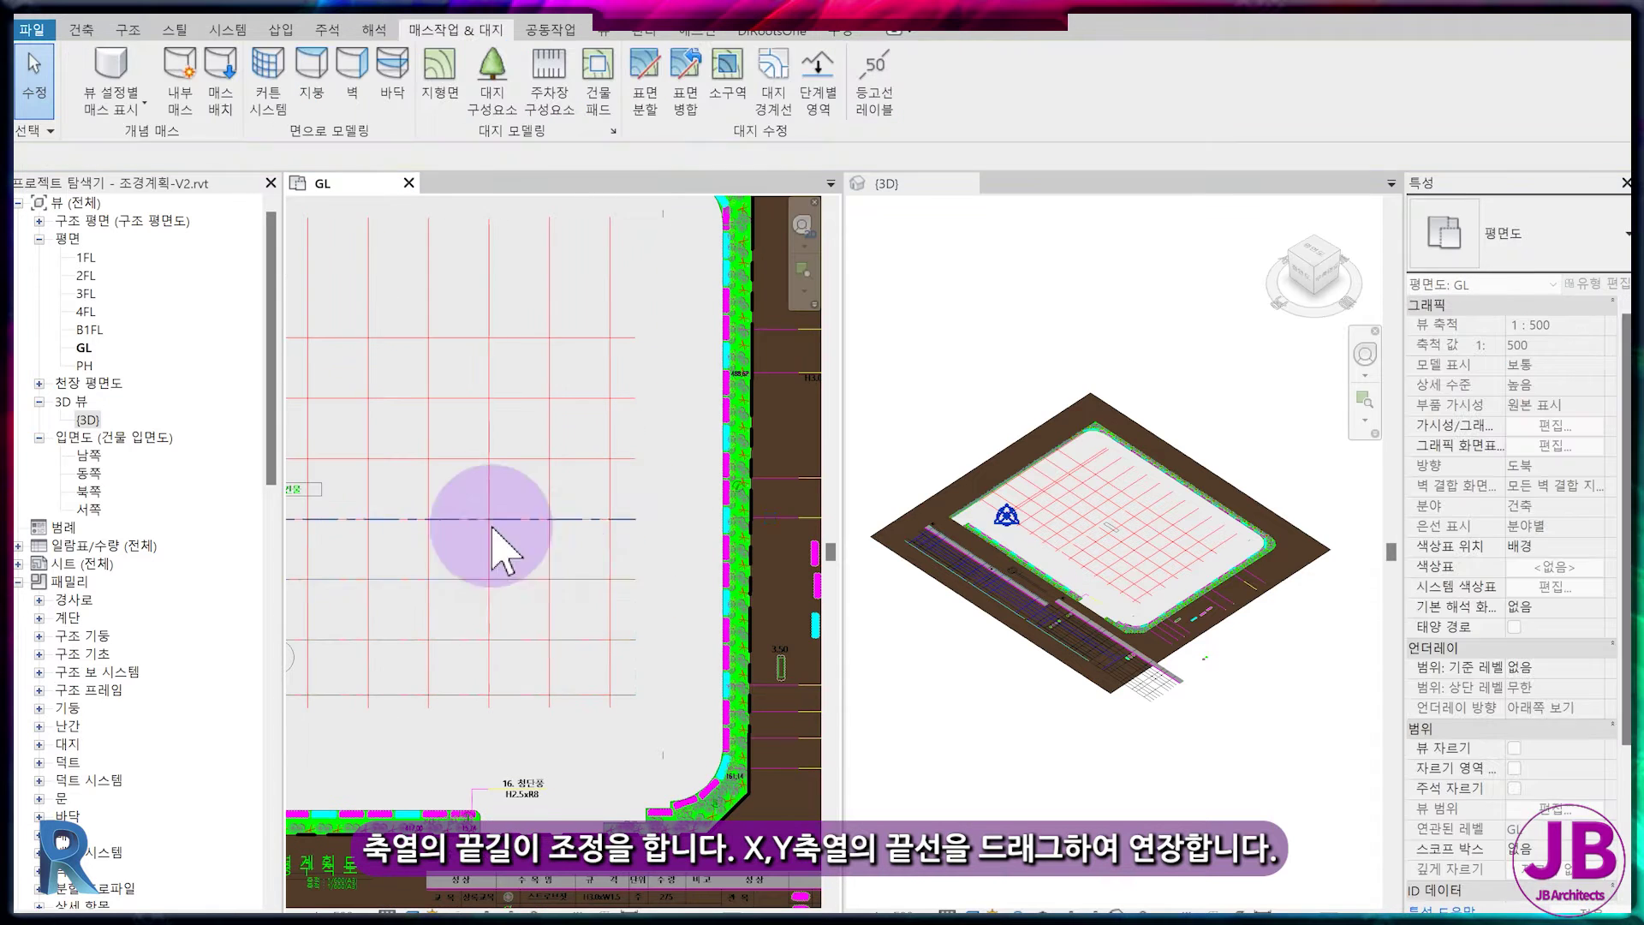
- Copy grid X5 repeatedly onto the remaining vertical grid lines to its east, using multiple copies
scroll(491, 532, "down", 1)
middle_click_drag(428, 522, 653, 550)
left_click(530, 450)
key("c")
key("o")
left_click(243, 158)
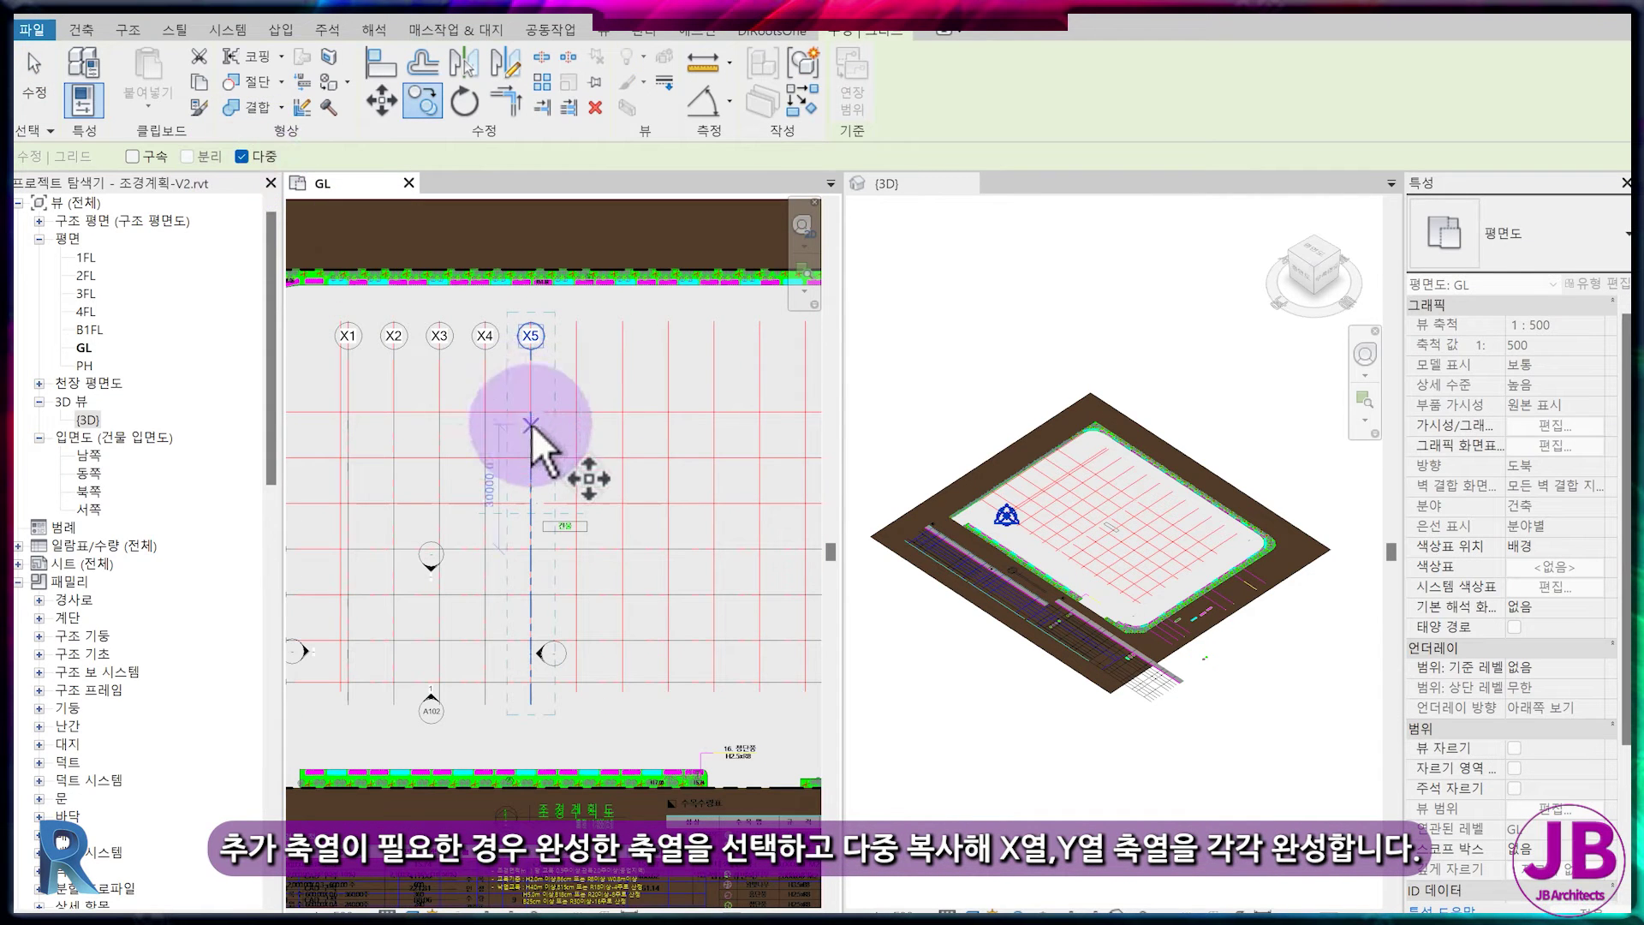
scroll(736, 431, "down", 1)
key("Escape")
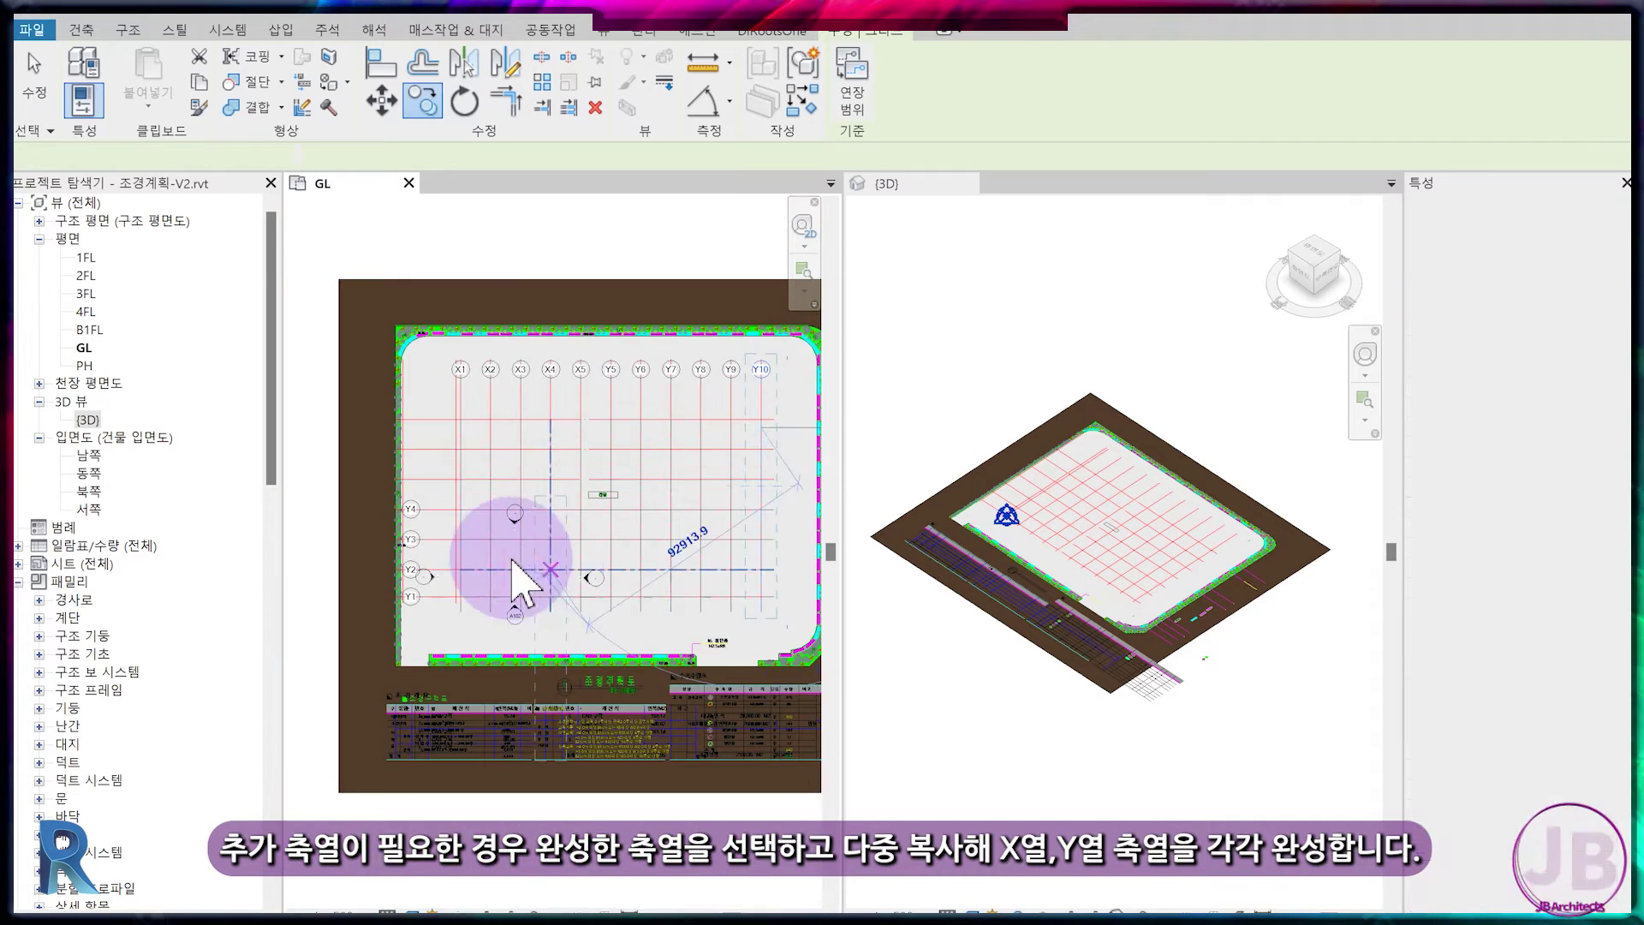
- Copy grid Y4 repeatedly onto the remaining horizontal grid lines above it
scroll(530, 587, "up", 1)
left_click(467, 485)
key("c")
key("o")
left_click(469, 484)
left_click(469, 439)
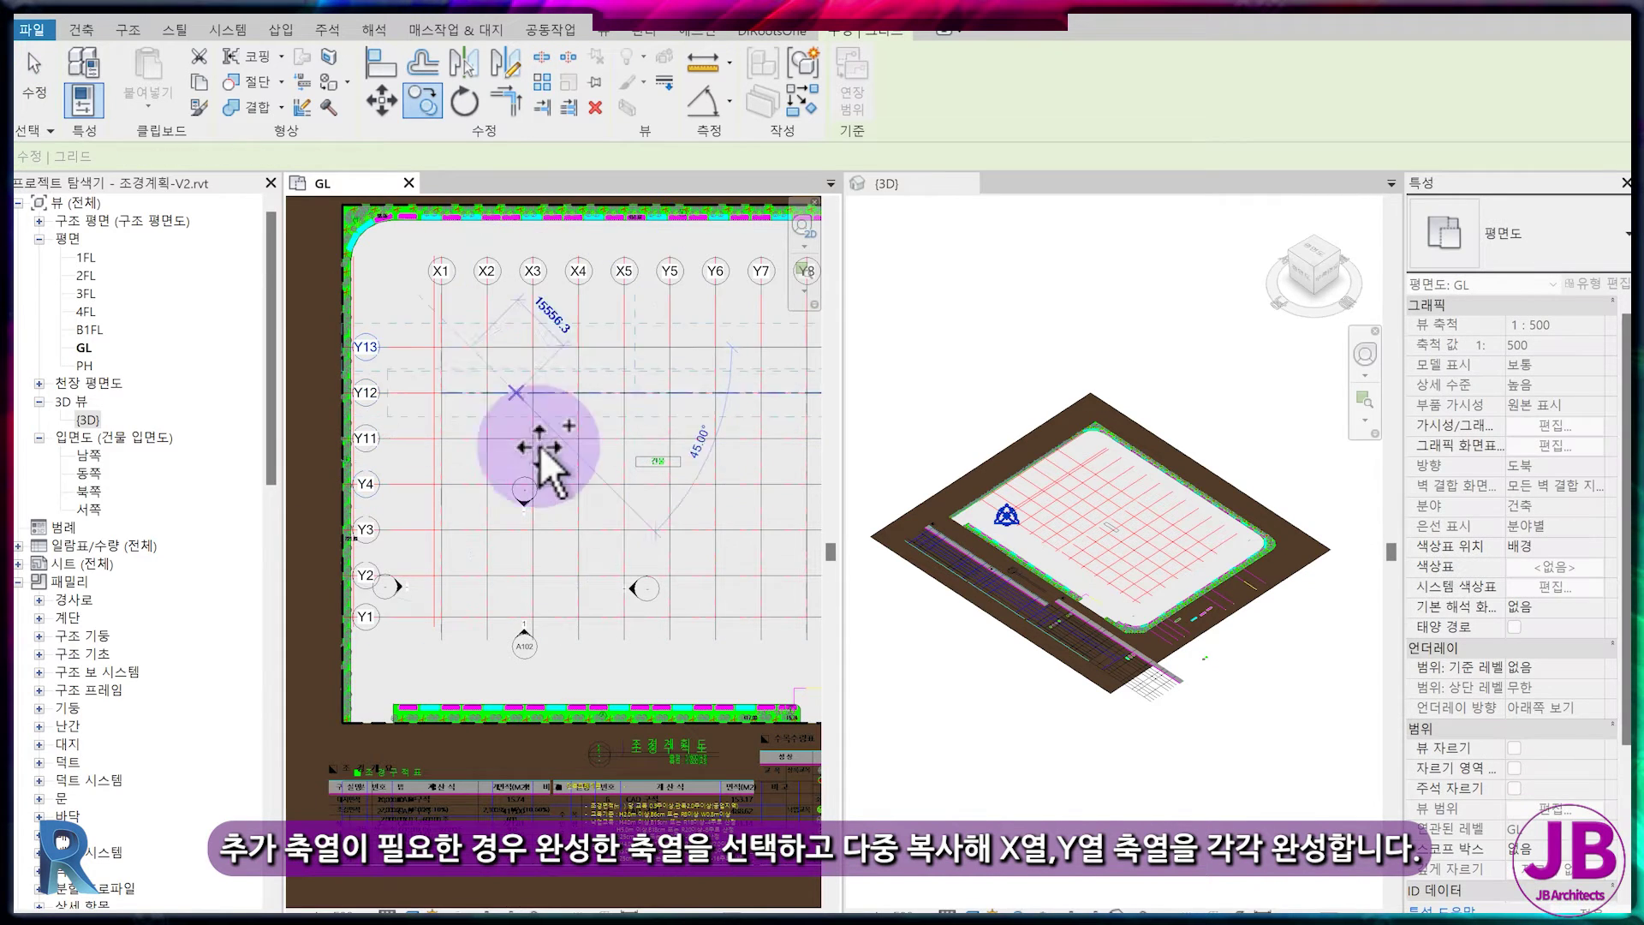
key("Escape")
scroll(582, 535, "down", 2)
middle_click_drag(596, 568, 529, 588)
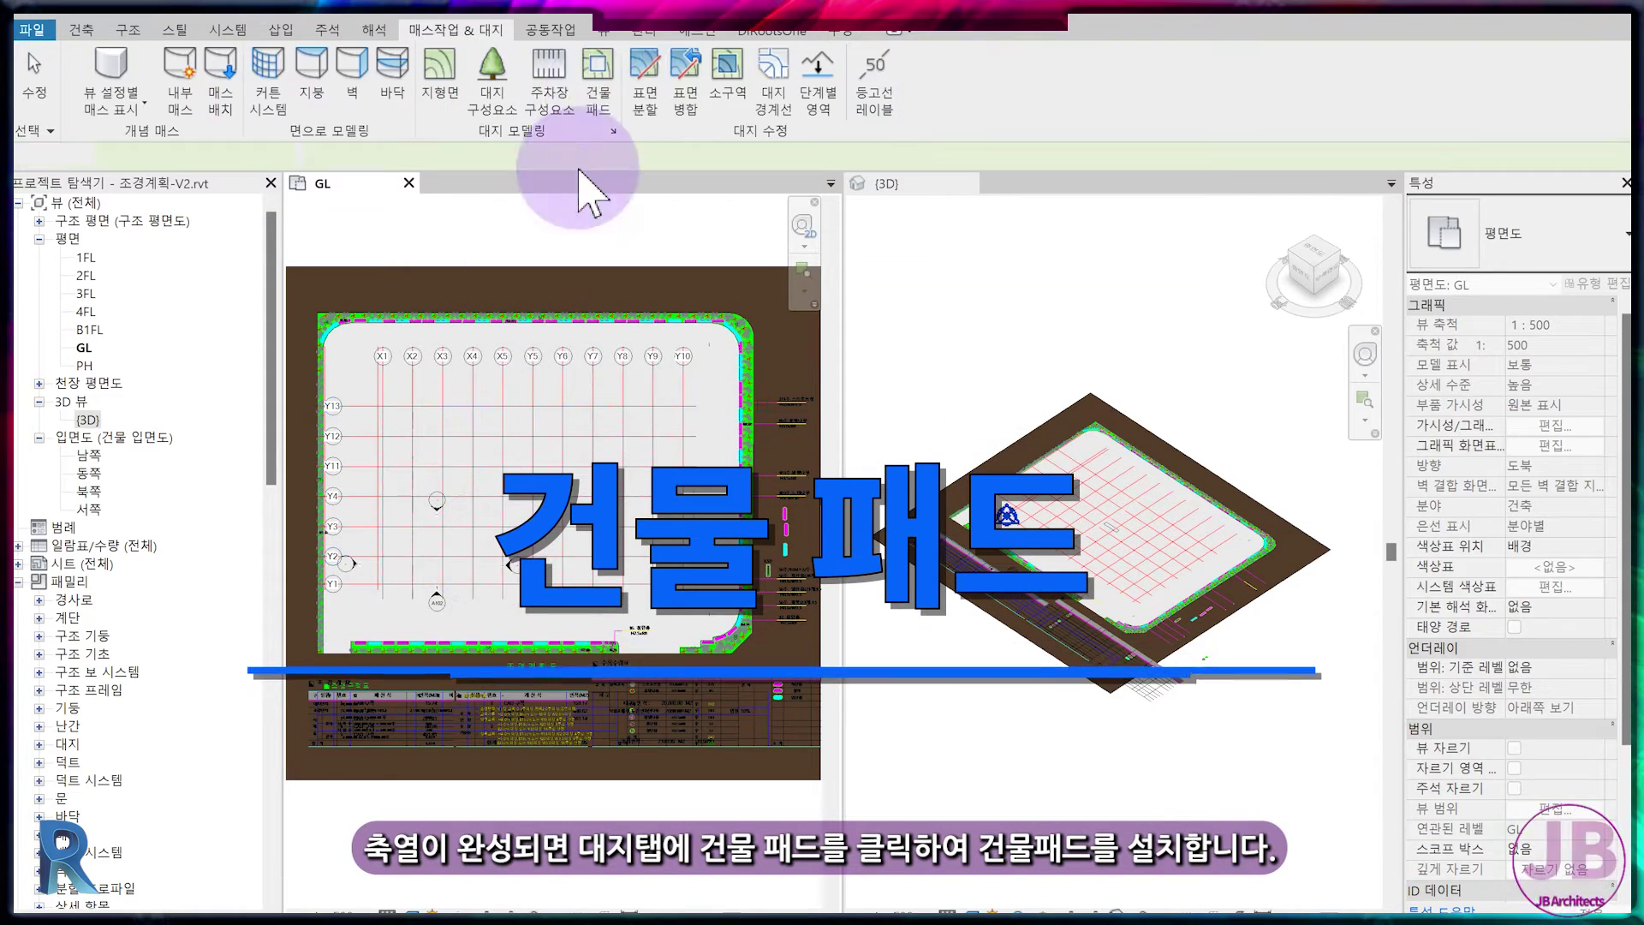
- Create a rectangular building pad on level GL, offset 600 outward from the outermost grids, and finish its boundary
left_click(600, 89)
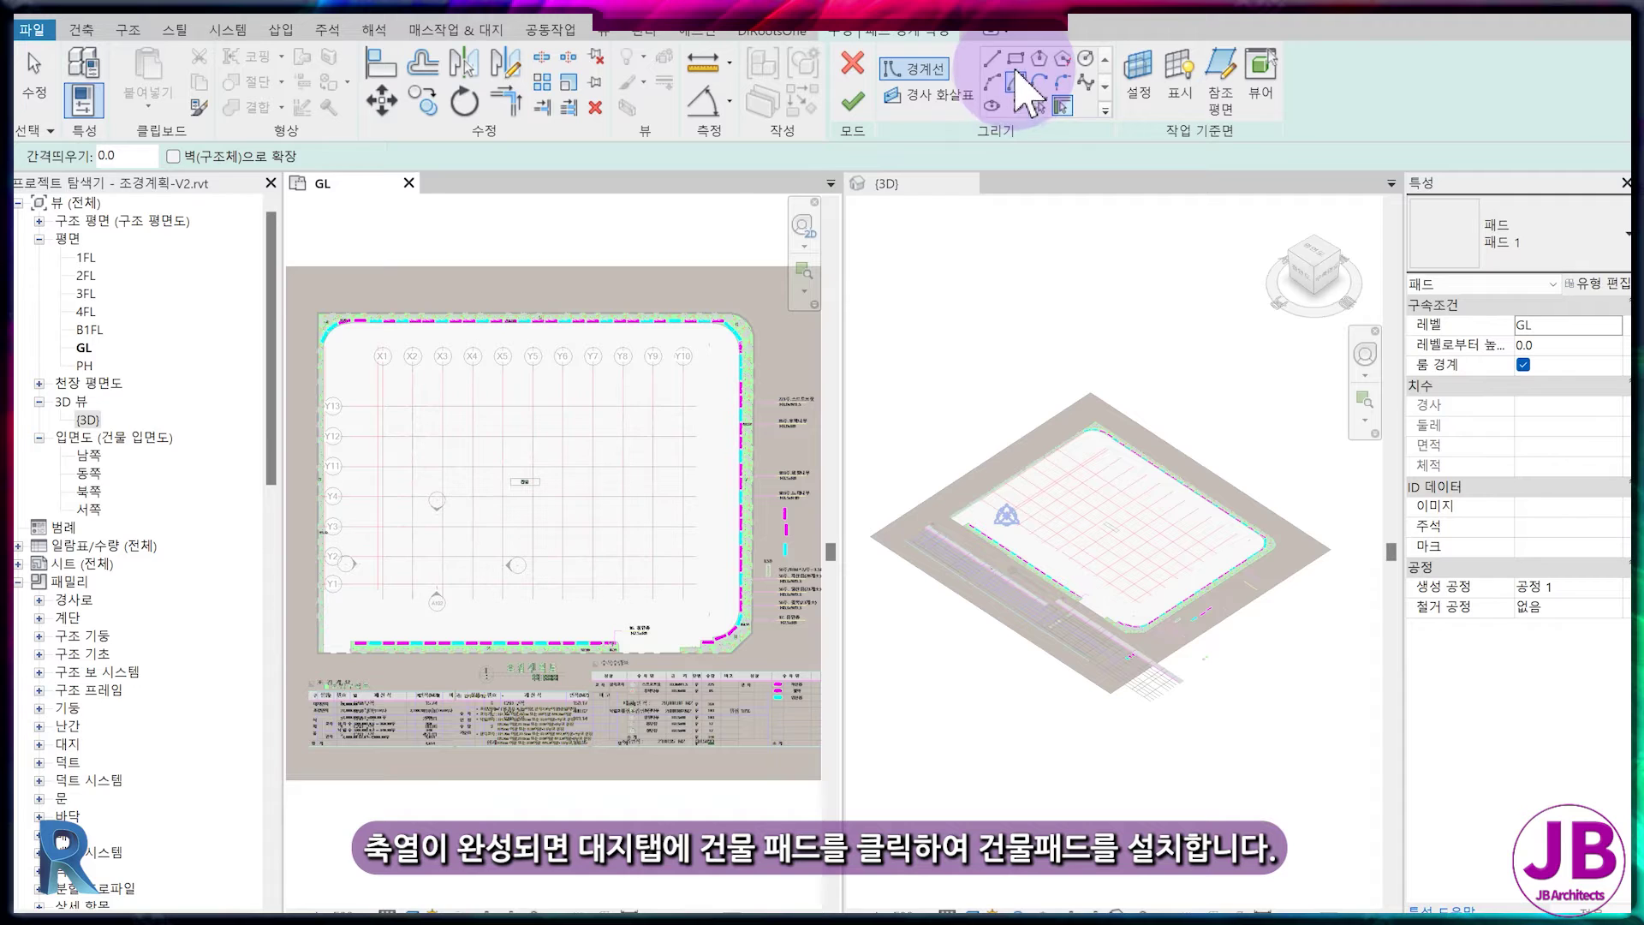
left_click(1016, 61)
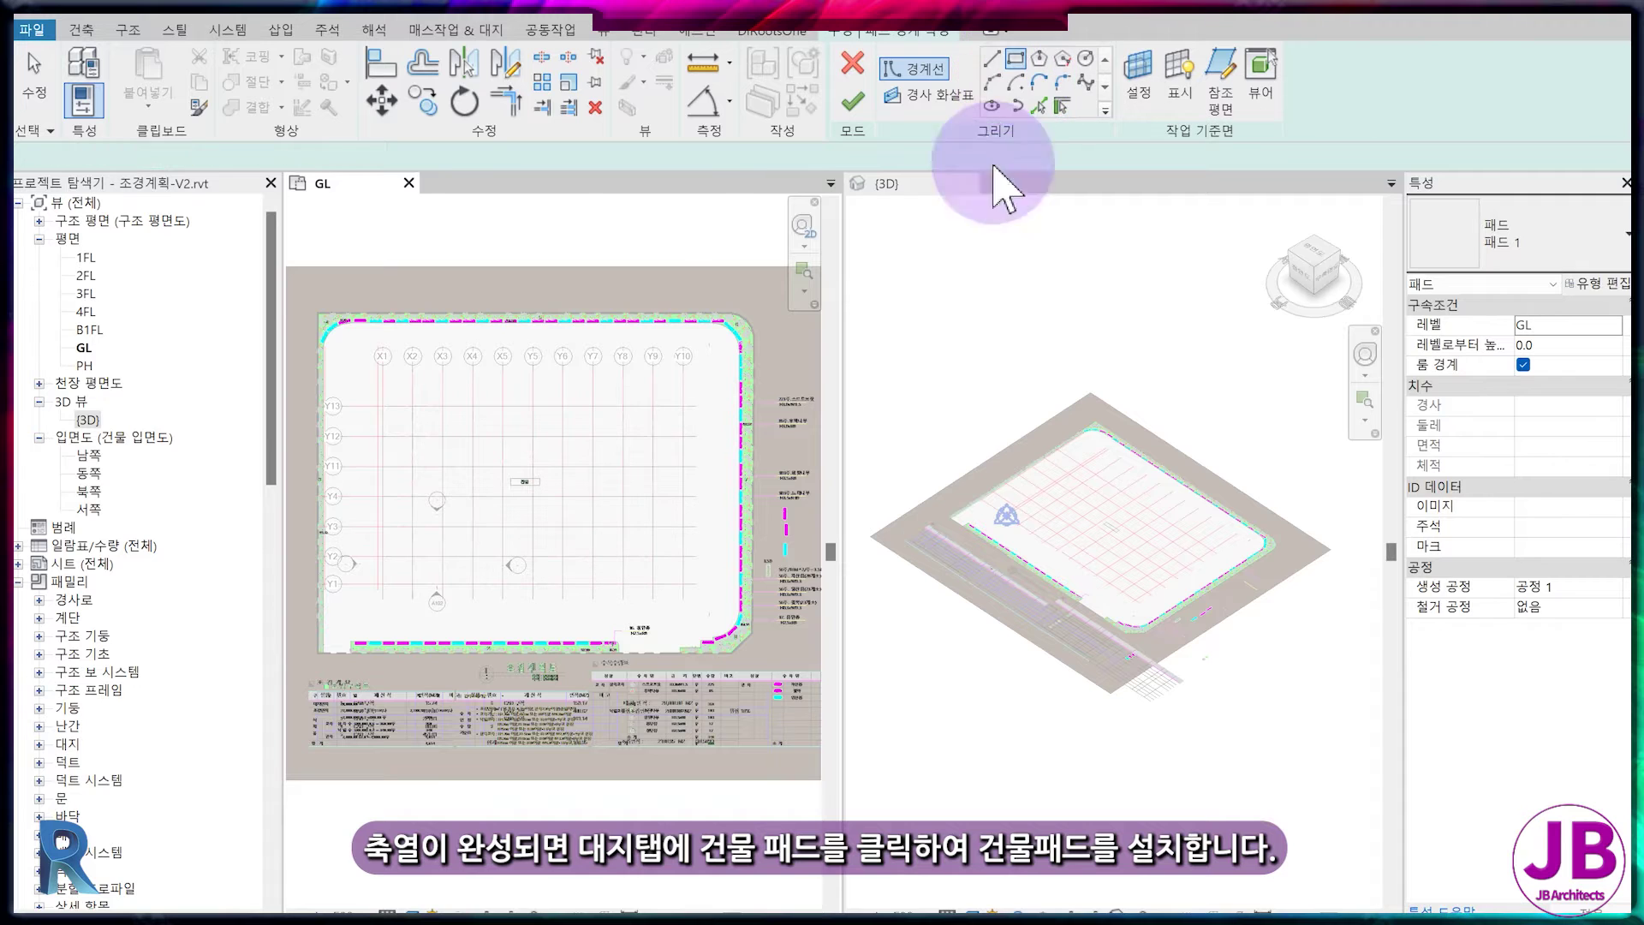
left_click_drag(187, 156, 84, 169)
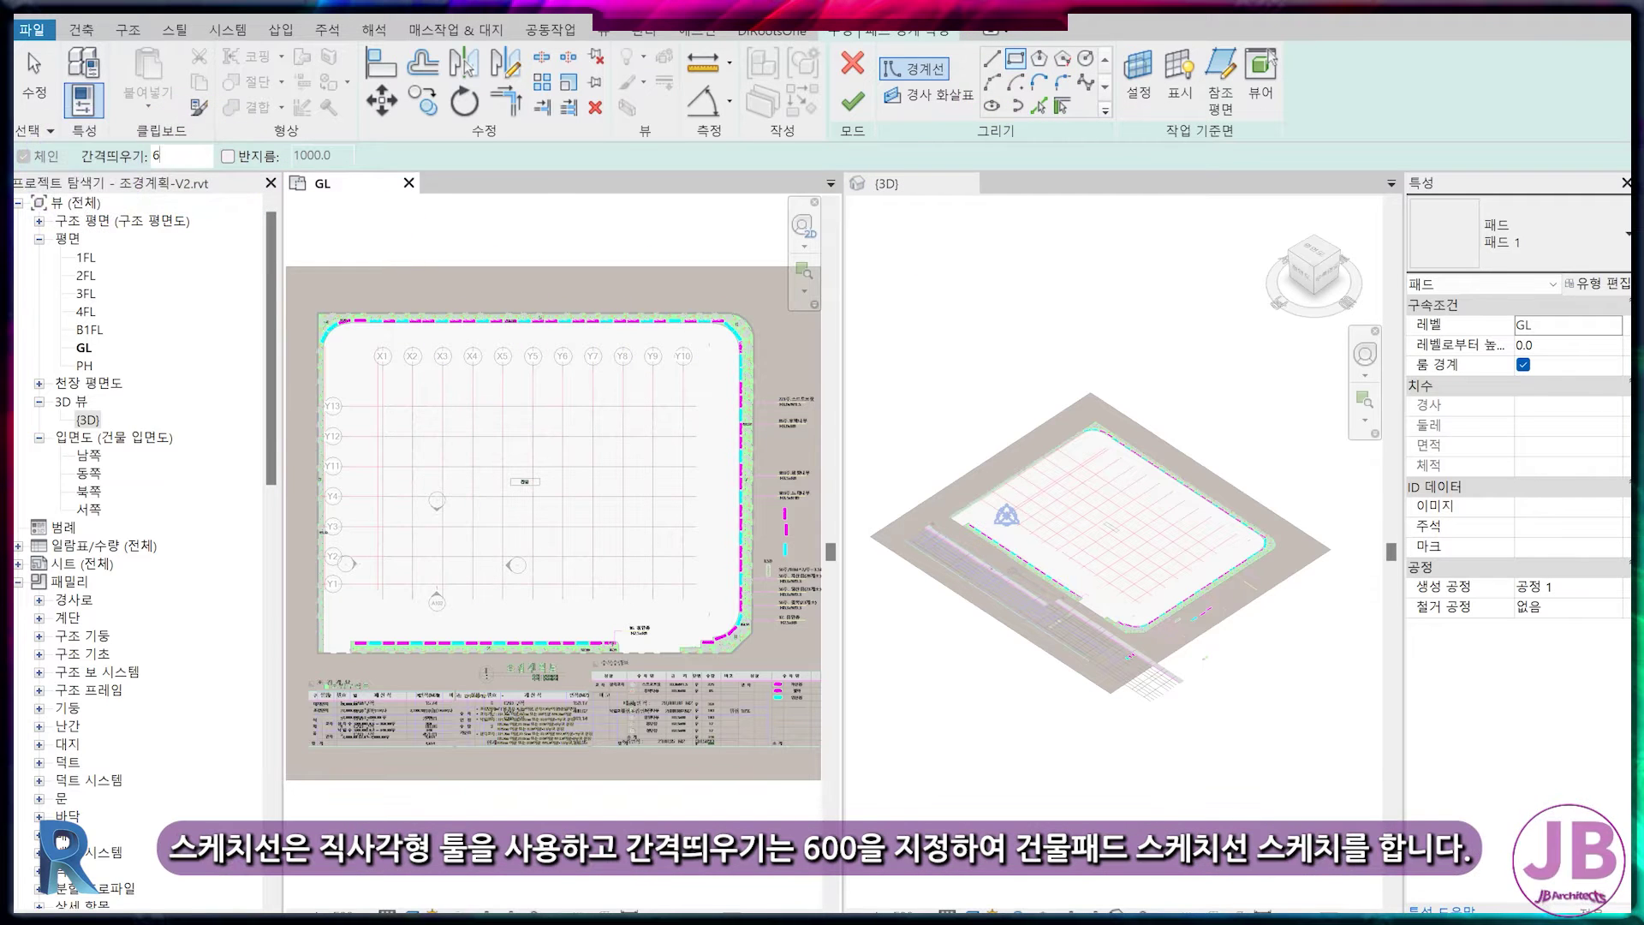
left_click(384, 403)
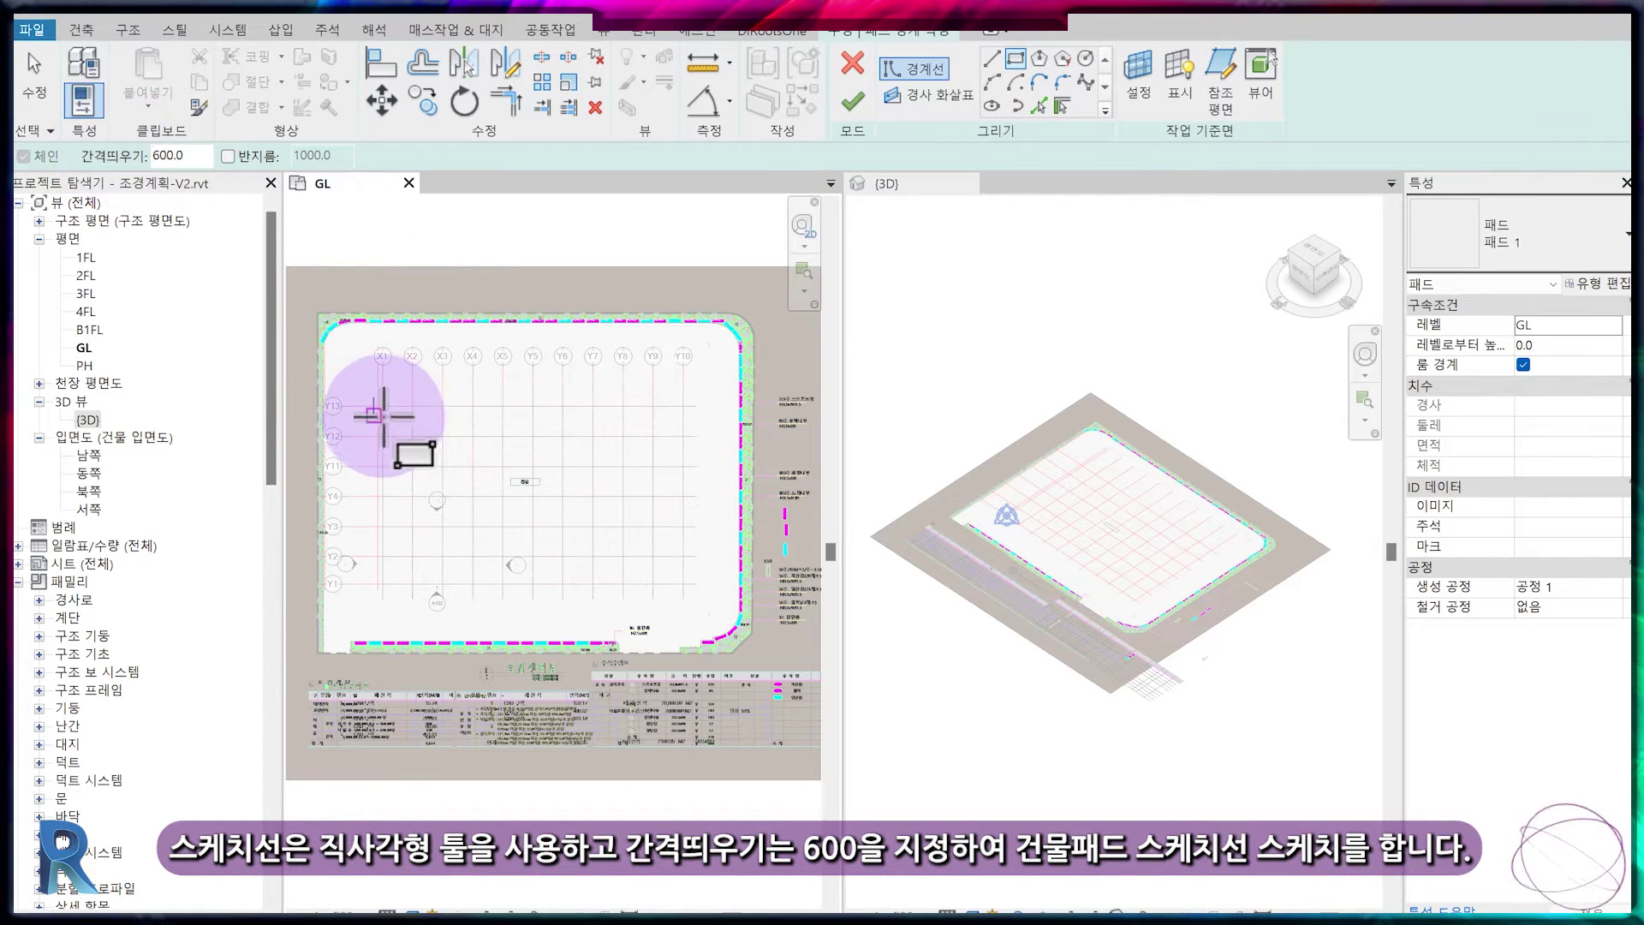
left_click(623, 598)
scroll(681, 480, "up", 6)
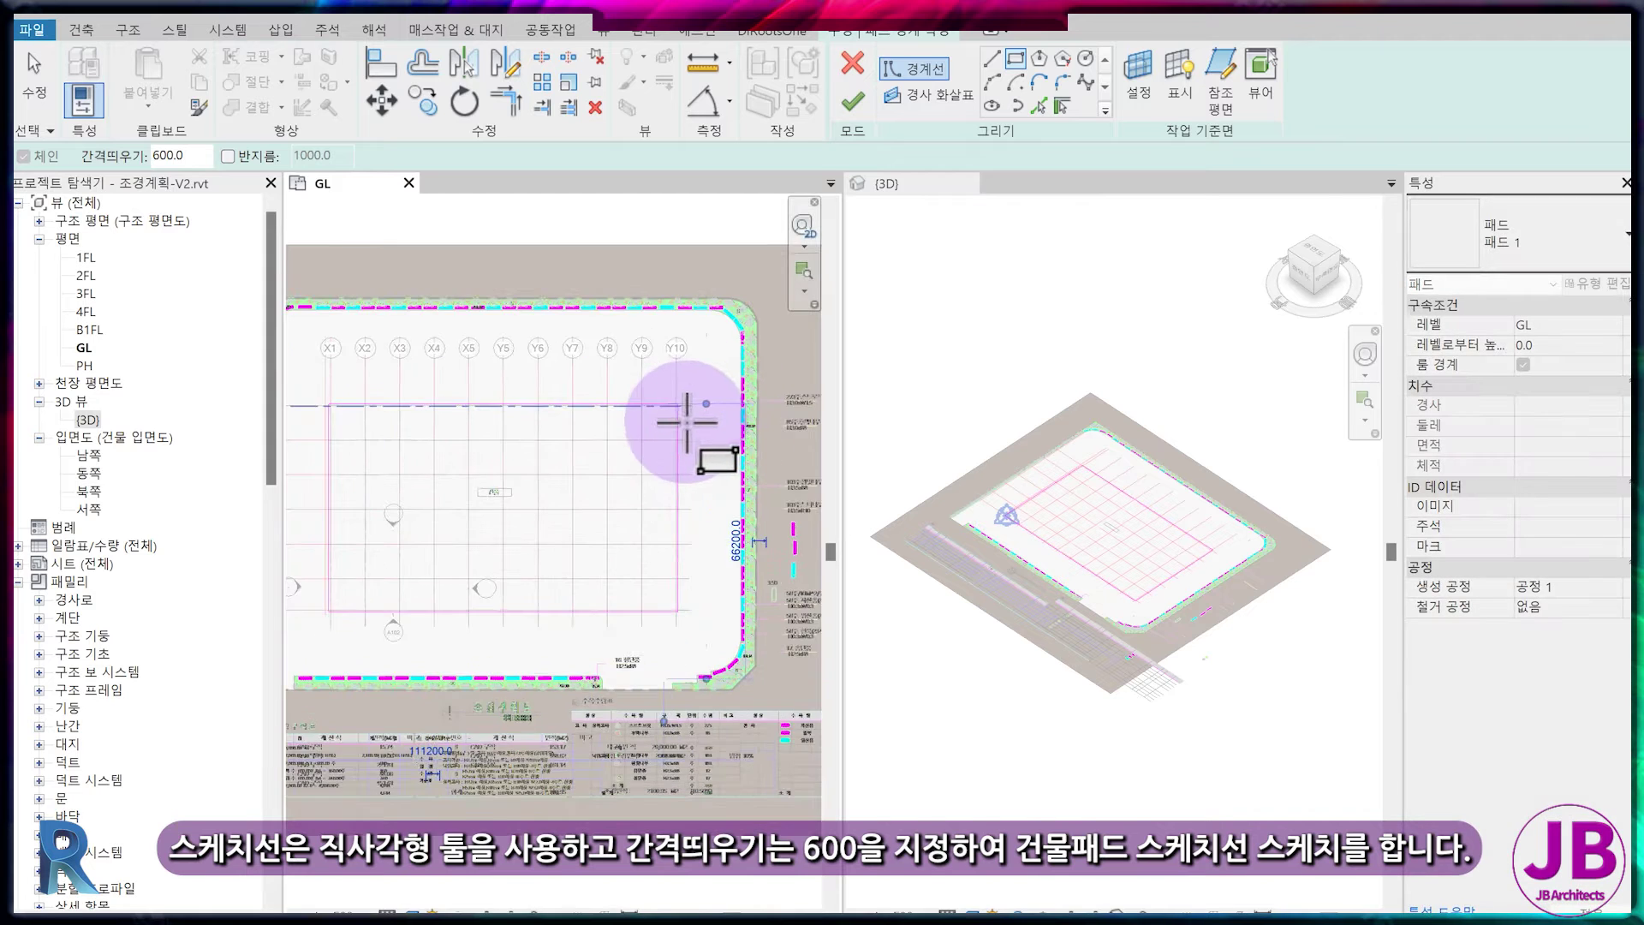
middle_click_drag(681, 479, 710, 506)
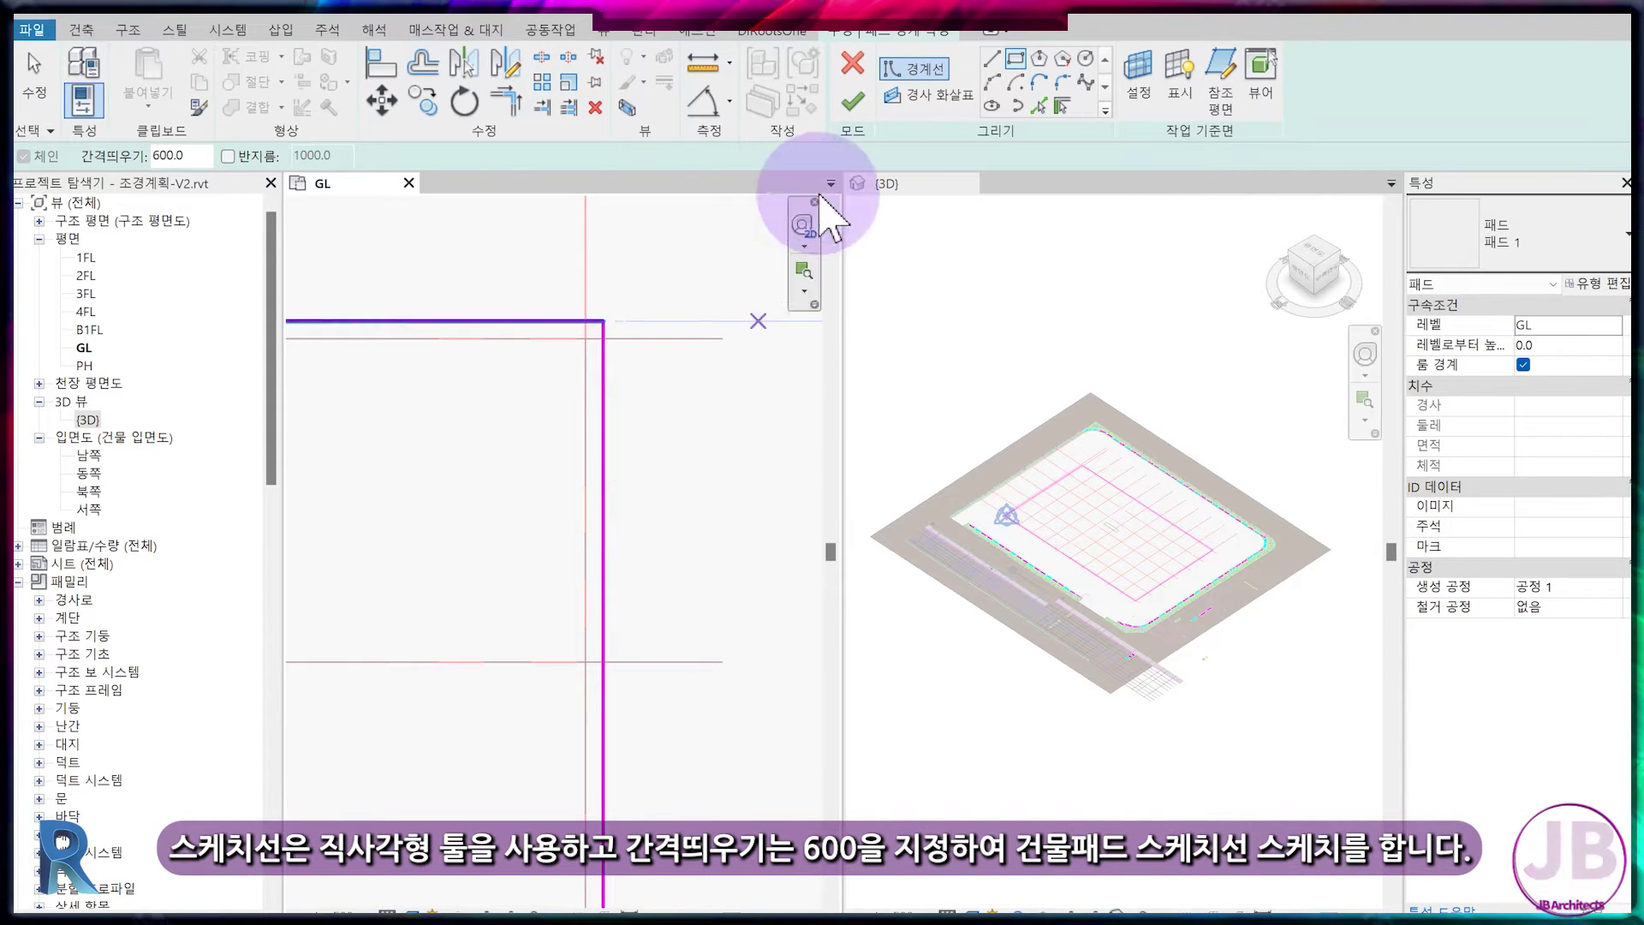
left_click(852, 101)
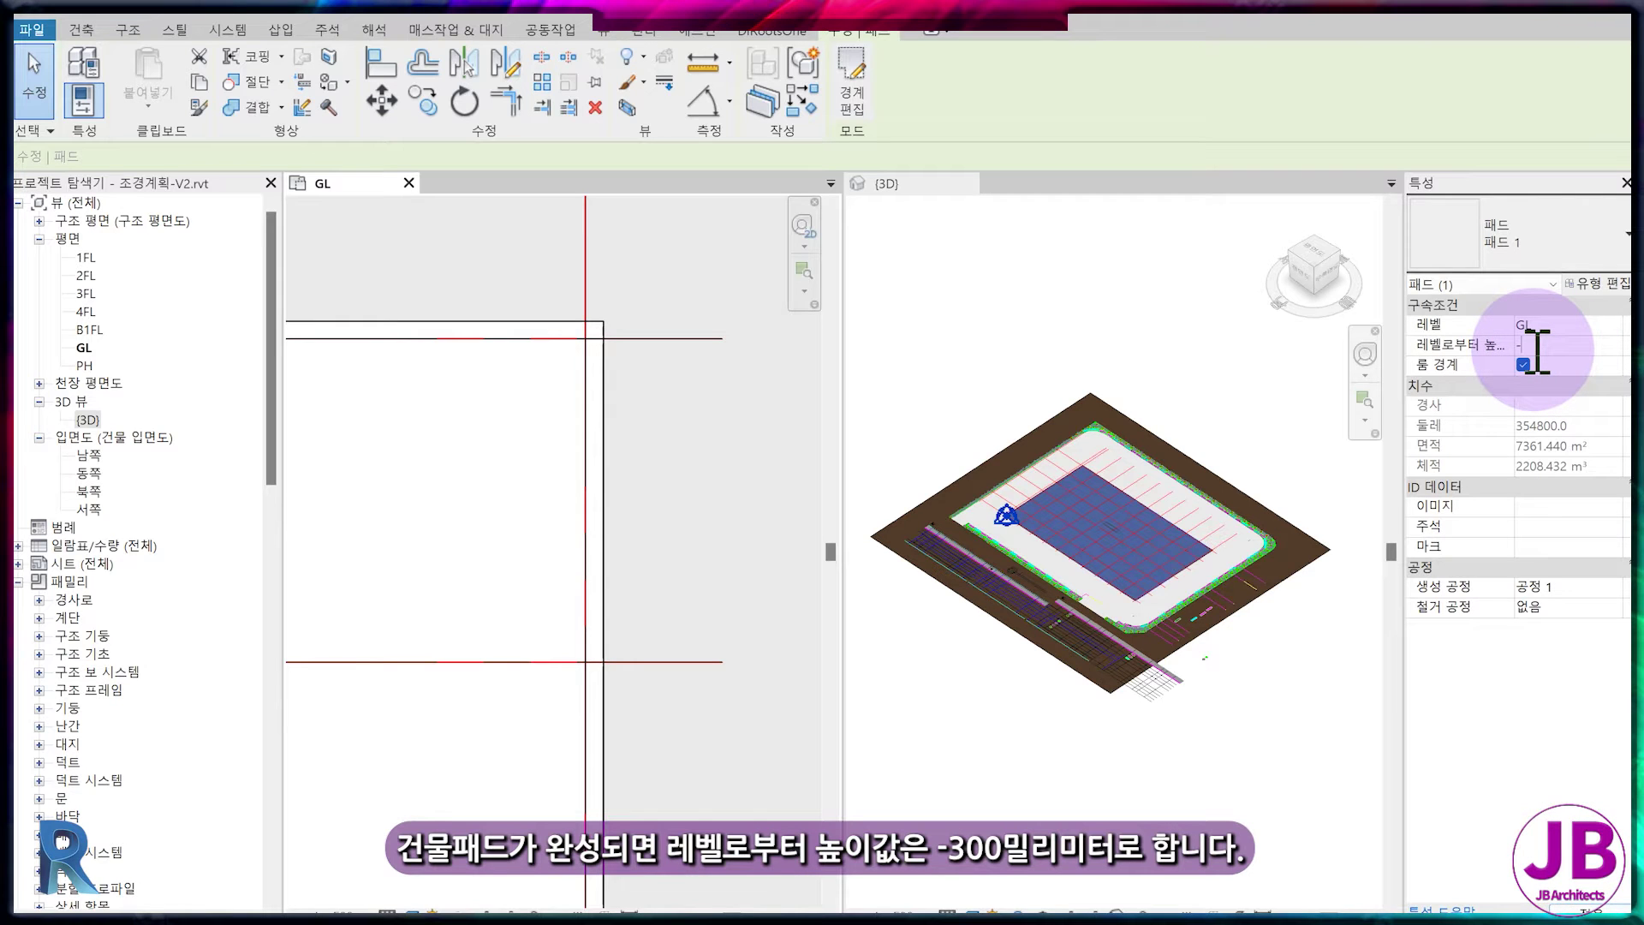
- Set the building pad's height offset from the level to -300
left_click(1538, 350)
type("-300")
key("Return")
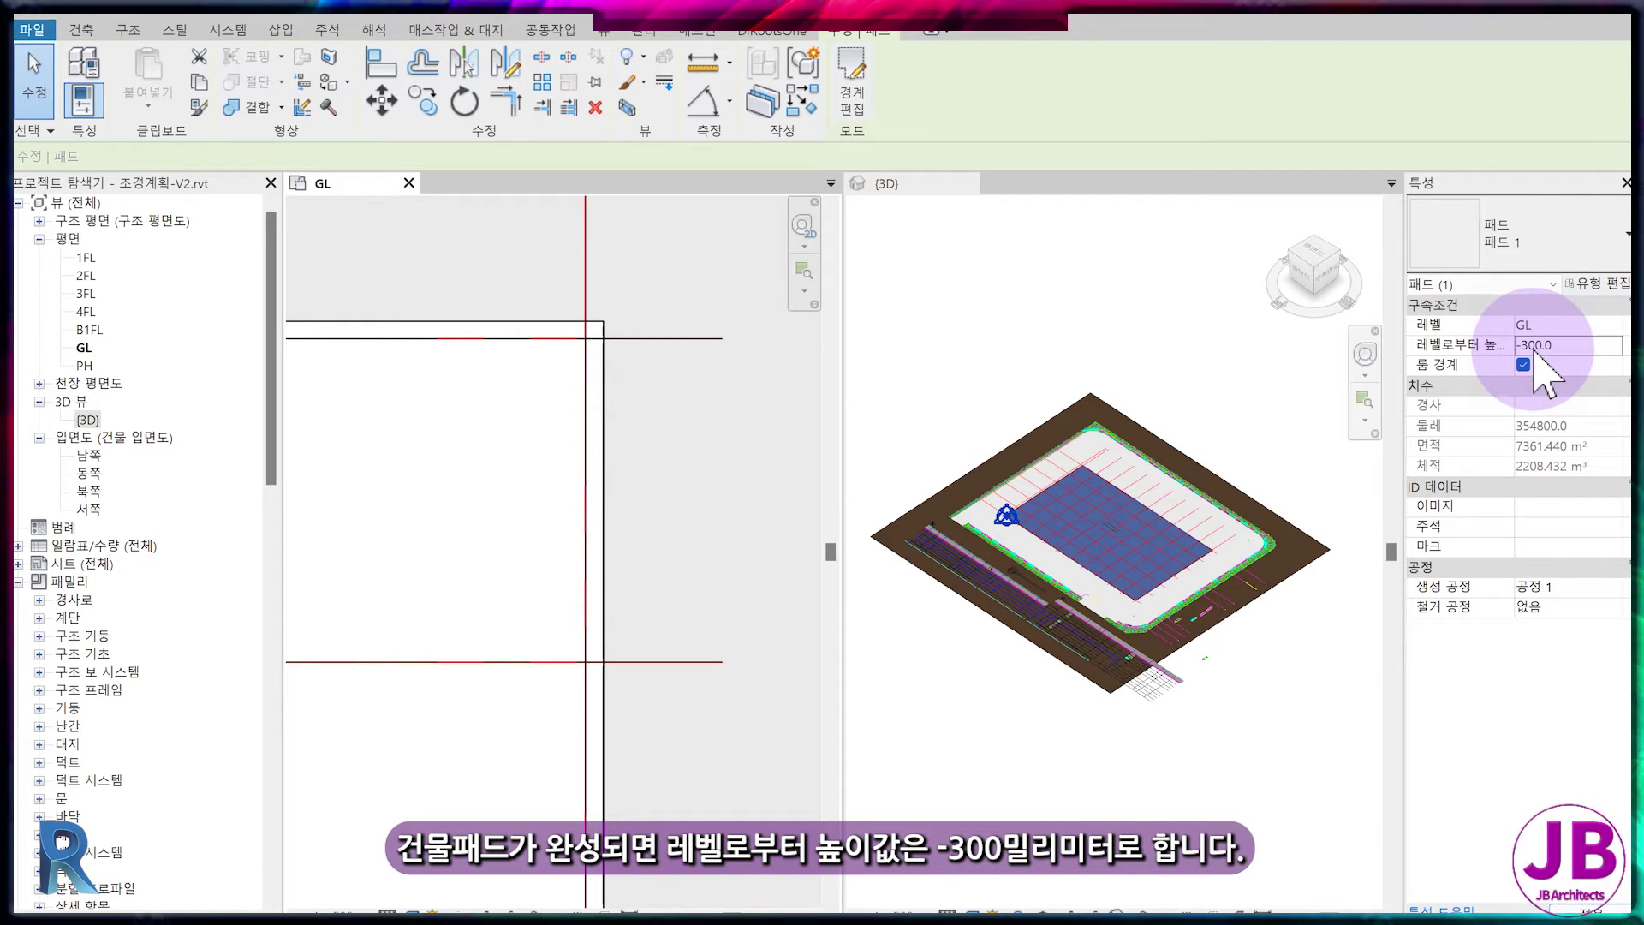
left_click(698, 501)
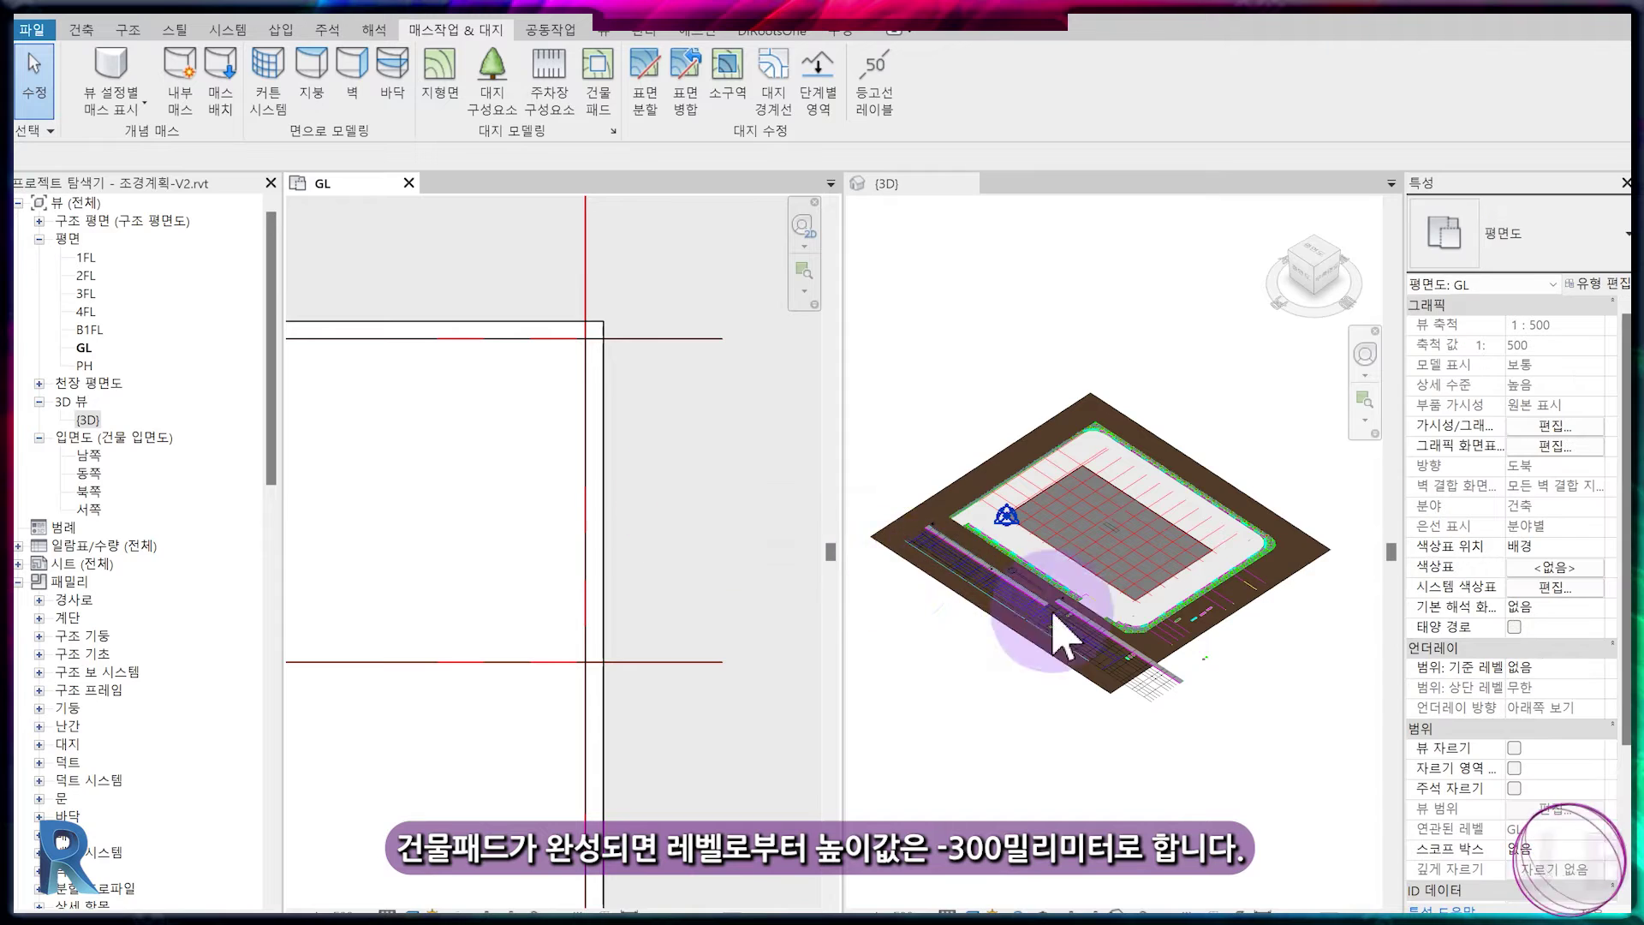
- Examine the finished grids and building pad, and the drawing's tree symbols and labels along the east planting strip
scroll(1064, 632, "up", 5)
scroll(649, 621, "down", 6)
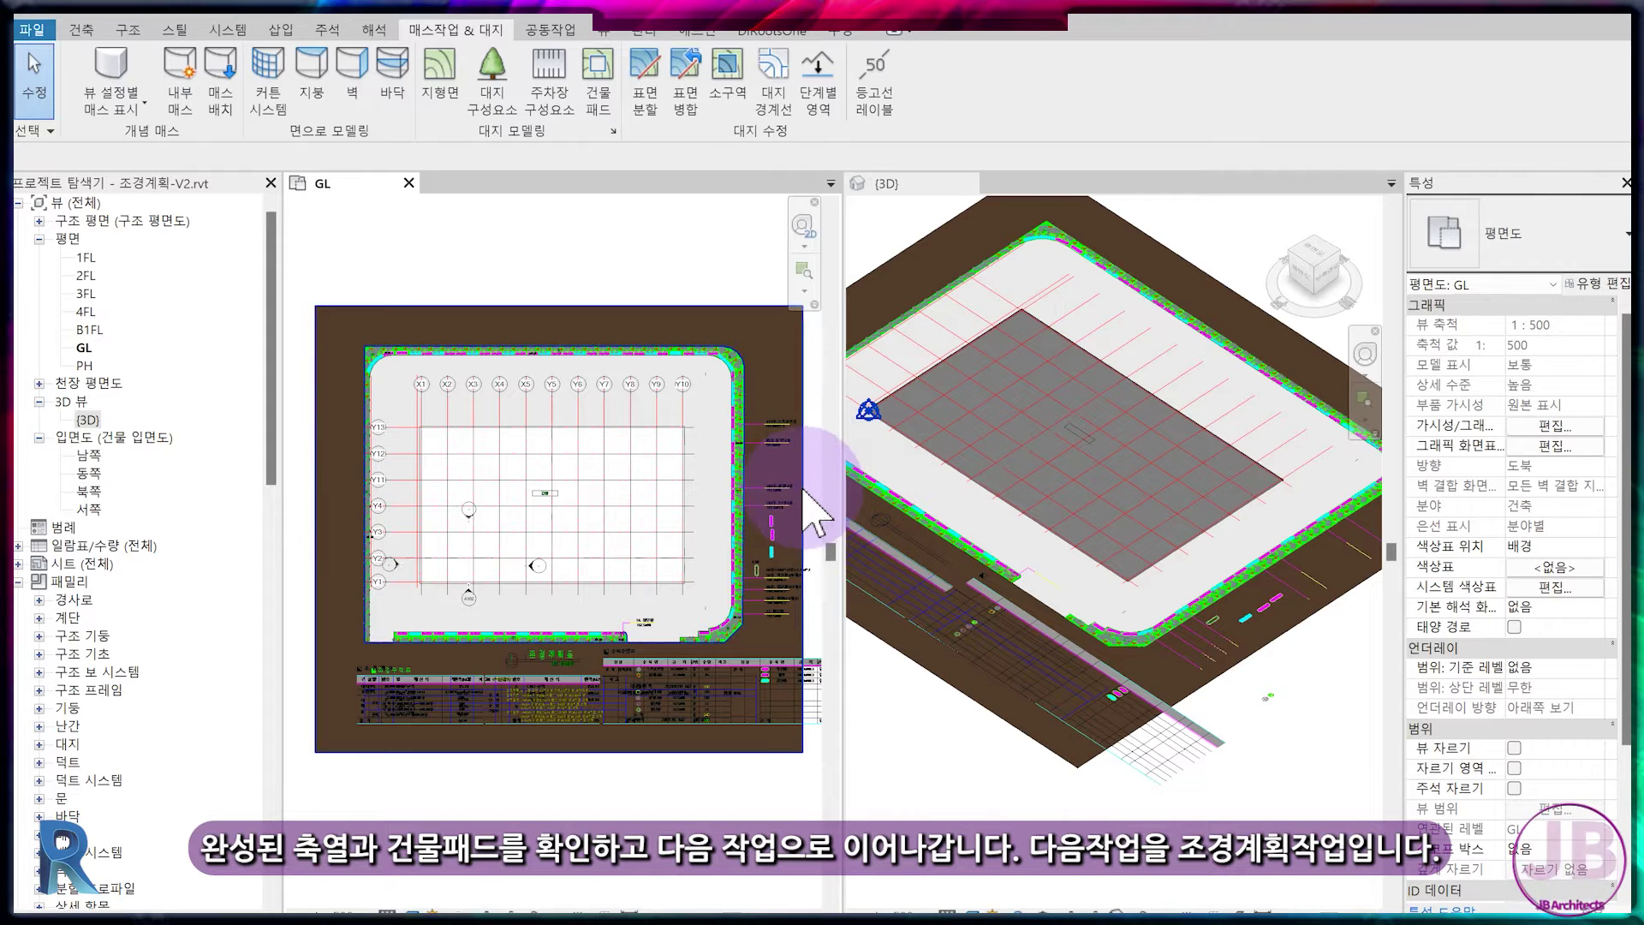
scroll(697, 475, "up", 8)
scroll(697, 488, "up", 6)
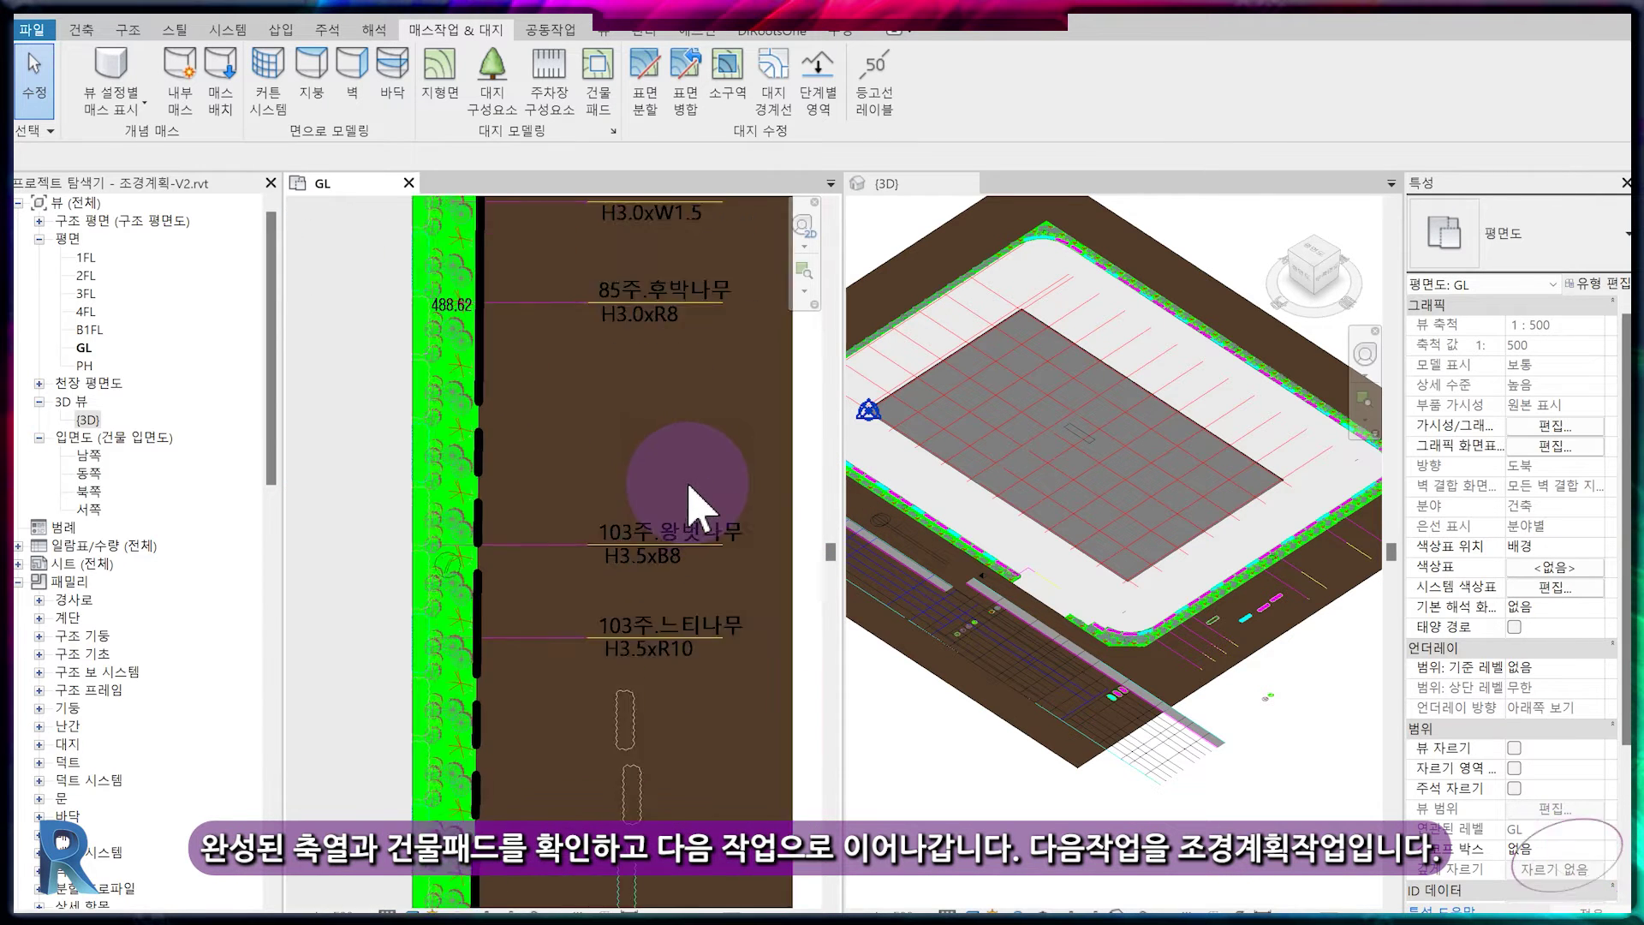
scroll(1131, 638, "up", 8)
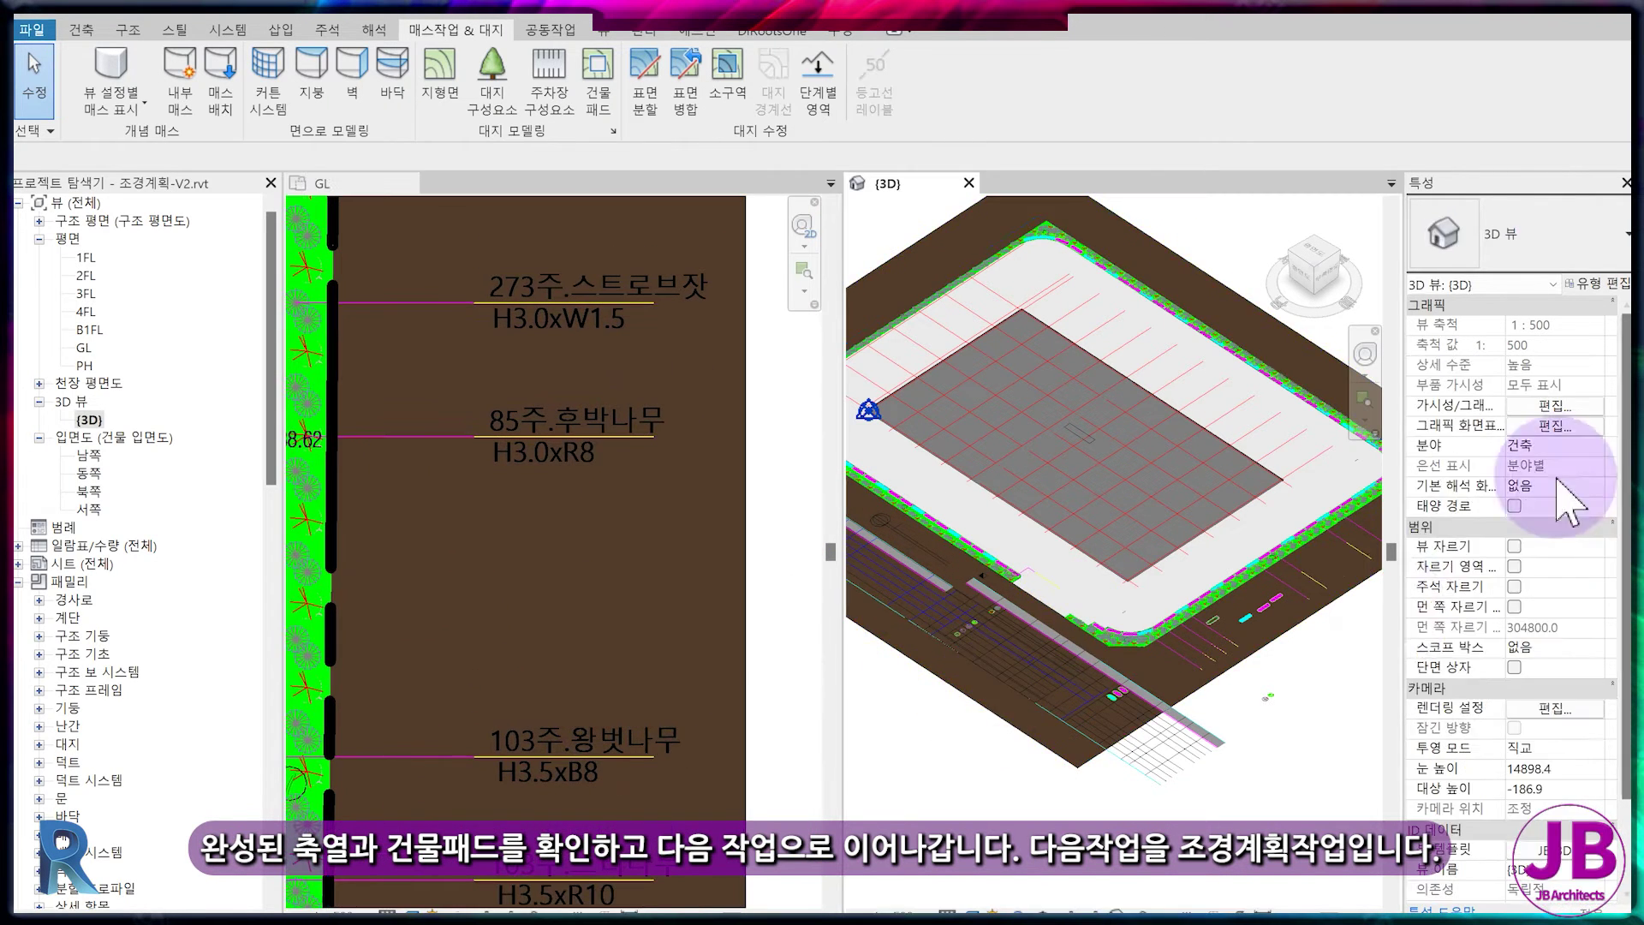
middle_click_drag(1130, 732, 1190, 659)
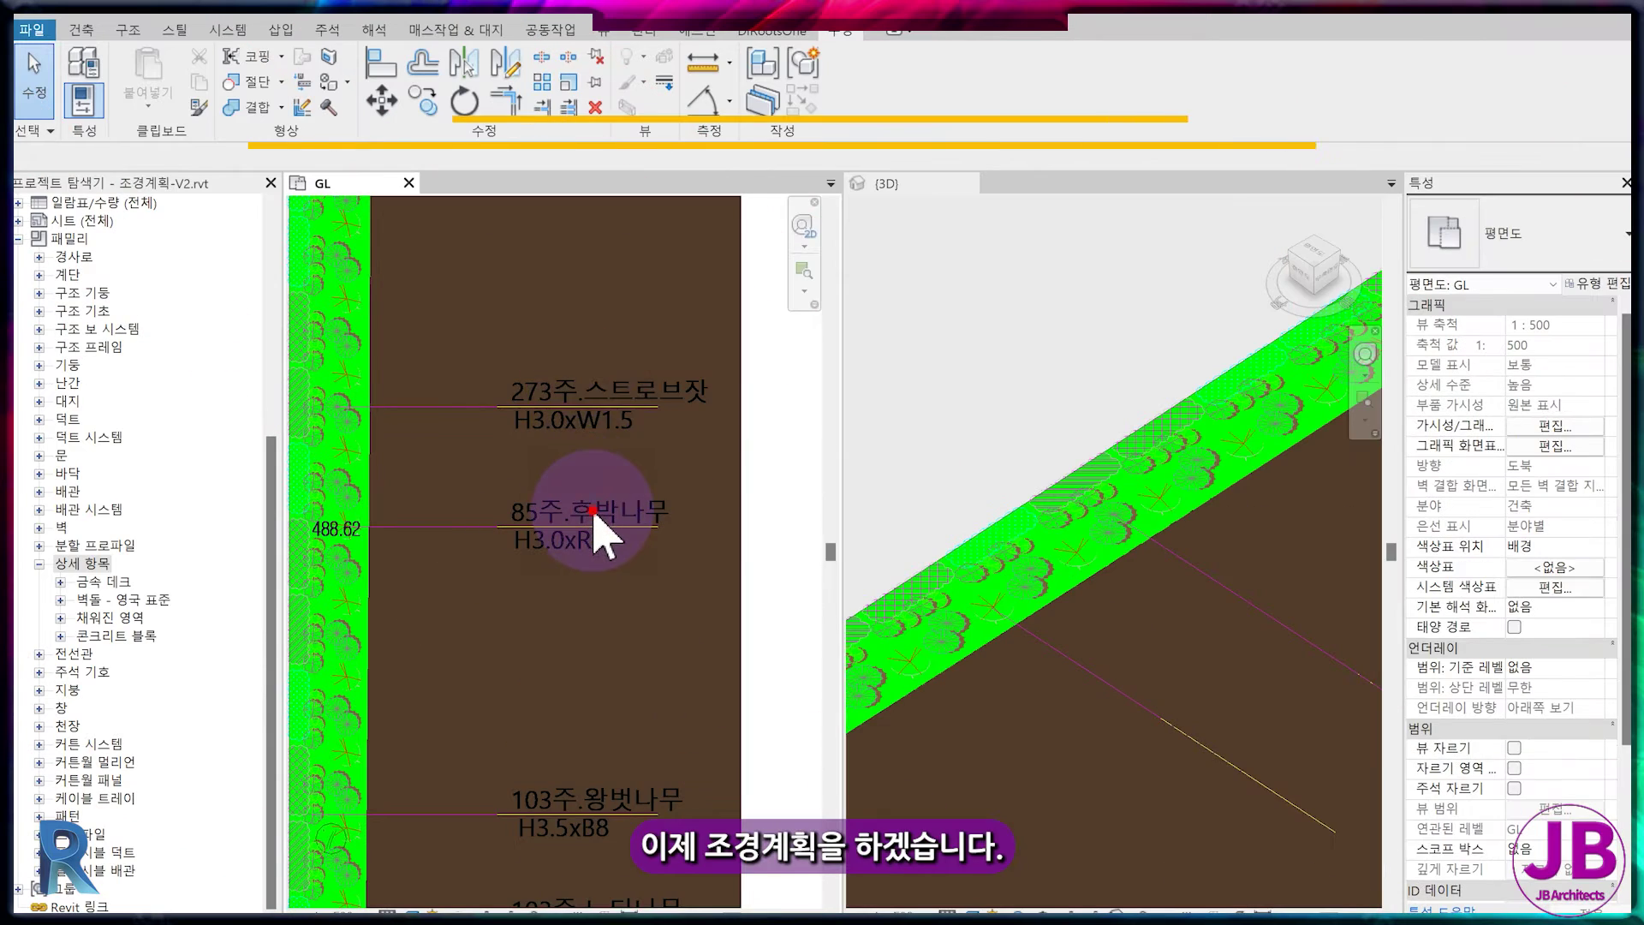
left_click(604, 548)
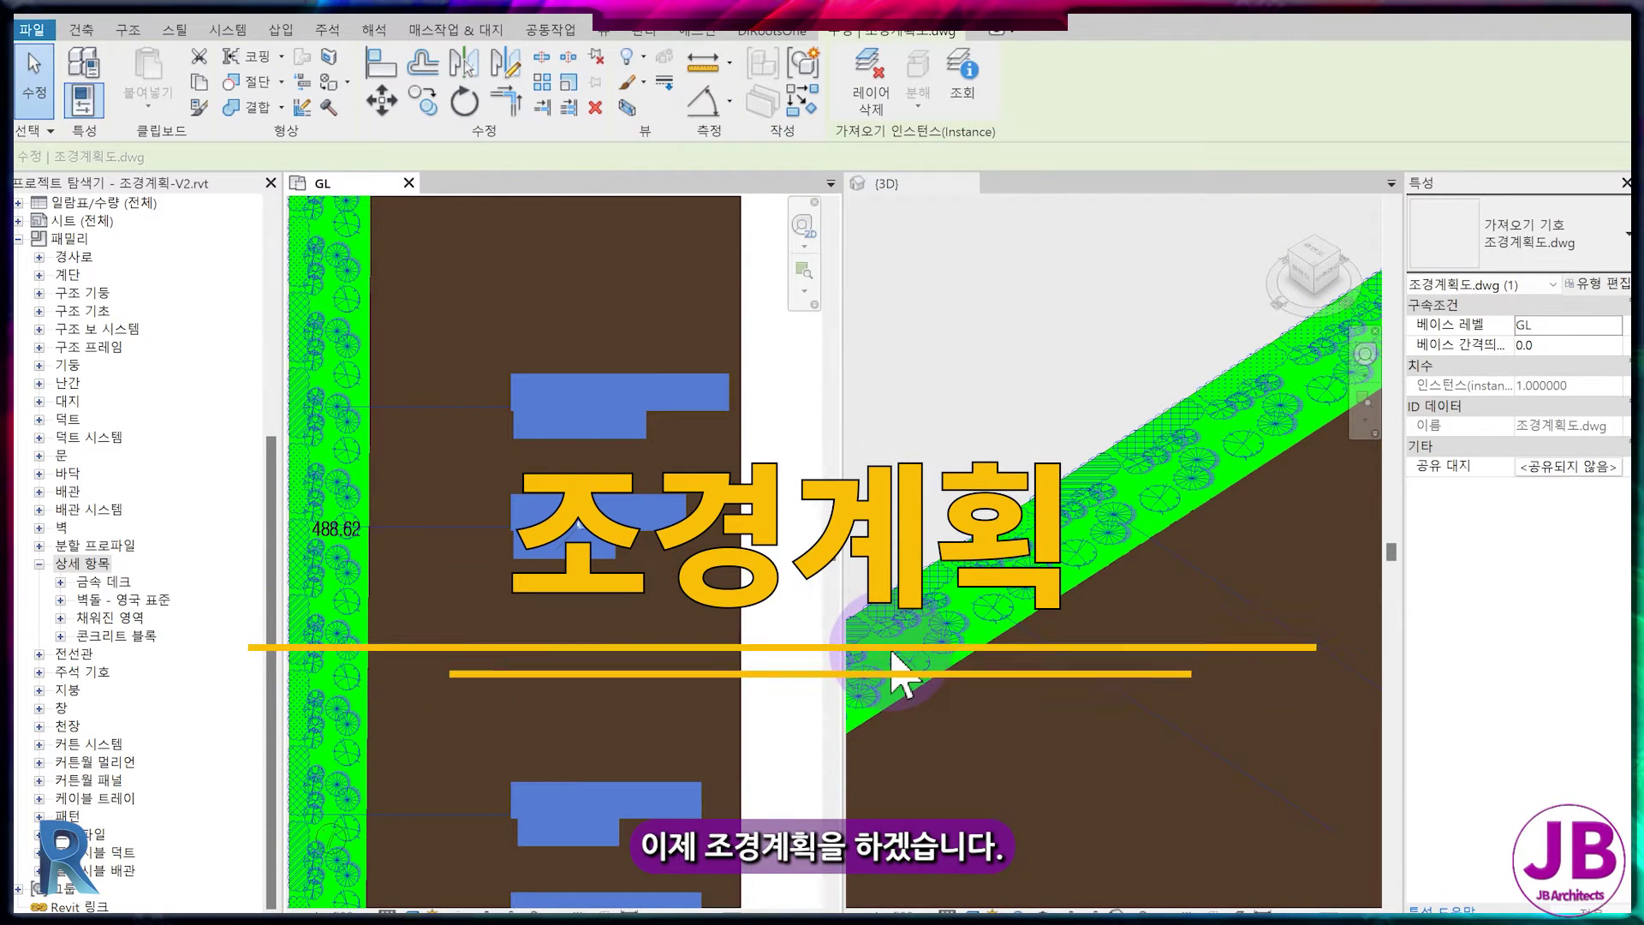
middle_click_drag(1127, 605, 1031, 683)
scroll(672, 612, "down", 2)
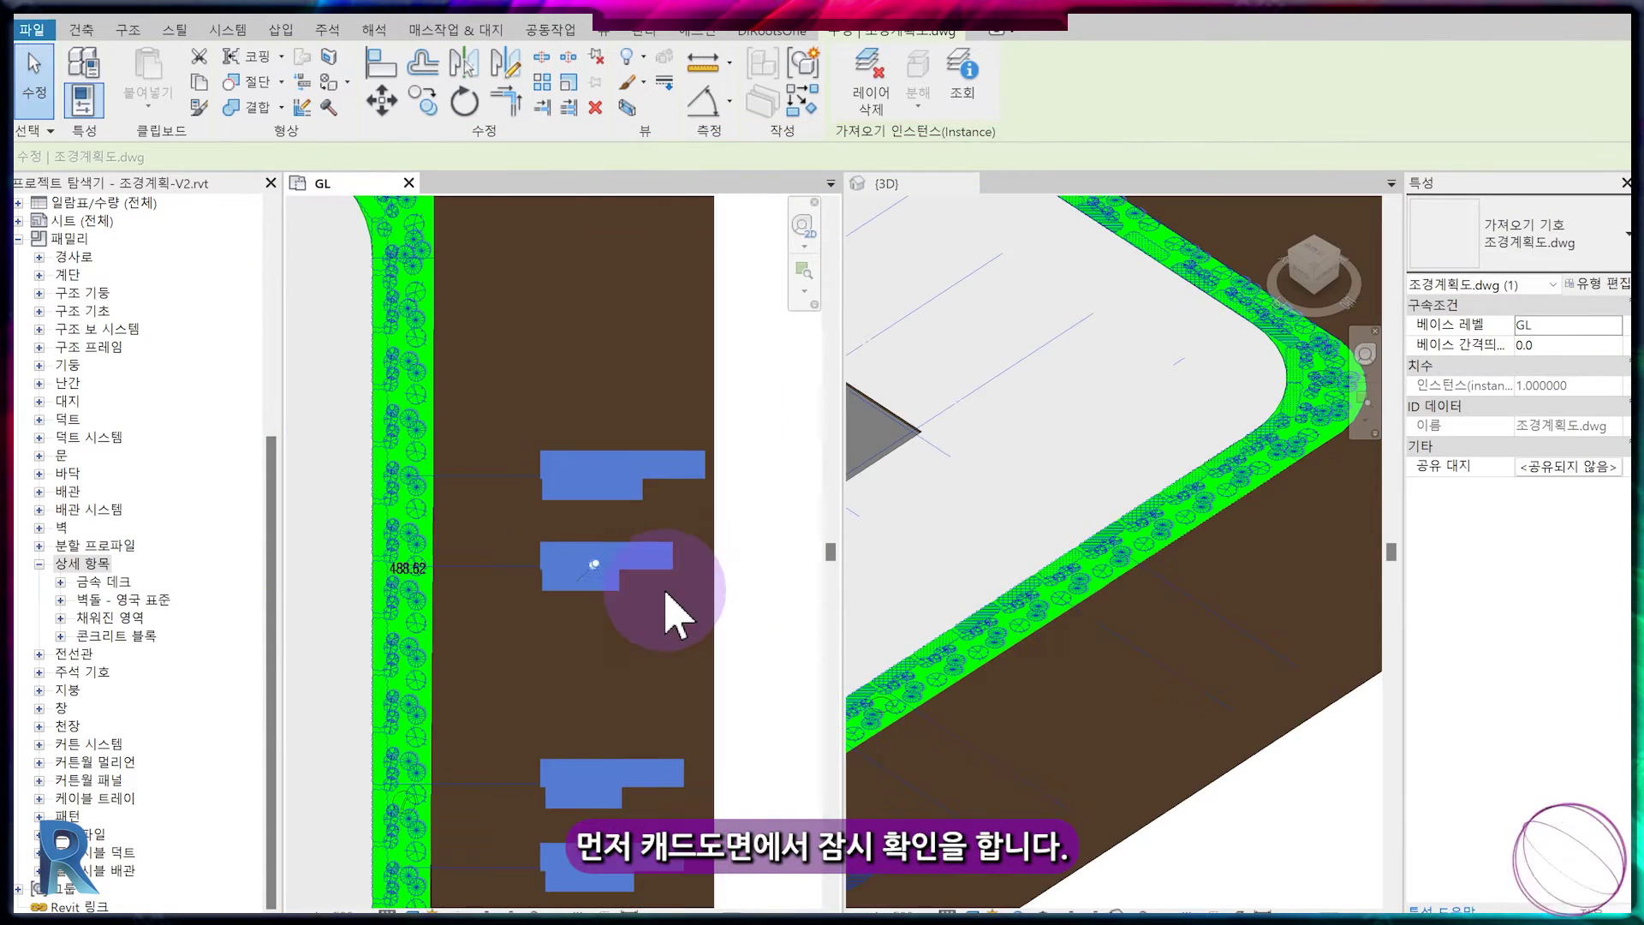
key("Escape")
middle_click_drag(551, 734, 496, 483)
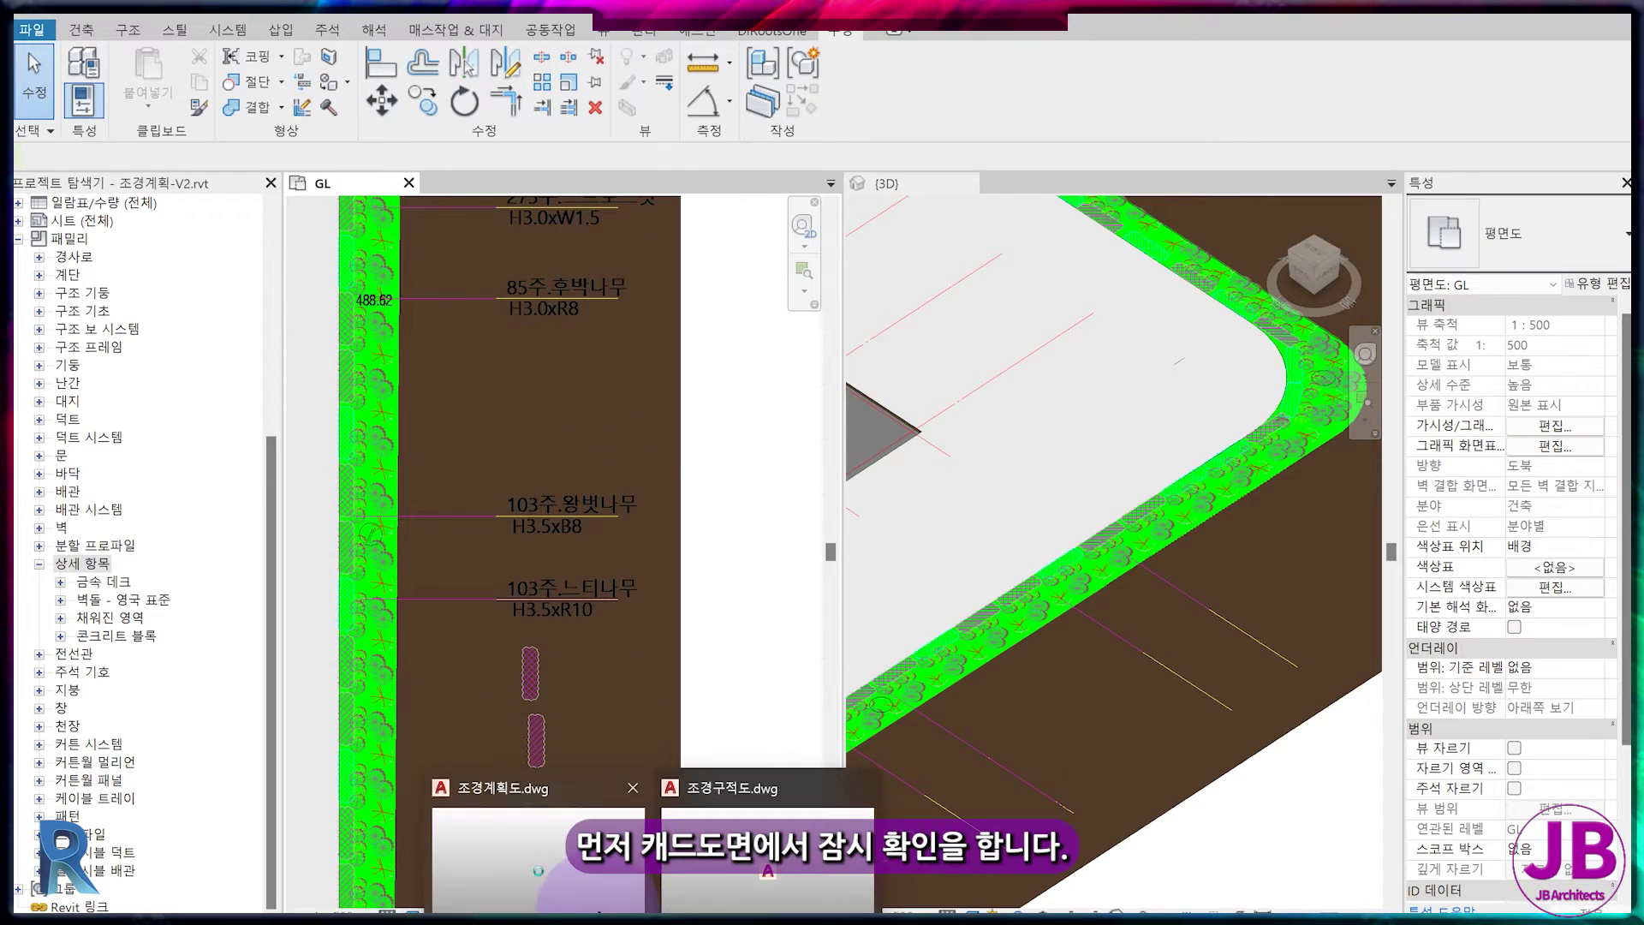
- Switch to 조경계획도.dwg in AutoCAD and examine its tree labels, landscape overview table and planting quantity schedule
left_click(505, 792)
scroll(724, 517, "up", 2)
middle_click_drag(724, 517, 737, 286)
middle_click_drag(830, 543, 834, 425)
middle_click_drag(830, 600, 803, 434)
scroll(803, 434, "down", 3)
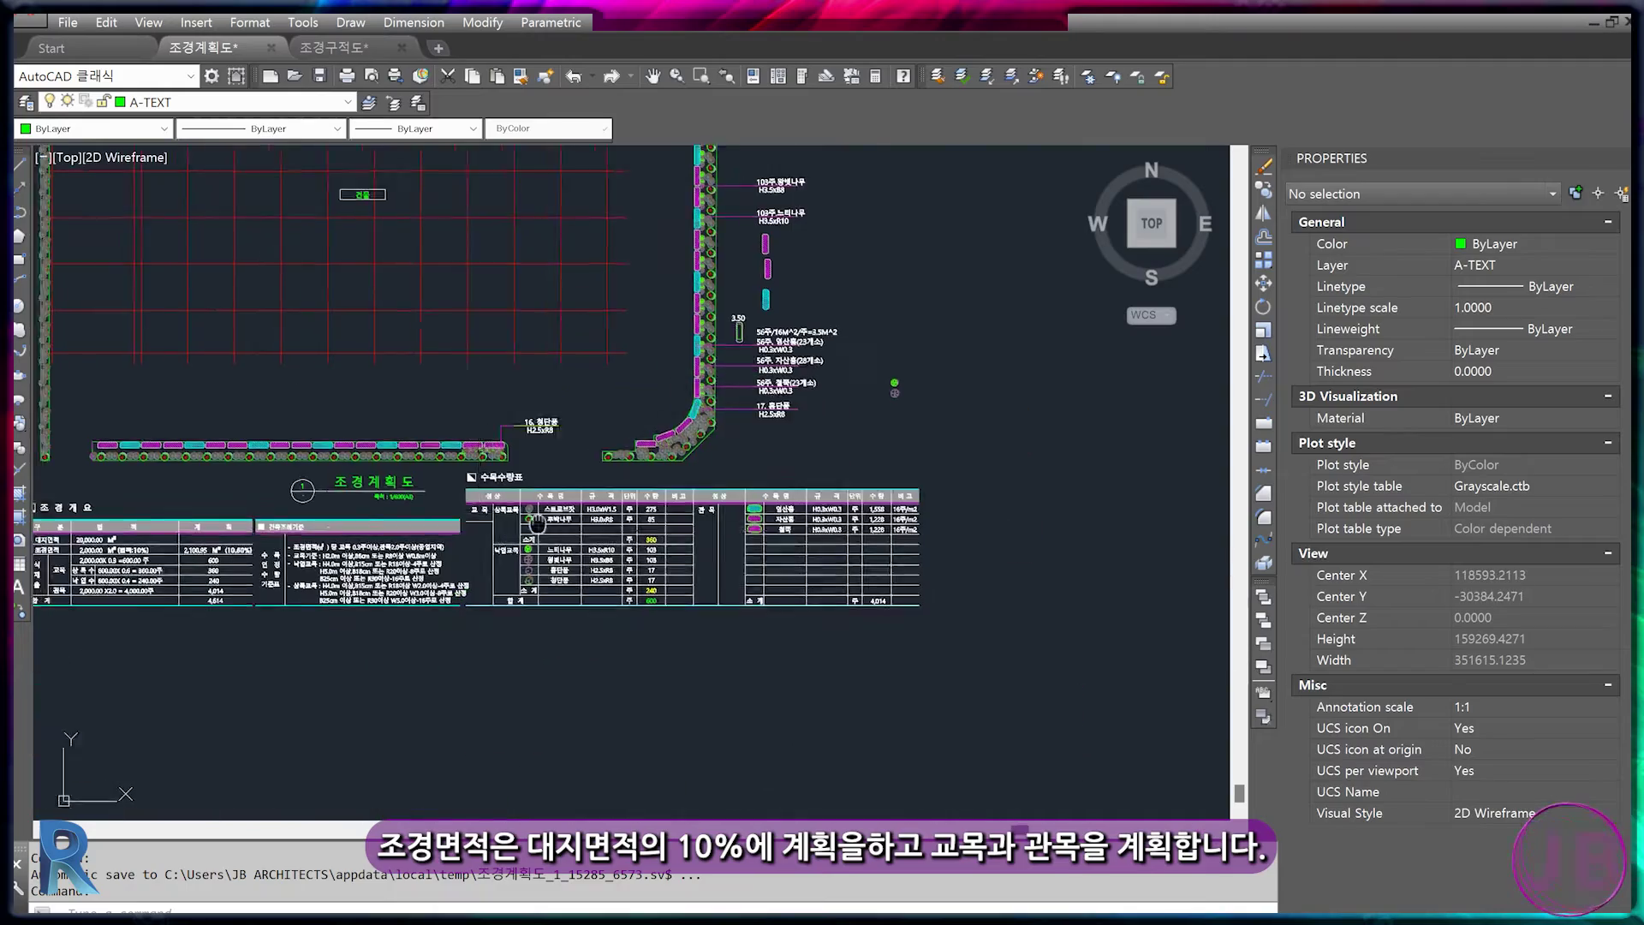
scroll(523, 557, "up", 3)
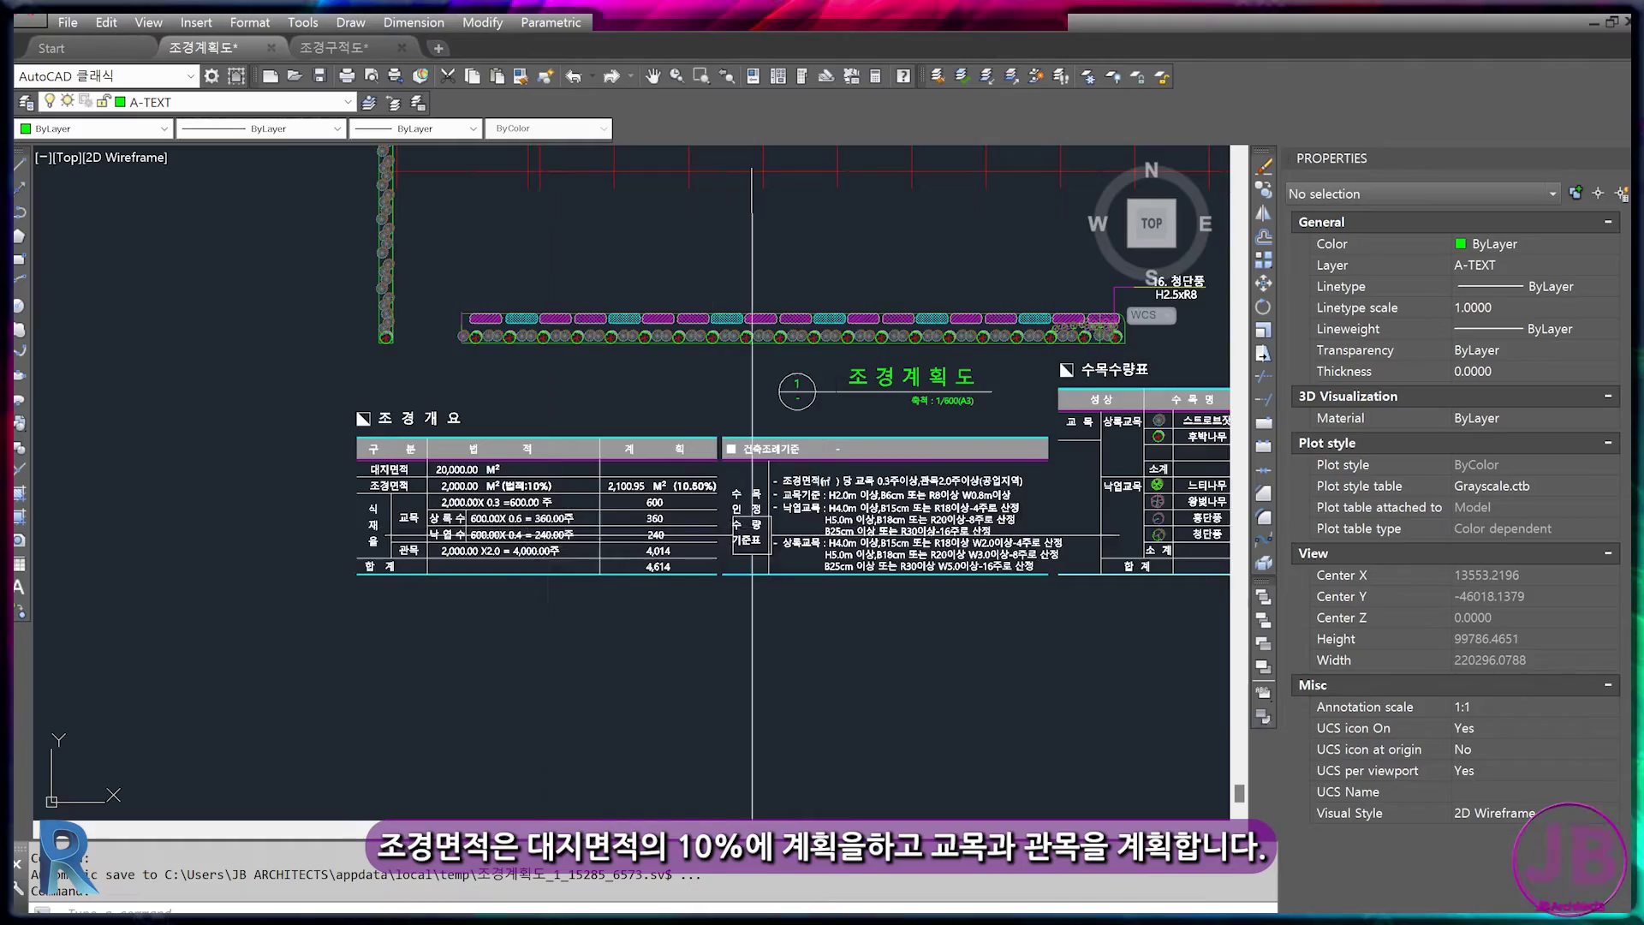
- Examine the evergreen, deciduous and shrub rows of the planting quantity schedule and the labelled planting strip above it
mouse_move(745, 428)
middle_mouse_down()
mouse_move(433, 519)
mouse_move(438, 575)
middle_mouse_up()
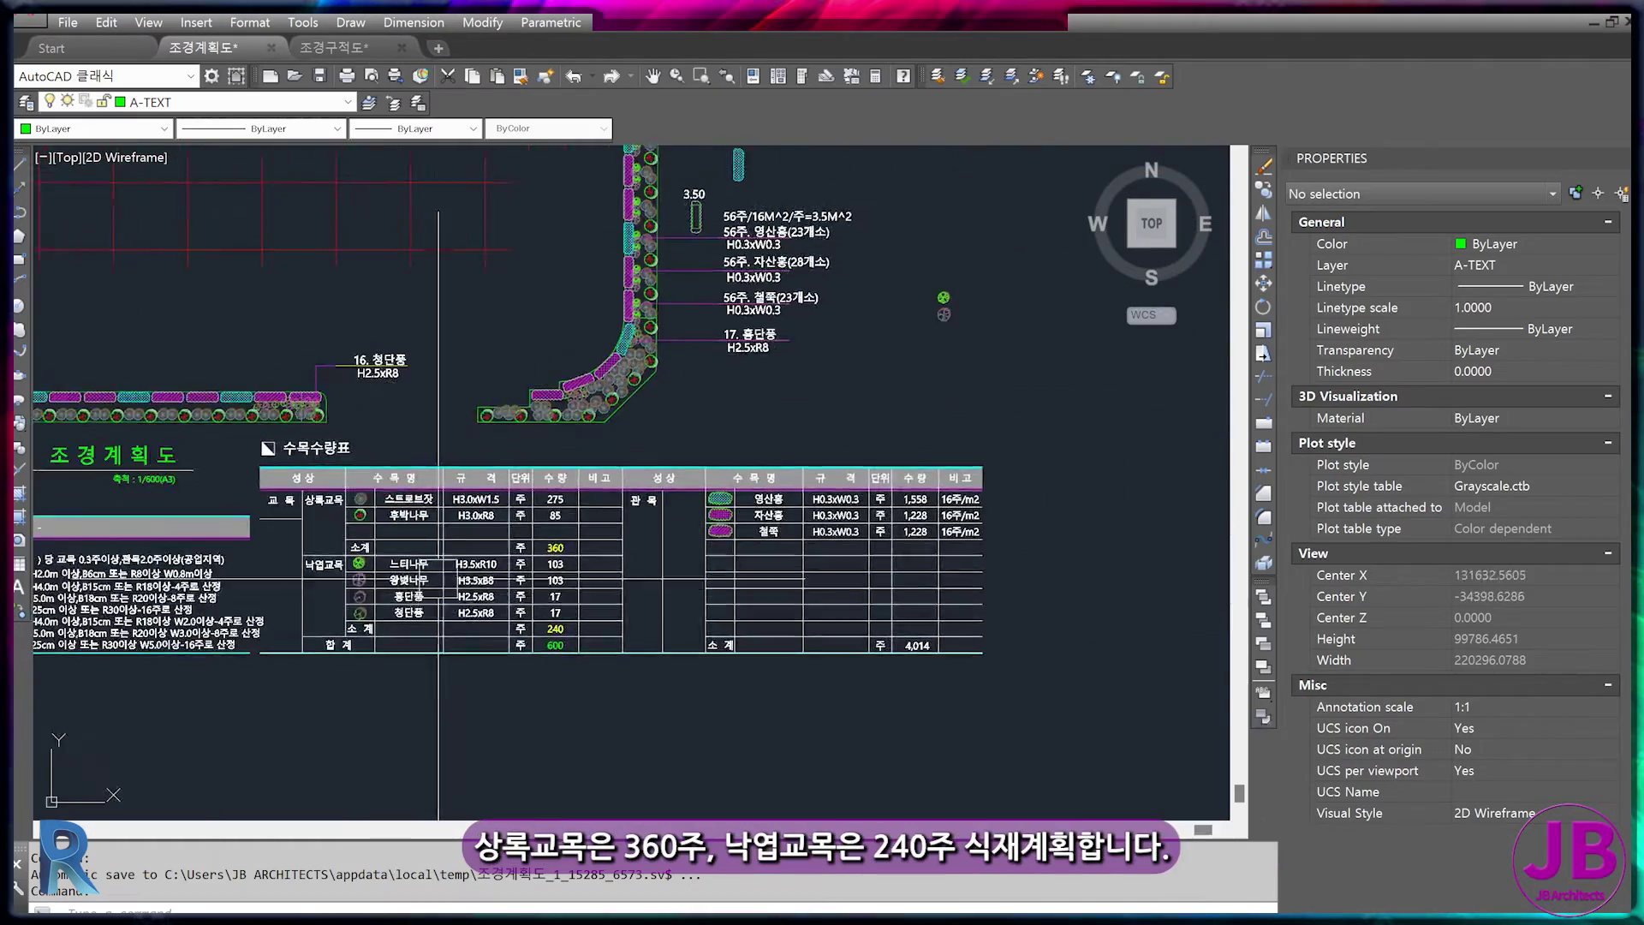
scroll(438, 576, "up", 3)
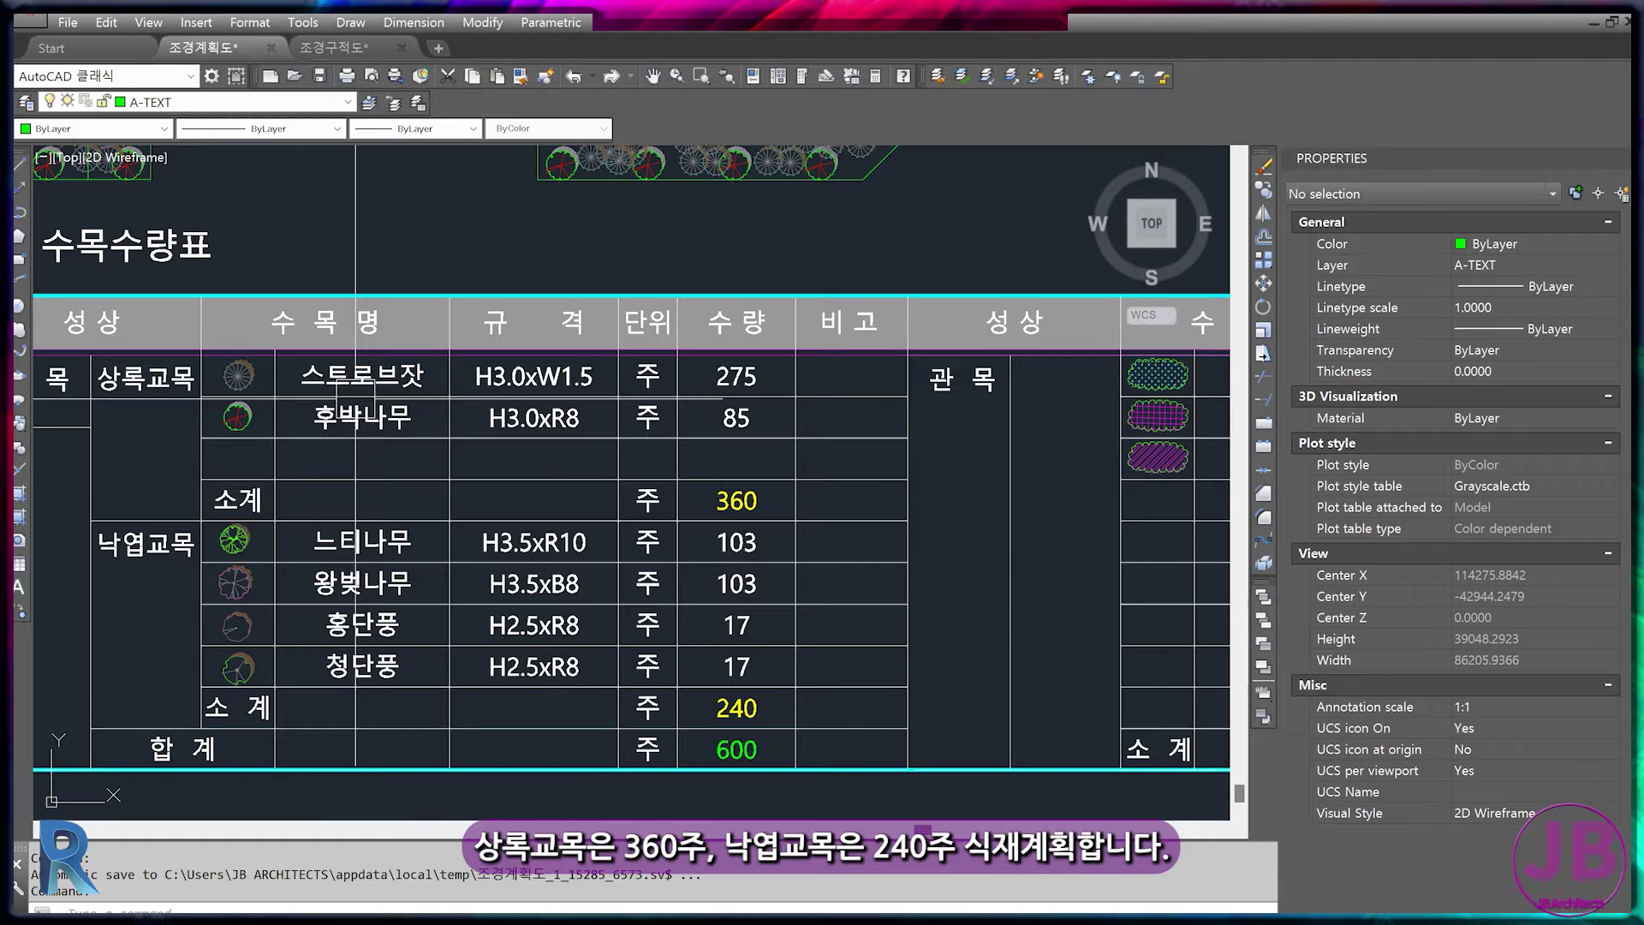
middle_click_drag(1002, 448, 533, 513)
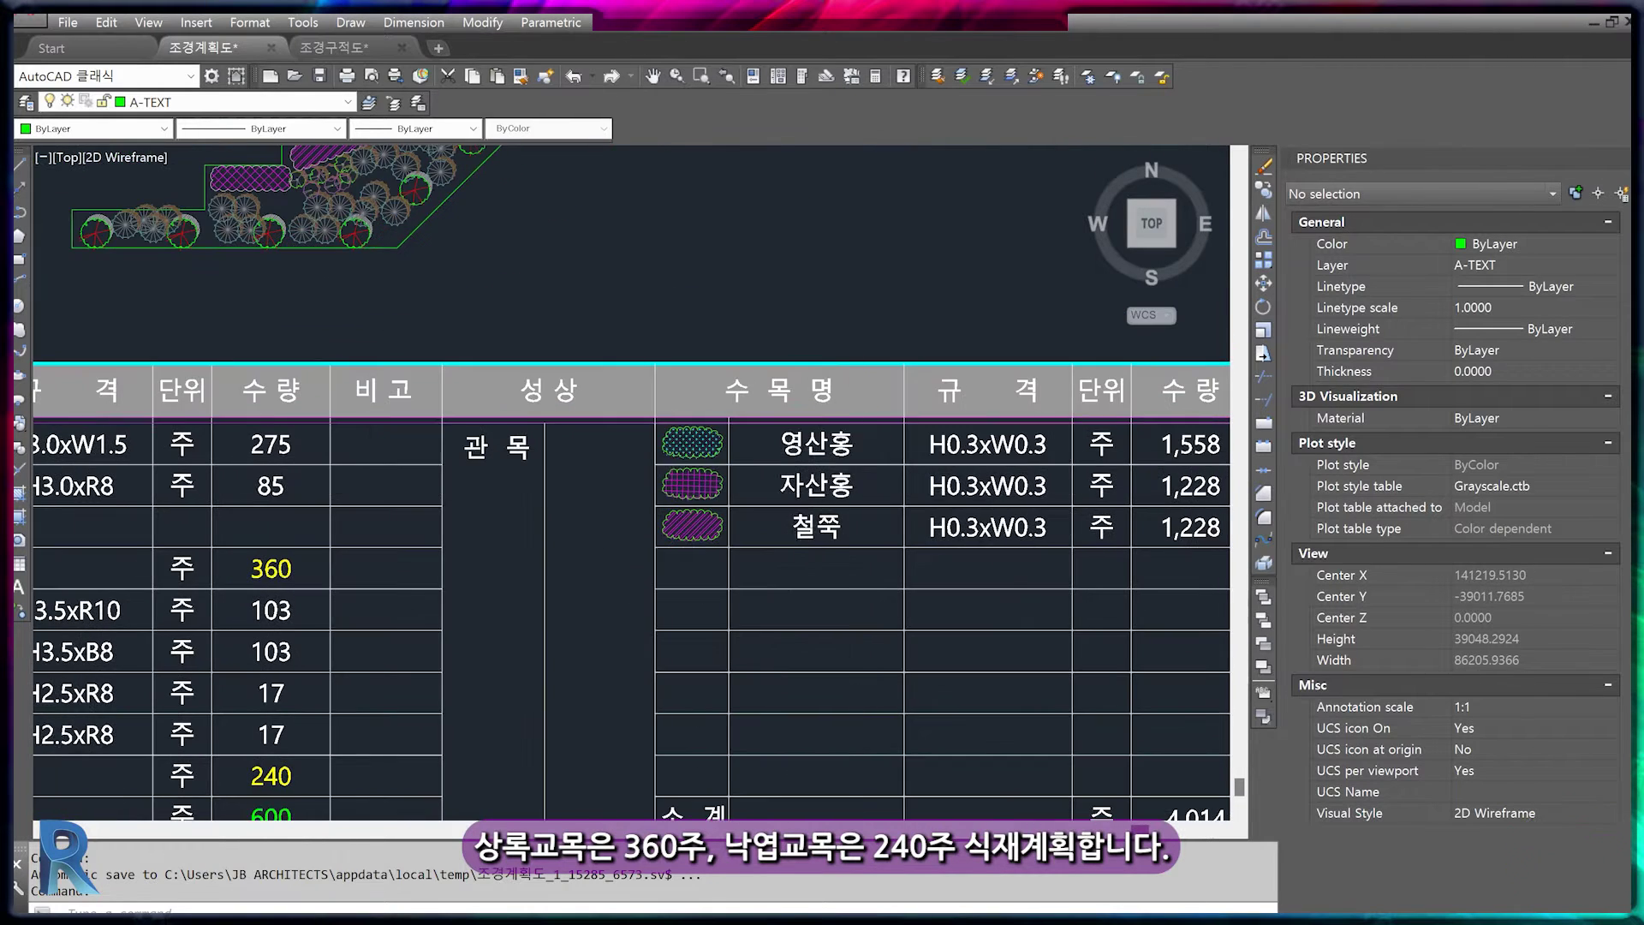
scroll(861, 524, "down", 2)
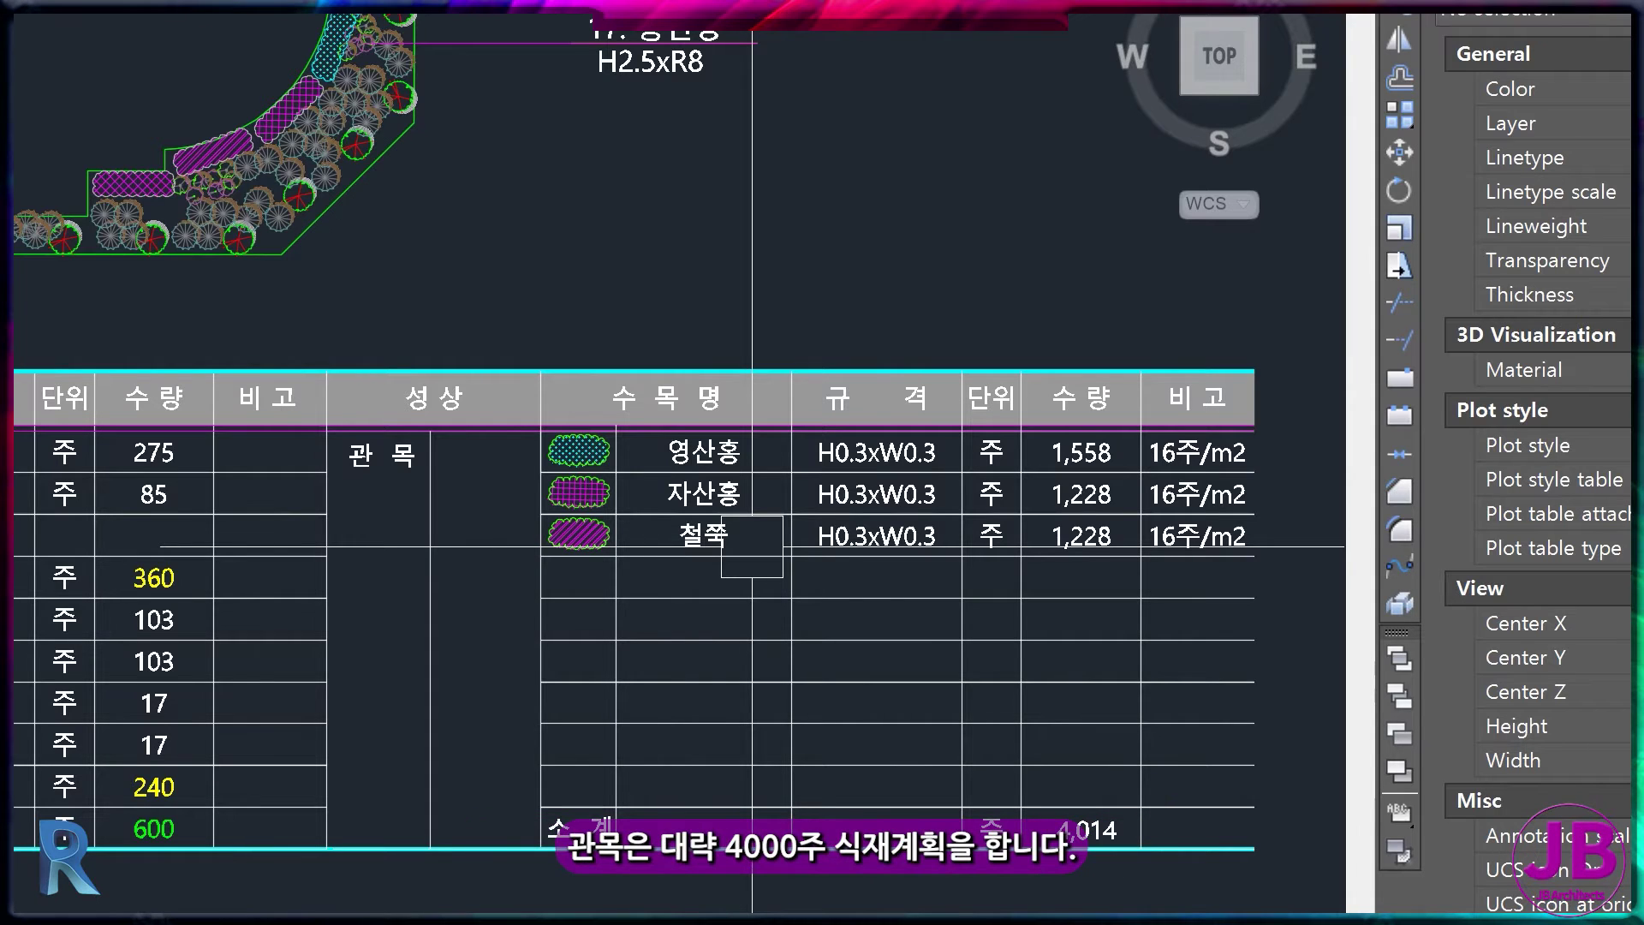
middle_click_drag(732, 272, 767, 568)
middle_click_drag(761, 158, 726, 496)
scroll(758, 243, "up", 3)
mouse_move(760, 245)
middle_mouse_down()
mouse_move(792, 400)
mouse_move(800, 636)
middle_mouse_up()
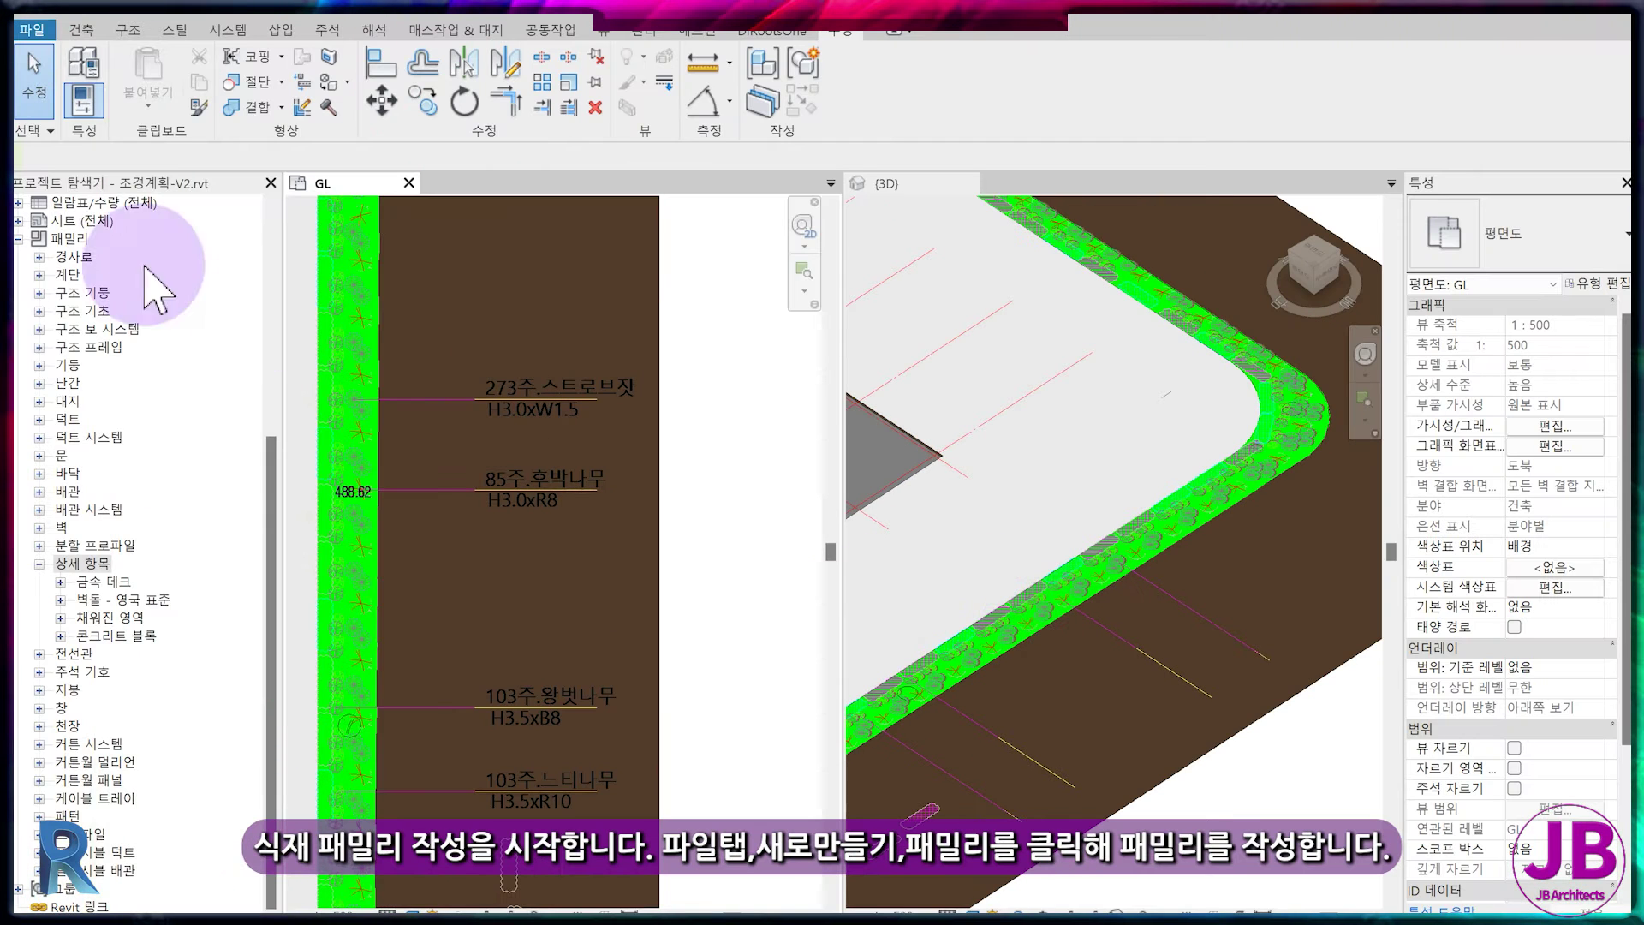
- Switch to Revit and create a new family from the 미터법 RPC 패밀리.rft template
left_click(31, 29)
mouse_move(64, 146)
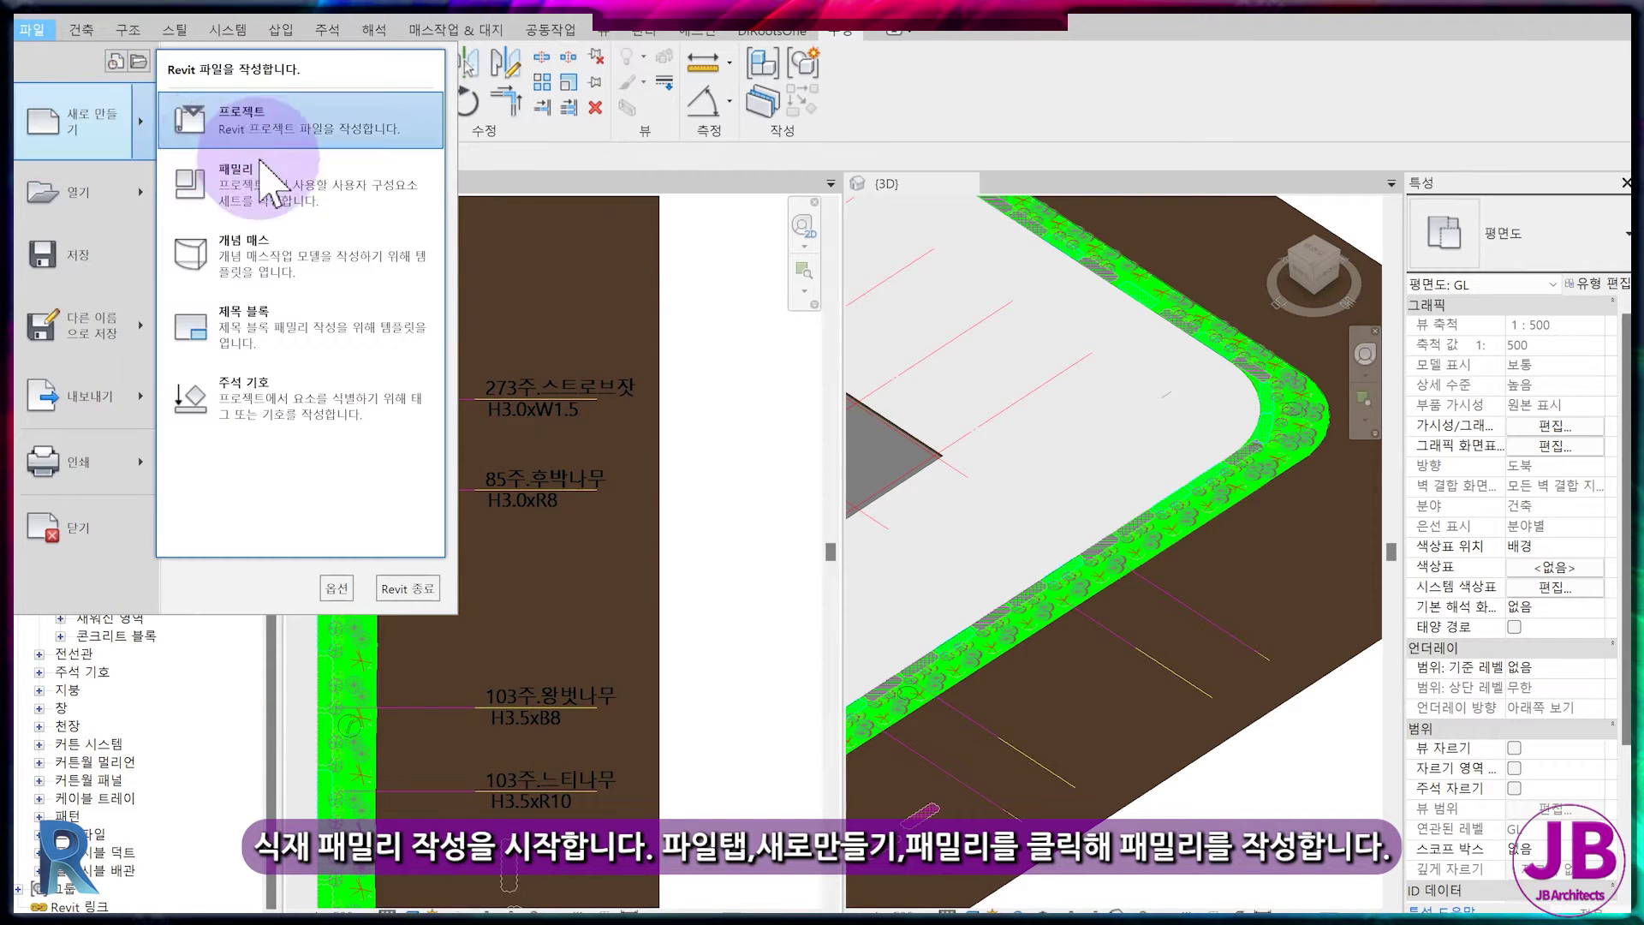
left_click(286, 183)
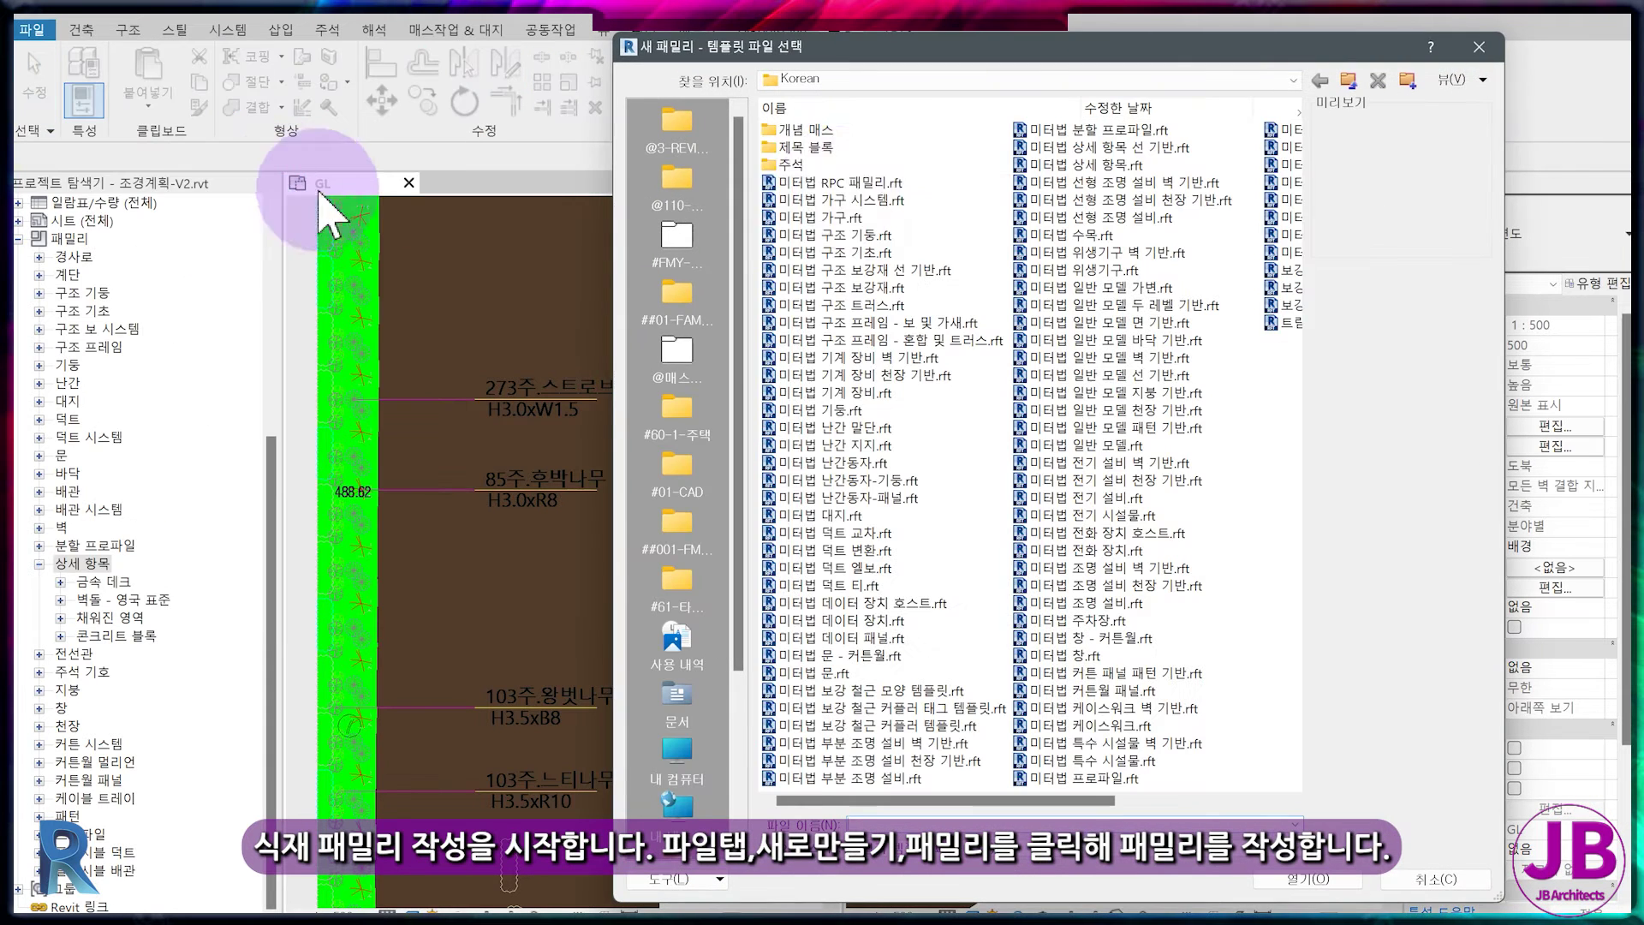
left_click(854, 183)
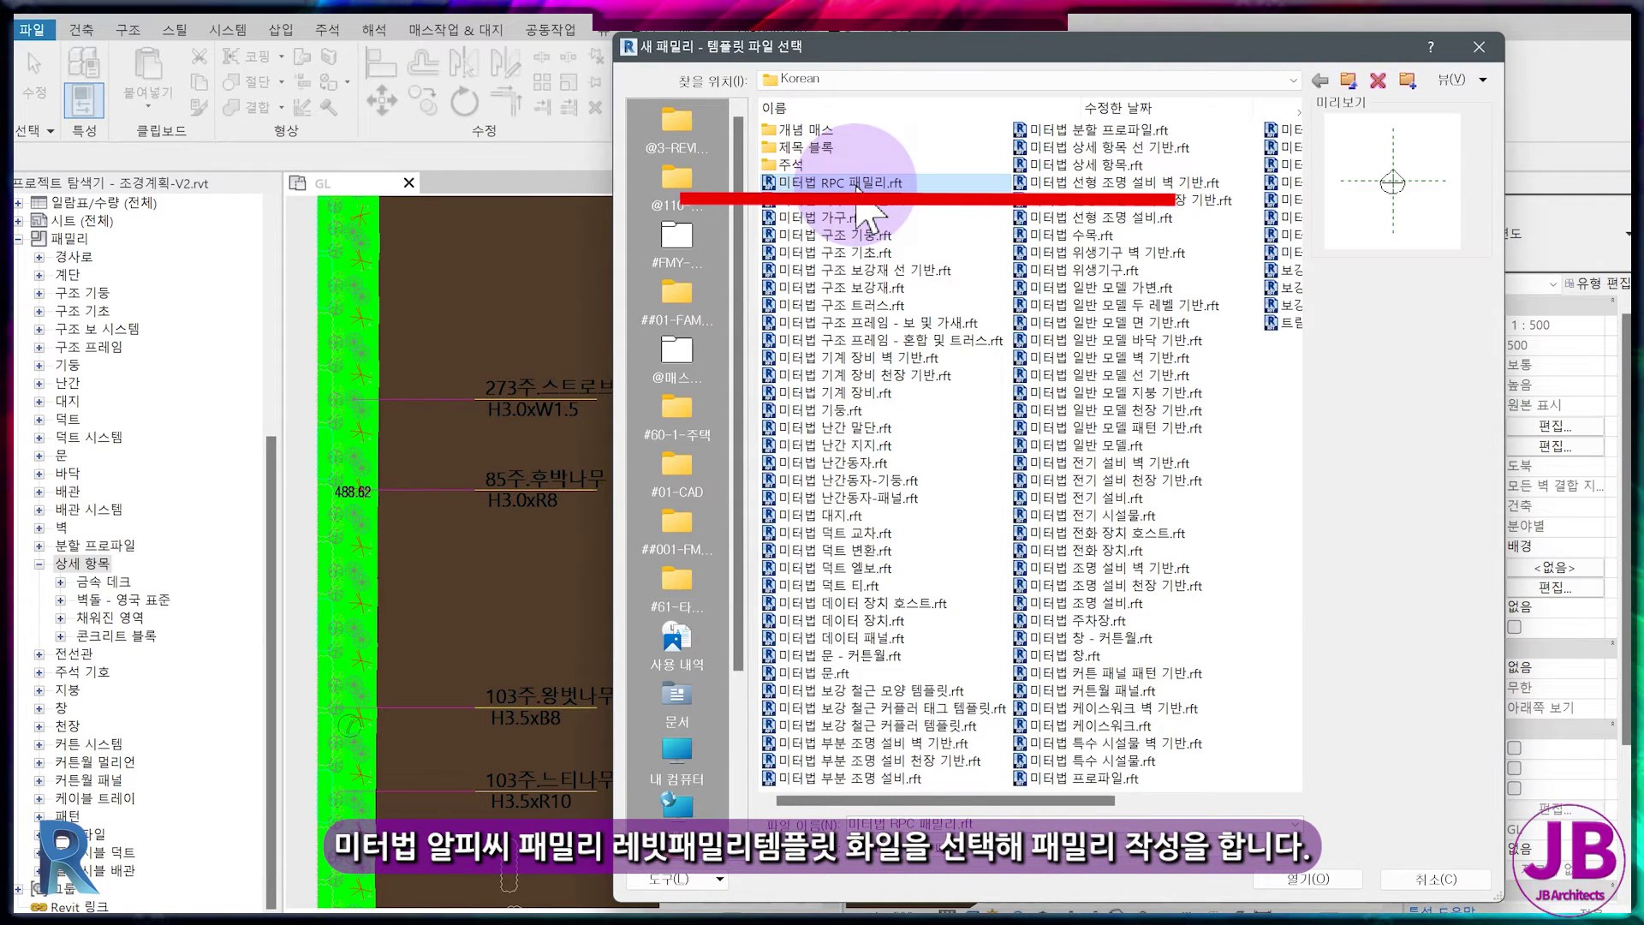
double_click(856, 184)
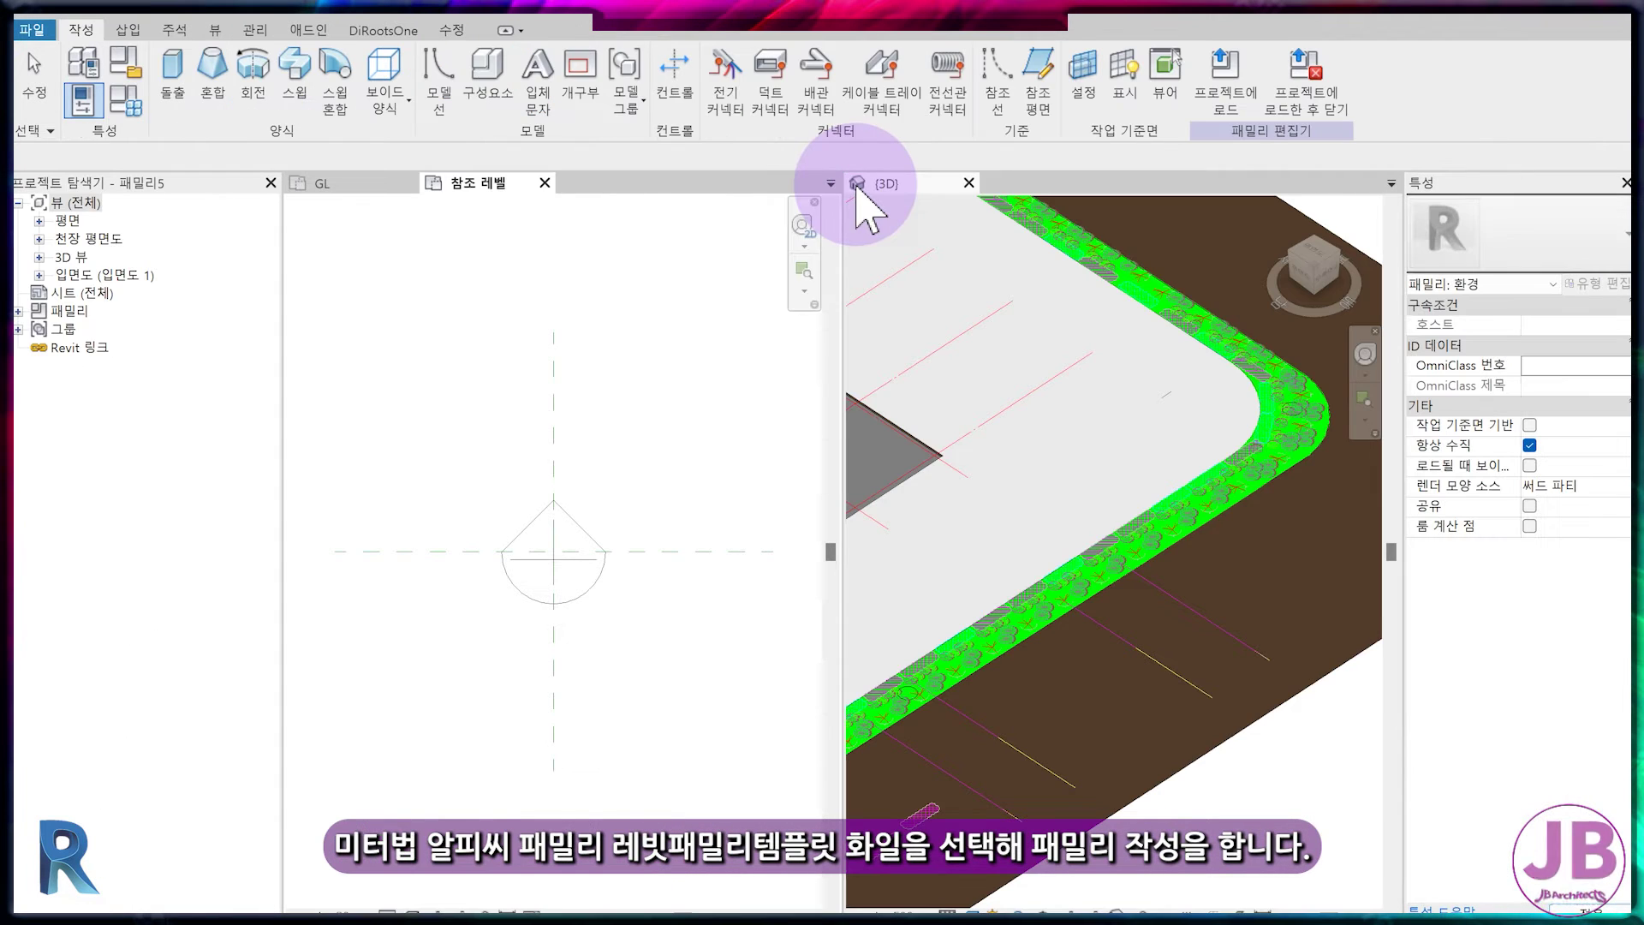
- Open the family's 3D view 뷰 1 and arrange it beside the 참조 레벨 plan view
left_click(38, 257)
double_click(88, 274)
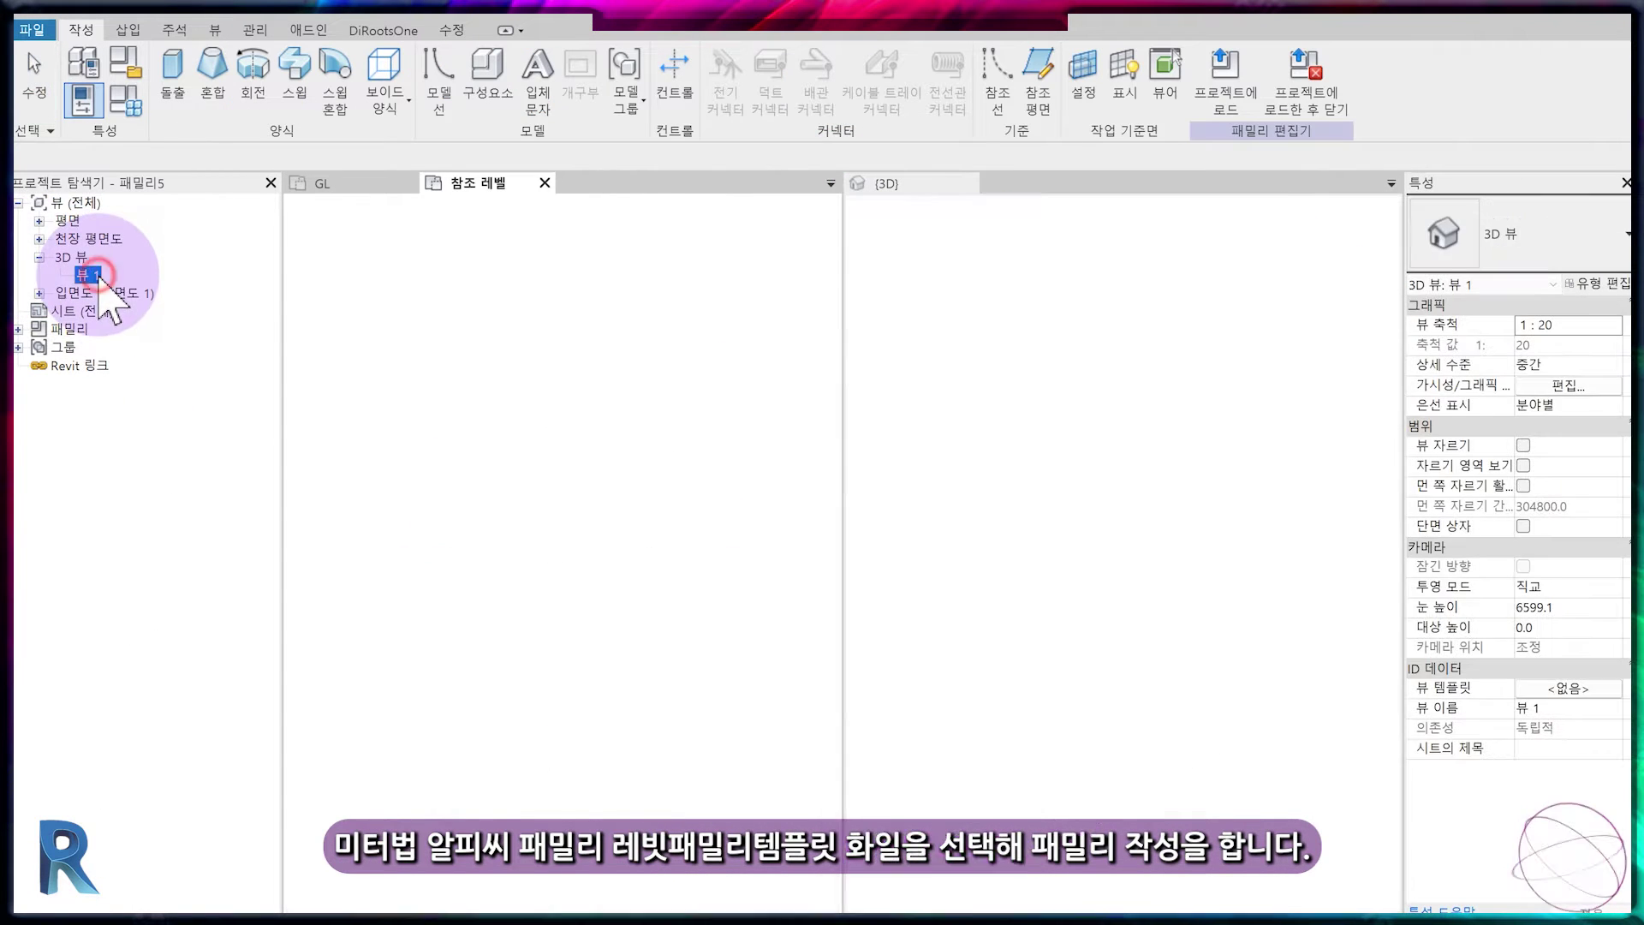
left_click_drag(743, 206, 1105, 205)
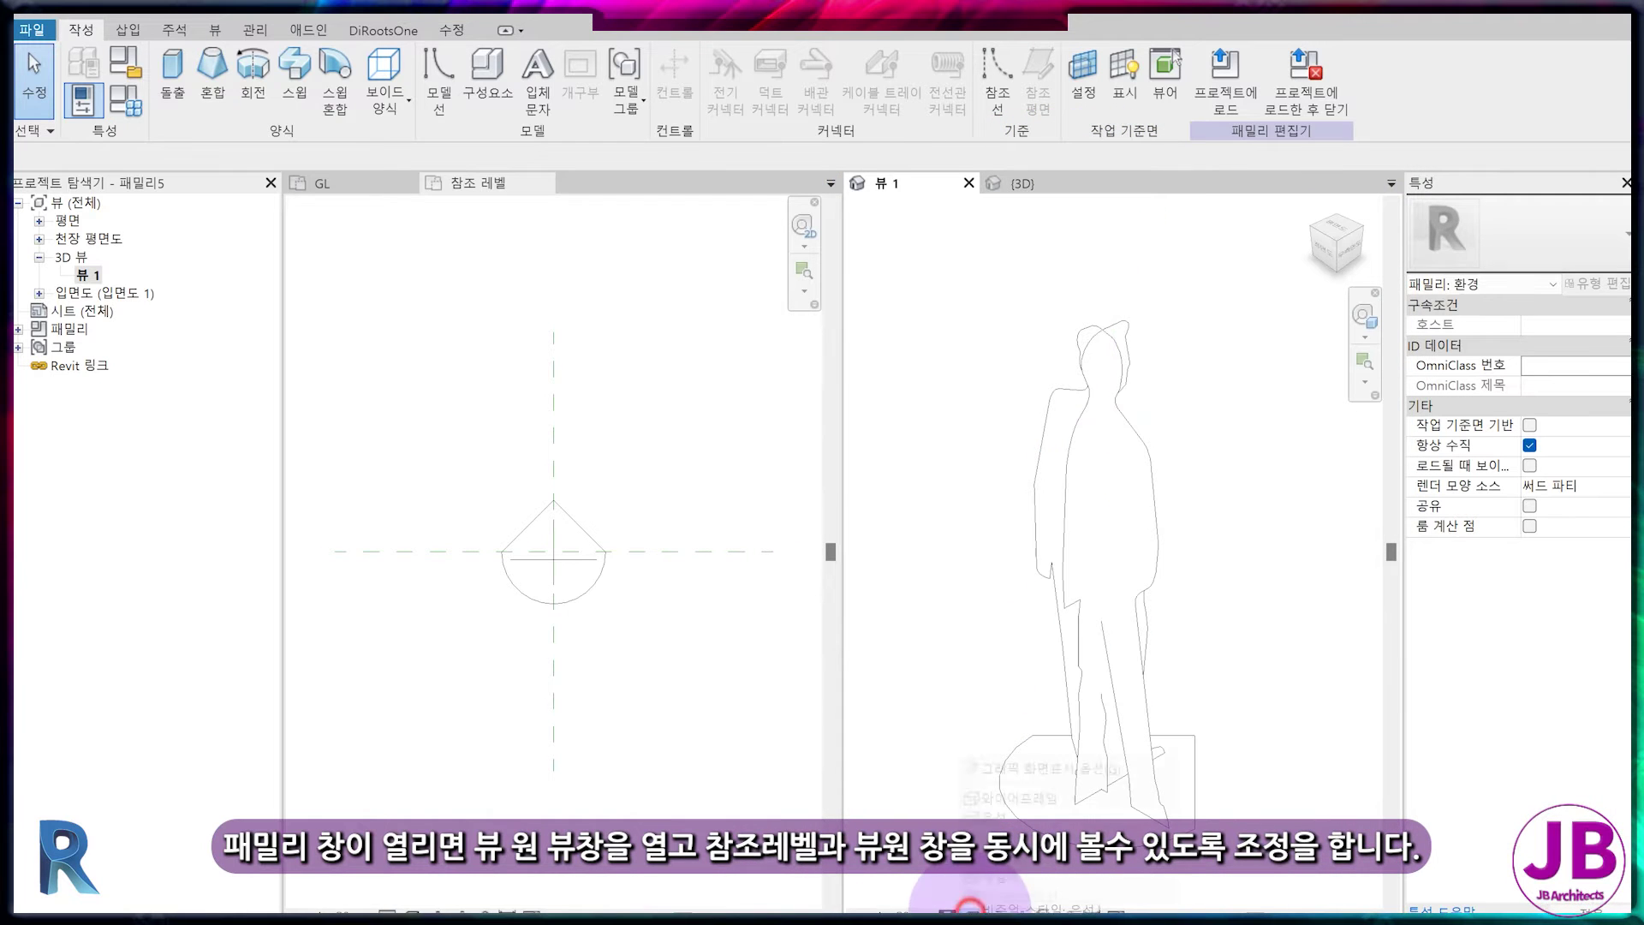
- Try the shaded (음영처리) and consistent colors (색상 일치) styles on view 뷰 1, and set it to realistic (사실적)
left_click(970, 906)
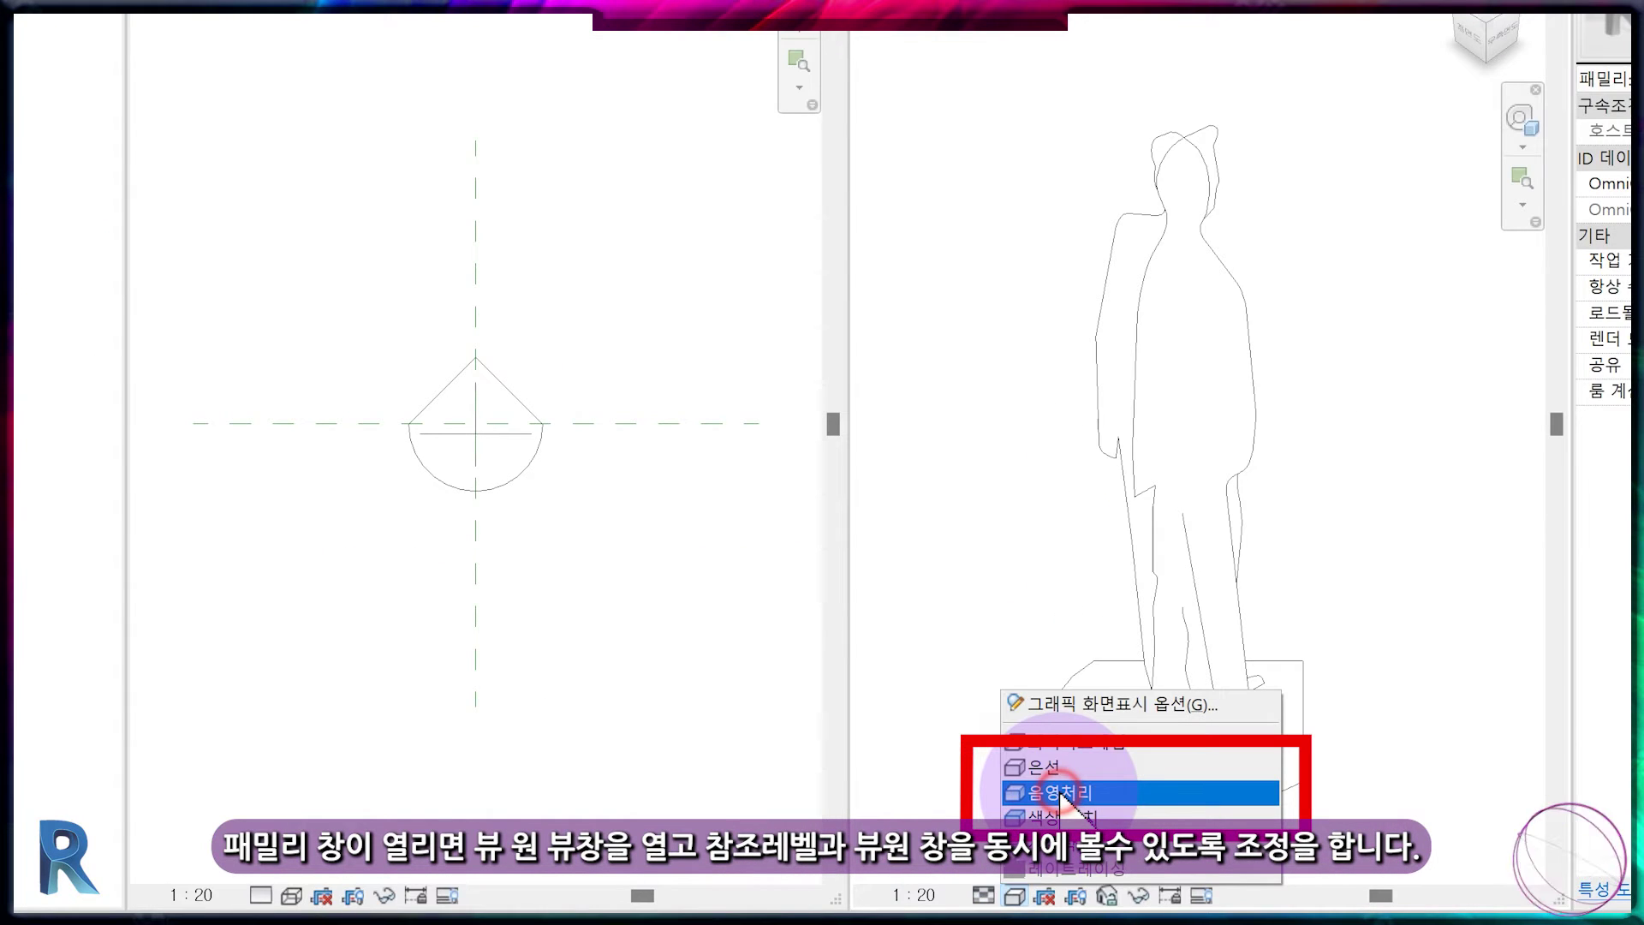
left_click(1061, 795)
left_click(1015, 895)
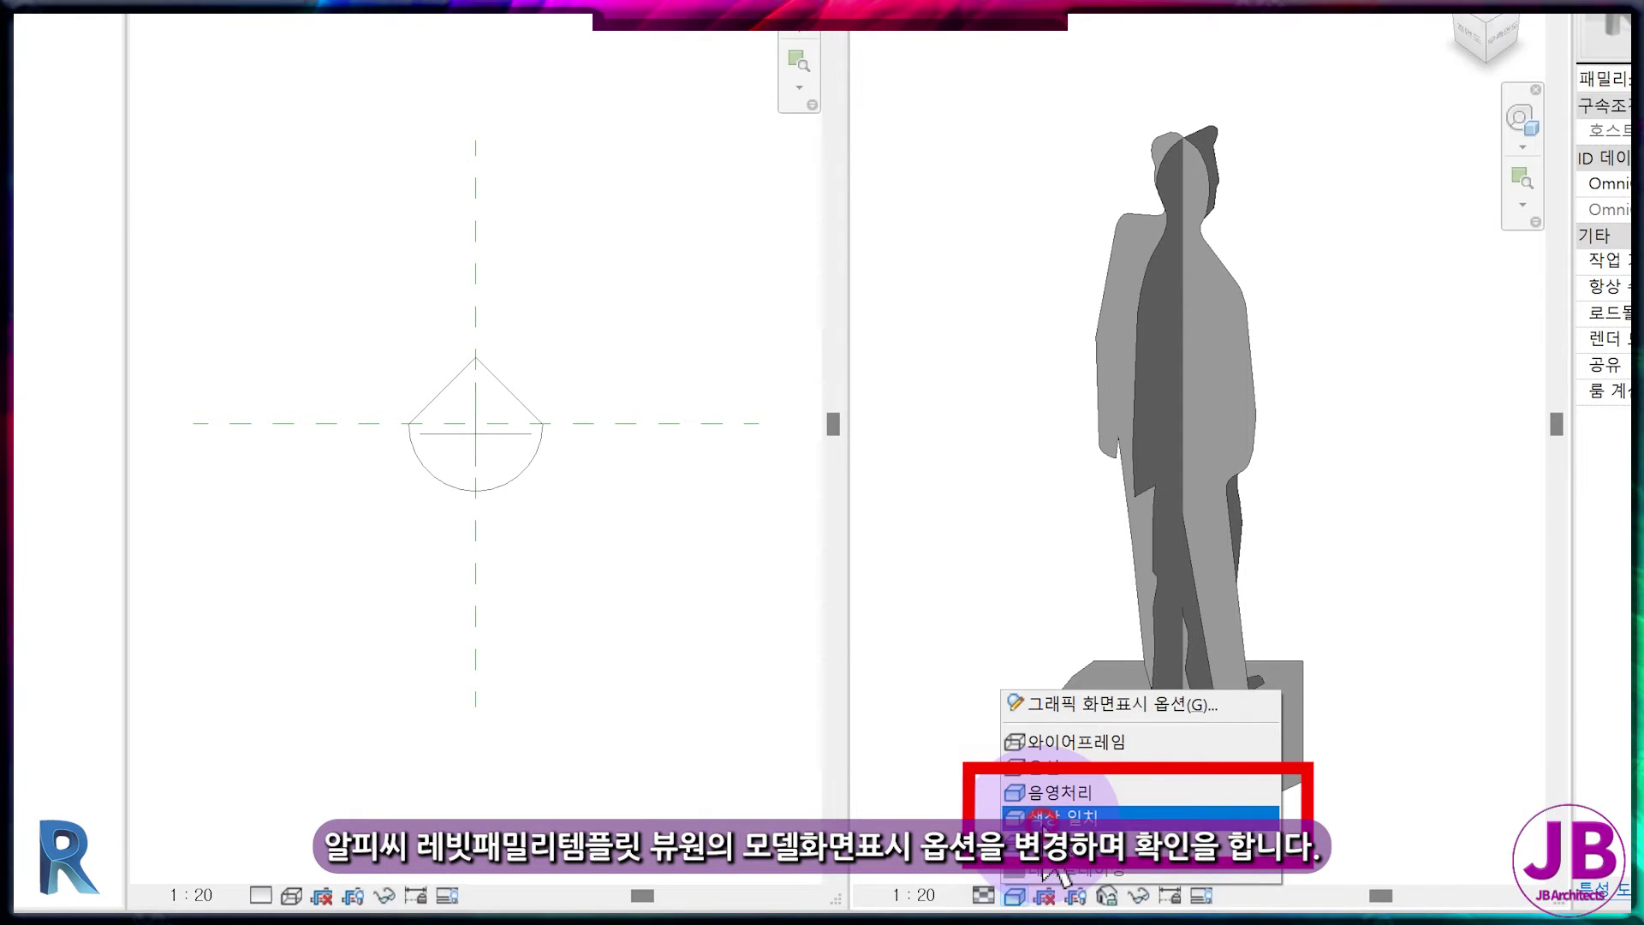
left_click(1061, 818)
left_click(1015, 896)
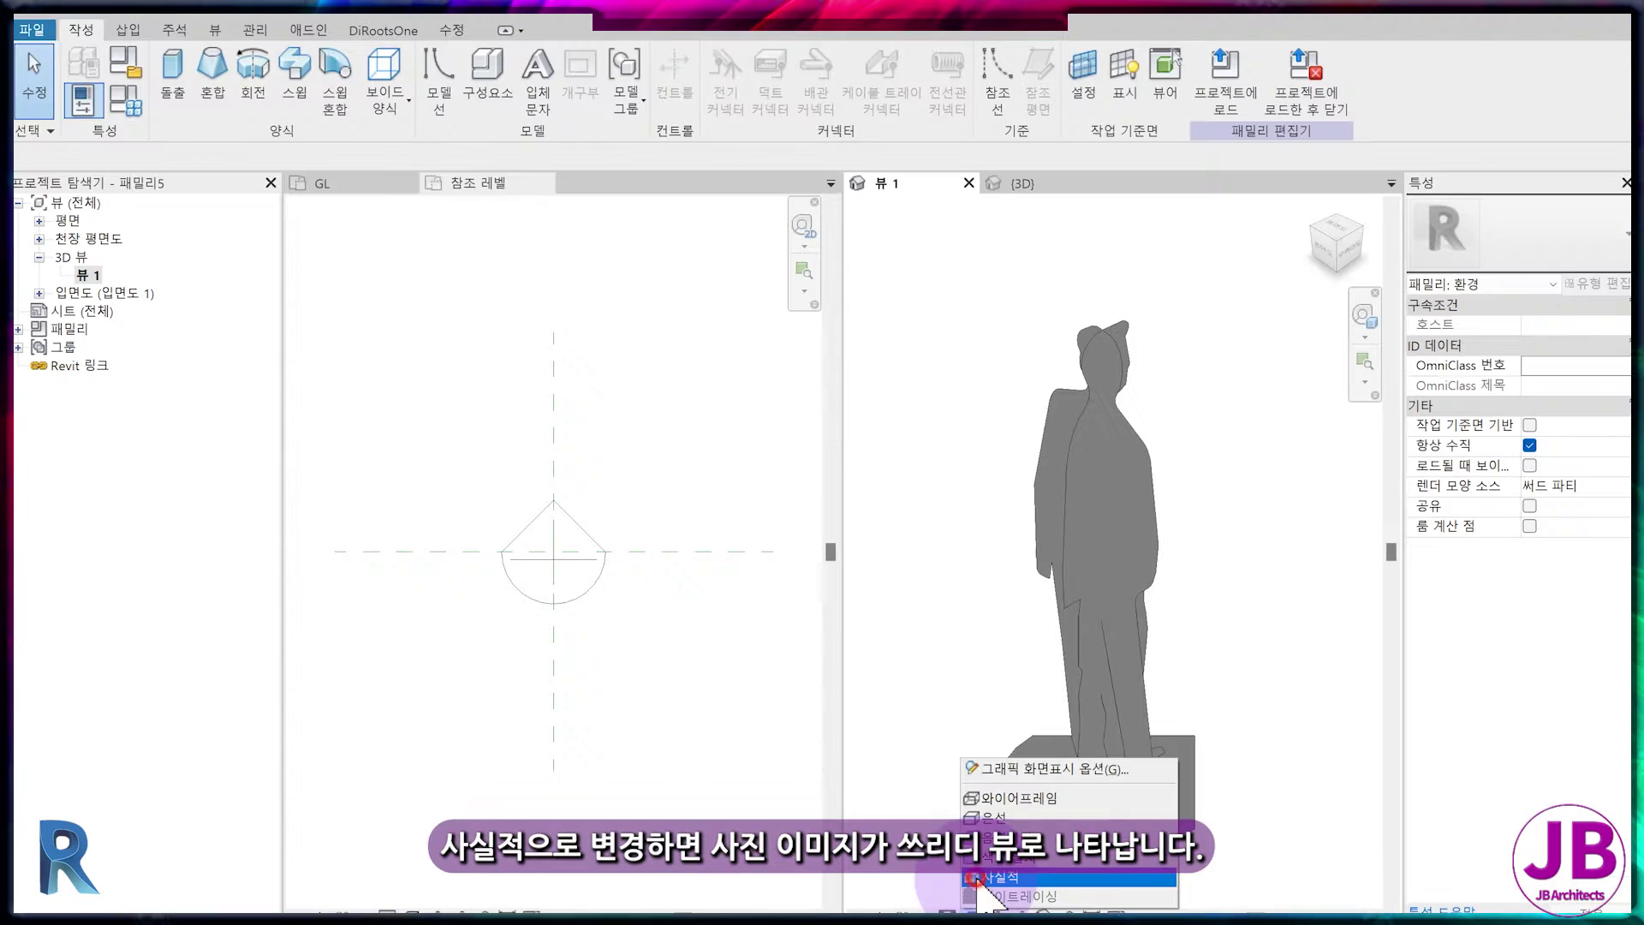
left_click(1049, 867)
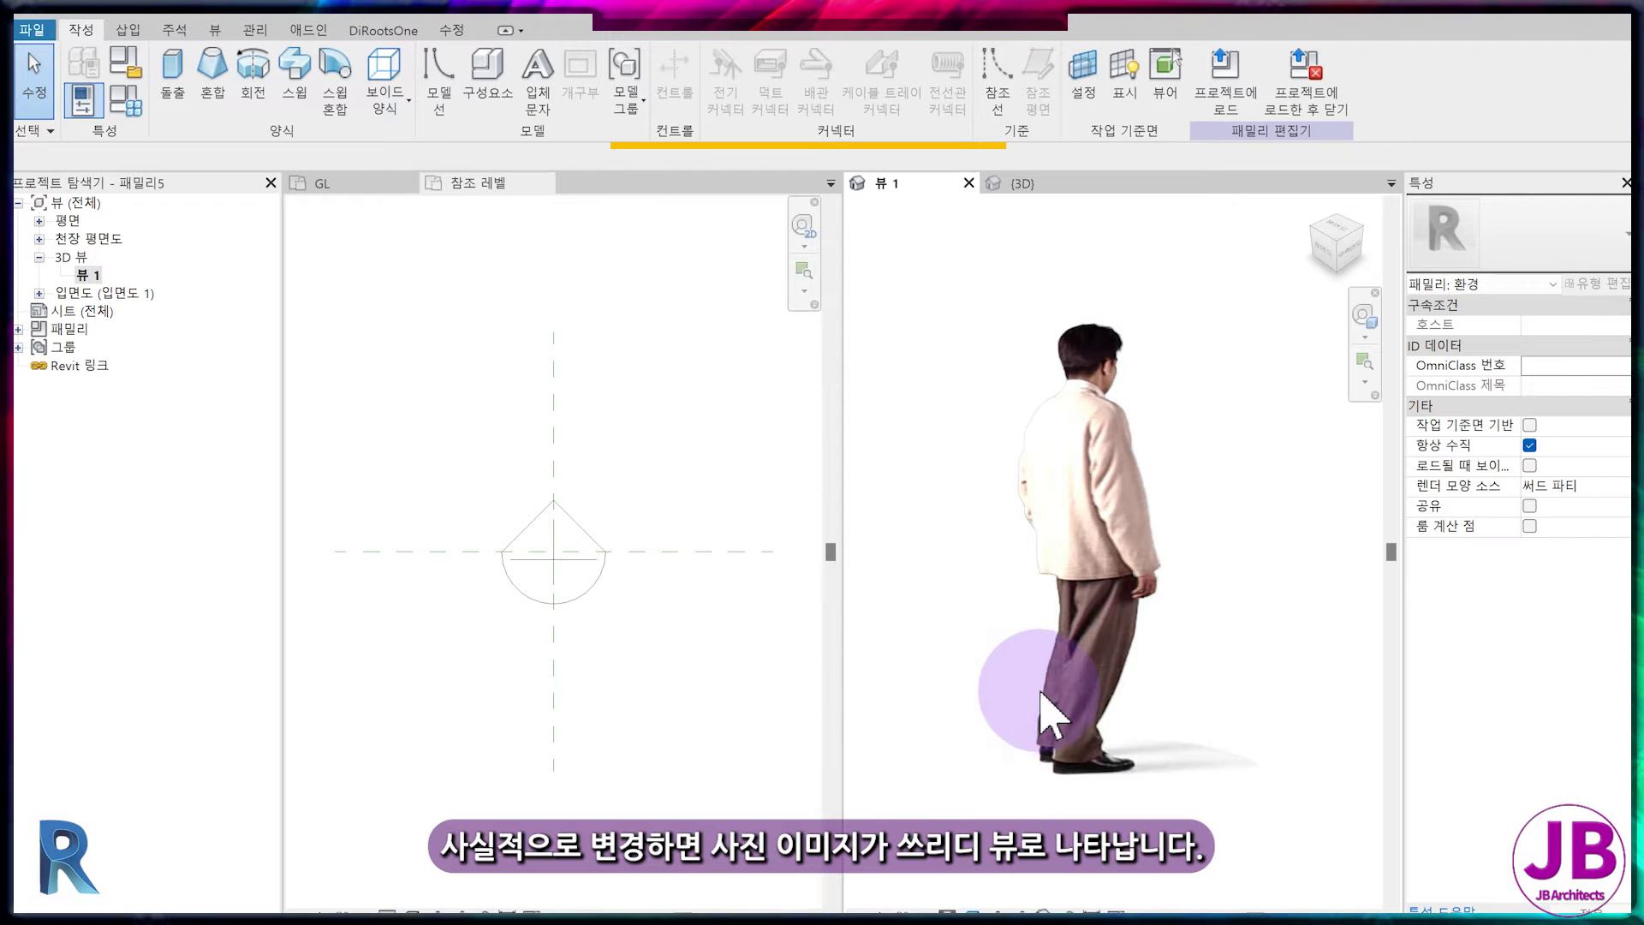
- Set the family's render appearance to White Pine from the Trees [General] class of the render appearance library
left_click(83, 100)
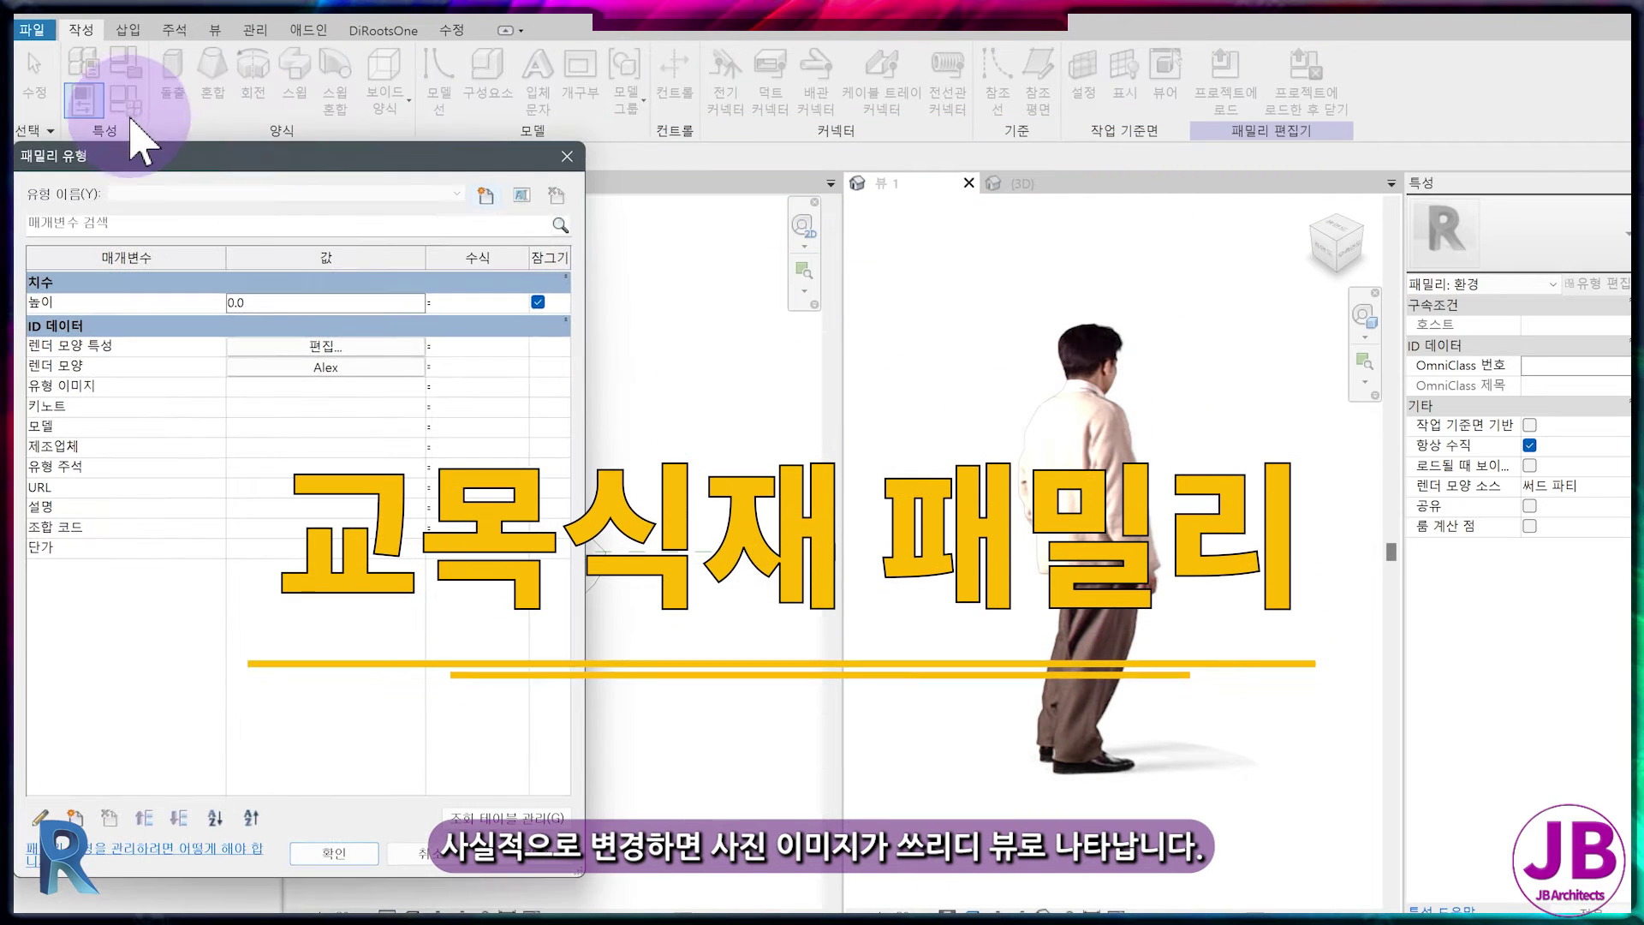
left_click(351, 364)
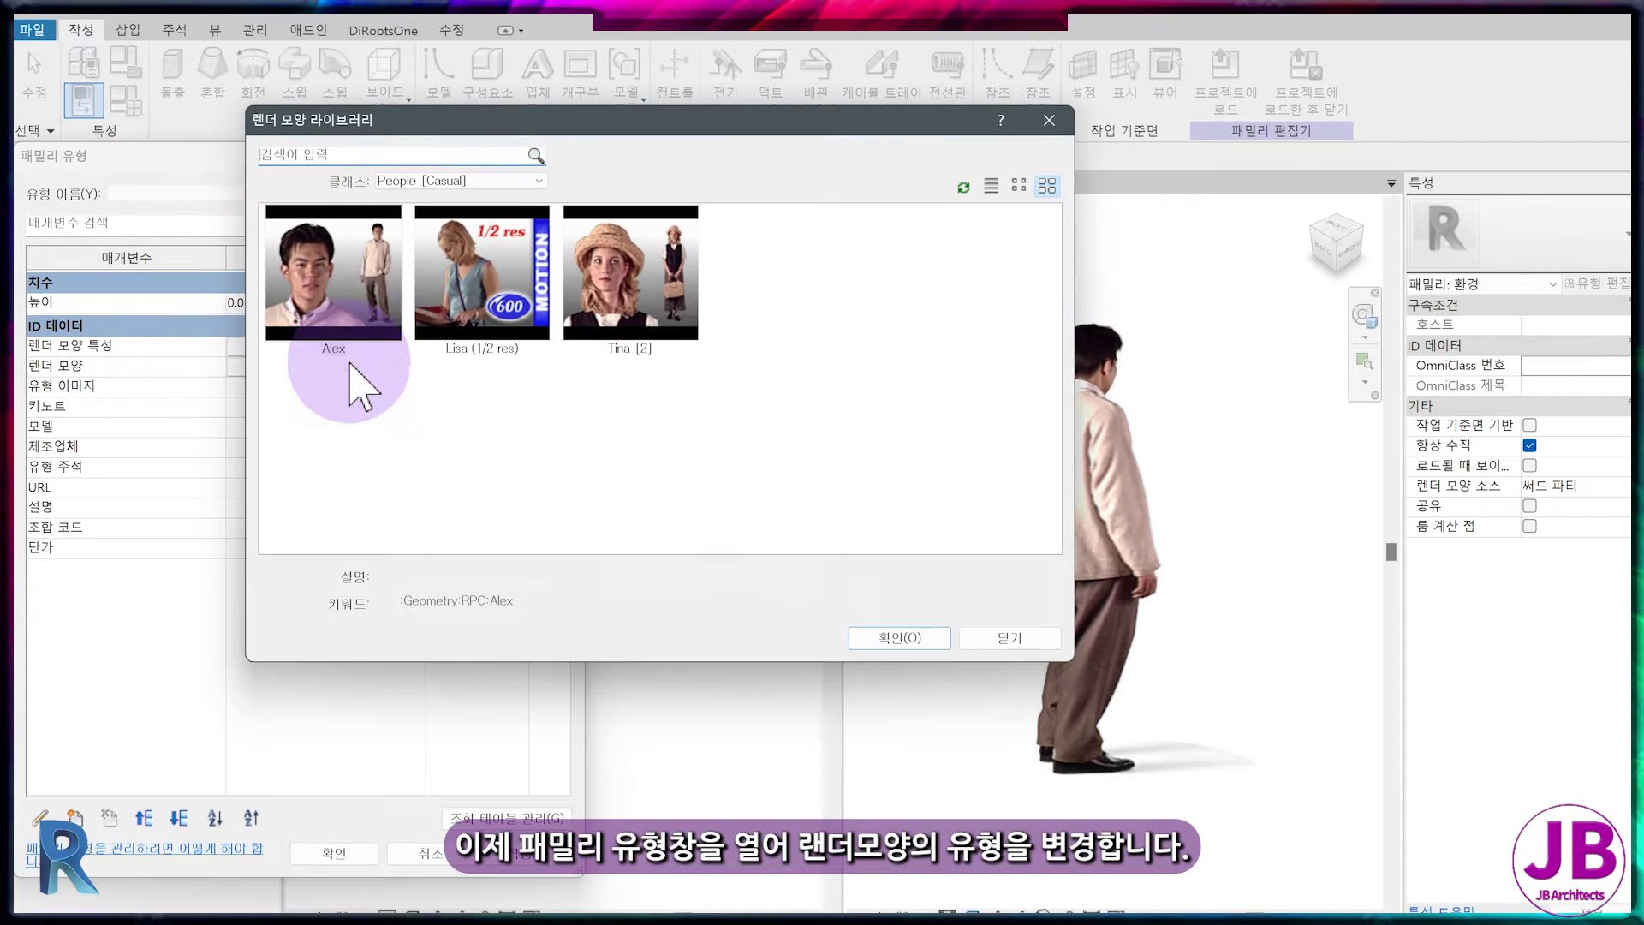
left_click(497, 181)
left_click(477, 400)
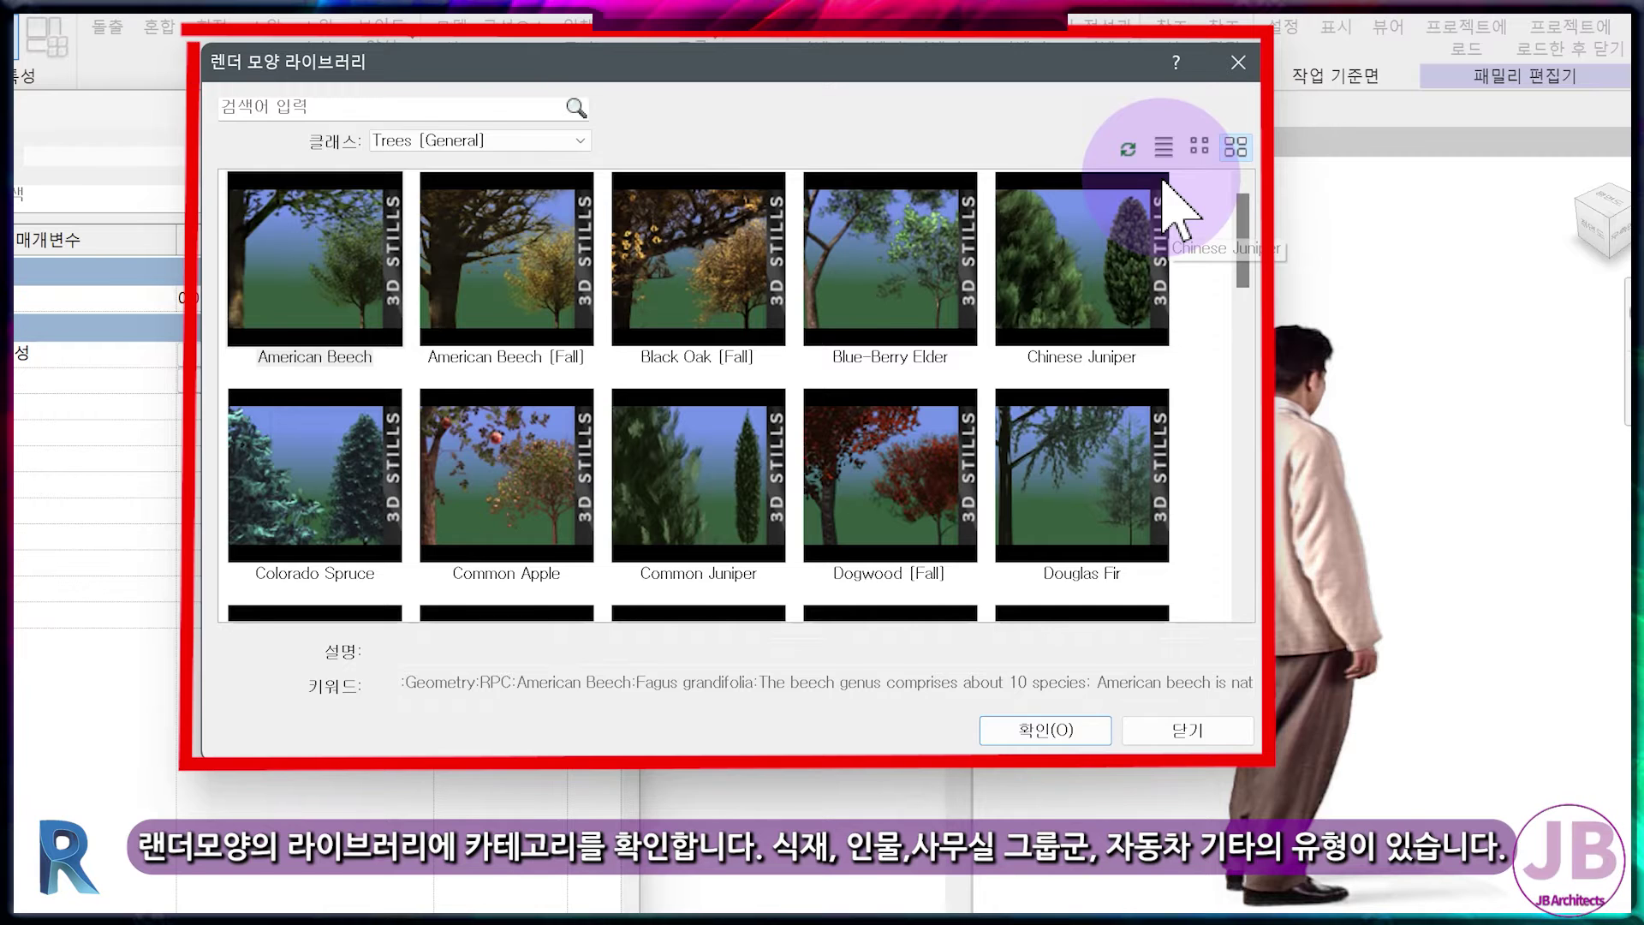
left_click(1163, 148)
left_click(1199, 147)
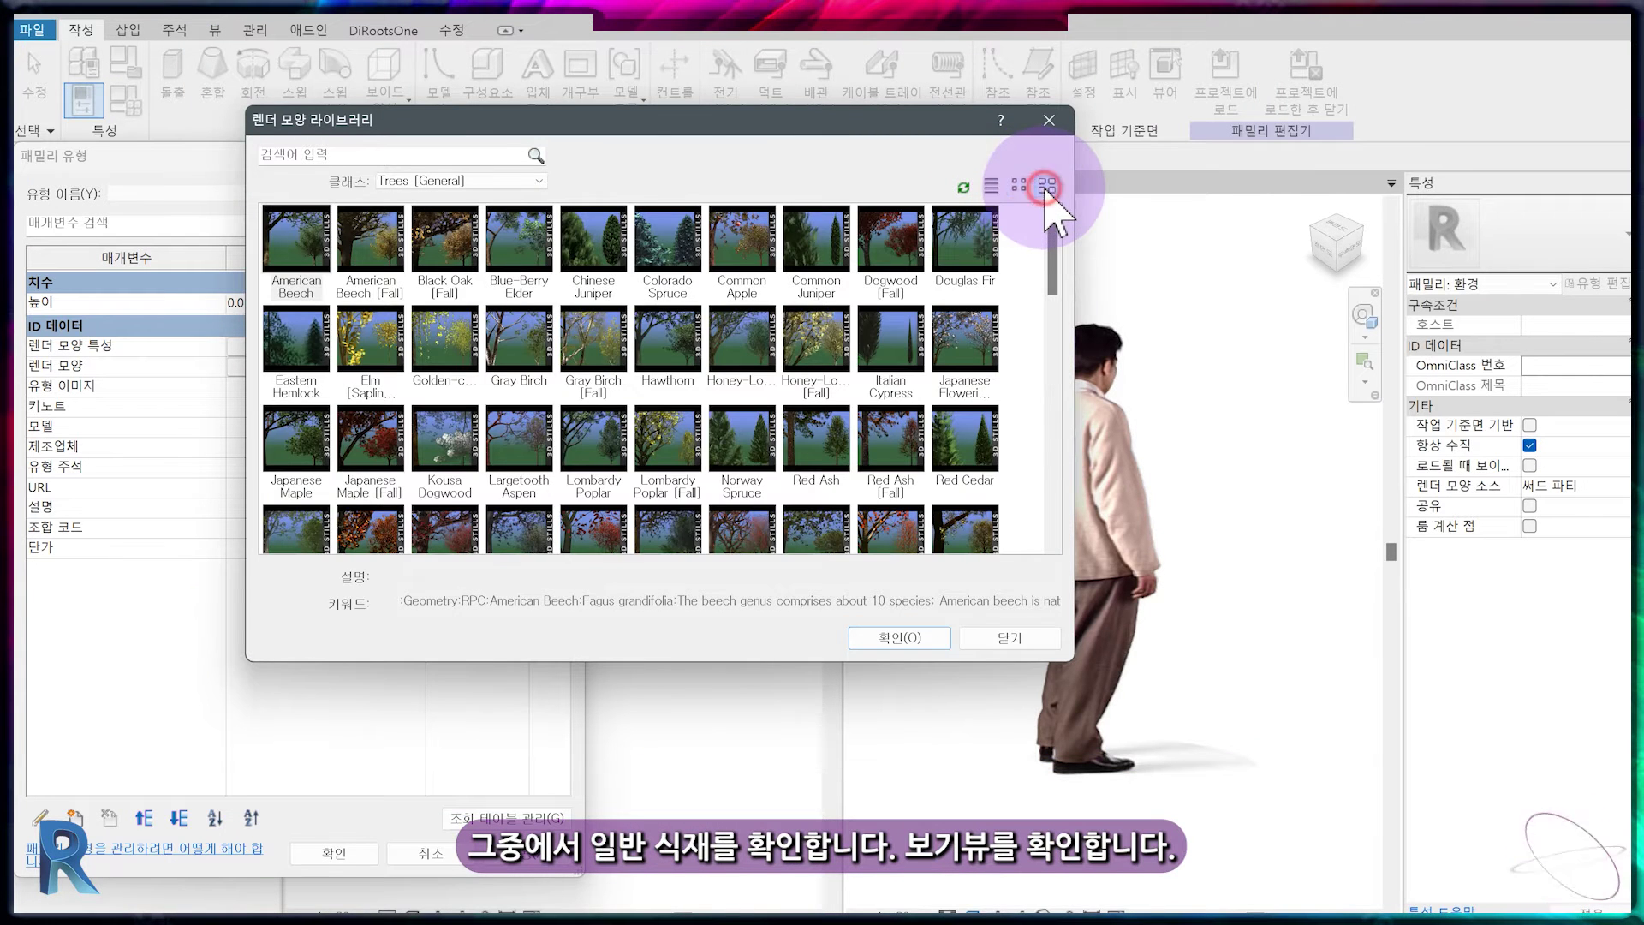
left_click(1046, 186)
scroll(779, 351, "down", 10)
left_click(531, 480)
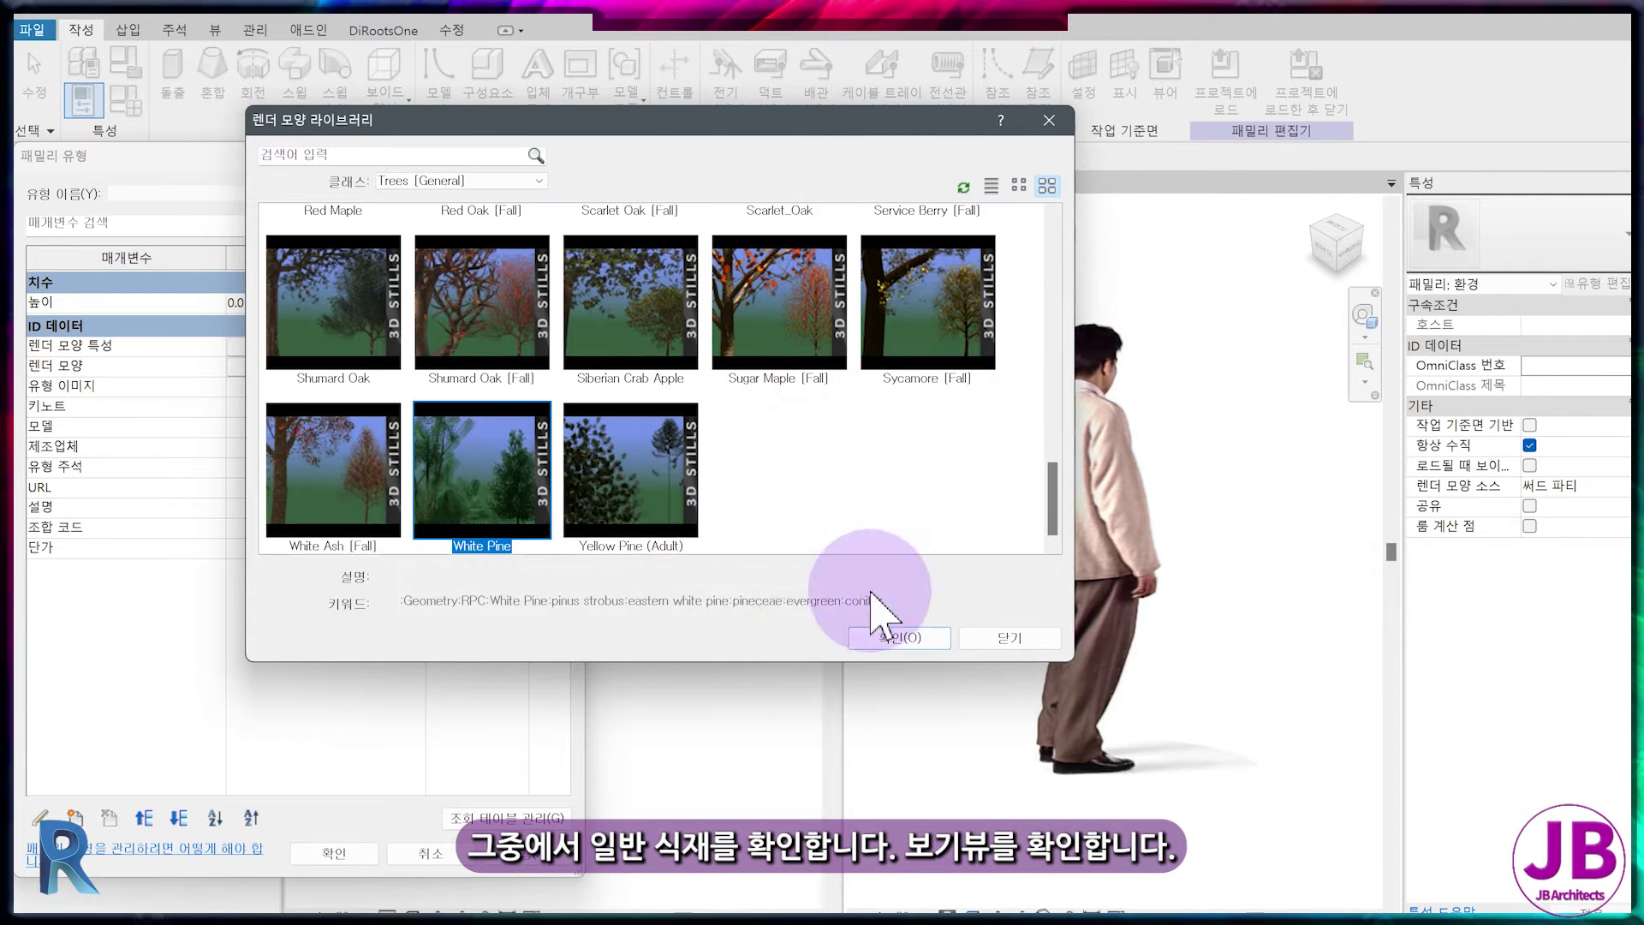
left_click(924, 638)
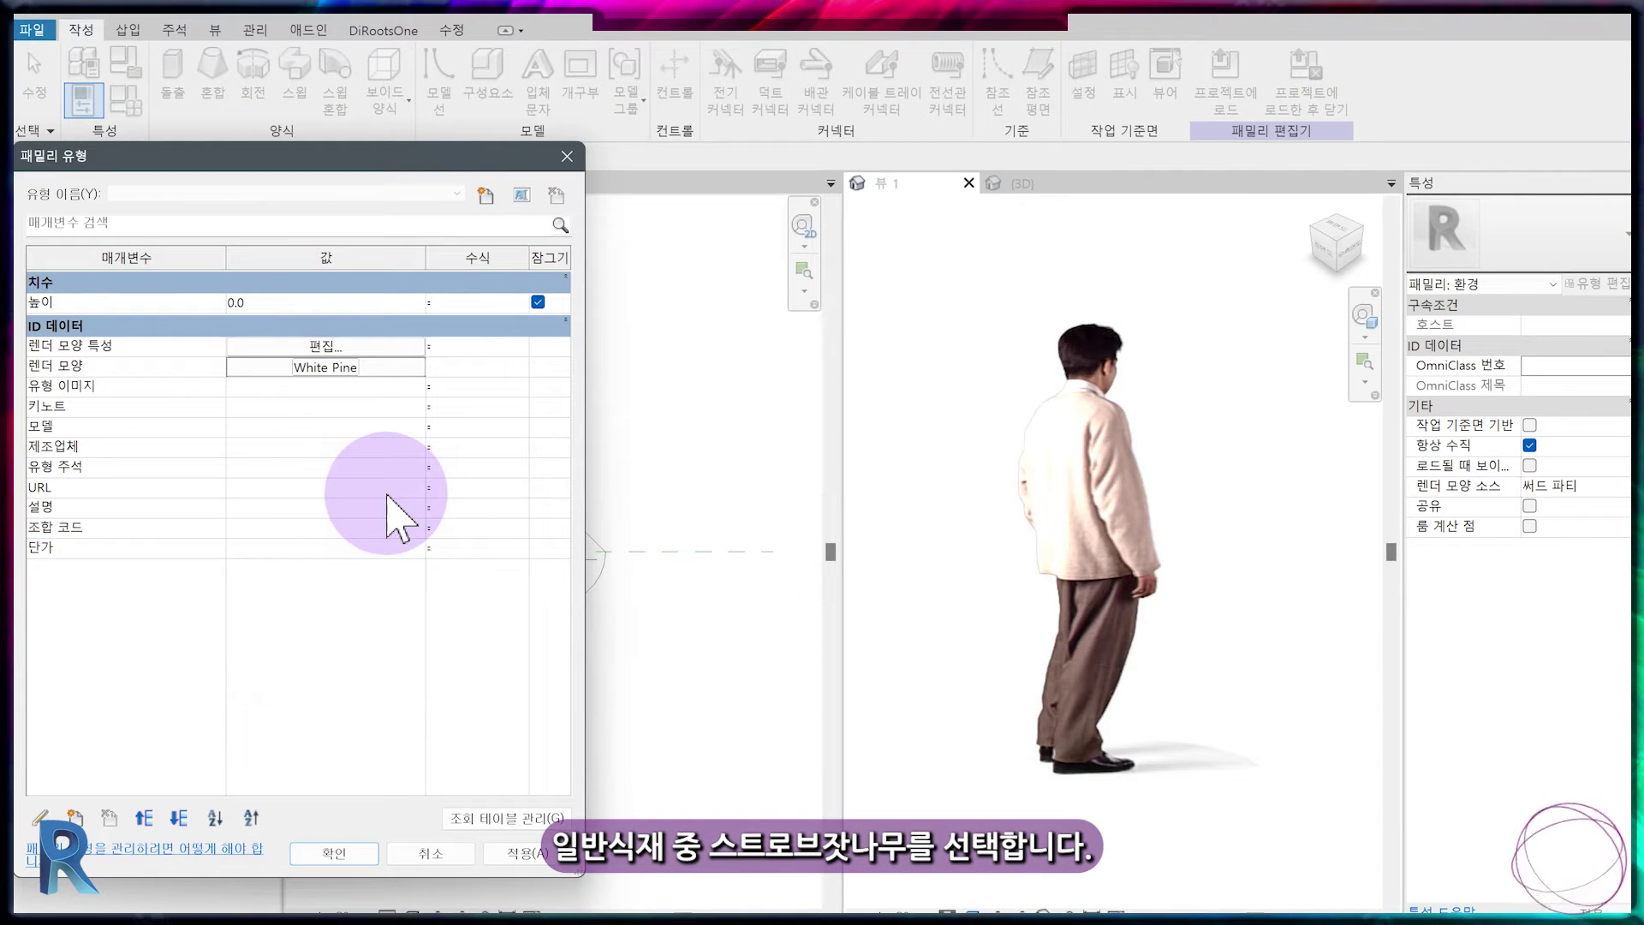
- Create a family type named 스트로브잣나무 and set its height to 3000
left_click(487, 196)
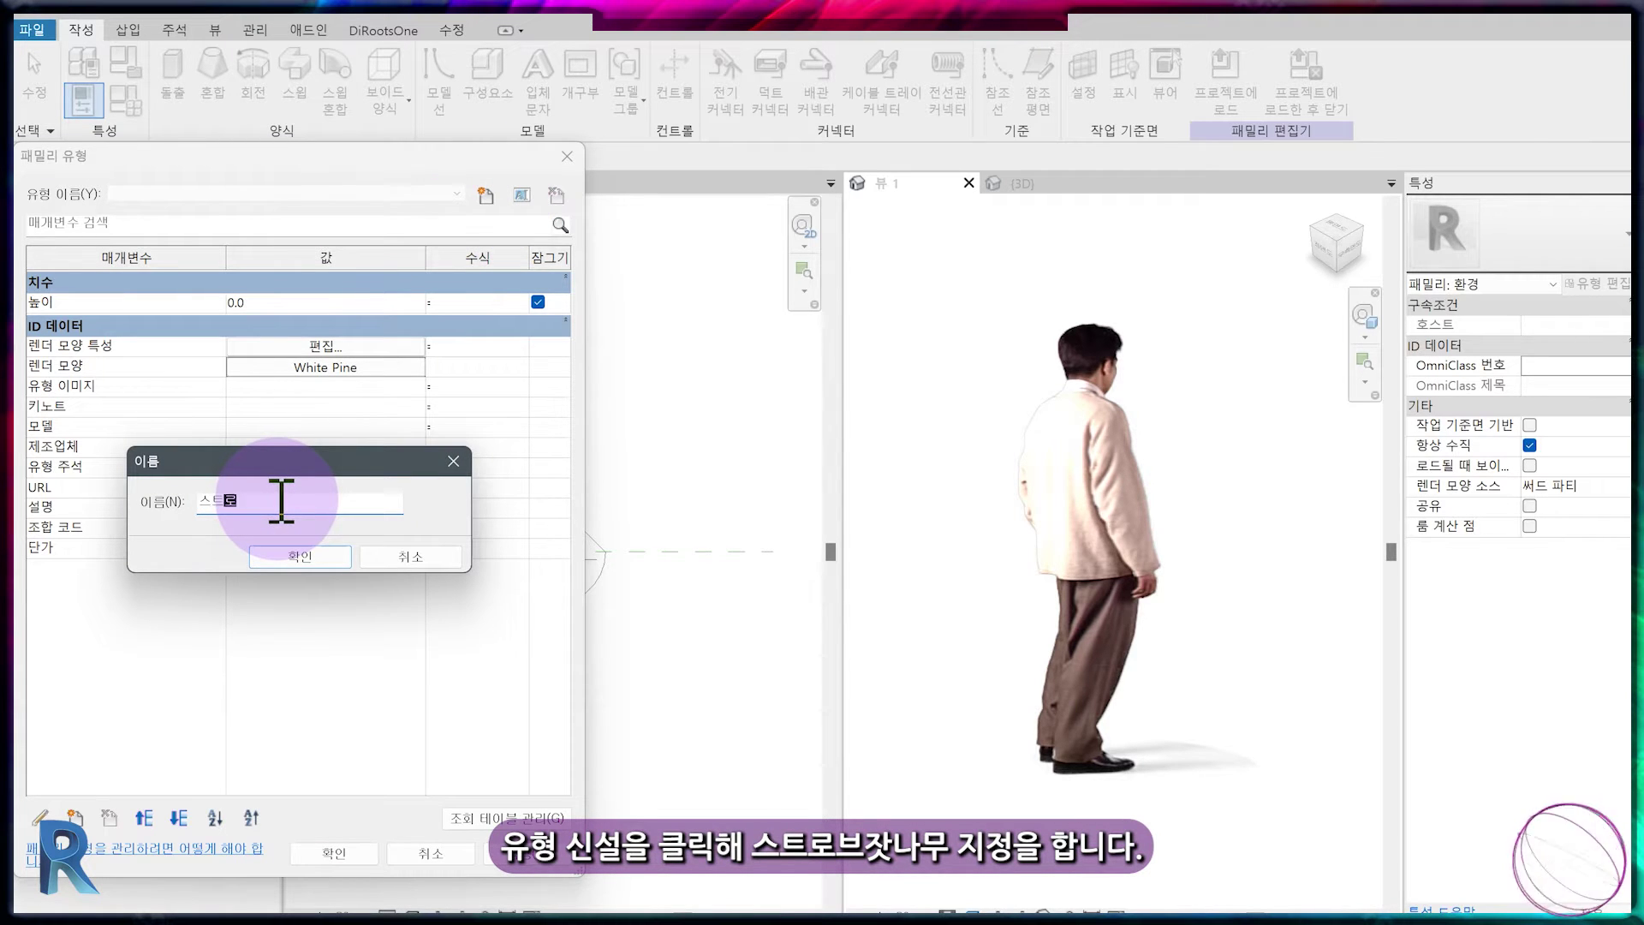
key("Return")
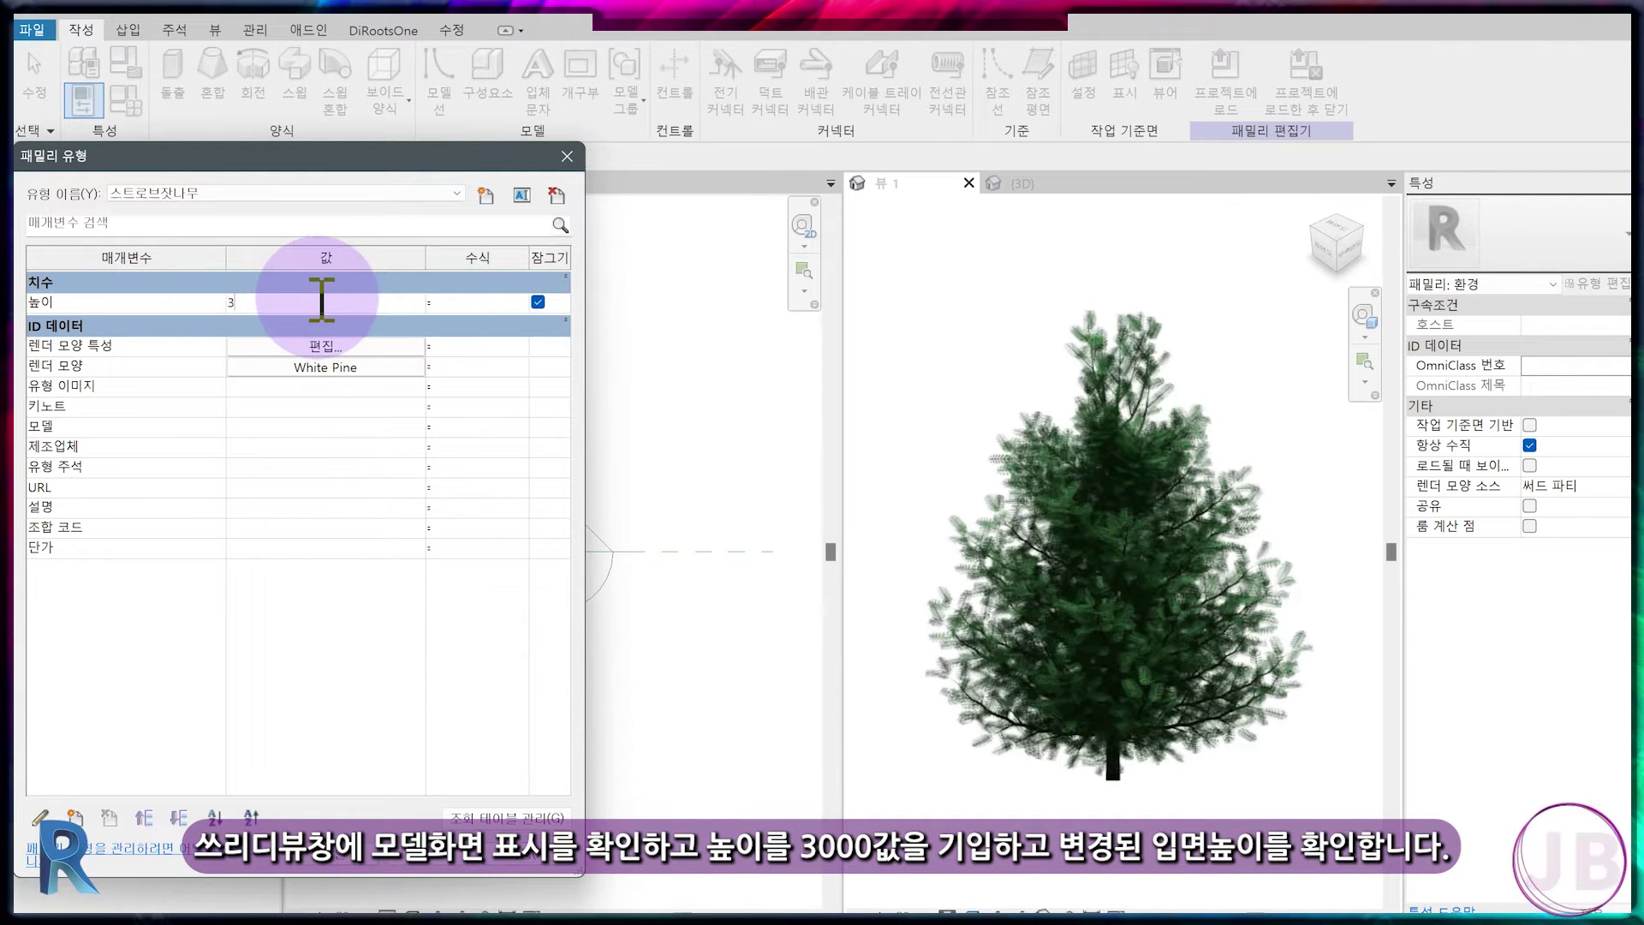
left_click(548, 853)
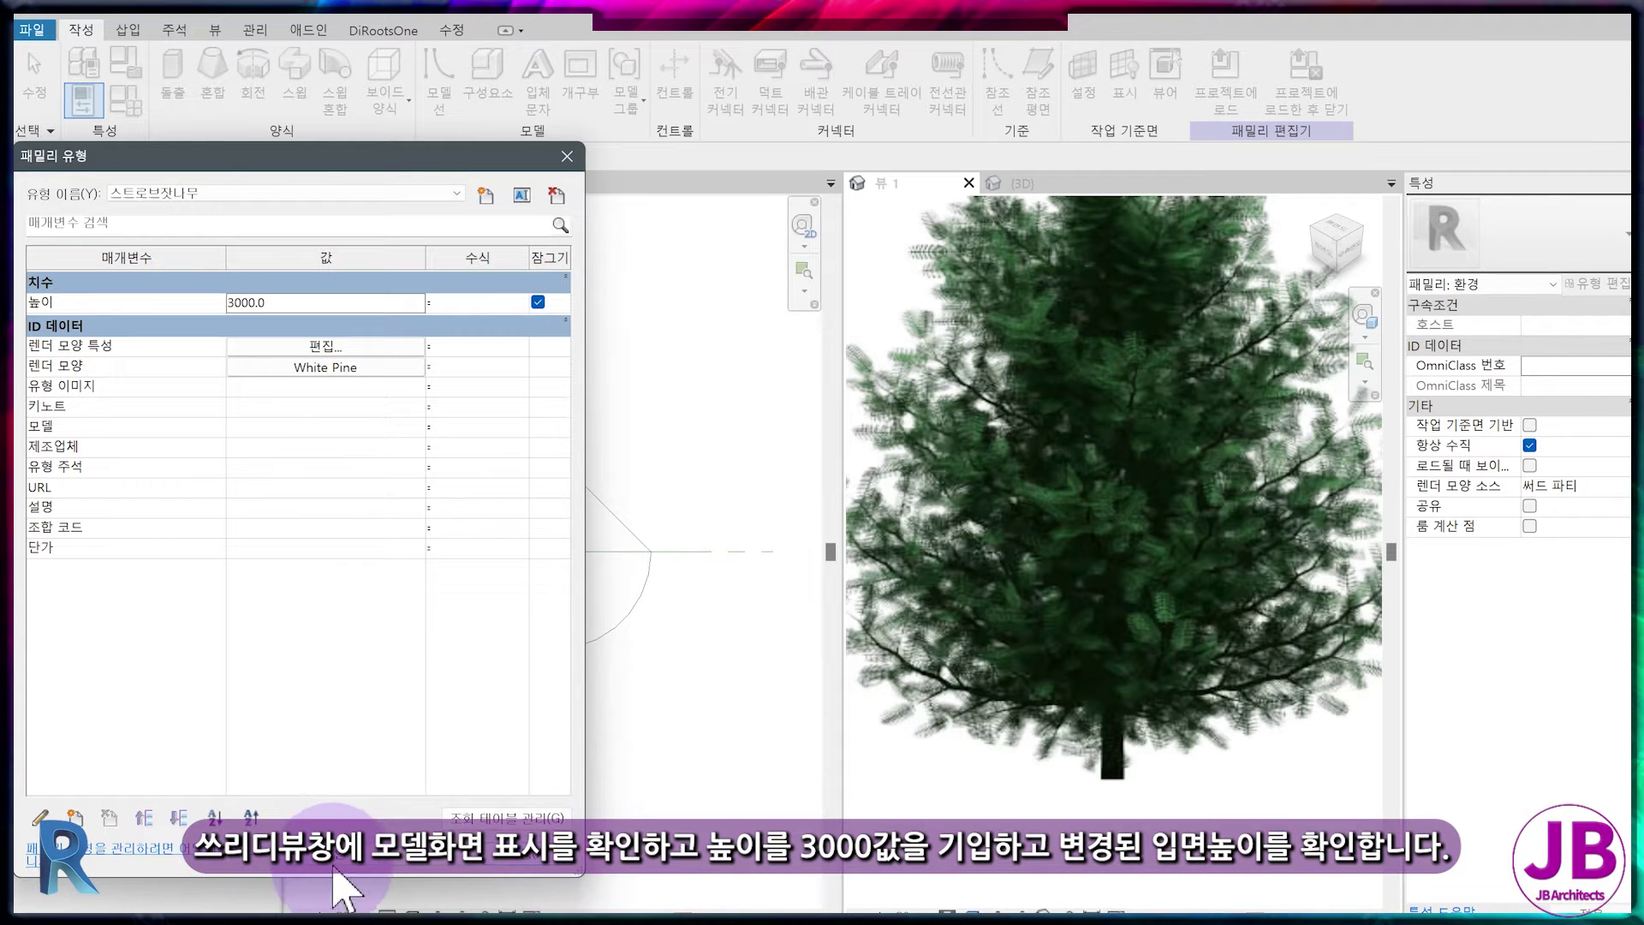
left_click(536, 859)
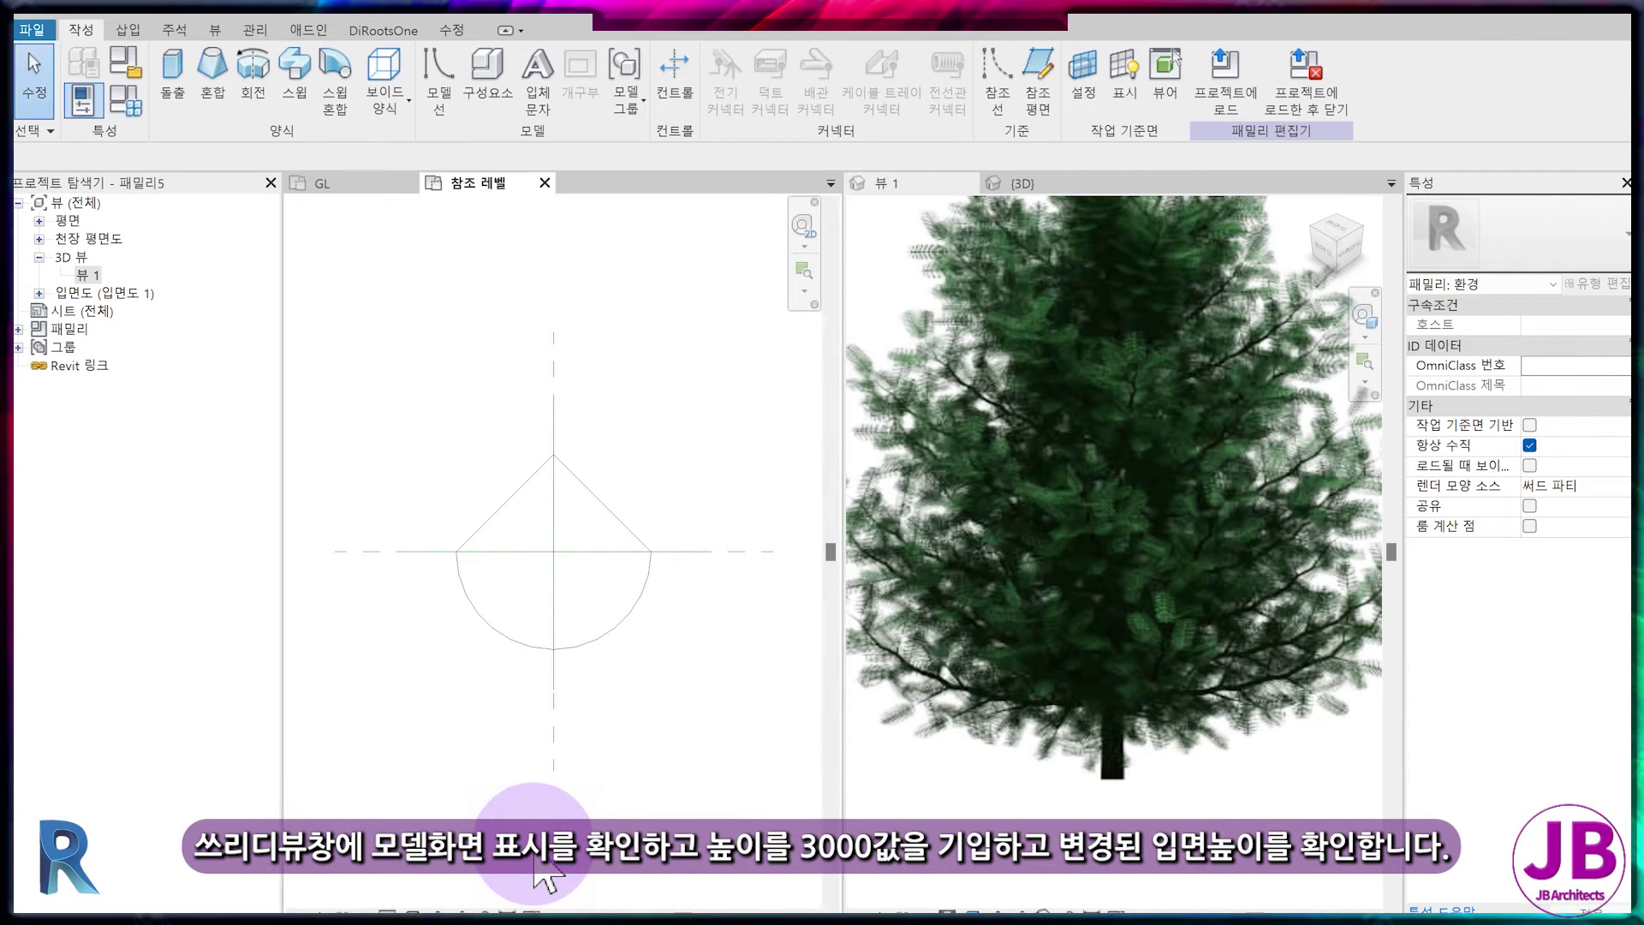
- Save the family as 교목-V2, load it into the 조경계획-V2 project and close the family
key("z")
key("a")
key("ctrl+s")
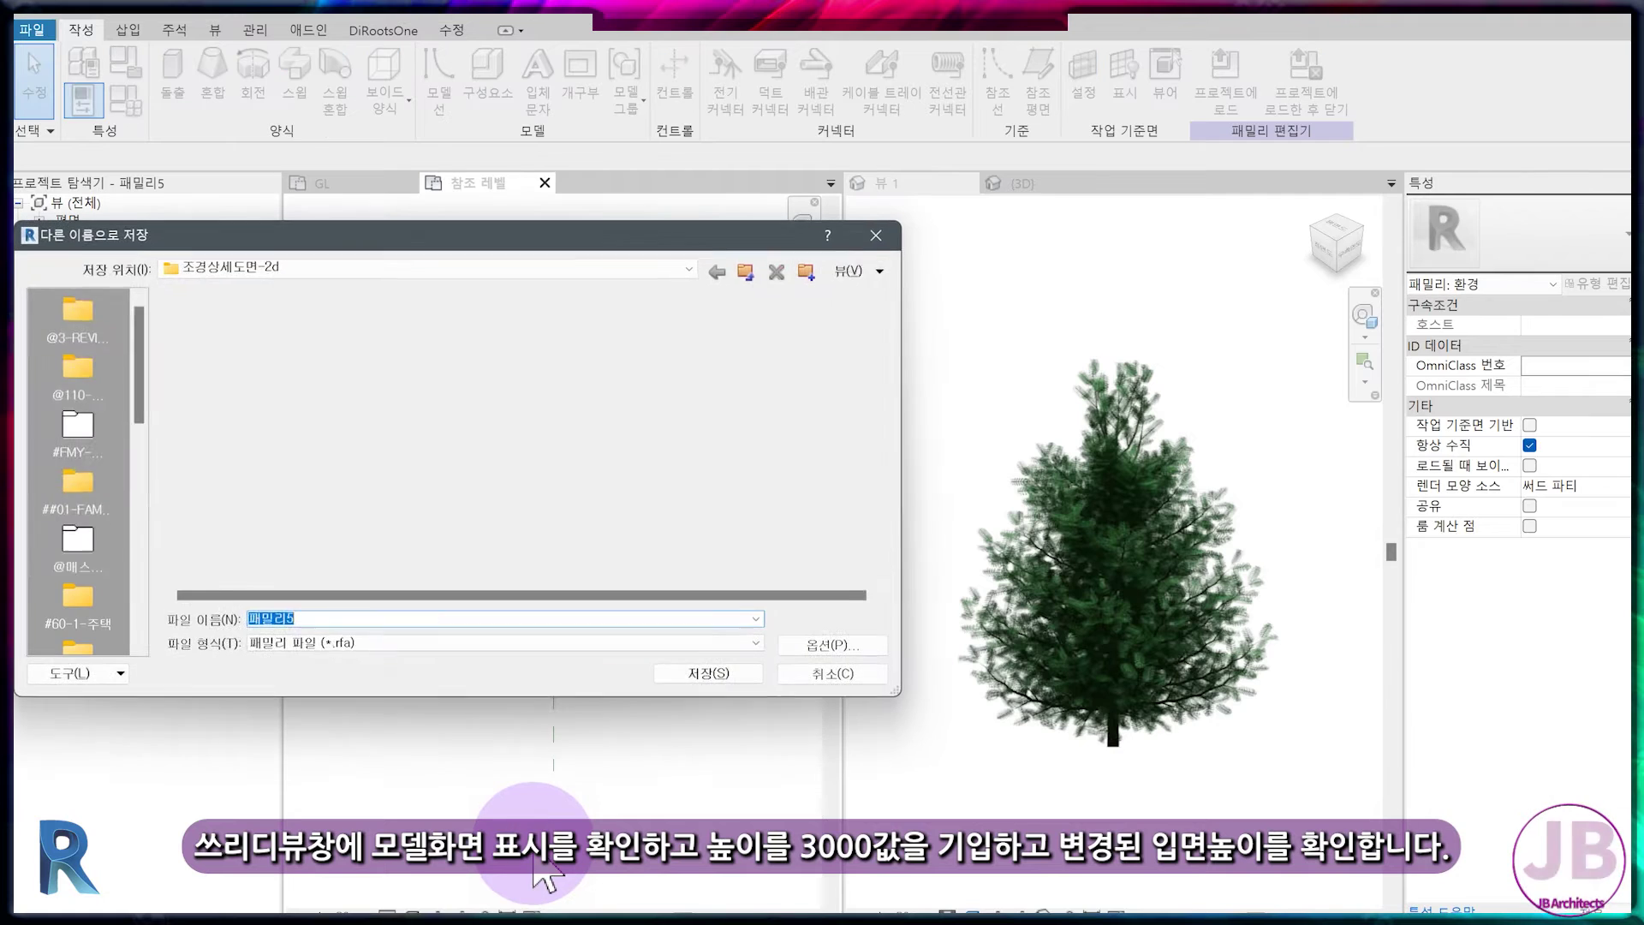
type("교목-V2")
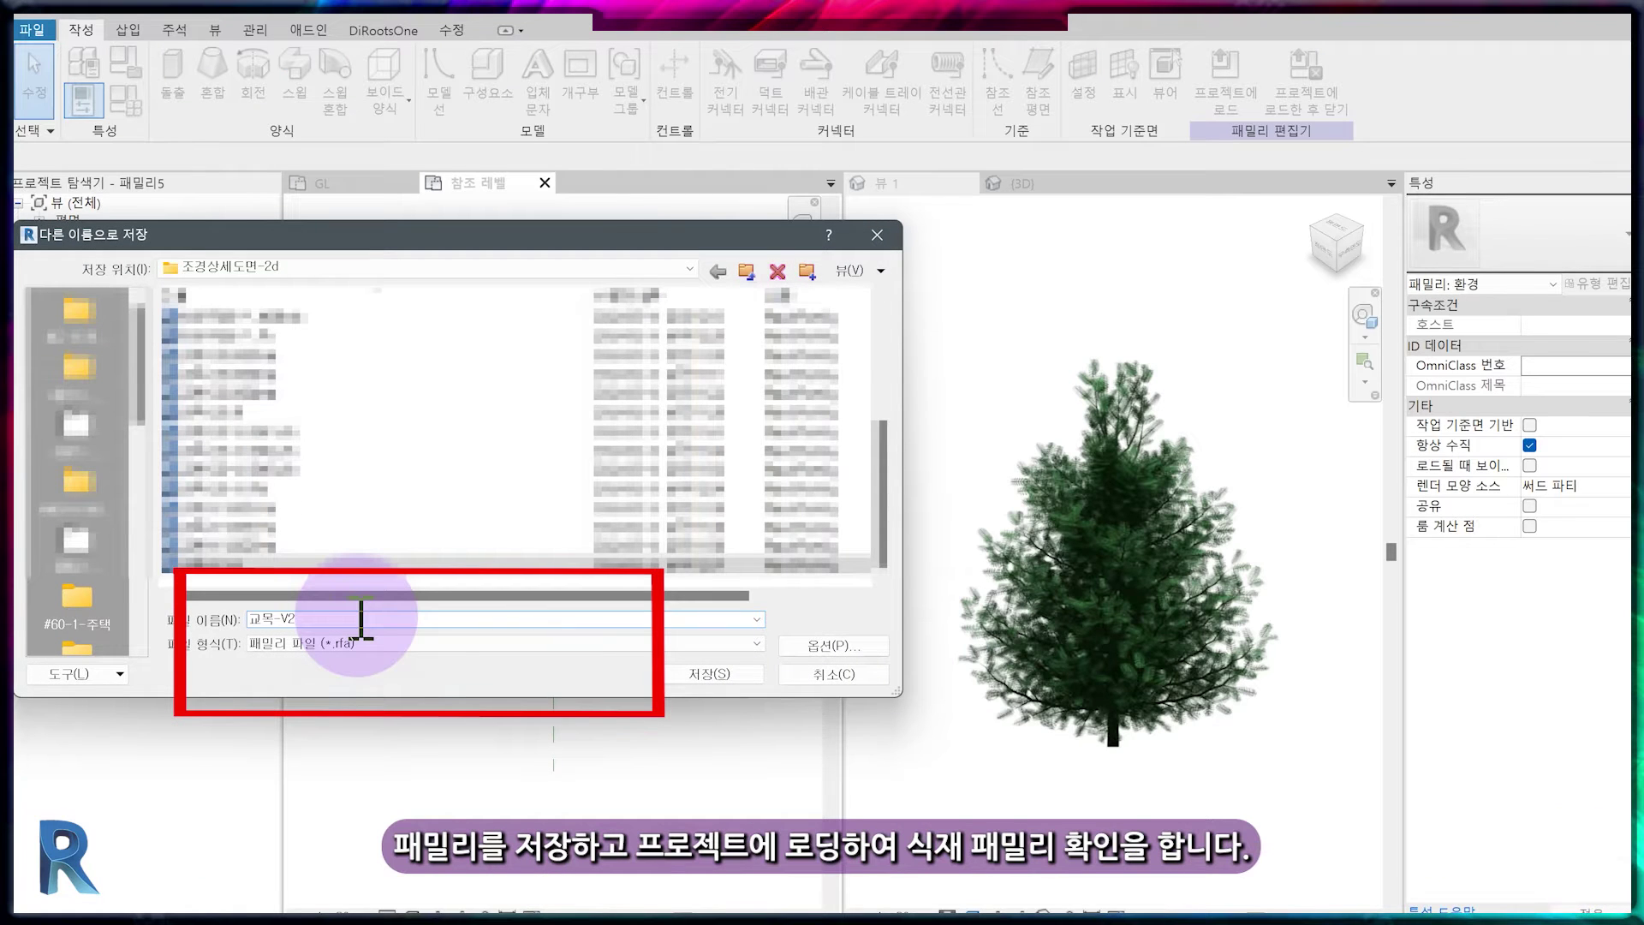
key("Return")
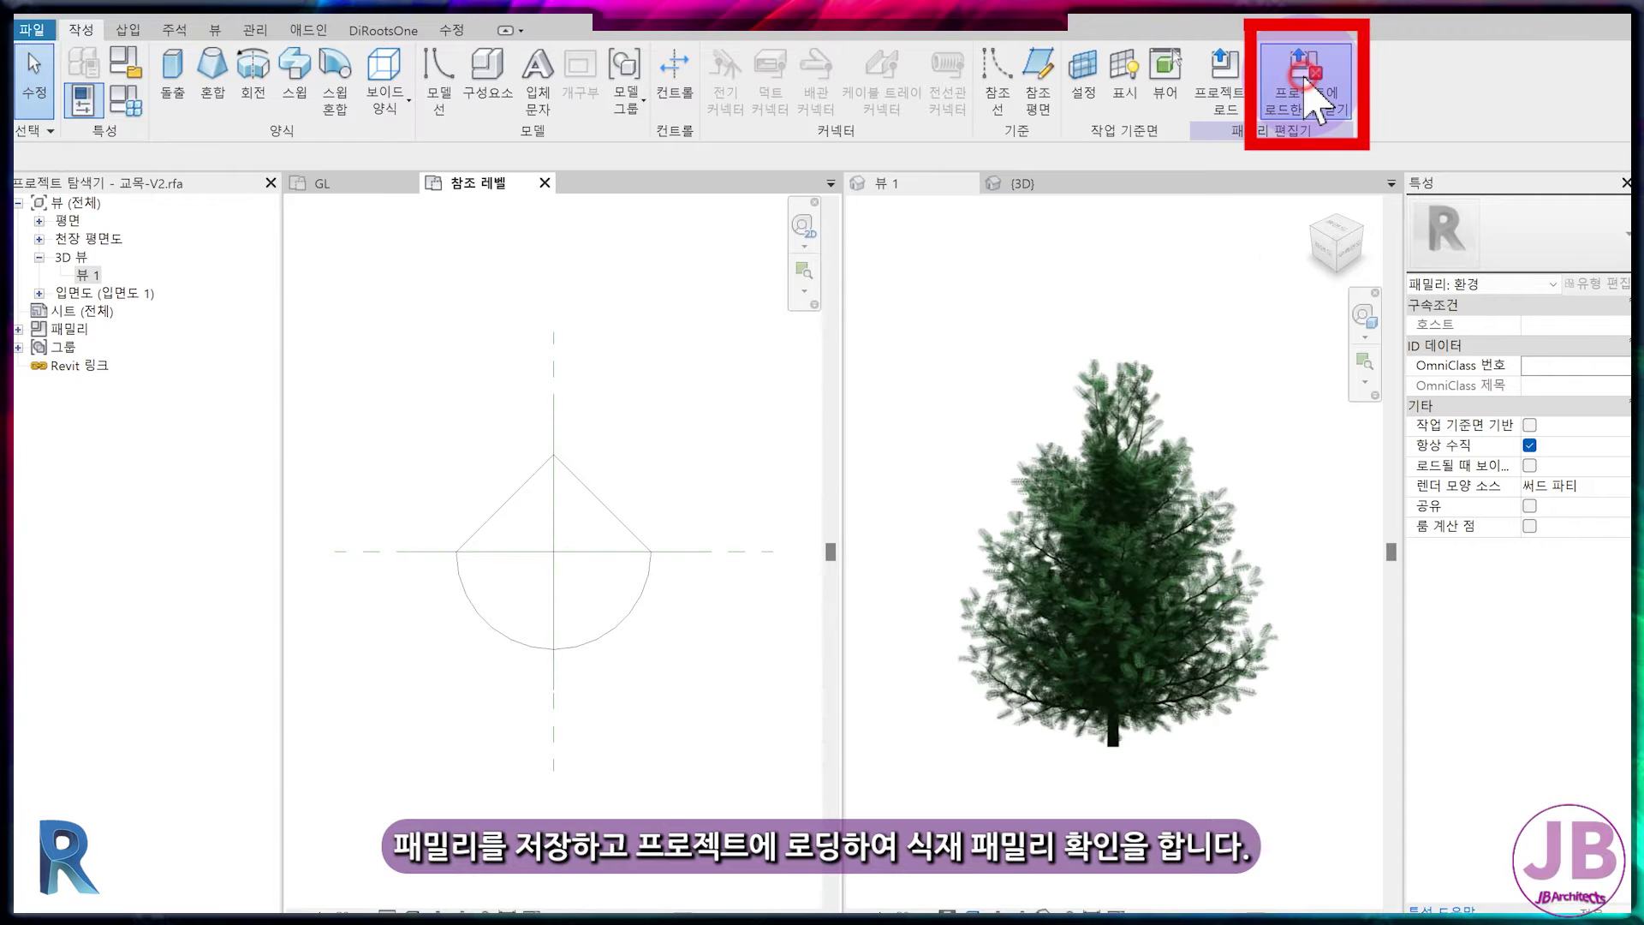
left_click(1319, 99)
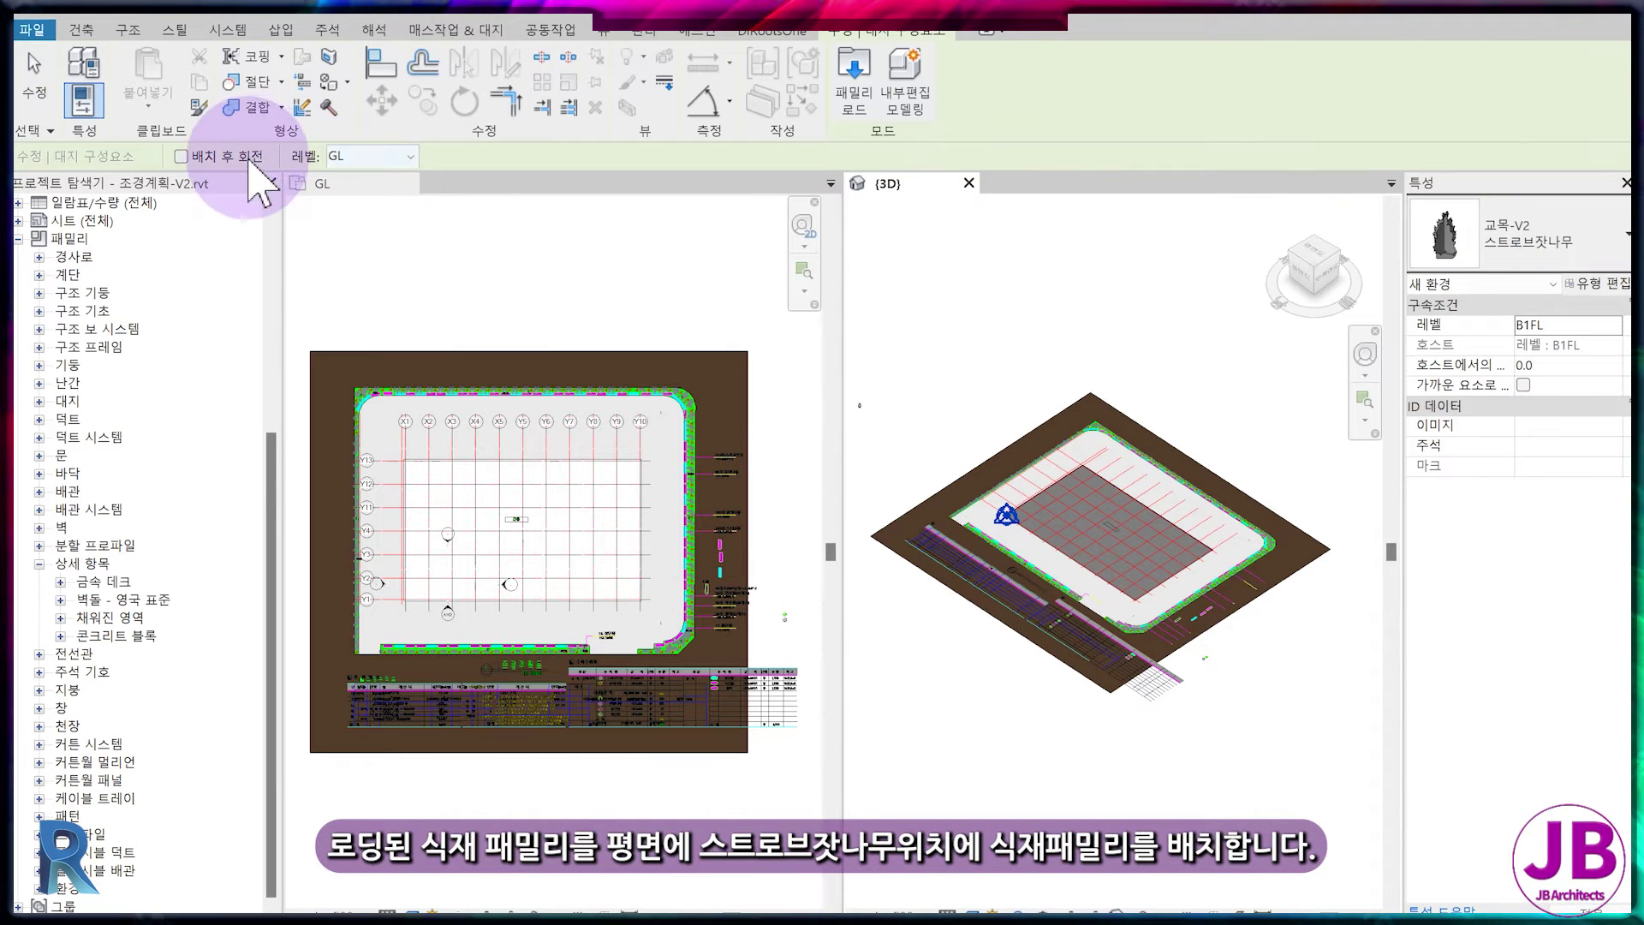
- Place one 스트로브잣나무 tree on level GL at a tree symbol in the east planting strip, and finish placing
scroll(671, 486, "up", 5)
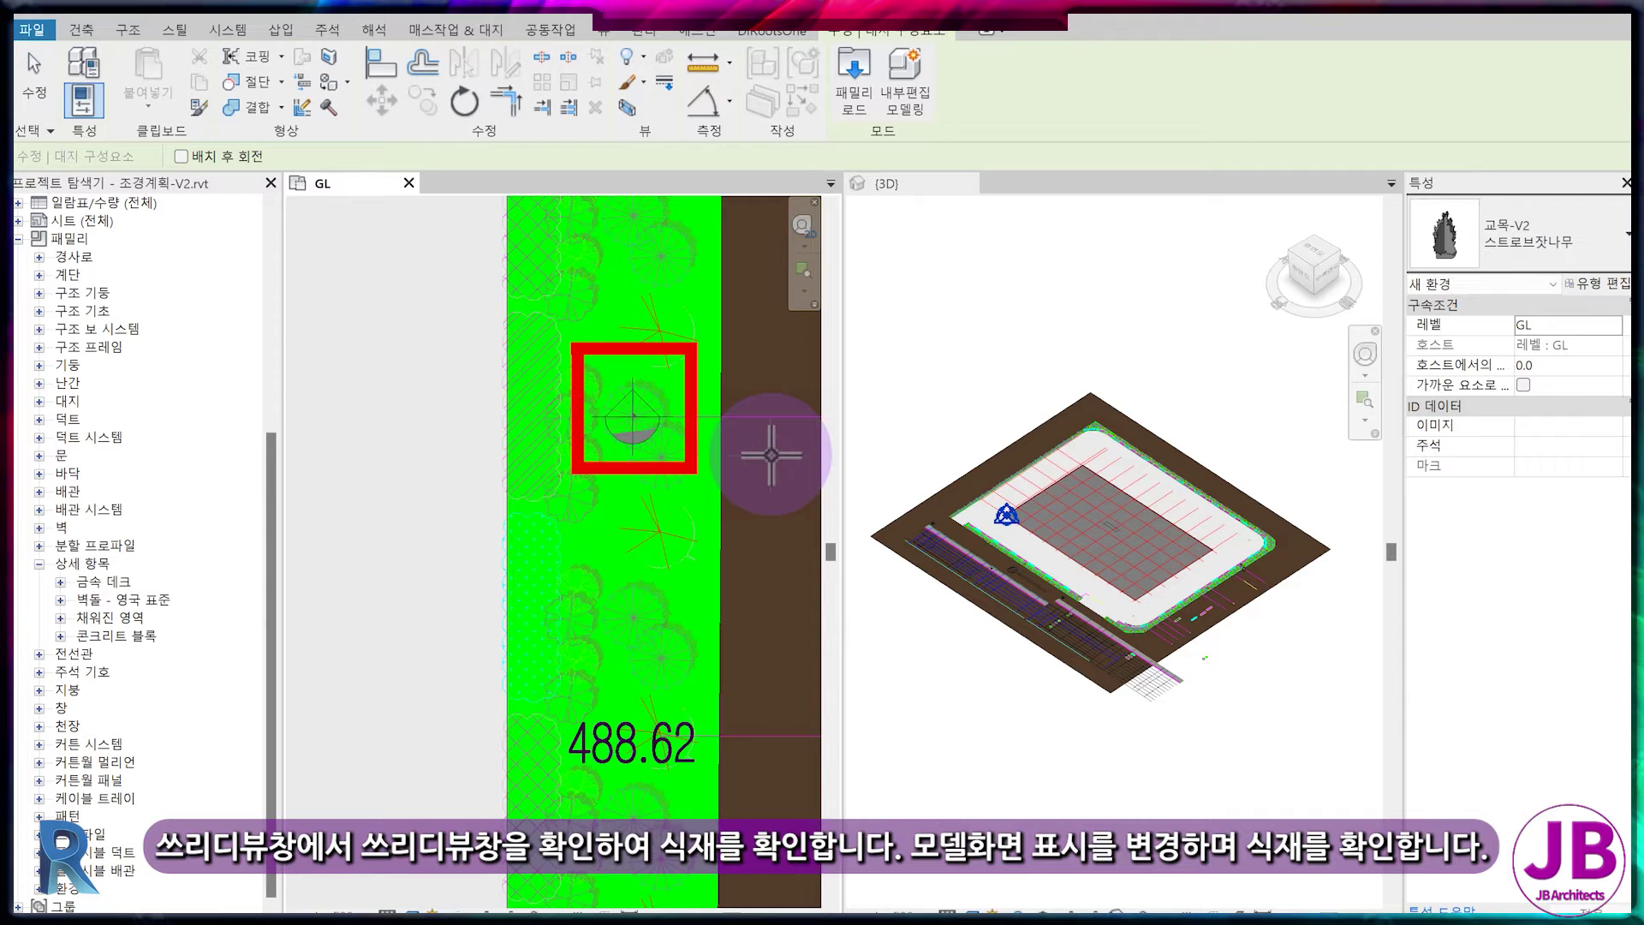
scroll(633, 420, "up", 4)
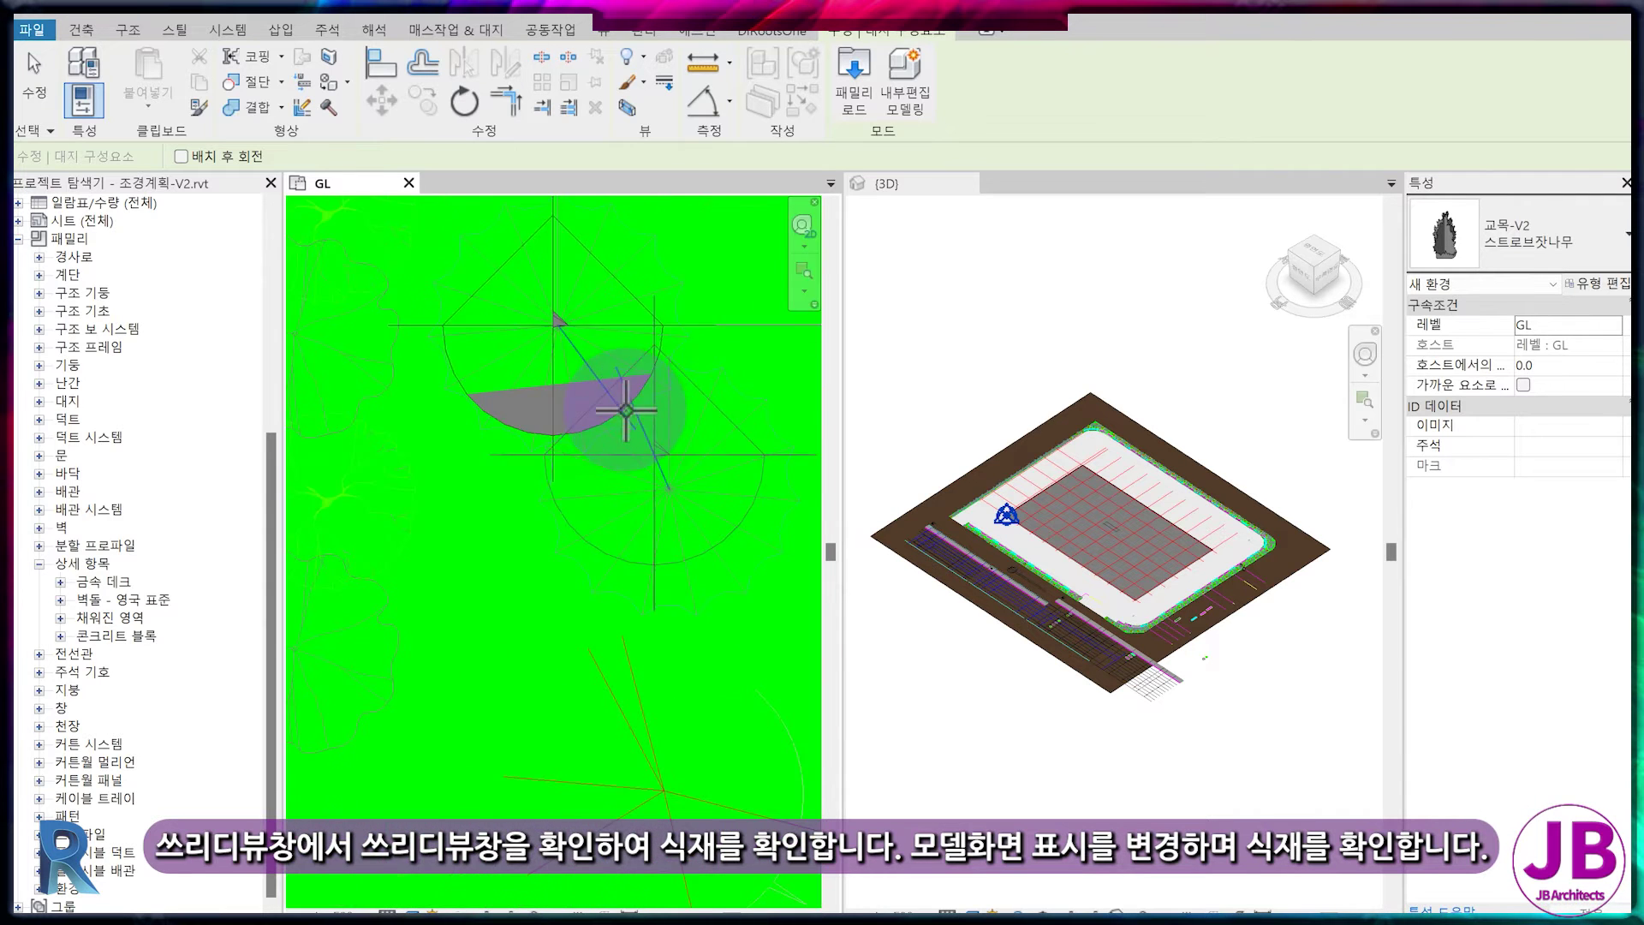
key("Escape")
key("Escape")
- Set the project's 3D view to the realistic (사실적) style and inspect the placed tree in 3D and plan
scroll(1293, 586, "up", 4)
scroll(1275, 513, "up", 4)
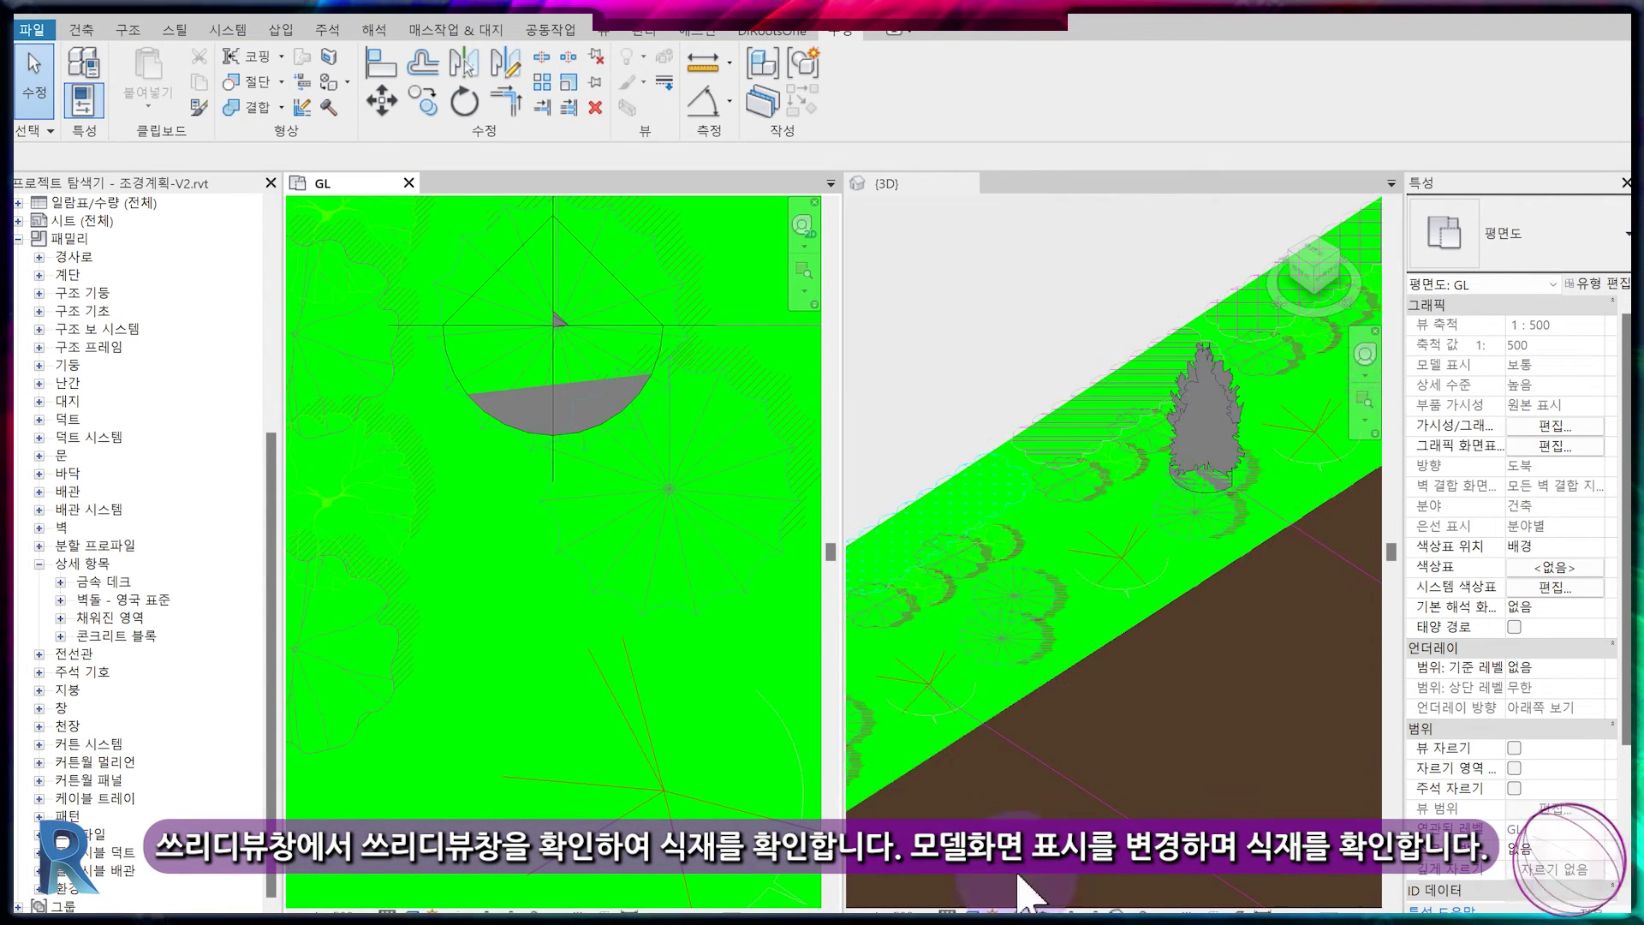
left_click(947, 913)
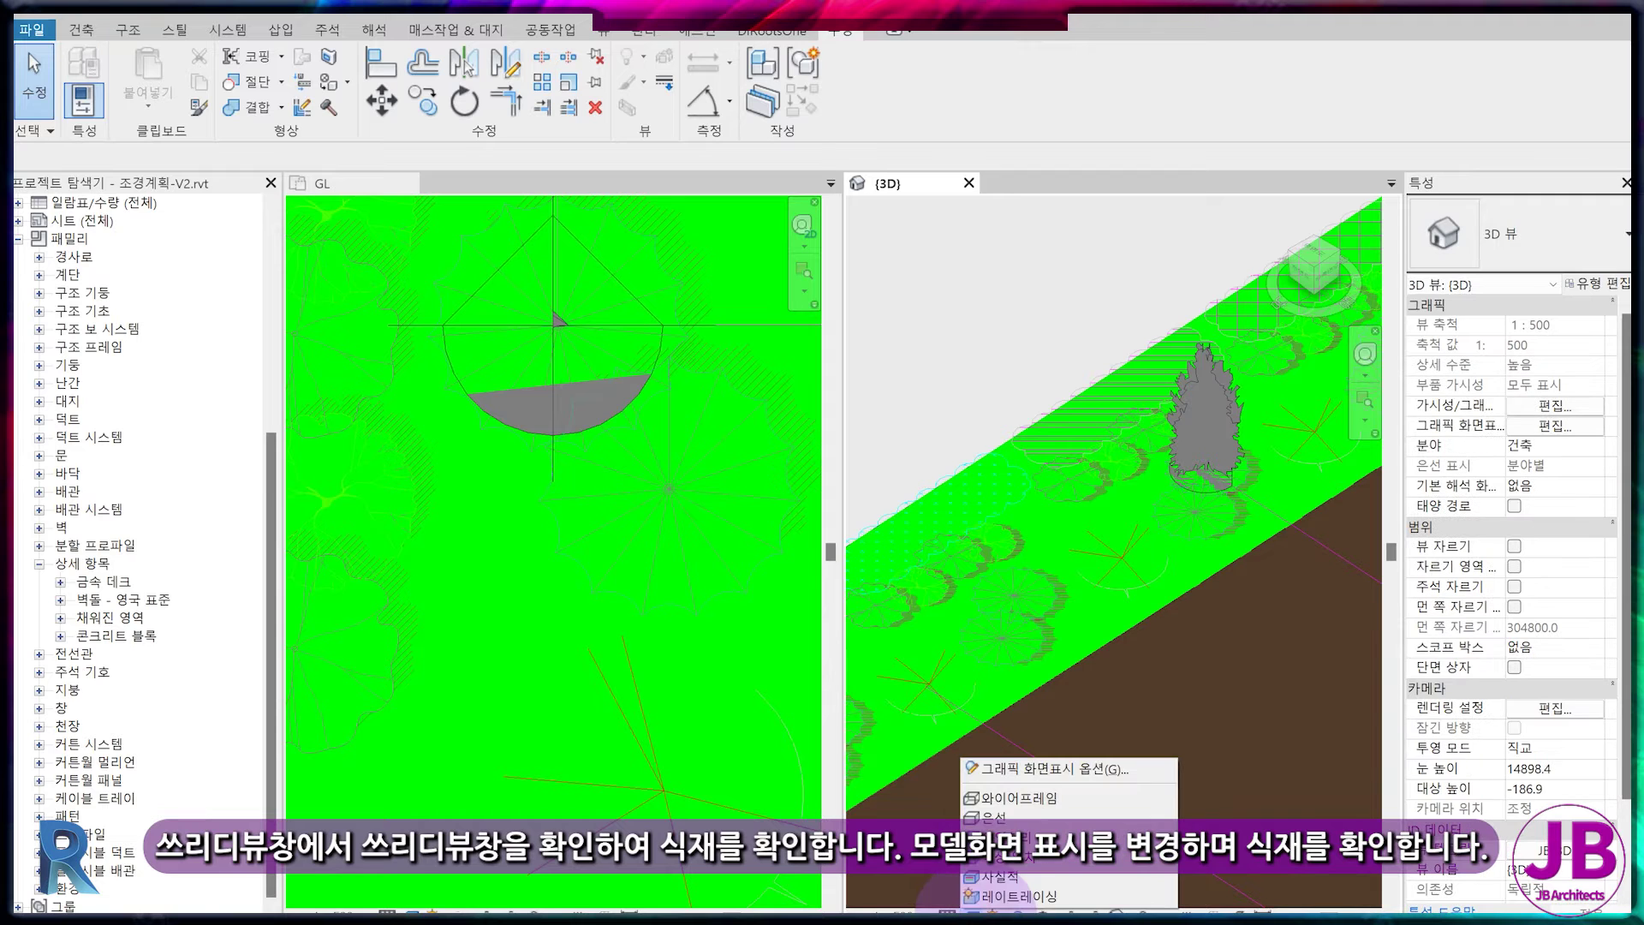
left_click(1007, 879)
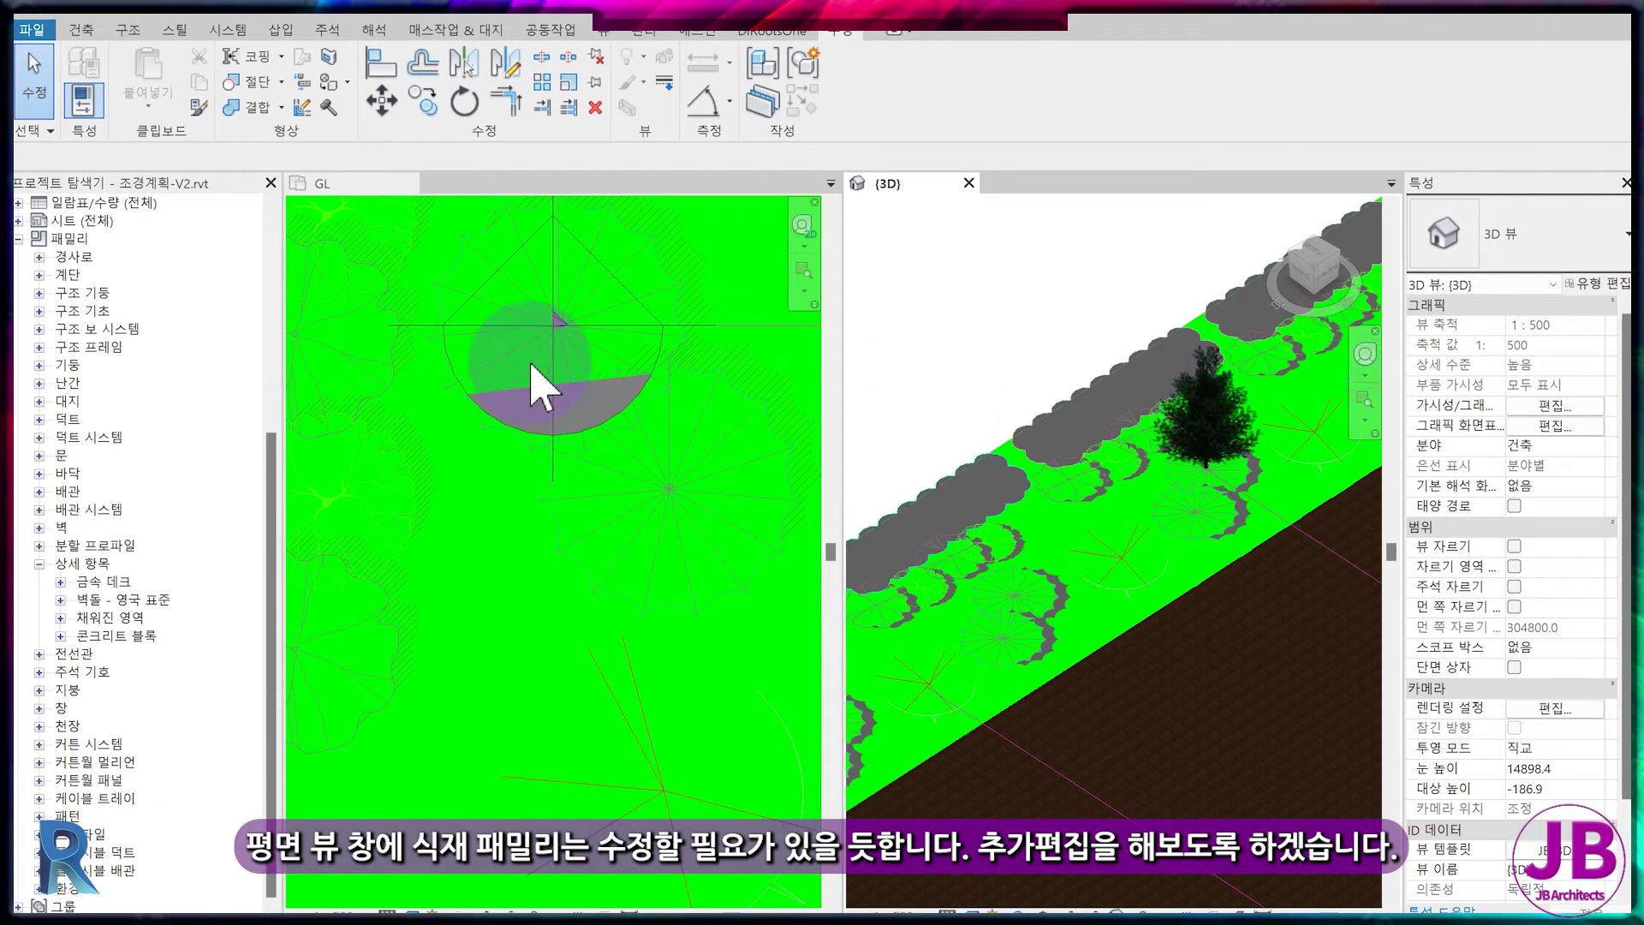
scroll(582, 445, "down", 5)
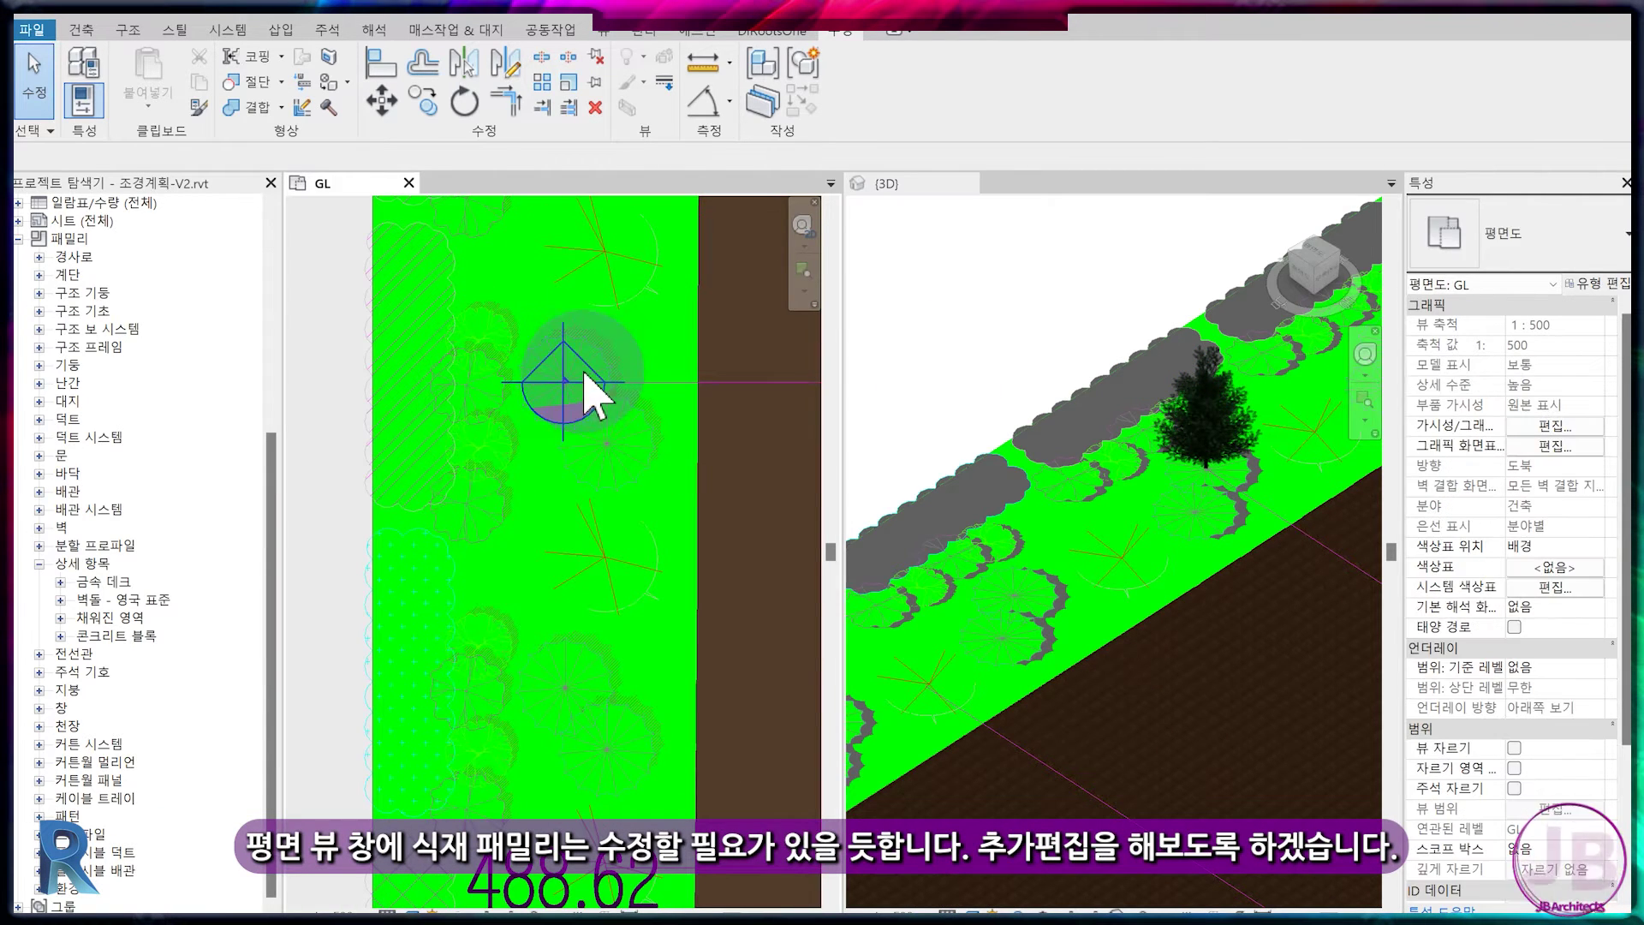
- Open the placed 스트로브잣나무 tree's family for editing and show its 참조 레벨 floor plan
scroll(599, 377, "up", 4)
left_click(617, 359)
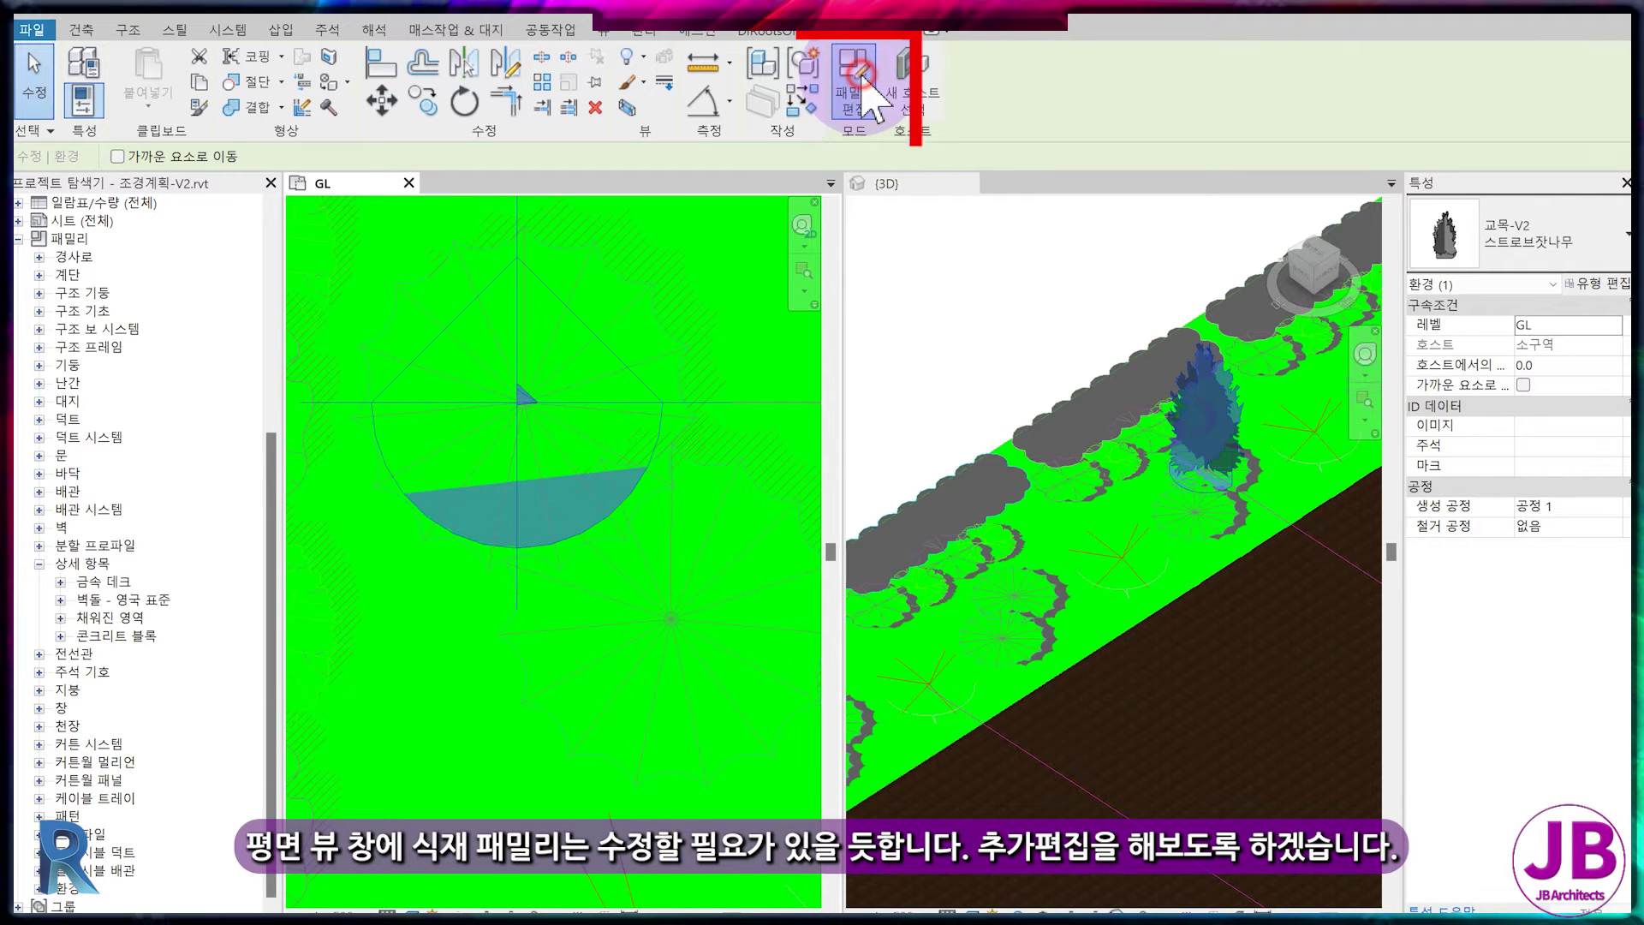
left_click(861, 78)
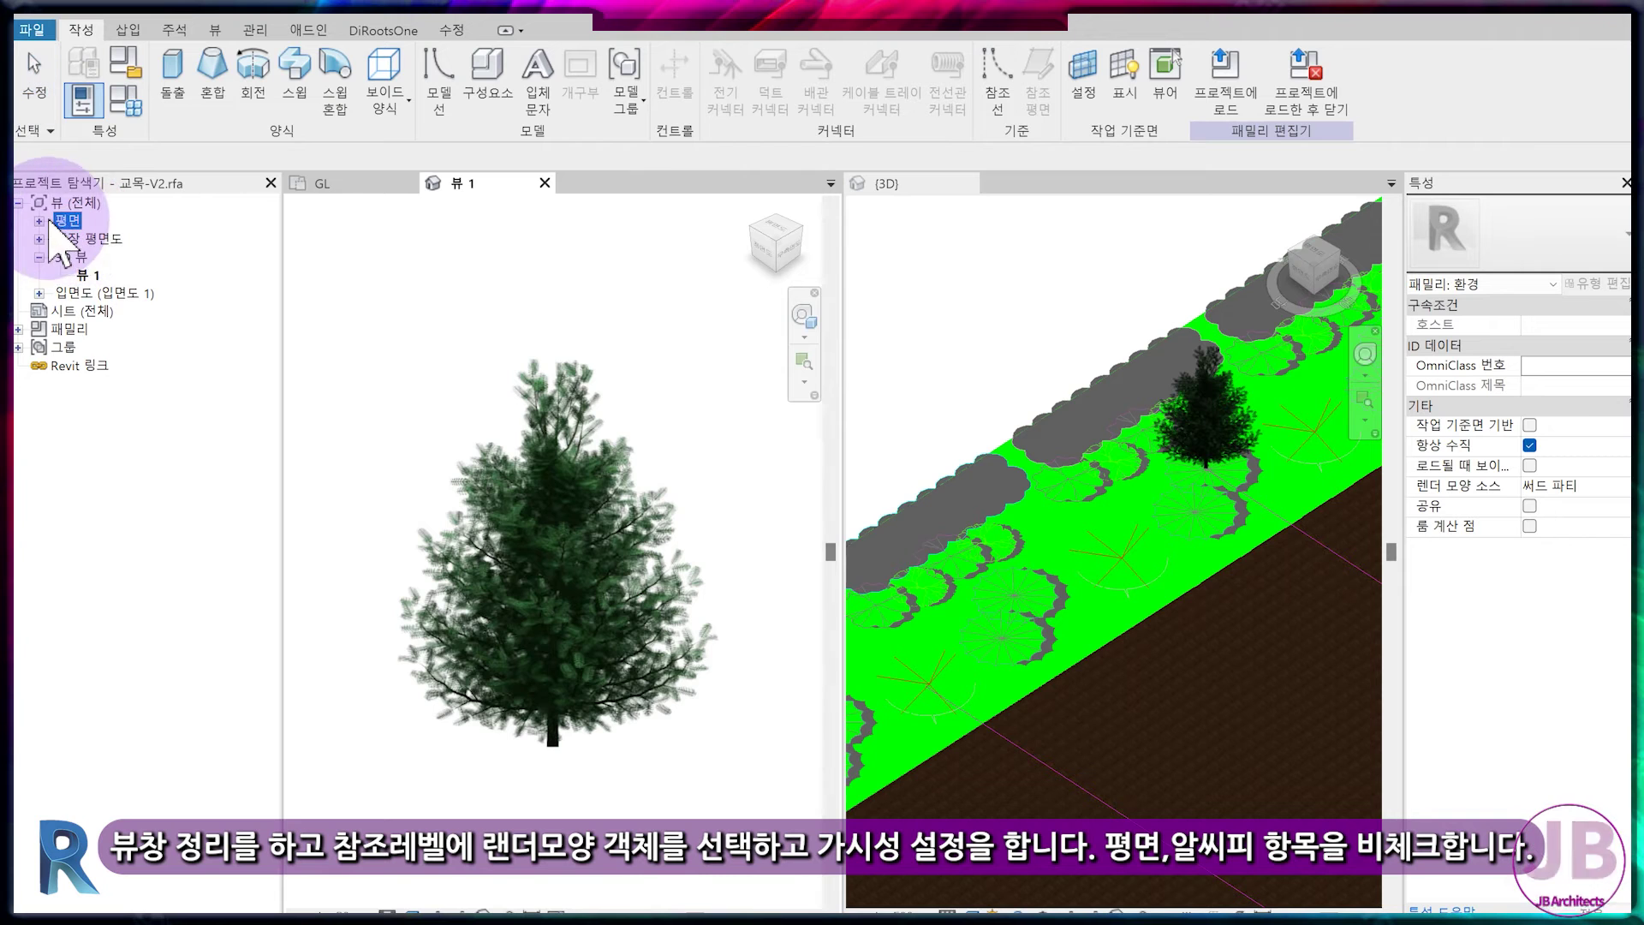
left_click(39, 220)
double_click(103, 238)
- Disable 평면/RCP visibility for the White Pine render appearance and turn preview visibility on in the plan view
left_click(602, 505)
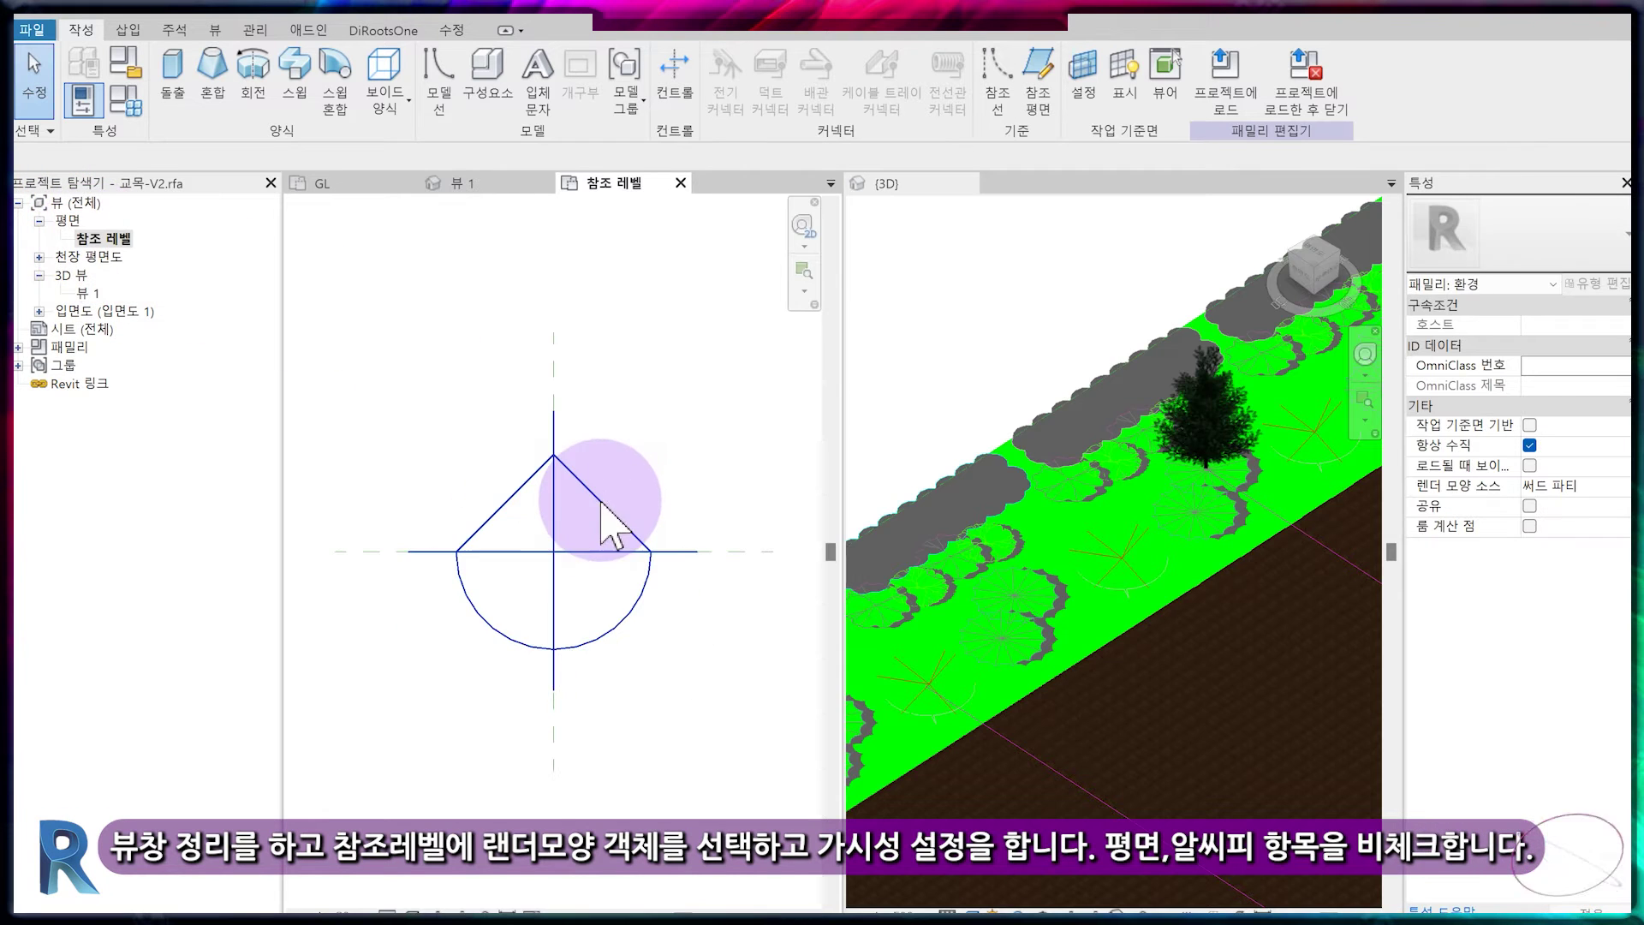
left_click(753, 96)
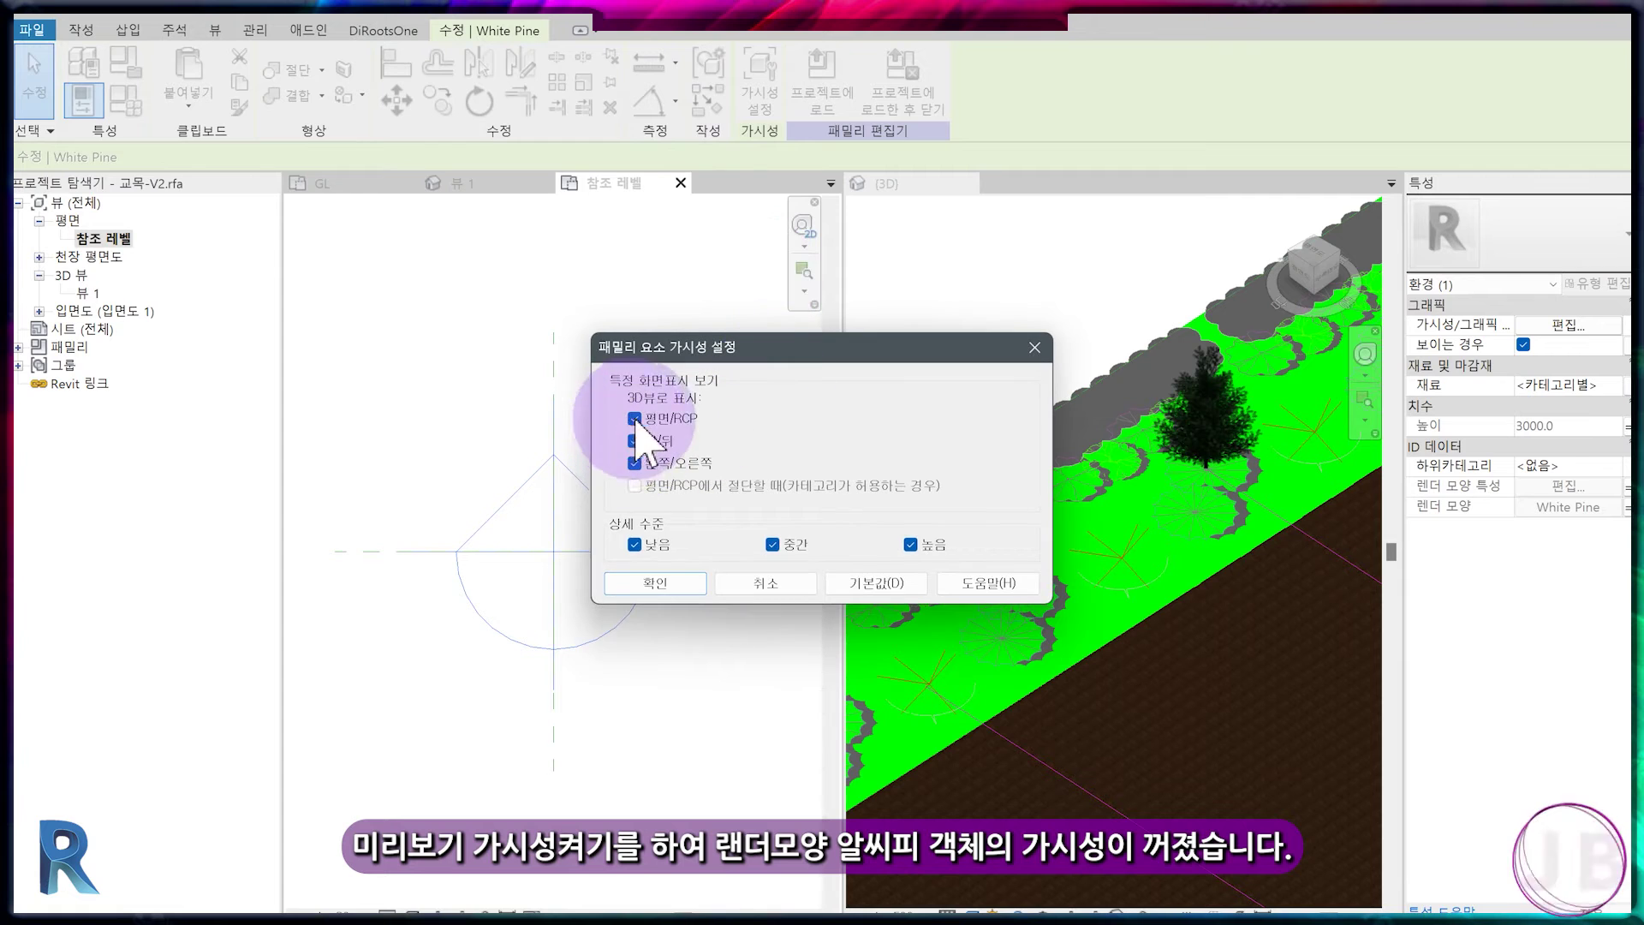
left_click(636, 417)
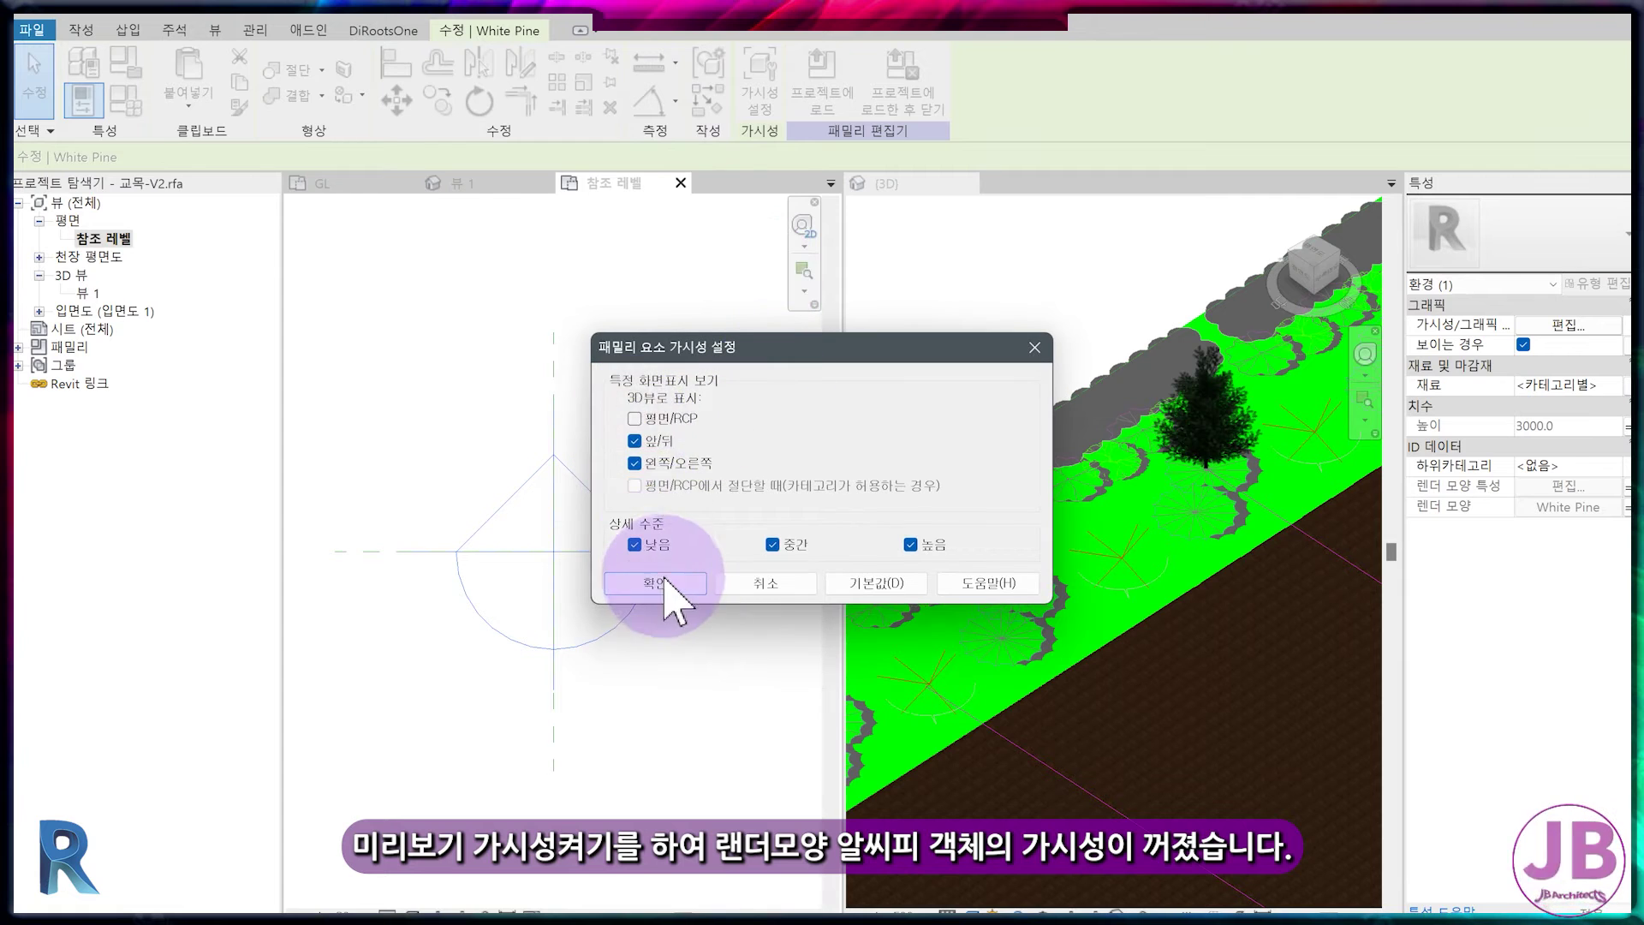
left_click(665, 575)
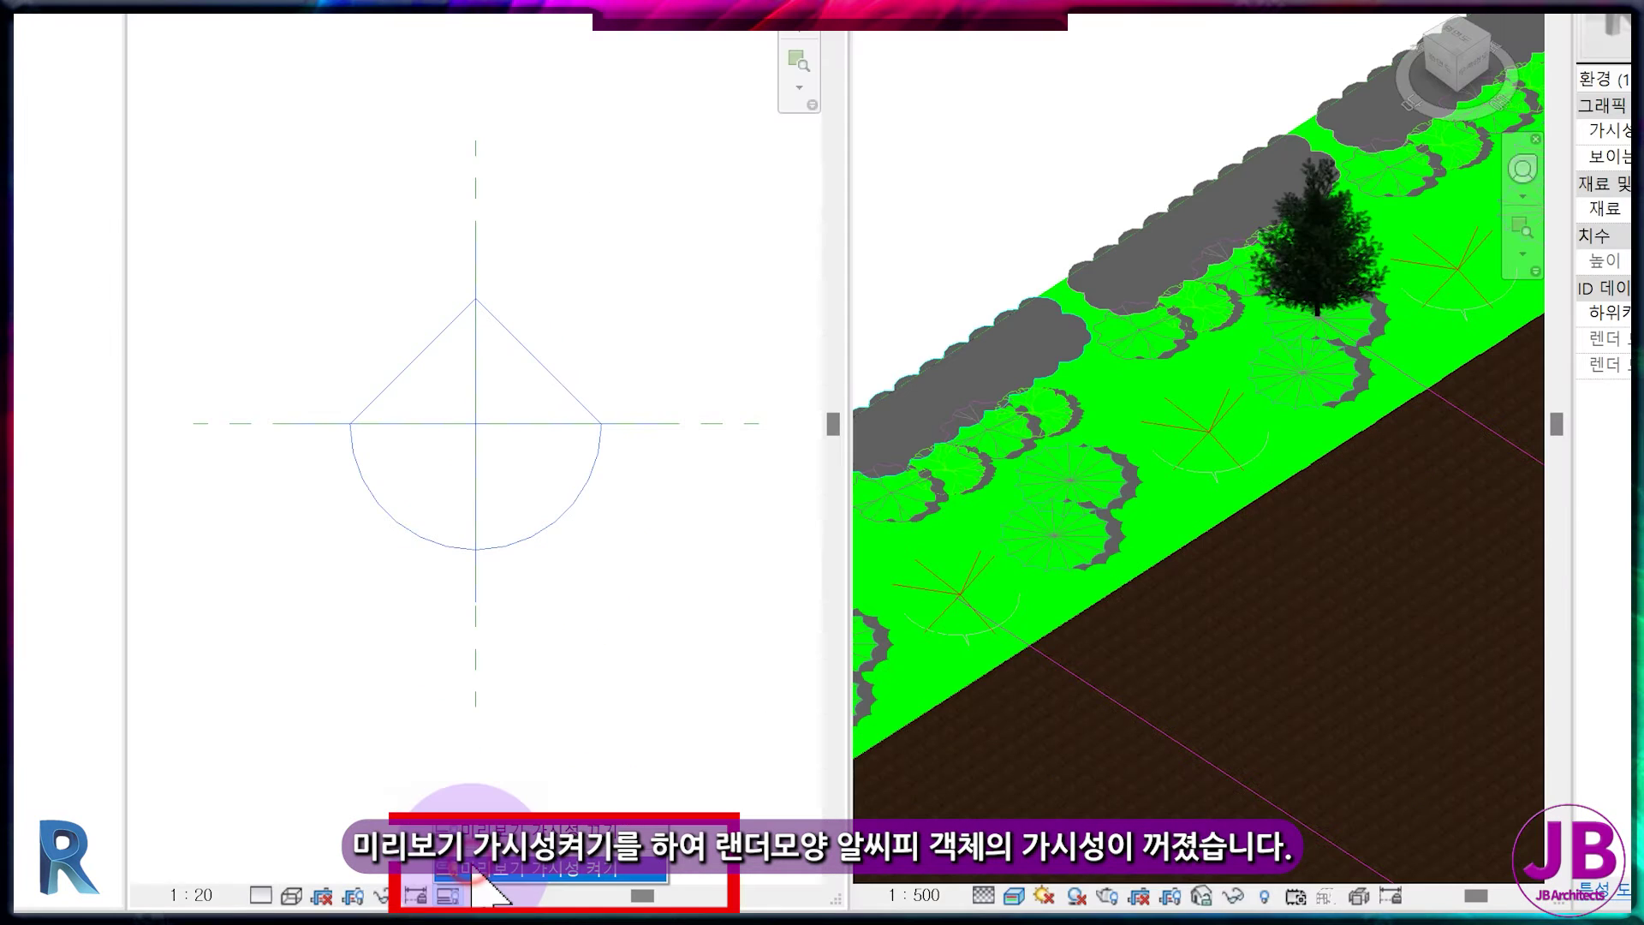
left_click(479, 871)
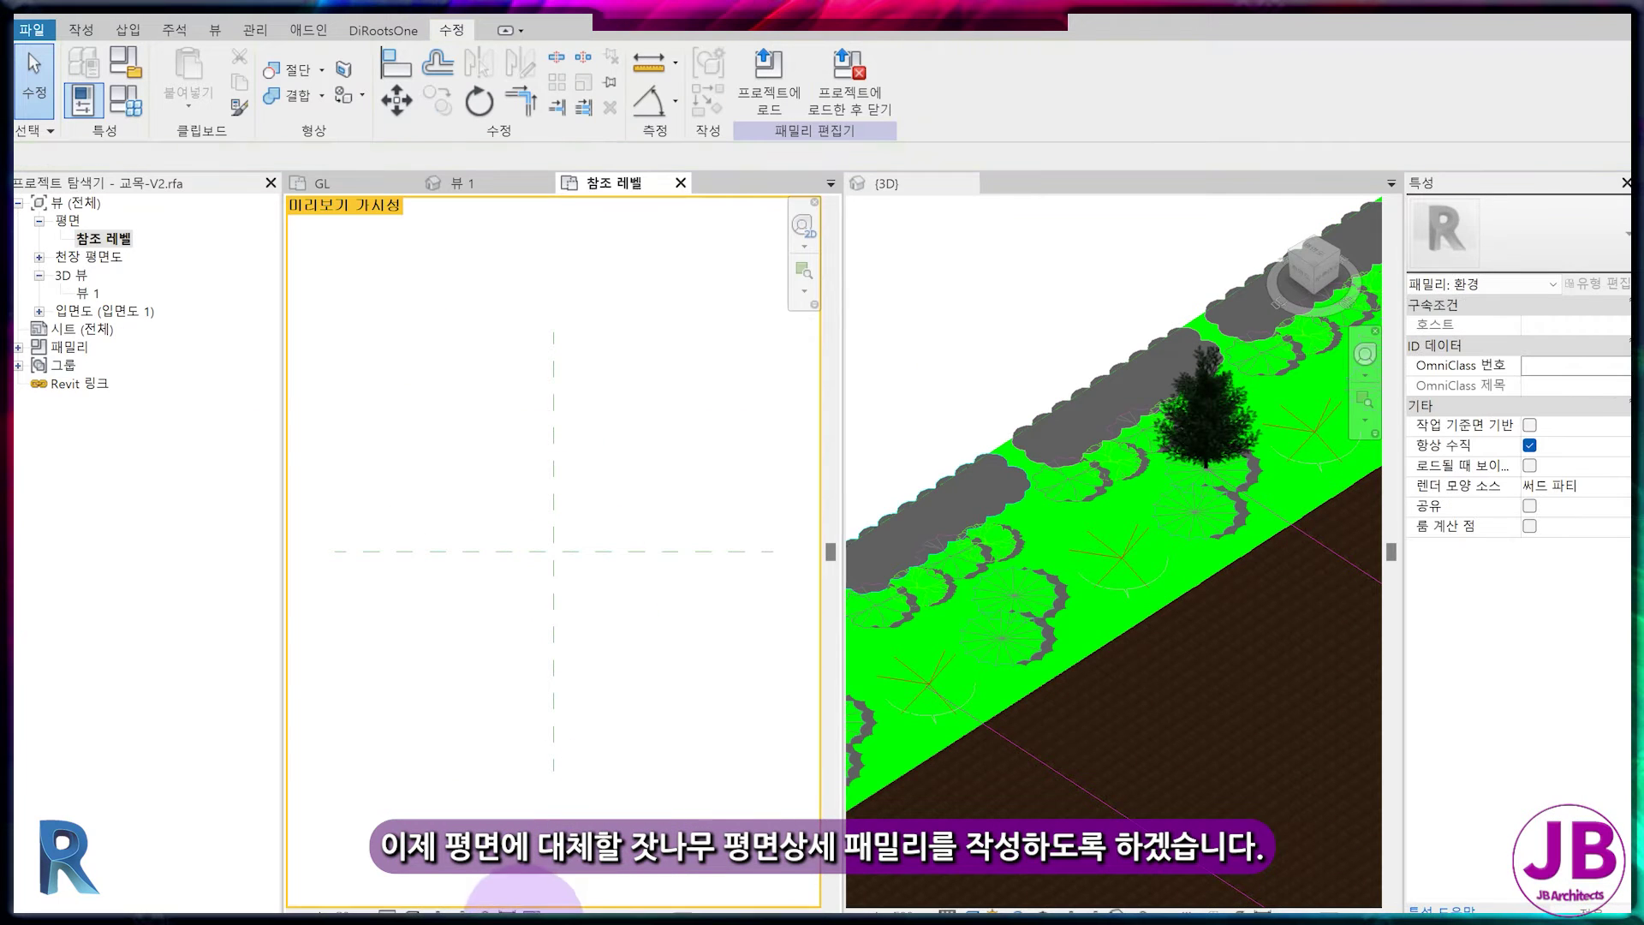
- Create a new family from the 미터법 상세 항목.rft template
scroll(629, 679, "down", 1)
middle_click_drag(667, 687, 591, 680)
left_click(82, 28)
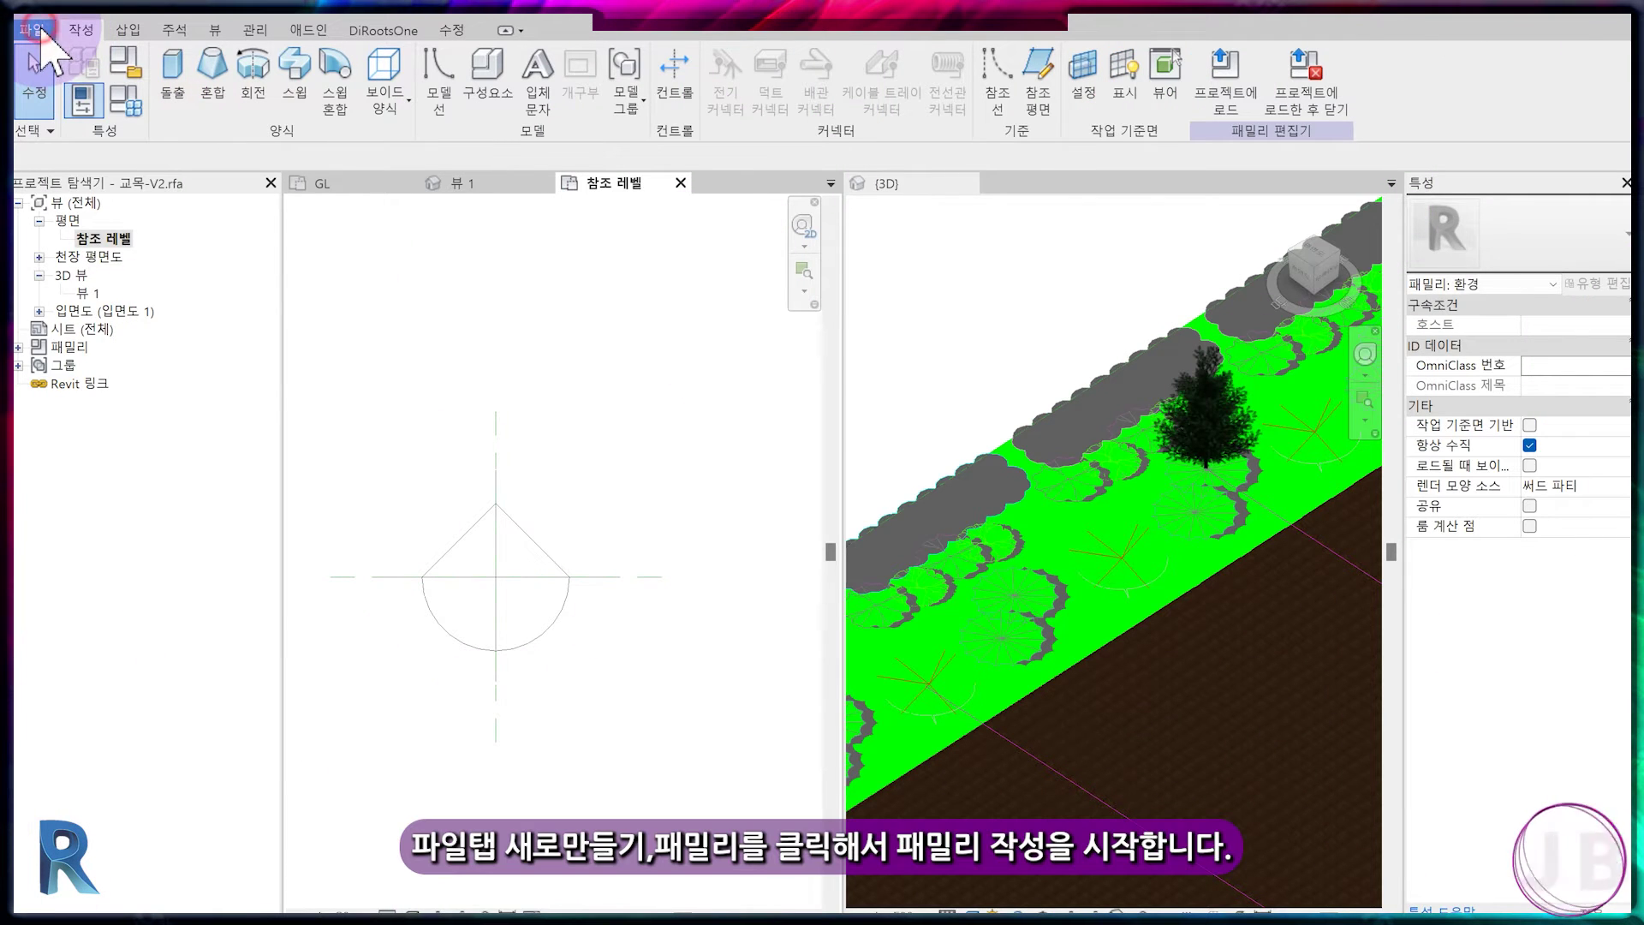
left_click(53, 33)
mouse_move(77, 121)
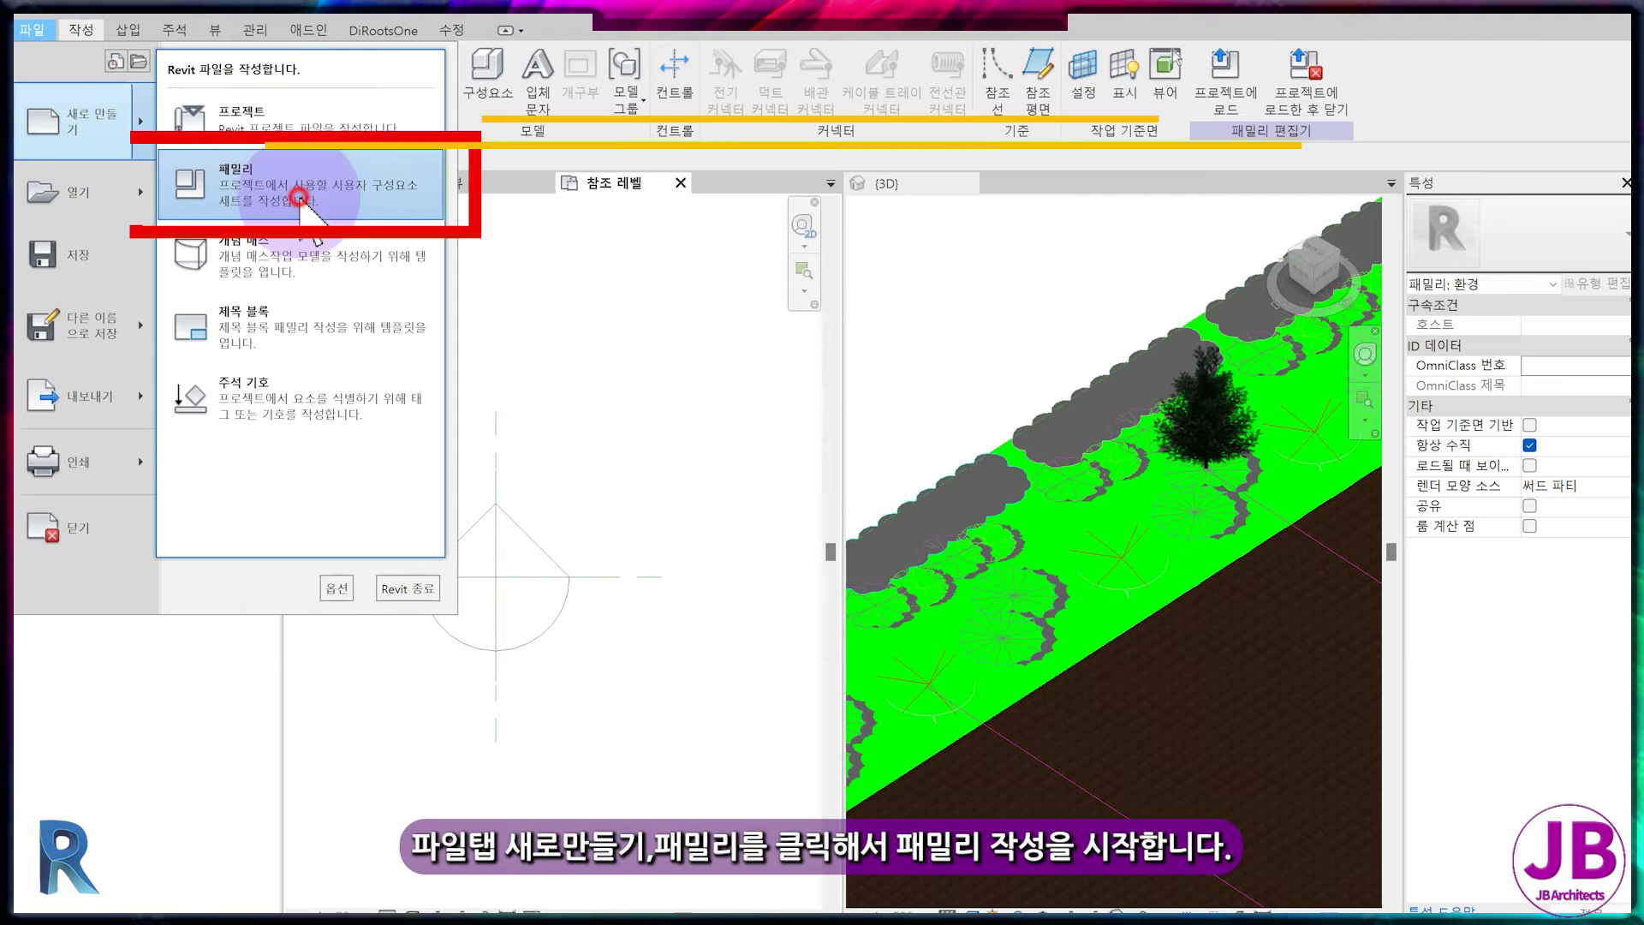
left_click(306, 221)
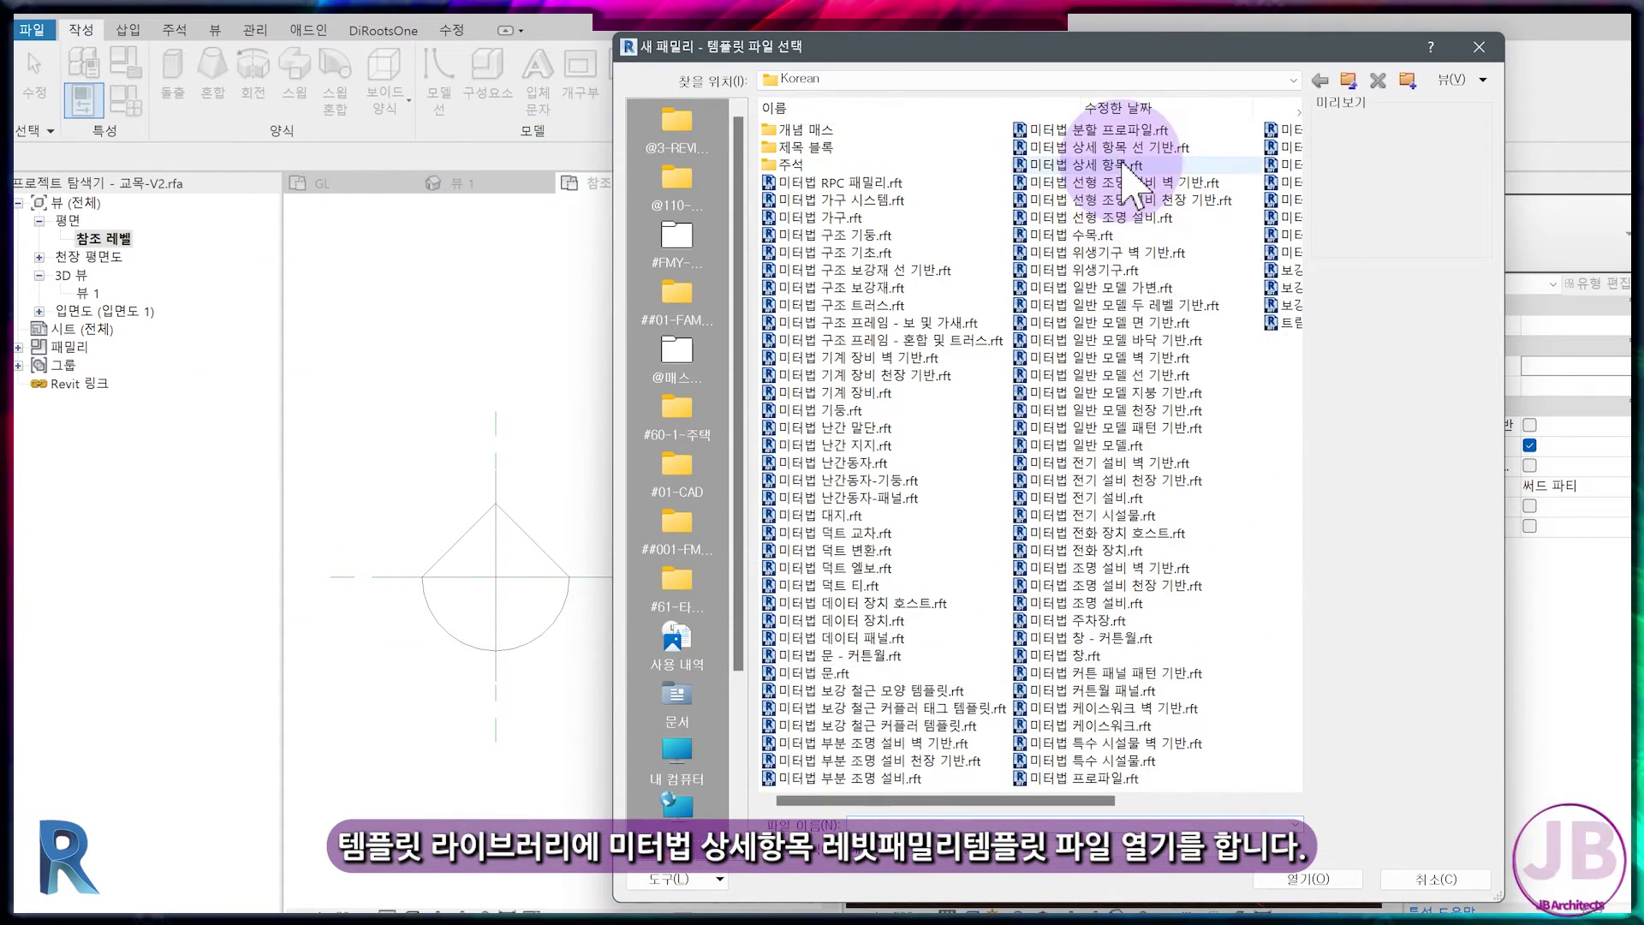
left_click(1113, 164)
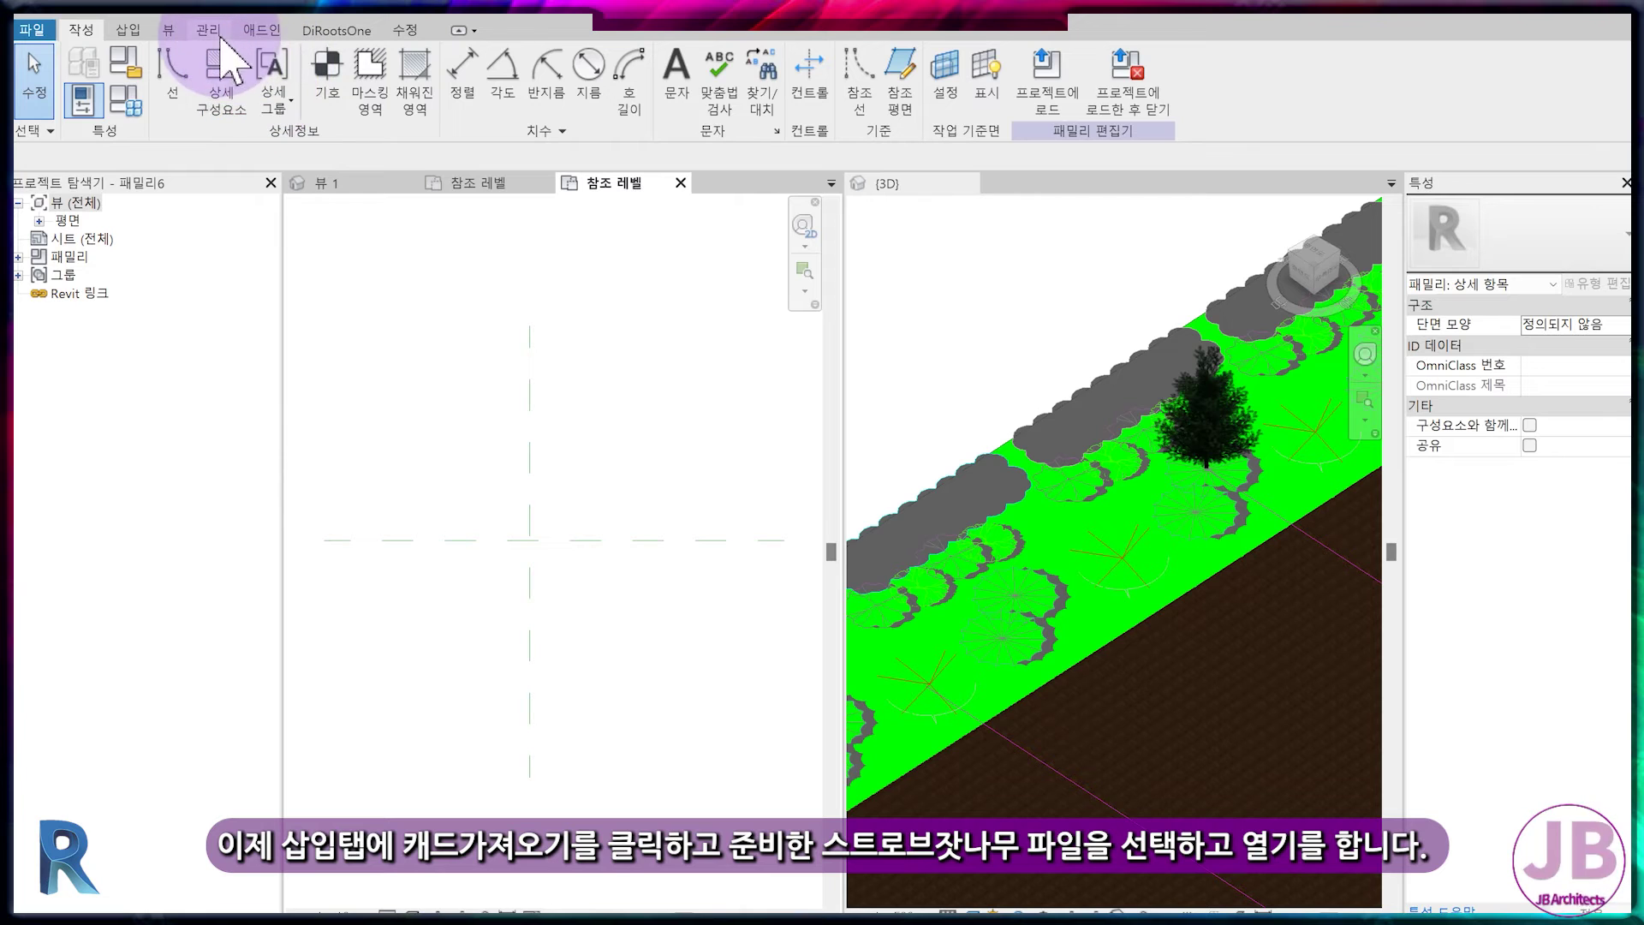
- Import 스트로브잣나무-H3.0xW1.5.dwg into the detail item family and fully explode it
left_click(128, 30)
left_click(443, 109)
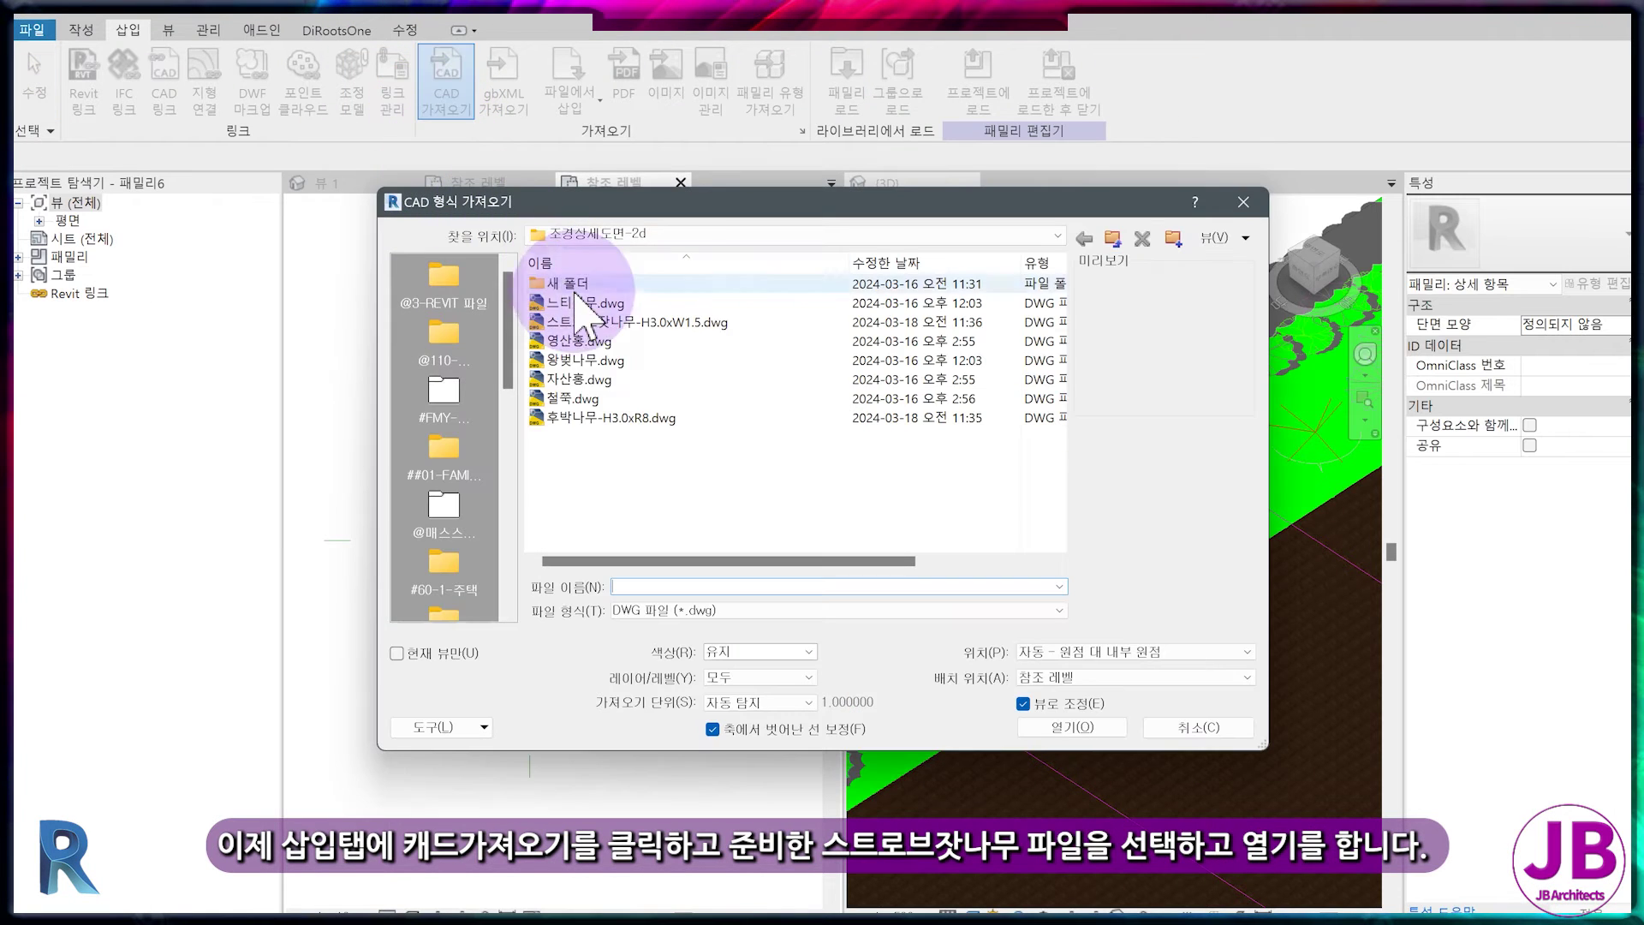
left_click(619, 322)
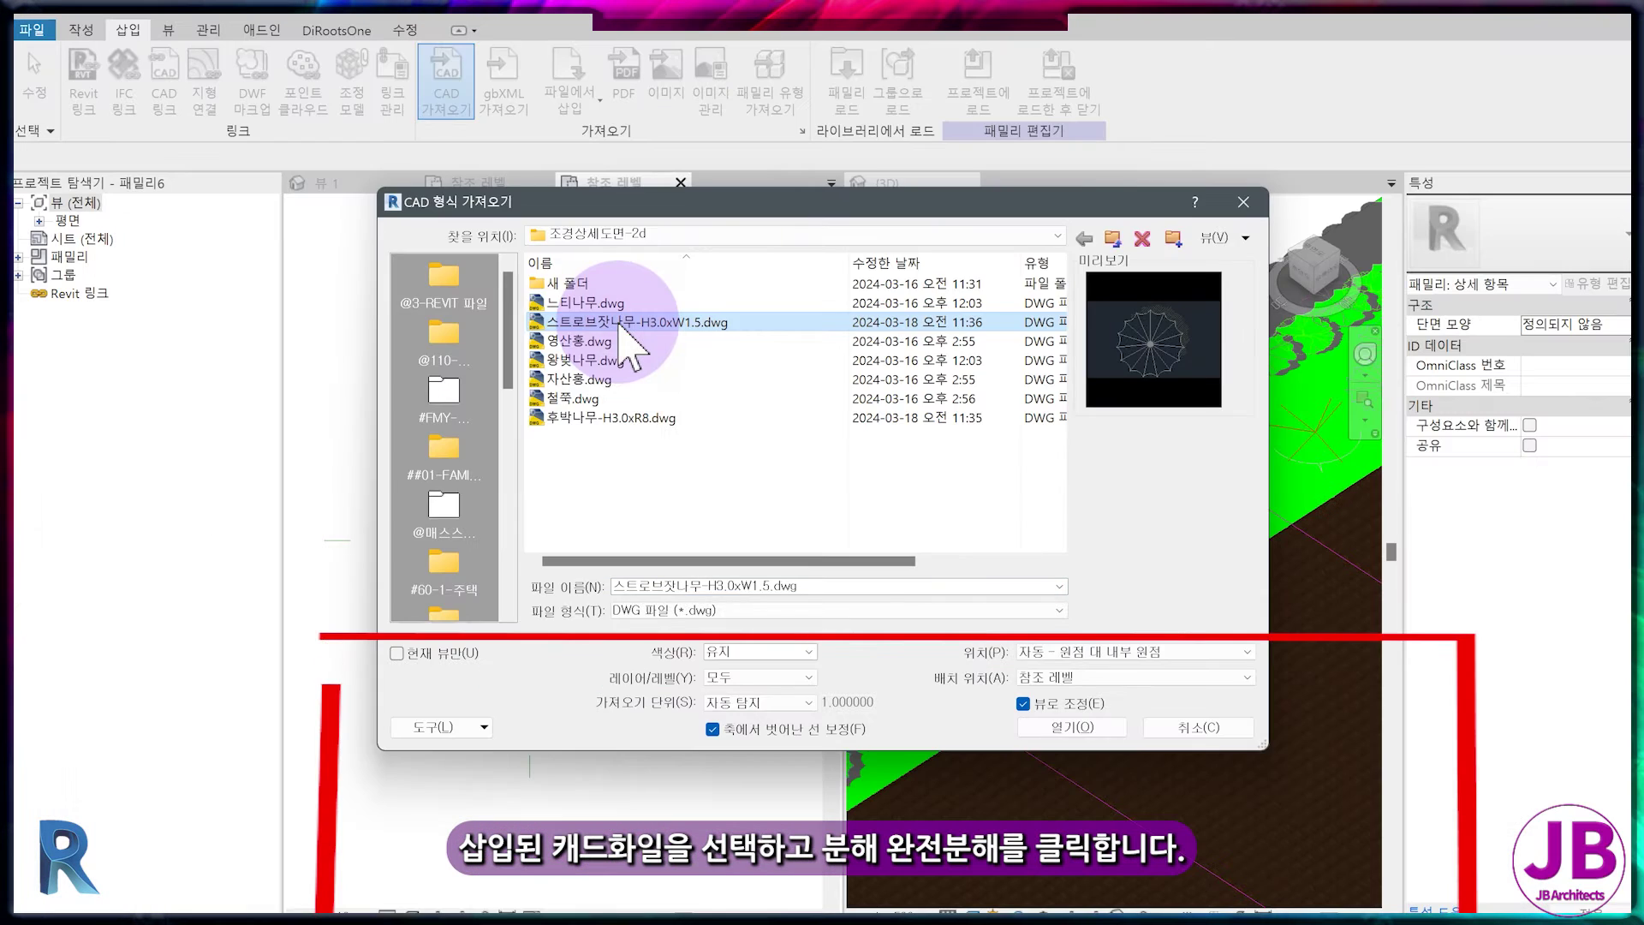
double_click(496, 248)
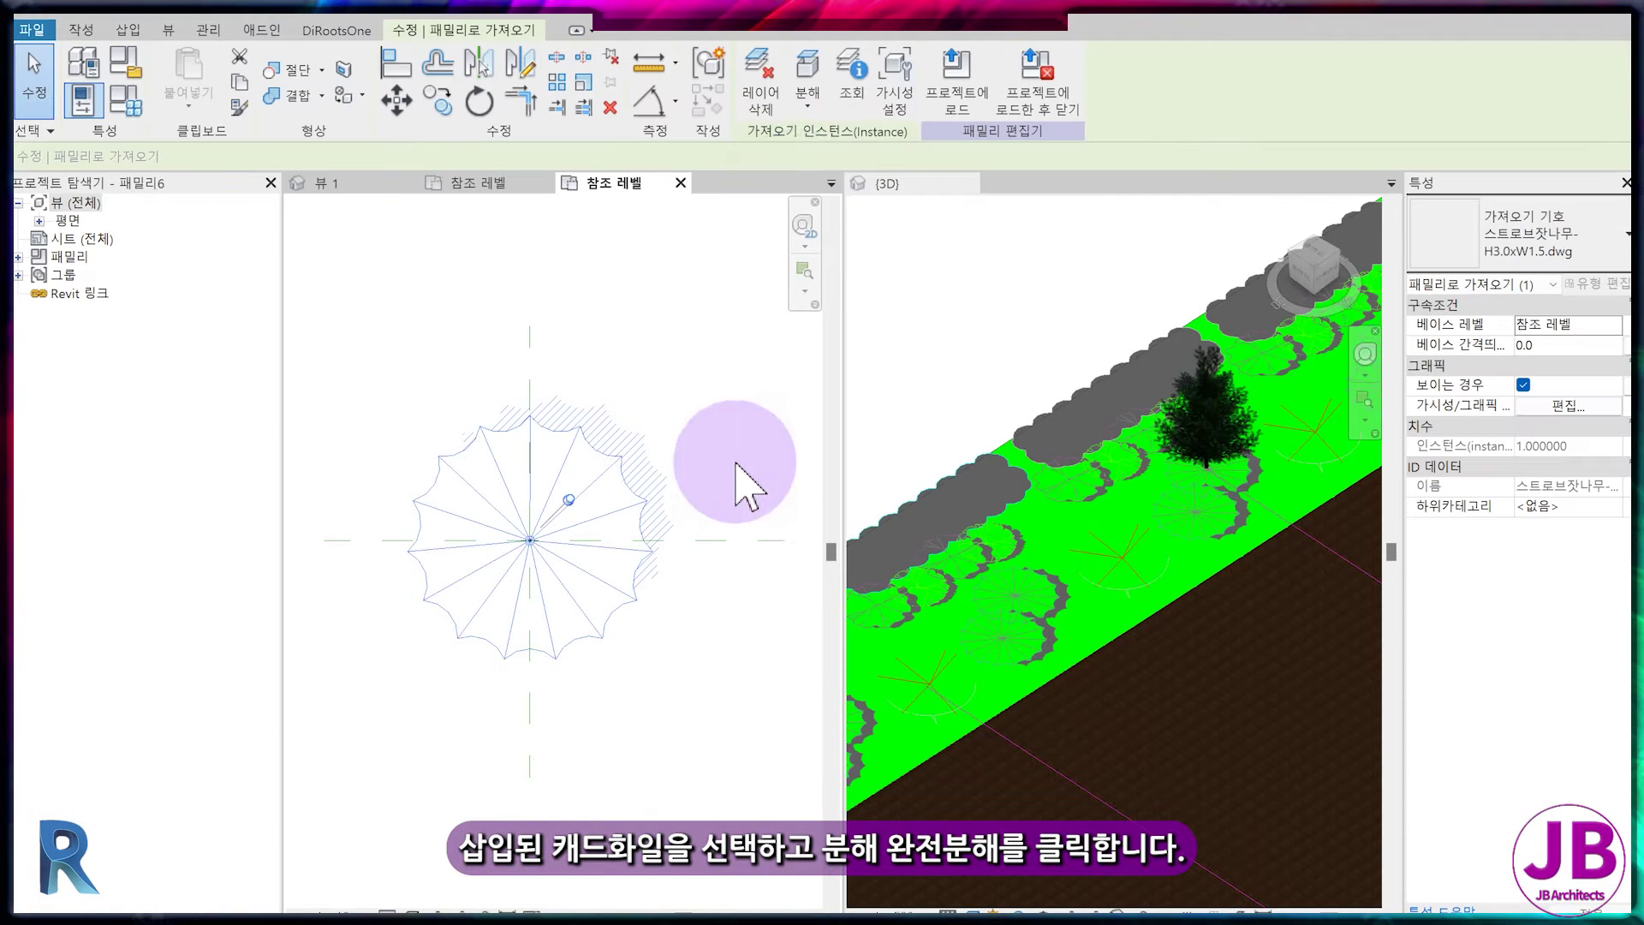
left_click(809, 101)
left_click(848, 184)
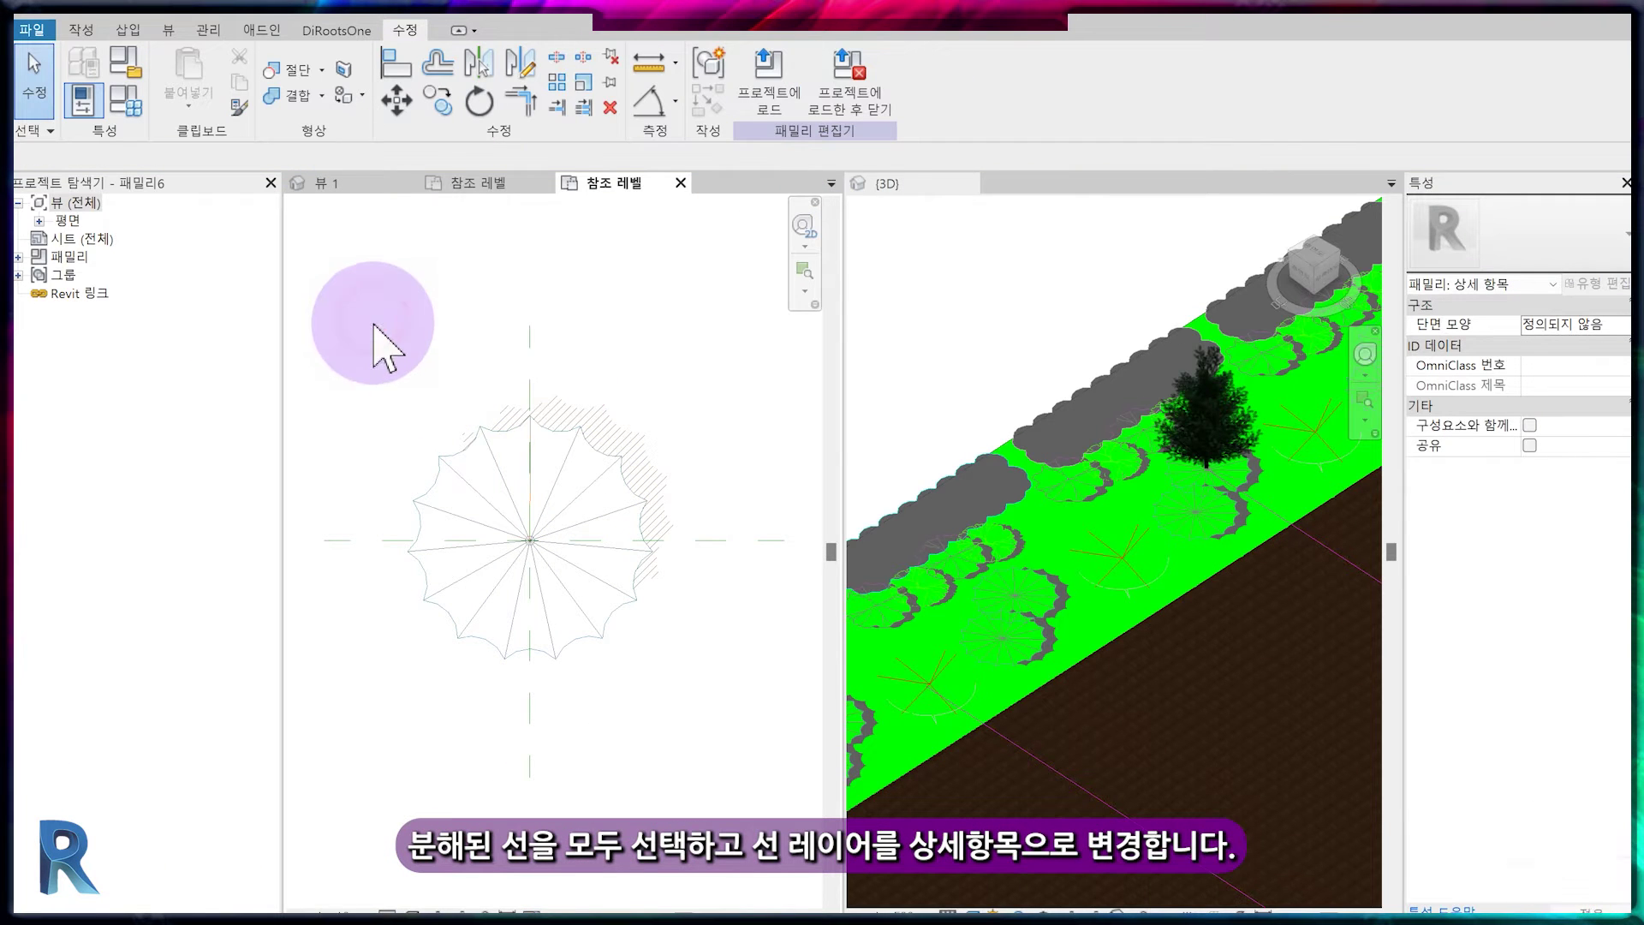
- Assign all exploded 스트로브잣나무 symbol lines to the 상세 항목 subcategory
left_click_drag(373, 321, 764, 709)
left_click(856, 93)
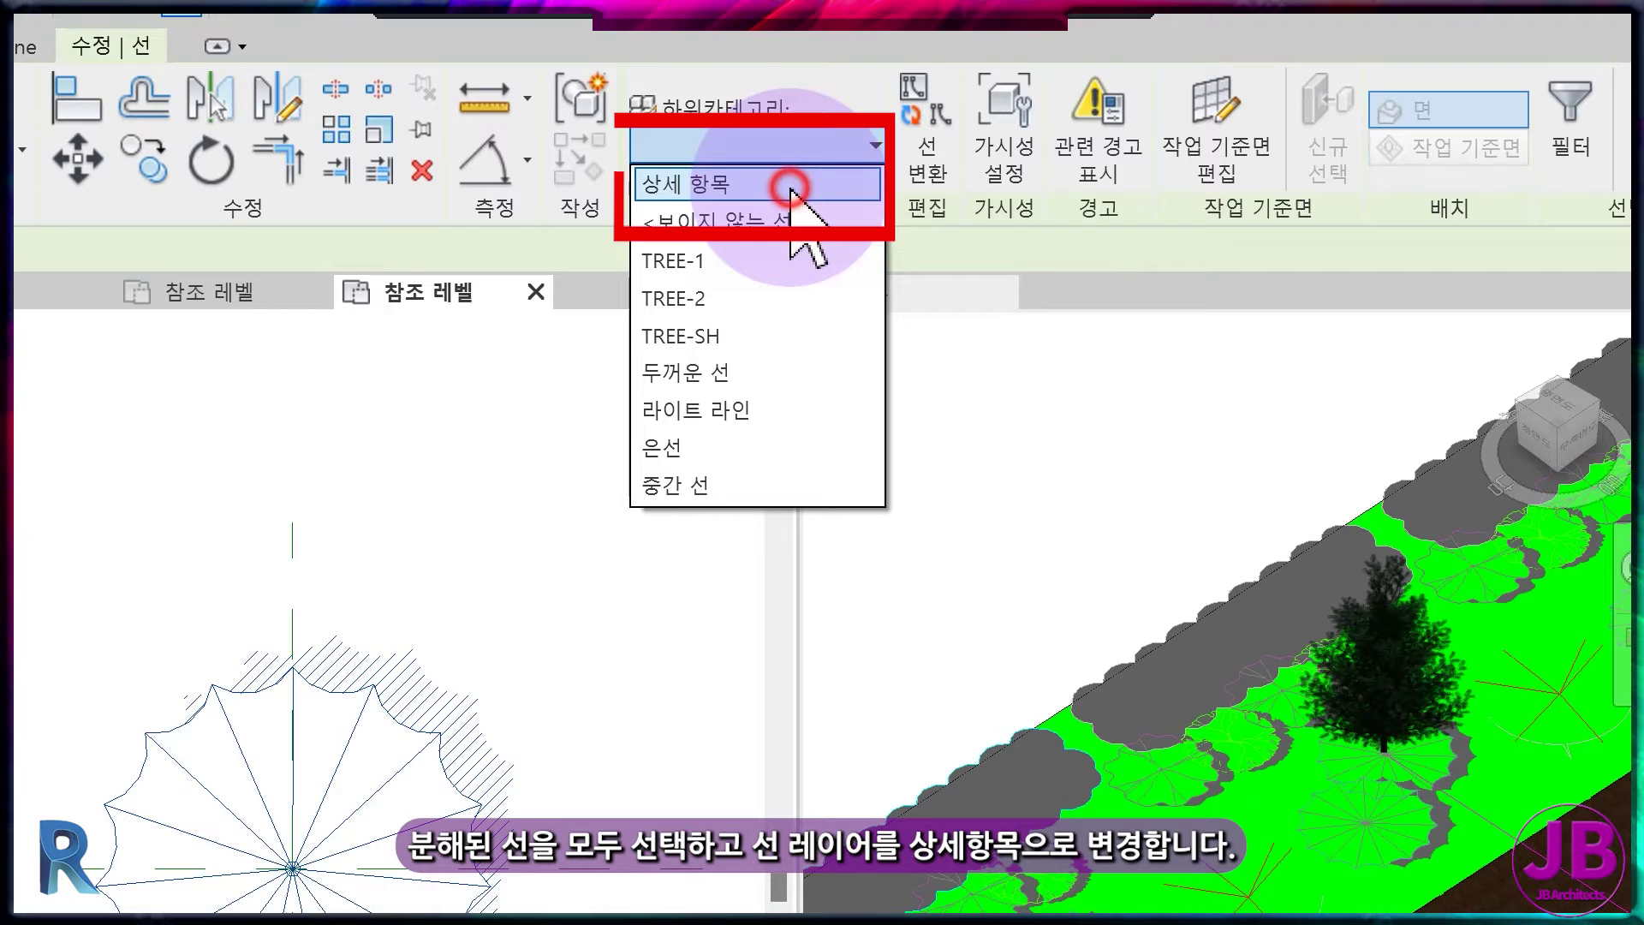
left_click(789, 187)
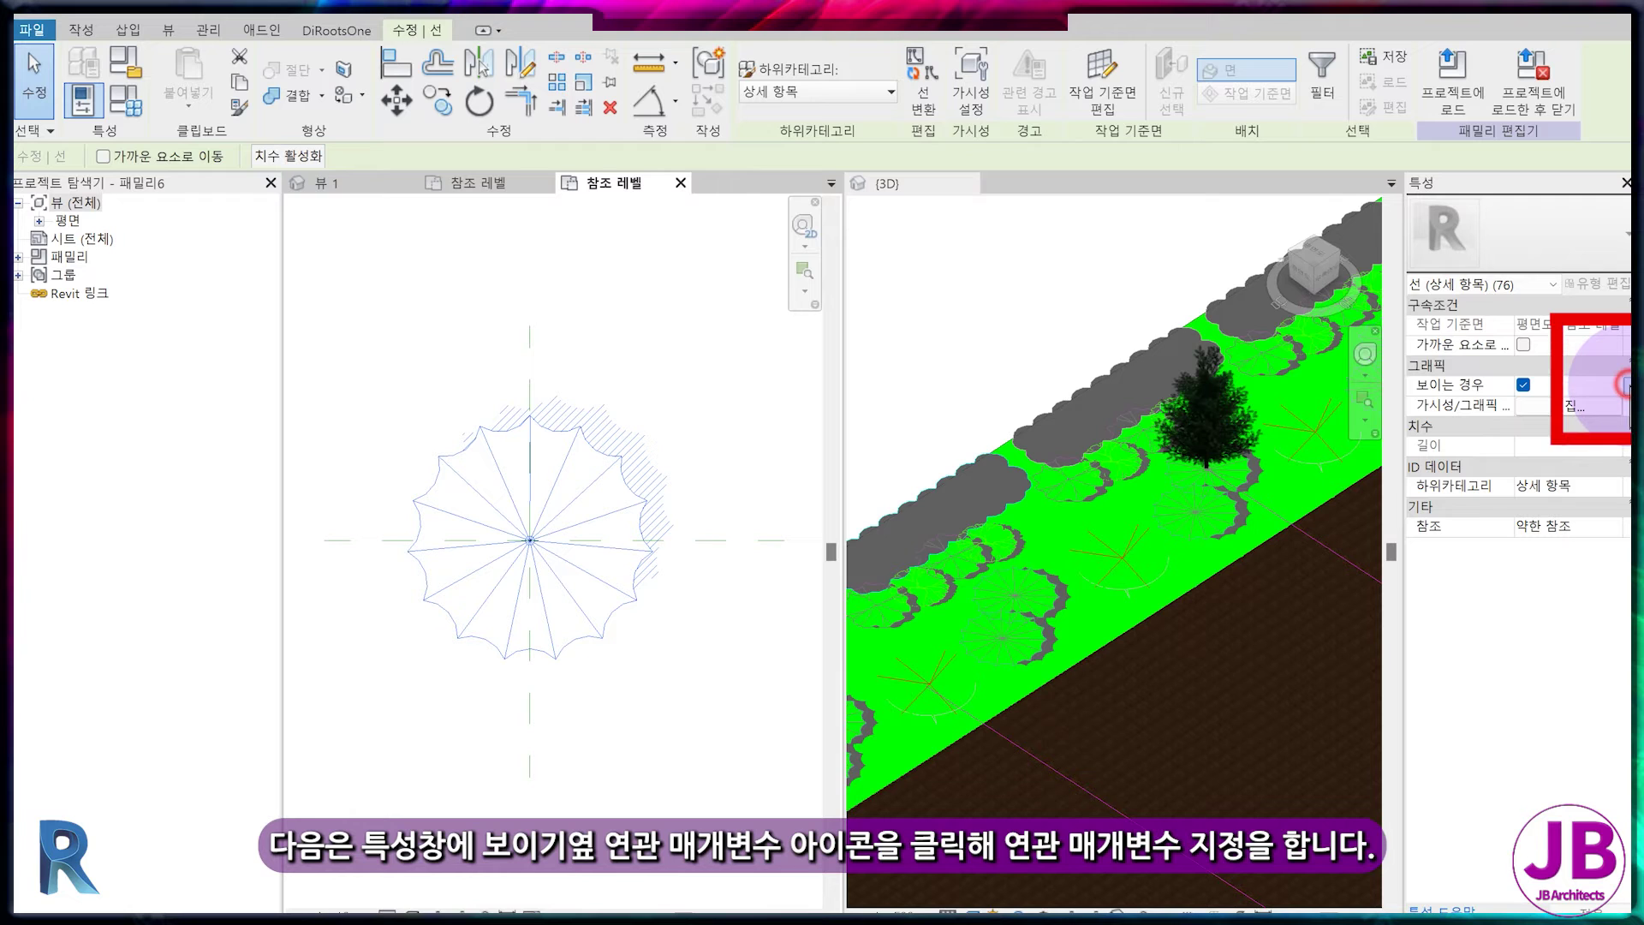
- Associate the visibility of the selected lines with a new family type parameter named 스트로브잣나무
left_click(1625, 385)
left_click(1105, 640)
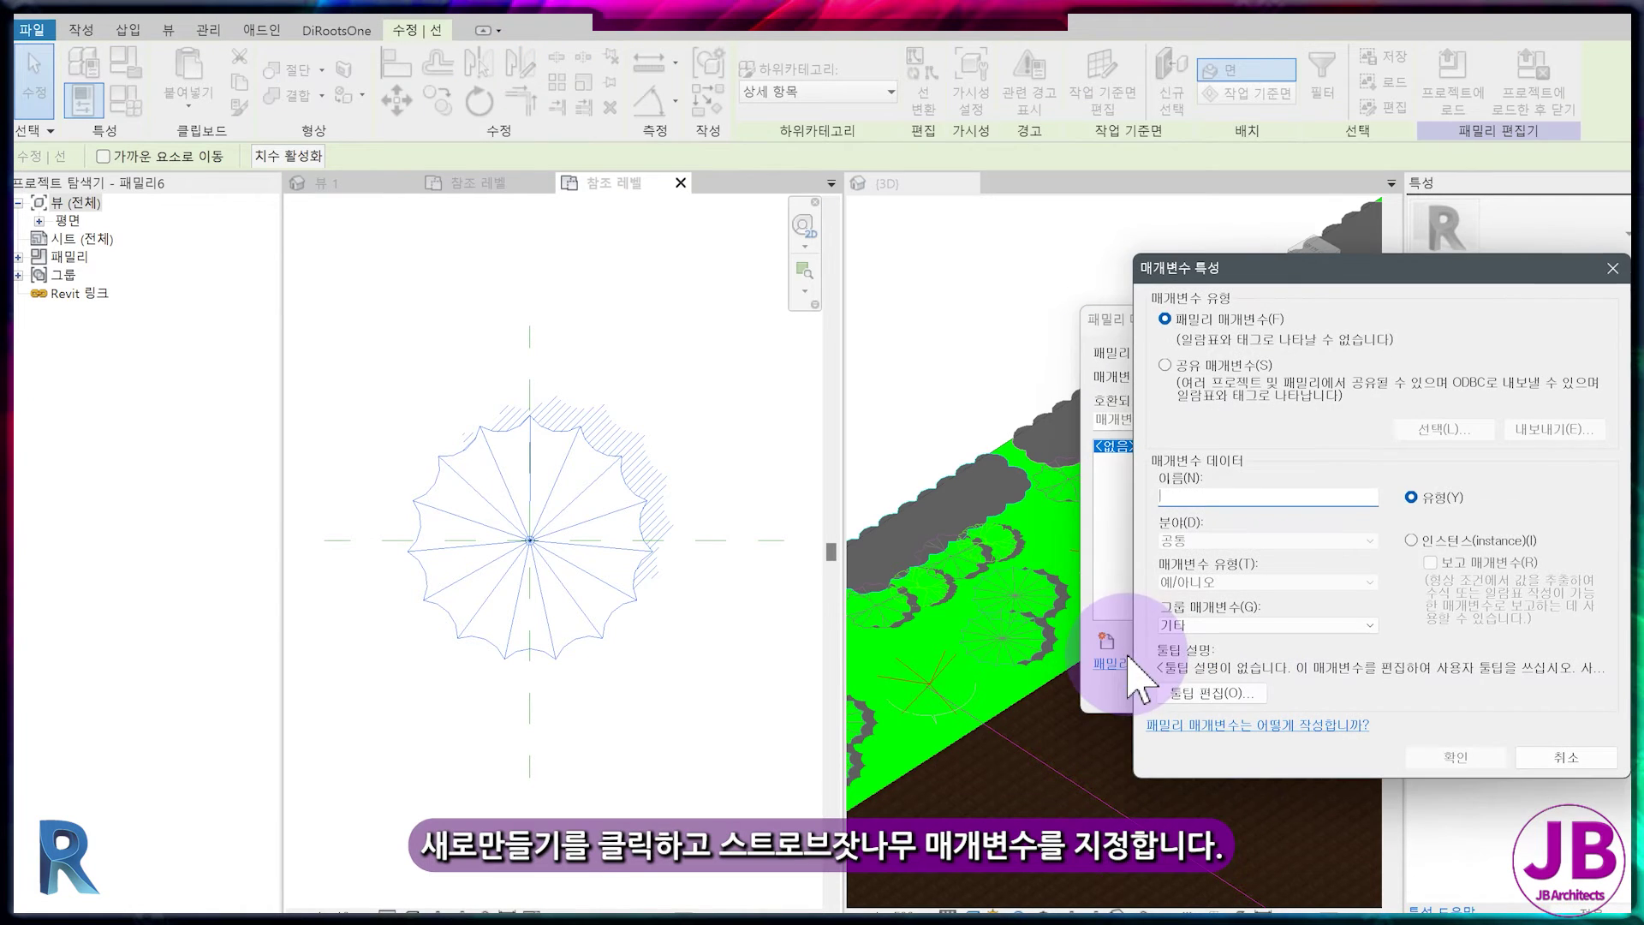
type("스트로브잣나무")
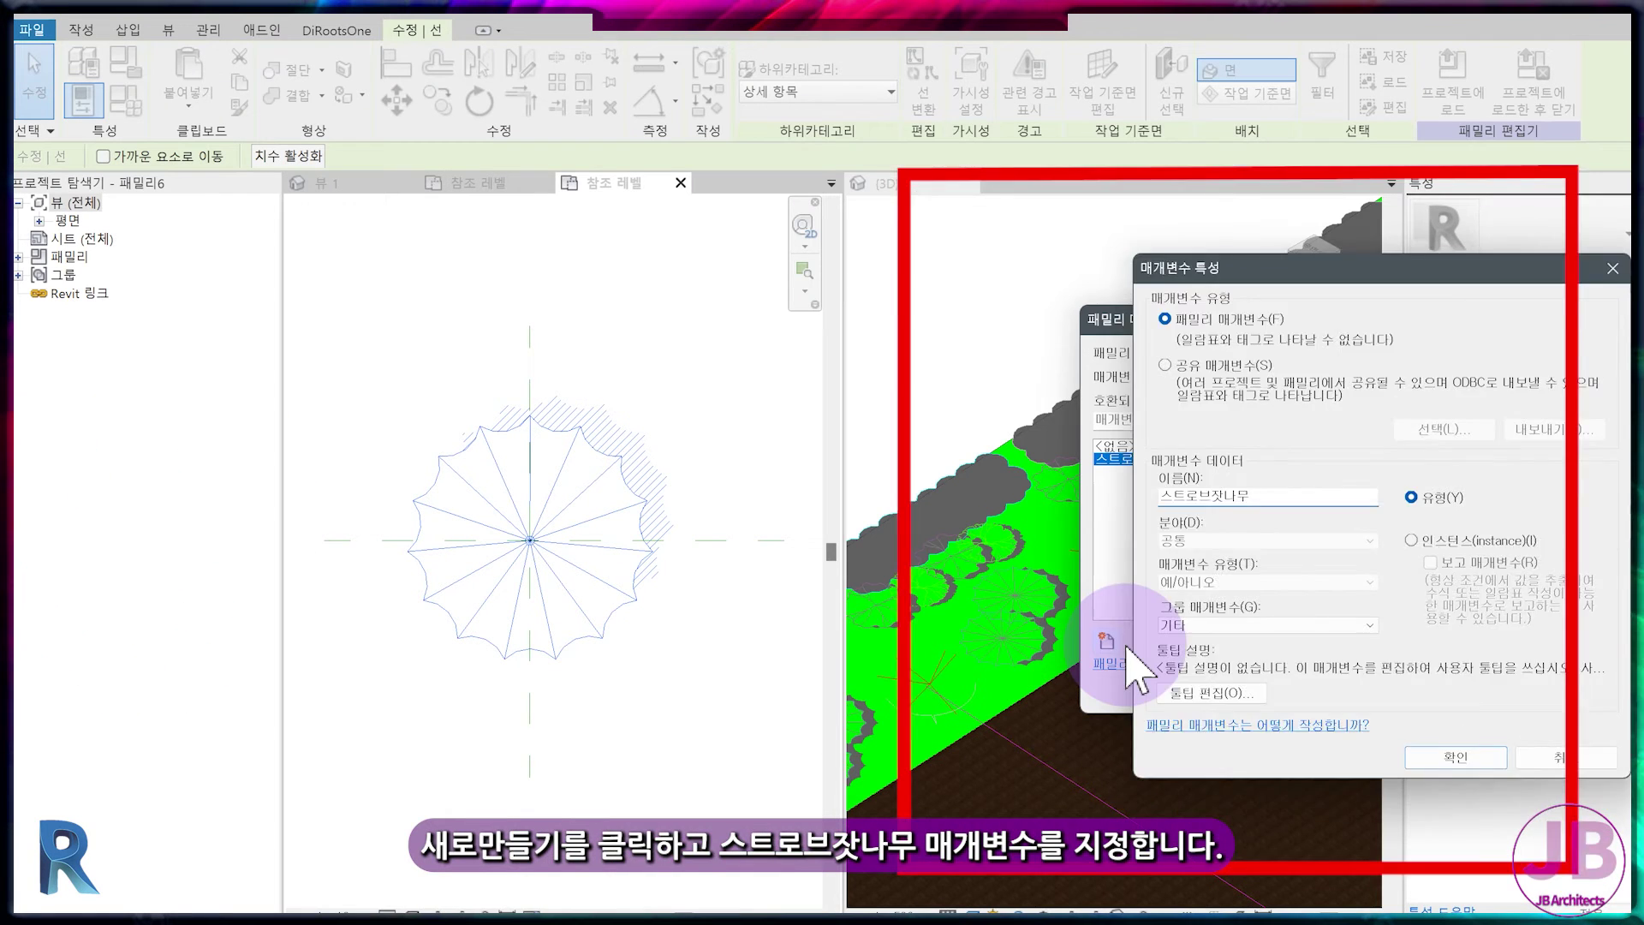
key("Return")
left_click(1341, 682)
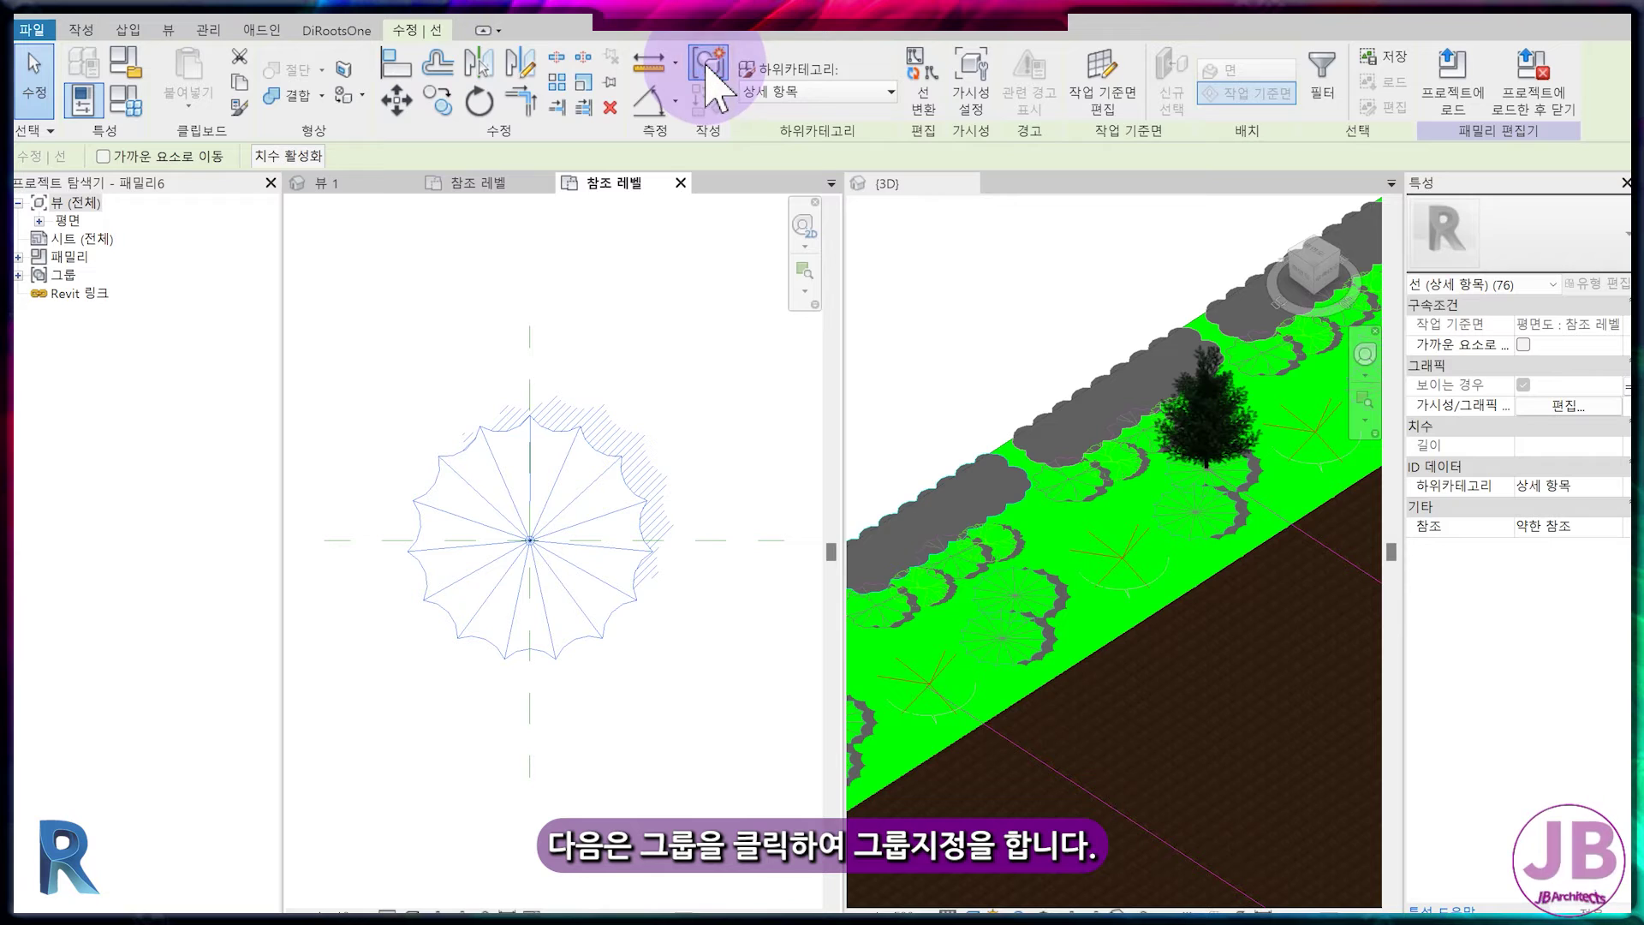
- Group the 스트로브잣나무 symbol lines and move the group up and to the right, clear of the reference plane intersection
left_click(707, 67)
left_click(751, 526)
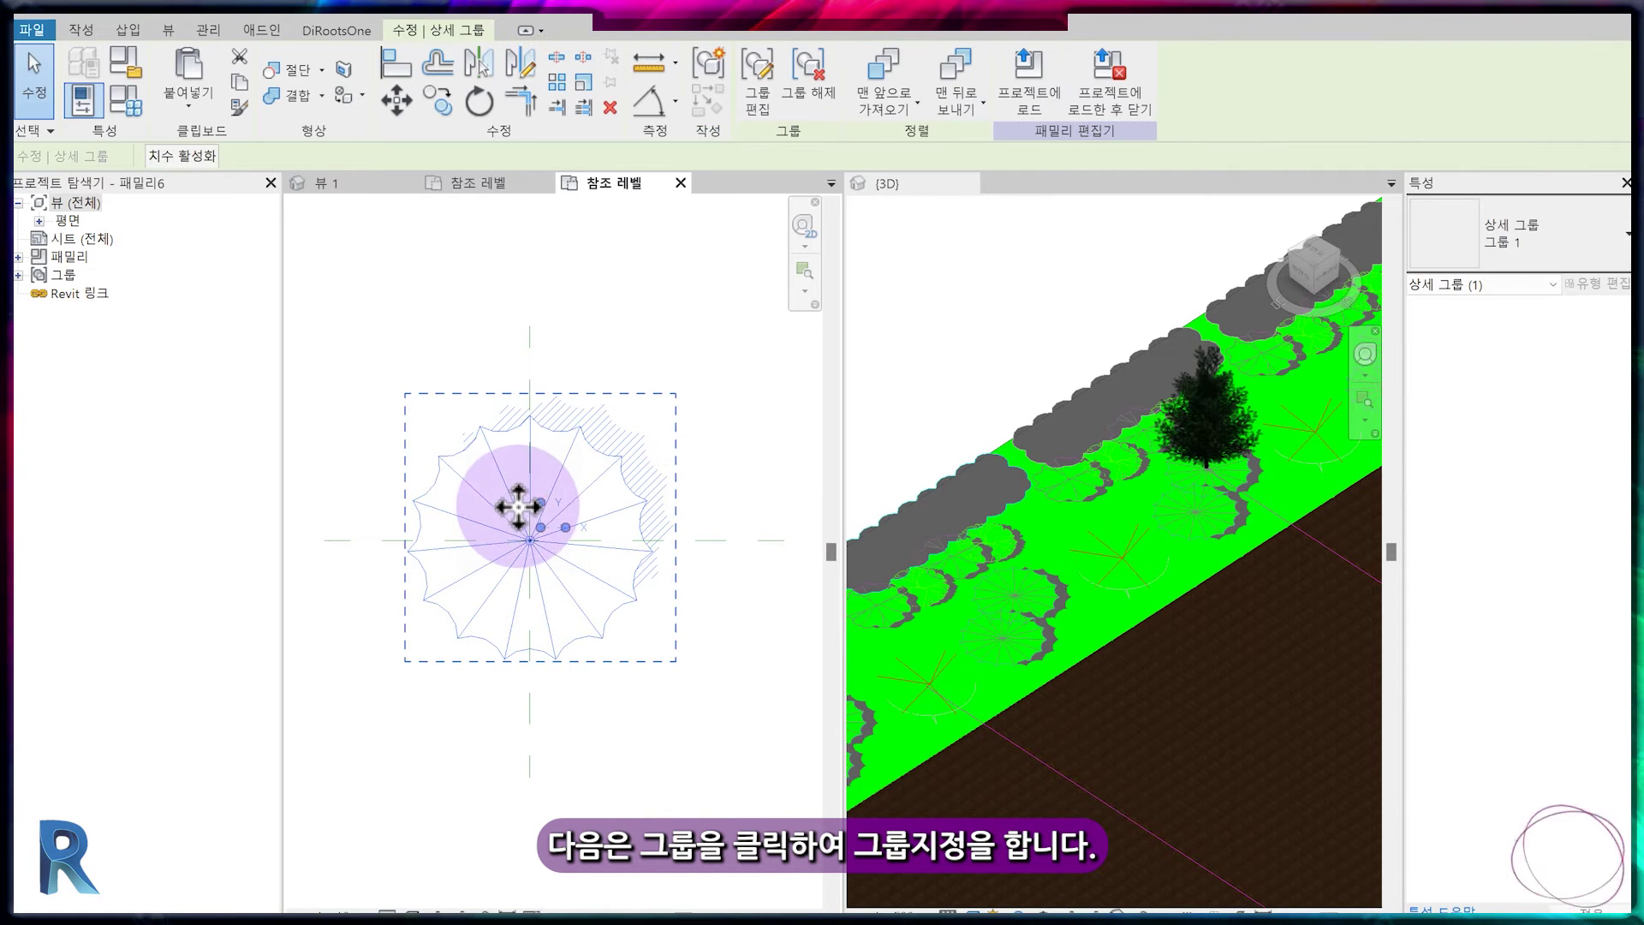
left_click_drag(517, 518, 511, 535)
left_click(661, 371)
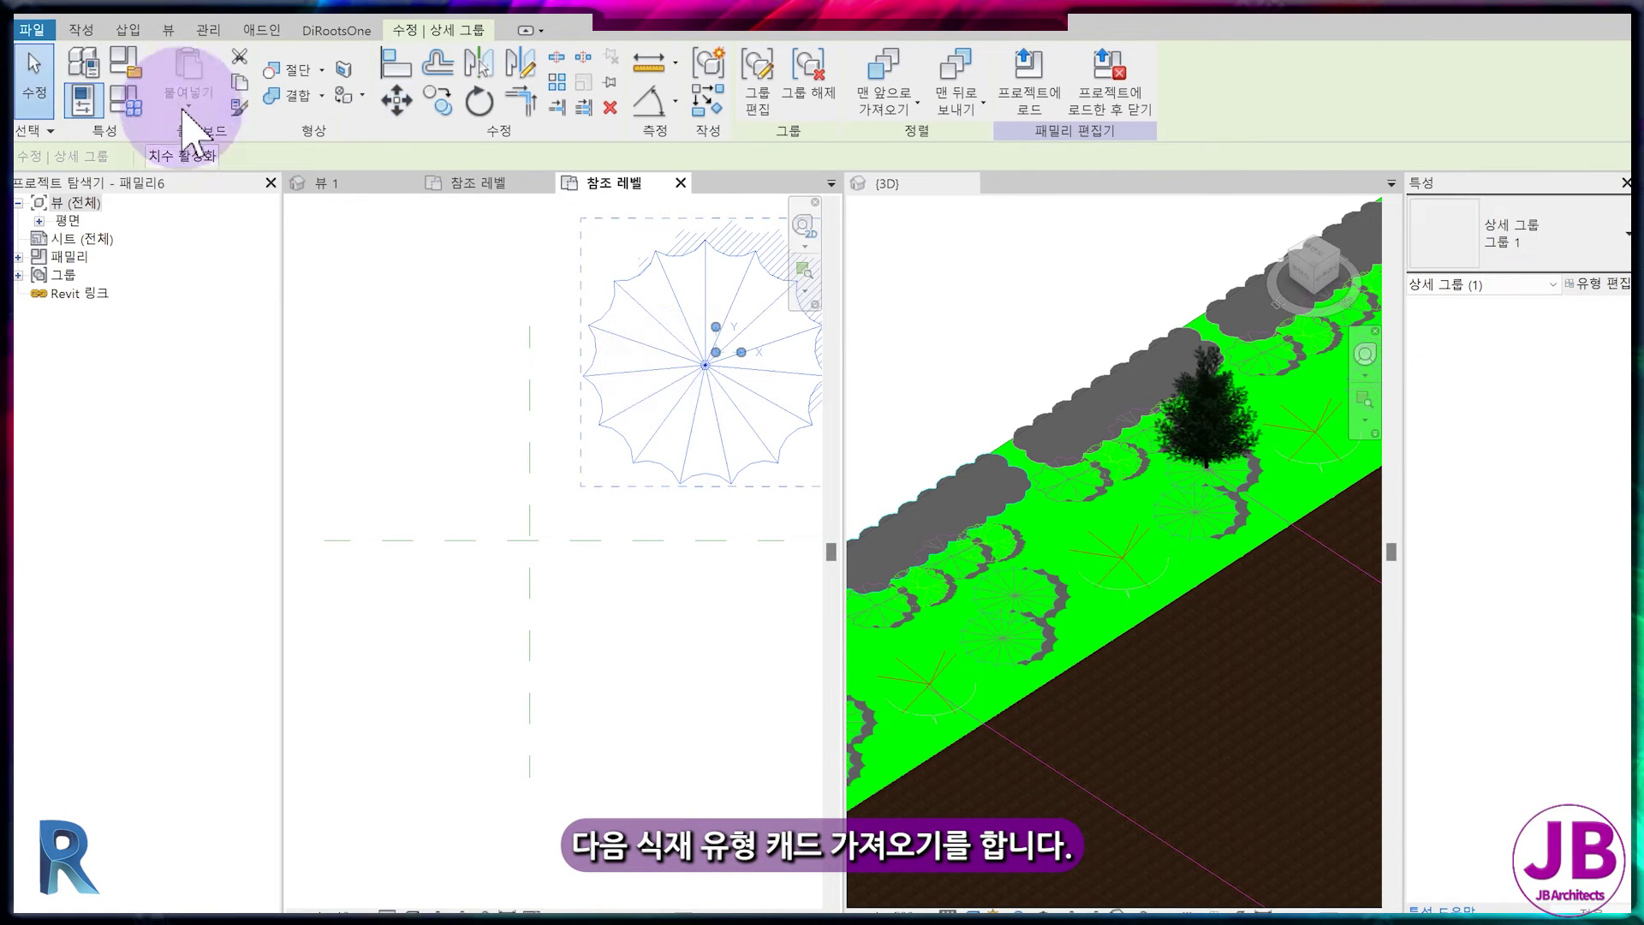
- Import 후박나무-H3.0xR8.dwg into the detail item family and fully explode it
left_click(129, 30)
left_click(446, 82)
left_click(600, 414)
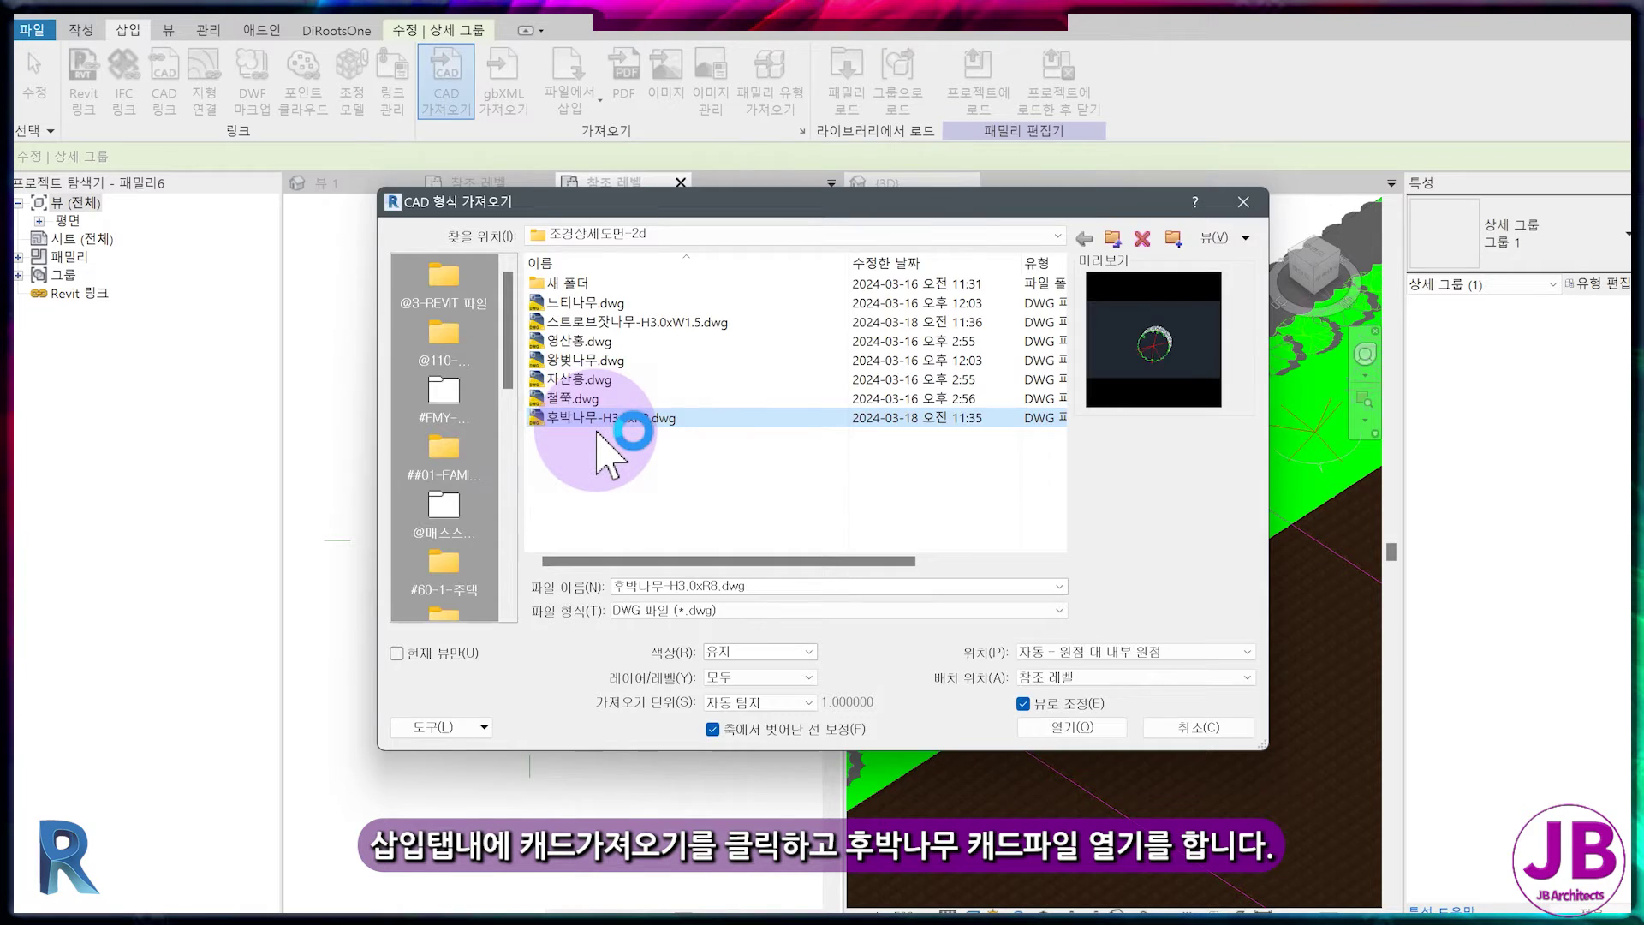
double_click(453, 400)
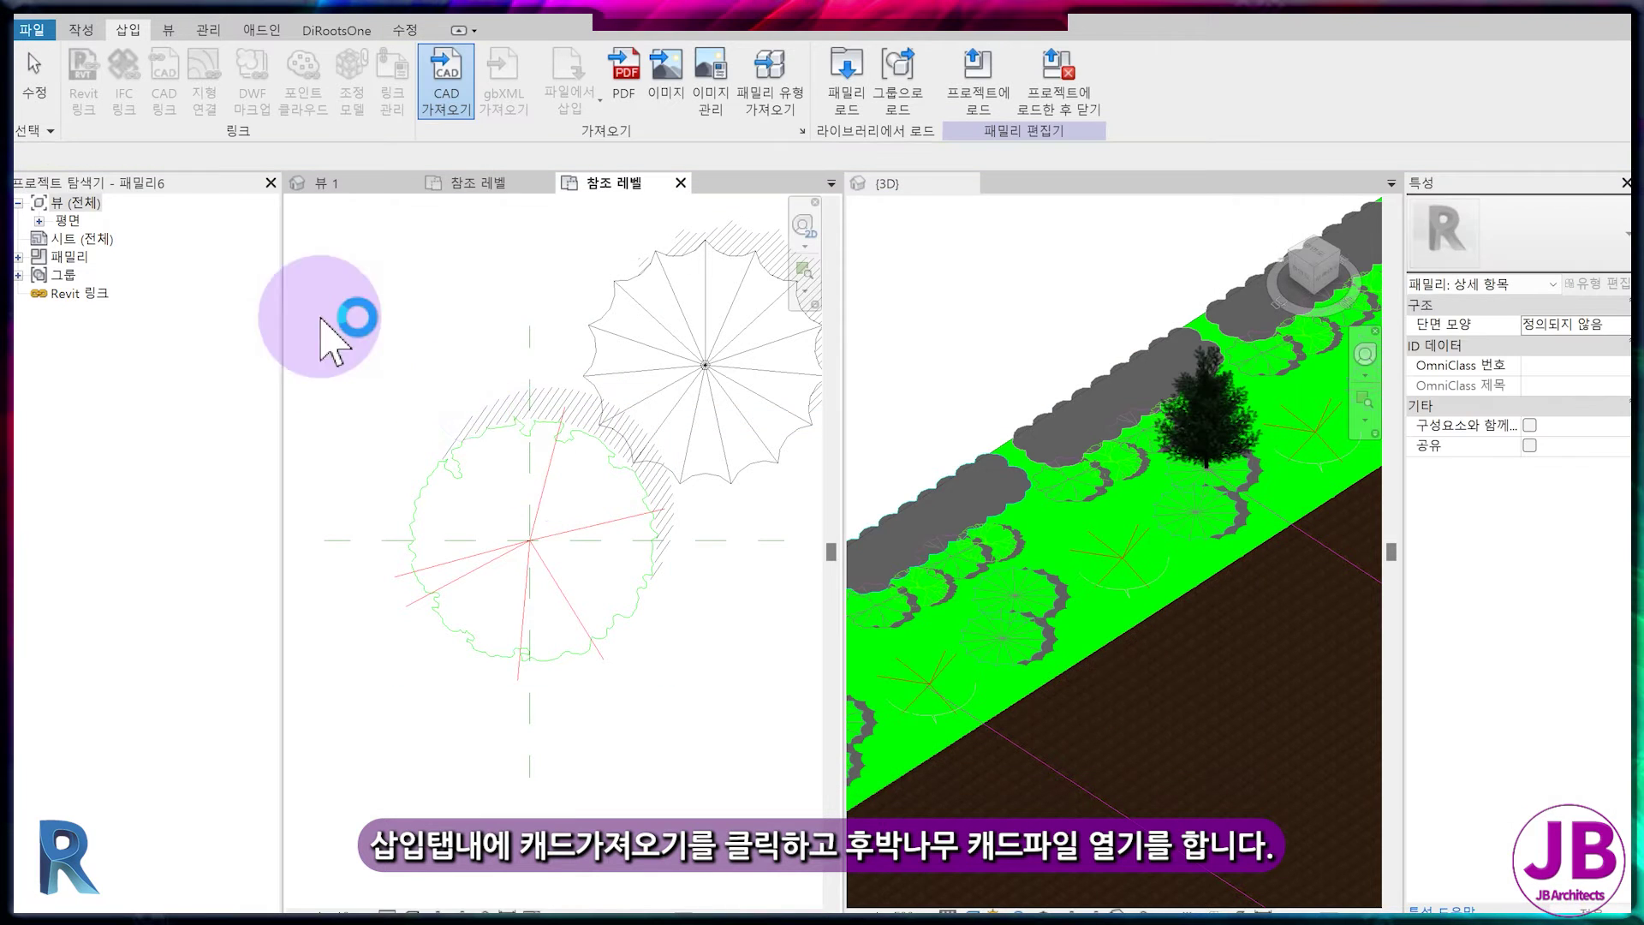
left_click(807, 107)
left_click(837, 191)
- Assign all exploded 후박나무 symbol lines to the 상세 항목 subcategory
left_click_drag(365, 318, 728, 698)
left_click(809, 91)
left_click(803, 115)
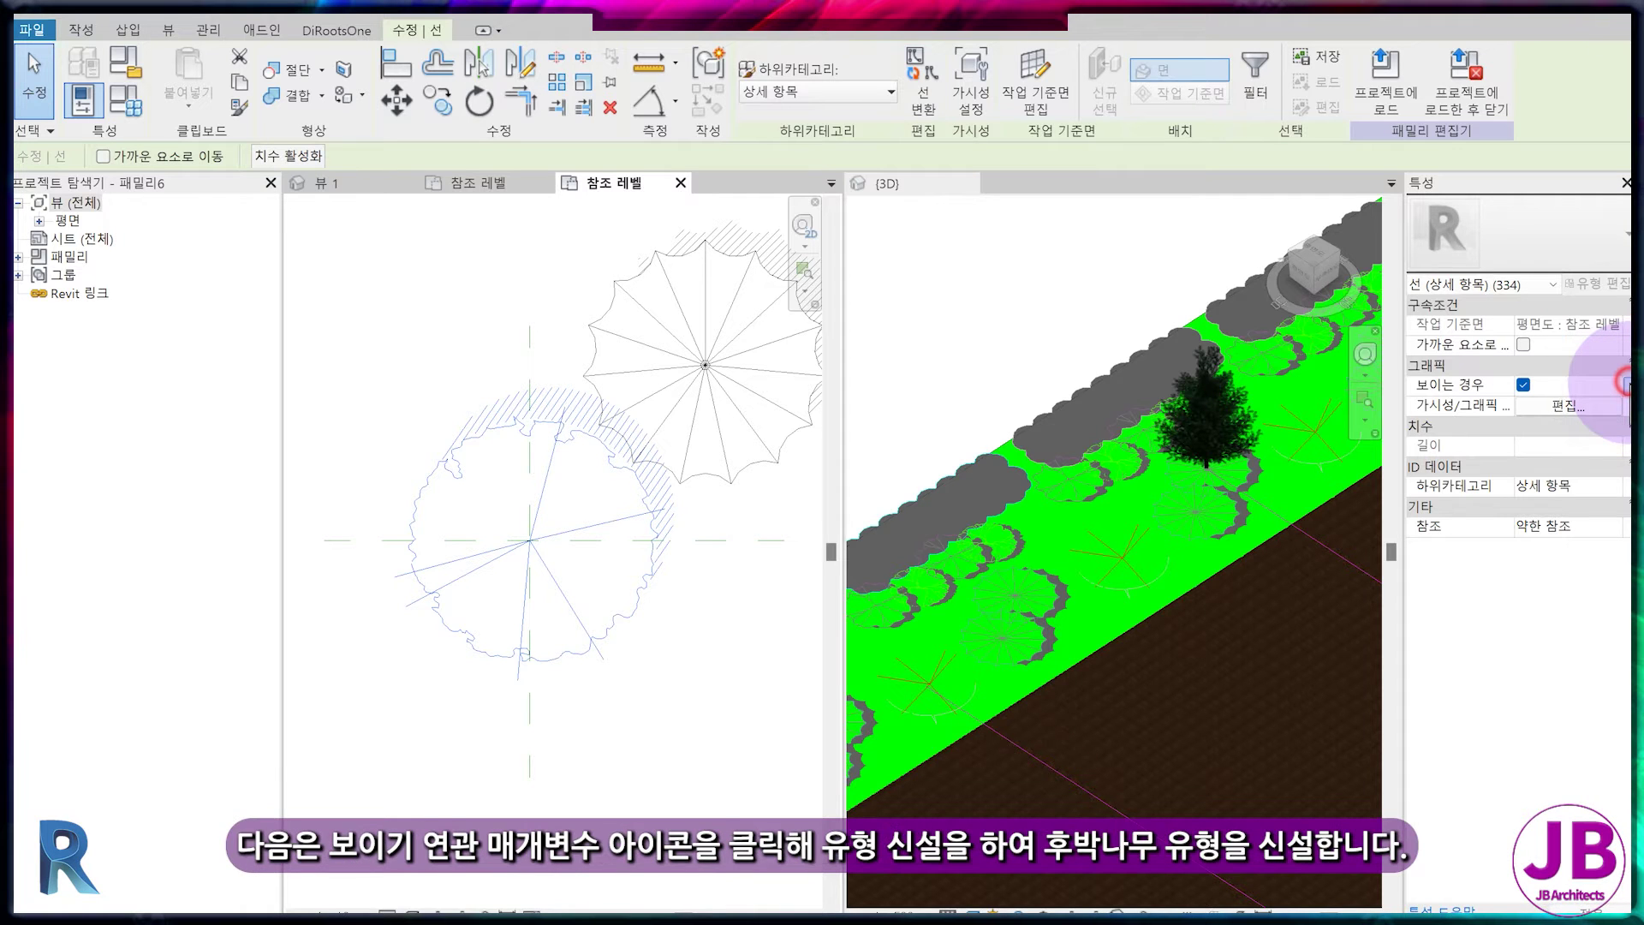
- Associate the visibility of the 후박나무 symbol lines with a new family type parameter named 후박나무
left_click(1624, 384)
left_click(1108, 641)
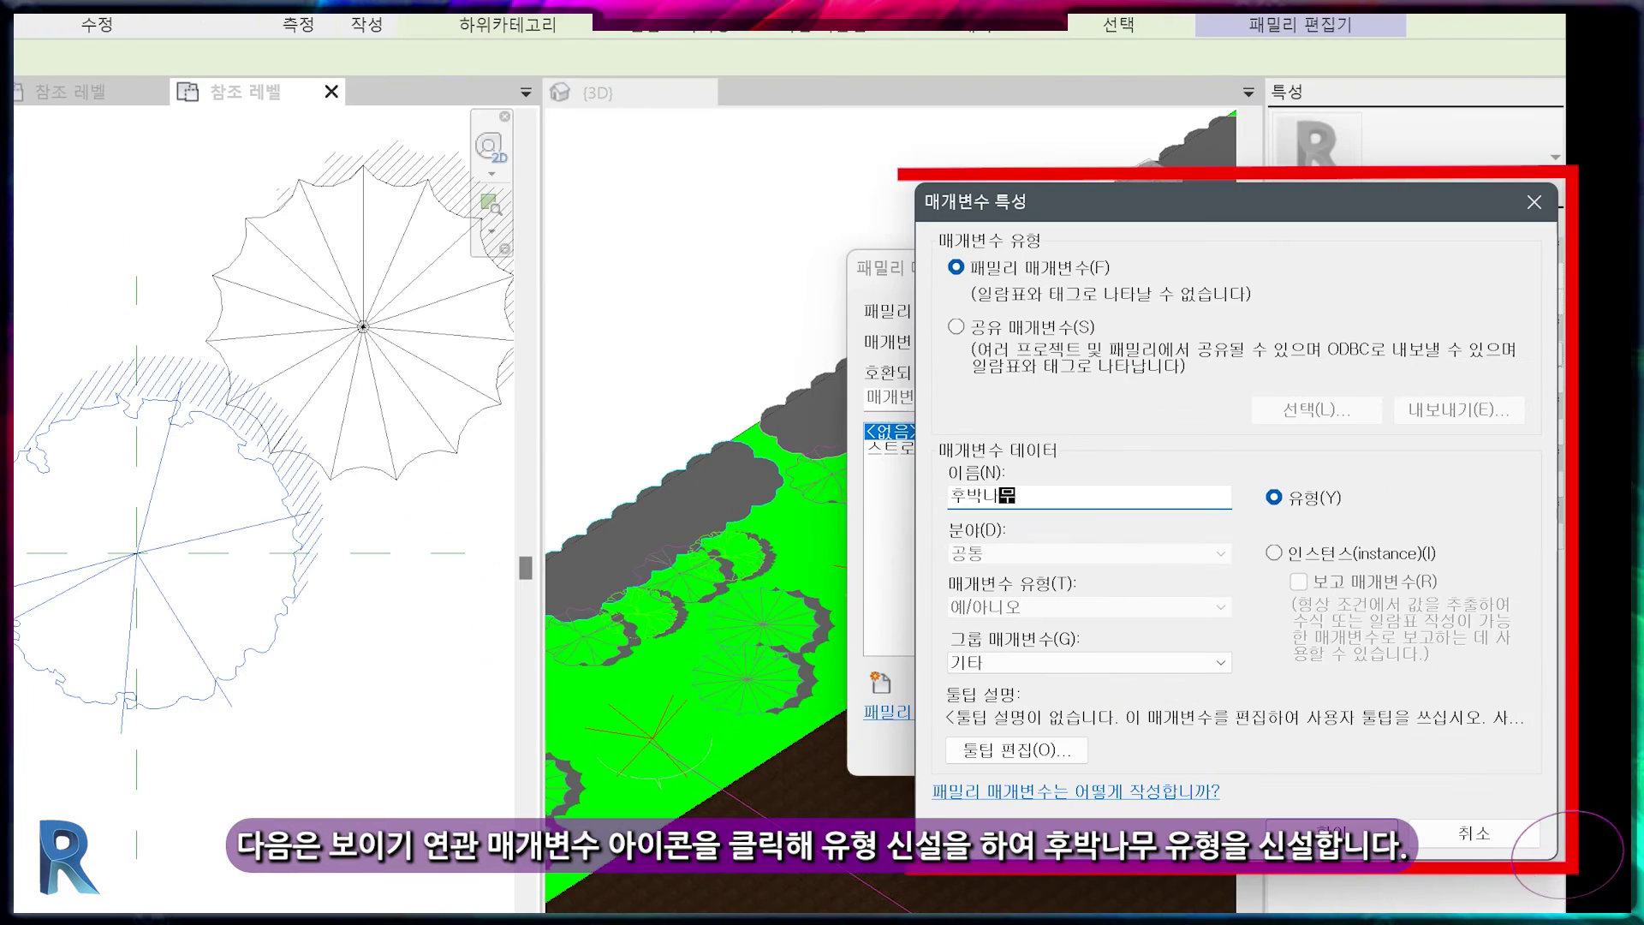
key("Return")
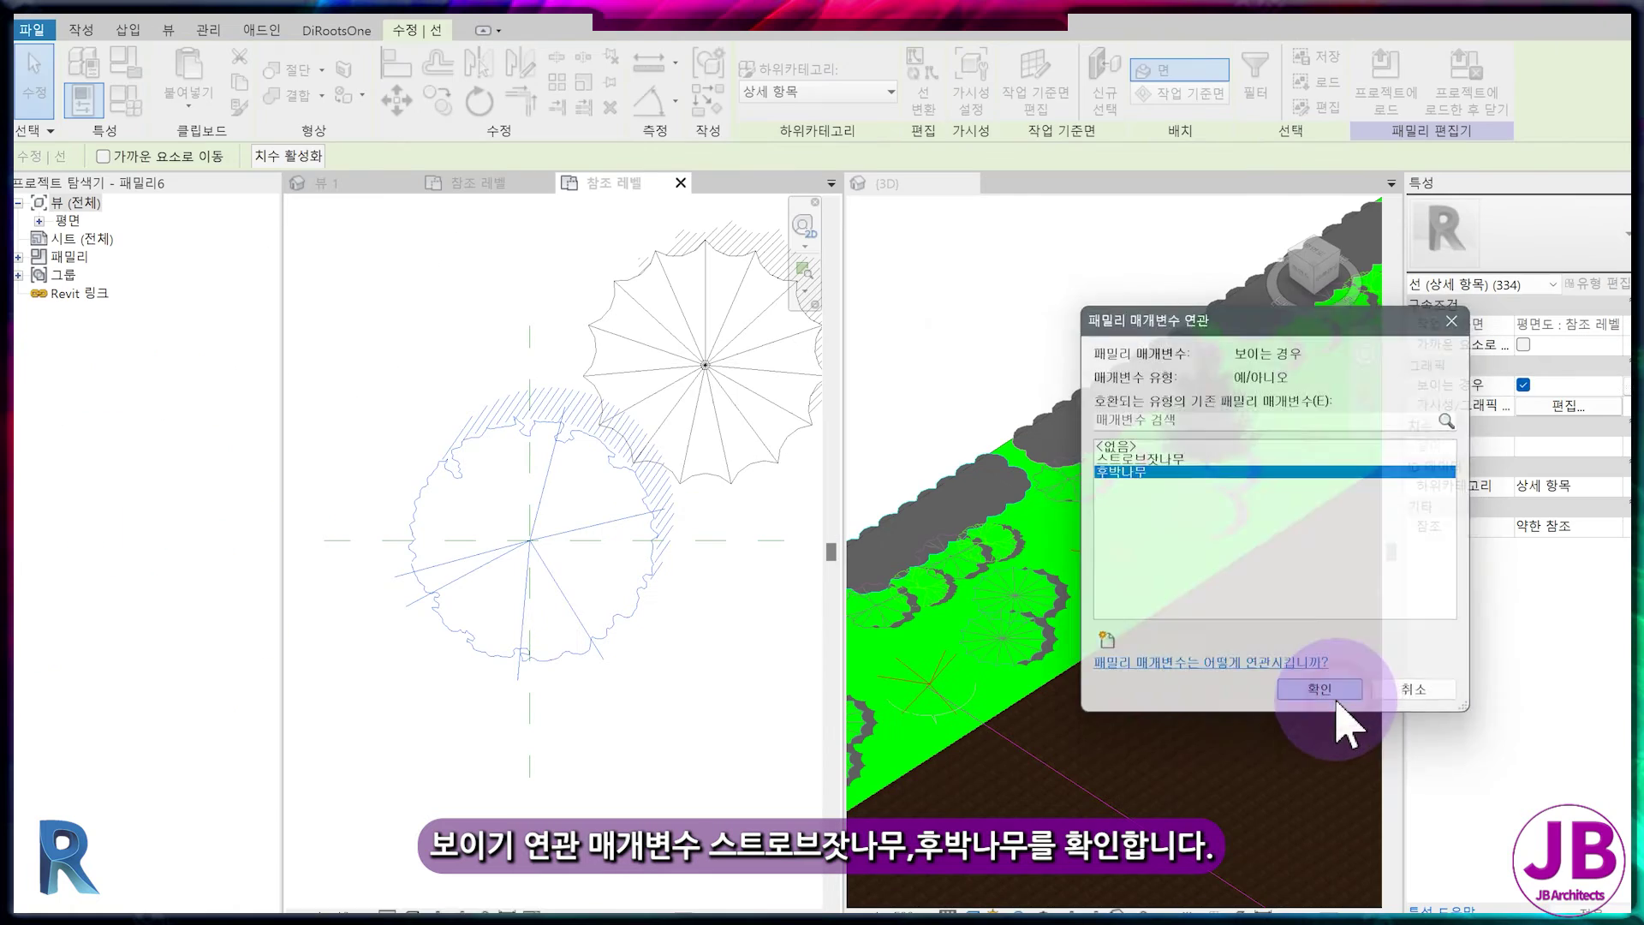
left_click(1182, 755)
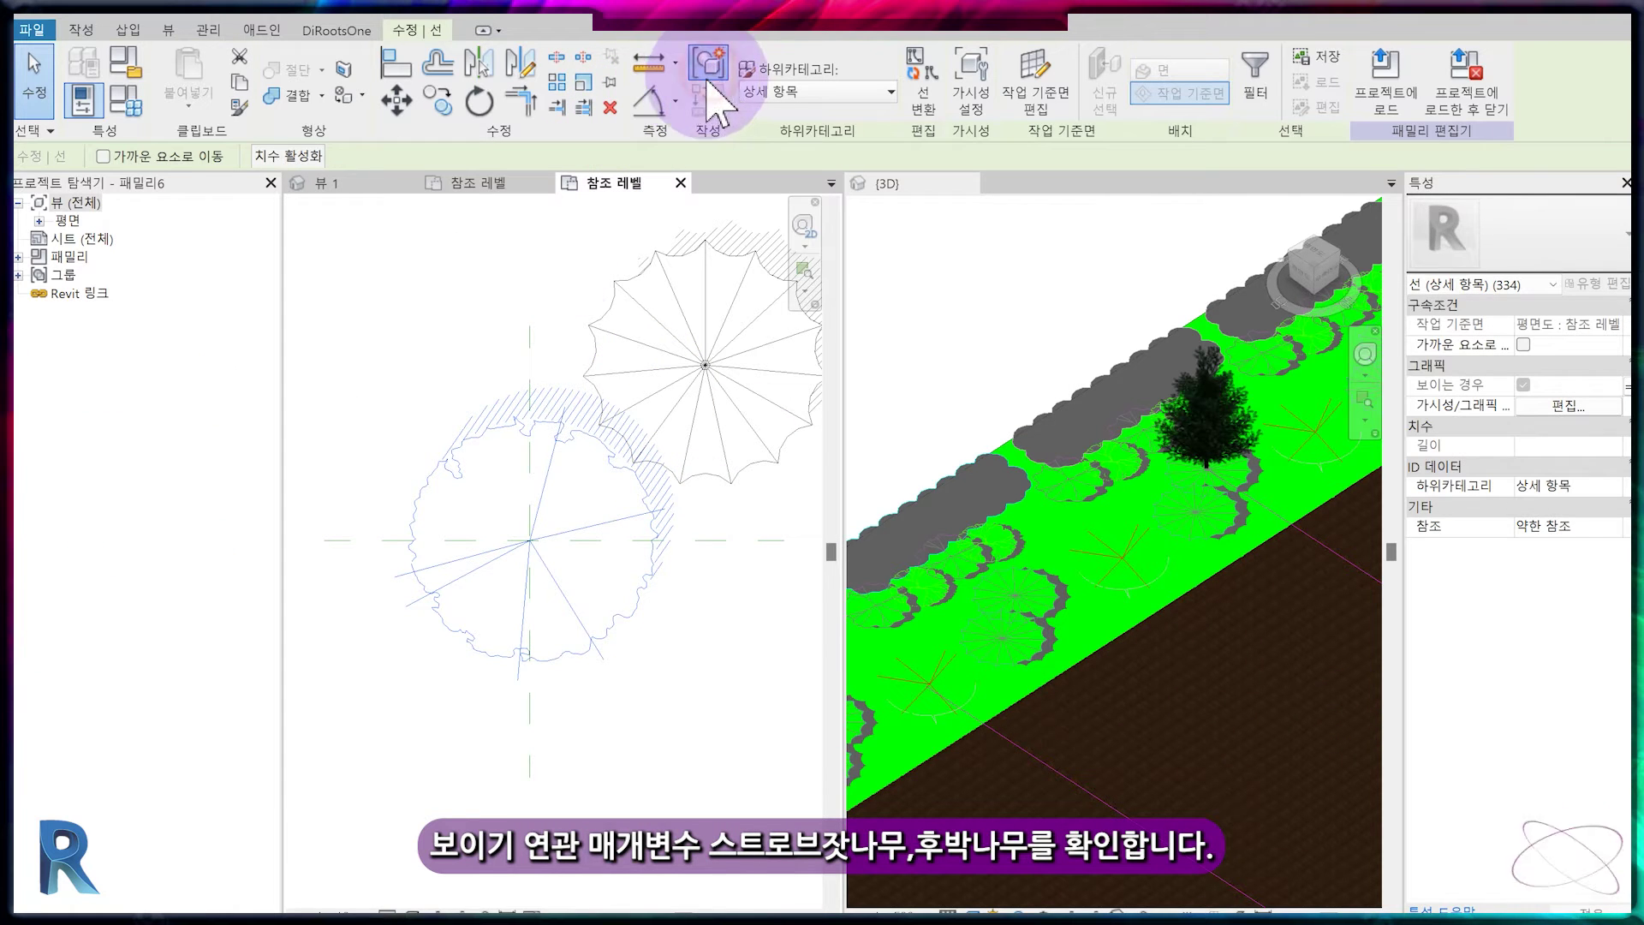
- Group the 후박나무 symbol lines and move the 스트로브잣나무 group's centre back onto the reference plane intersection
key("g")
key("p")
key("Return")
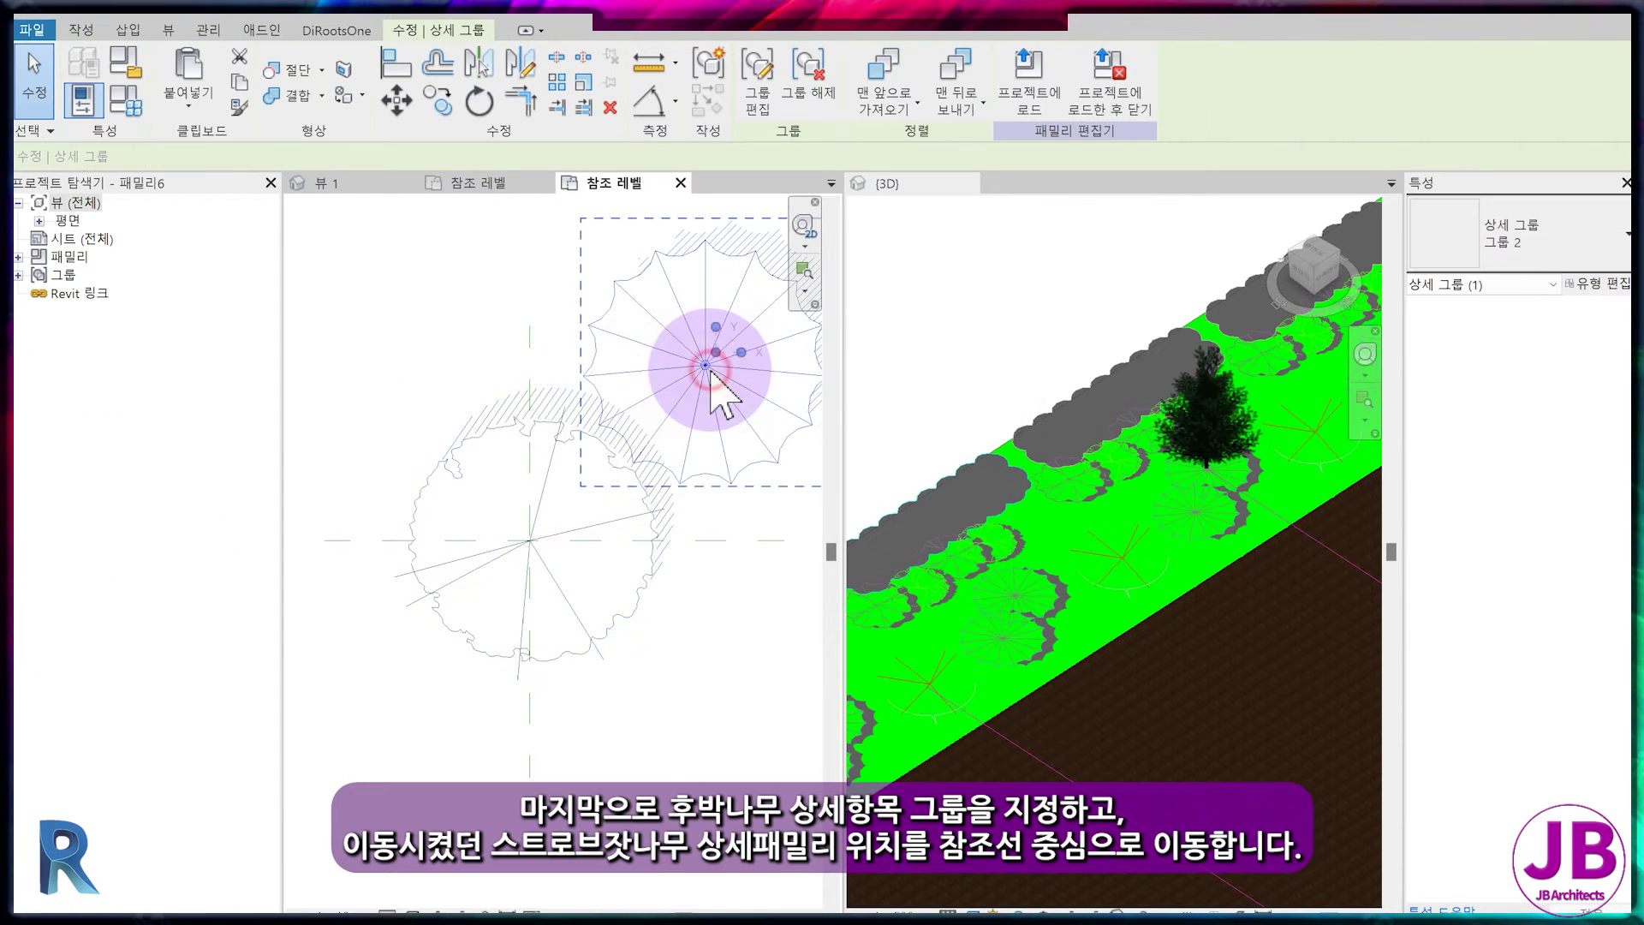
left_click_drag(706, 373, 530, 540)
key("Escape")
- Create a family type named 스트로브잣나무 with the 후박나무 visibility parameter switched off
left_click(139, 109)
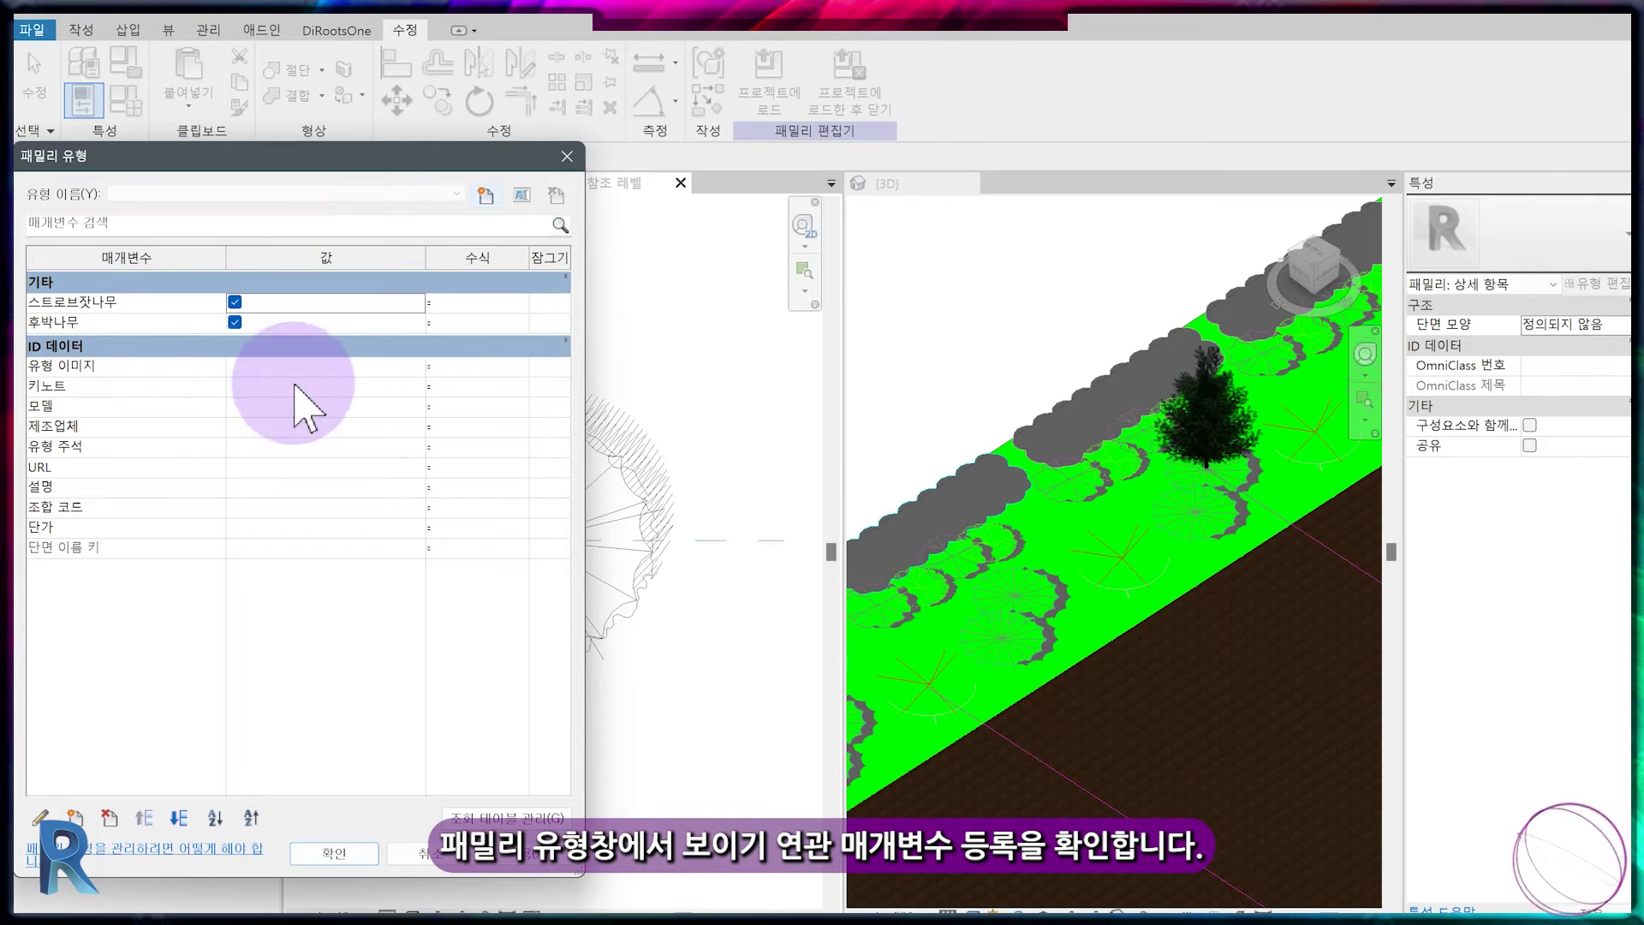
left_click(482, 195)
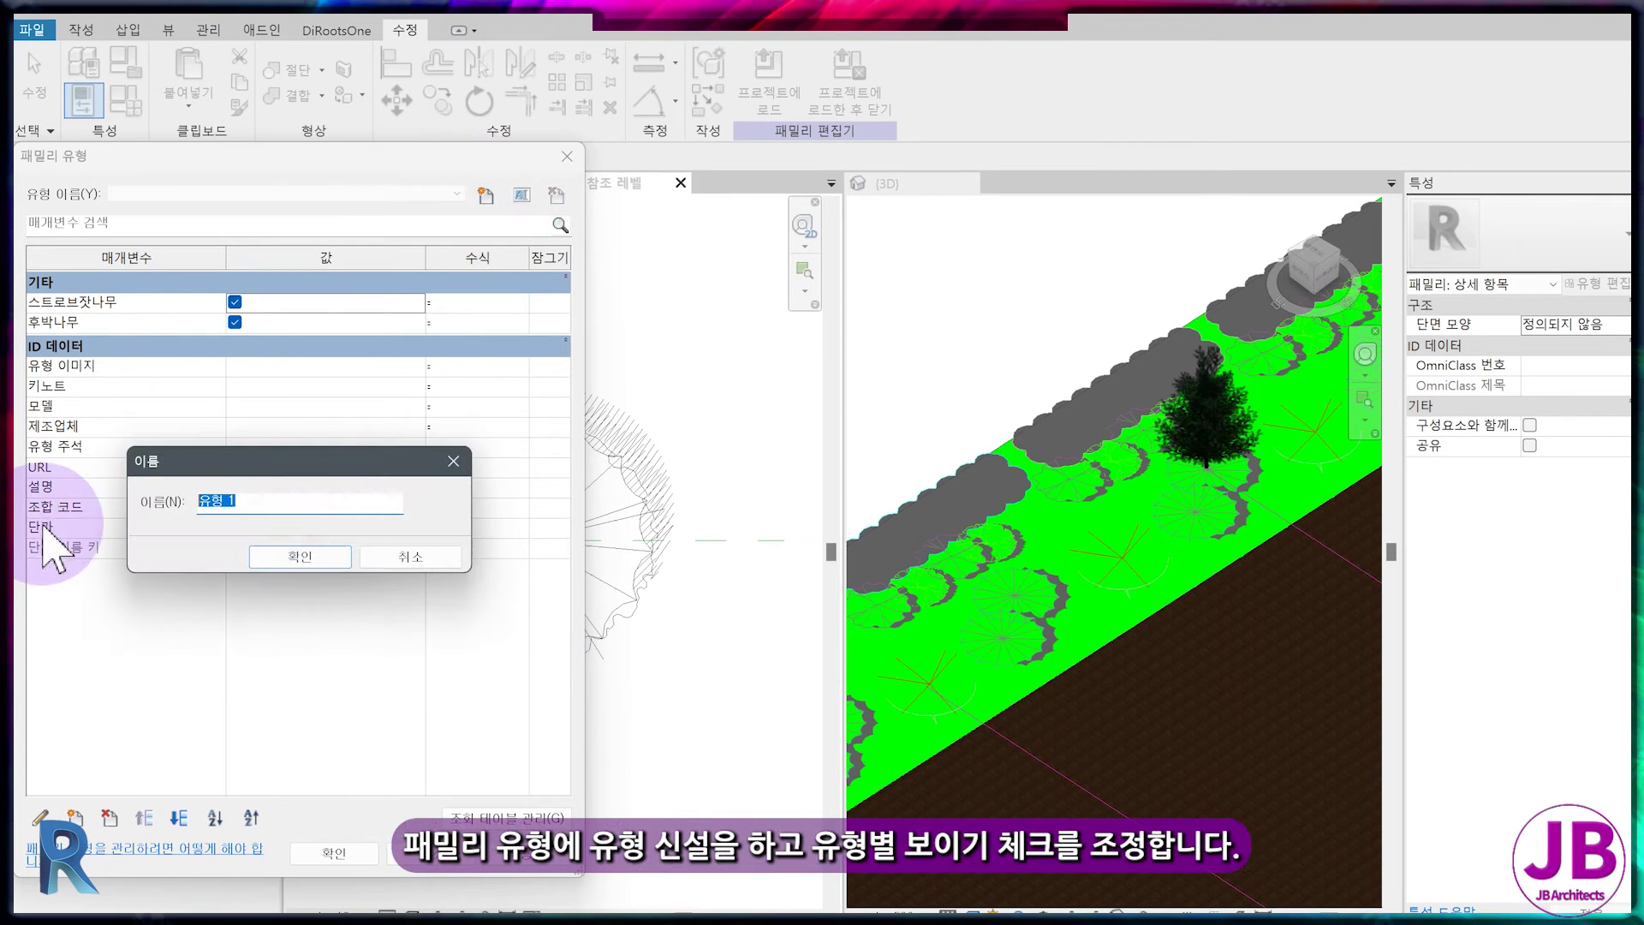
type("ㅅ")
type("트로브잣나")
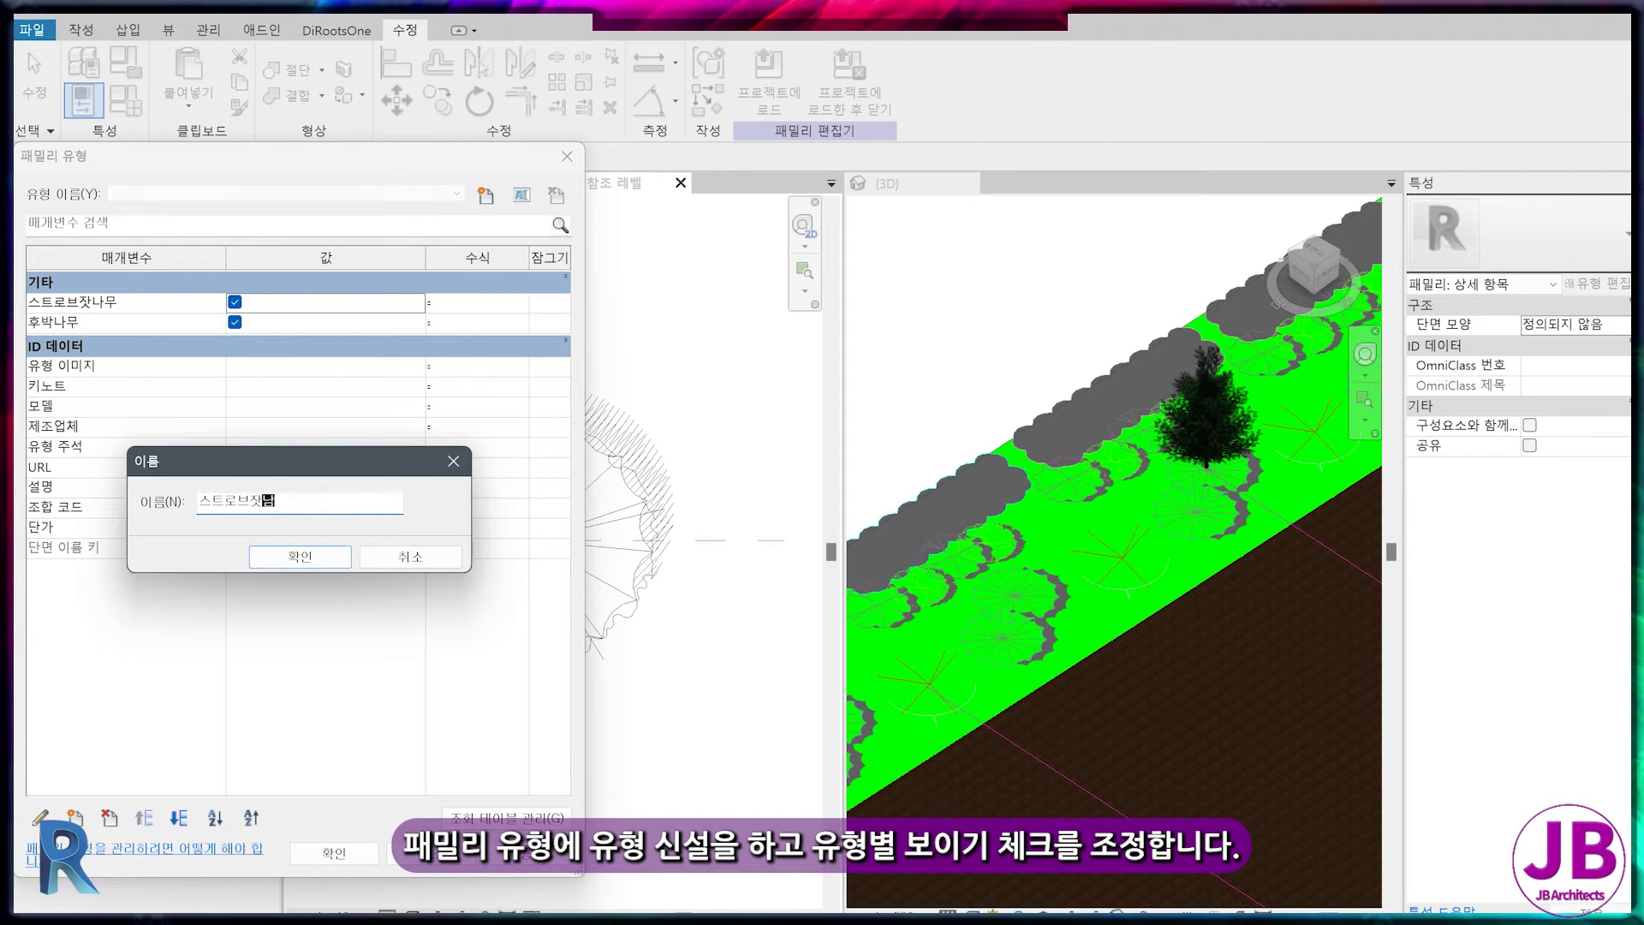
type("무")
key("Return")
left_click(235, 322)
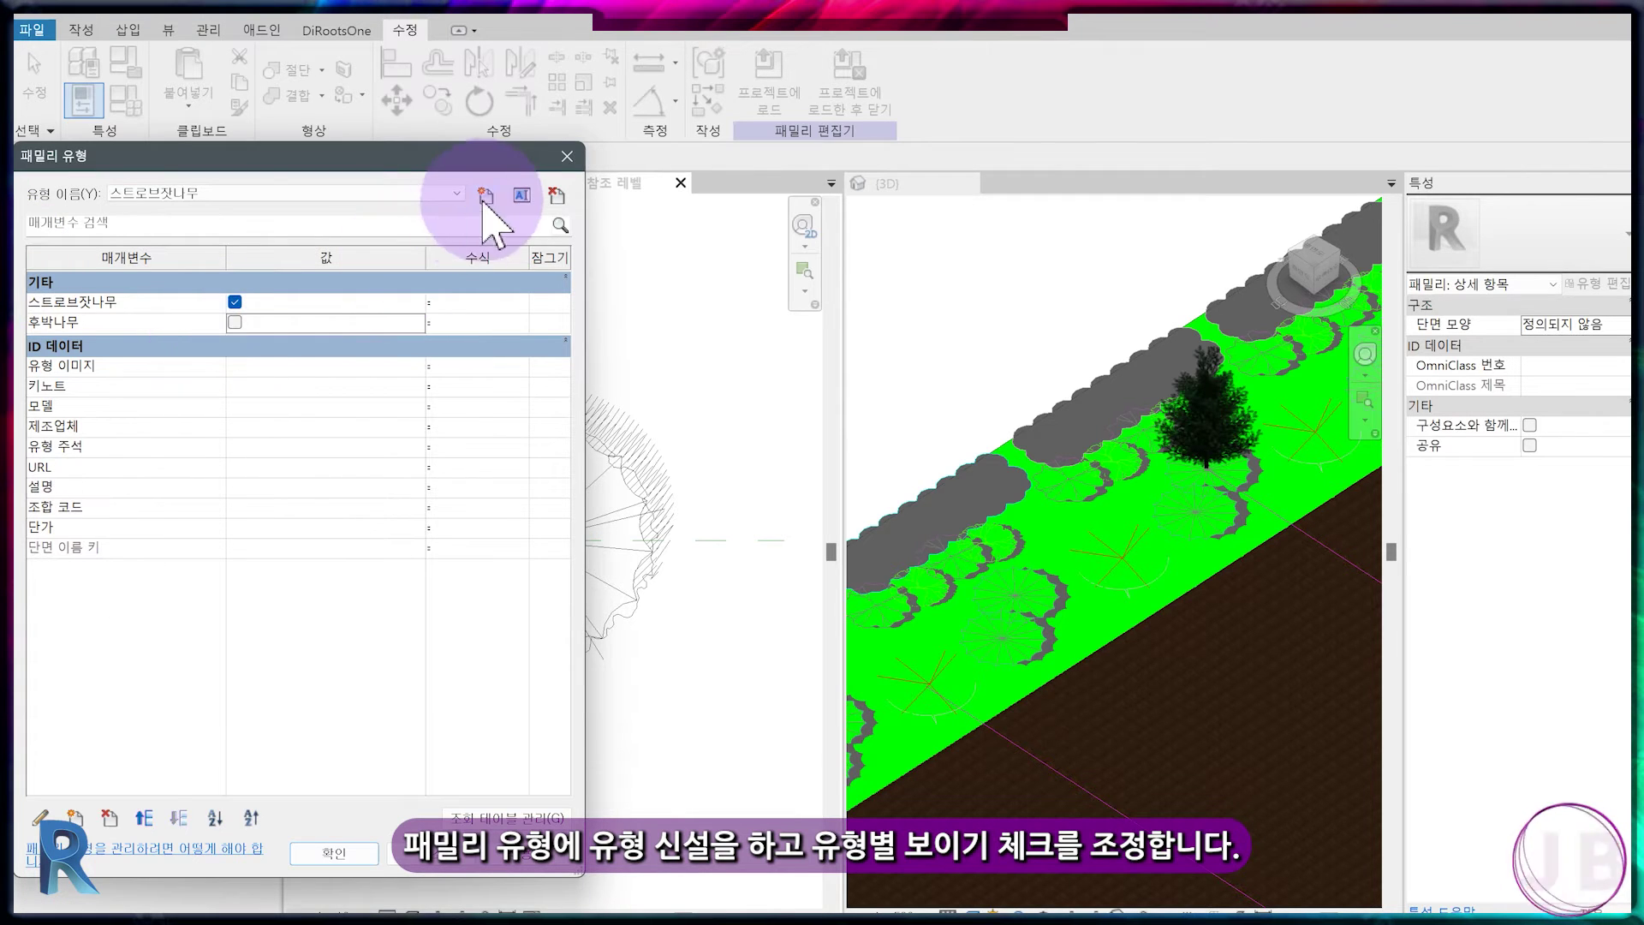
left_click(233, 323)
- Create a family type named 후박나무 with the 스트로브잣나무 visibility parameter off and 후박나무 on
left_click(485, 195)
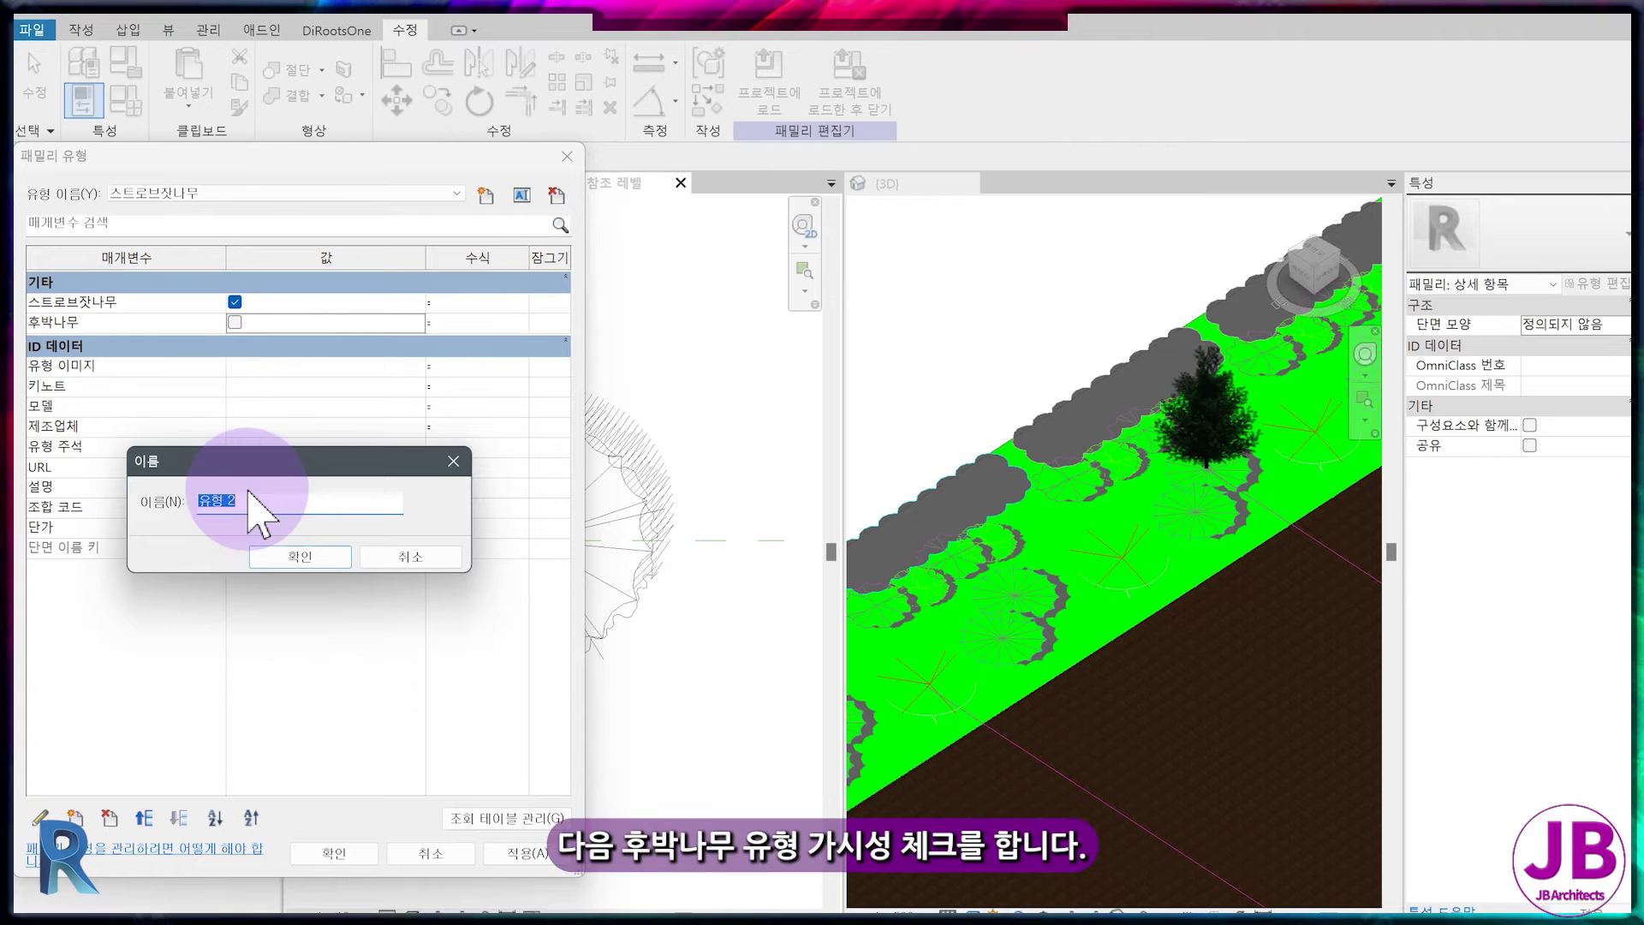
type("후박나")
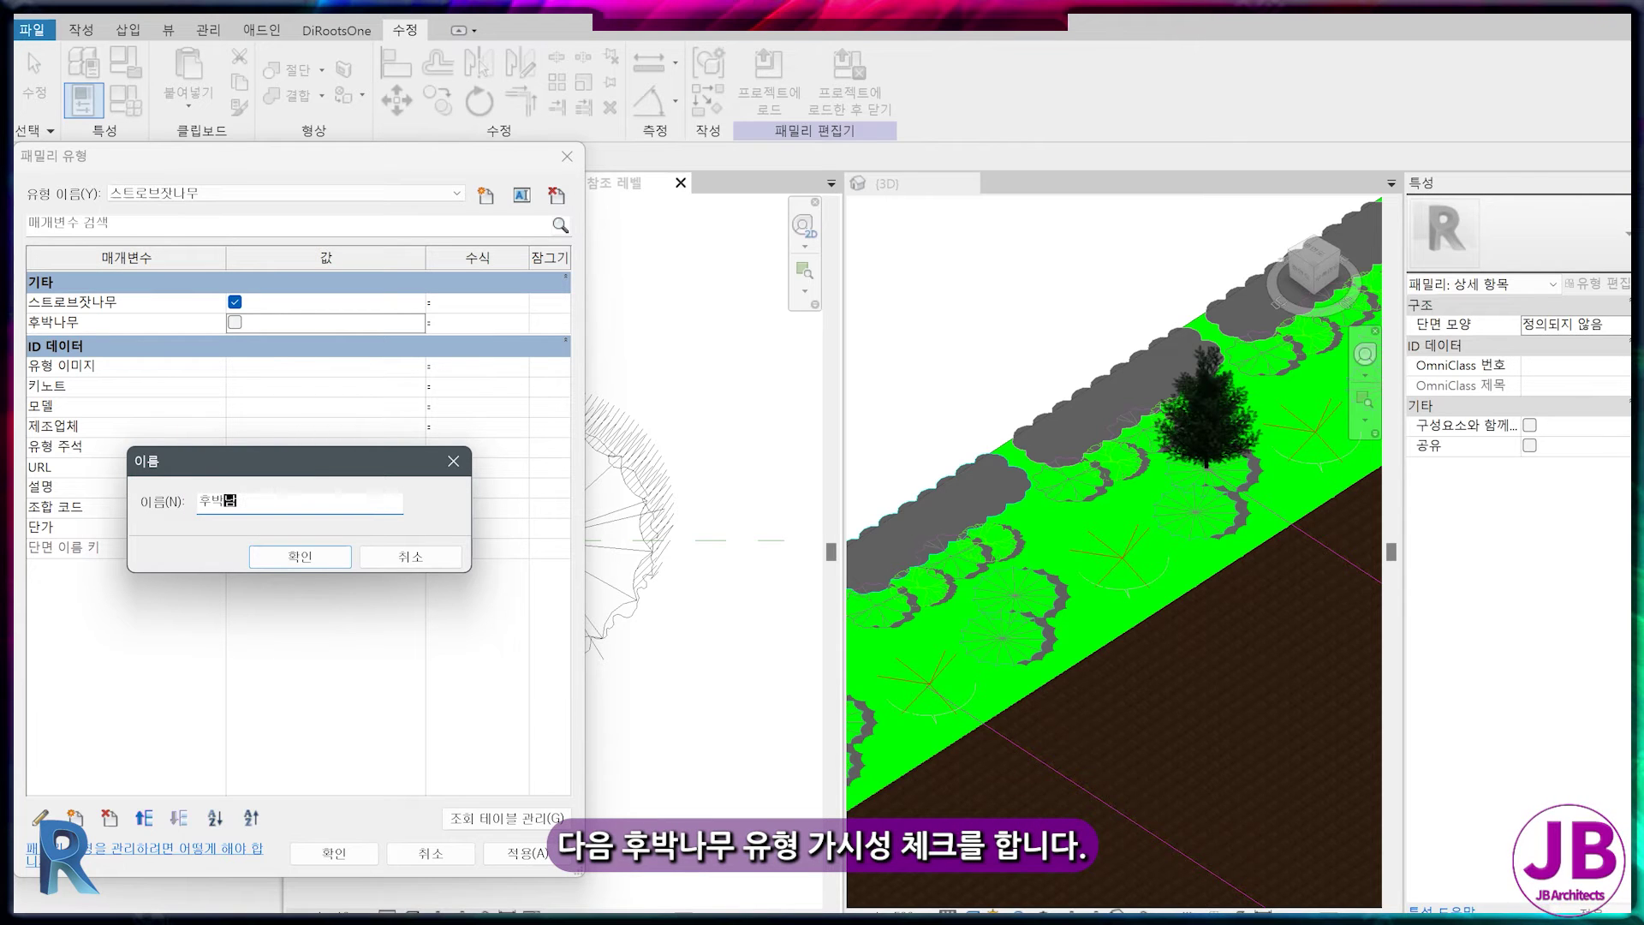
type("무")
key("Return")
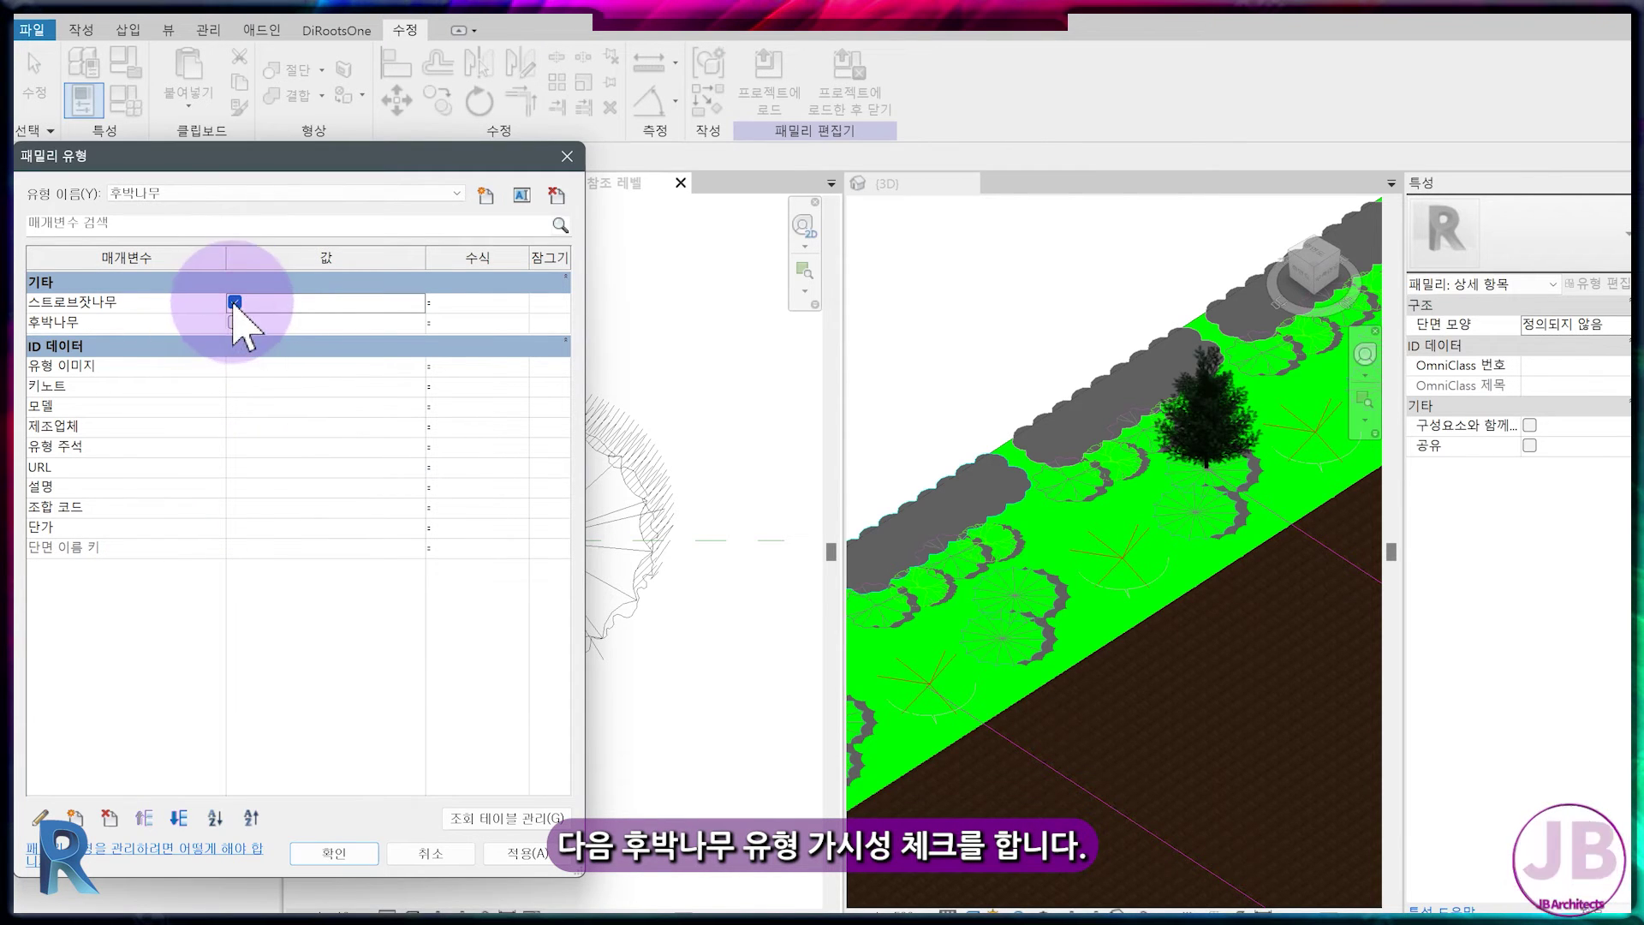
left_click(528, 853)
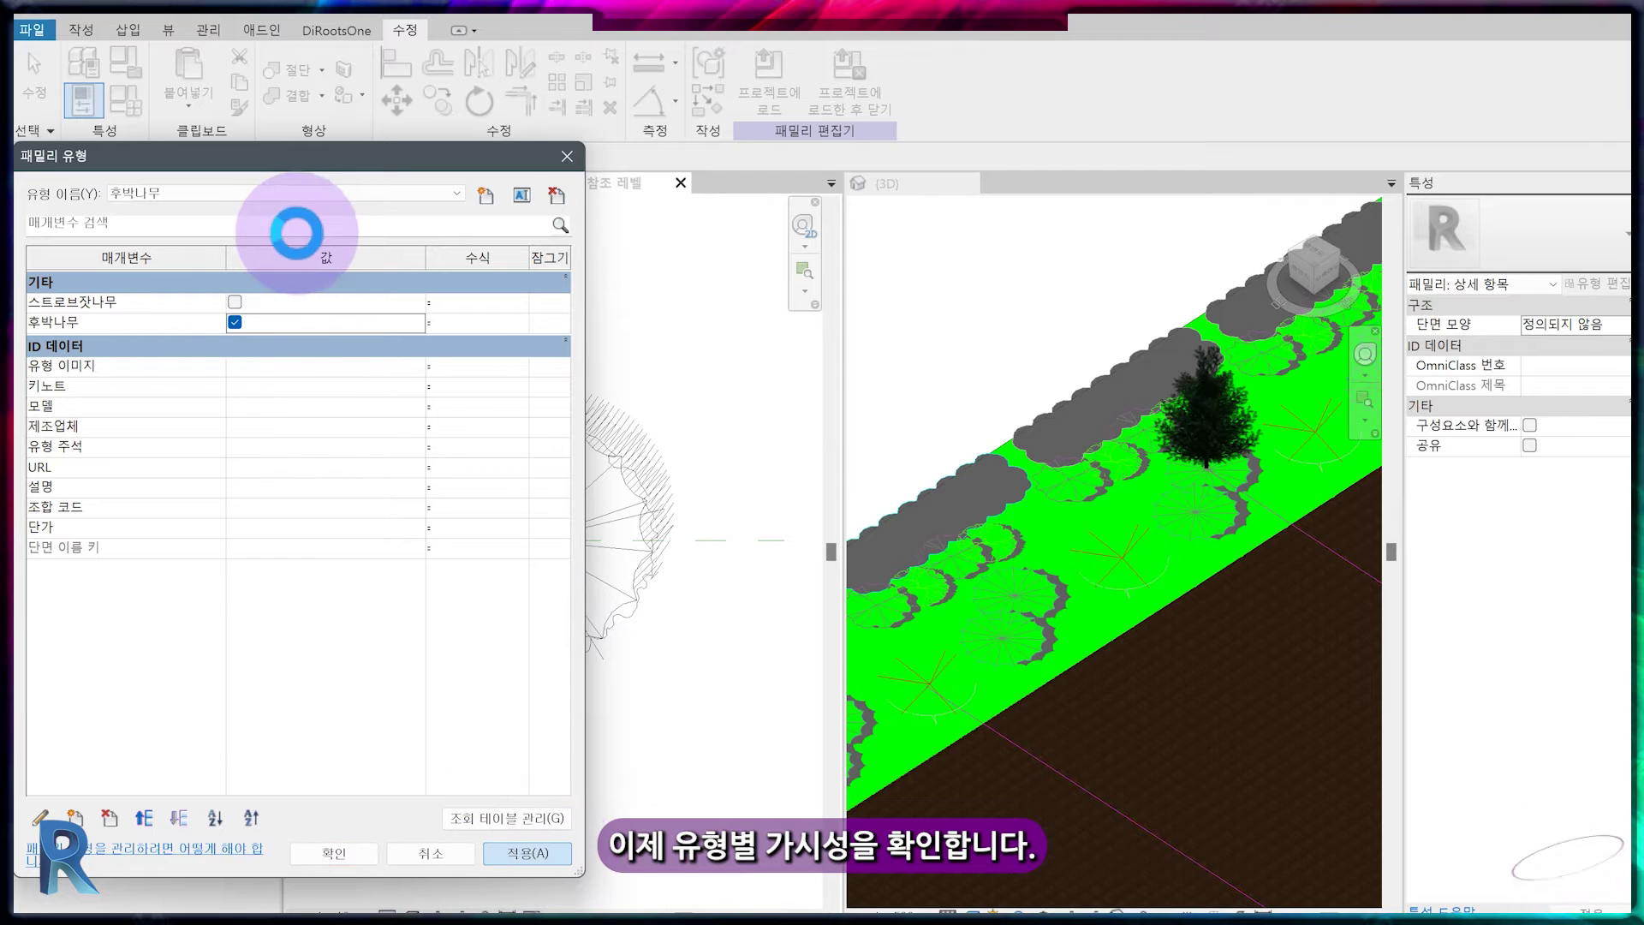
- Make 스트로브잣나무 the current family type and apply it
left_click(259, 194)
left_click(253, 212)
left_click(528, 853)
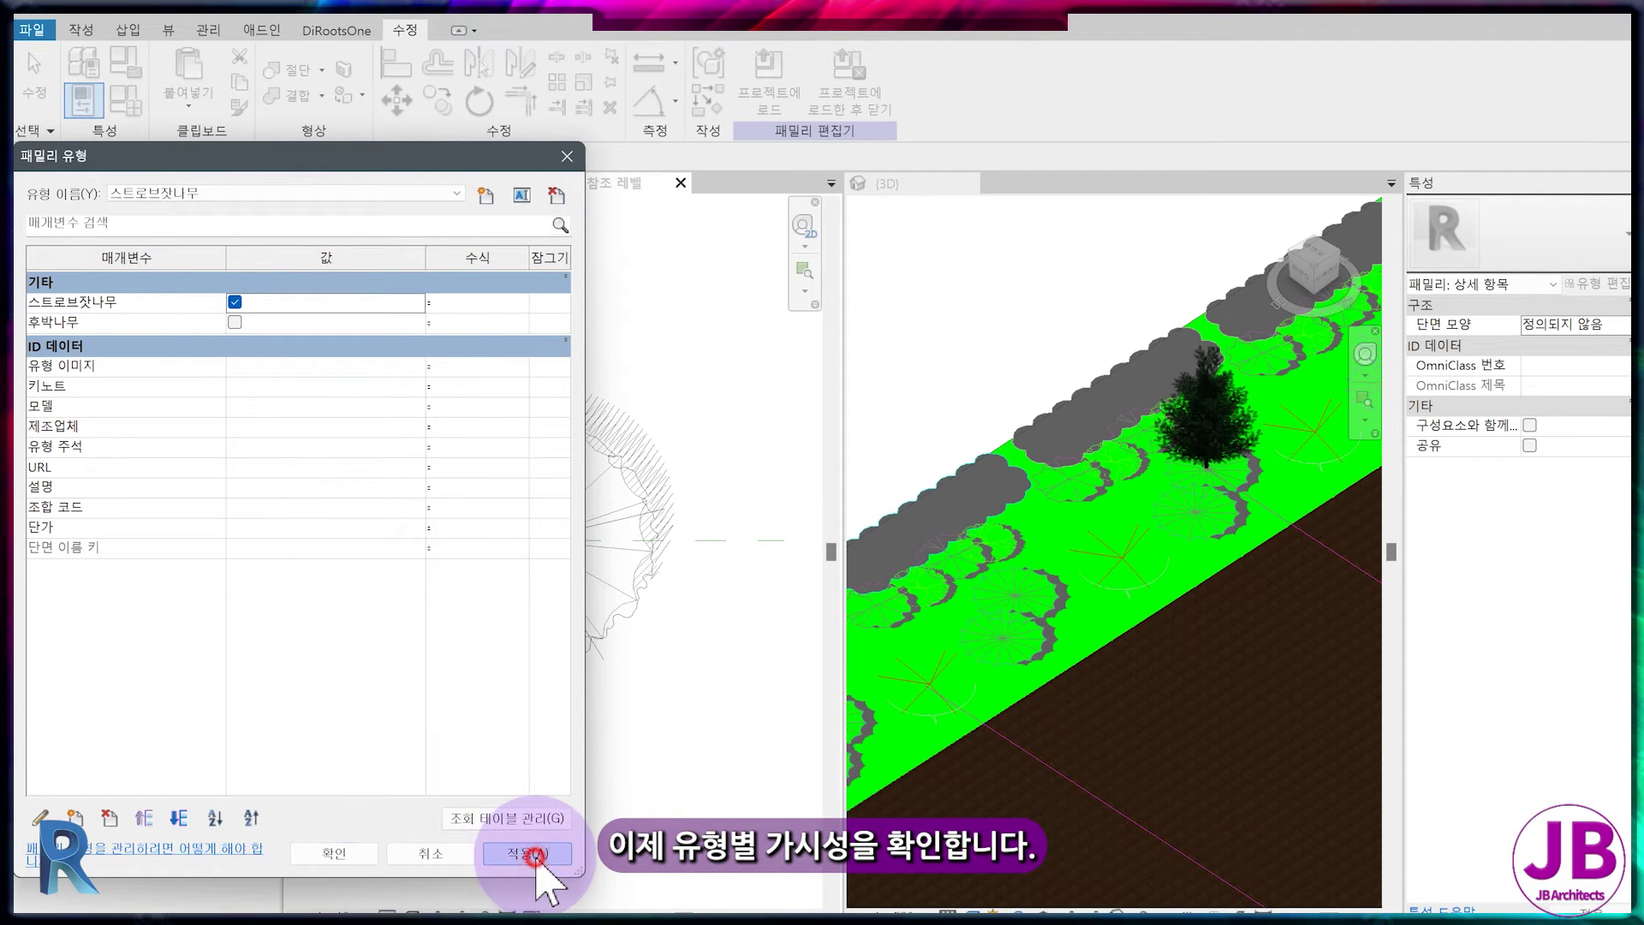
left_click(360, 854)
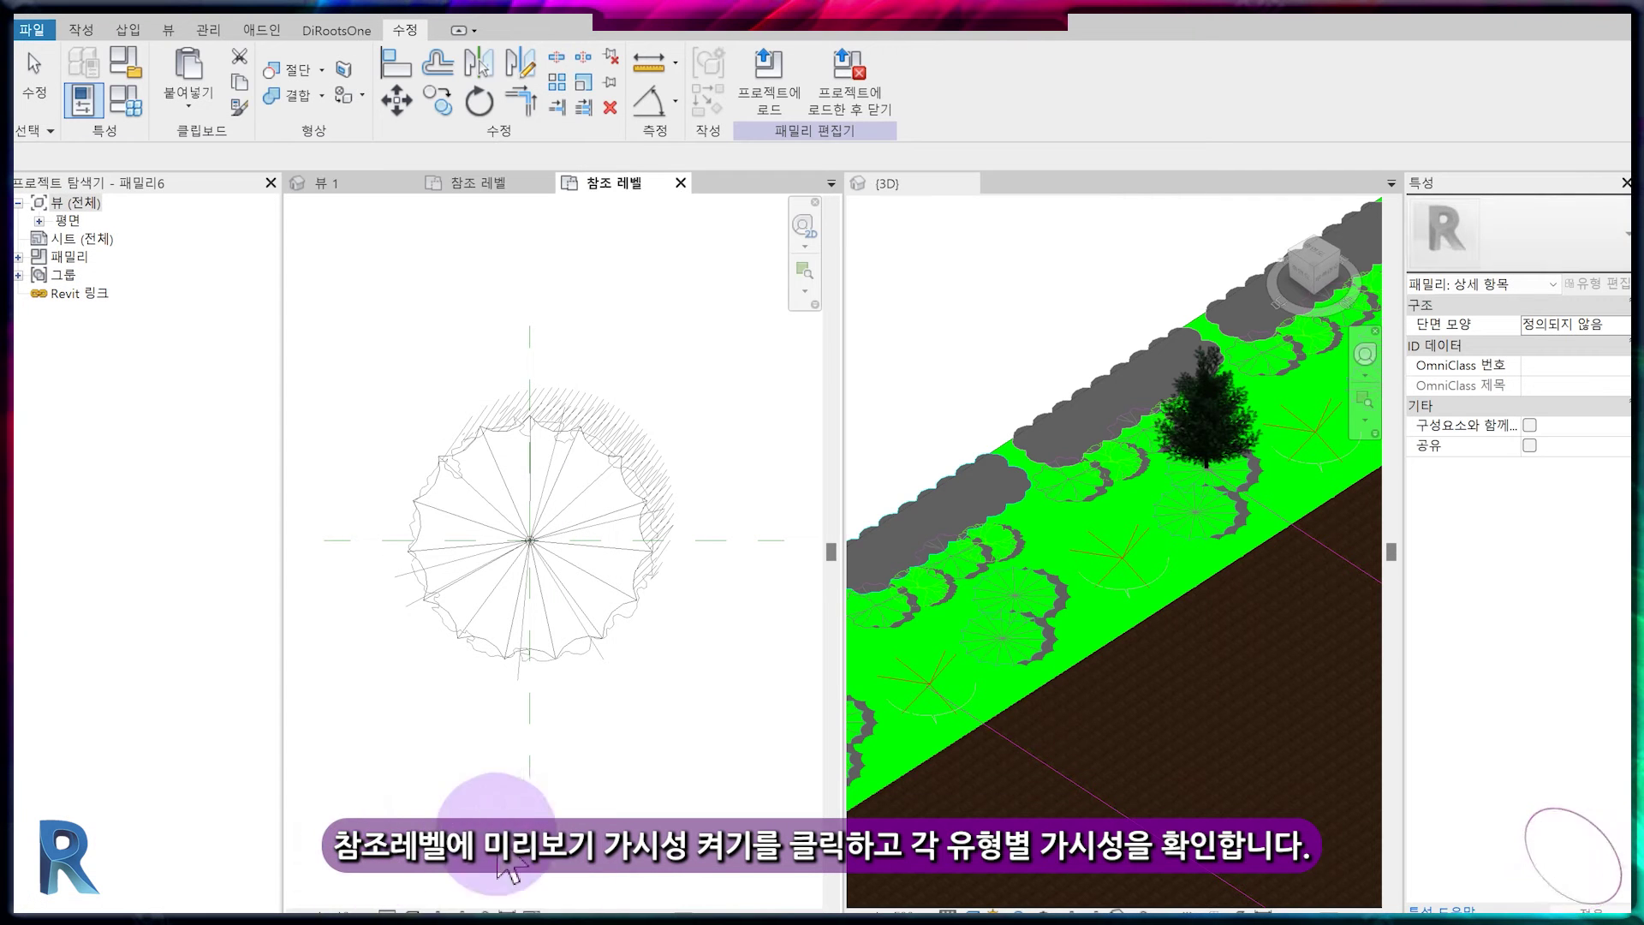
- Turn on preview visibility in the reference level view and check the displayed symbol for the 후박나무 and 스트로브잣나무 types
left_click(532, 911)
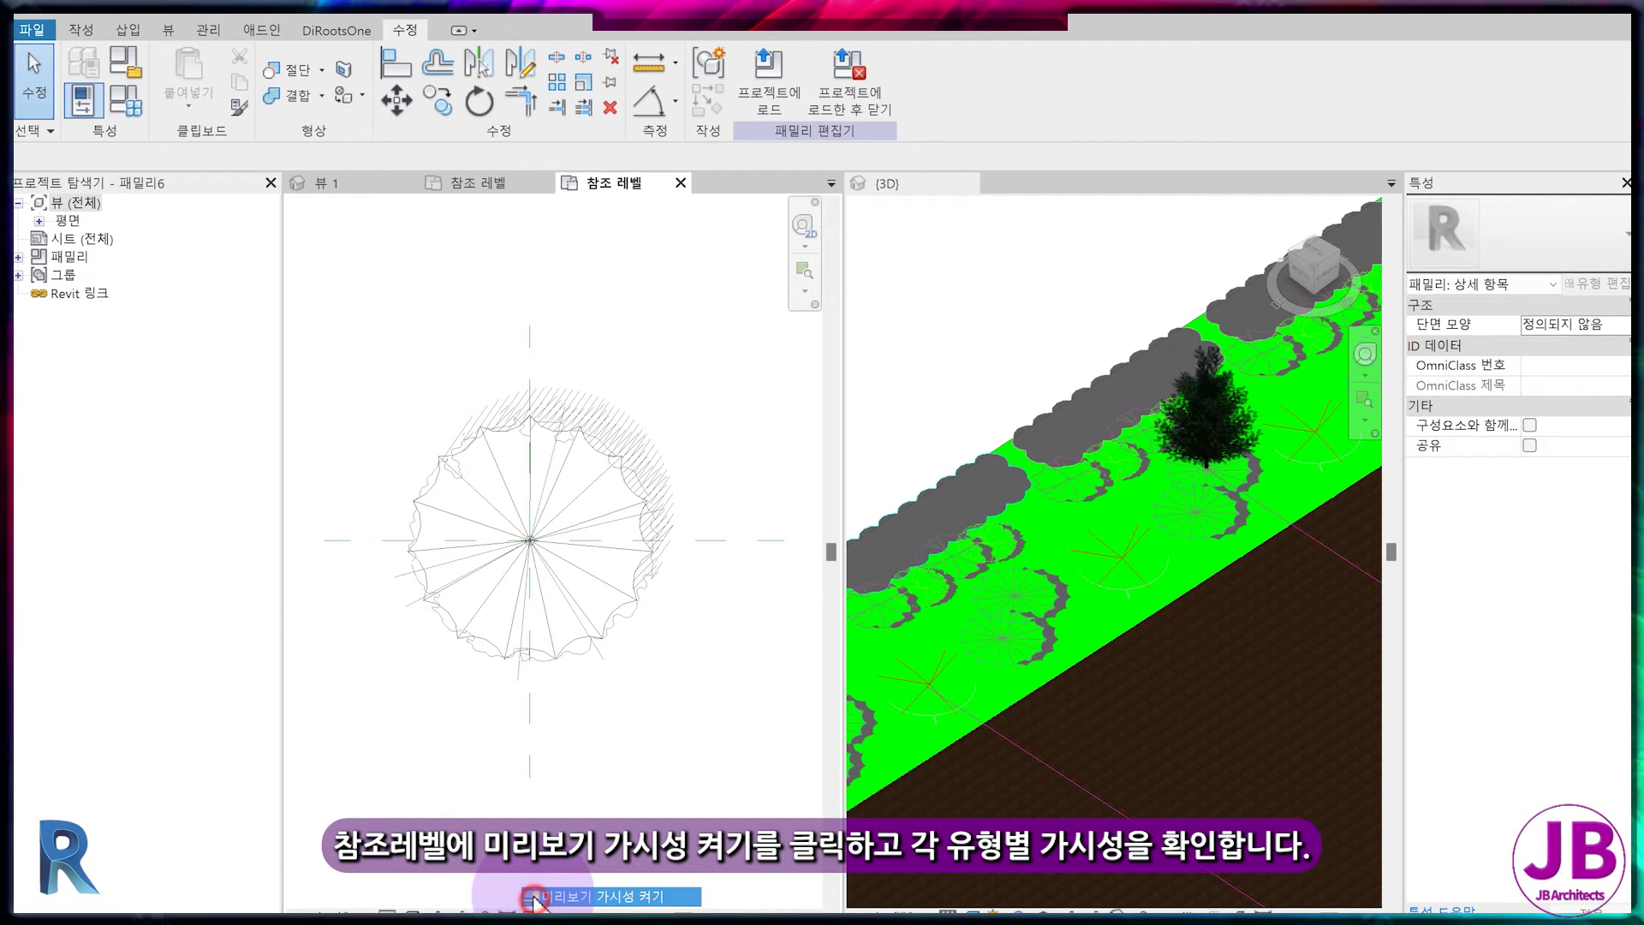
left_click(533, 896)
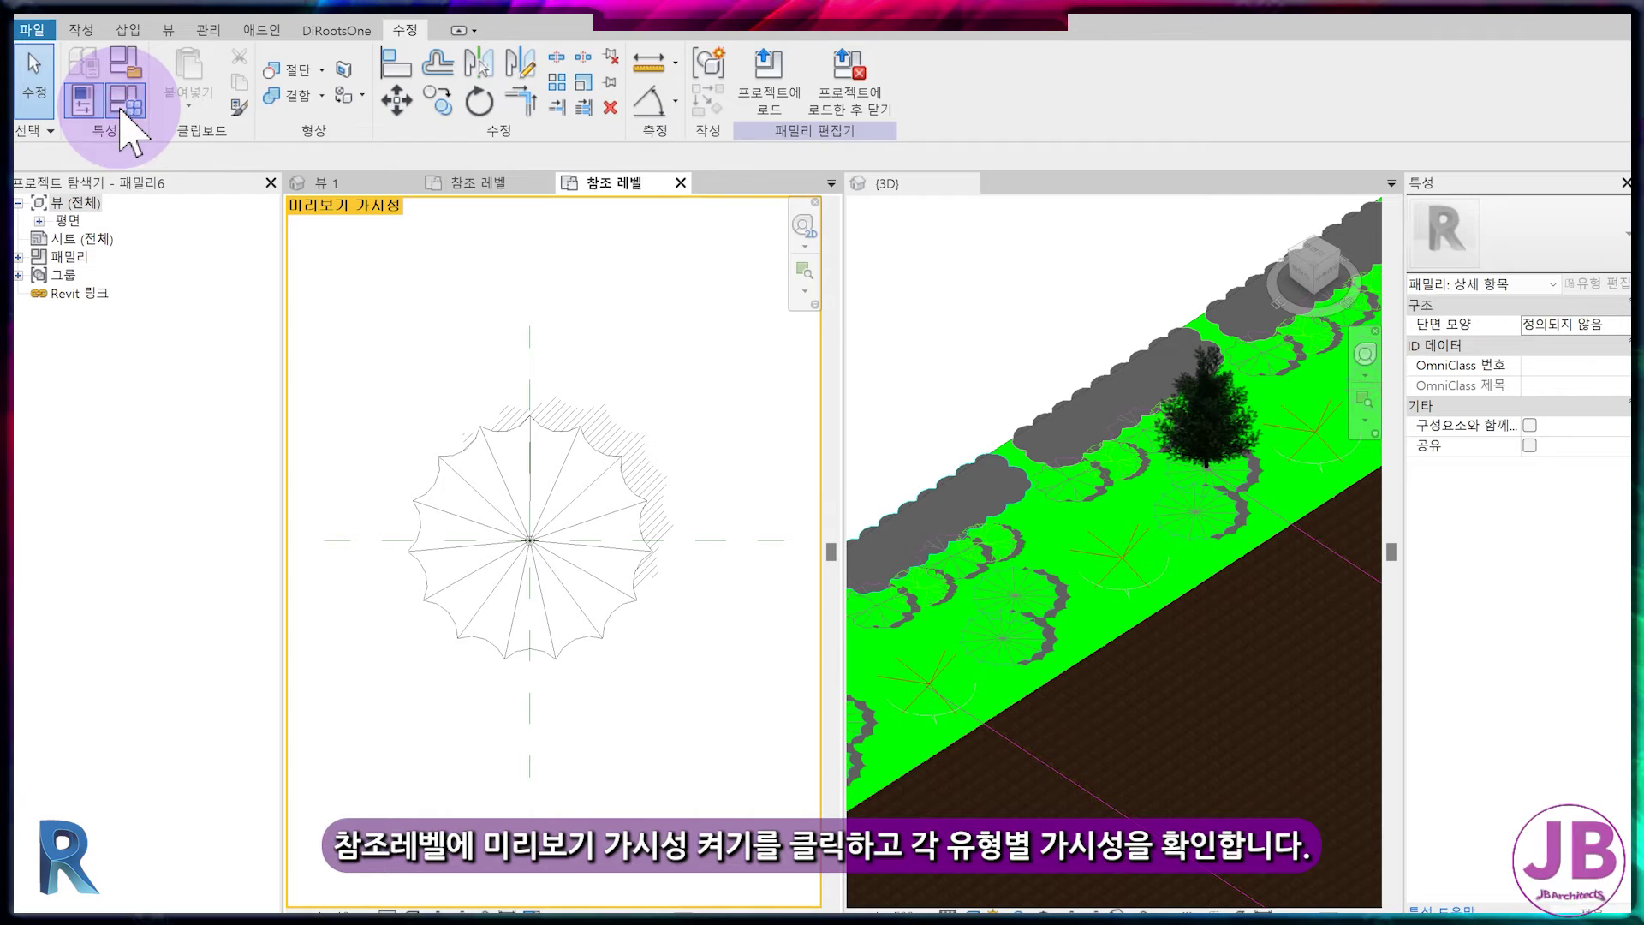
left_click(83, 101)
left_click_drag(231, 157, 1119, 146)
left_click(1125, 183)
left_click(1125, 207)
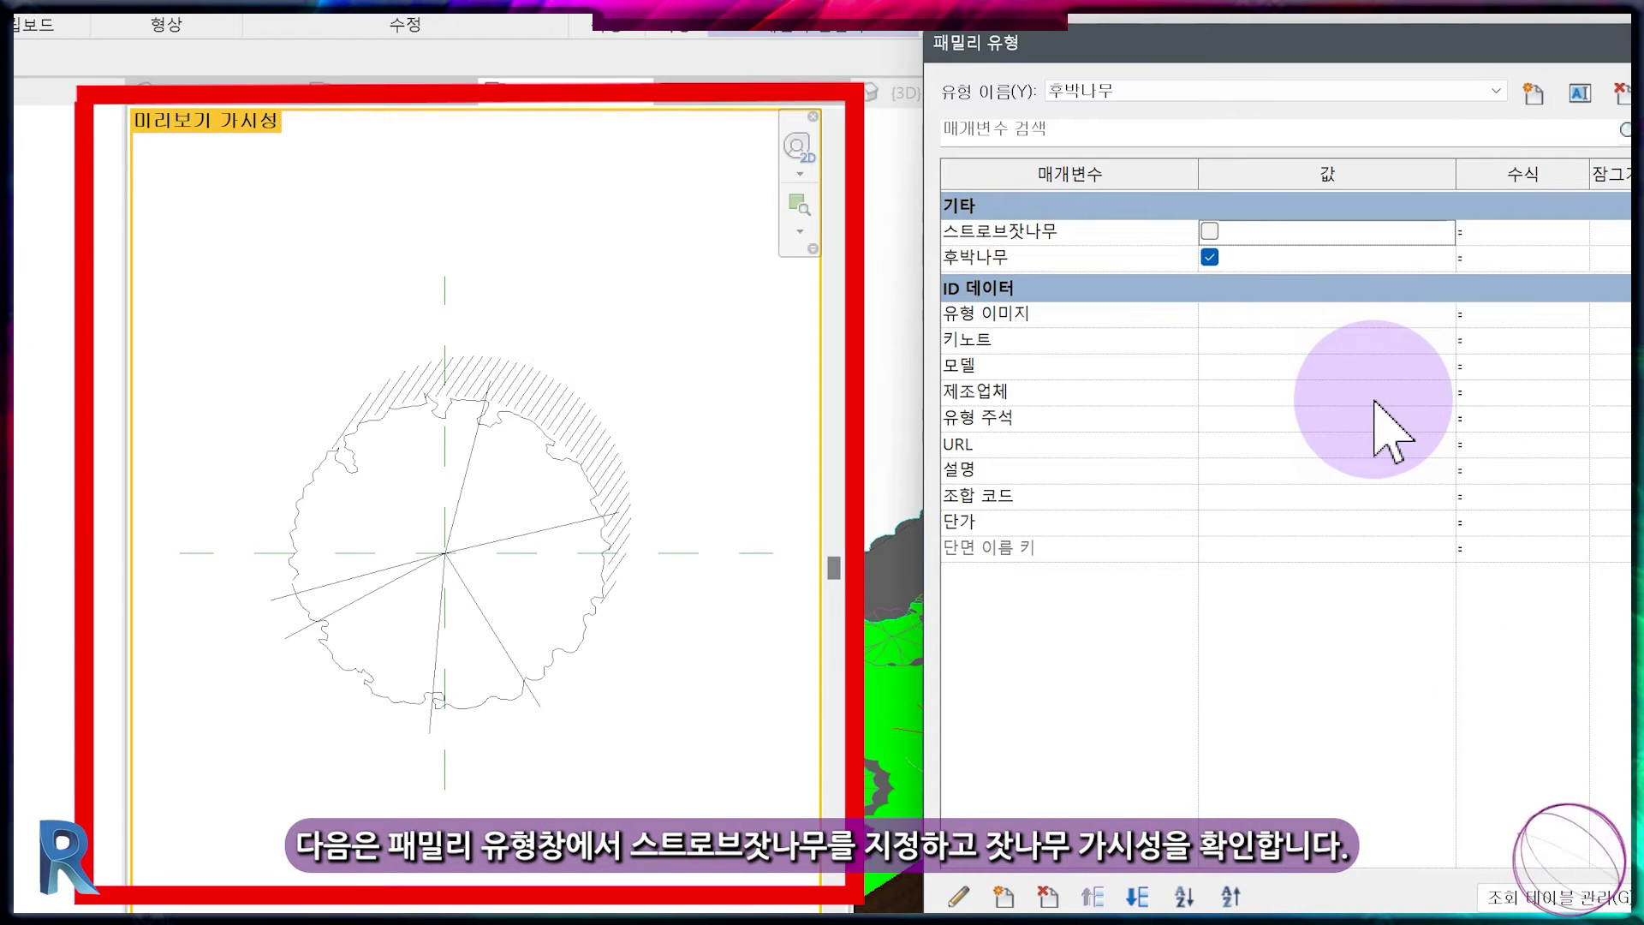
left_click(1181, 91)
left_click(1198, 111)
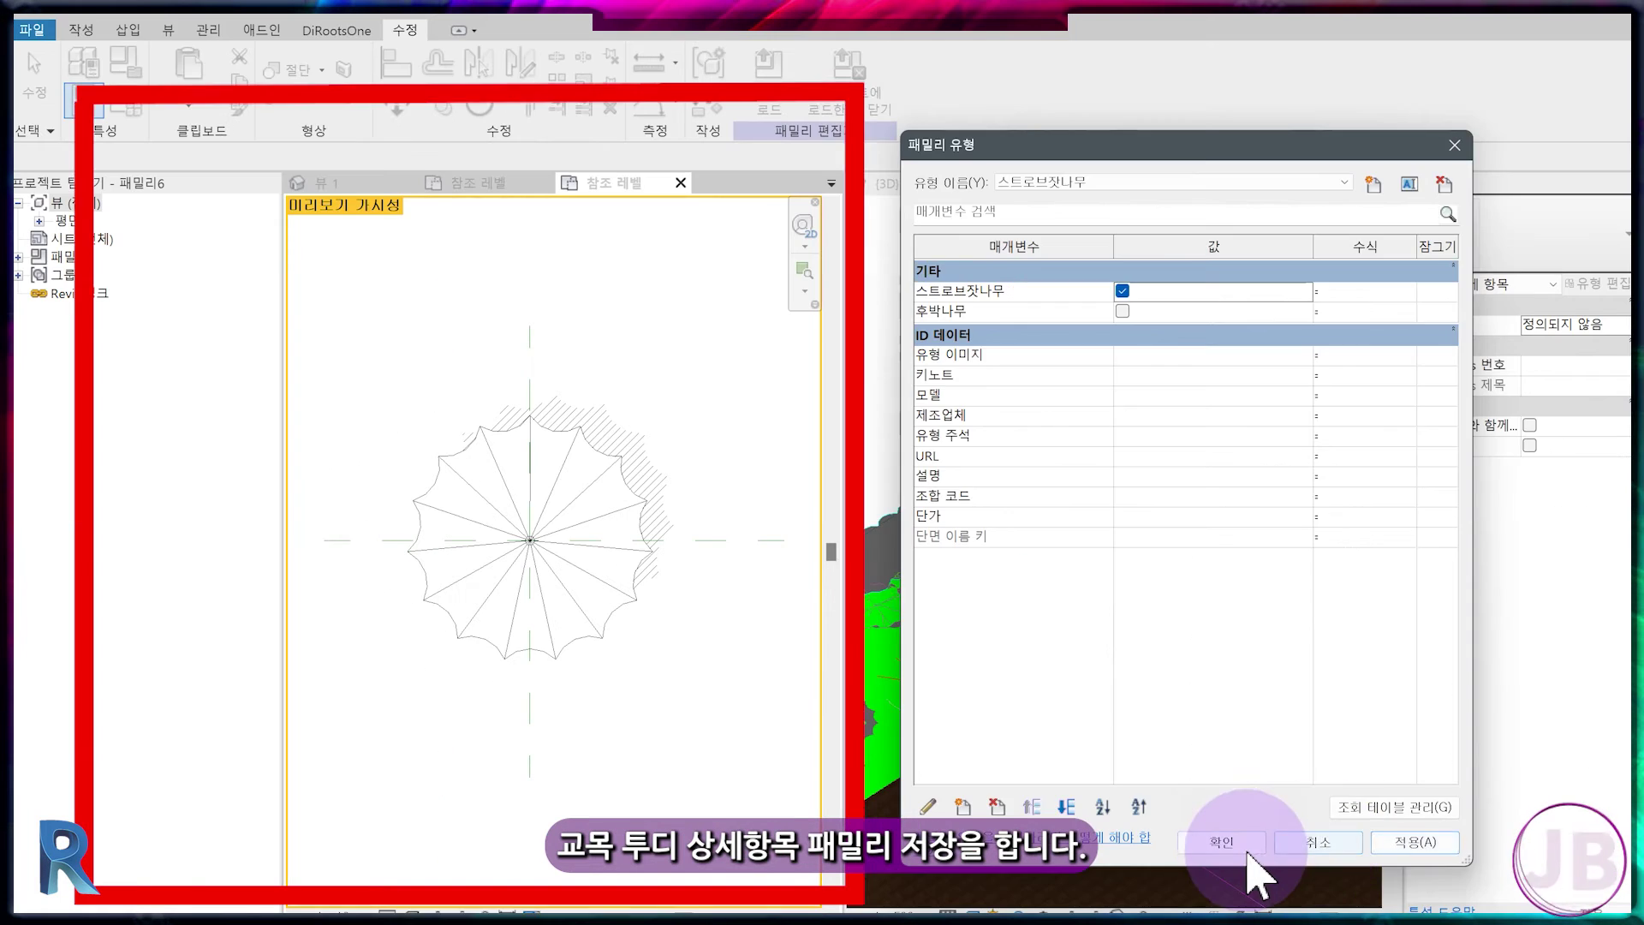
left_click(1255, 875)
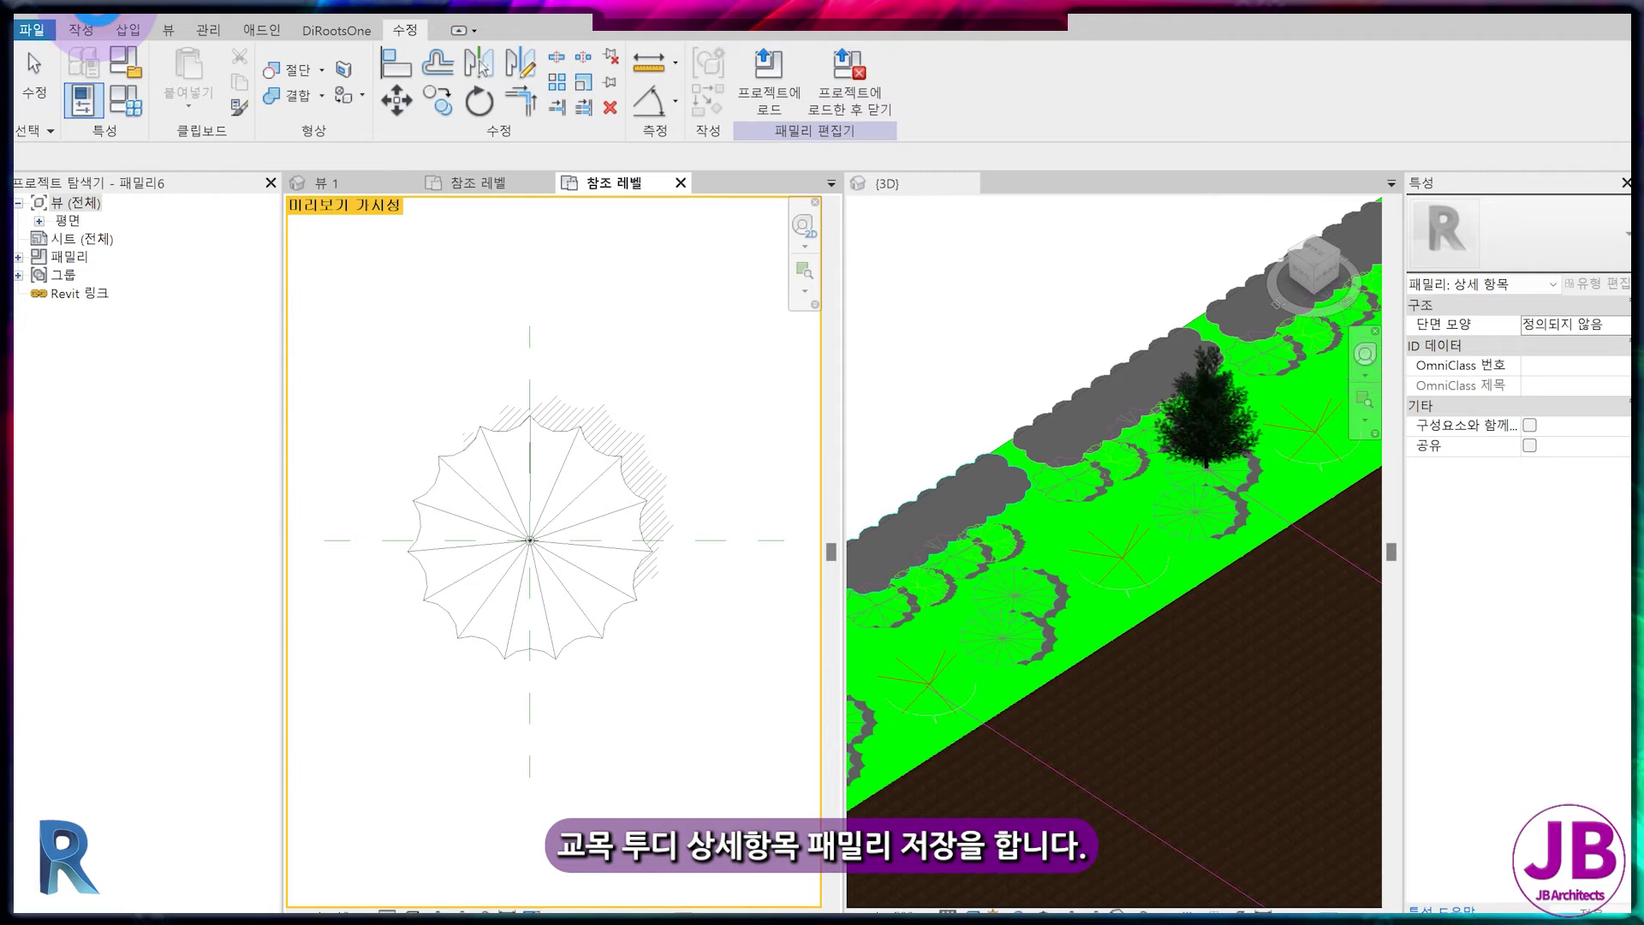
- Save the detail item family as 교목-2D-V2, load it into the 교목-V2 family, and close it
left_click(98, 5)
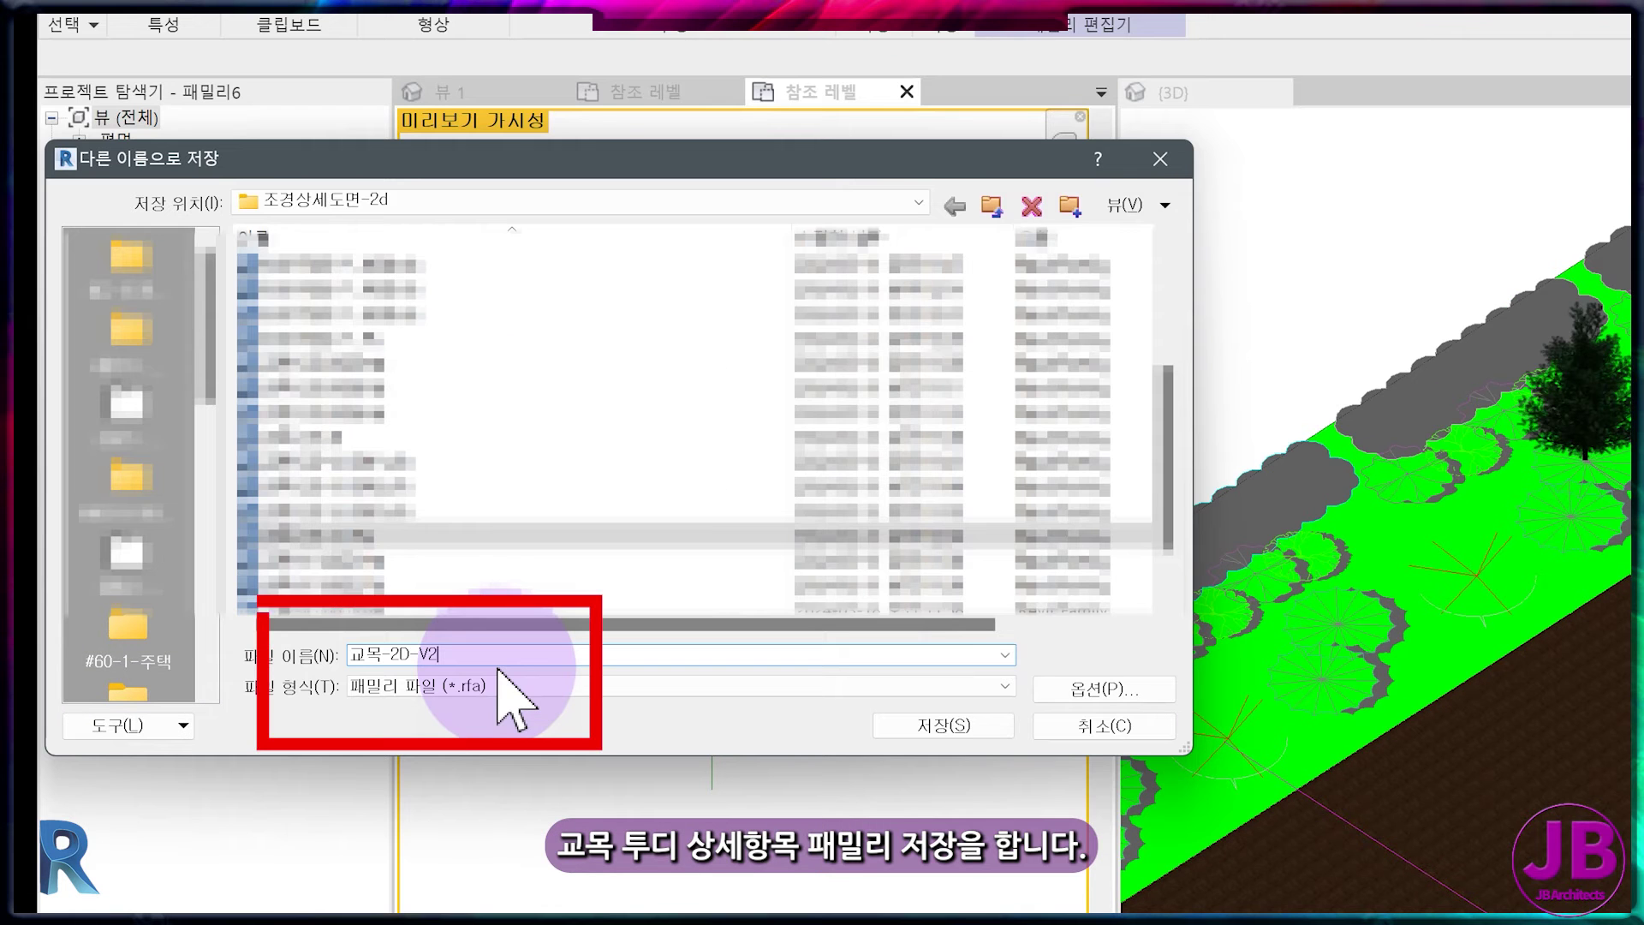
key("Return")
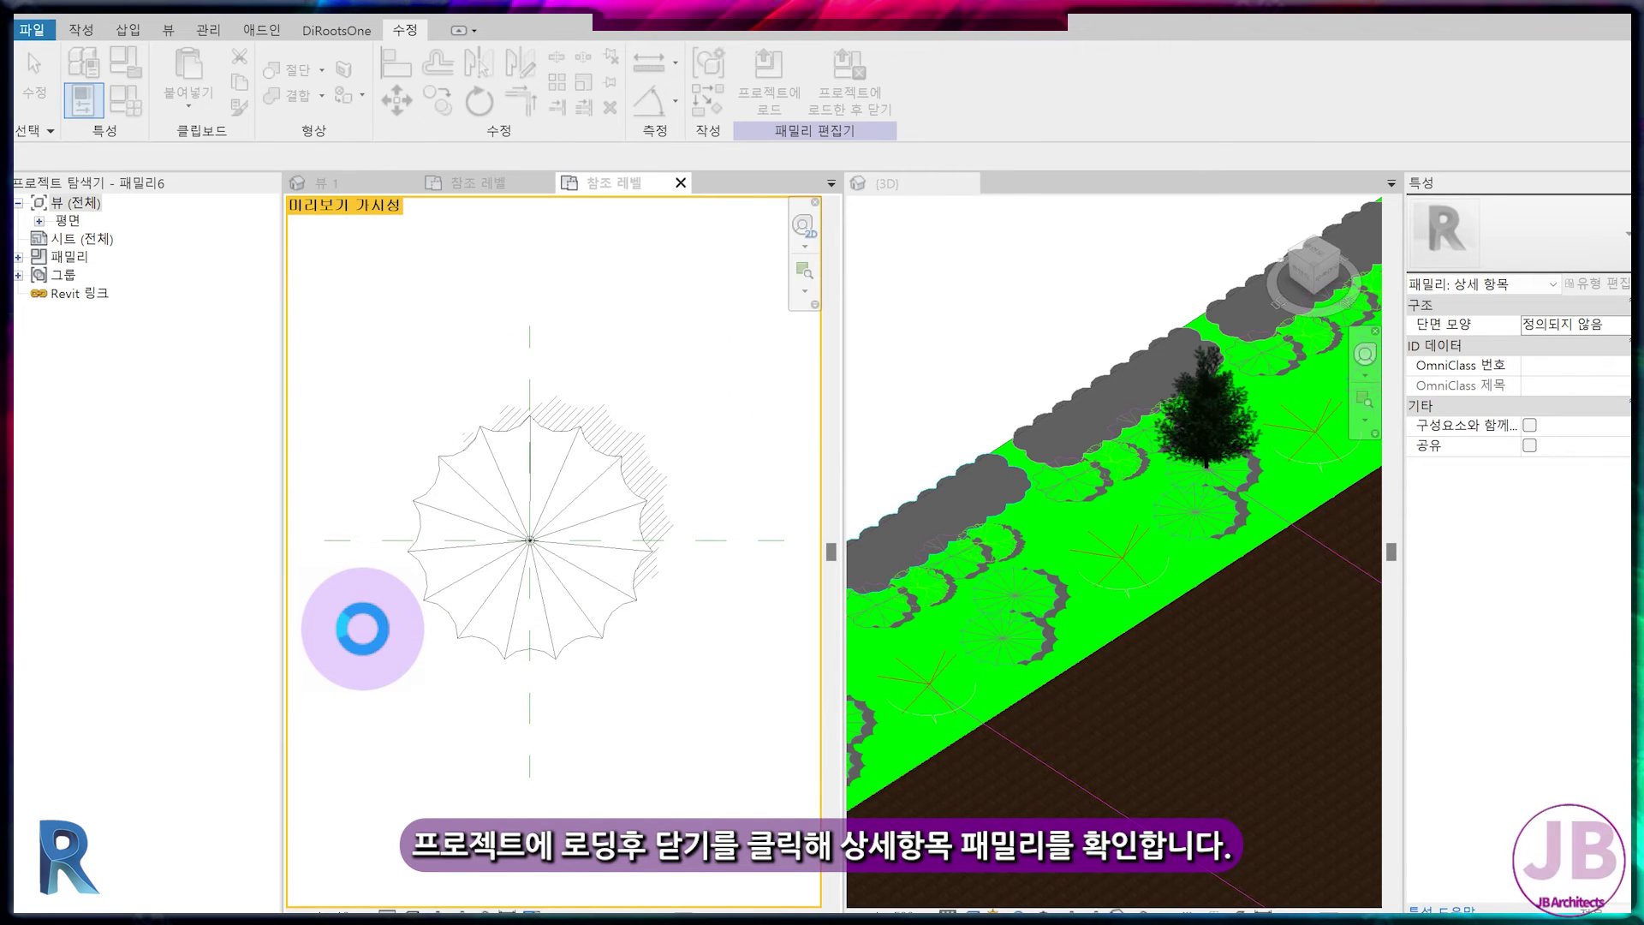
left_click(852, 85)
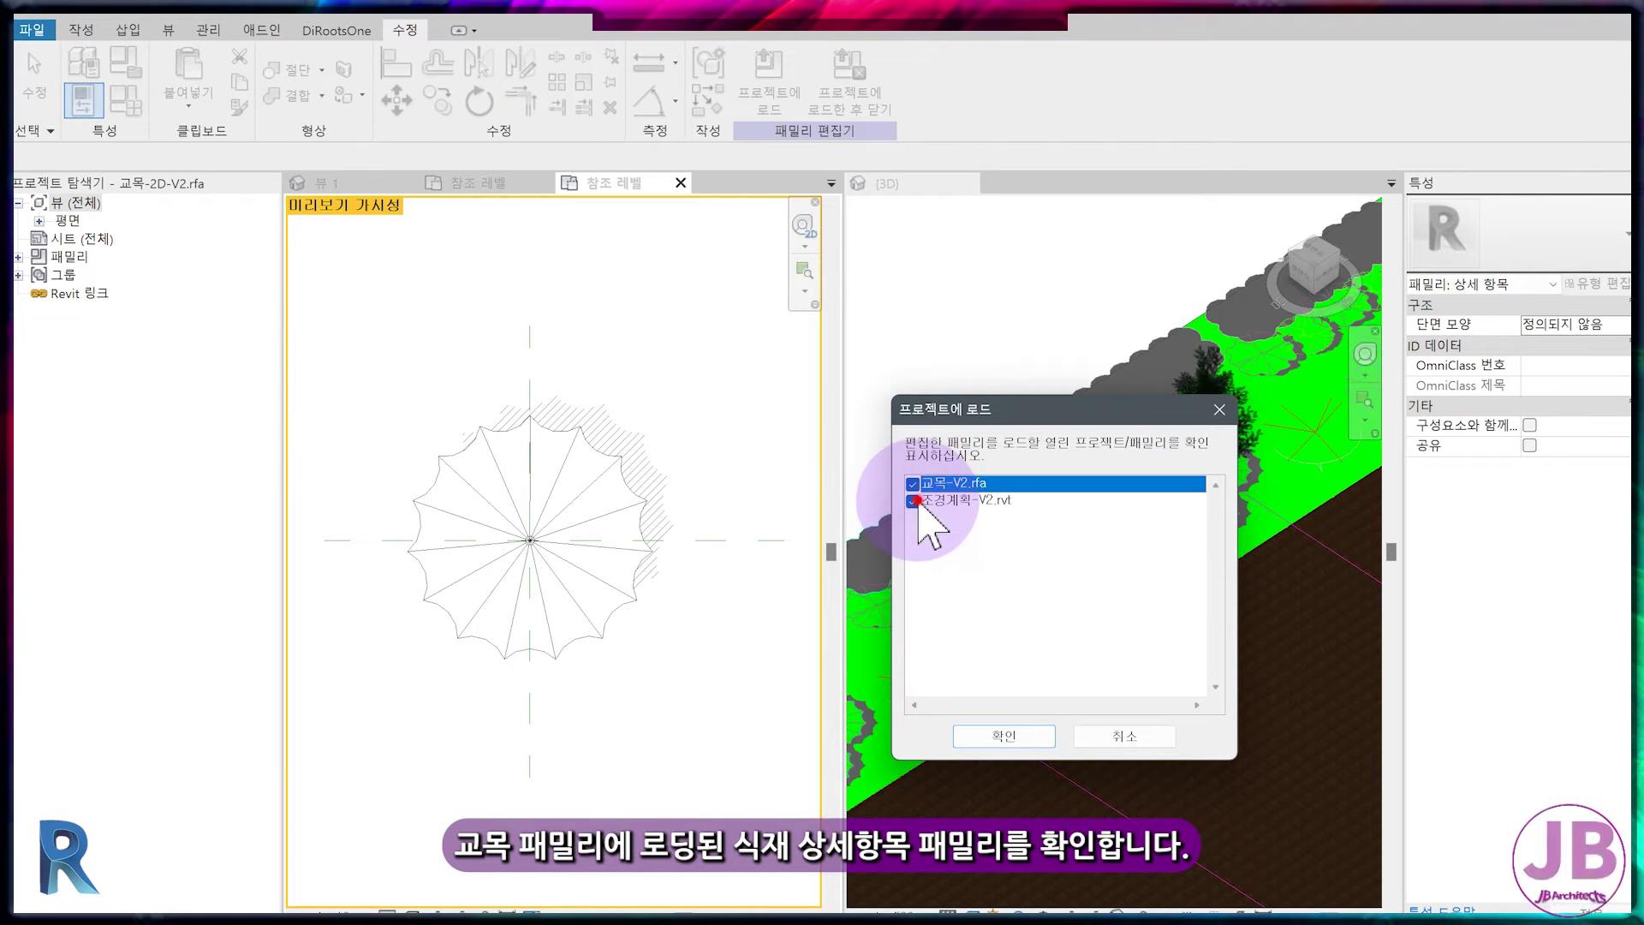
left_click(914, 501)
left_click(1003, 731)
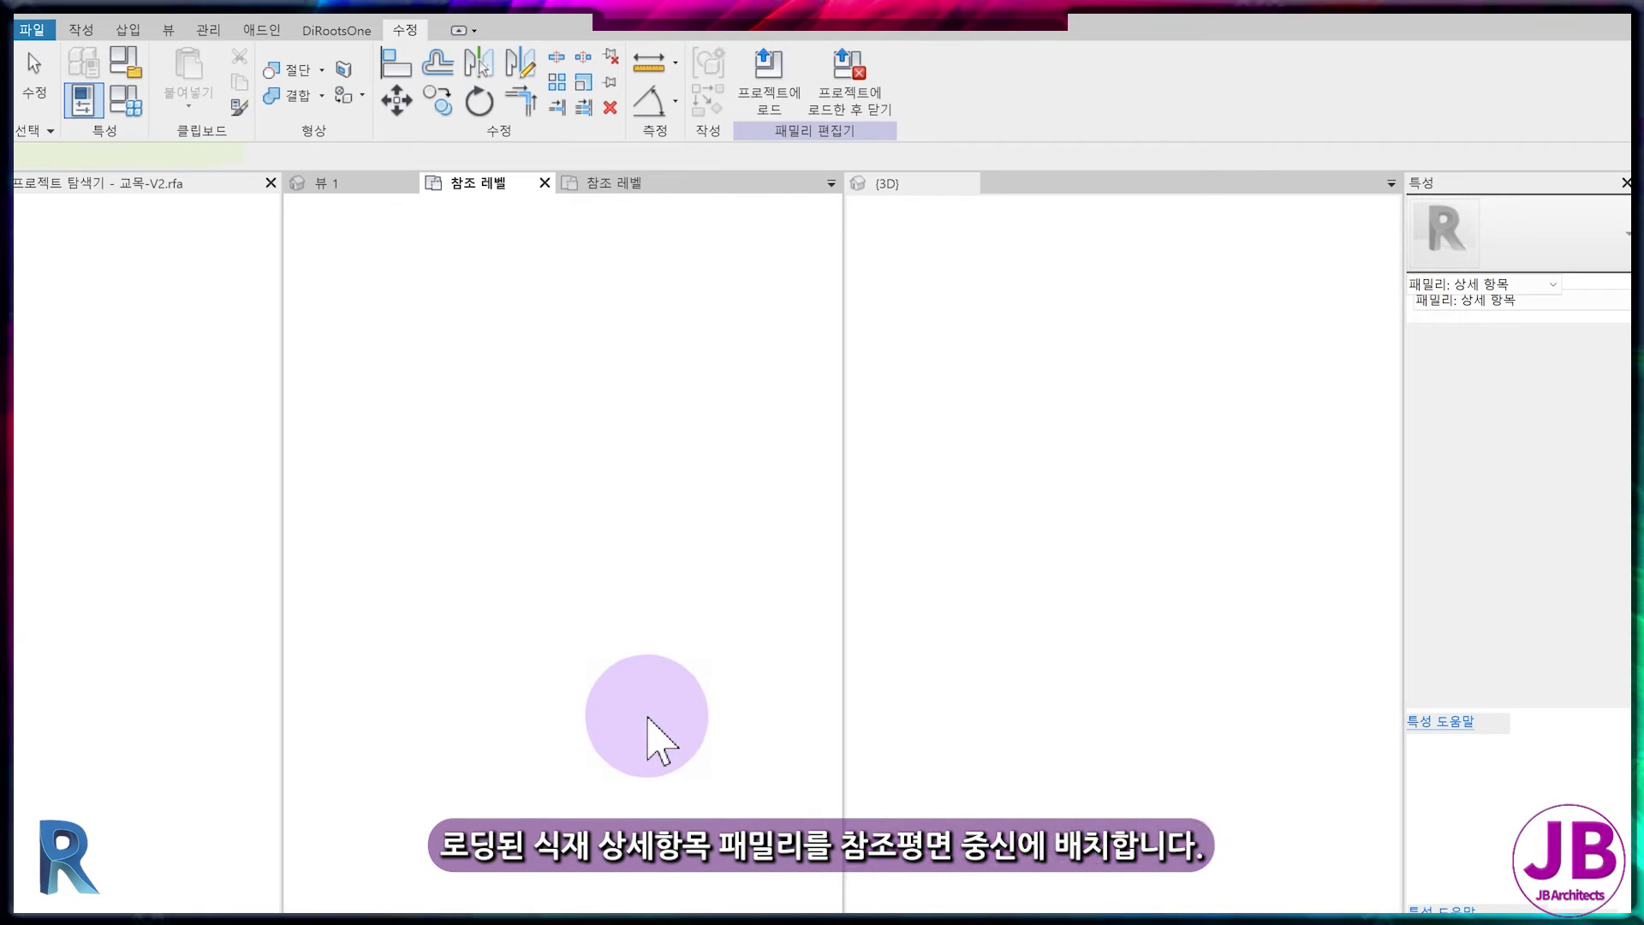
- Place the 교목-2D-V2 detail item at the reference plane intersection in the 교목-V2 family
left_click(496, 576)
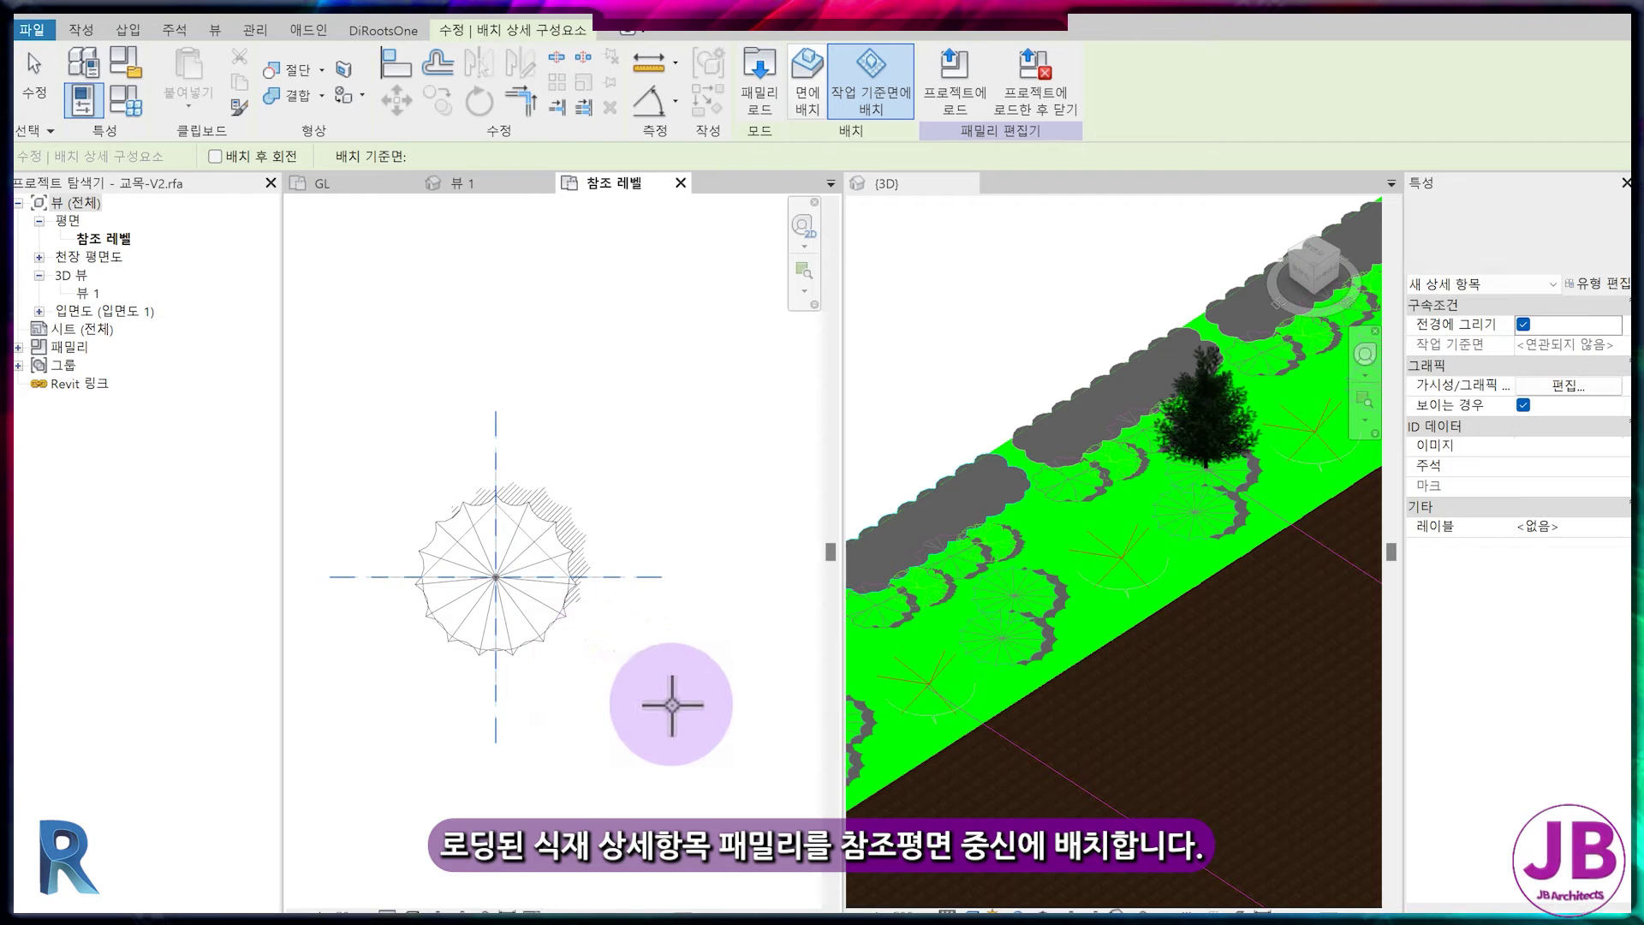
key("Escape")
key("Escape")
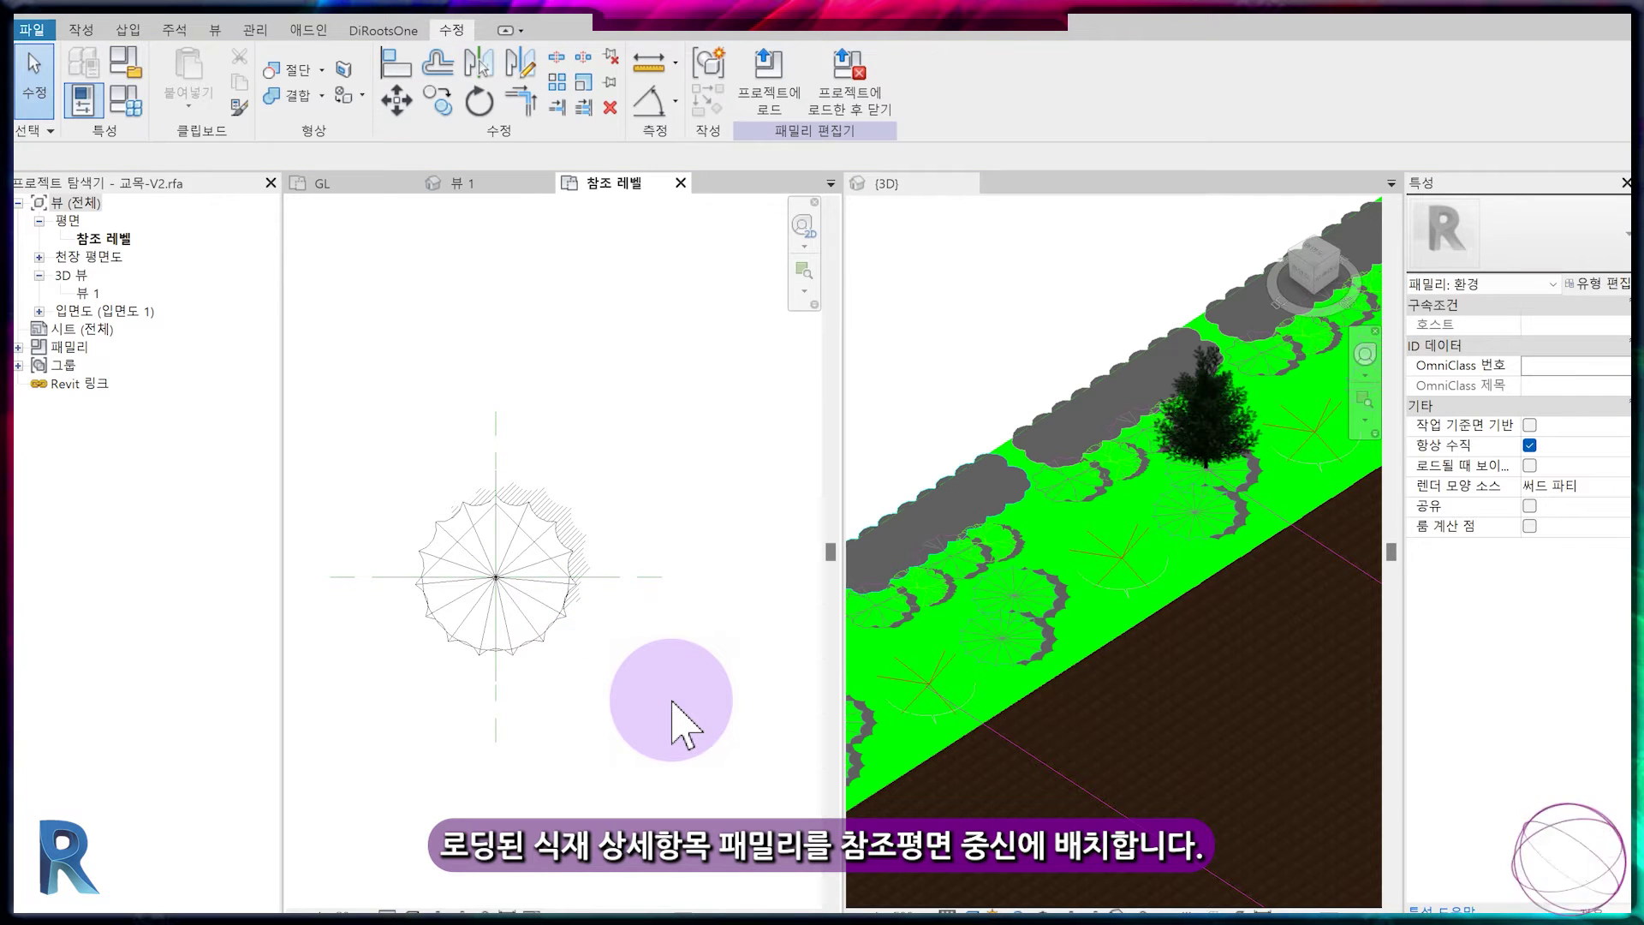
left_click(535, 527)
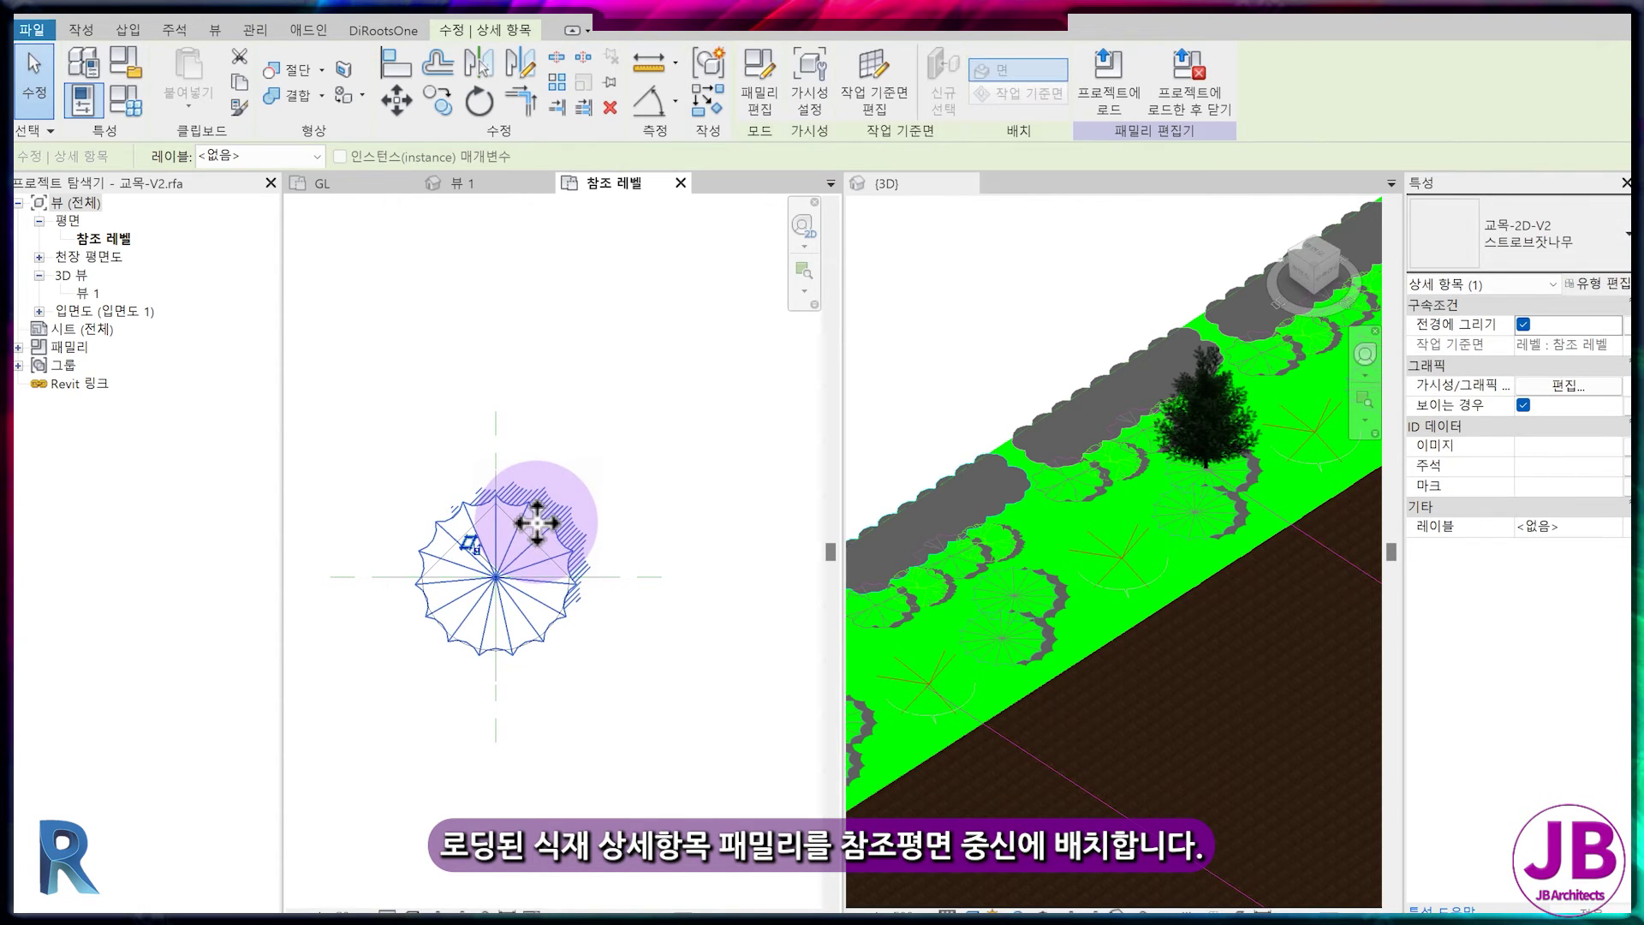
key("Escape")
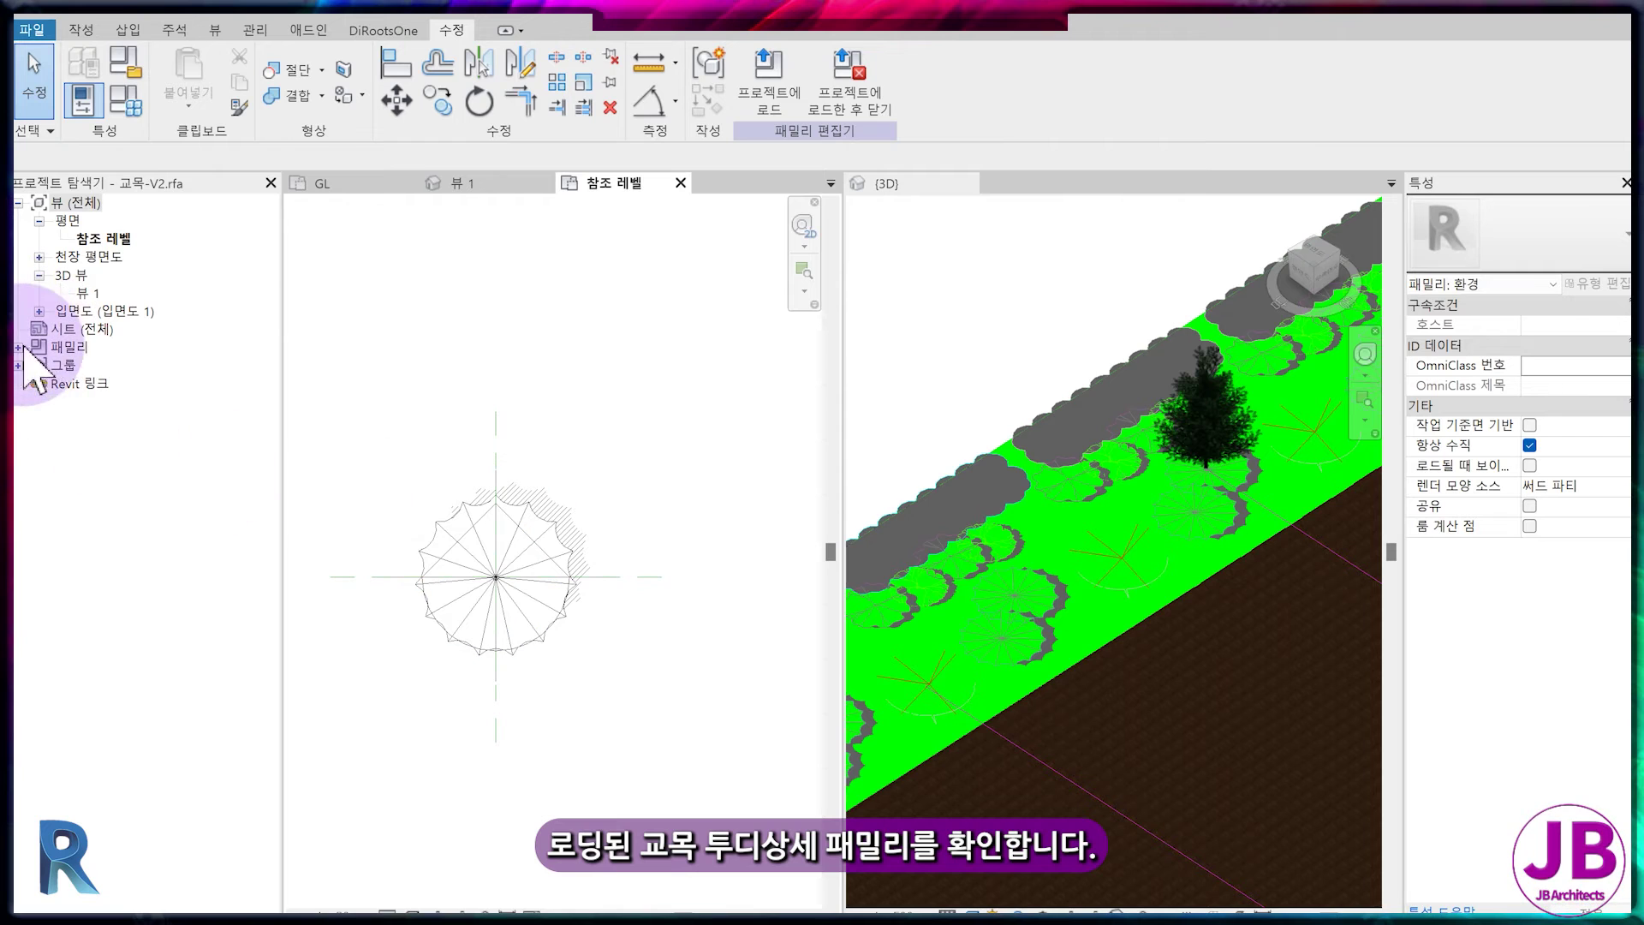
- Delete the 후박나무 type from the loaded 교목-2D-V2 detail item family
left_click(18, 347)
left_click(38, 365)
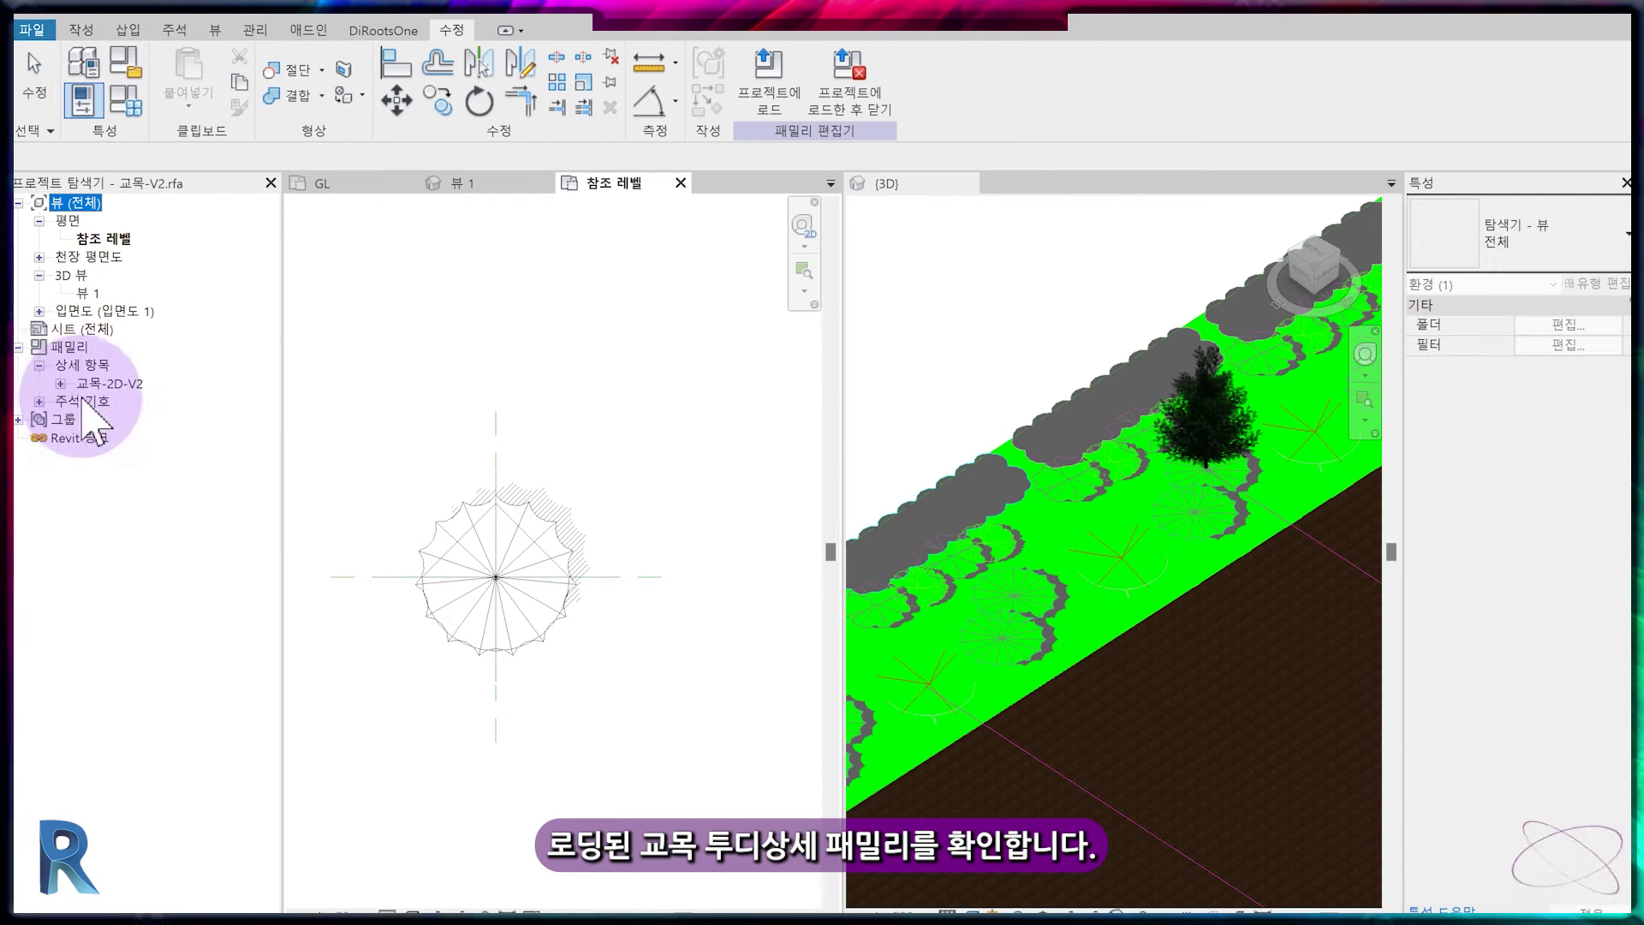
left_click(59, 384)
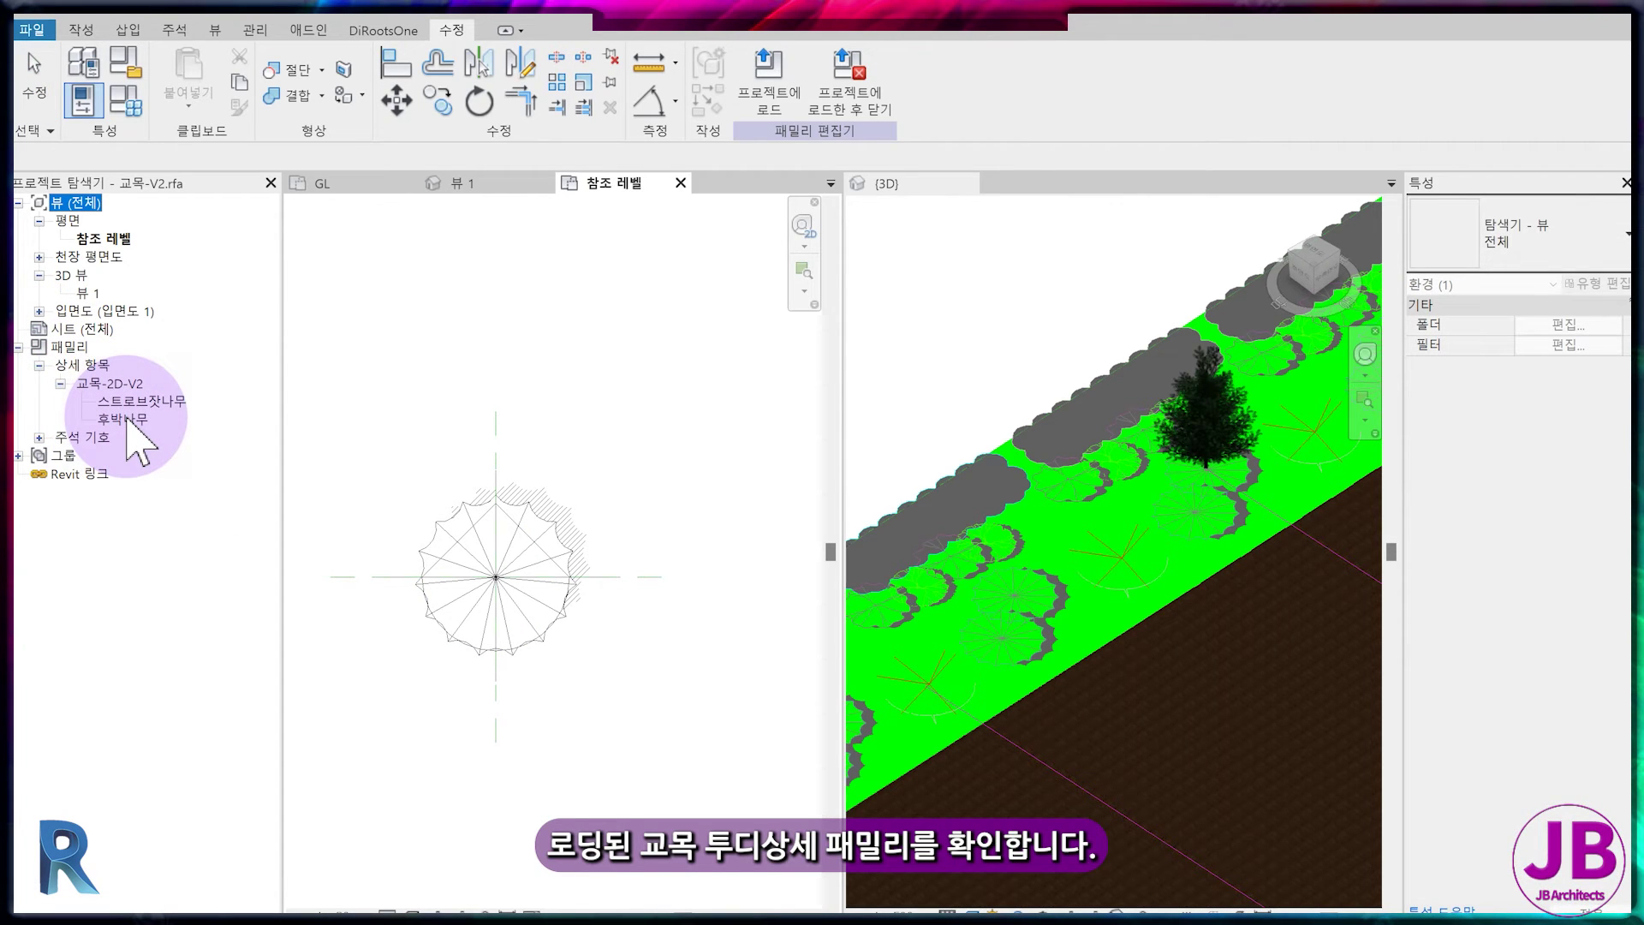
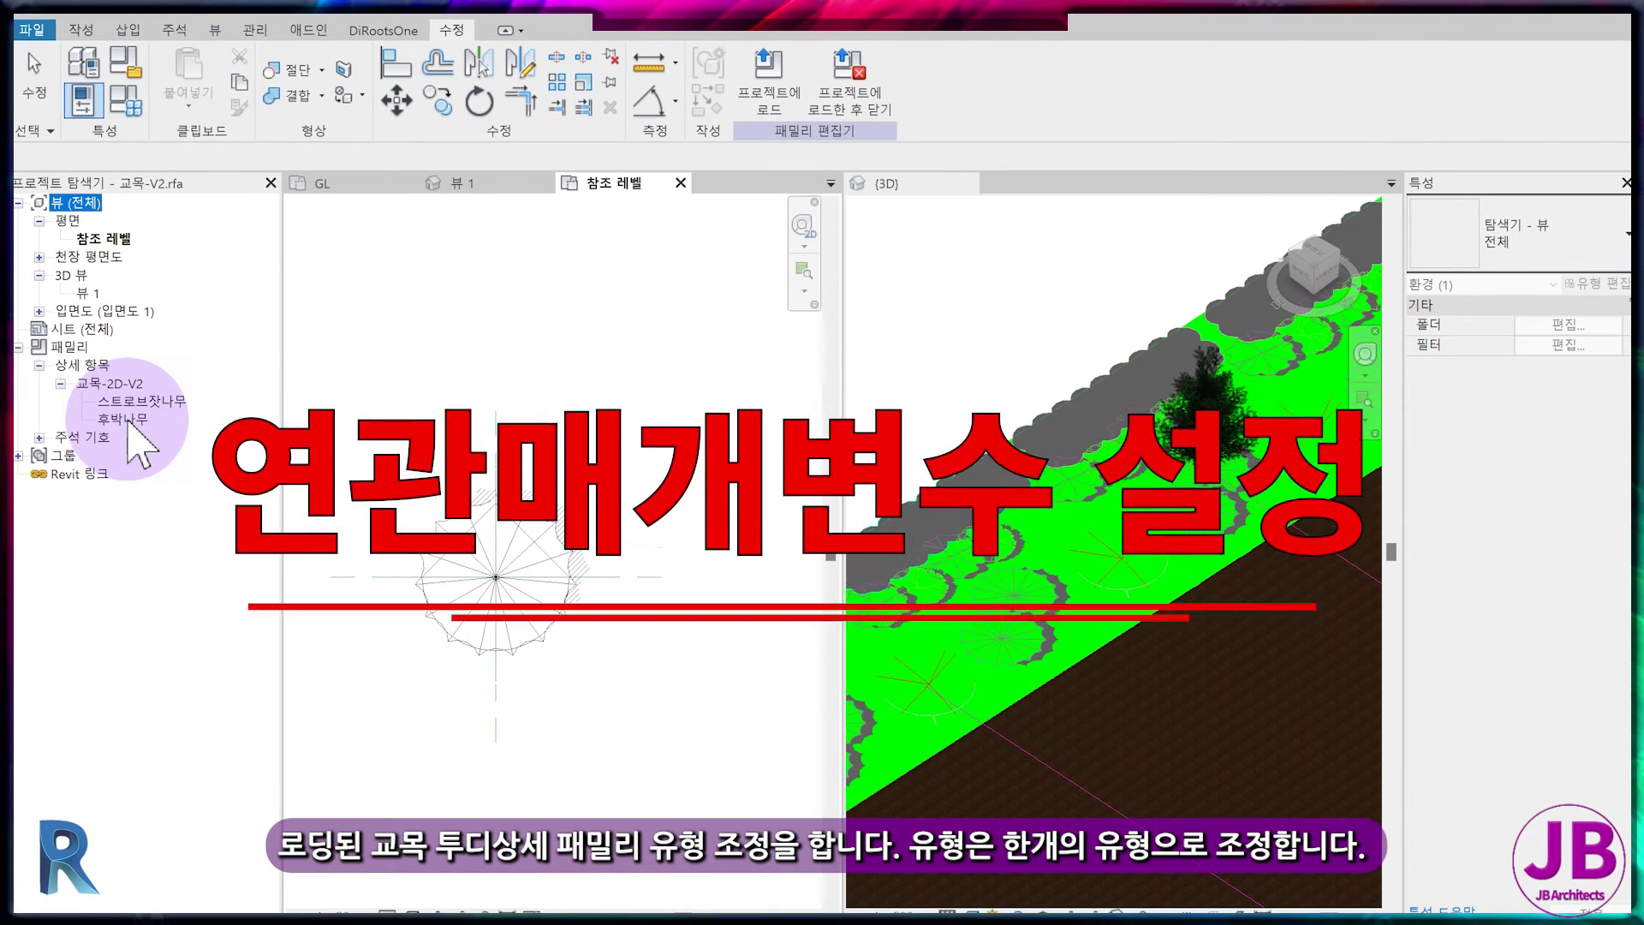
left_click(128, 419)
right_click(130, 418)
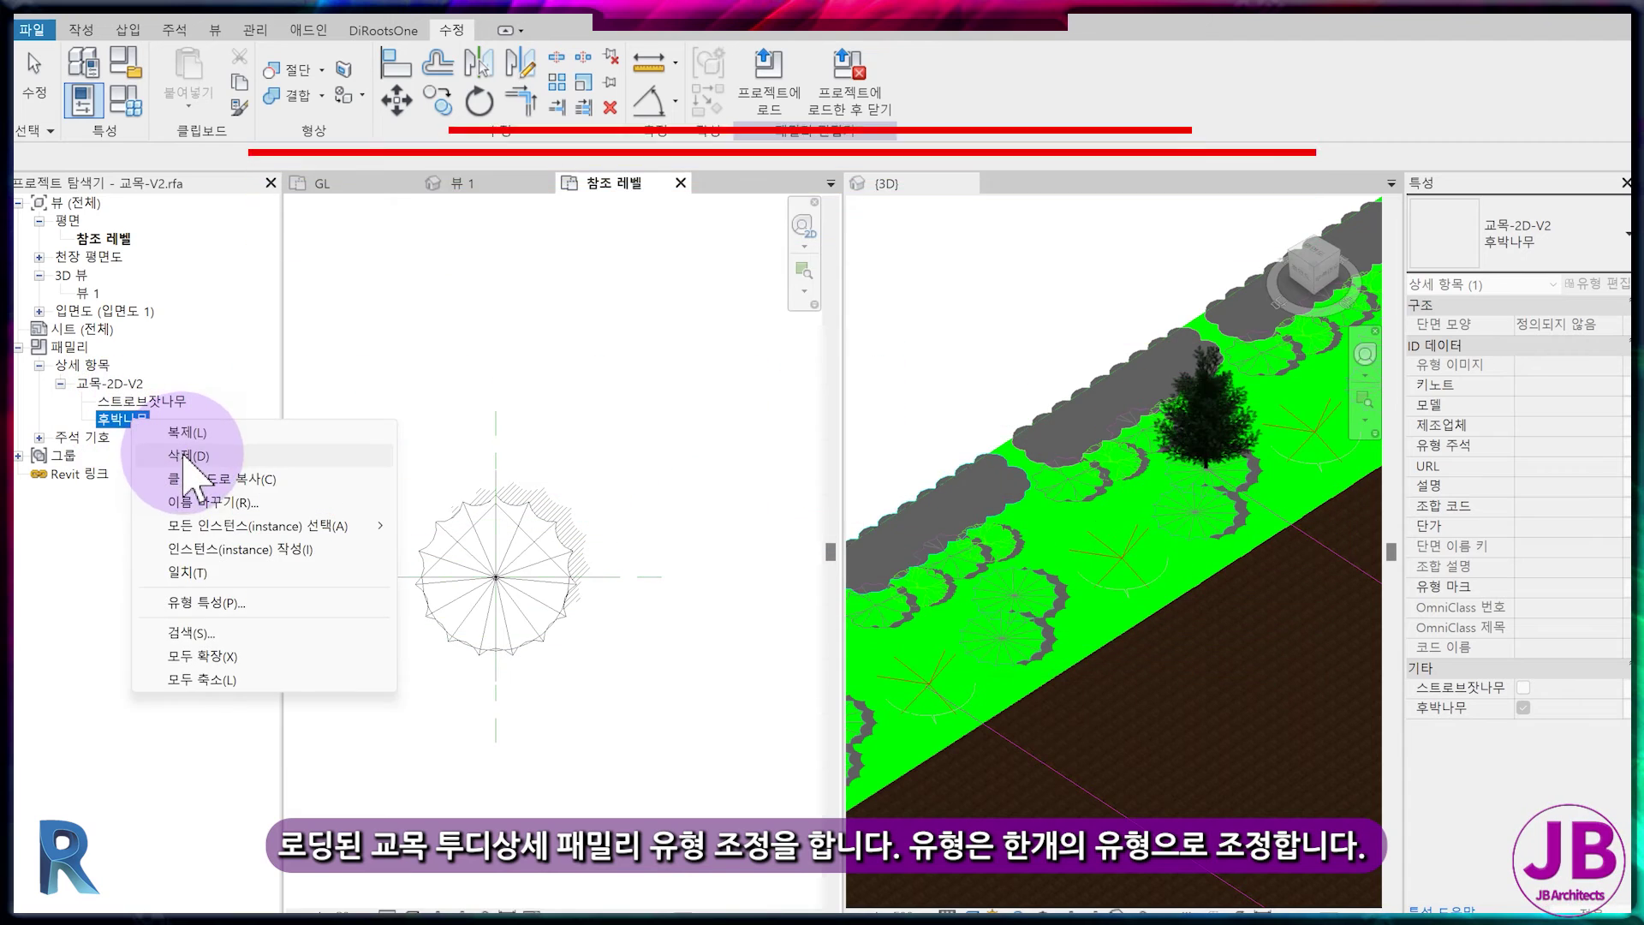
left_click(184, 455)
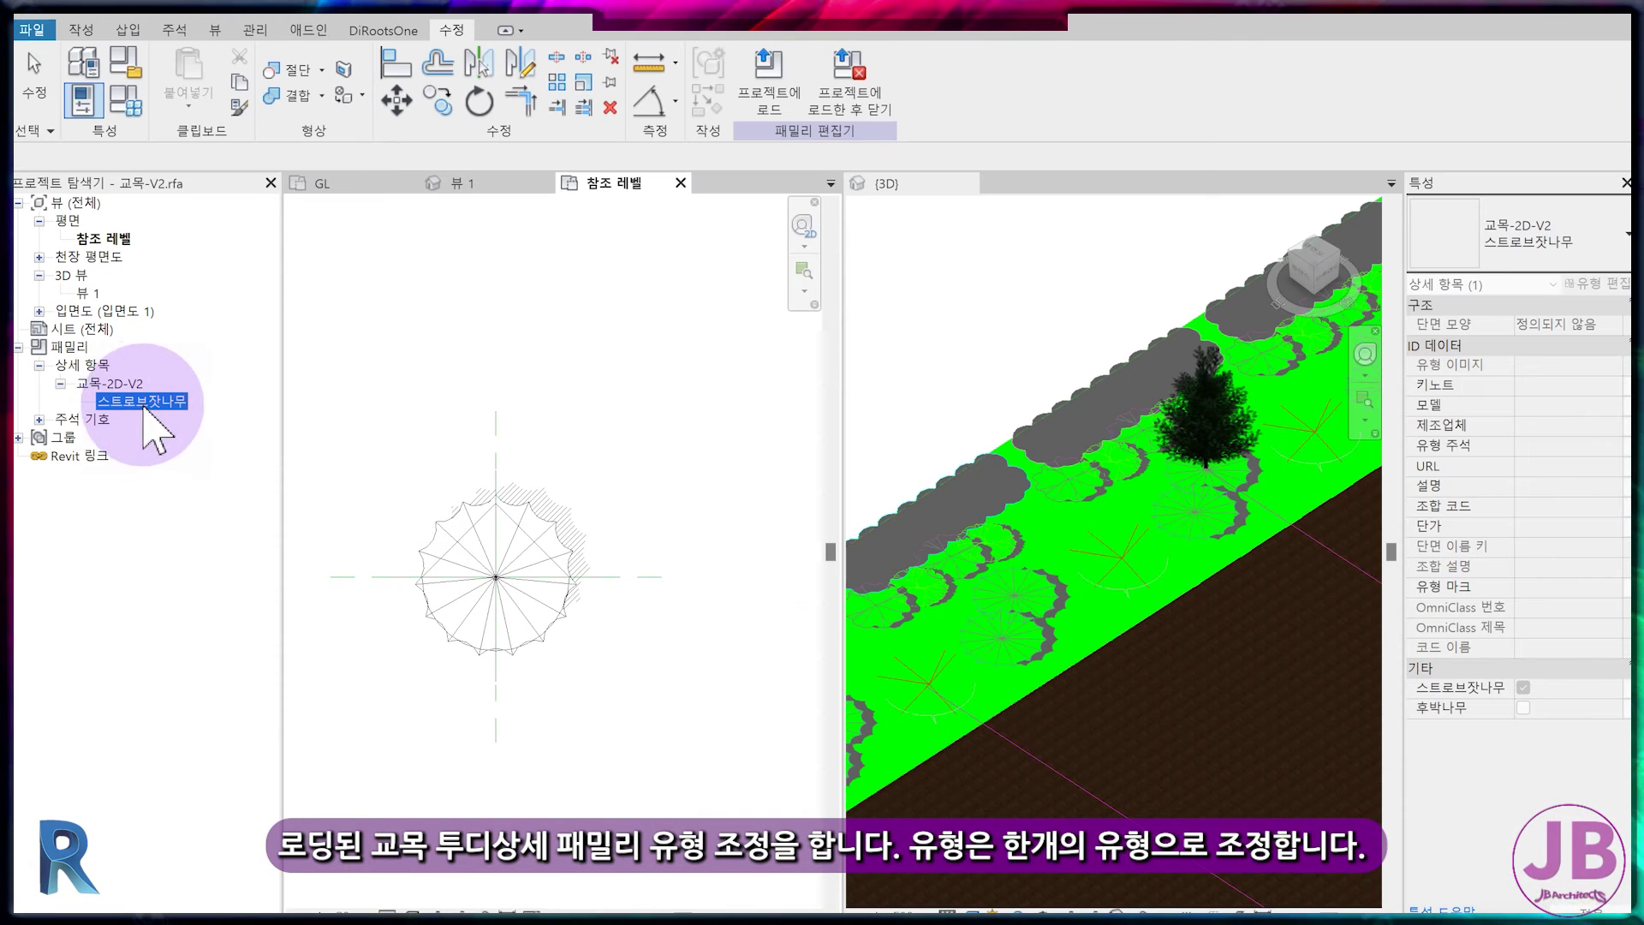
- Rename the remaining 교목-2D-V2 type as 기본유형
right_click(191, 374)
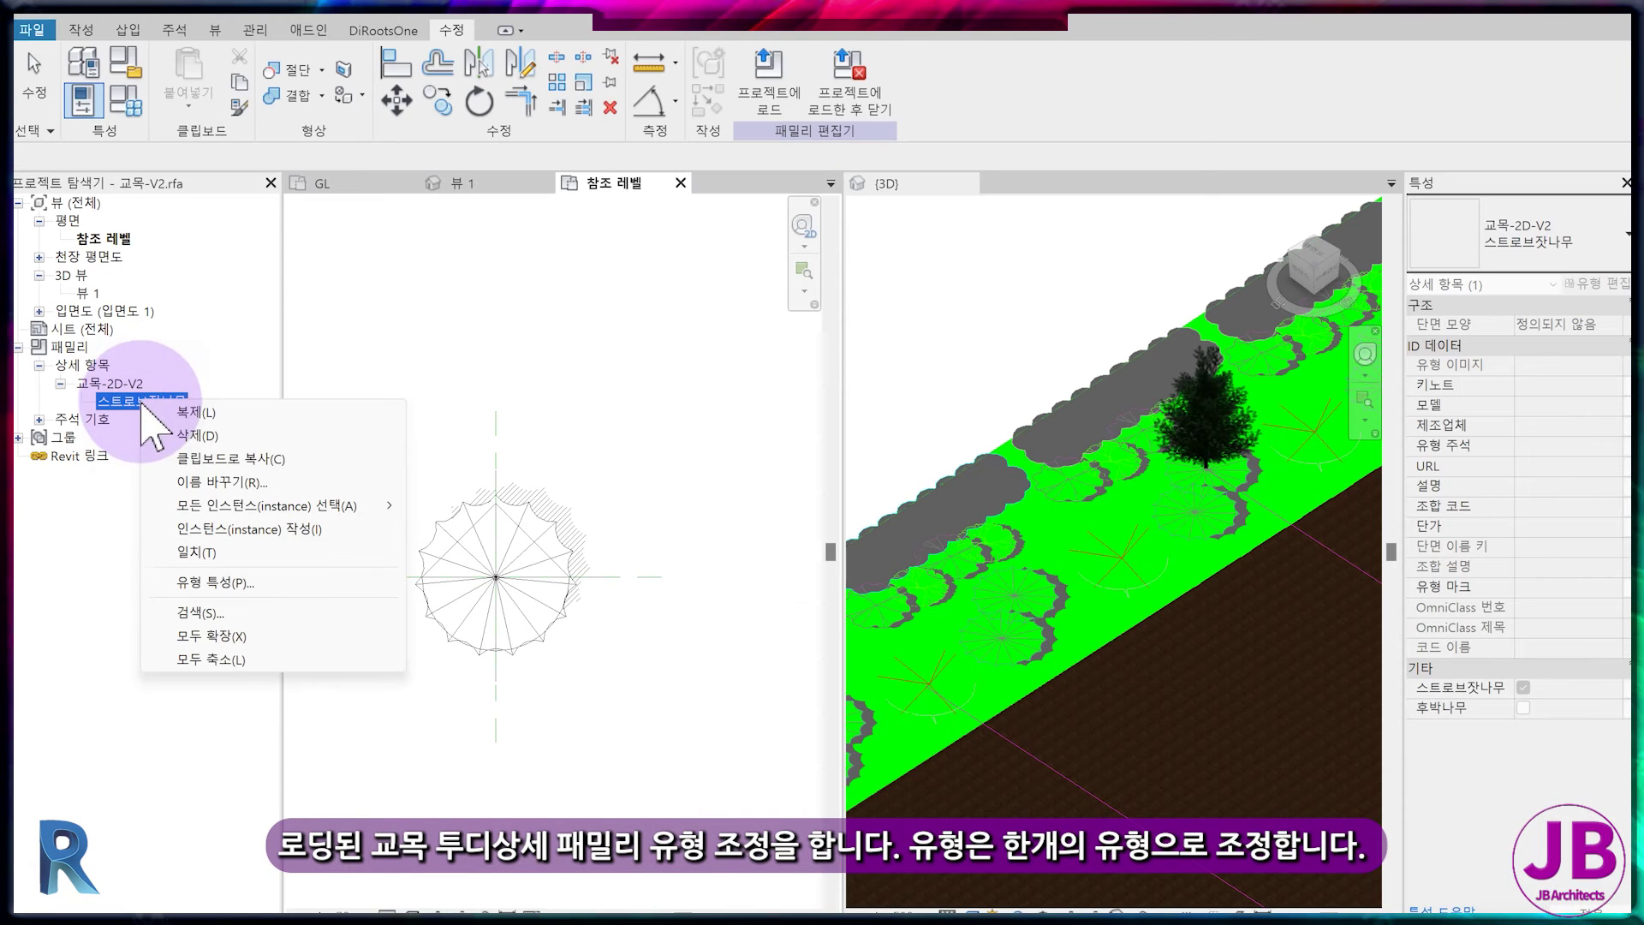
left_click(229, 488)
type("기본유")
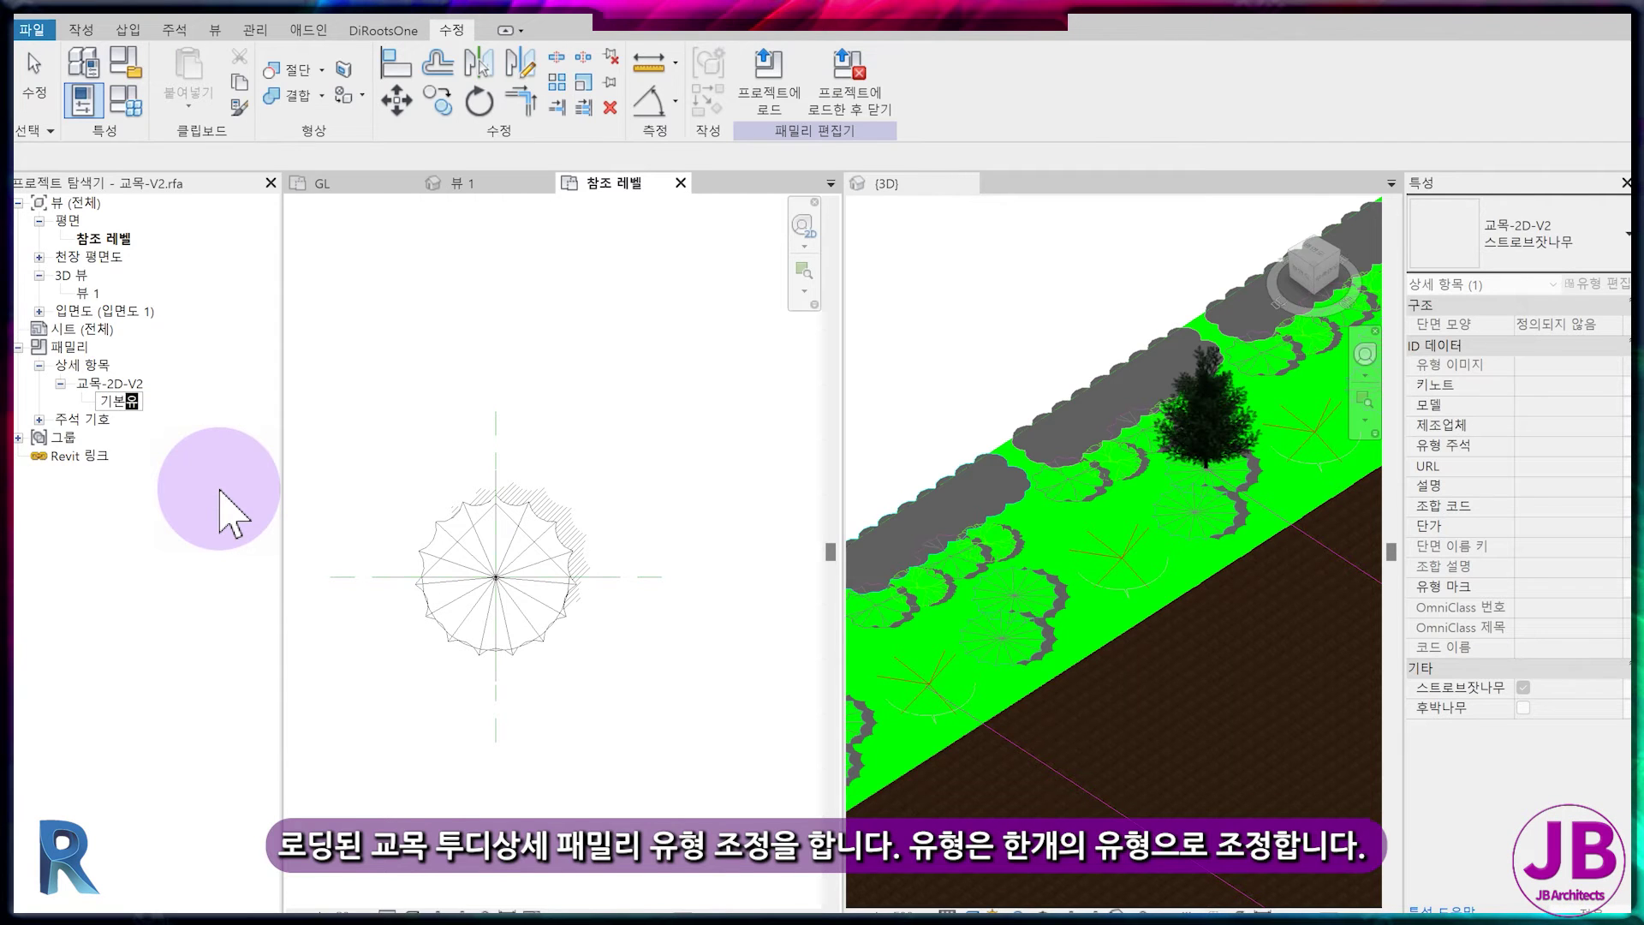
type("형")
key("Return")
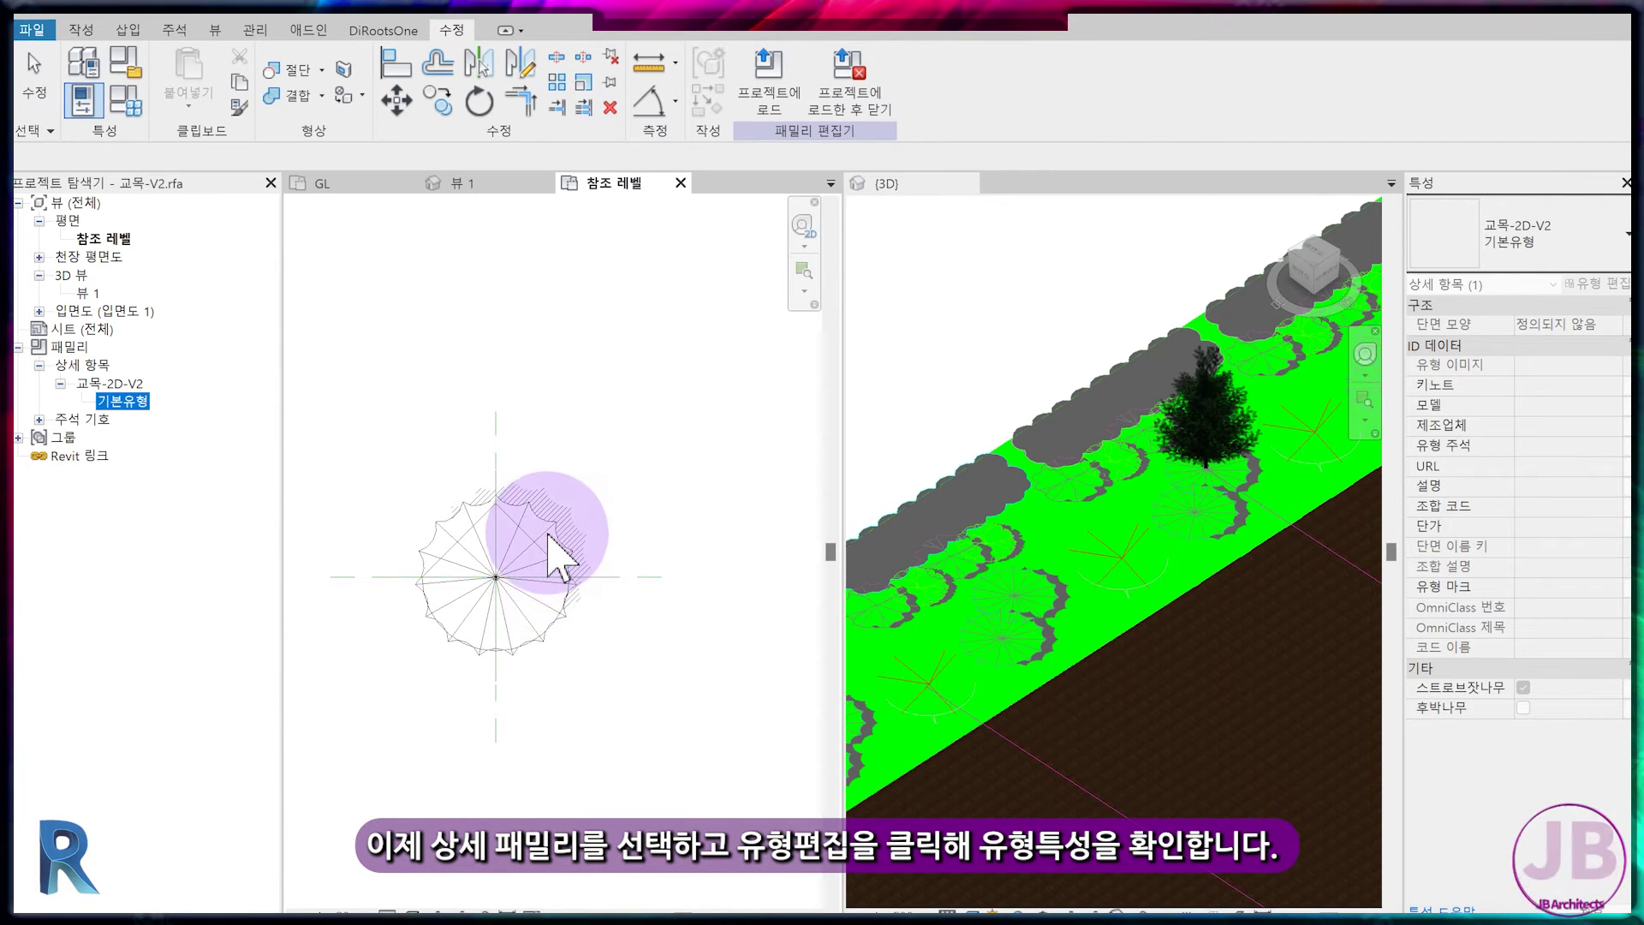
- Associate the placed detail item's 스트로브잣나무 type property with a new family type parameter named 스트로브잣나무
left_click(548, 535)
left_click(1598, 284)
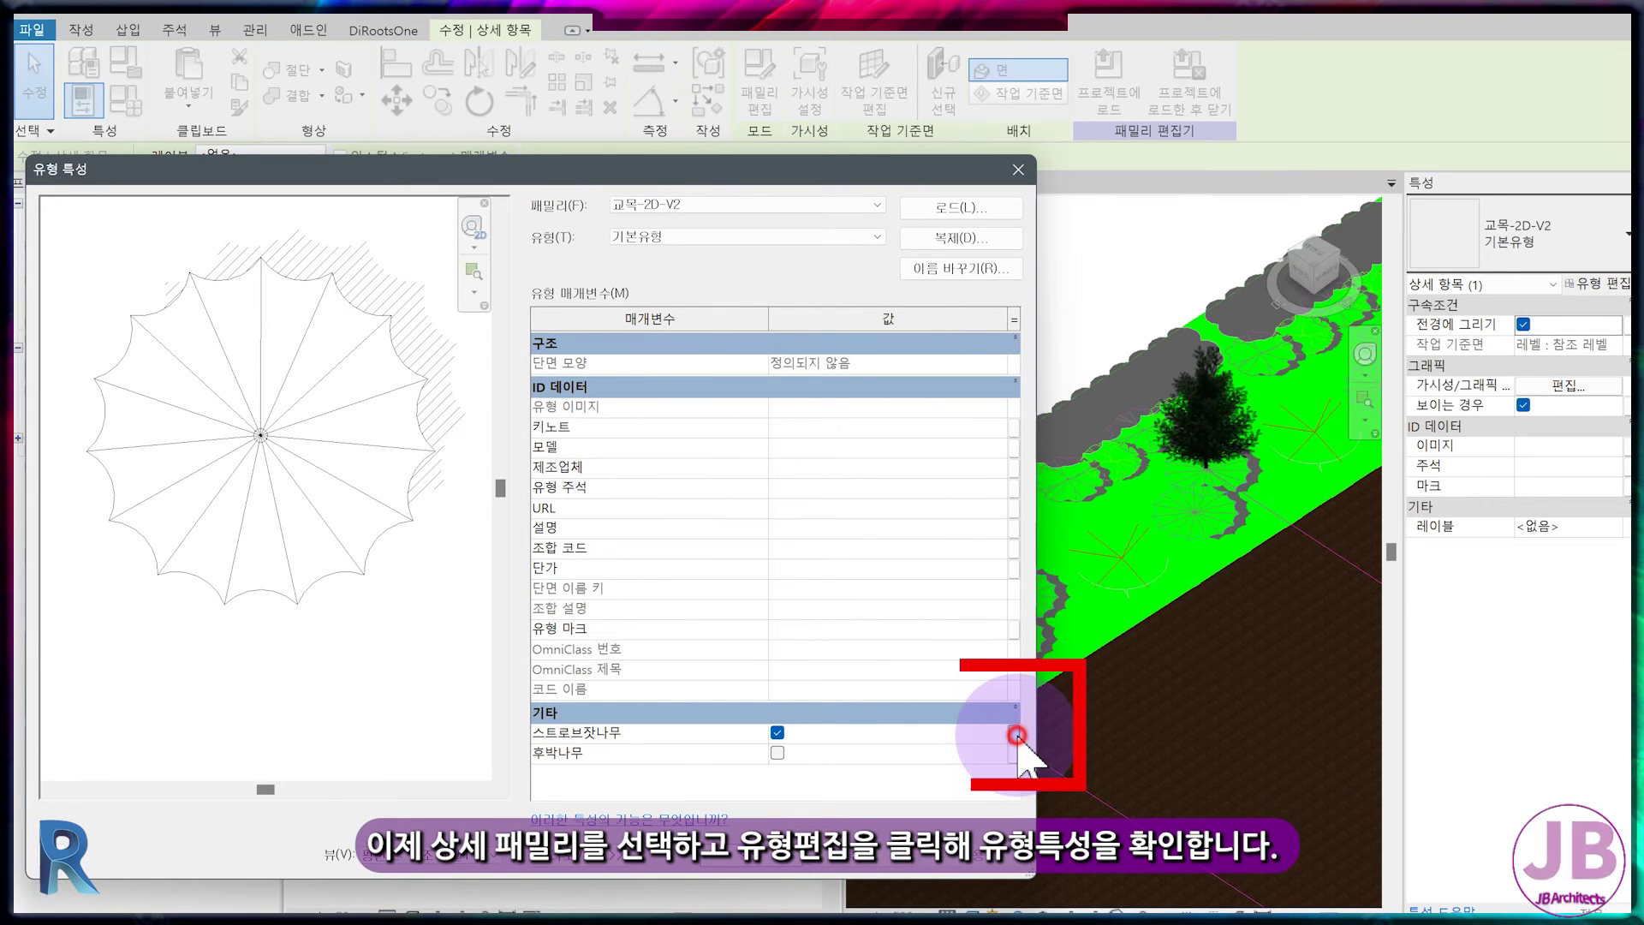
left_click(1017, 734)
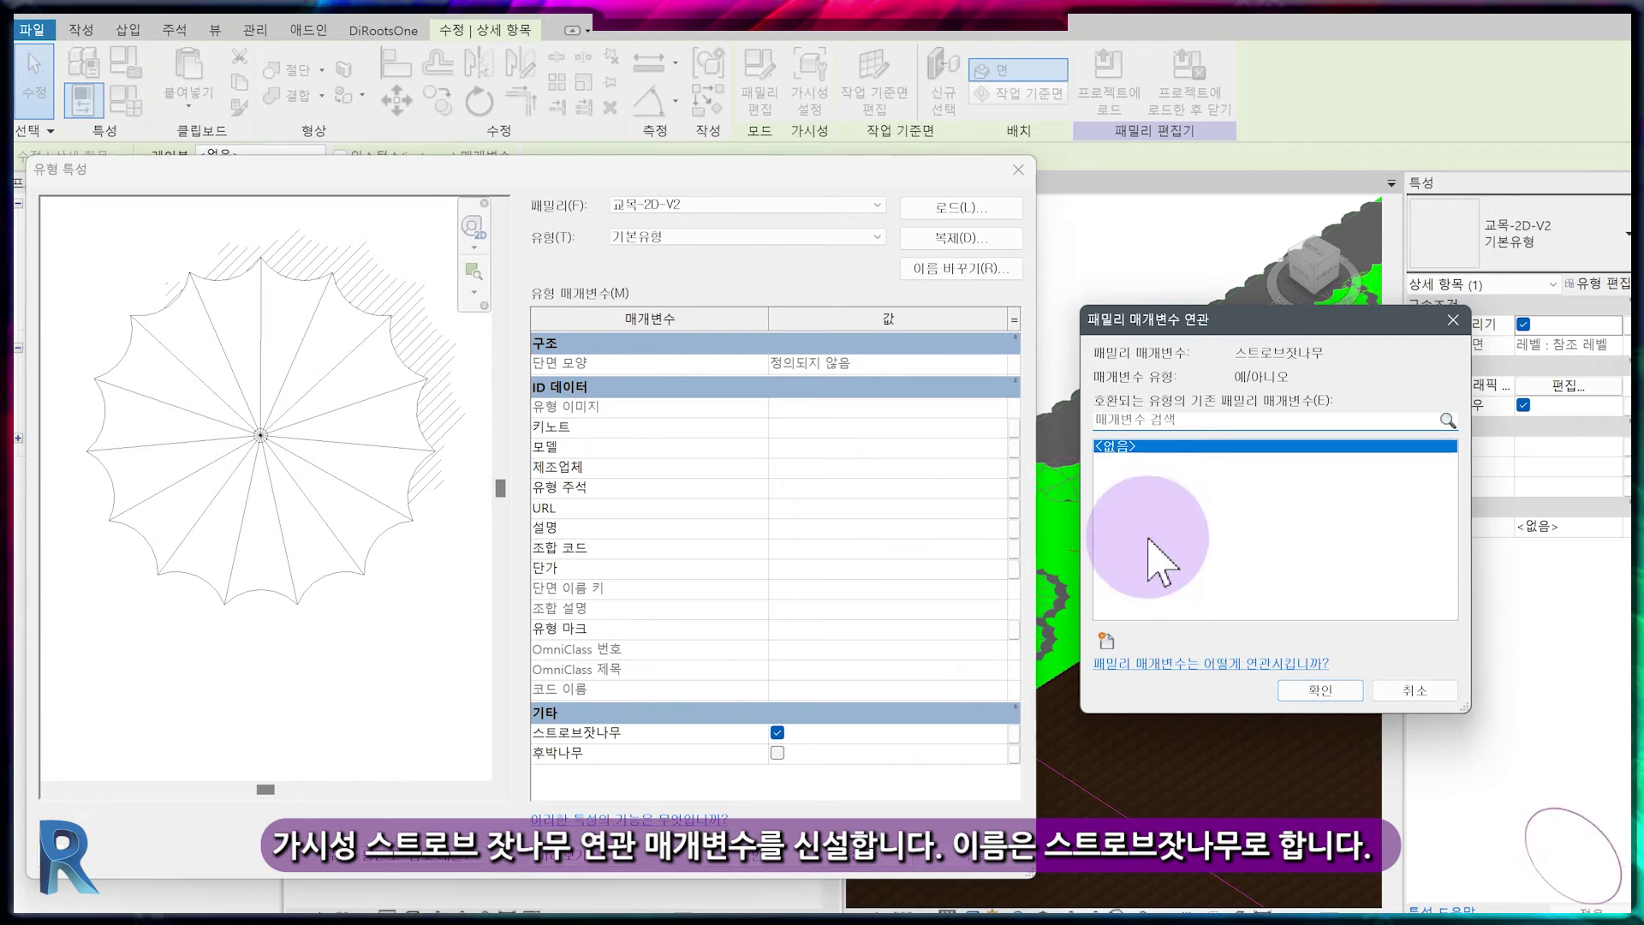
left_click(1105, 639)
left_click(1220, 499)
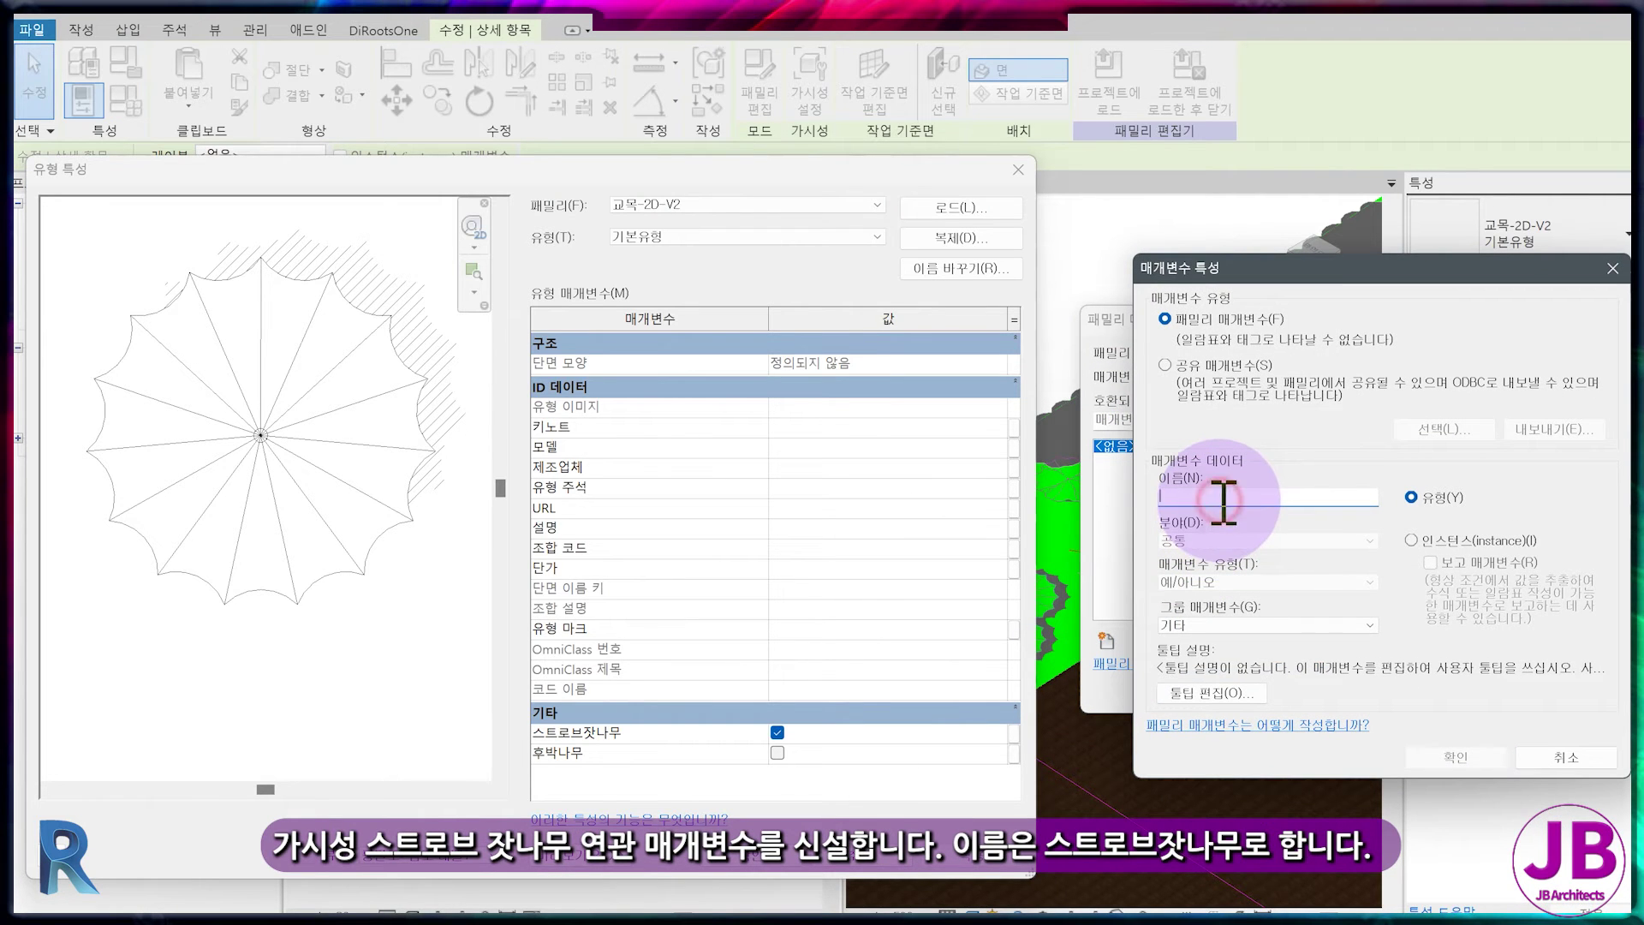
type("스트로브잣나무")
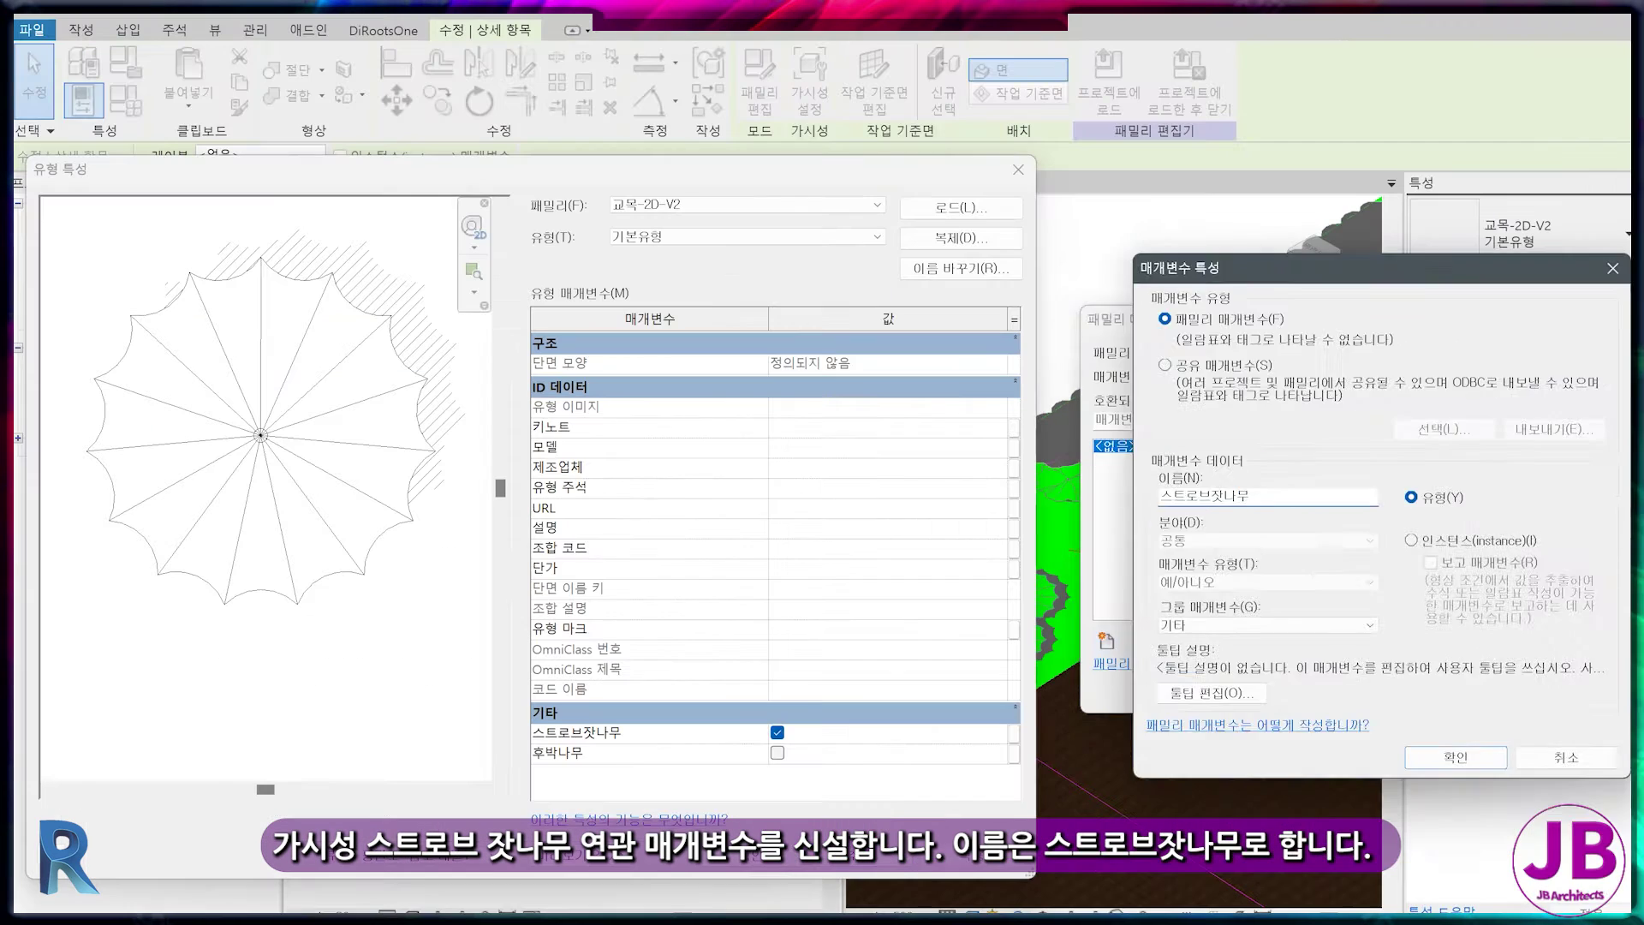
key("Return")
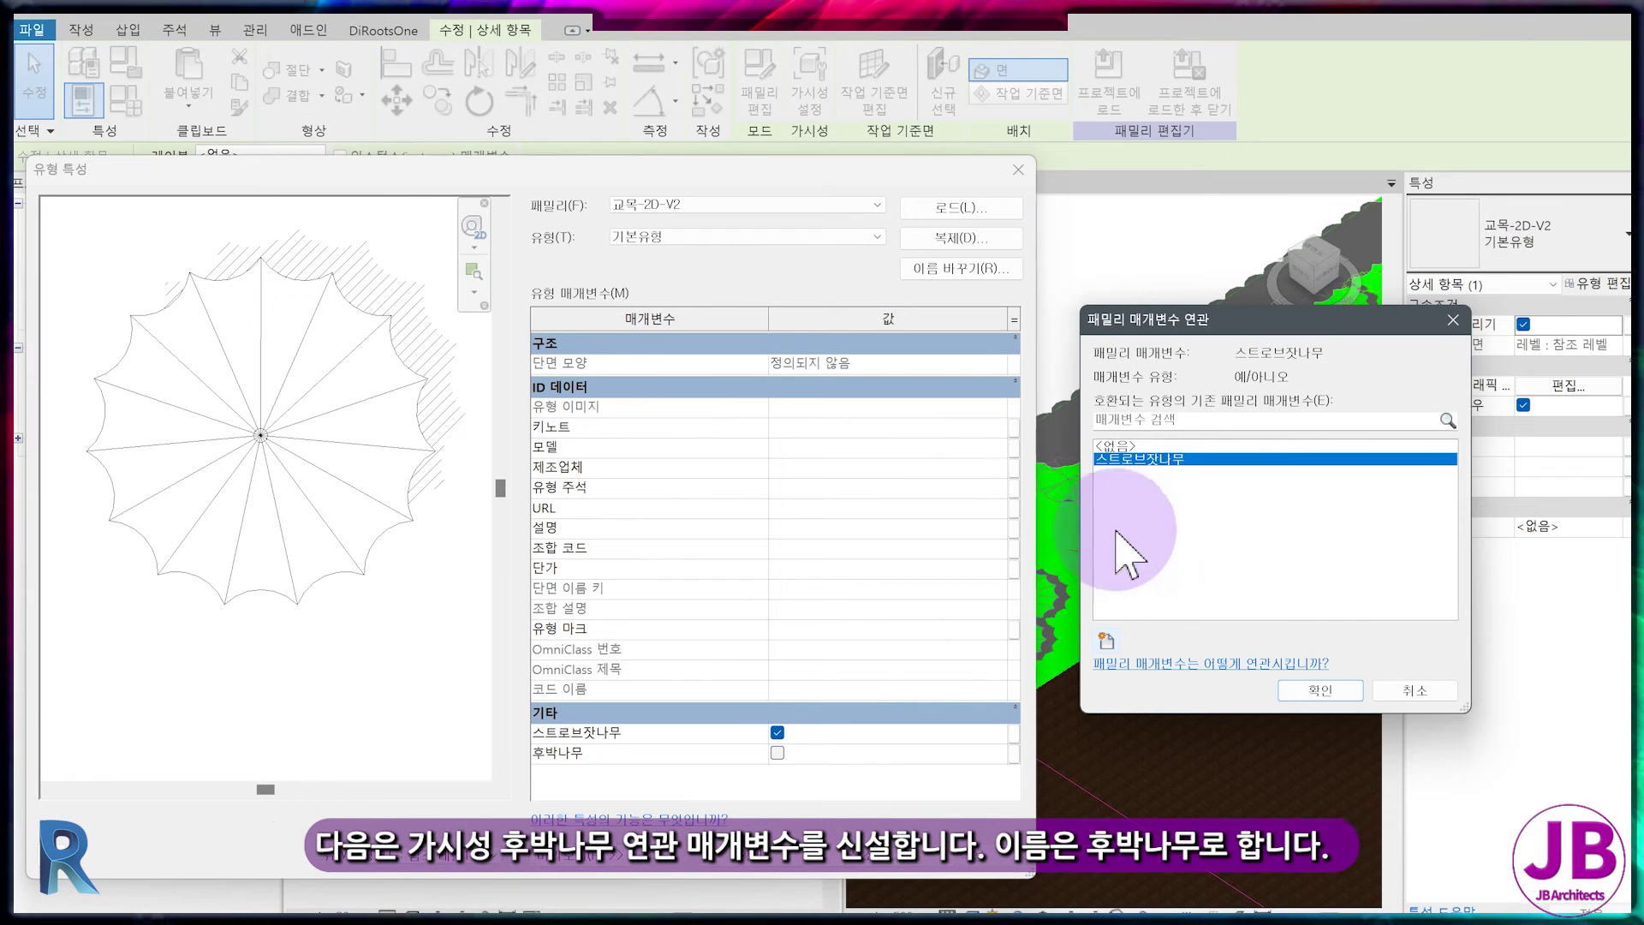
left_click(1321, 689)
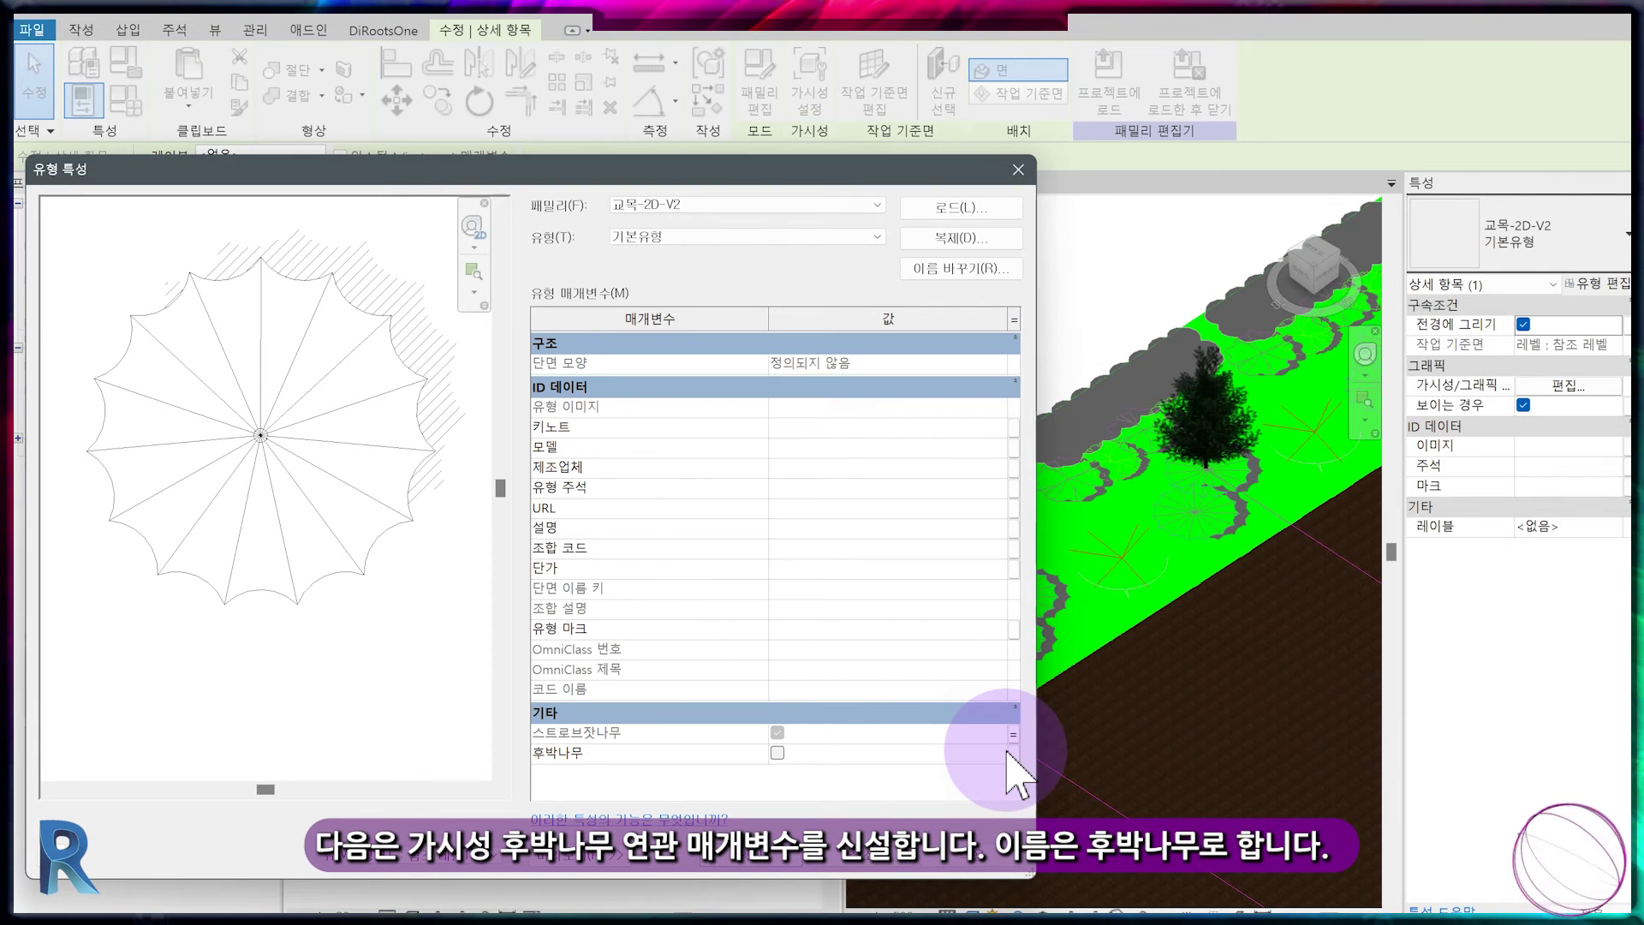
- Associate the detail item's 후박나무 type property with a new family type parameter named 후박나무
left_click(1012, 751)
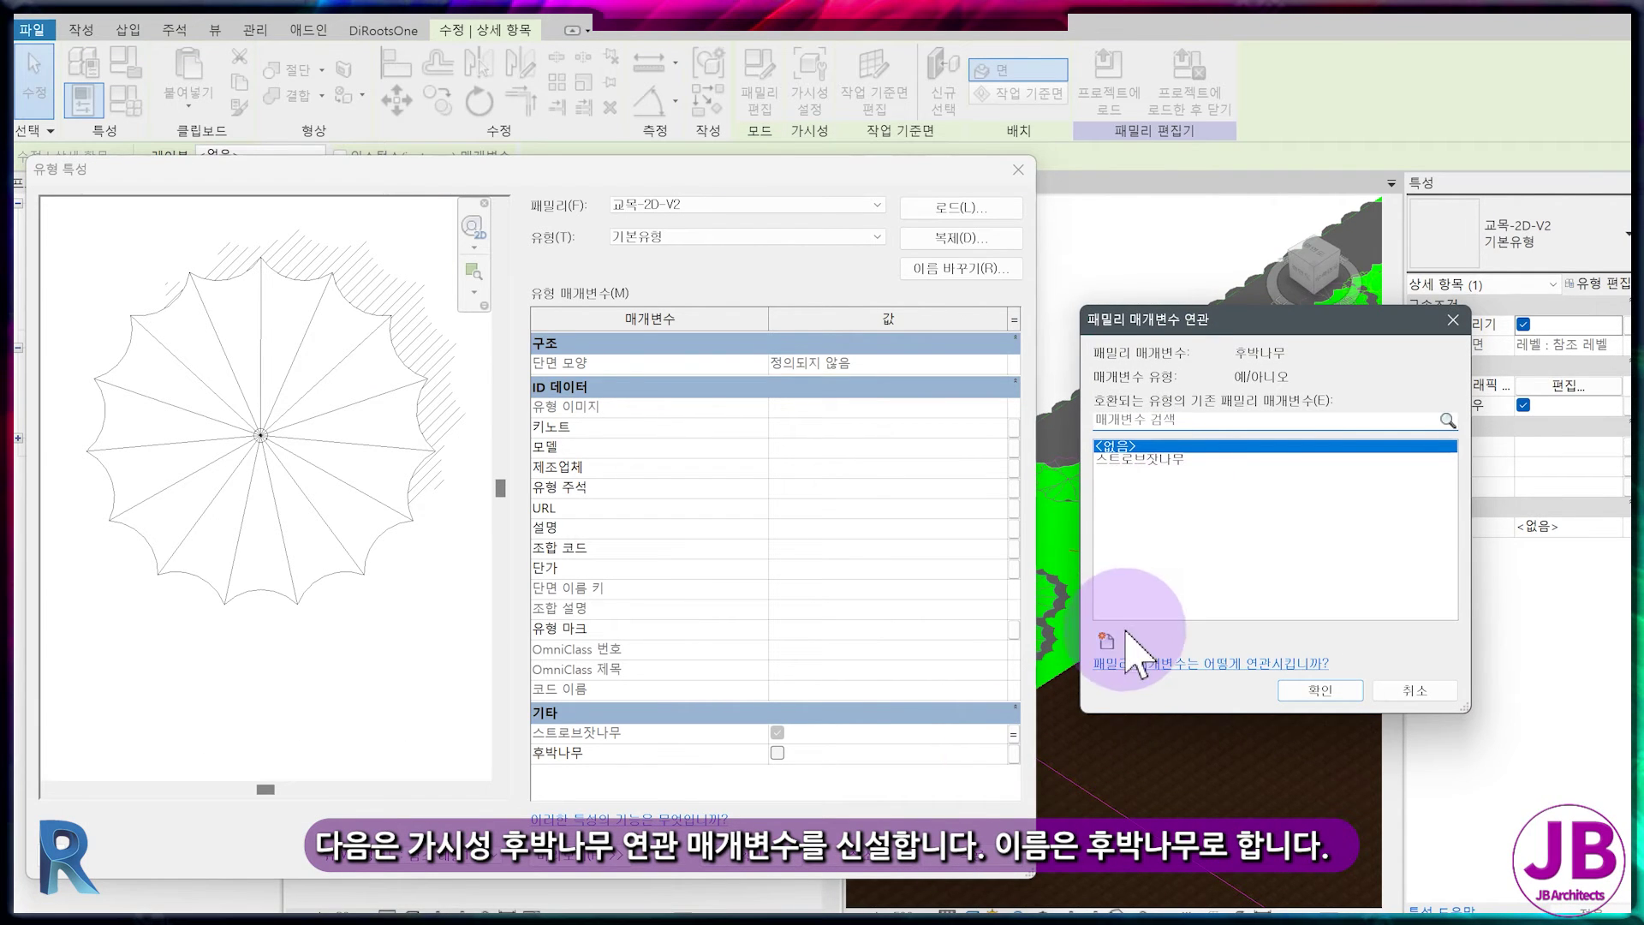
left_click(1106, 640)
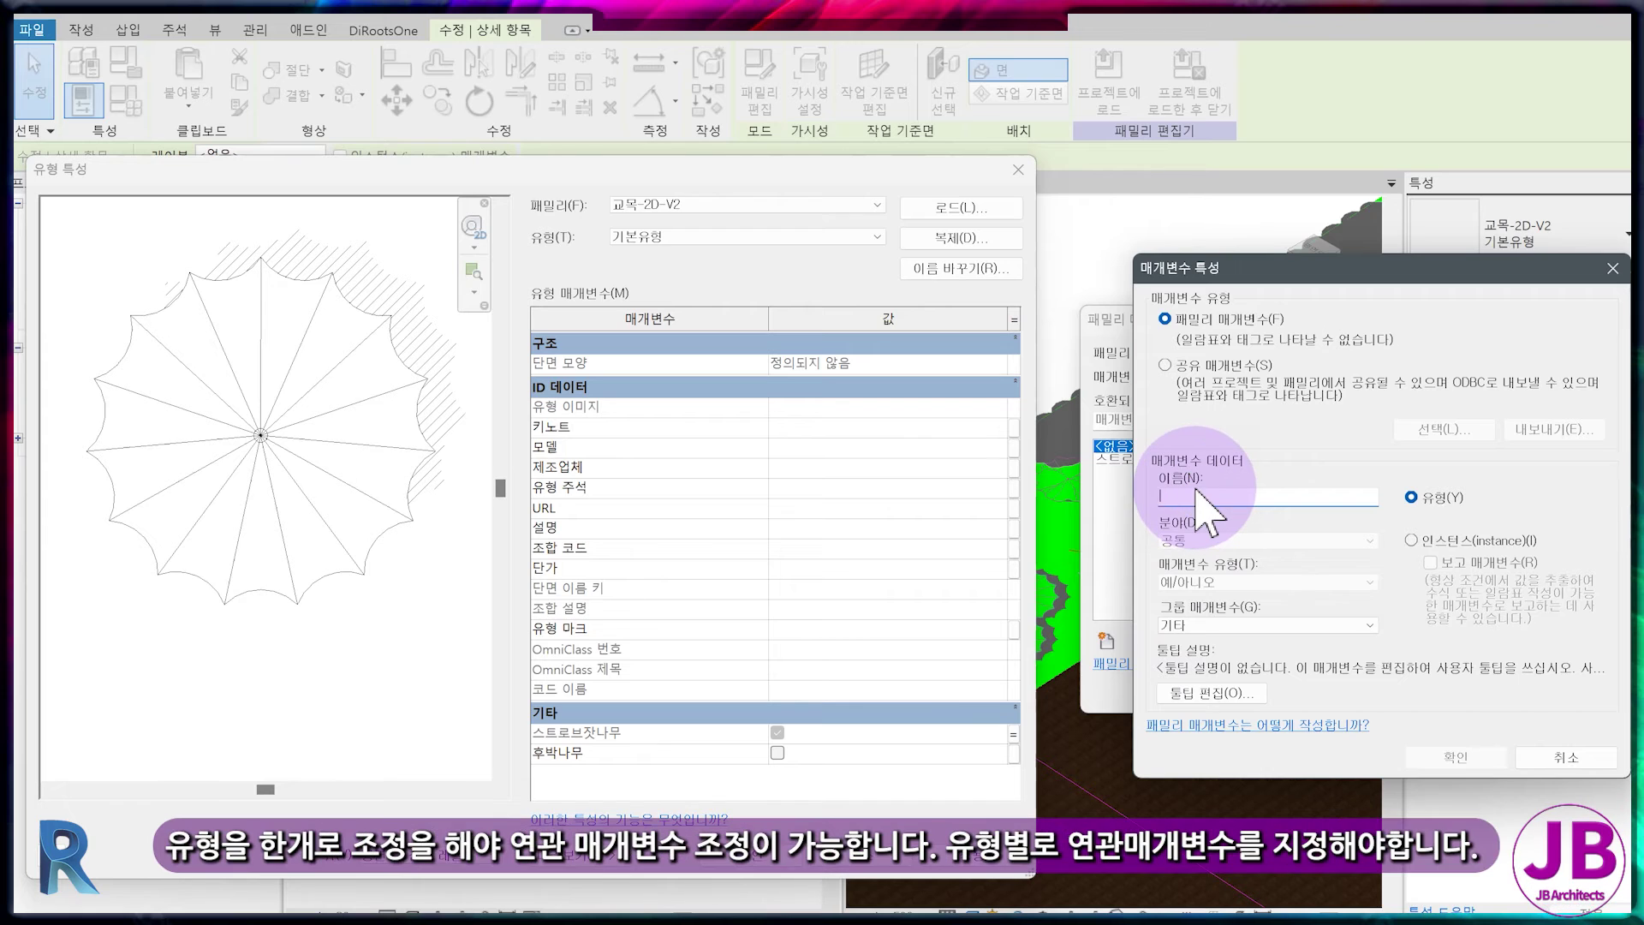
type("ㅎㅜ박나")
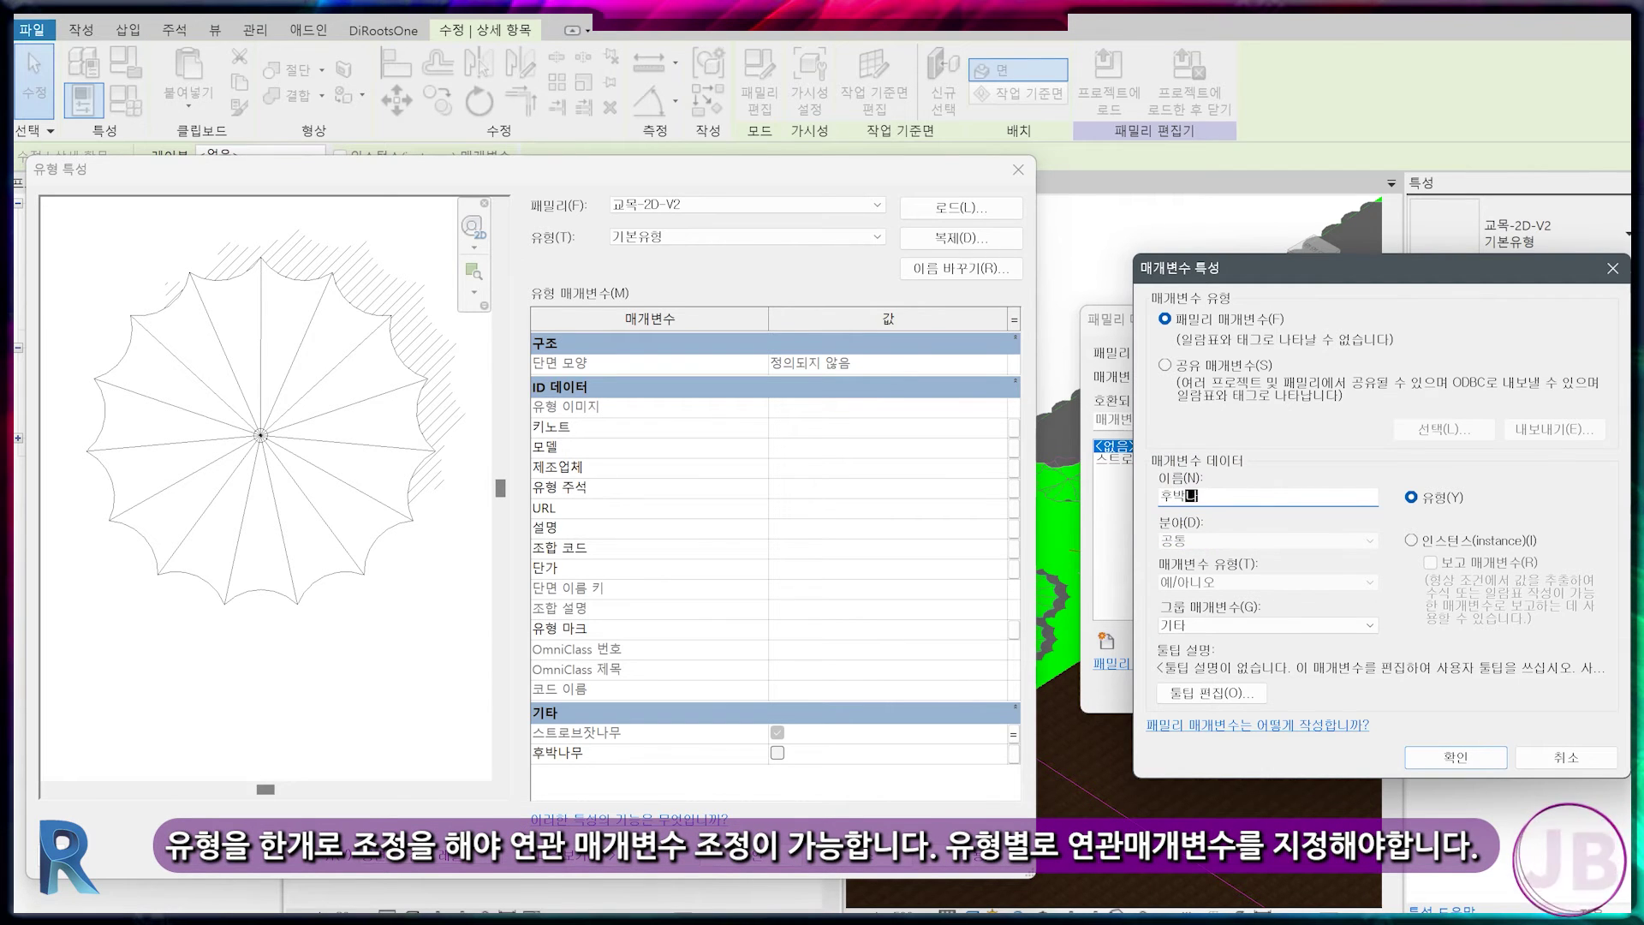
key("Return")
left_click(1196, 491)
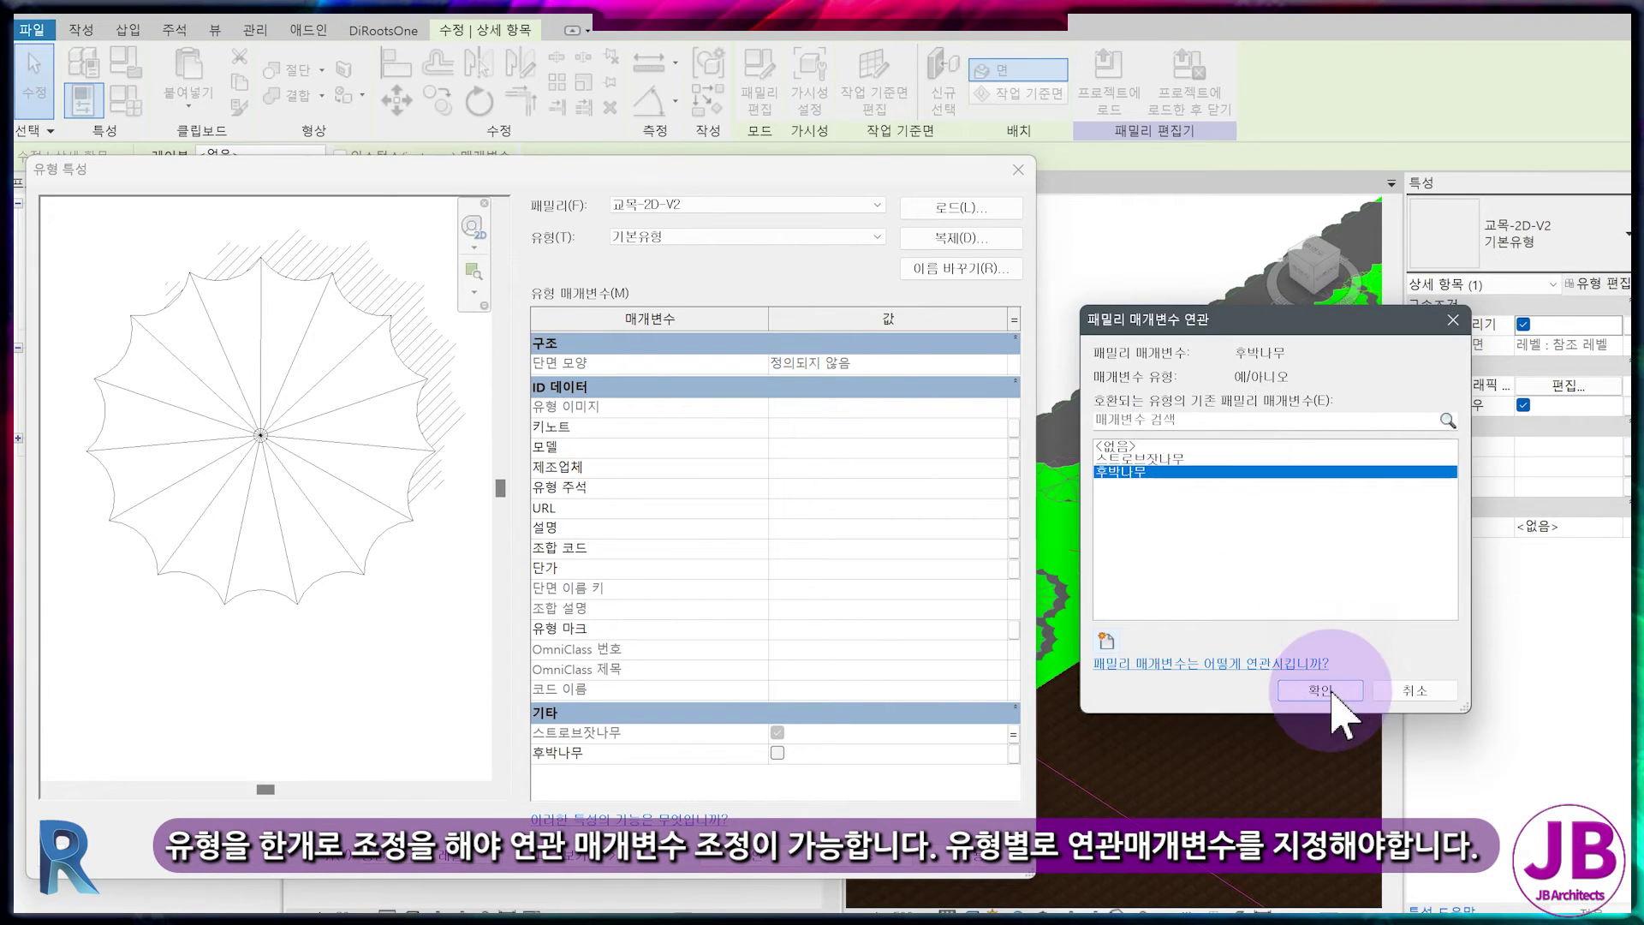
left_click(1329, 693)
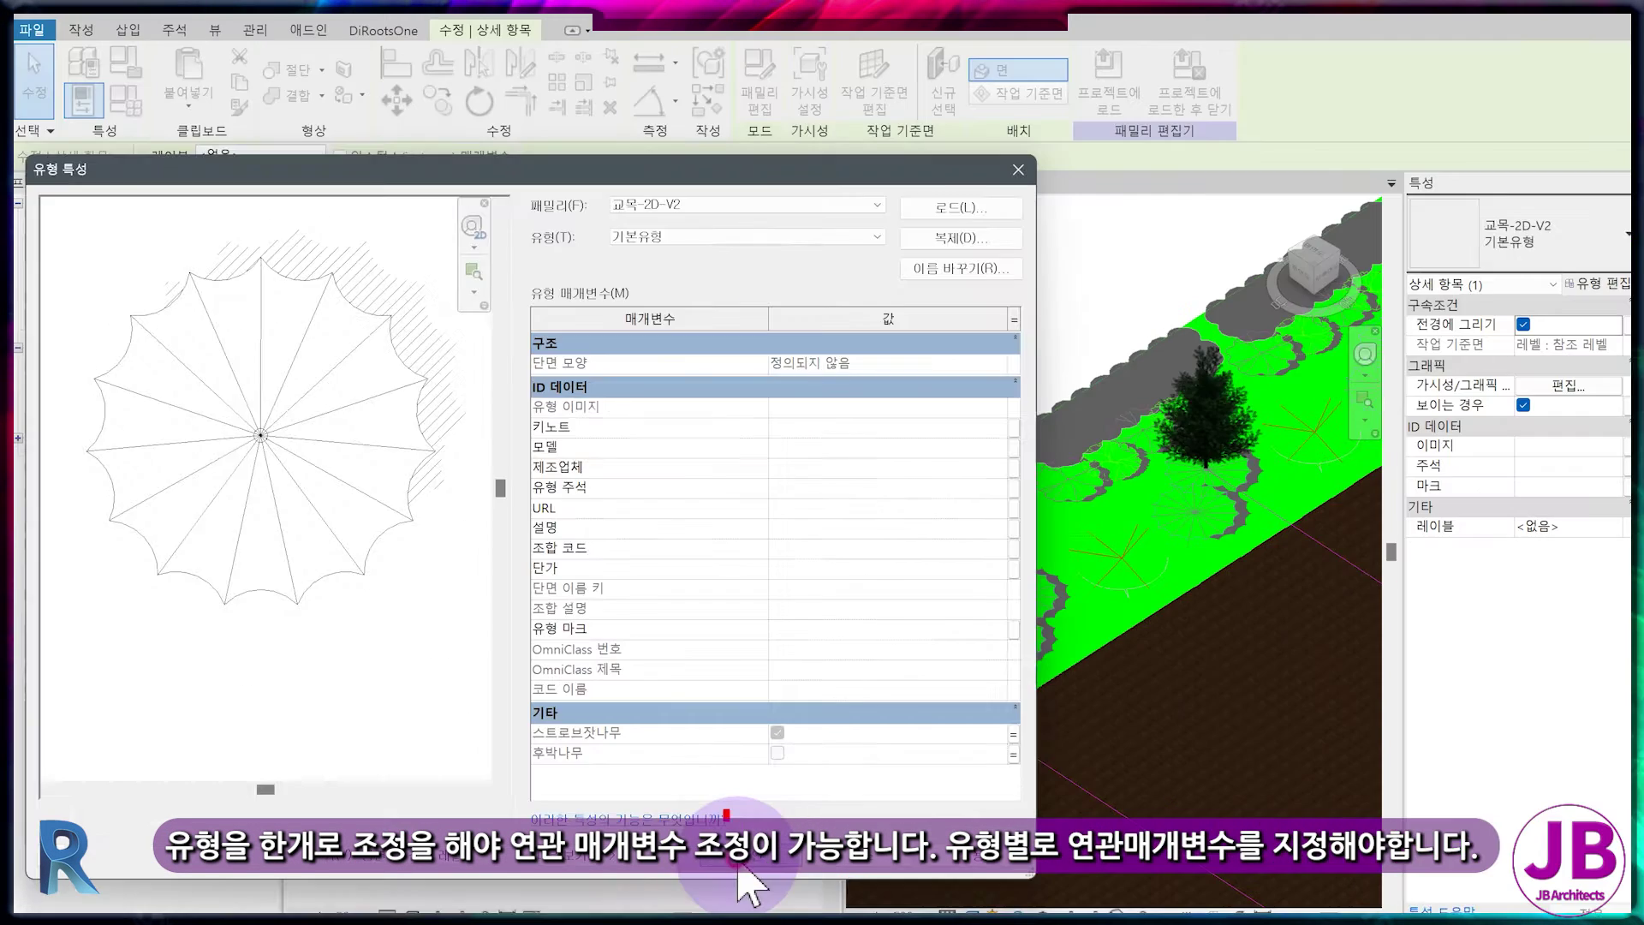
left_click(1010, 912)
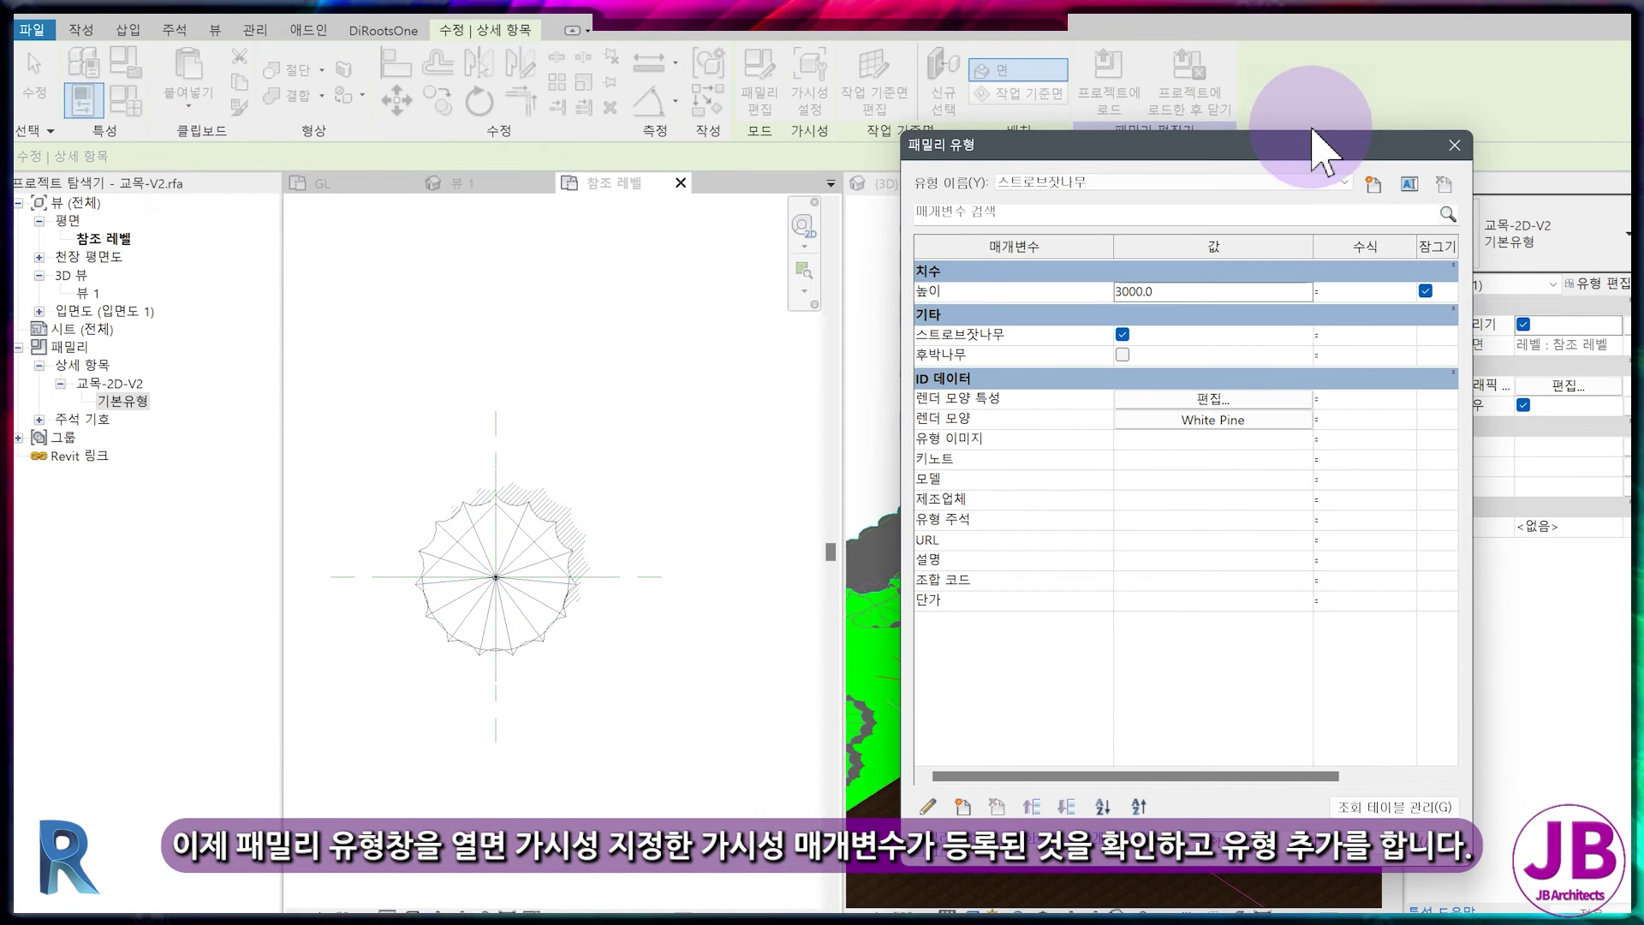
- Add a new family type named 후박나무 to the 교목-V2 family
left_click_drag(1314, 146, 462, 173)
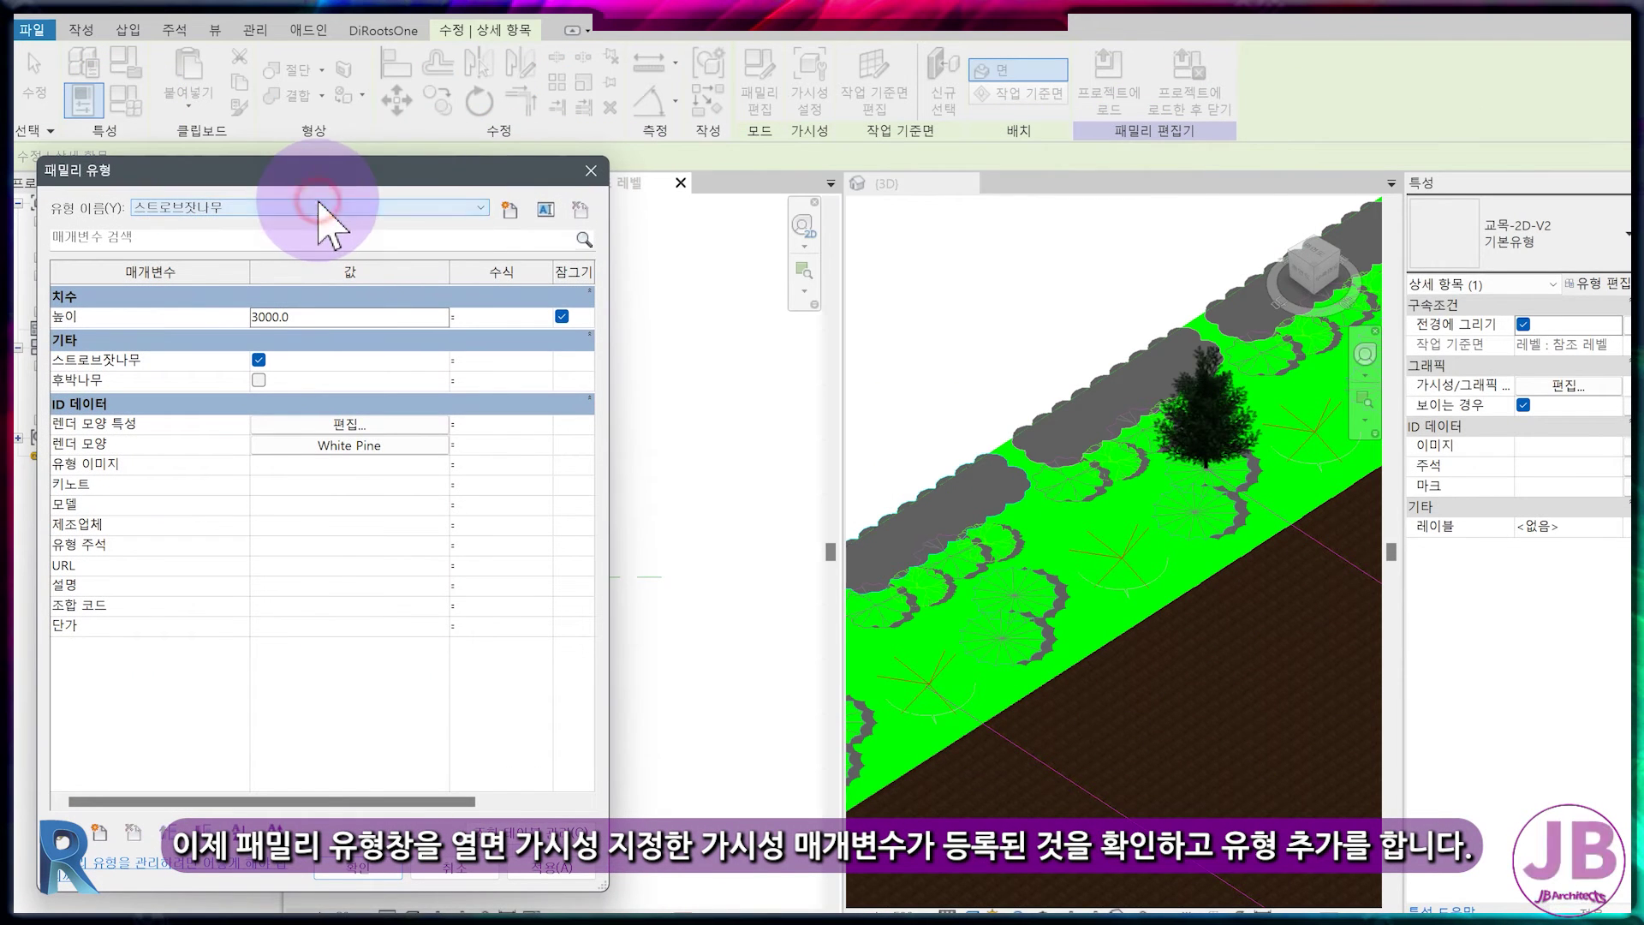
left_click(510, 209)
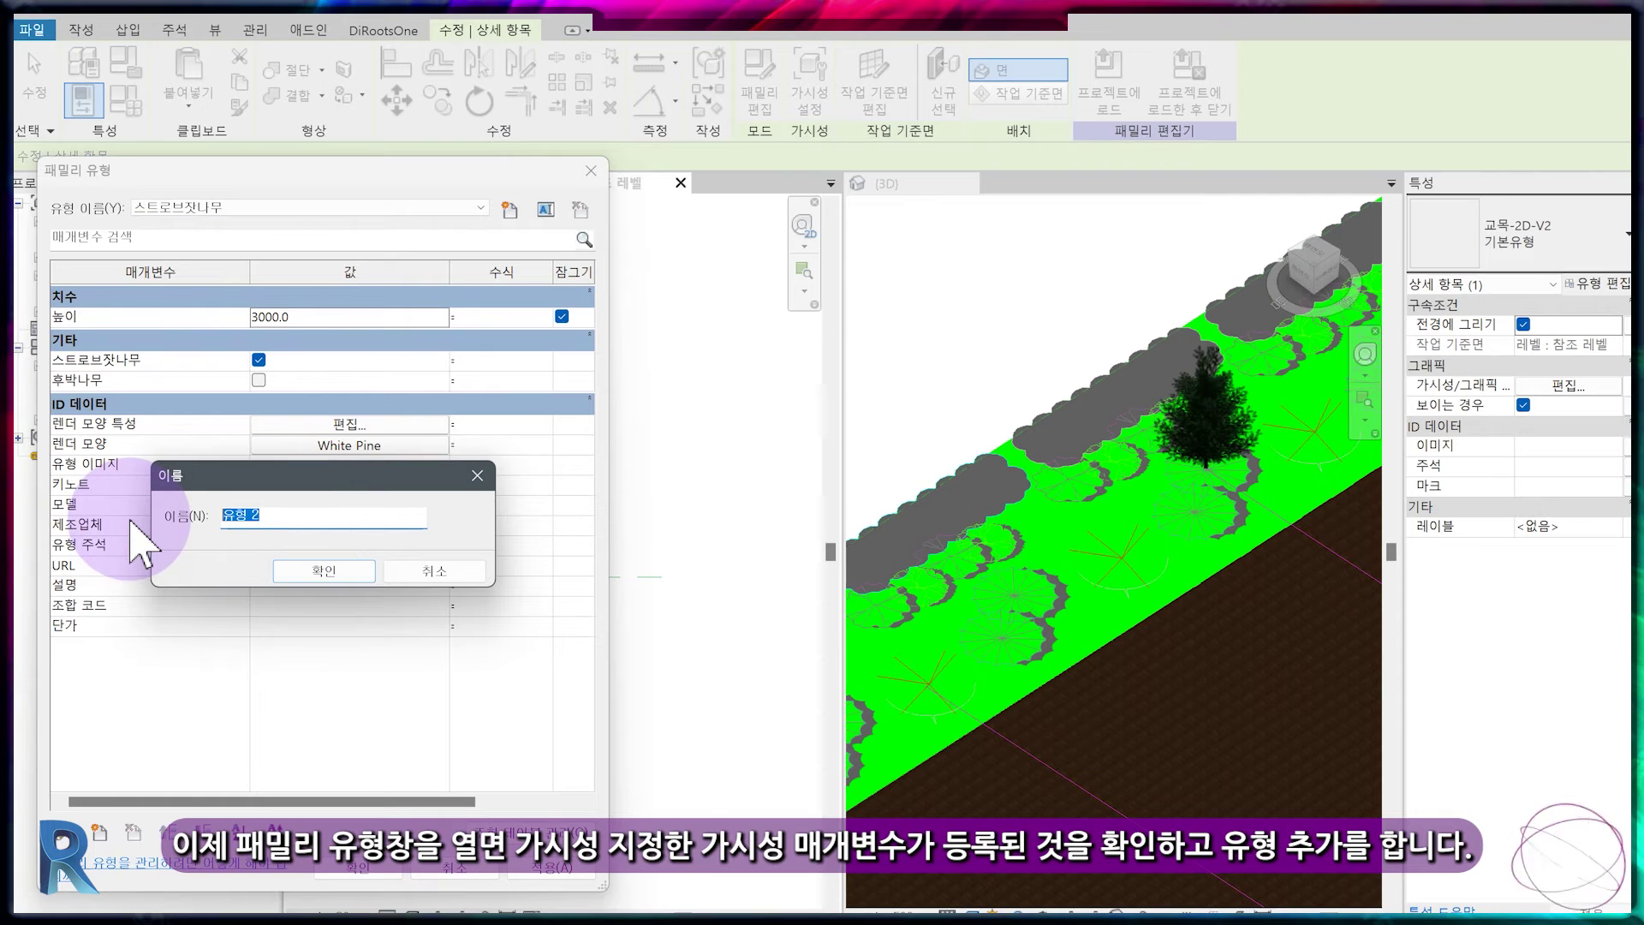
key("Return")
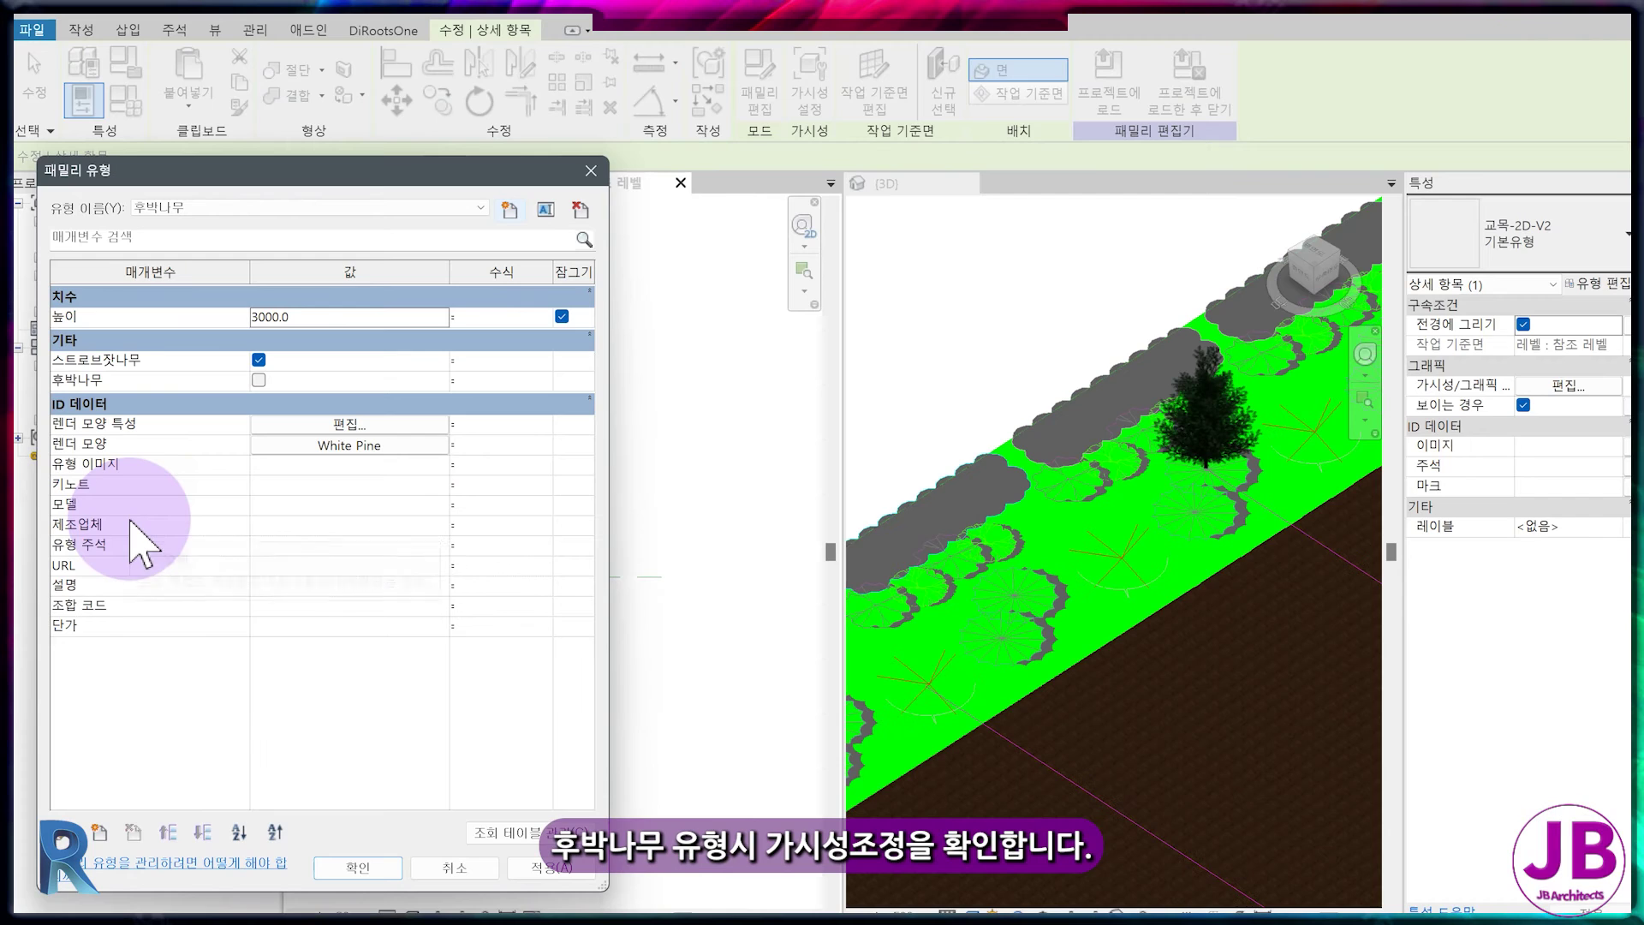
left_click(565, 867)
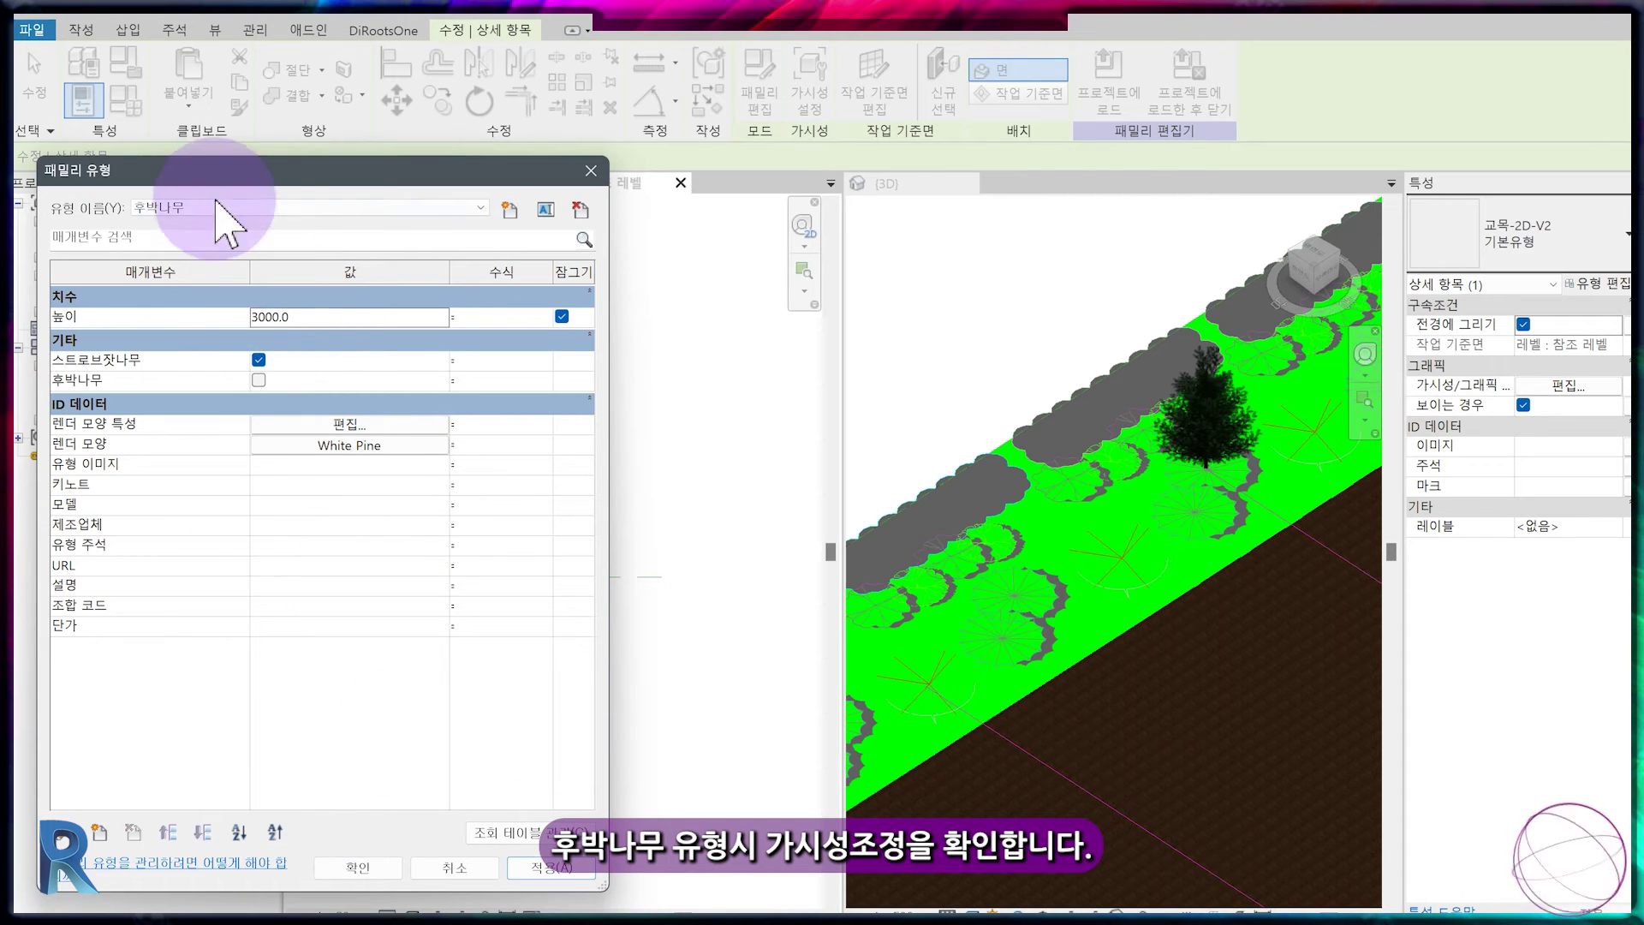
- For the 후박나무 family type, turn off the 스트로브잣나무 parameter and turn on the 후박나무 parameter
left_click(257, 377)
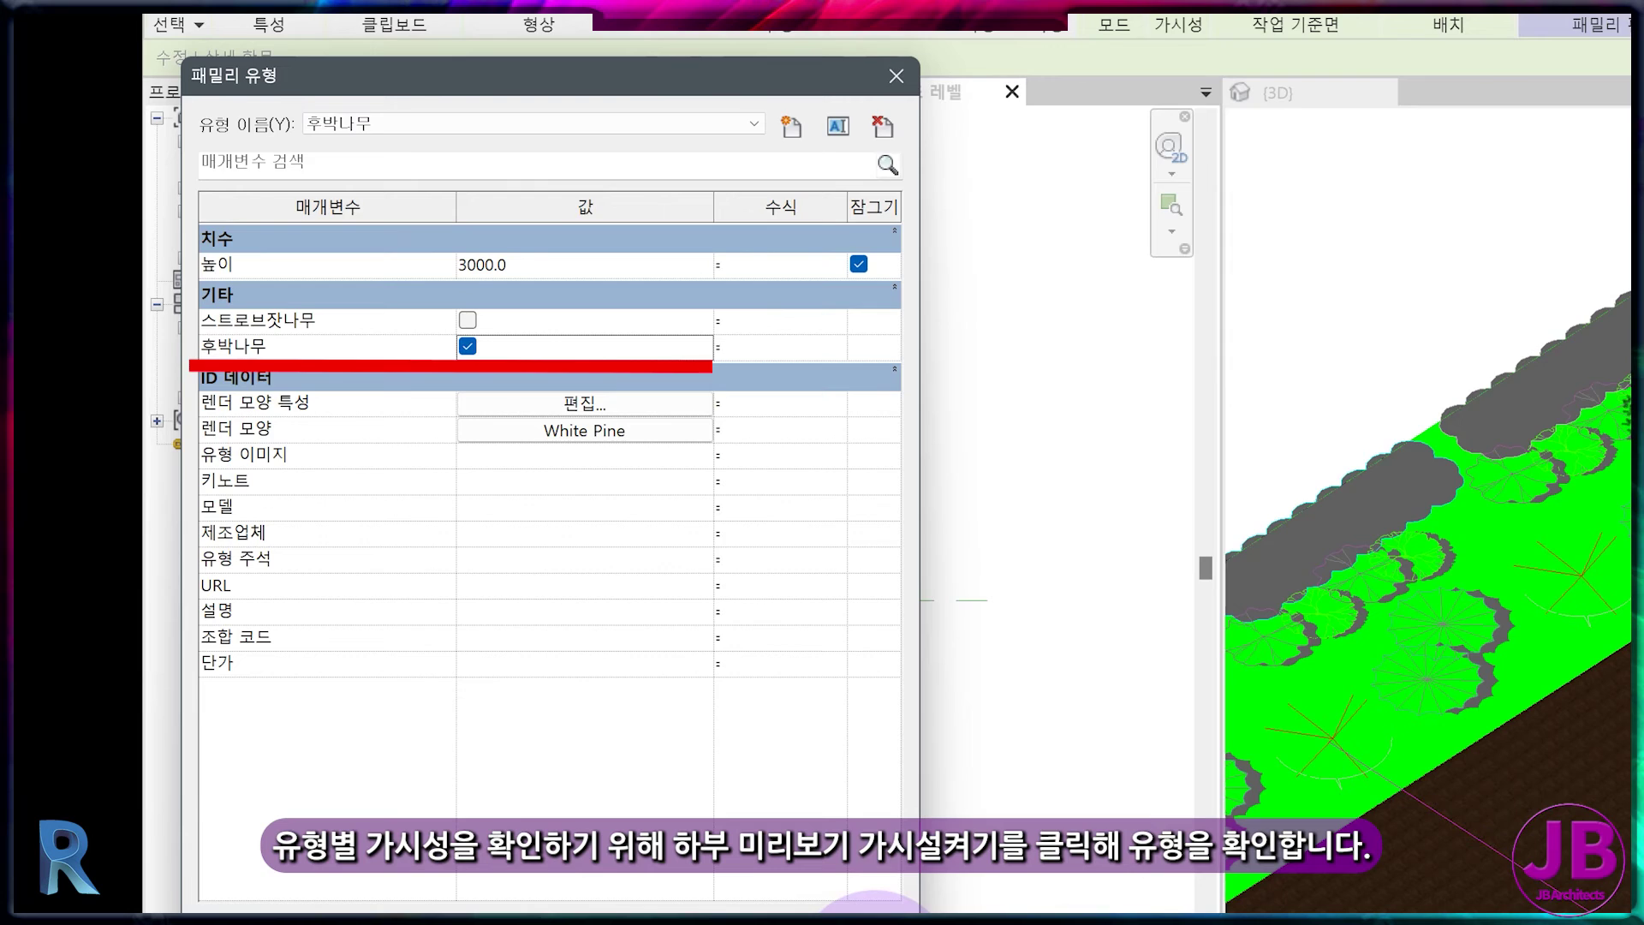
left_click(572, 867)
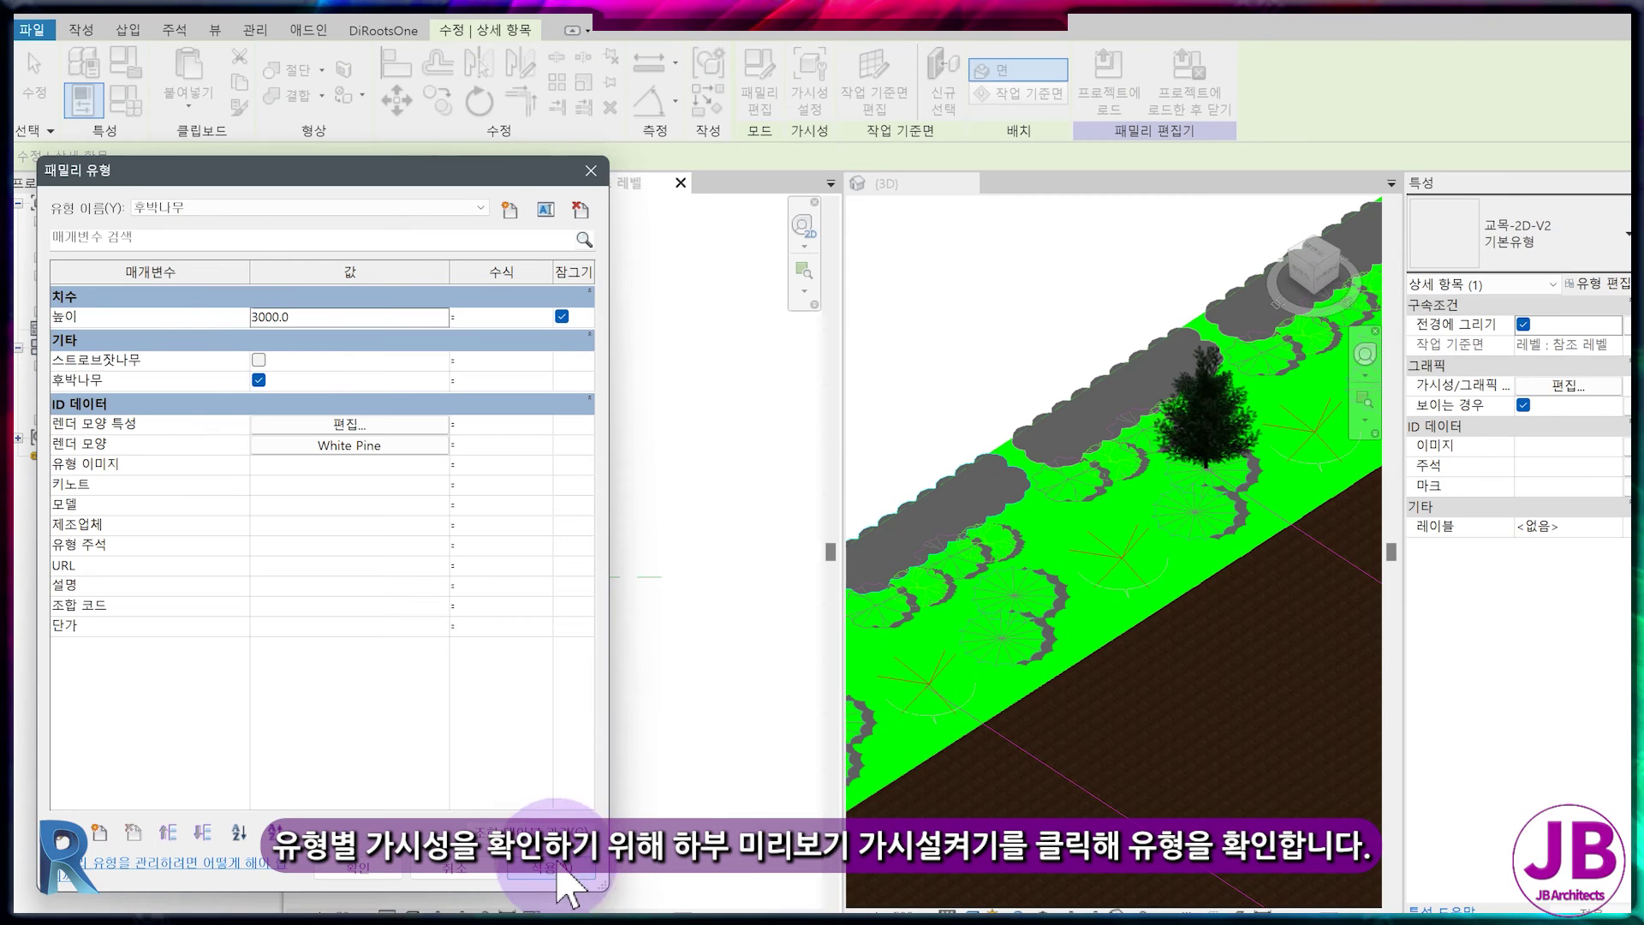
left_click_drag(223, 171, 940, 108)
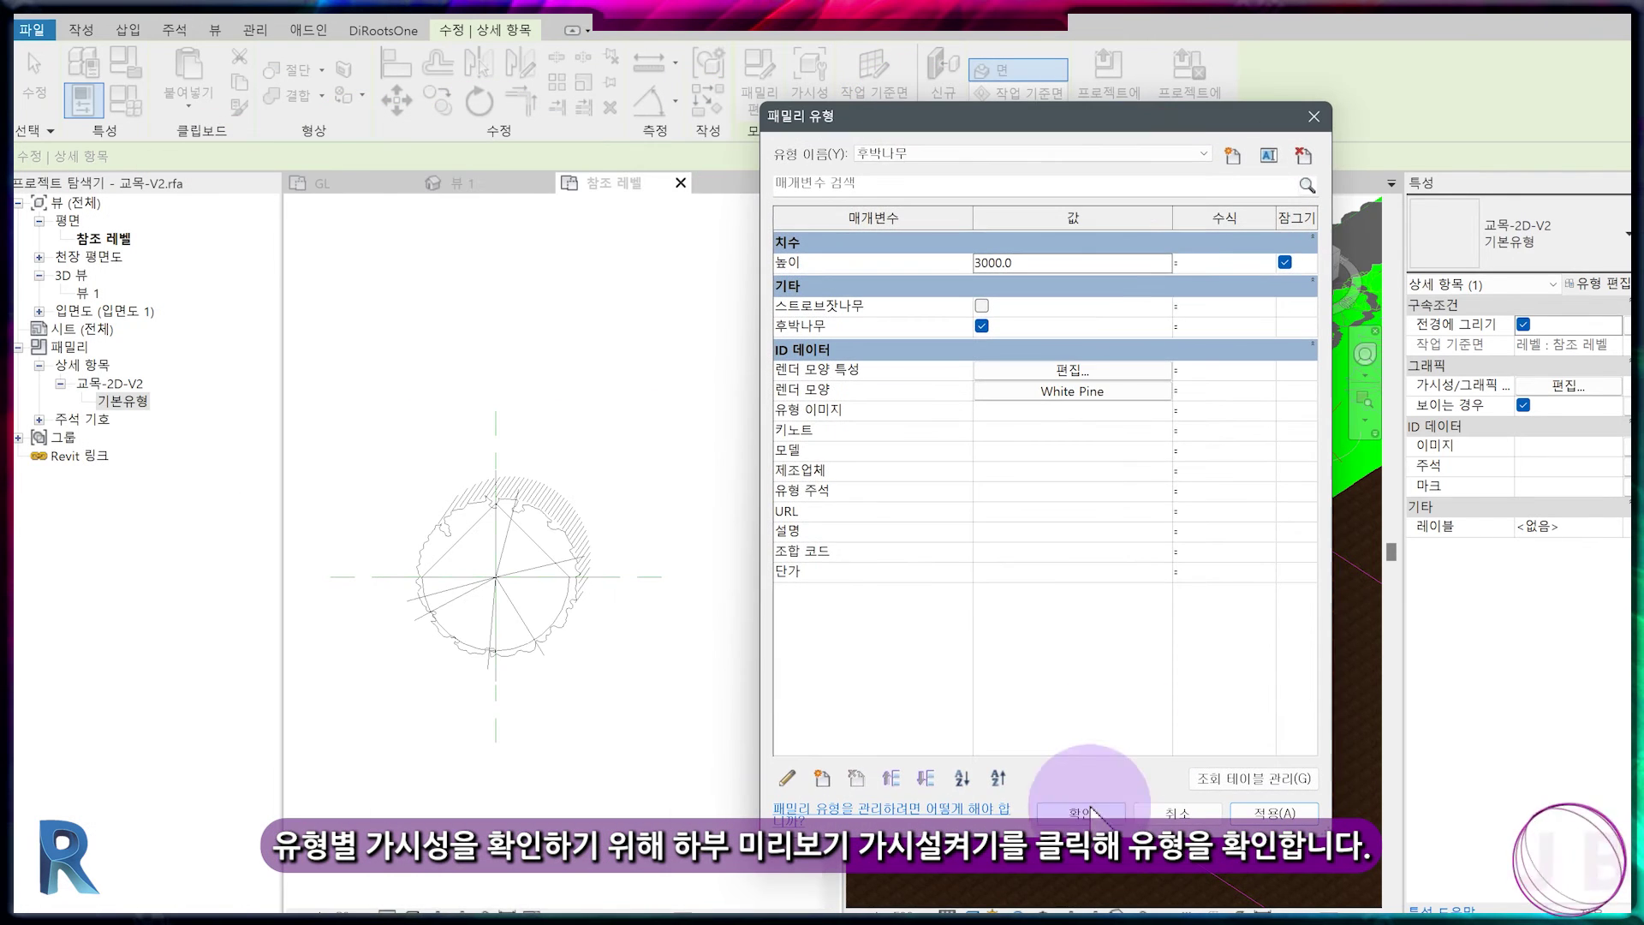
left_click(1066, 794)
- Turn on preview visibility in the reference level view and apply the 후박나무 type to check its plan symbol
left_click(750, 891)
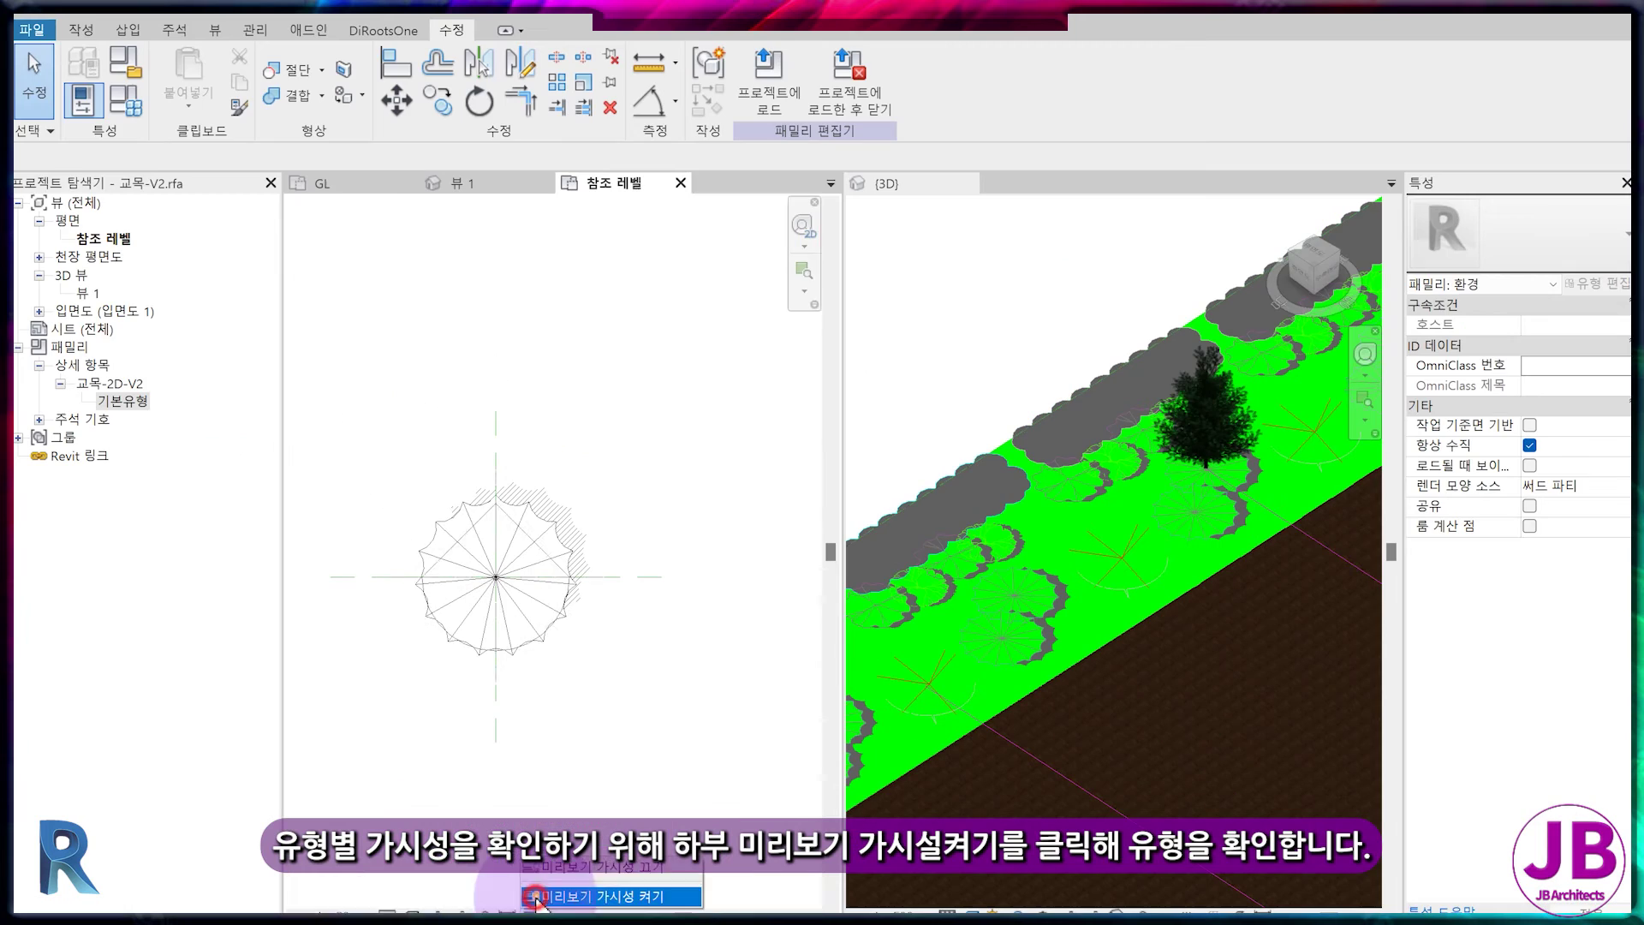
left_click(453, 857)
left_click(122, 107)
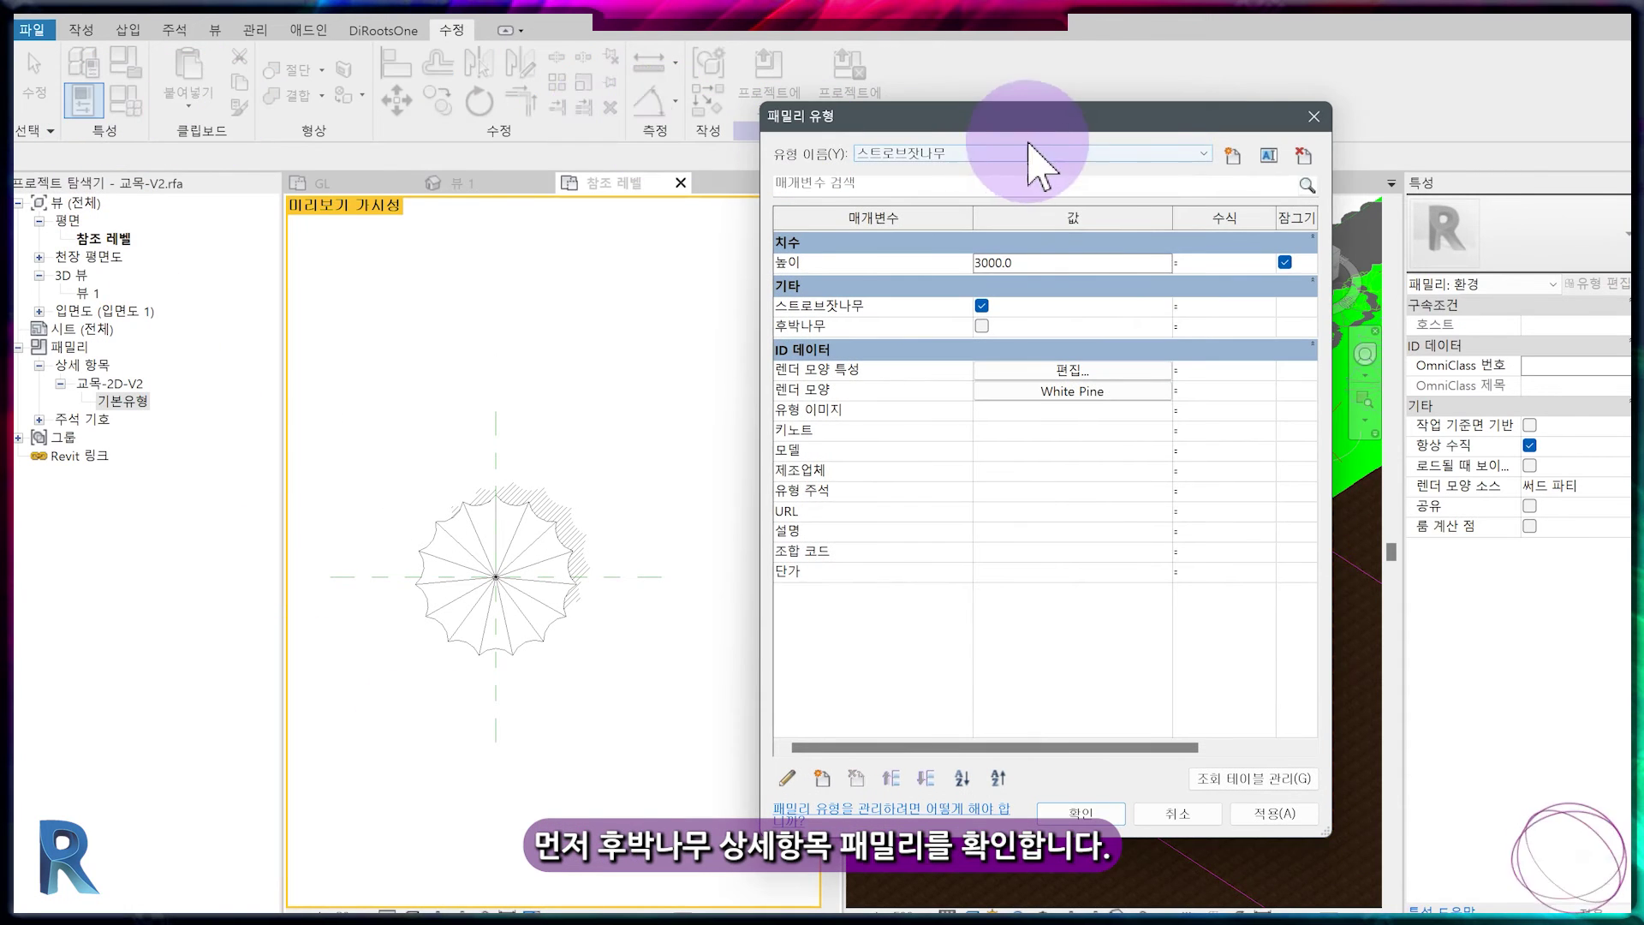
left_click(1109, 180)
left_click(1284, 818)
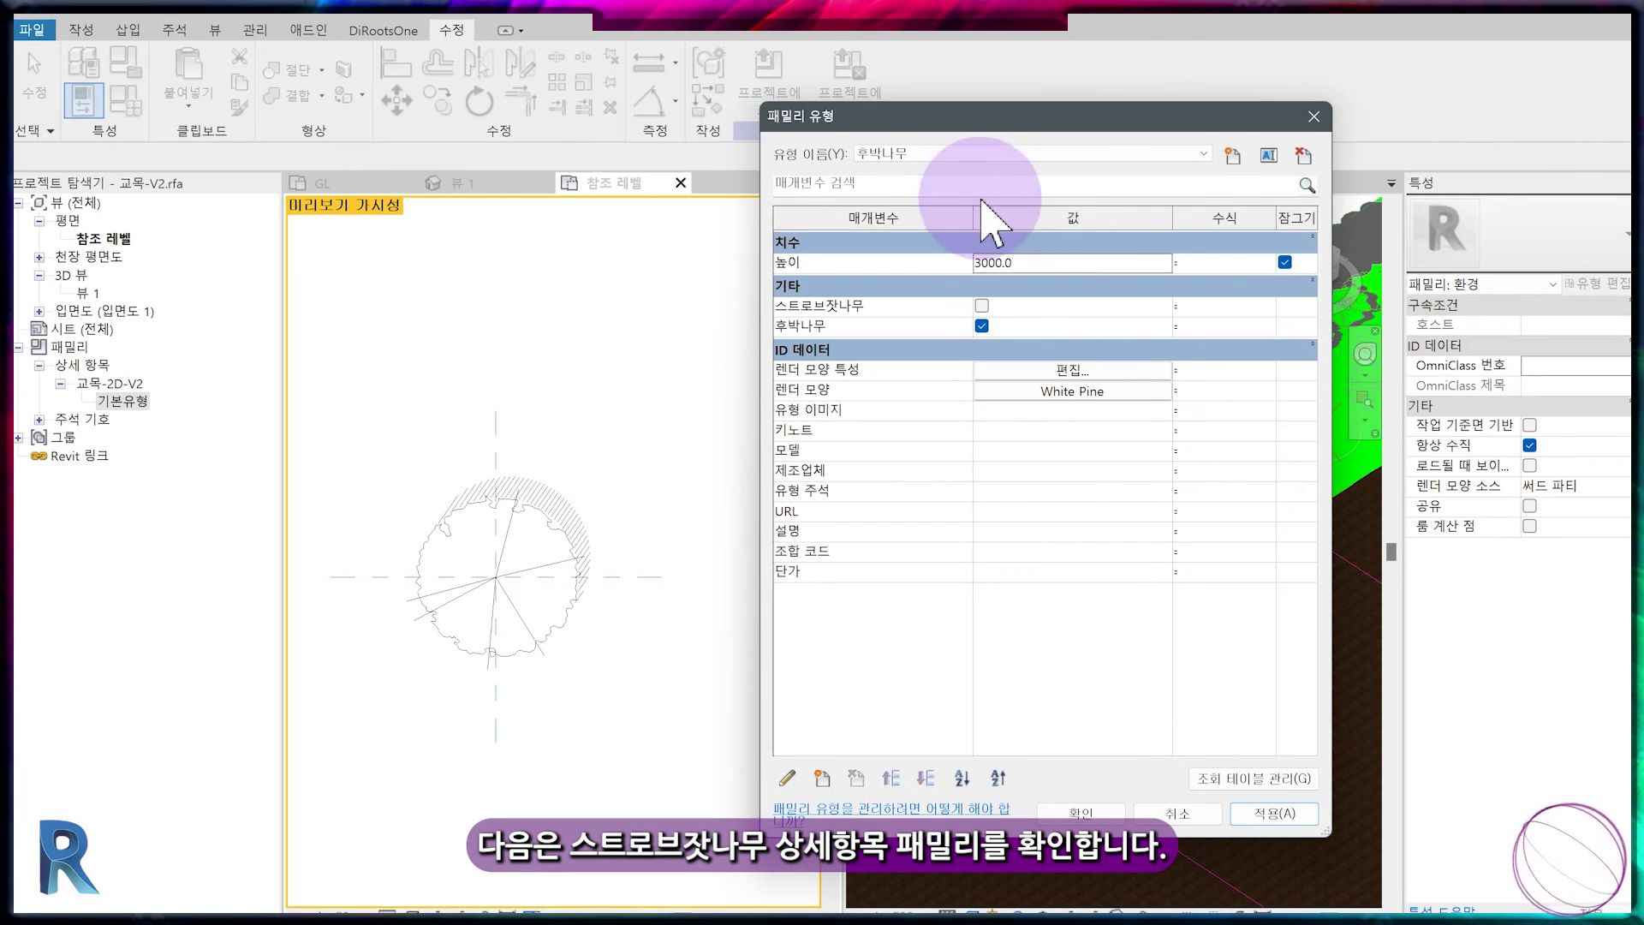
- Apply the 스트로브잣나무 family type to check its plan symbol in the preview
left_click(1138, 20)
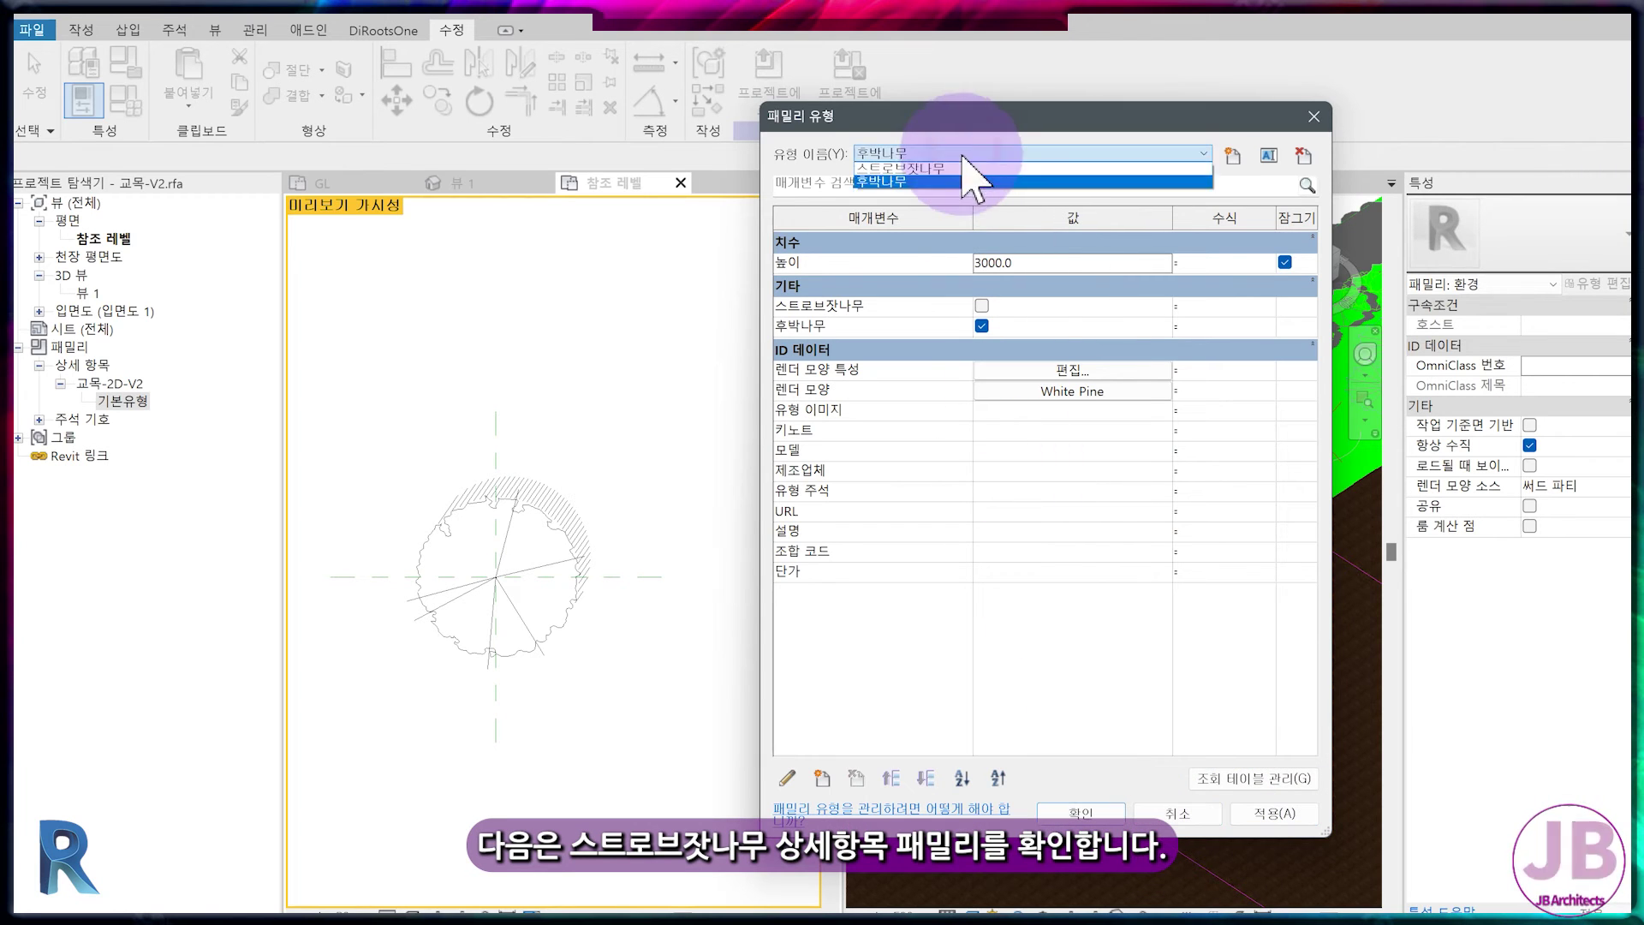
left_click(1068, 36)
left_click(1285, 808)
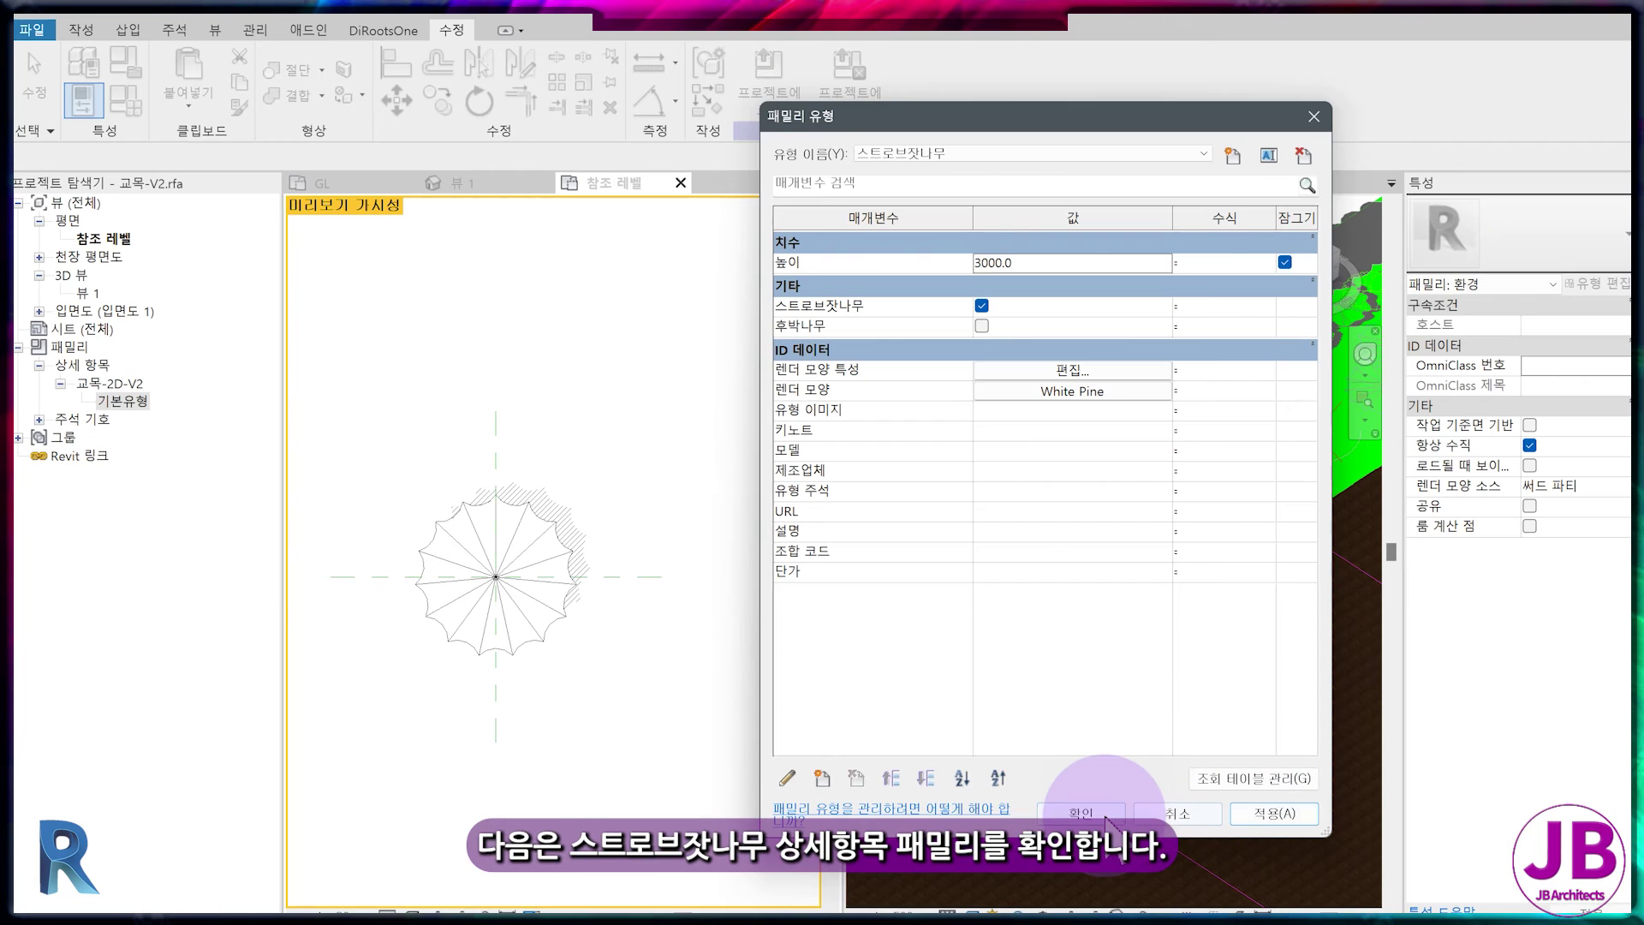
- Set the 후박나무 type's render appearance to Chinese Juniper from the Trees [General] class and apply it
left_click(942, 154)
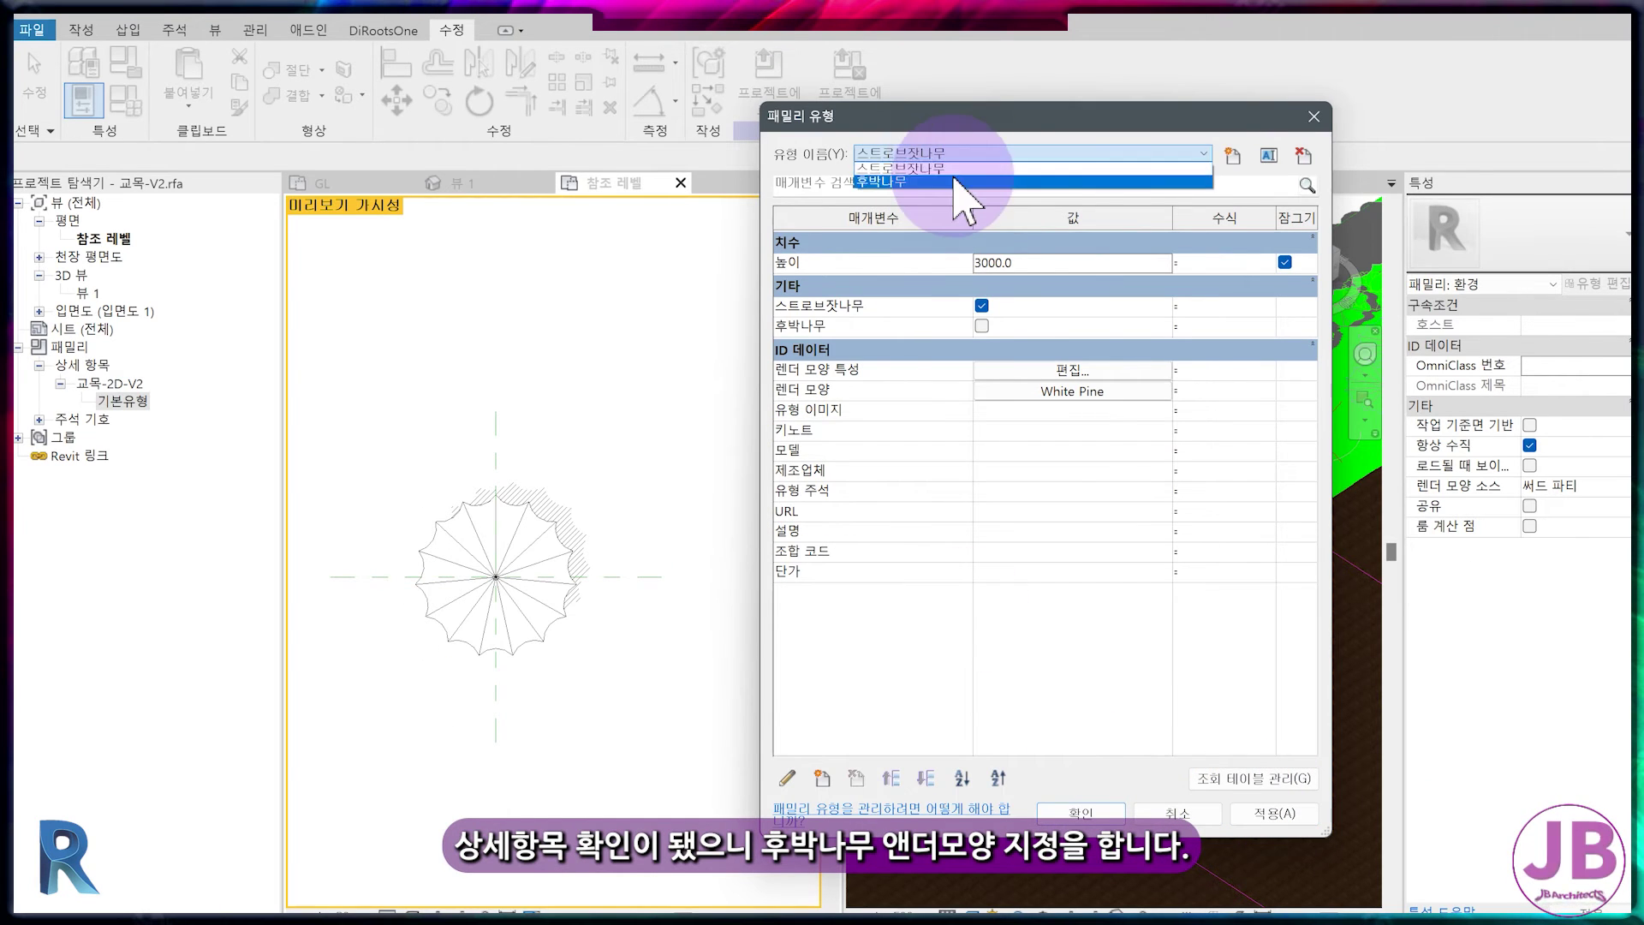
left_click(959, 172)
left_click(1066, 391)
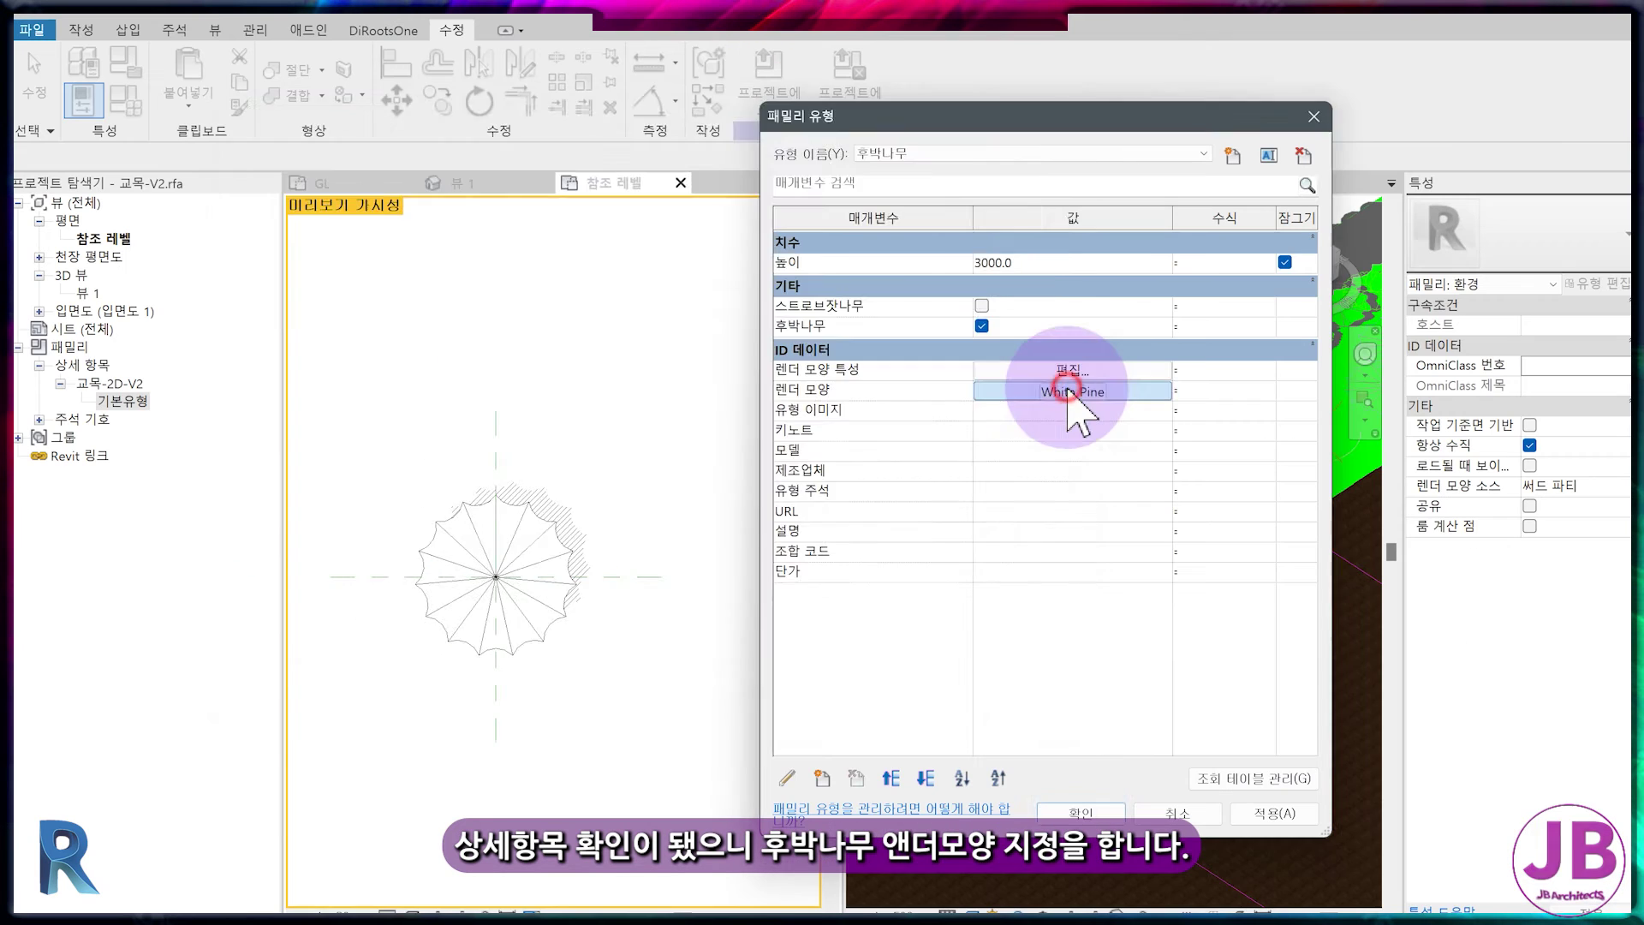
left_click(1188, 327)
scroll(993, 342, "up", 5)
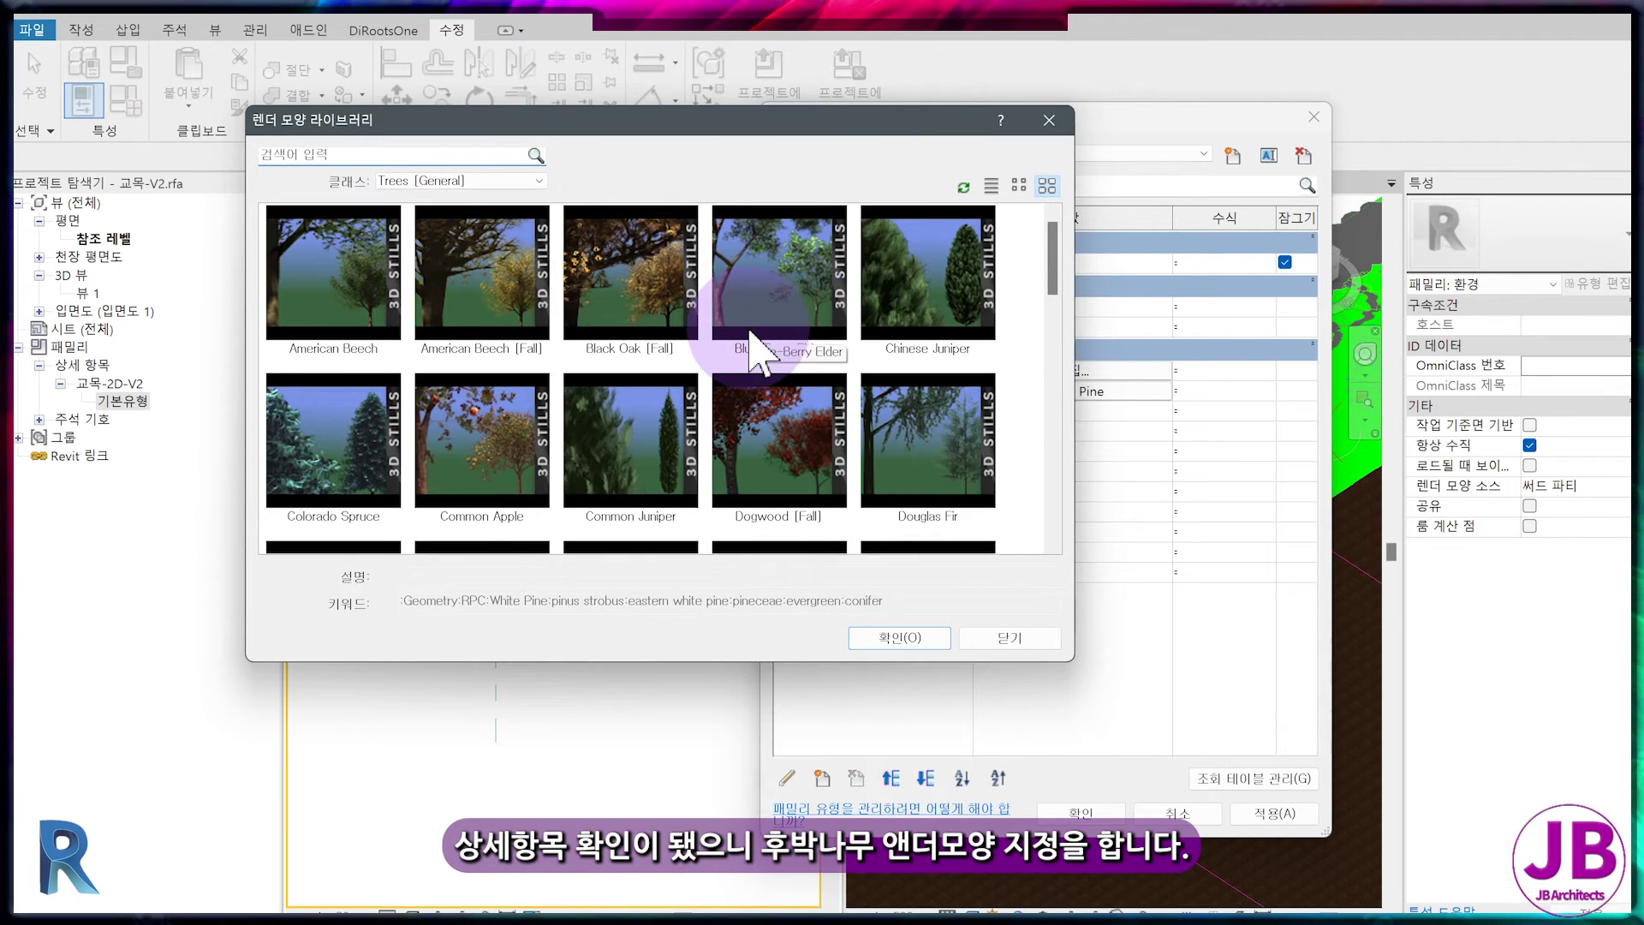
left_click(1001, 228)
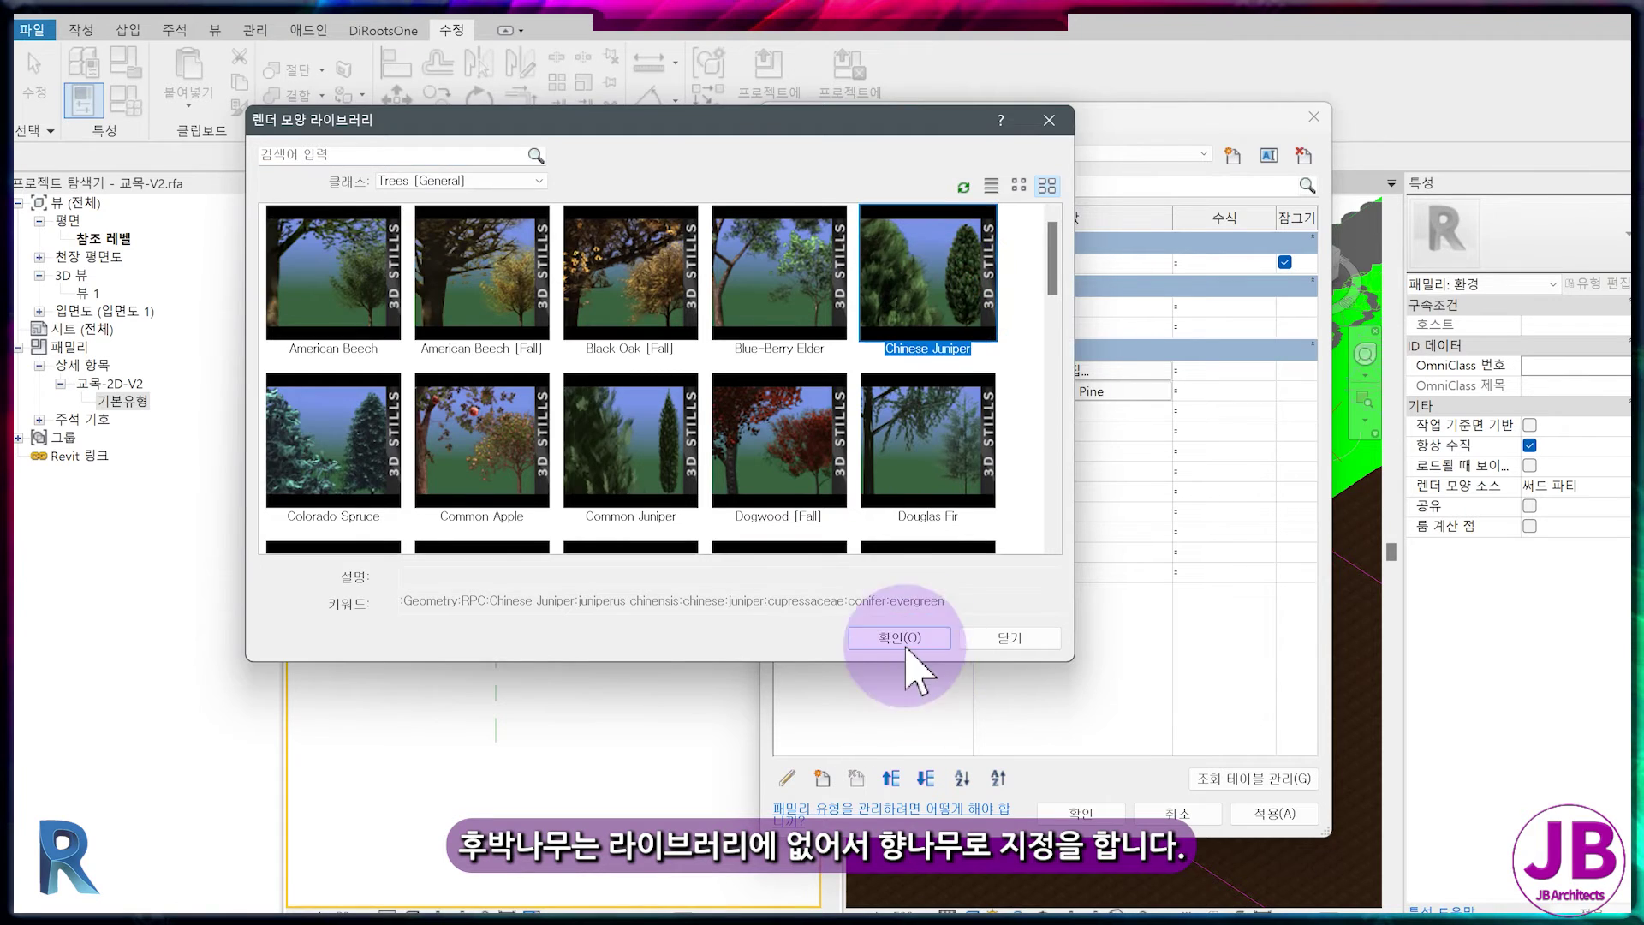
left_click(1011, 868)
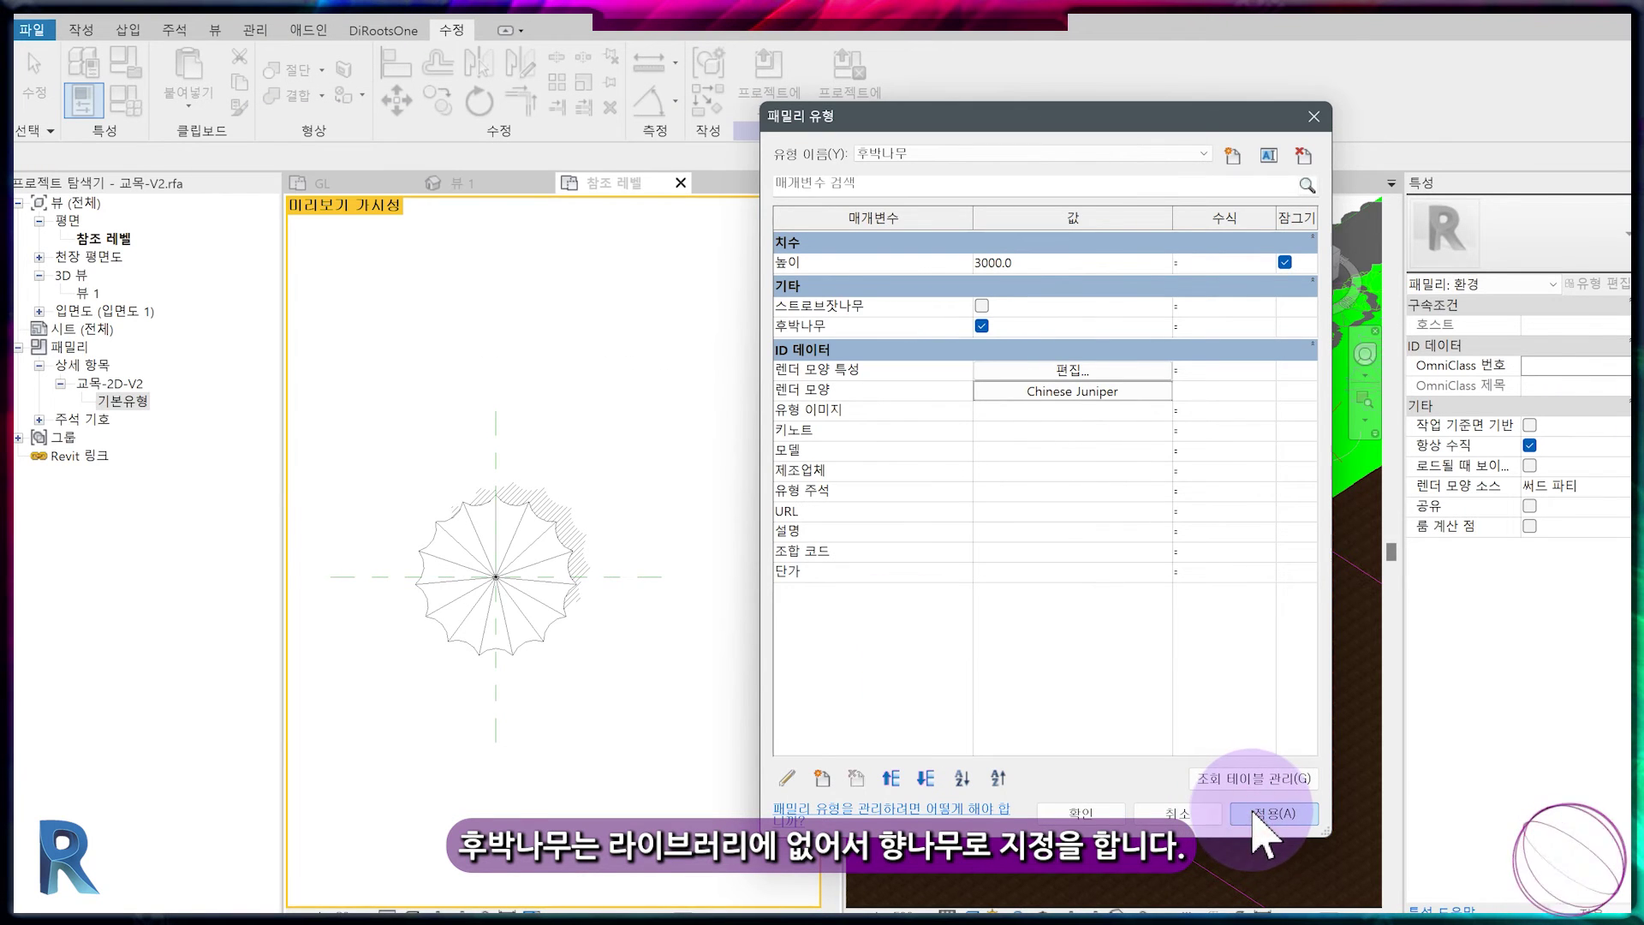
left_click(1233, 813)
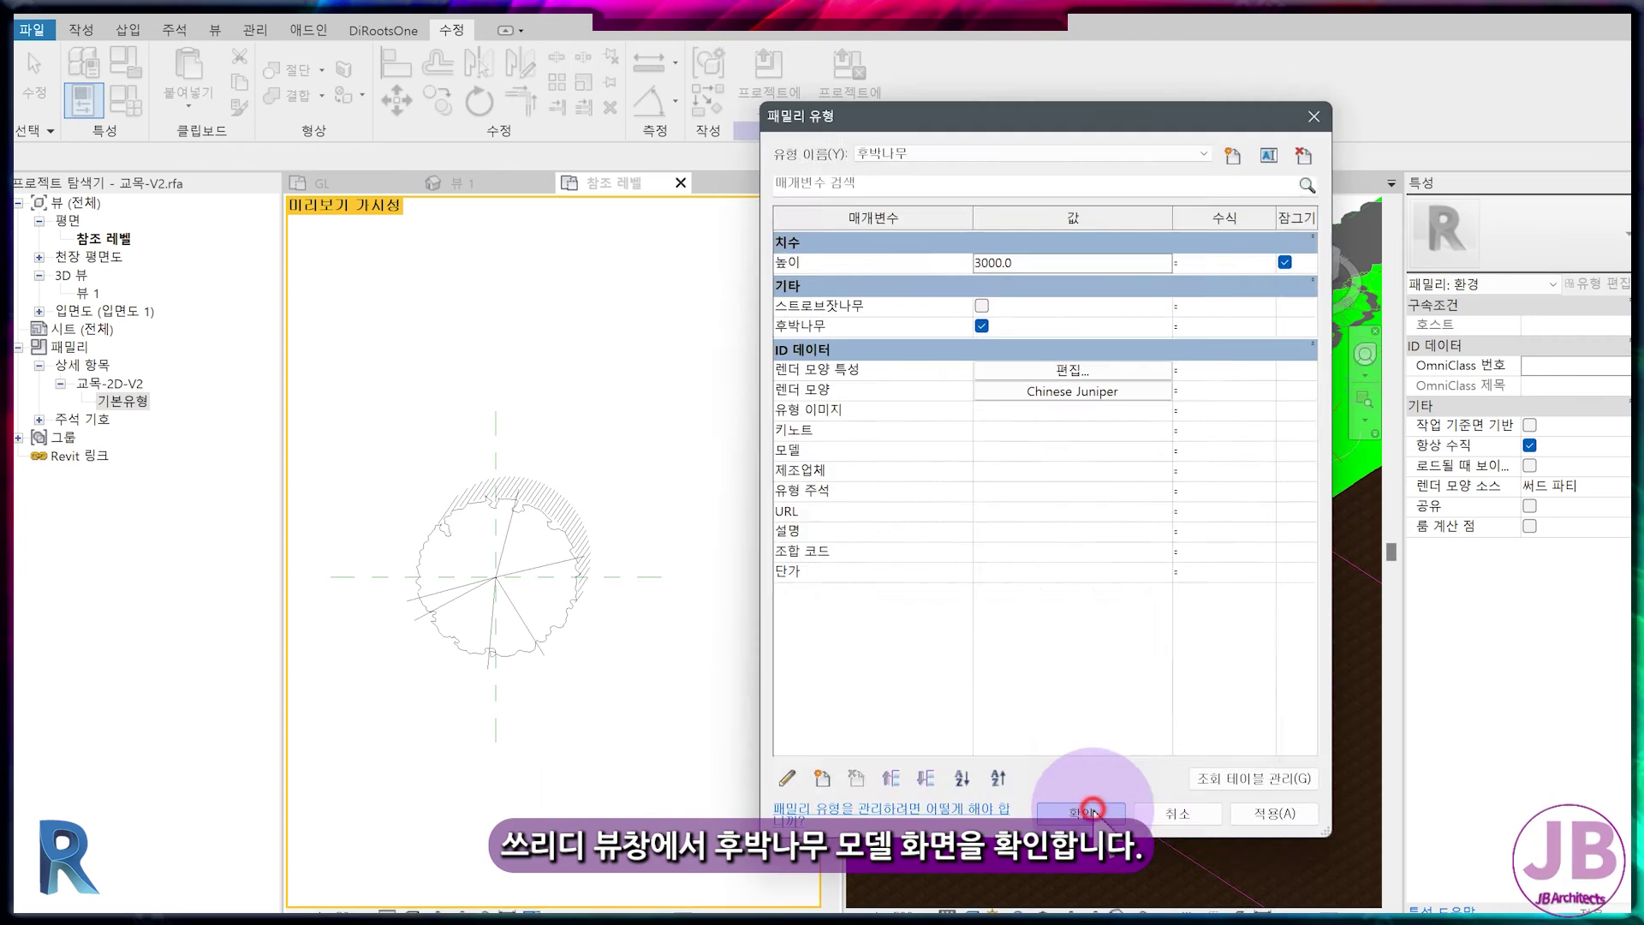
left_click(1086, 793)
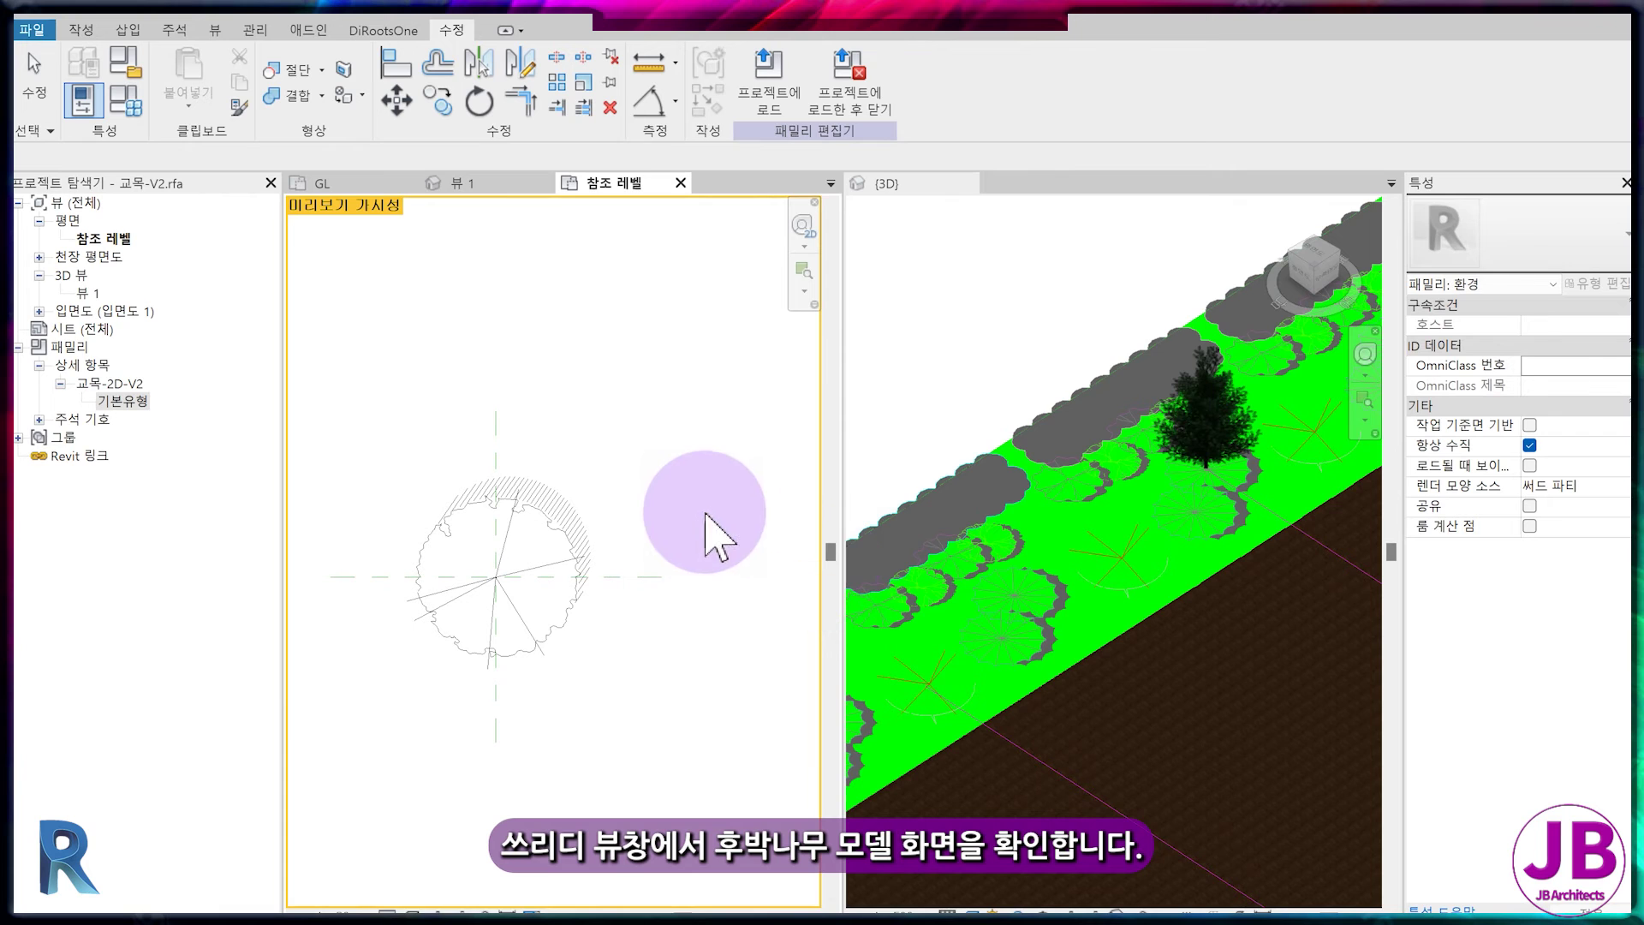
- Bring up the family's 3D view 뷰 1 and dock it beside the reference level plan
left_click(86, 293)
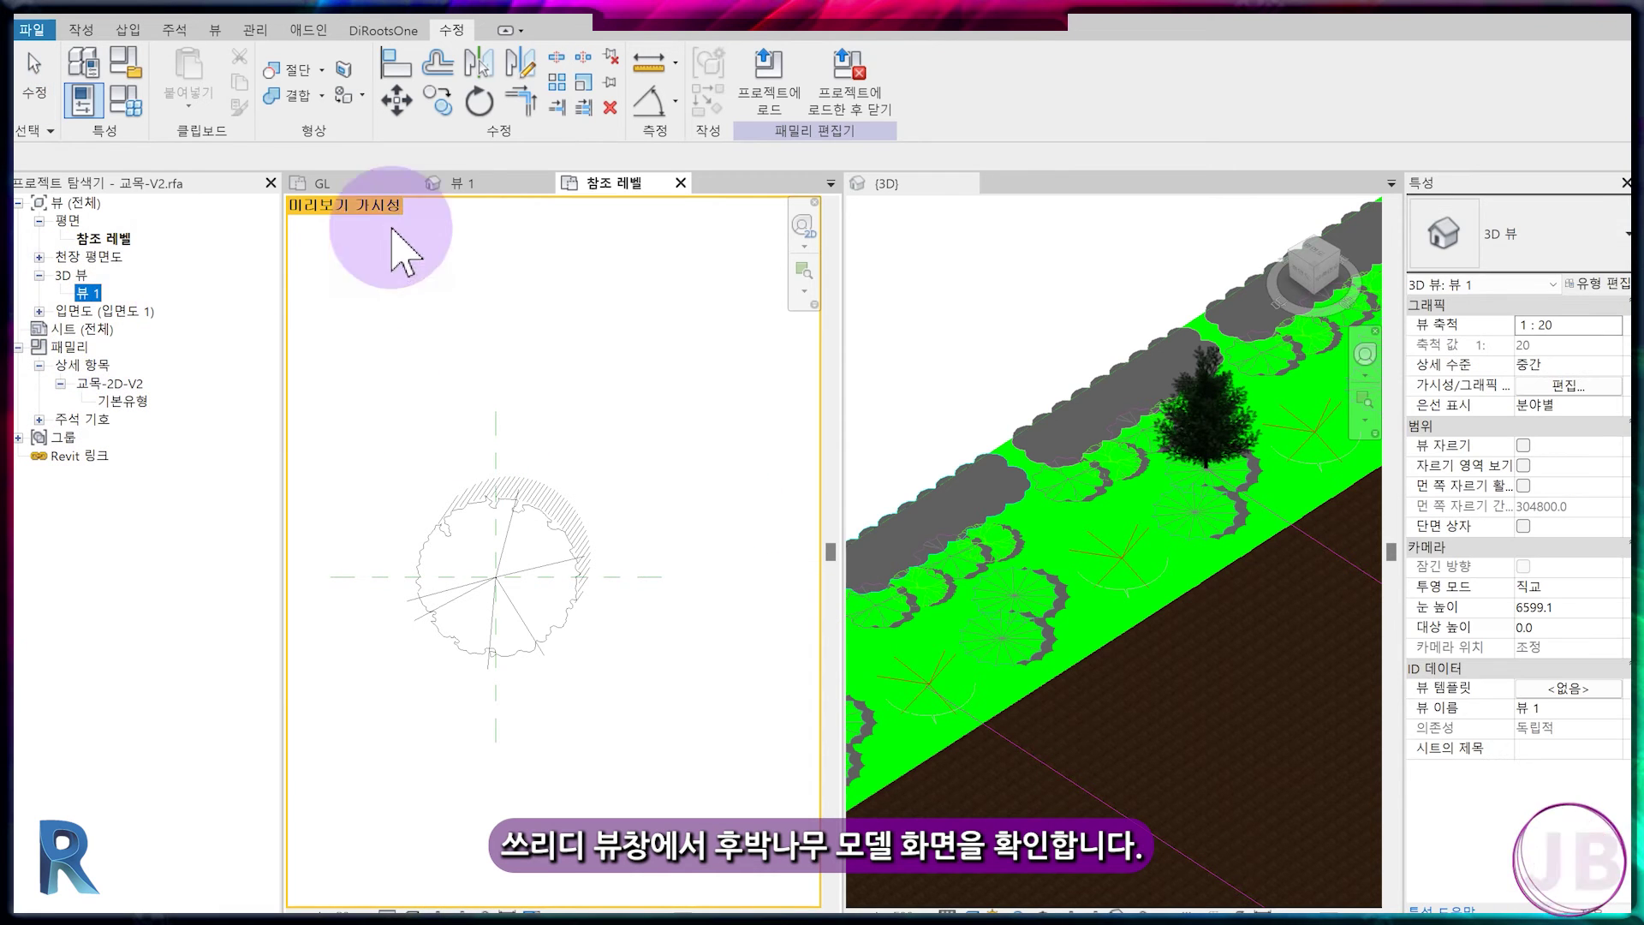
left_click(474, 184)
left_click_drag(659, 205, 1113, 201)
left_click(505, 188)
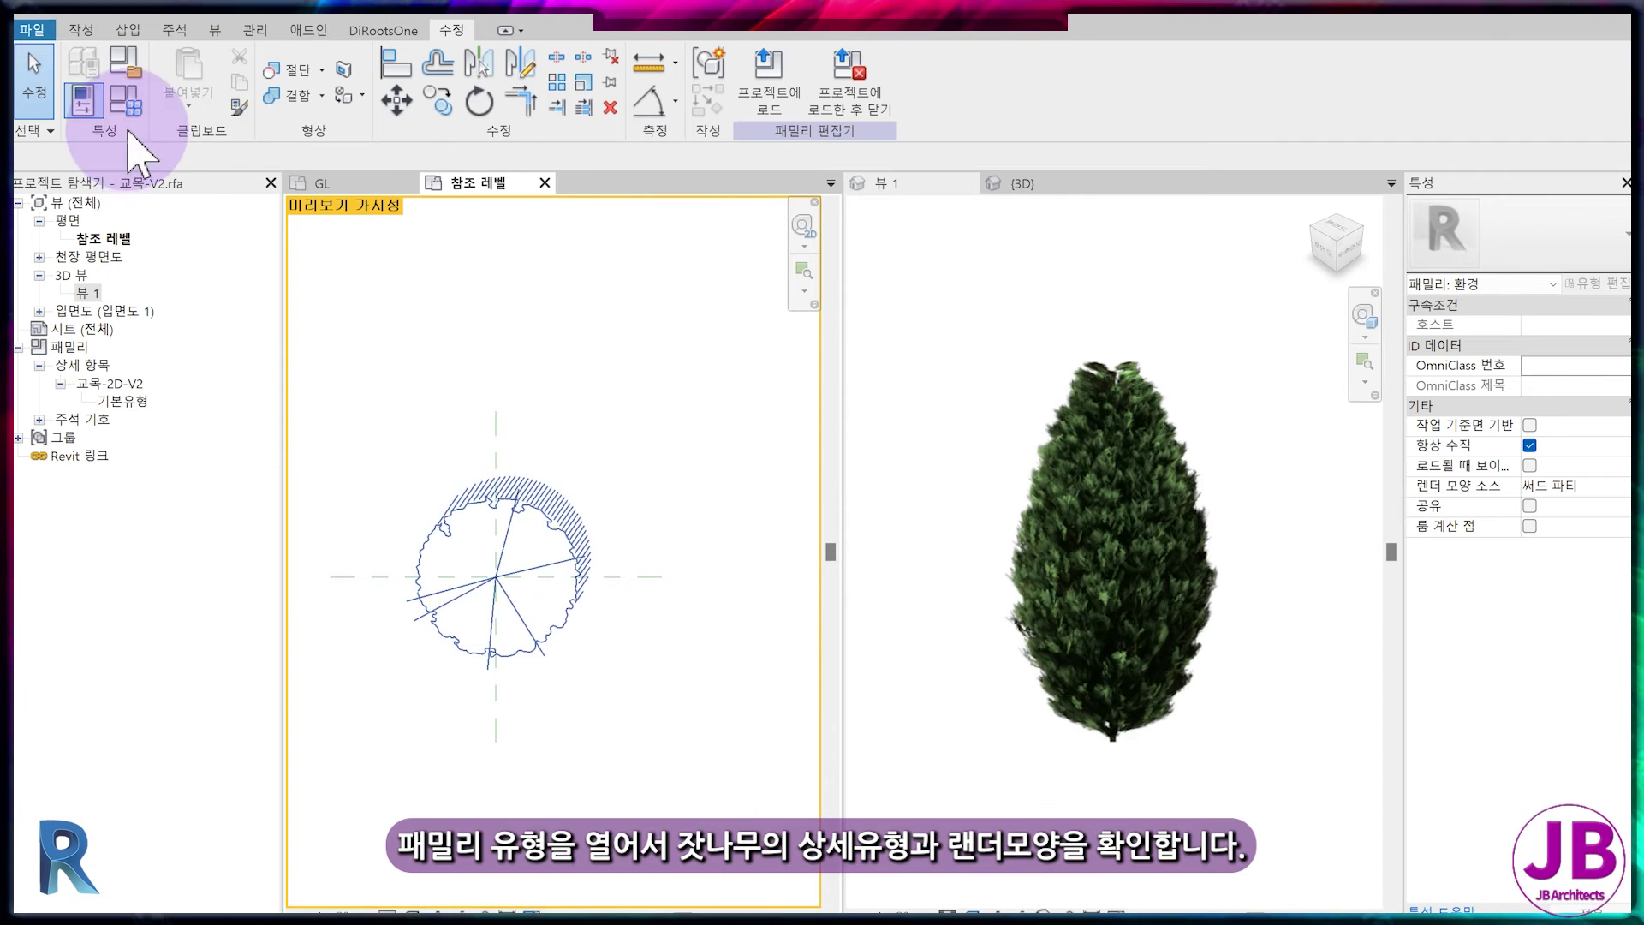
- Apply the 스트로브잣나무 family type and check its plan symbol and 3D tree side by side
left_click(82, 100)
left_click_drag(969, 105, 1409, 64)
left_click(1401, 86)
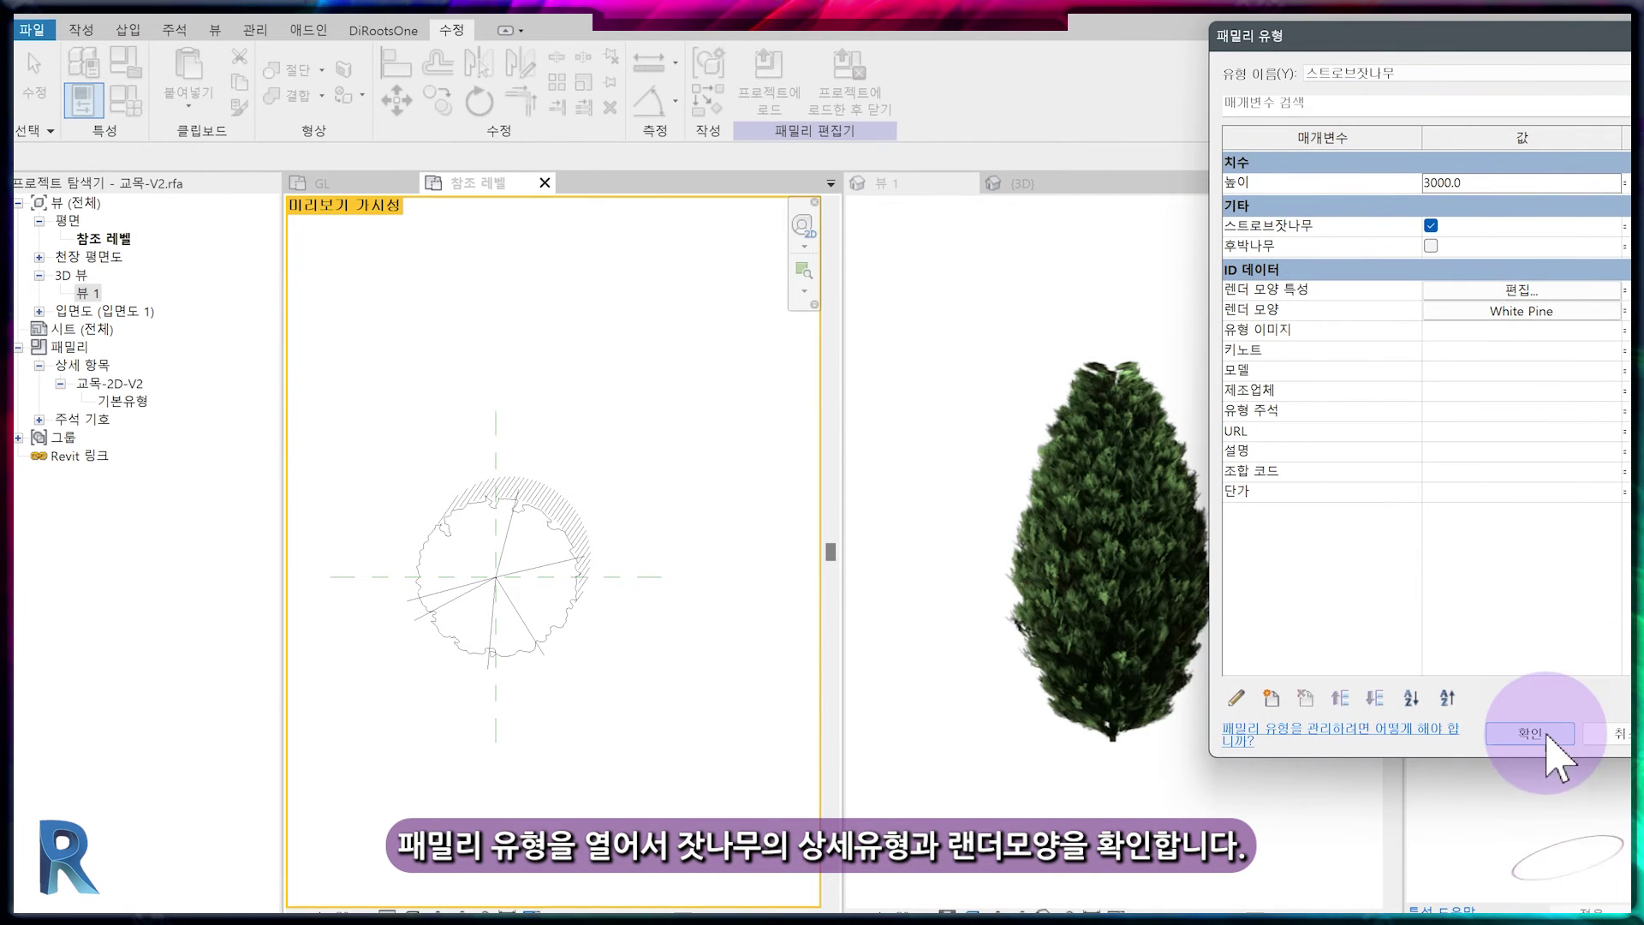
left_click_drag(1532, 51, 1413, 43)
left_click(1617, 728)
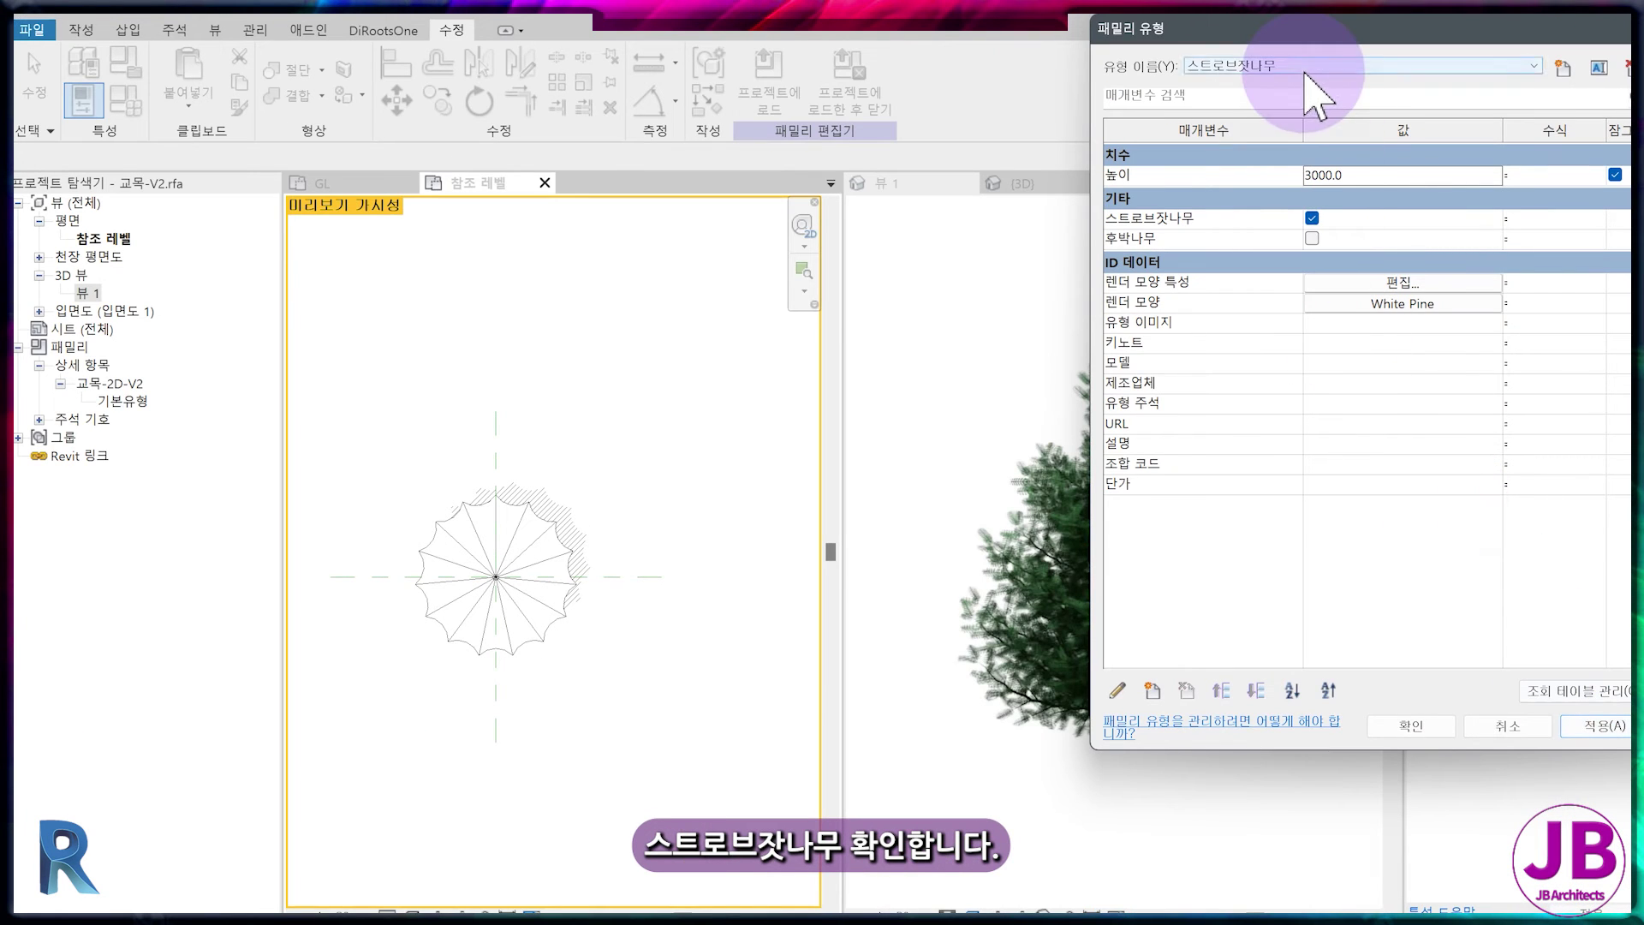
- Apply the 후박나무 family type and compare its plan symbol with the 3D tree
left_click(1316, 70)
left_click(1310, 100)
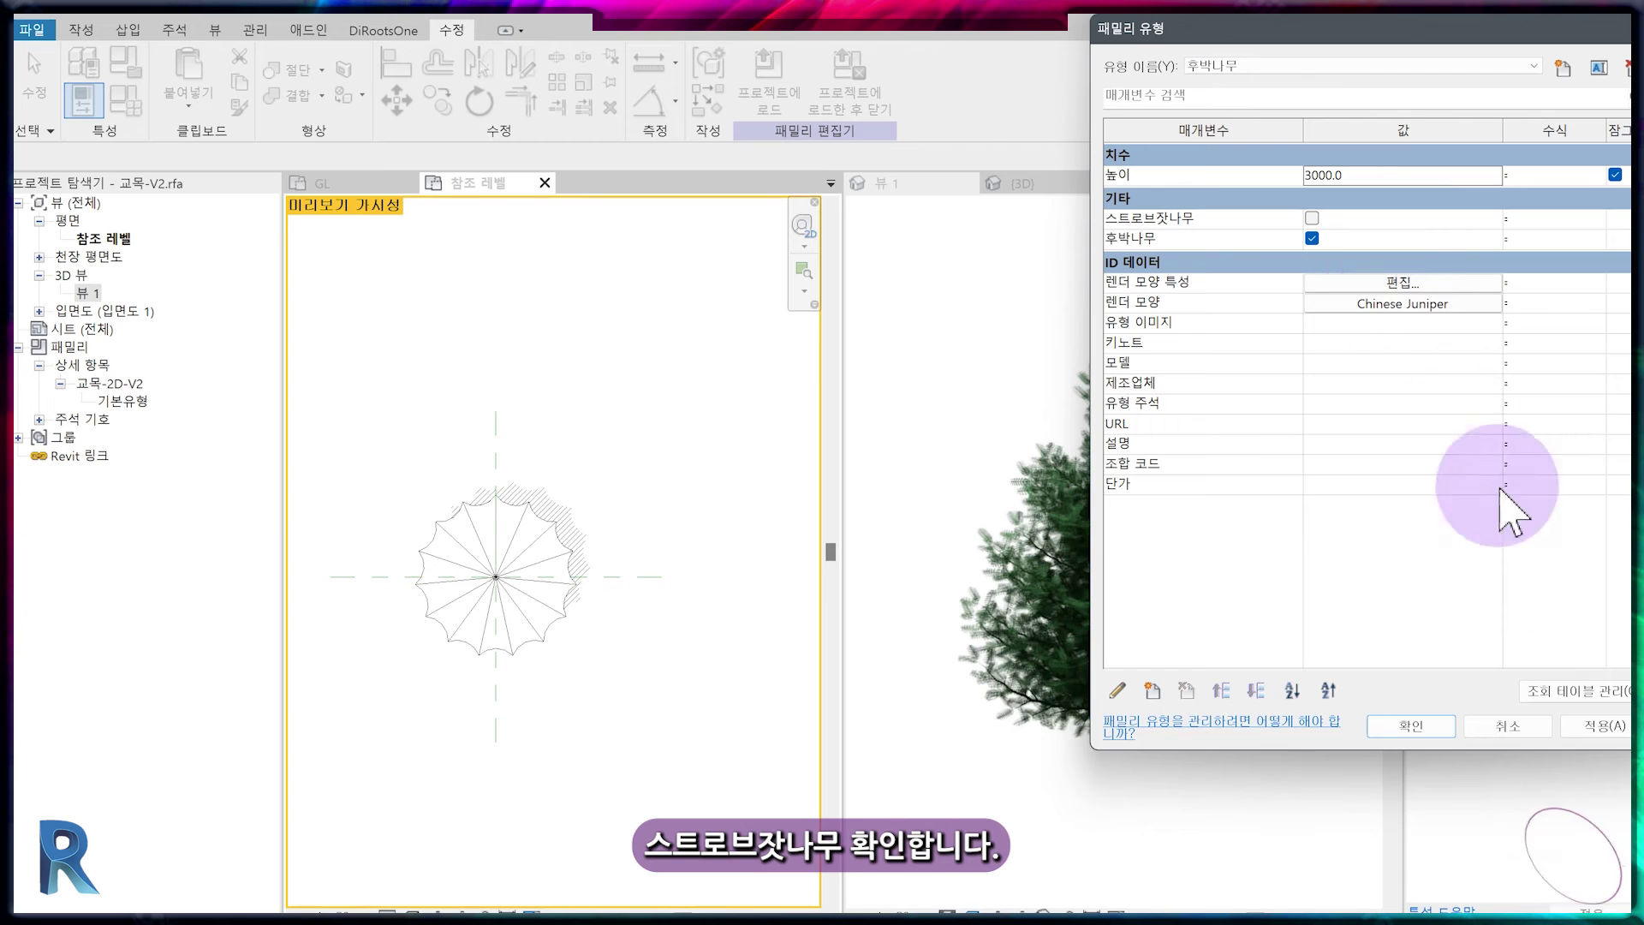
left_click(1603, 726)
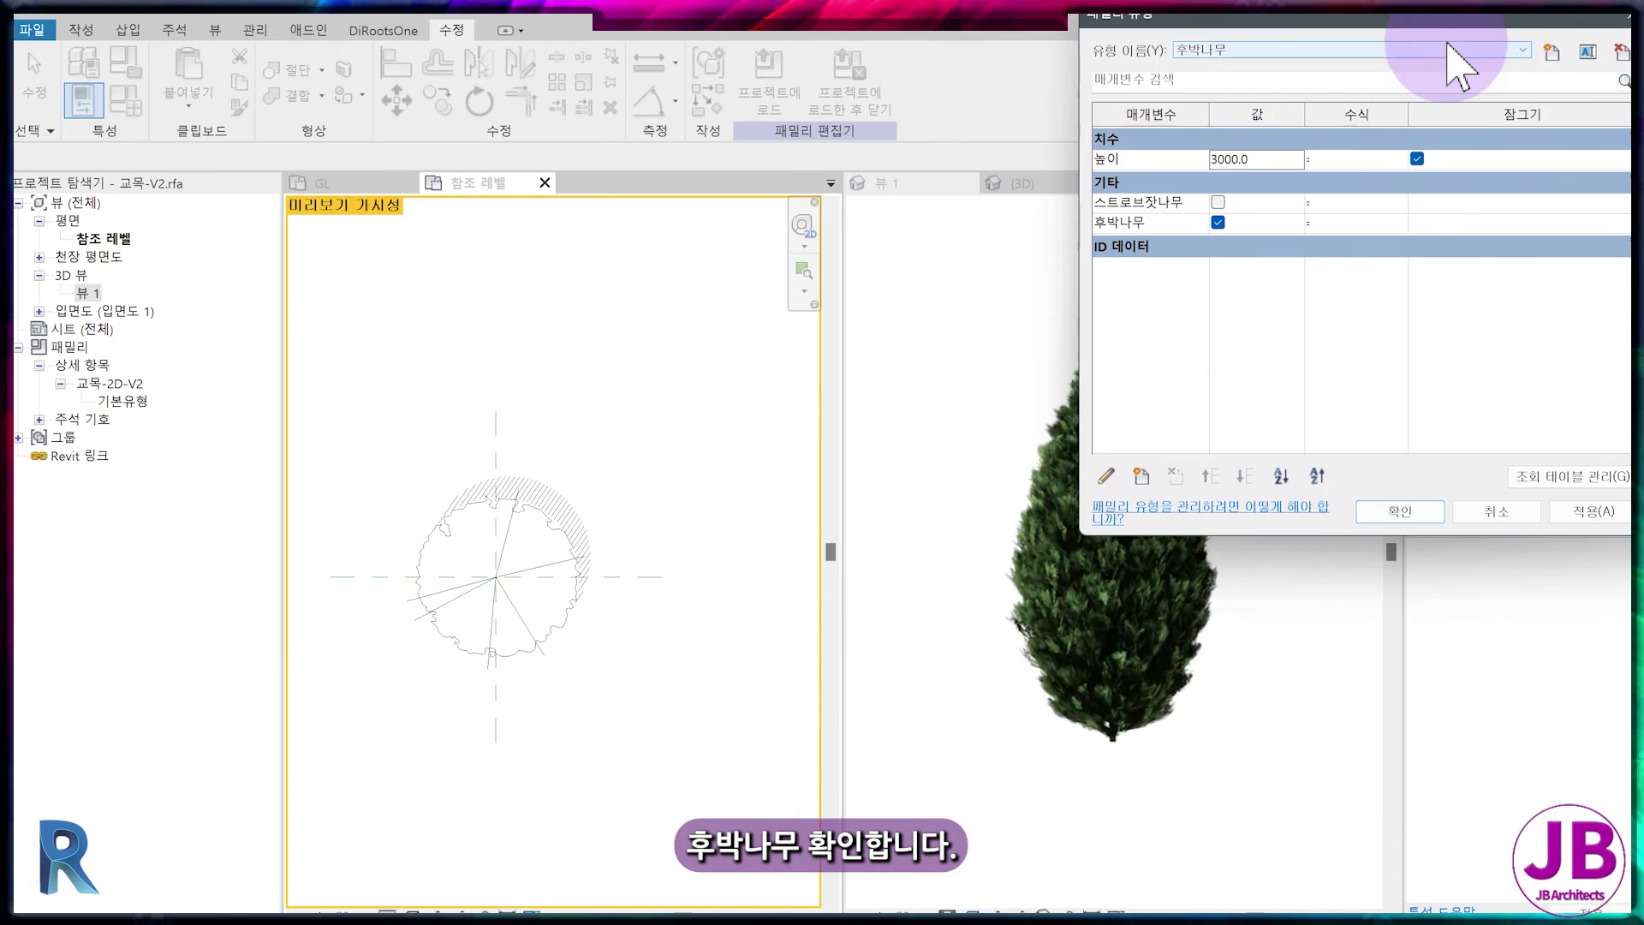
- Set the height of the 스트로브잣나무 family type to 4000 and apply it
left_click(1432, 49)
left_click(1618, 514)
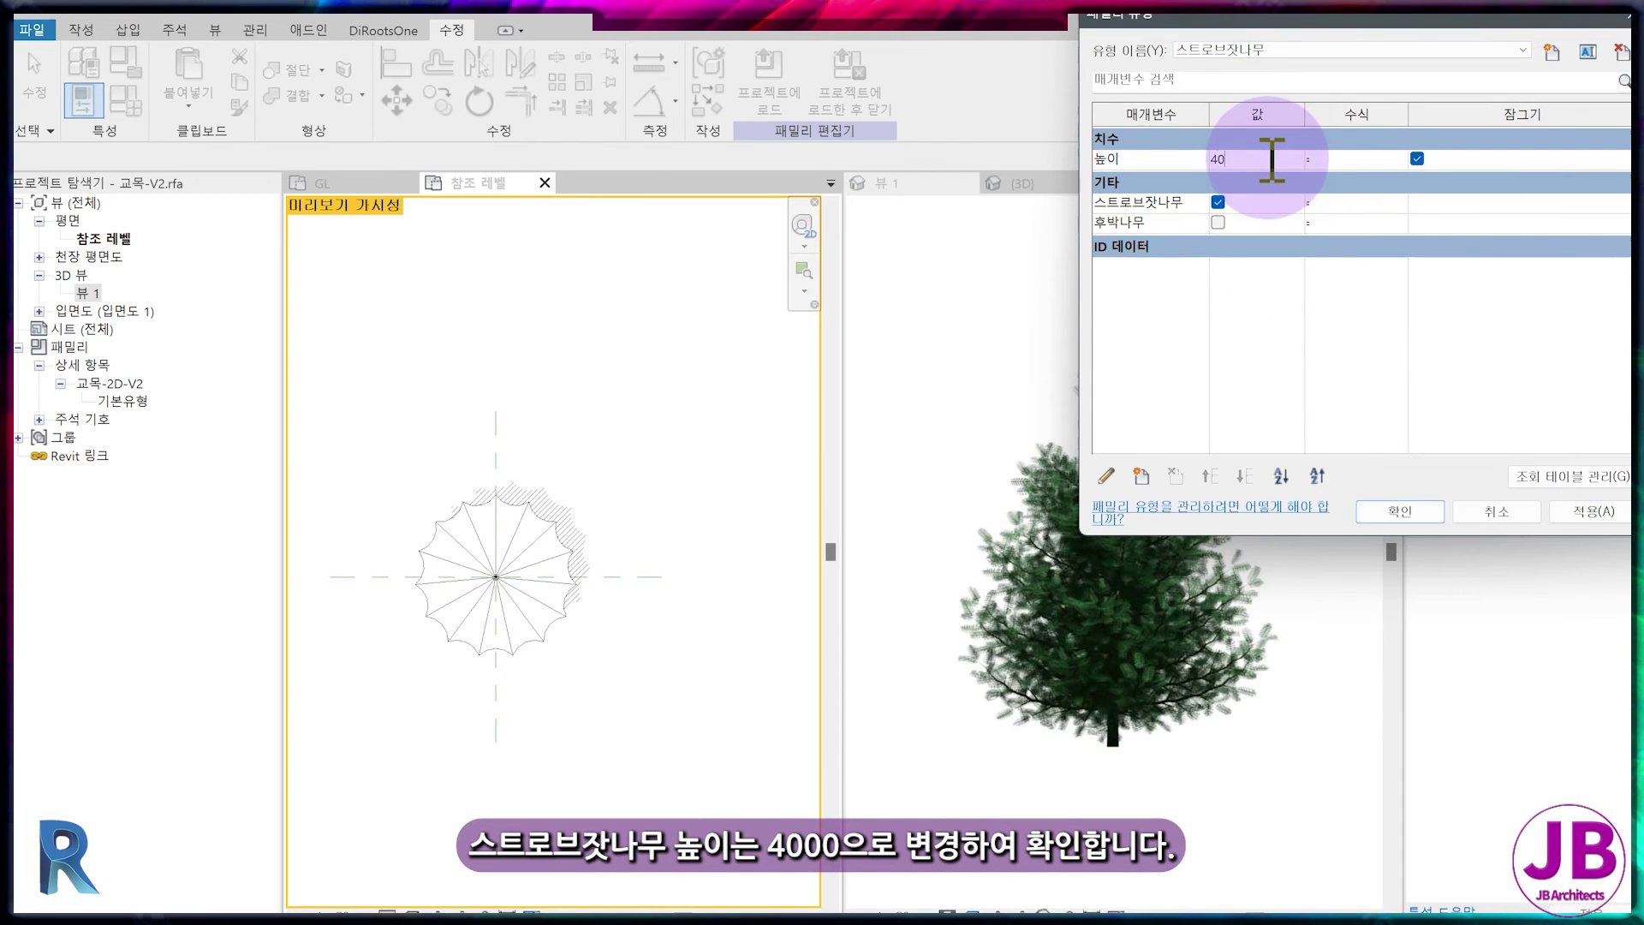
left_click(1588, 511)
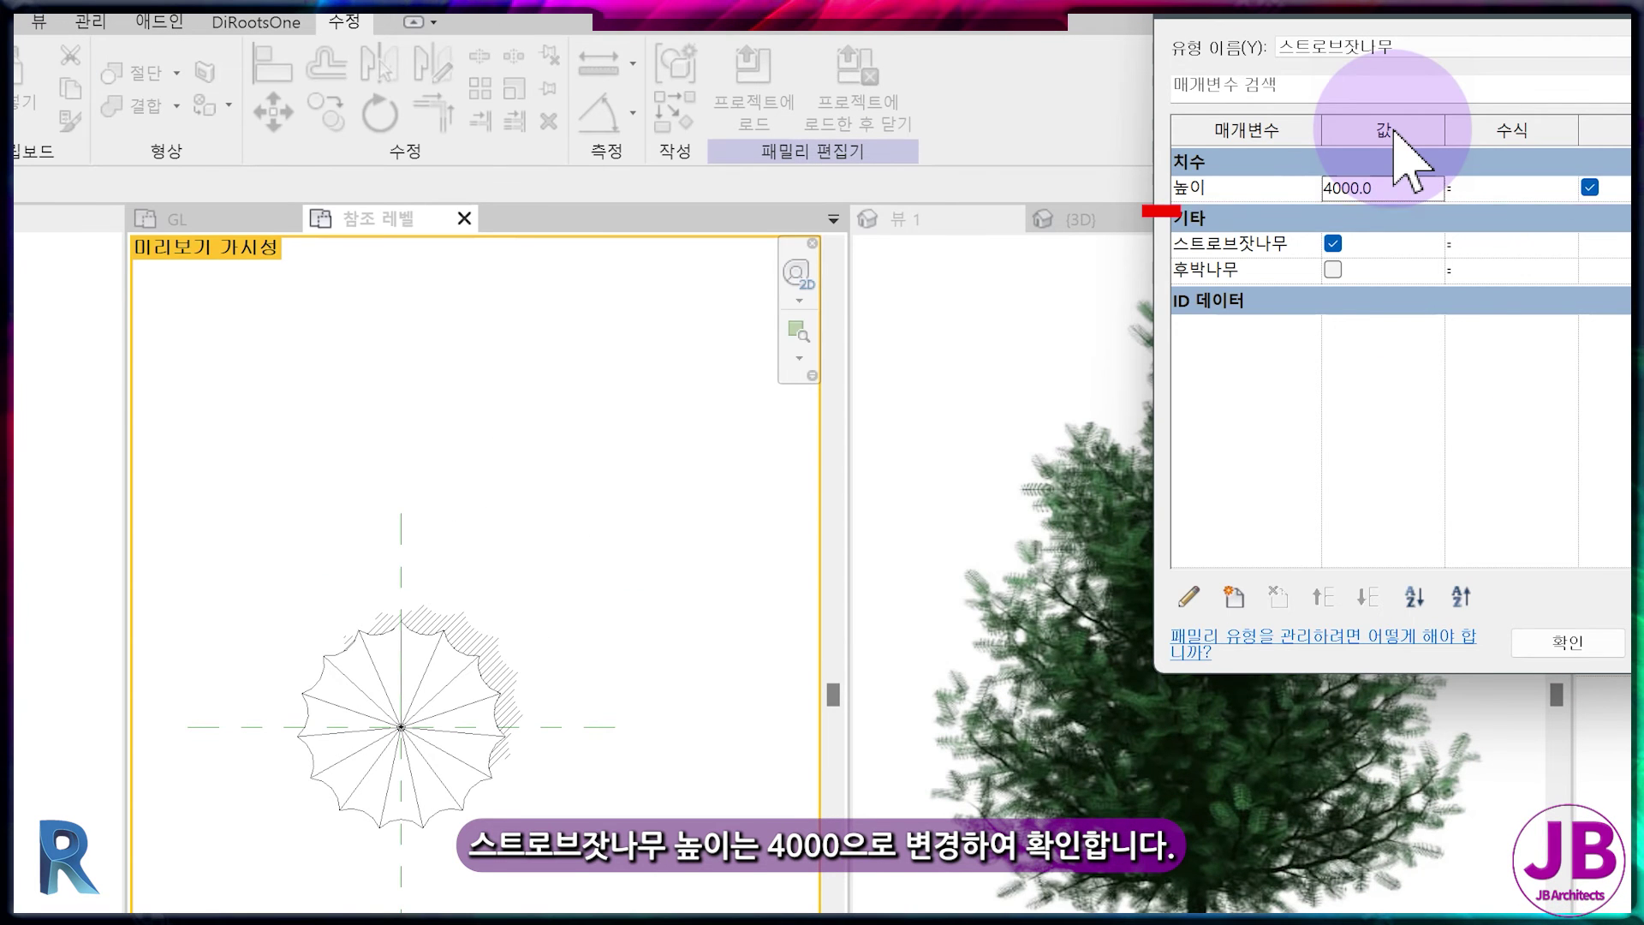
- Make 후박나무 the family's current type and finish editing the family types
left_click(1397, 46)
left_click(1273, 74)
left_click(1613, 512)
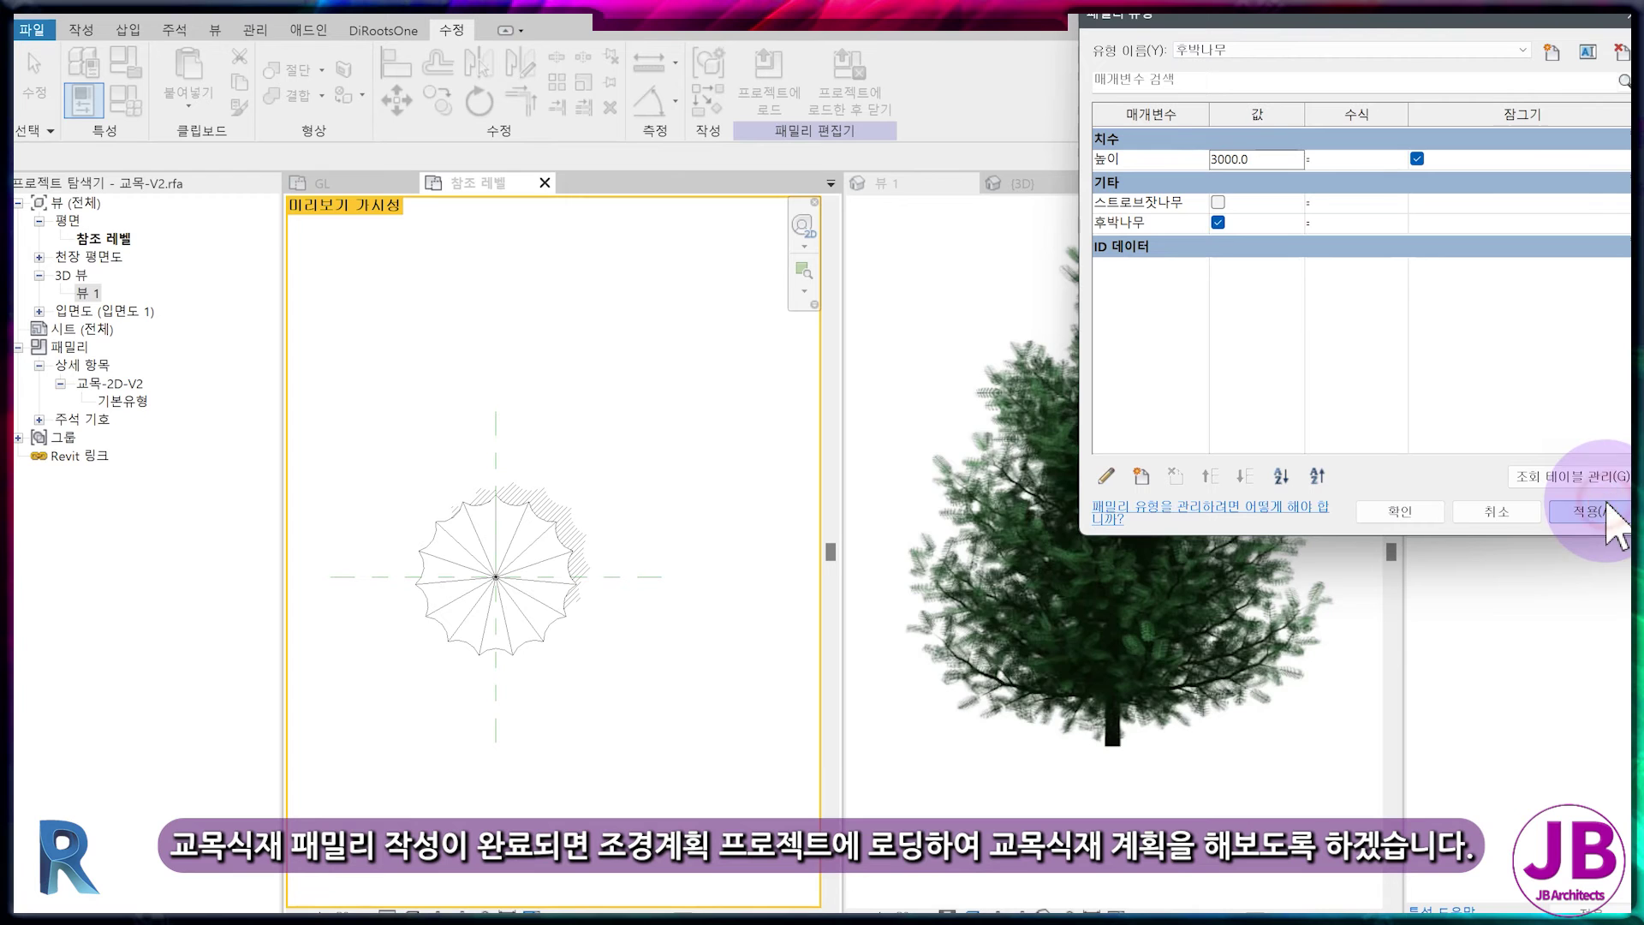
left_click(1409, 513)
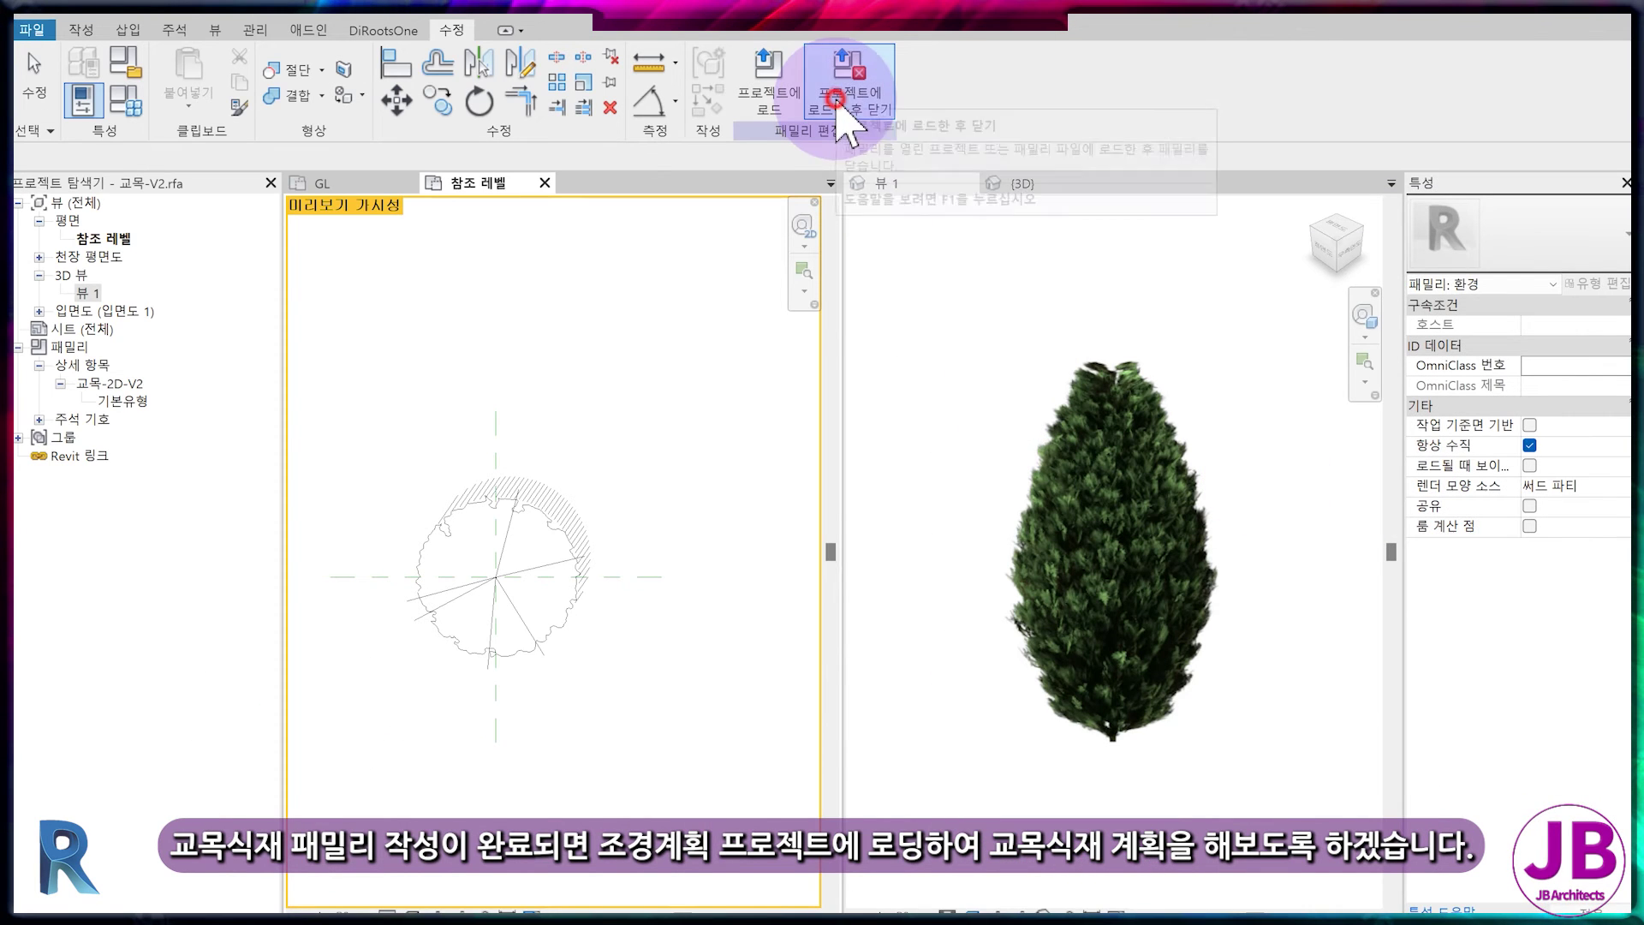
- Load the tree family into the landscape project and close it, replacing 교목-V2.rfa and overwriting the existing version with its parameter values
left_click(835, 96)
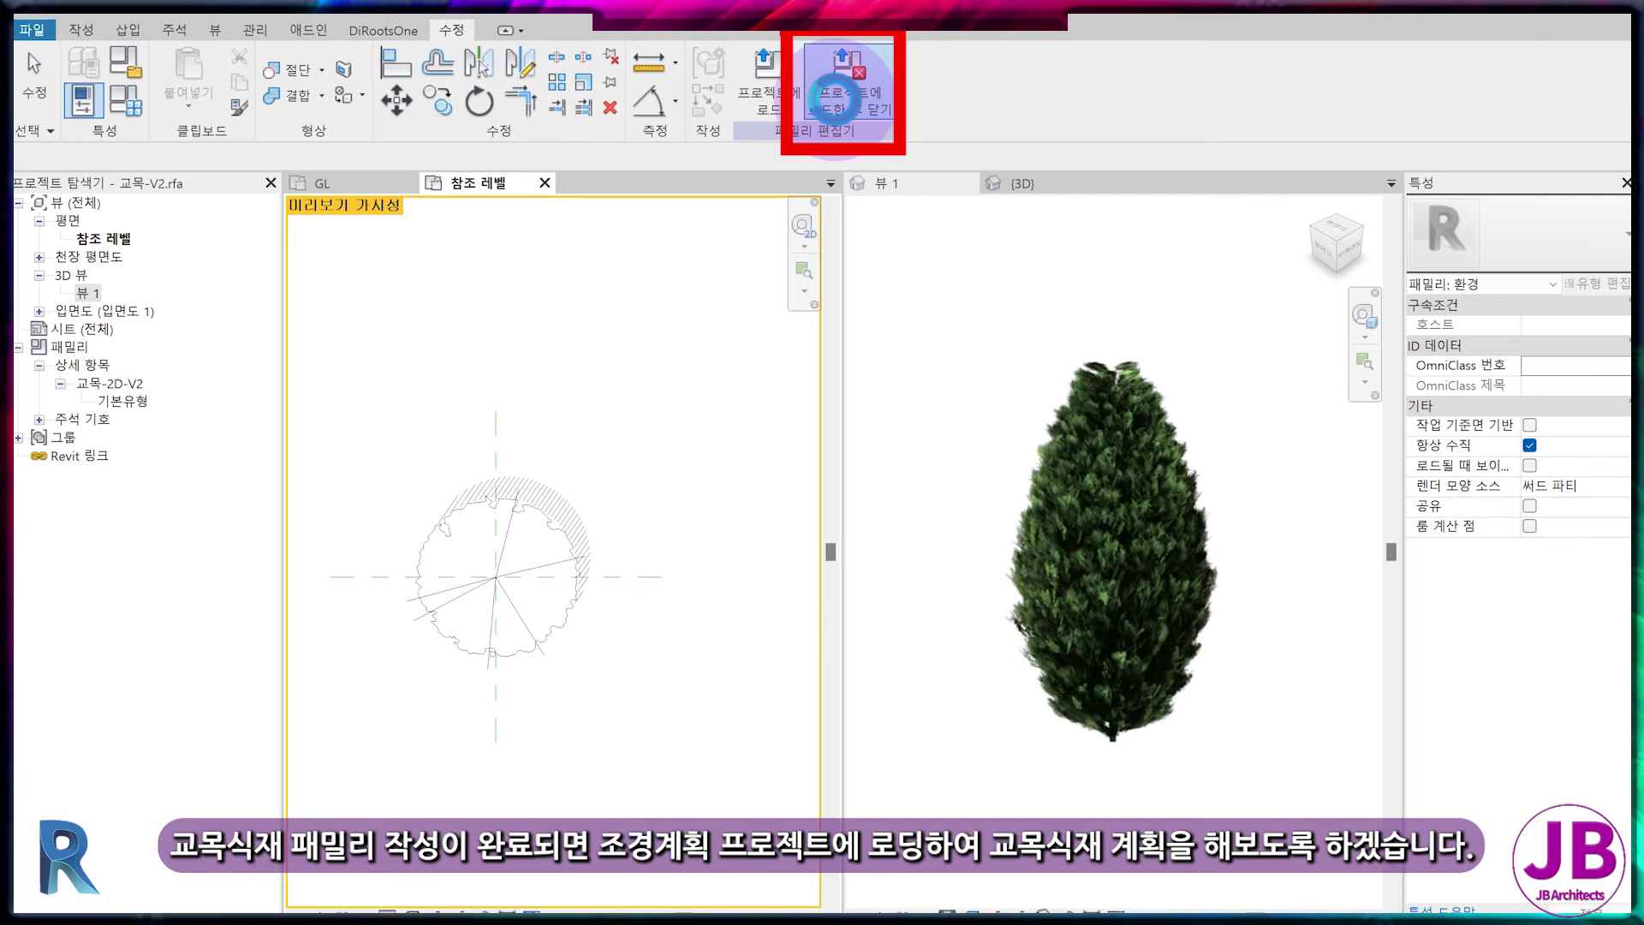
left_click(811, 479)
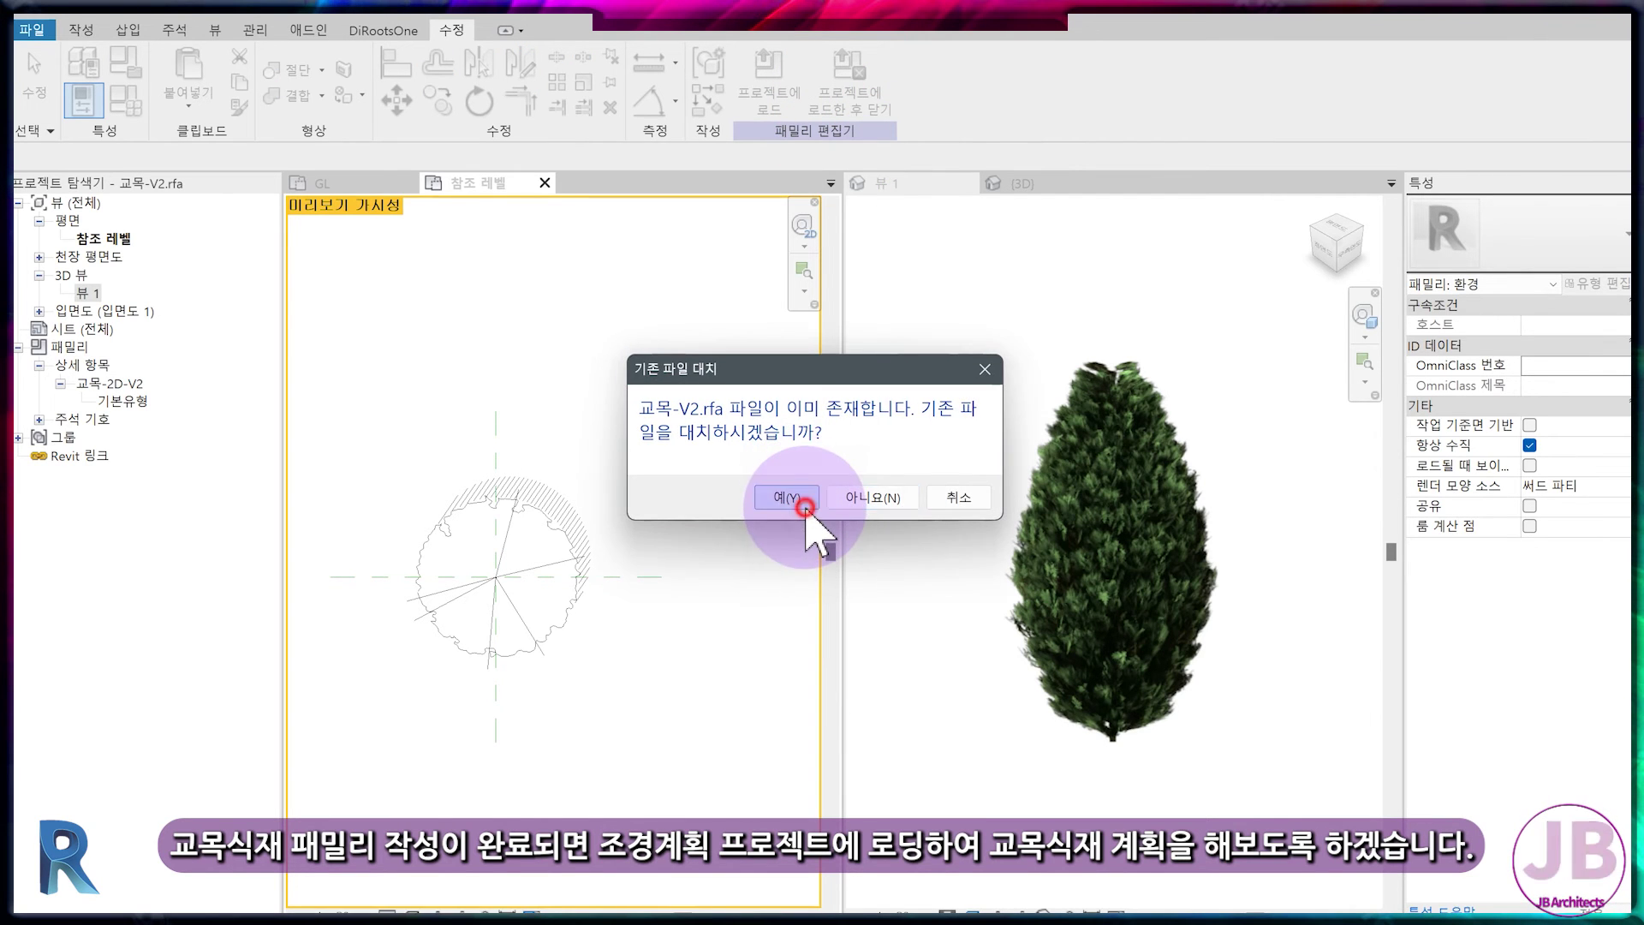
left_click(805, 507)
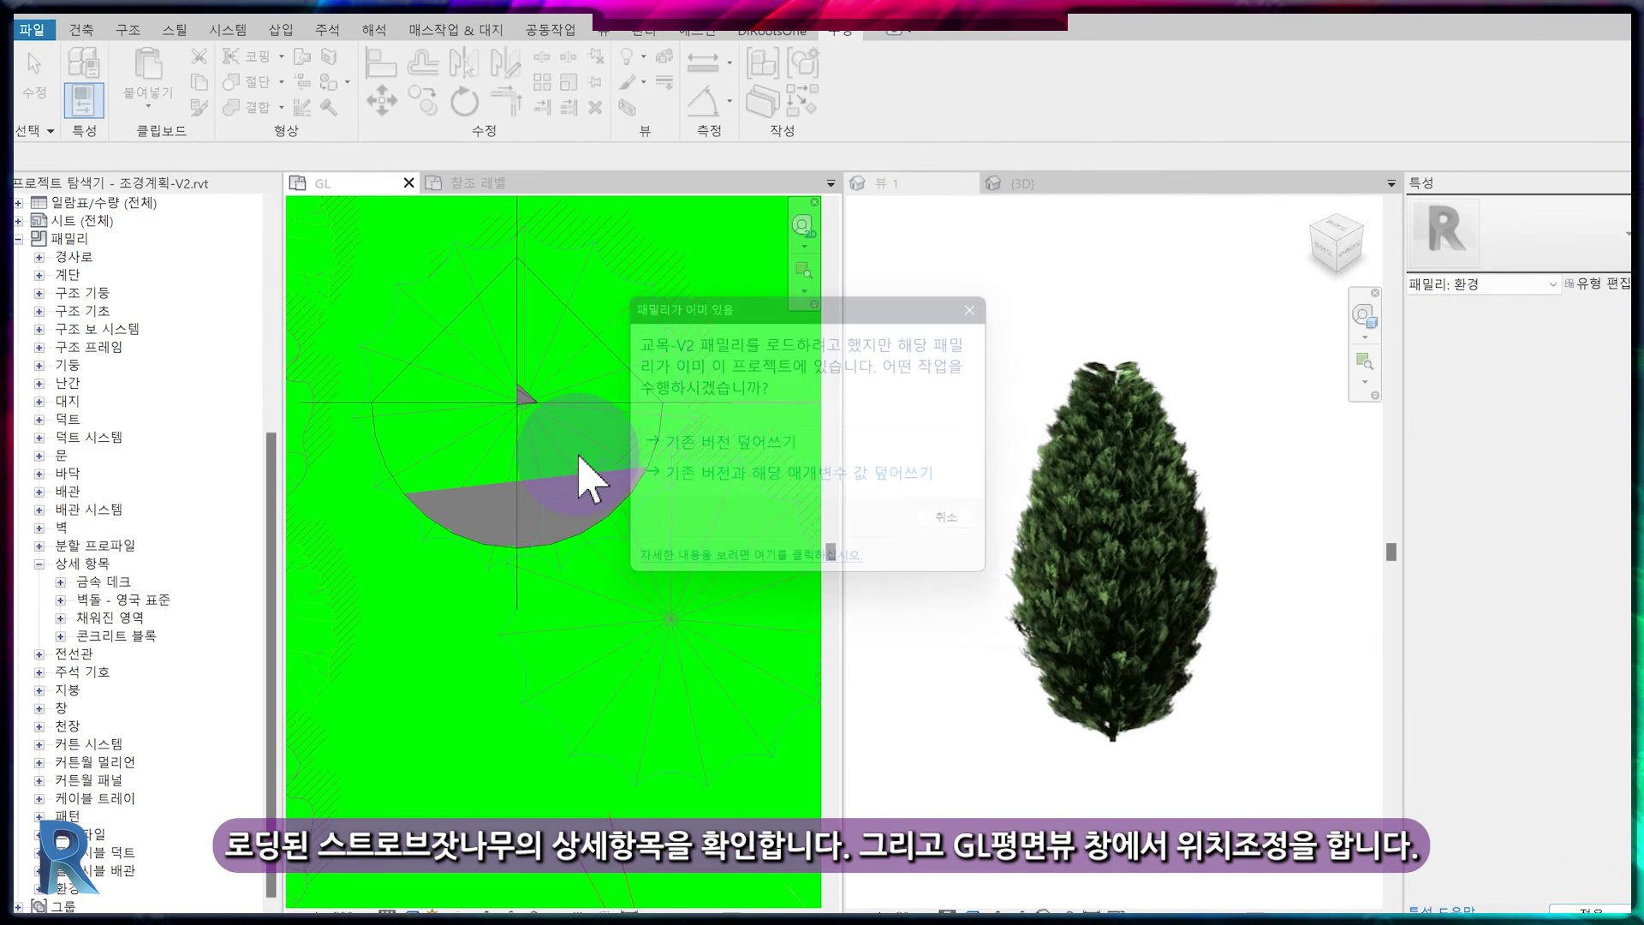
left_click(824, 472)
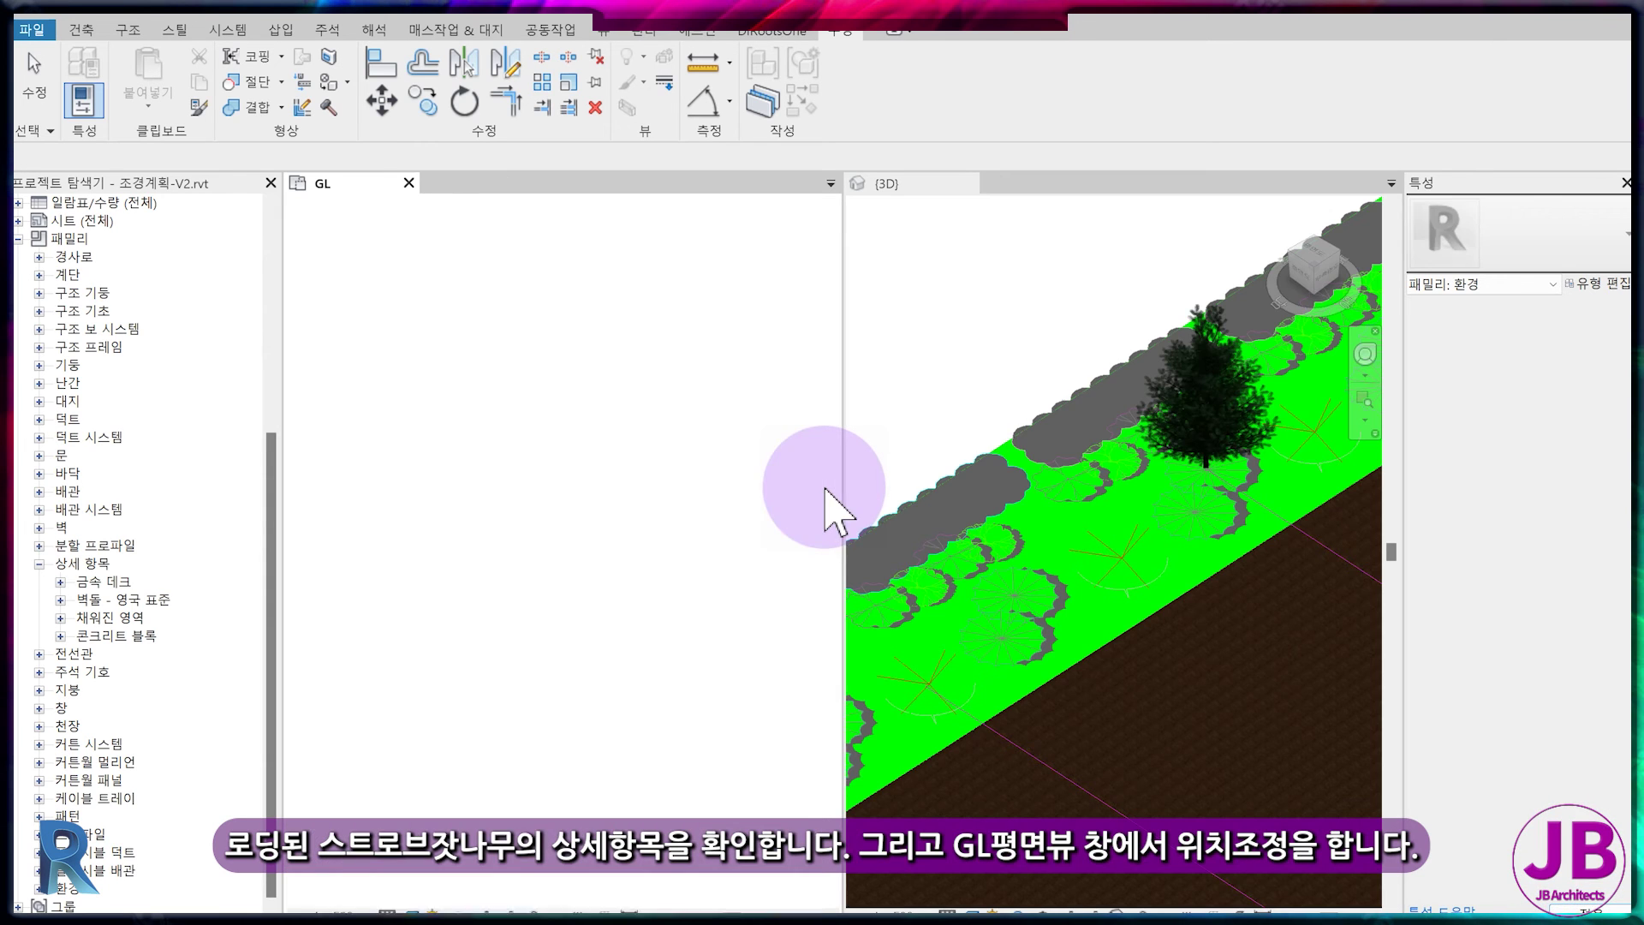
- Move the placed 스트로브잣나무 tree in the GL plan so its centre sits on the CAD tree symbol
left_click(584, 377)
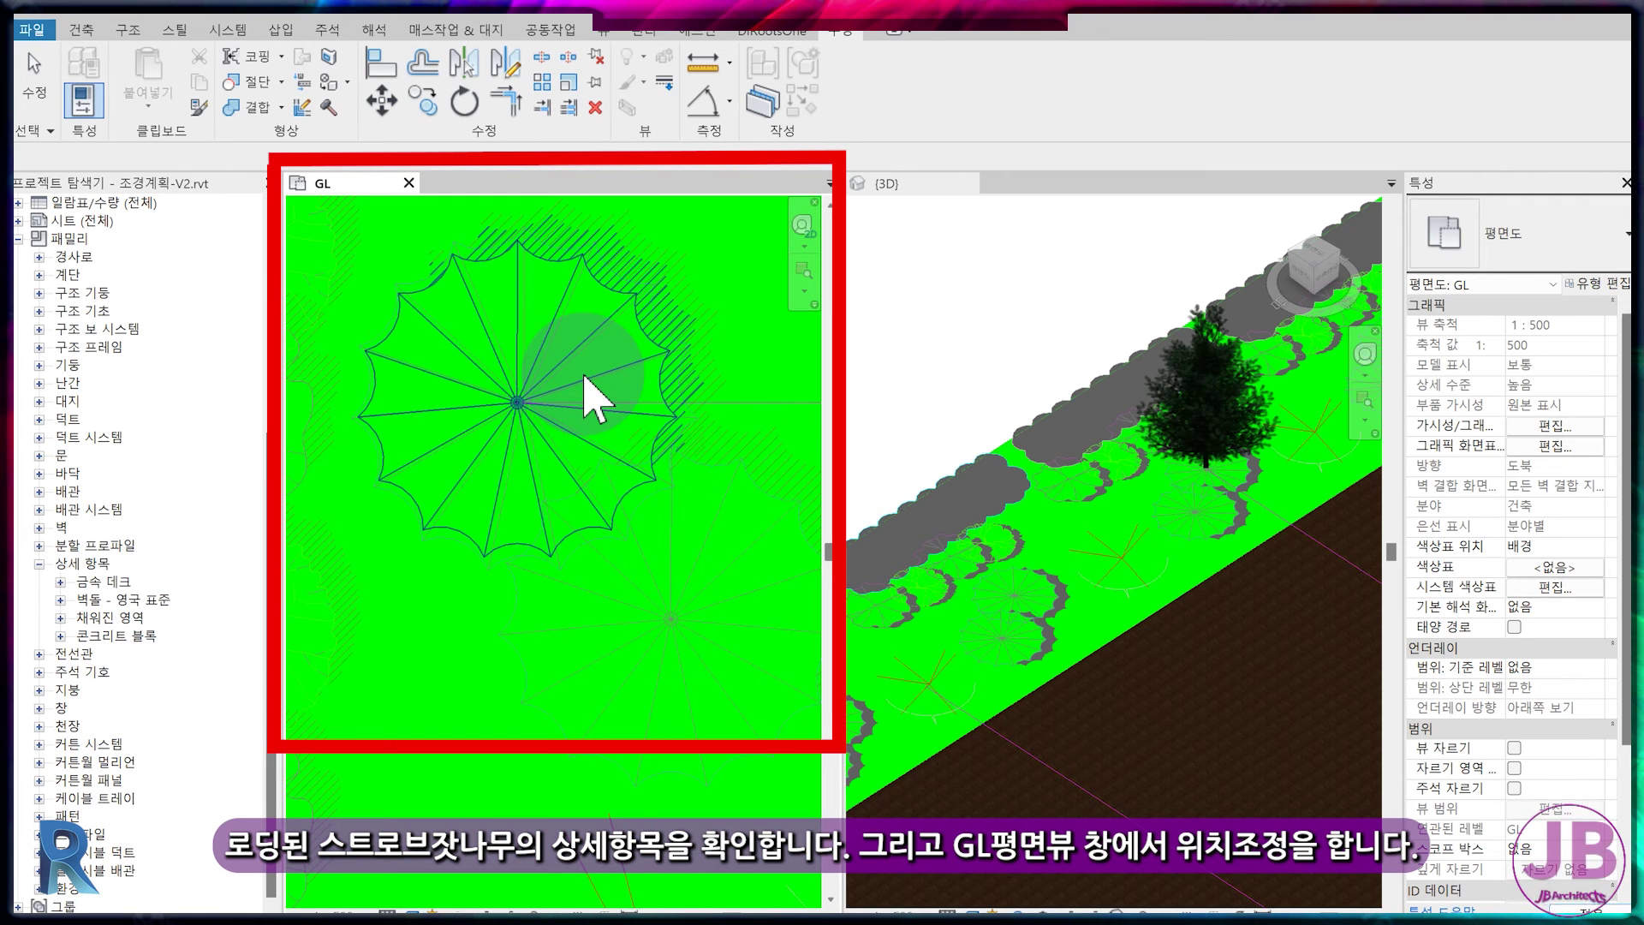
left_click(585, 376)
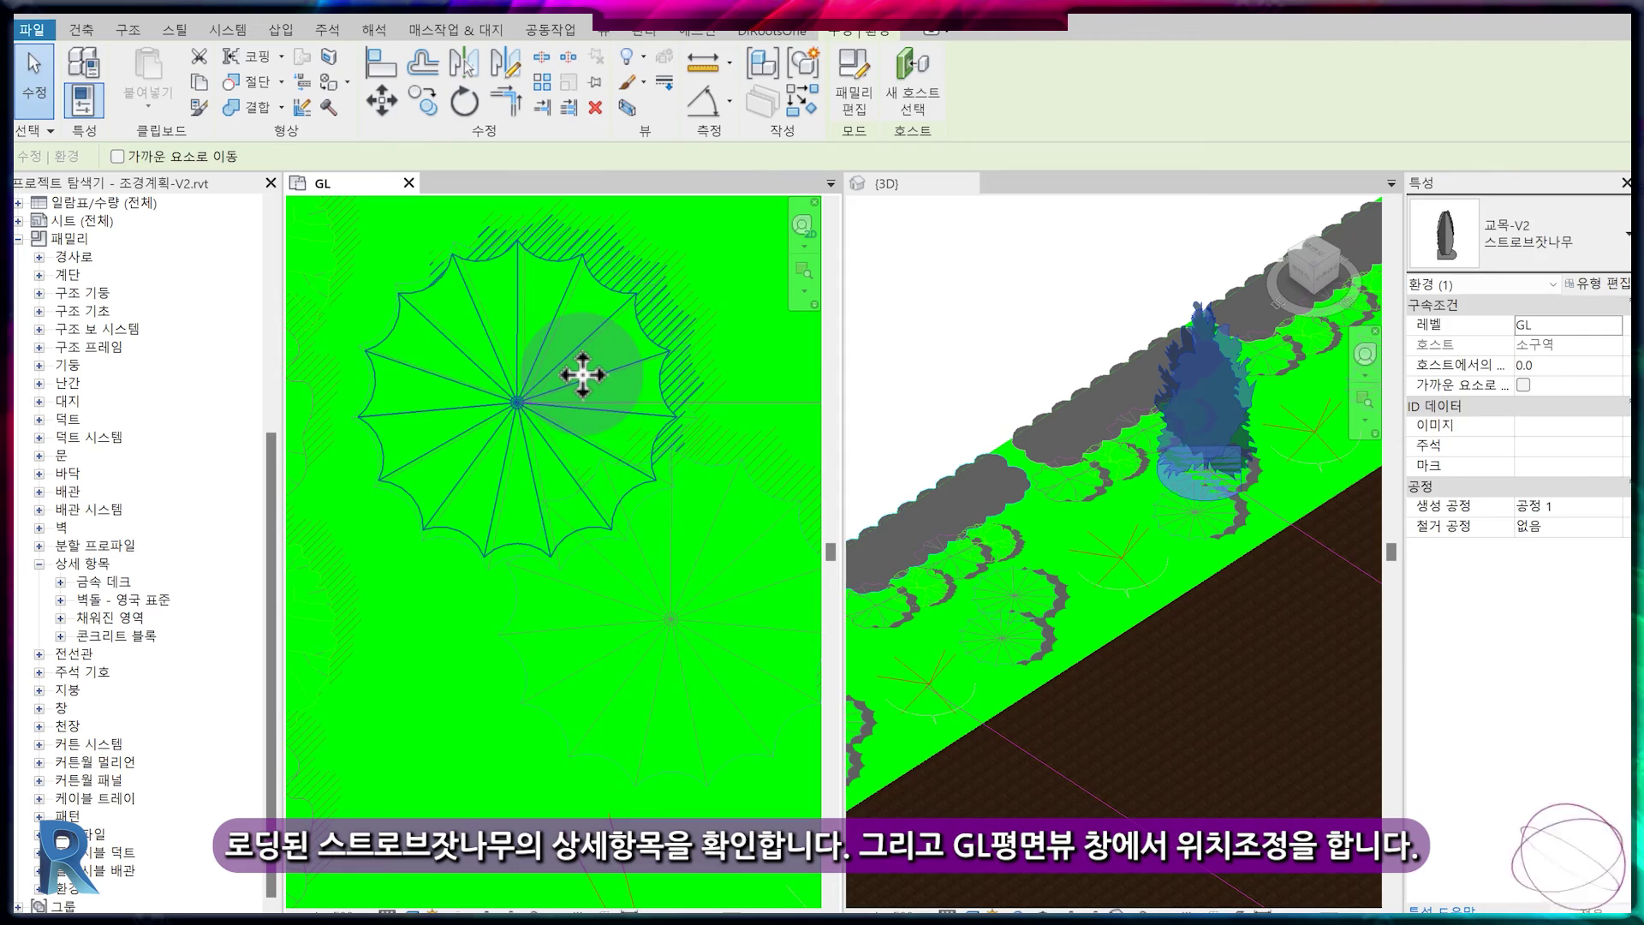
key("m")
key("v")
scroll(525, 414, "up", 5)
left_click(557, 381)
- Copy the 스트로브잣나무 tree from its centre onto the neighbouring CAD symbol of the same cluster
key("m")
key("v")
left_click(561, 365)
scroll(514, 480, "down", 4)
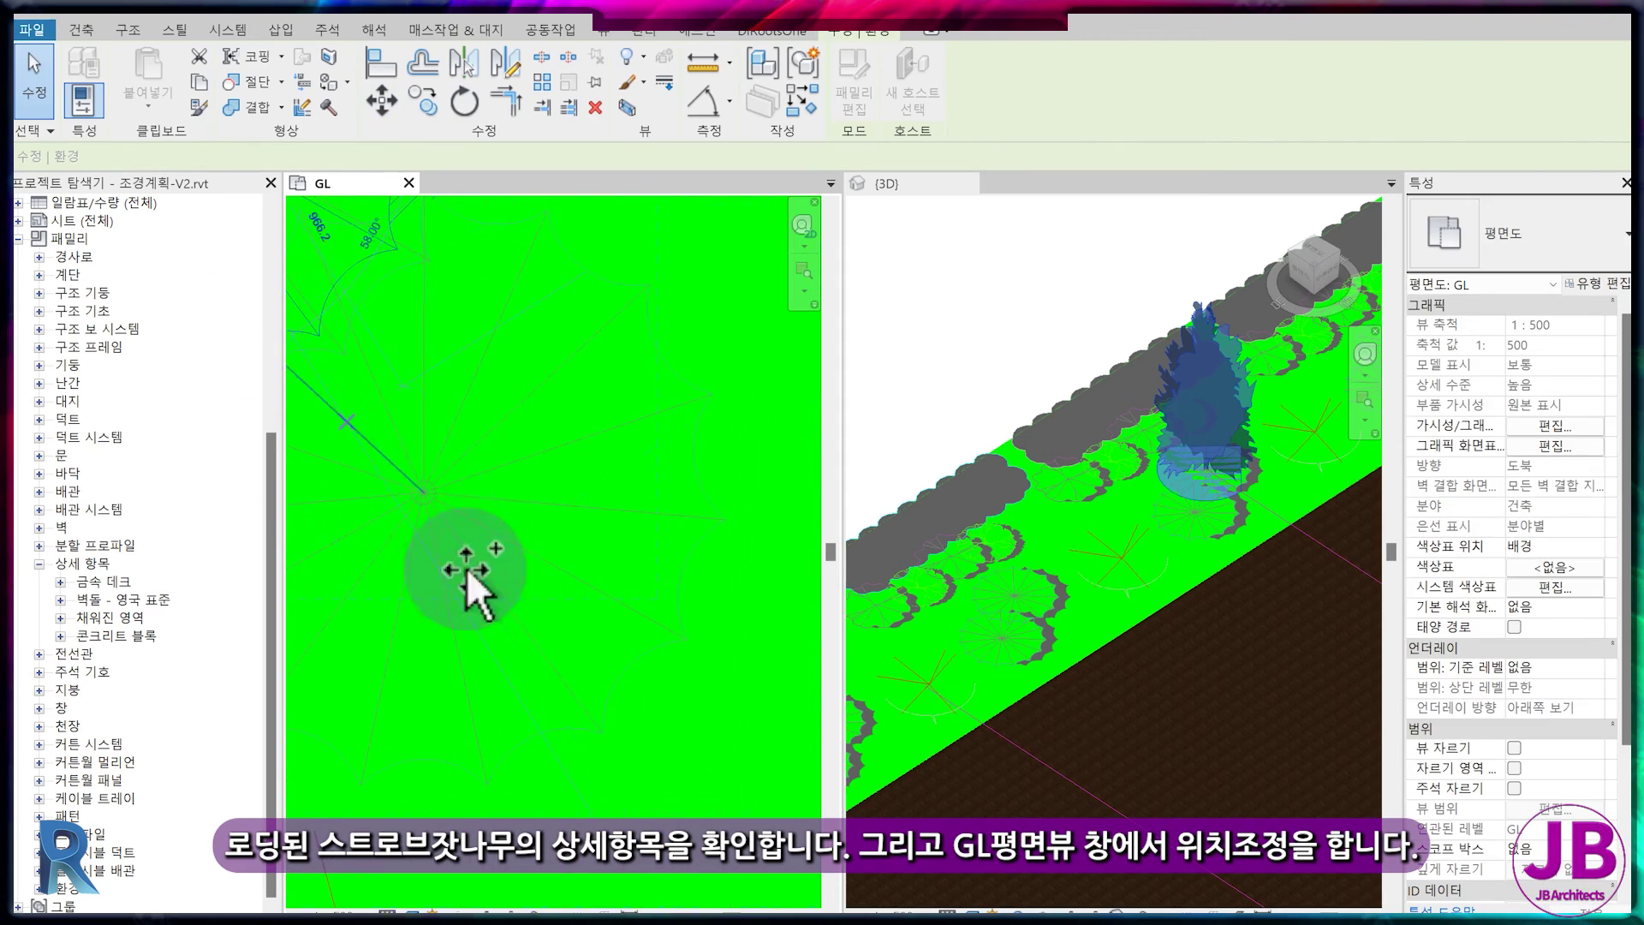
left_click(423, 495)
scroll(483, 512, "down", 2)
middle_click_drag(483, 511, 716, 741)
key("Escape")
- Fine-tune the first 스트로브잣나무 tree's position by moving it onto the exact centre of its CAD symbol
left_click(522, 448)
scroll(489, 463, "up", 4)
key("m")
key("v")
left_click(440, 378)
left_click(470, 377)
- Align the second, copied 스트로브잣나무 tree with the exact centre of its own CAD symbol
scroll(531, 424, "down", 4)
scroll(737, 690, "up", 1)
left_click(737, 690)
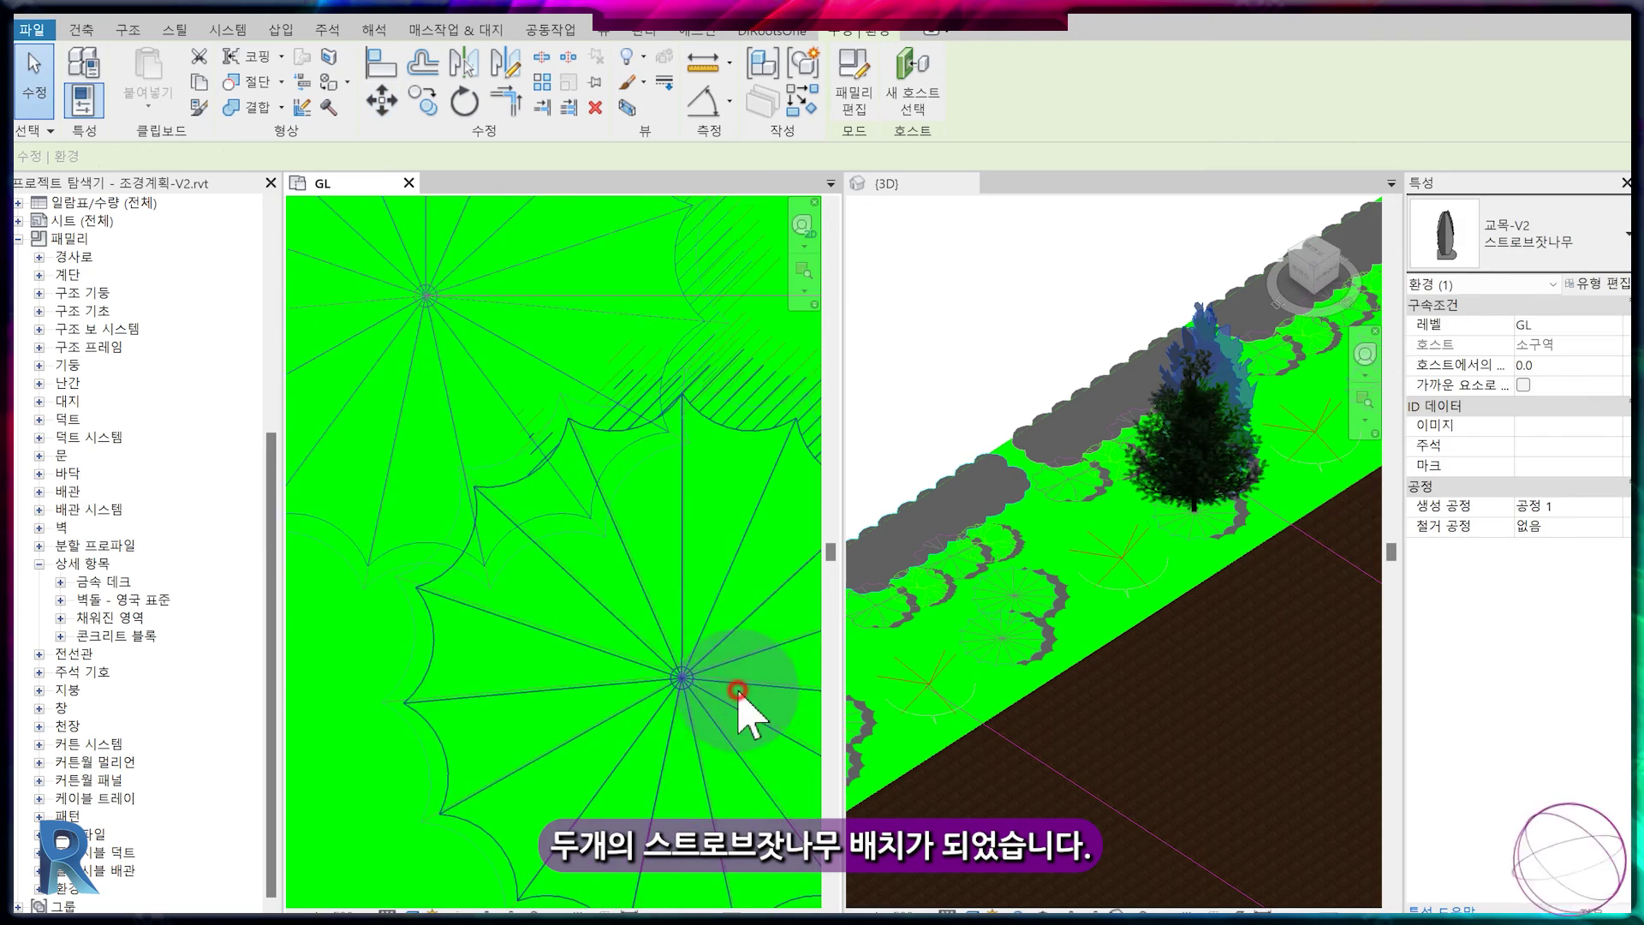
scroll(675, 687, "up", 4)
key("m")
key("v")
left_click(629, 582)
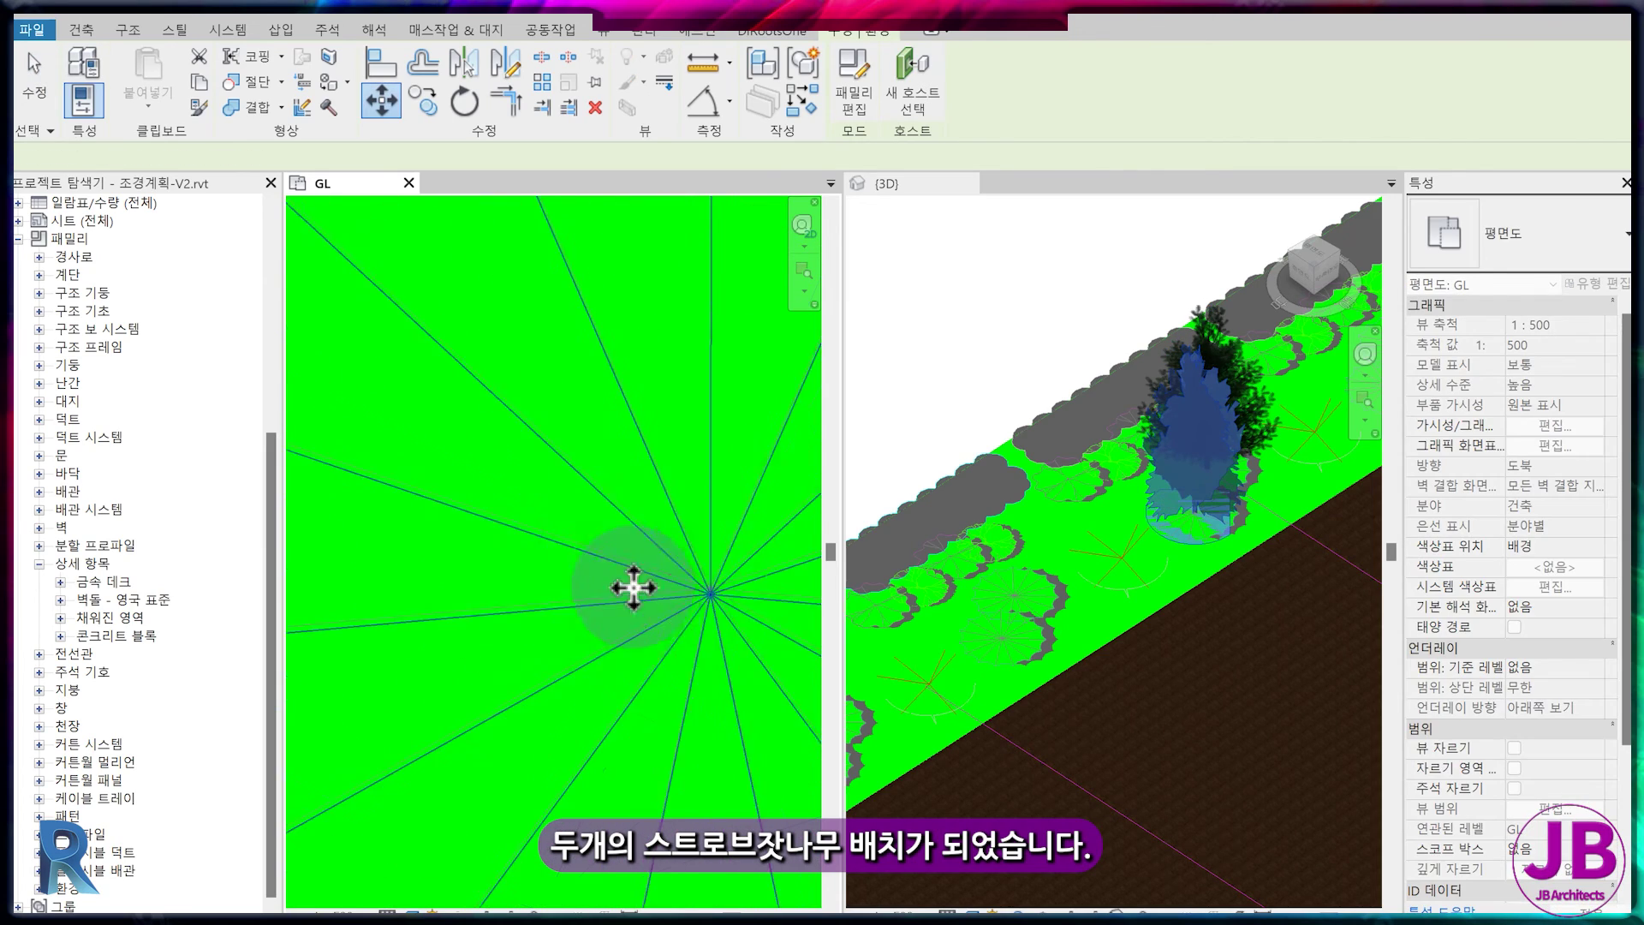
scroll(659, 638, "down", 5)
scroll(629, 644, "down", 3)
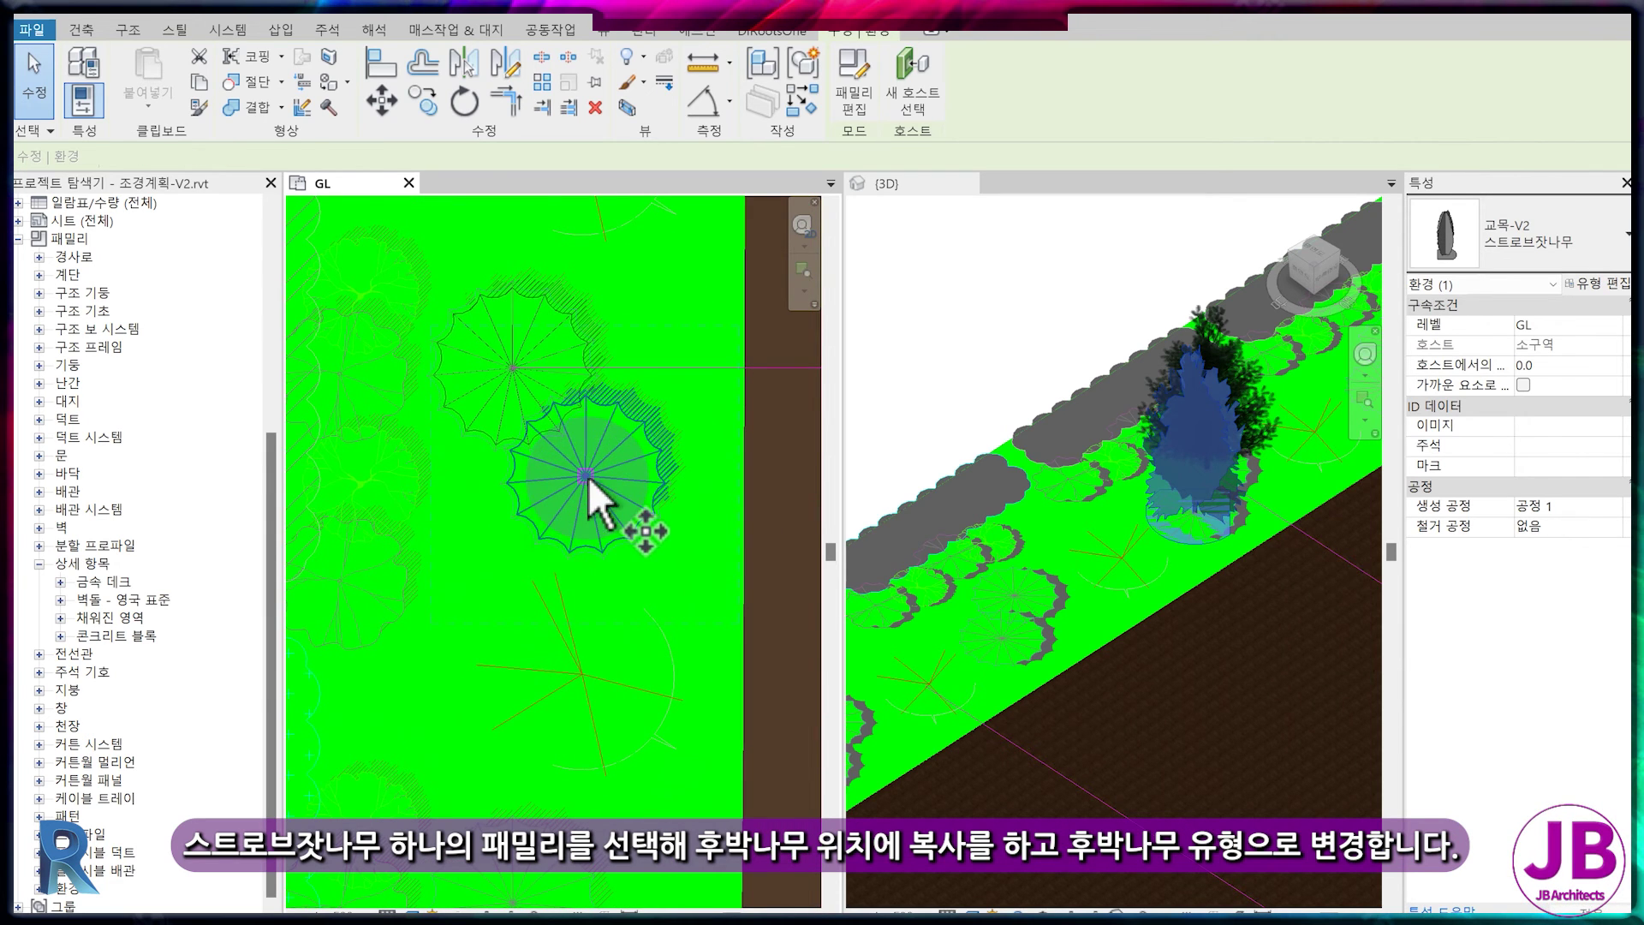
- Copy one 스트로브잣나무 tree onto the 후박나무 symbol below the pair and change the copy's type to 후박나무
key("c")
key("o")
left_click(587, 477)
left_click(584, 674)
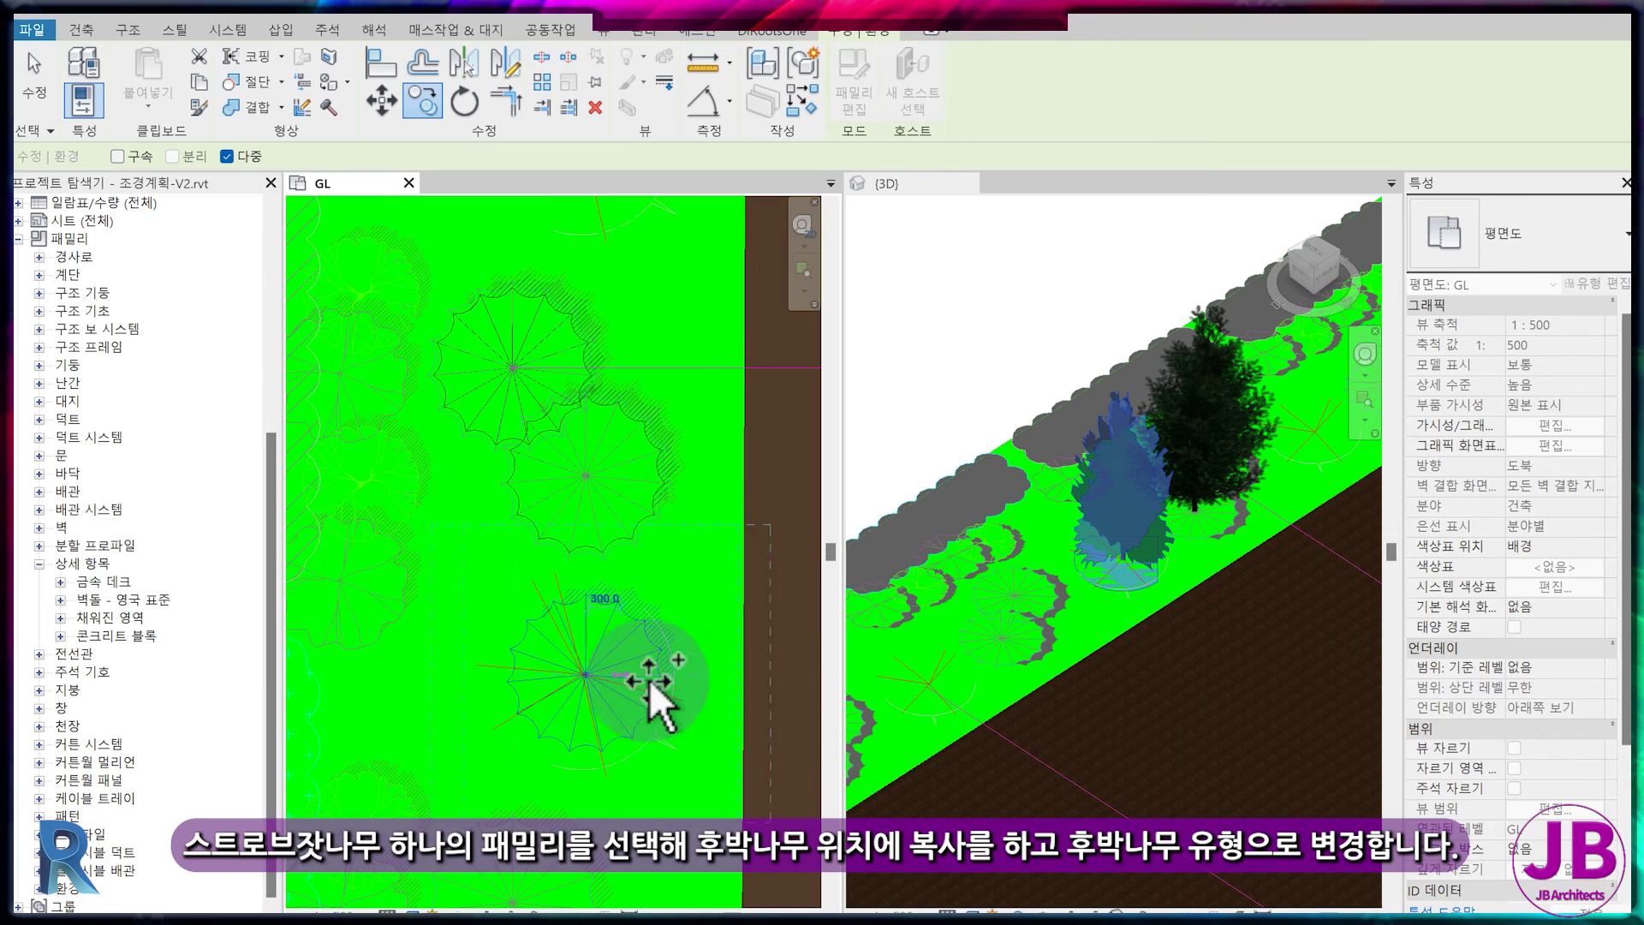
key("Escape")
left_click(1566, 246)
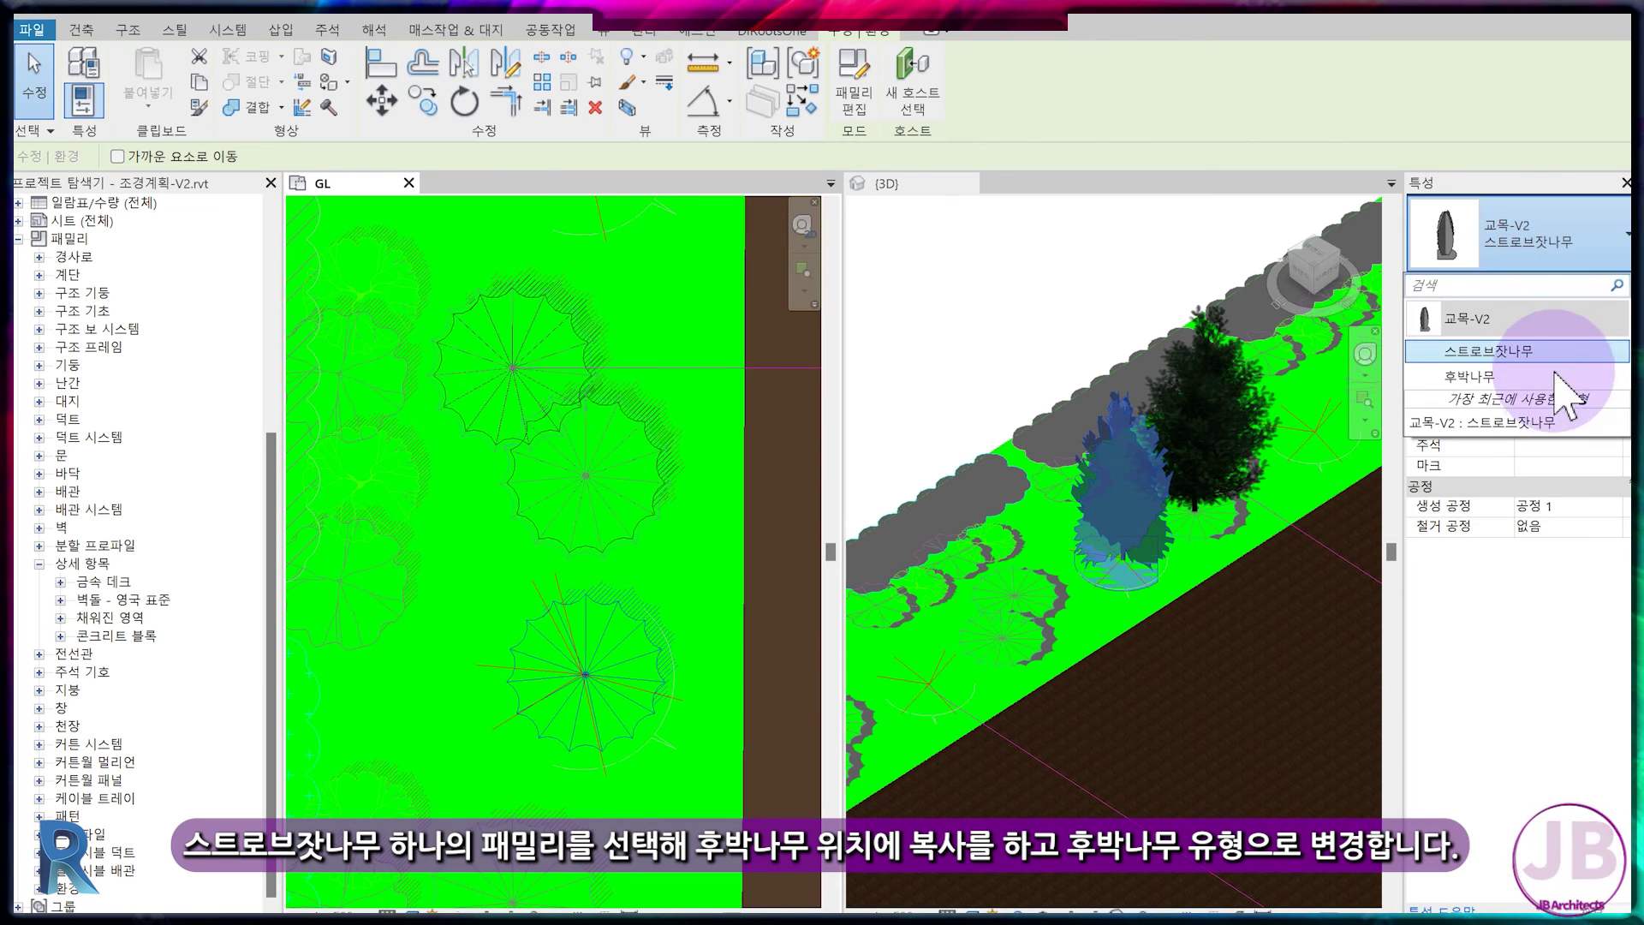
left_click(1558, 375)
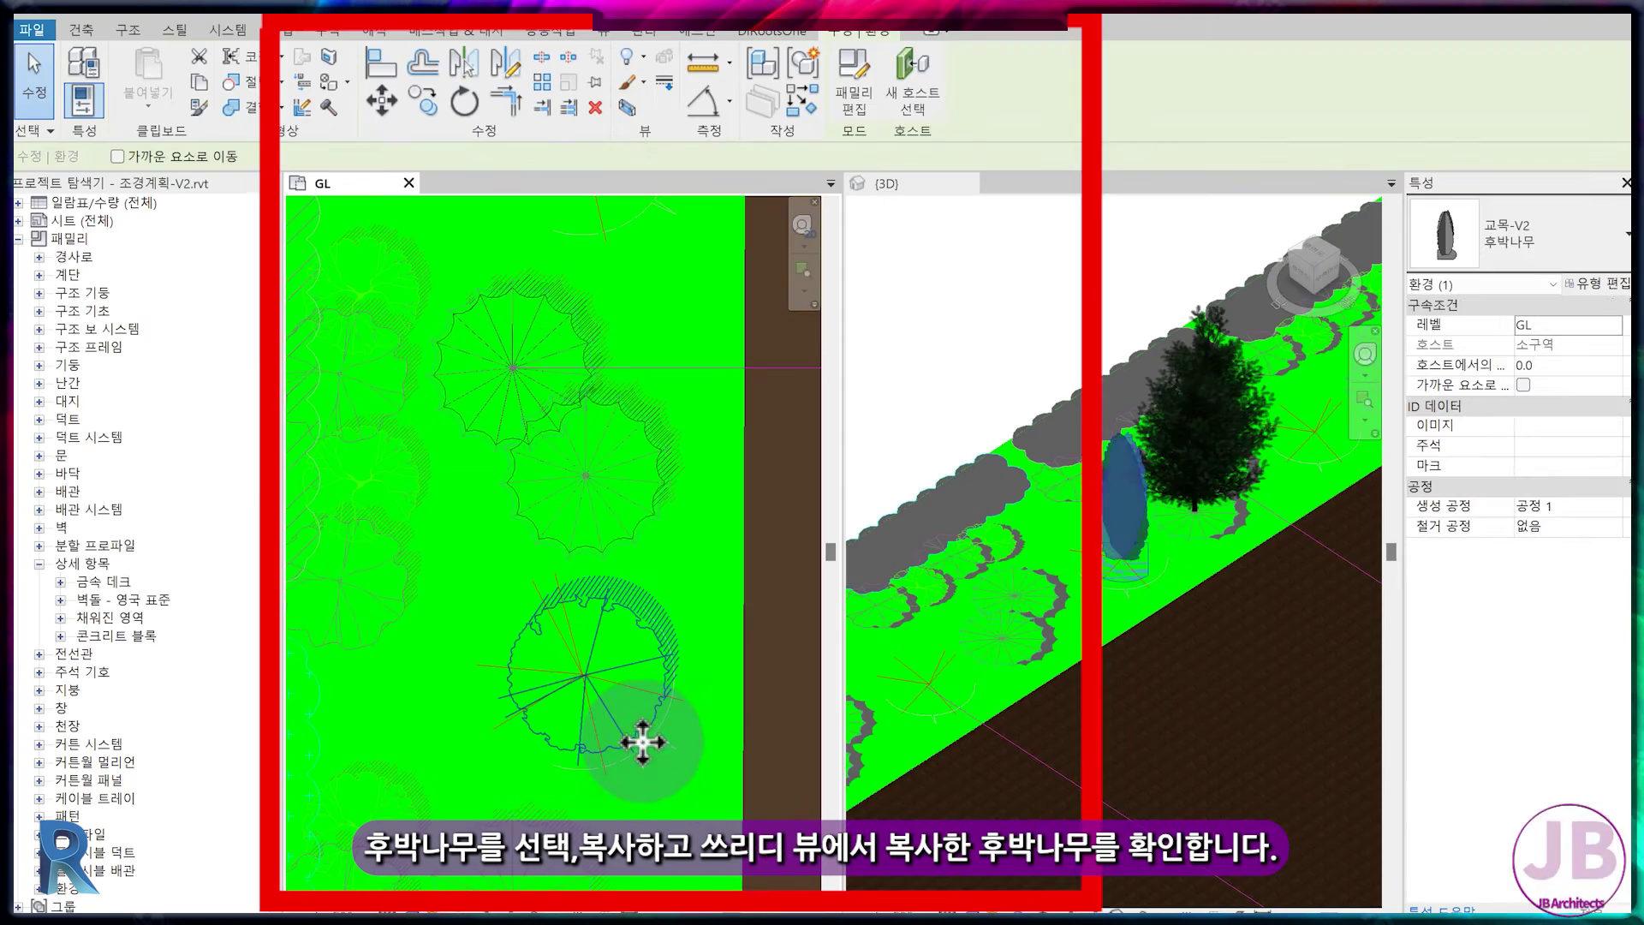
- Copy the 후박나무 tree onto the matching CAD symbol above the 스트로브잣나무 pair
key("Escape")
left_click(855, 714)
key("c")
key("o")
left_click(598, 692)
left_click(593, 286)
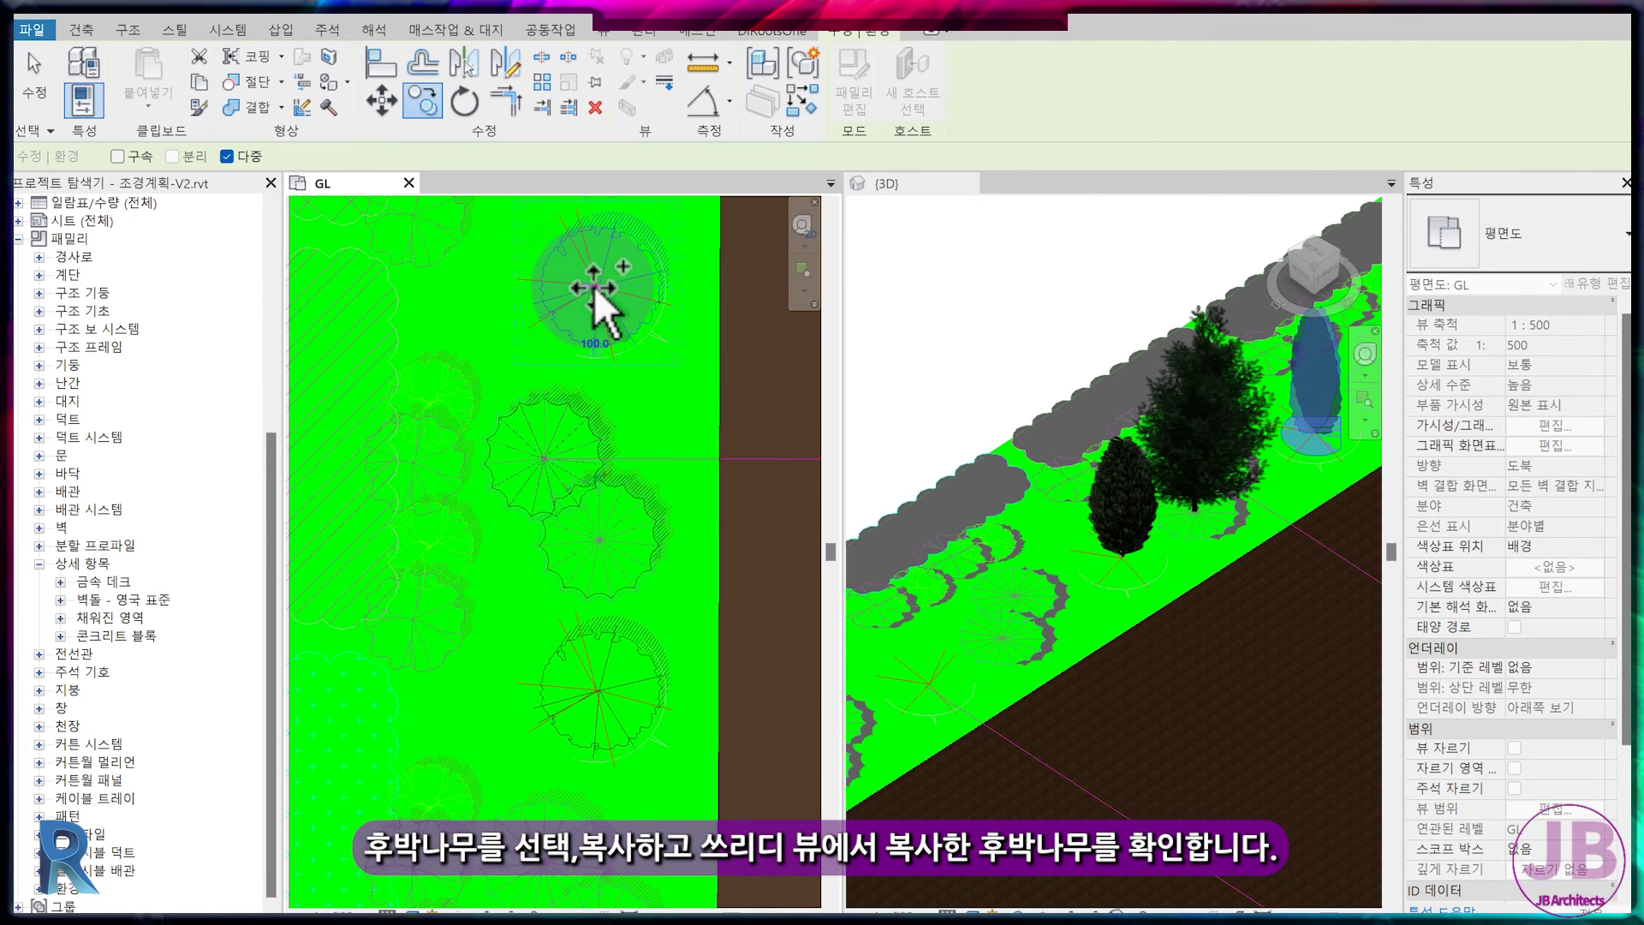
key("Escape")
scroll(598, 551, "down", 4)
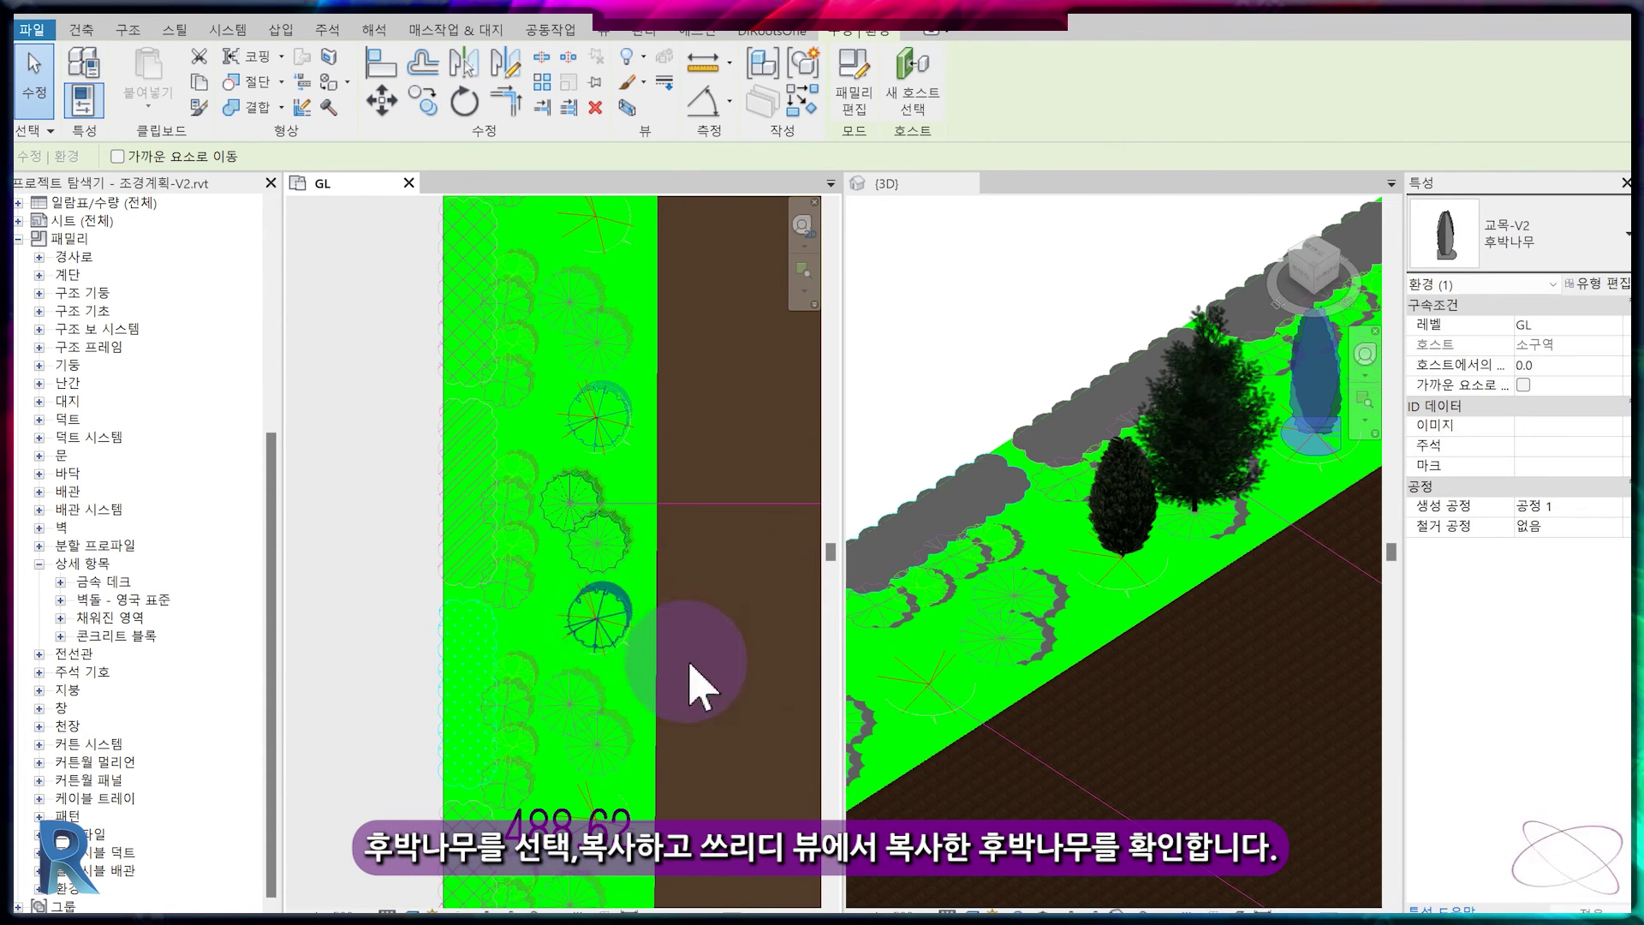
- Change the 3D view's visual style to consistent colors (색상일치) and clear the tree selection
left_click(948, 911)
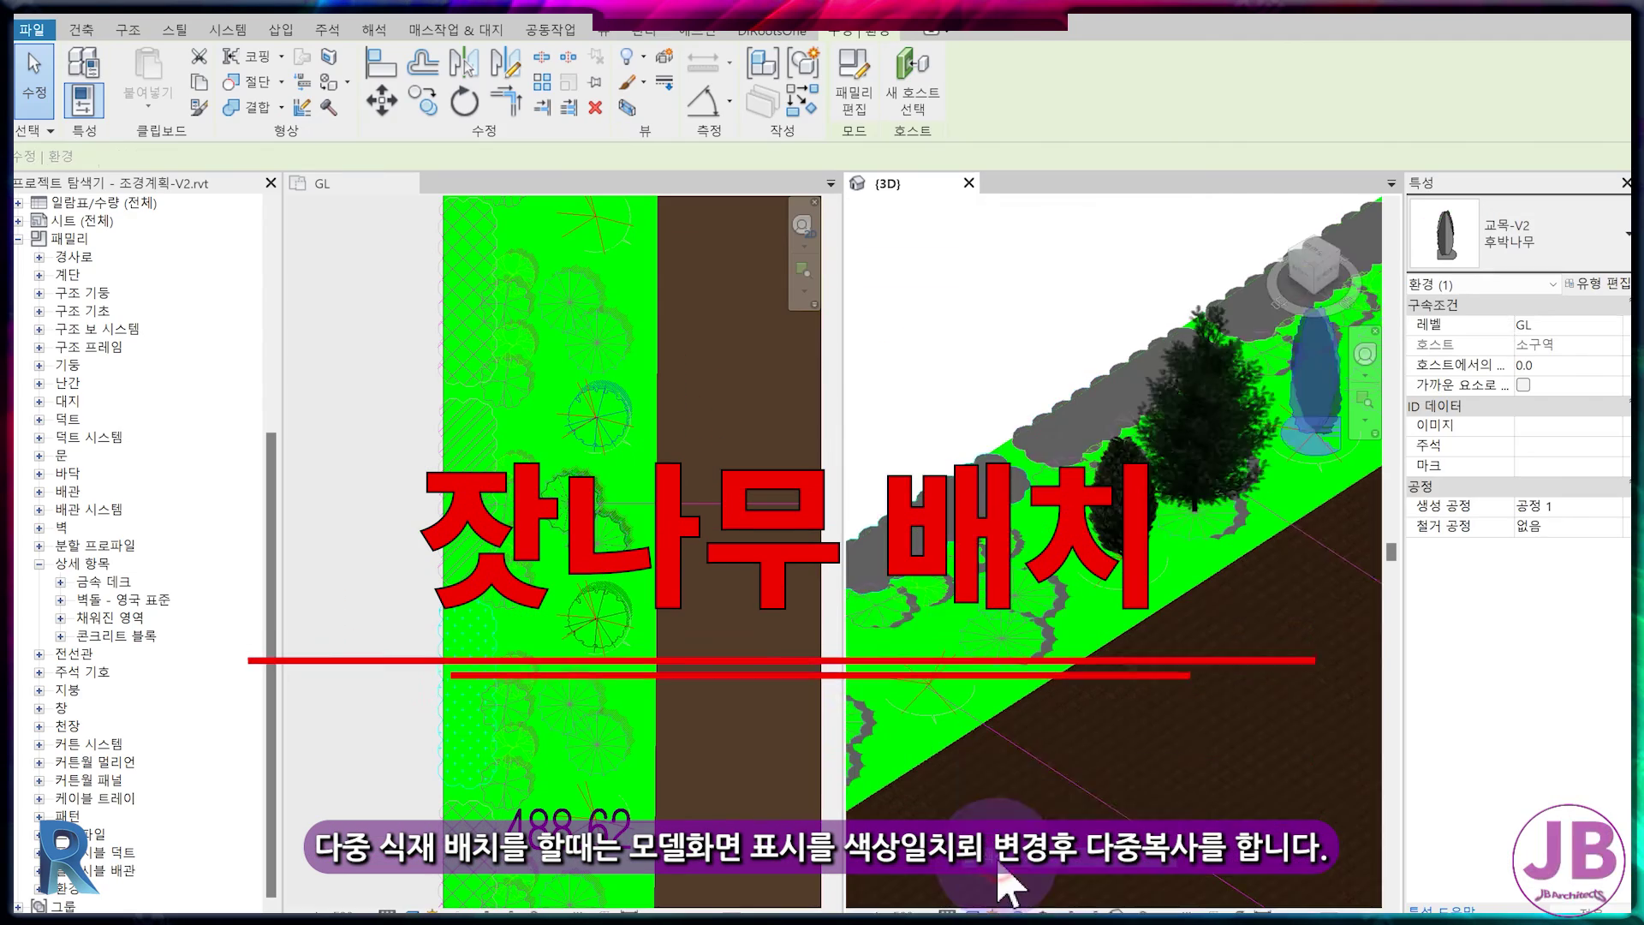
left_click(1049, 775)
left_click(753, 724)
- Select both clustered 스트로브잣나무 trees and multiple-copy the pair onto the cluster symbols directly above and below
middle_click_drag(642, 448, 660, 594)
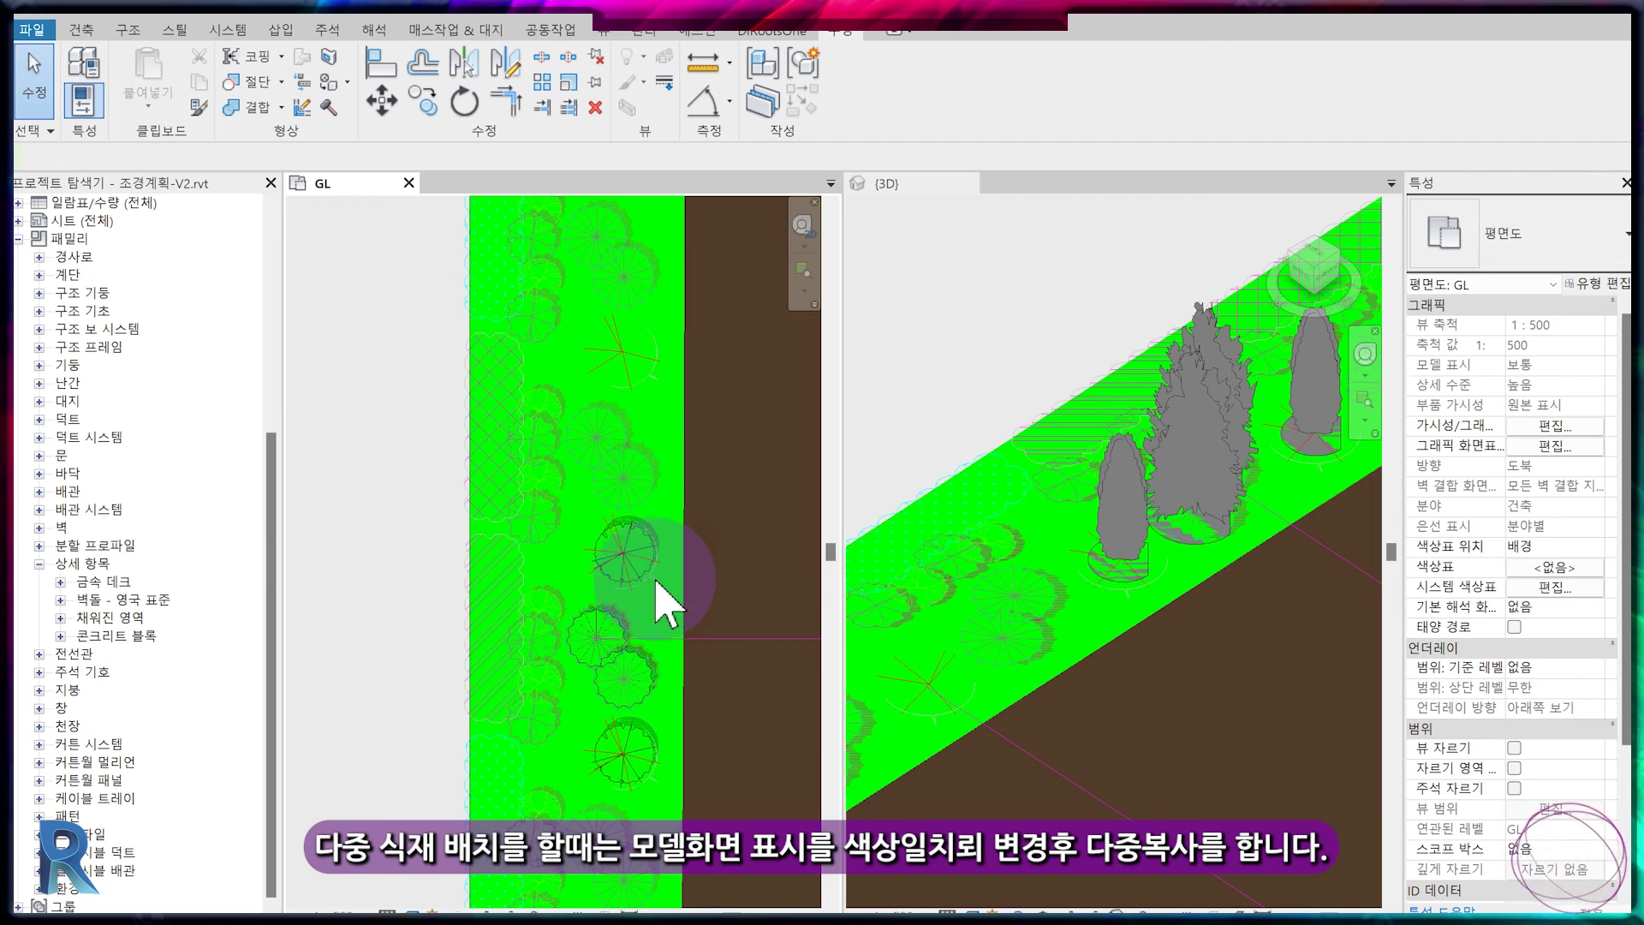
left_click(629, 678)
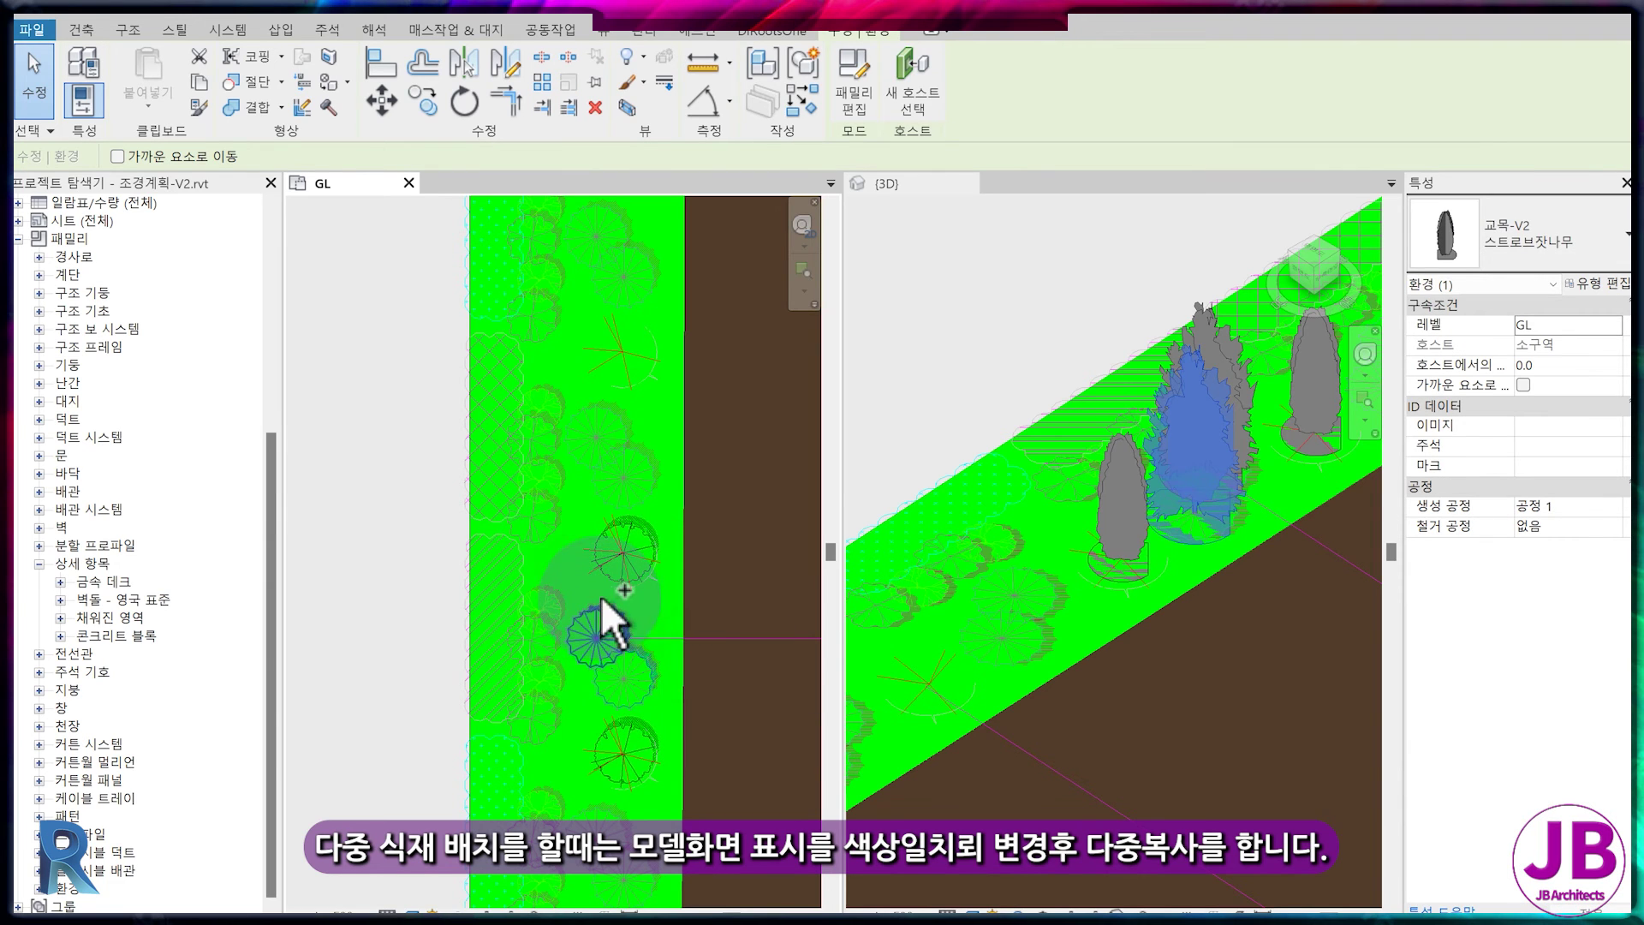
left_click(600, 598, "ctrl")
key("c")
key("o")
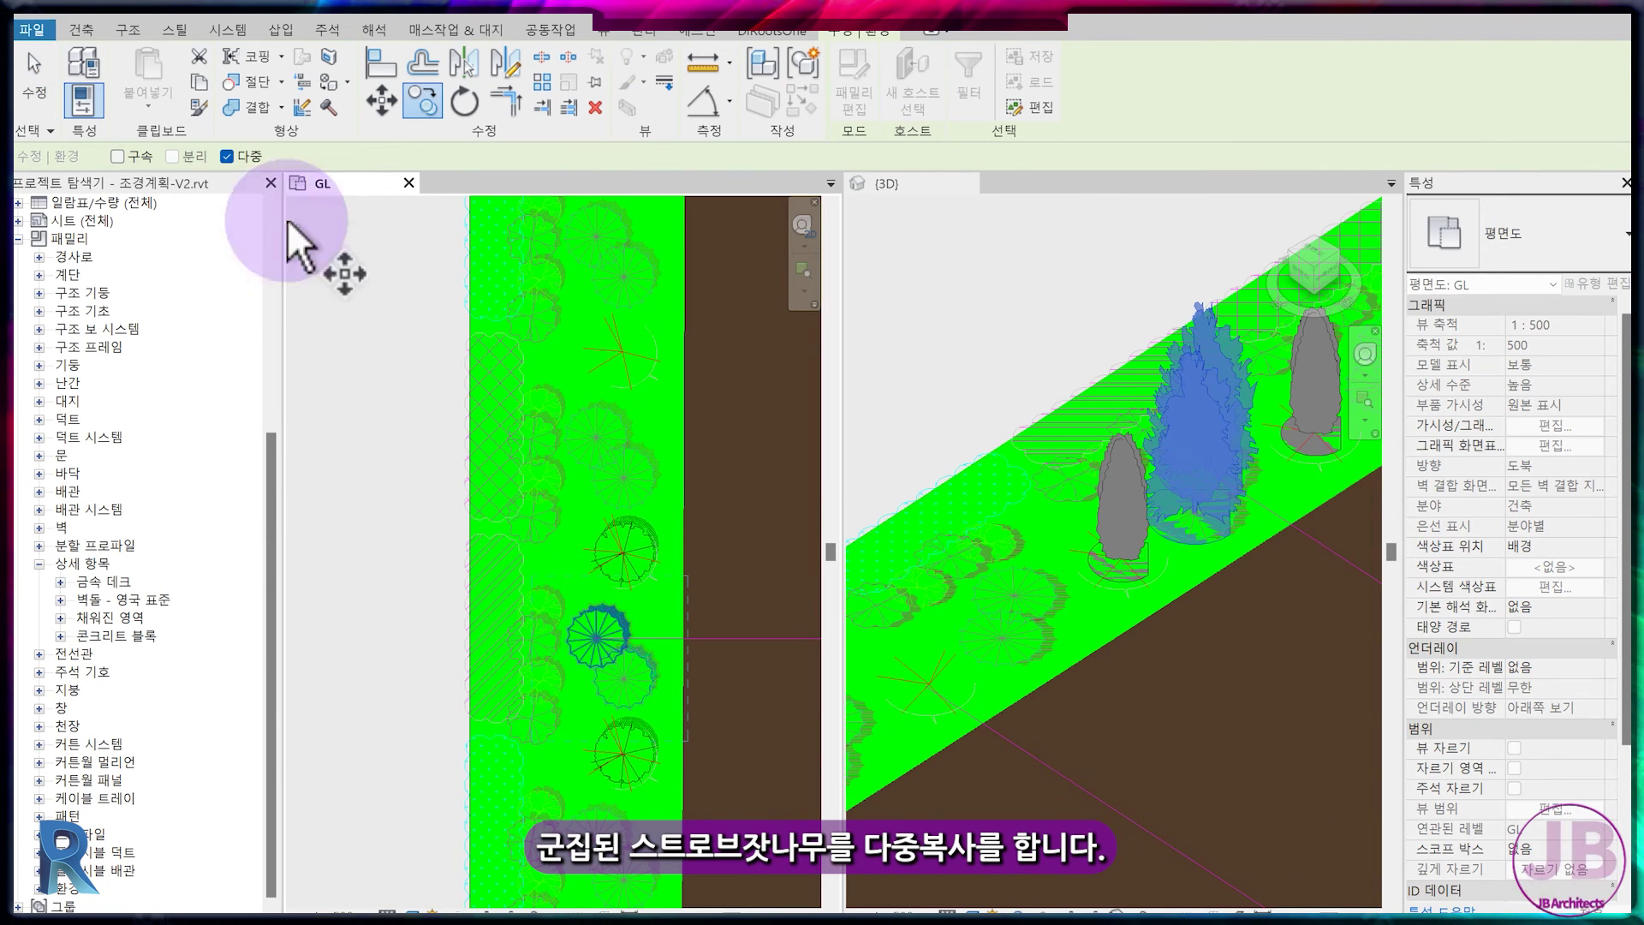
left_click(627, 671)
left_click(626, 483)
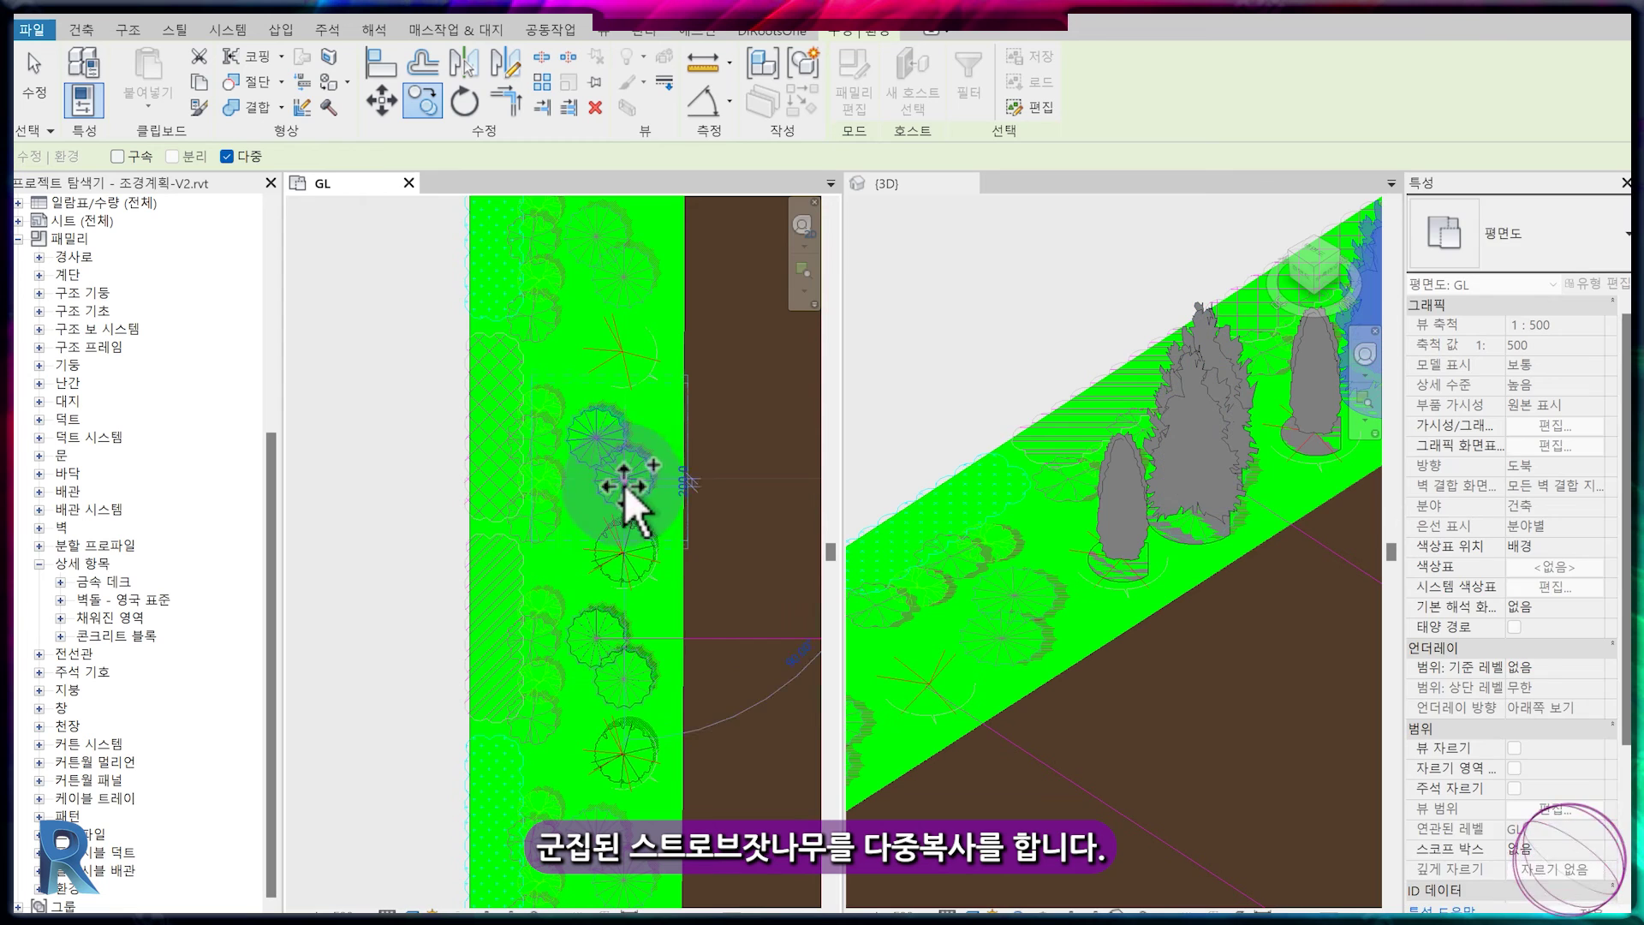
left_click(631, 892)
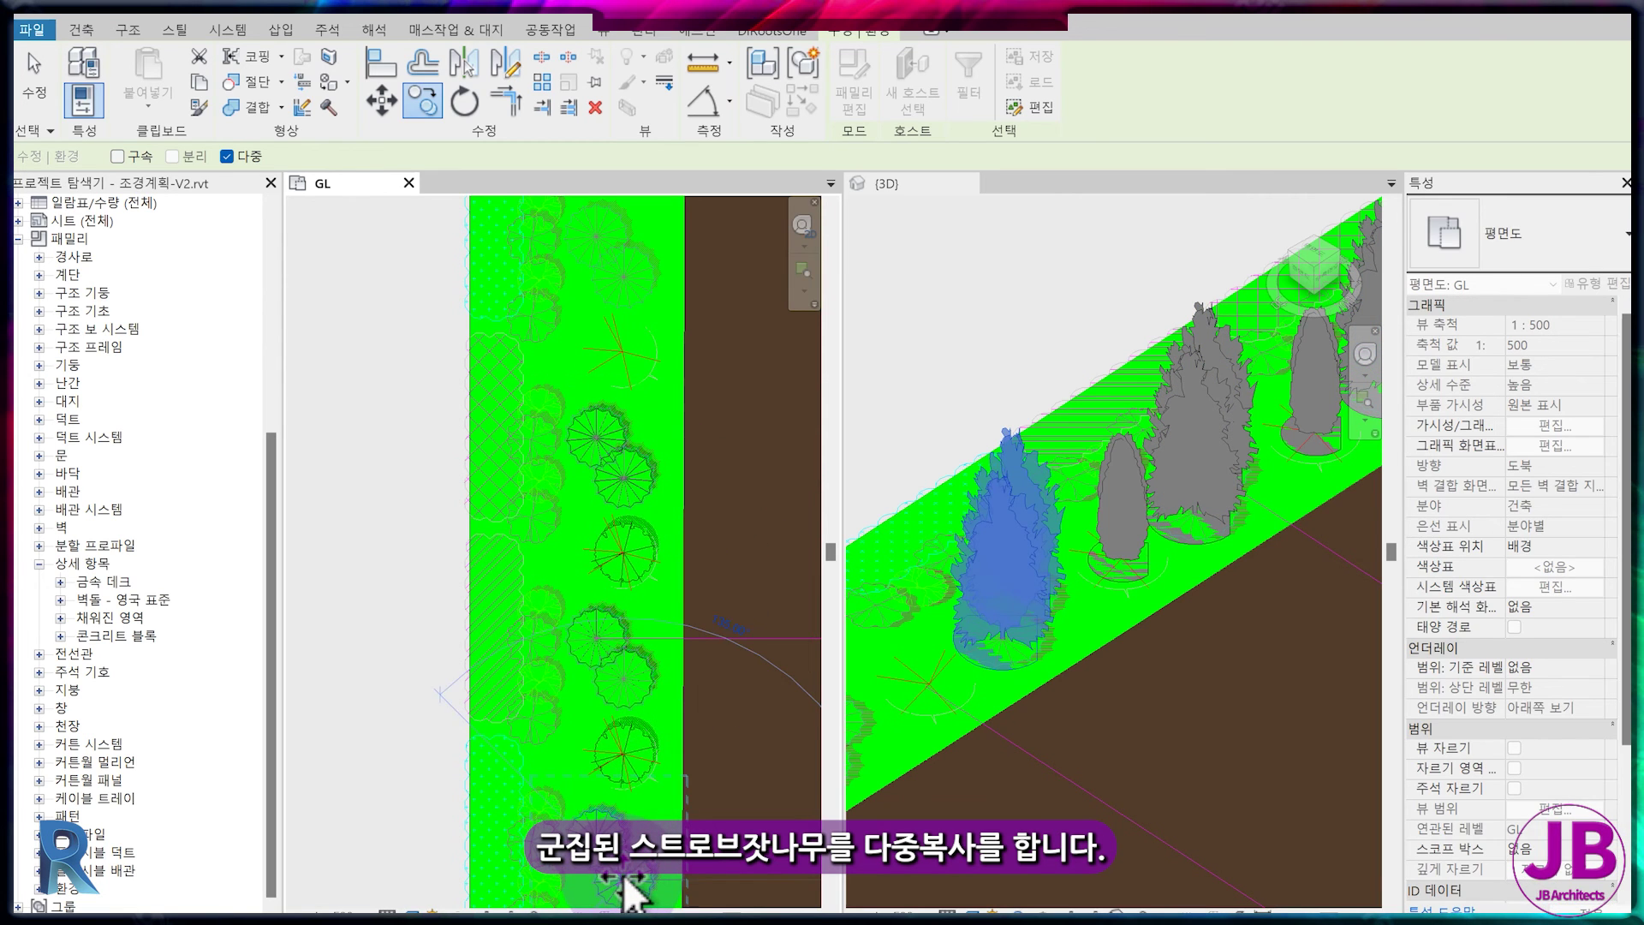
- Continue the multiple copy of the 스트로브잣나무 pair onto the next clusters down the strip, and end the copy
scroll(664, 496, "down", 3)
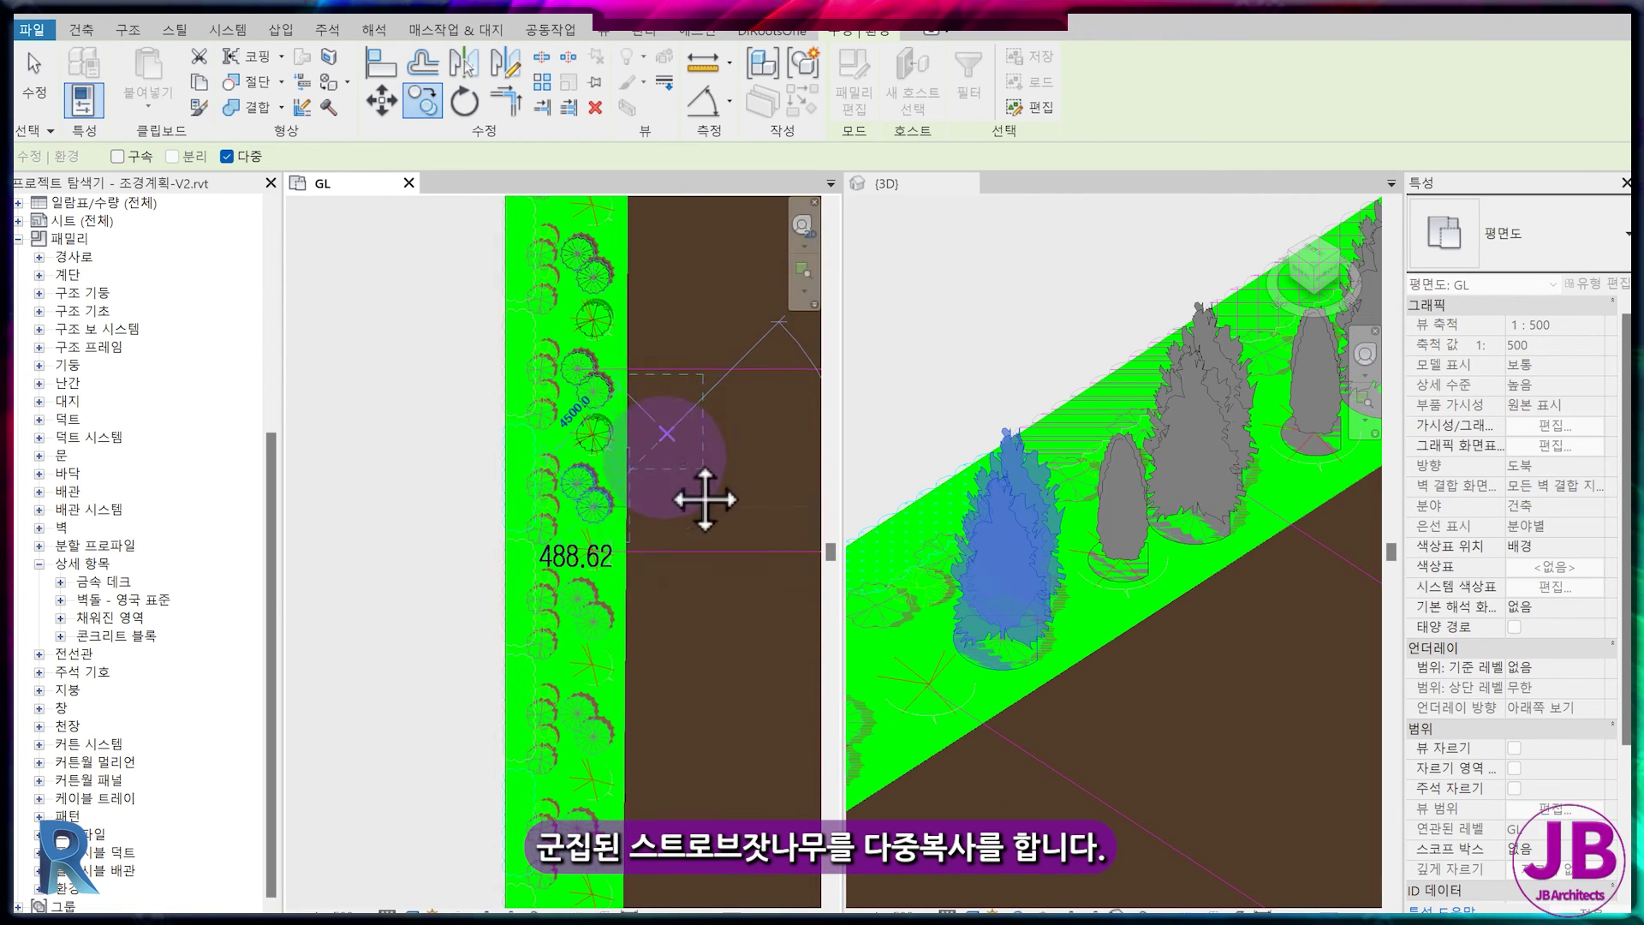
scroll(587, 621, "up", 6)
left_click(607, 607)
middle_click_drag(608, 608, 568, 622)
scroll(568, 685, "down", 1)
scroll(591, 694, "down", 2)
left_click(611, 786)
scroll(630, 475, "down", 2)
key("Escape")
key("Escape")
scroll(1134, 707, "down", 7)
middle_click_drag(1243, 809, 1295, 631)
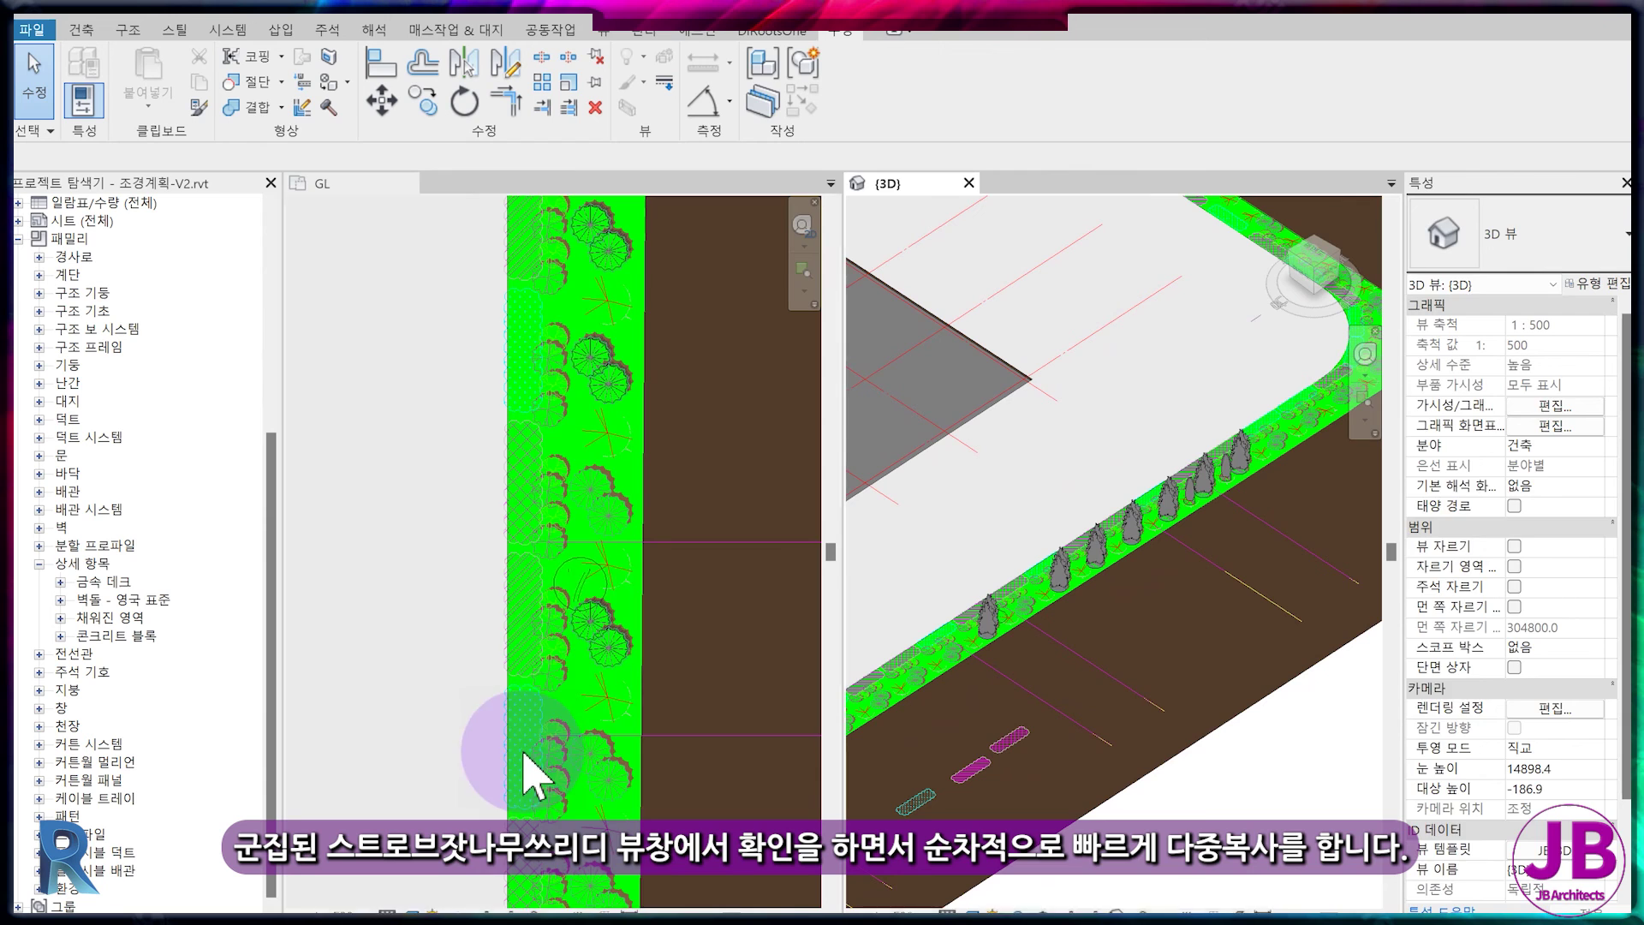
- Multiple-copy the 스트로브잣나무 pair at each successive cluster symbol down to the lower part of the planting strip
scroll(685, 589, "up", 2)
left_click(585, 274)
key("c")
key("o")
left_click(582, 269)
left_click(582, 471)
left_click(581, 671)
left_click(582, 873)
middle_click_drag(582, 875, 566, 317)
left_click(569, 510)
left_click(561, 709)
left_click(558, 881)
scroll(561, 881, "down", 2)
- Copy the 스트로브잣나무 pair onto the remaining cluster symbols at the upper end of the strip near the curved corner
middle_click_drag(591, 882, 542, 861)
scroll(507, 331, "up", 3)
left_click(498, 420)
middle_click_drag(562, 304, 587, 705)
left_click(522, 615)
left_click(505, 377)
left_click(542, 335)
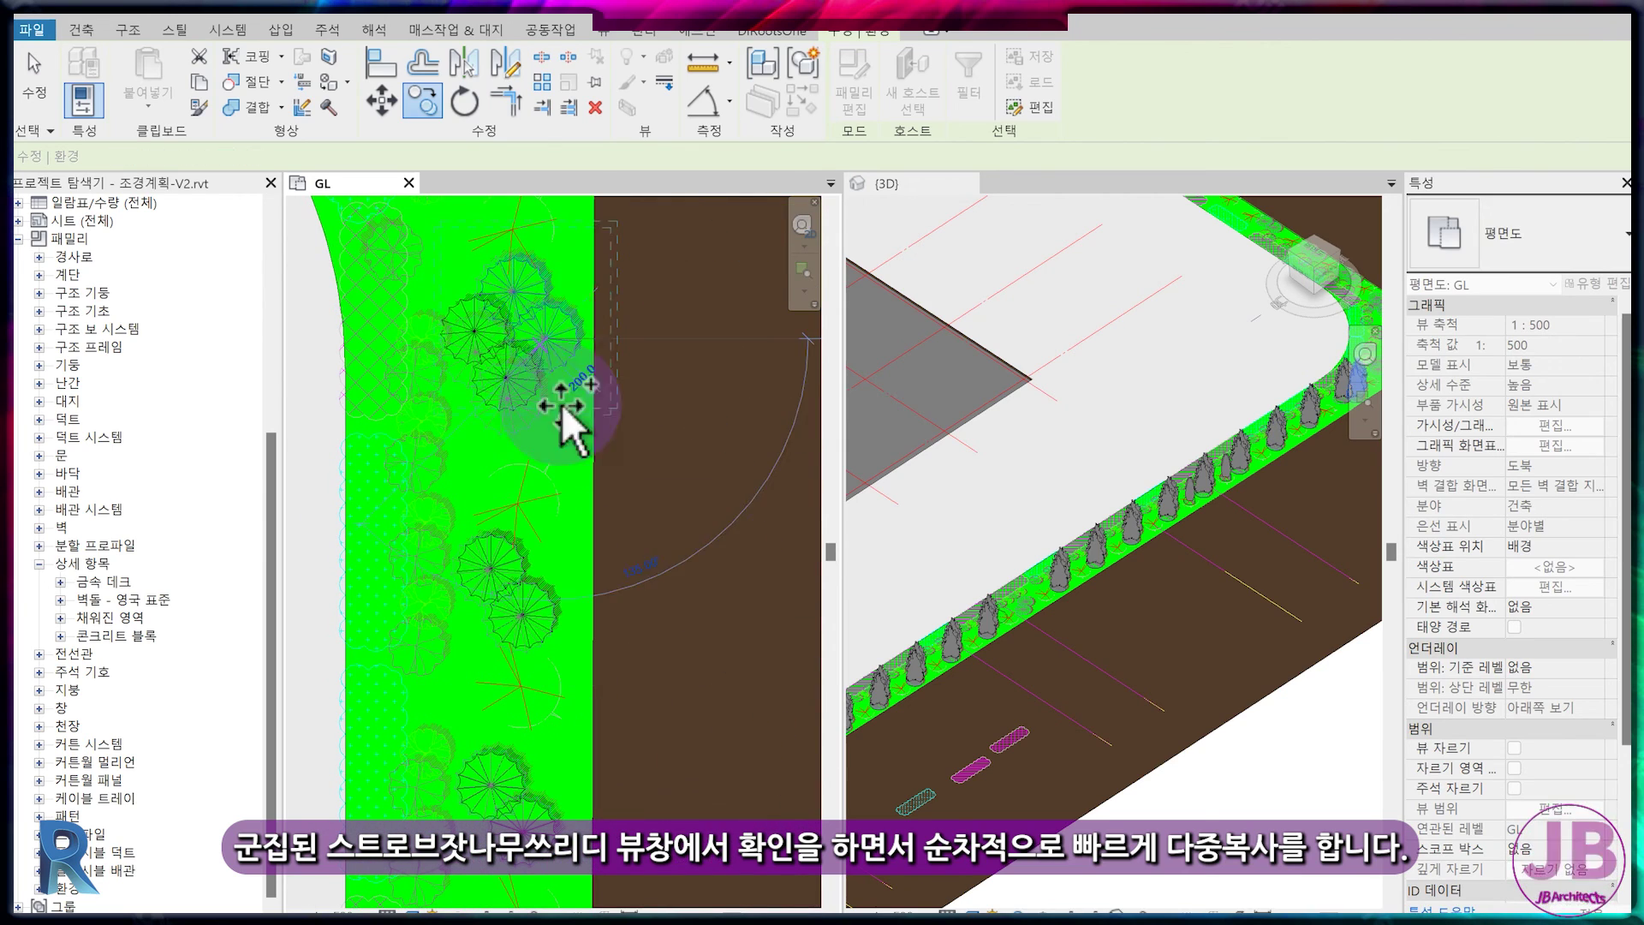
key("Escape")
- Multiple-copy a 후박나무 tree onto its CAD symbols up the planting strip towards the curved corner
scroll(480, 370, "up", 2)
left_click(529, 378)
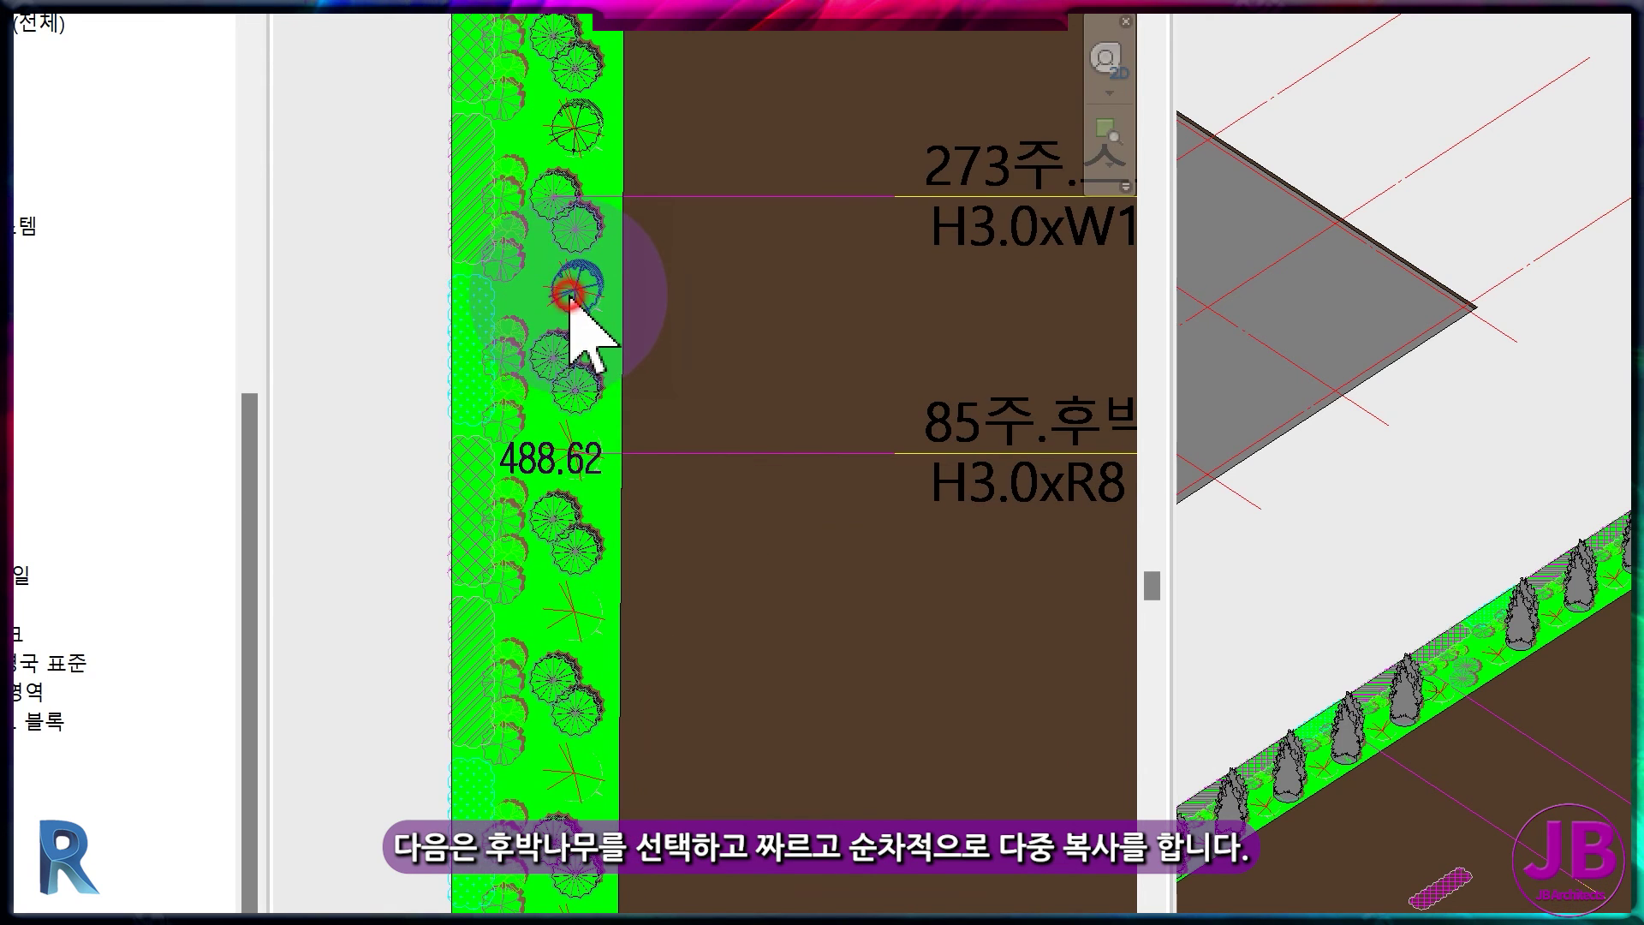
left_click(570, 295)
middle_click_drag(647, 333, 647, 335)
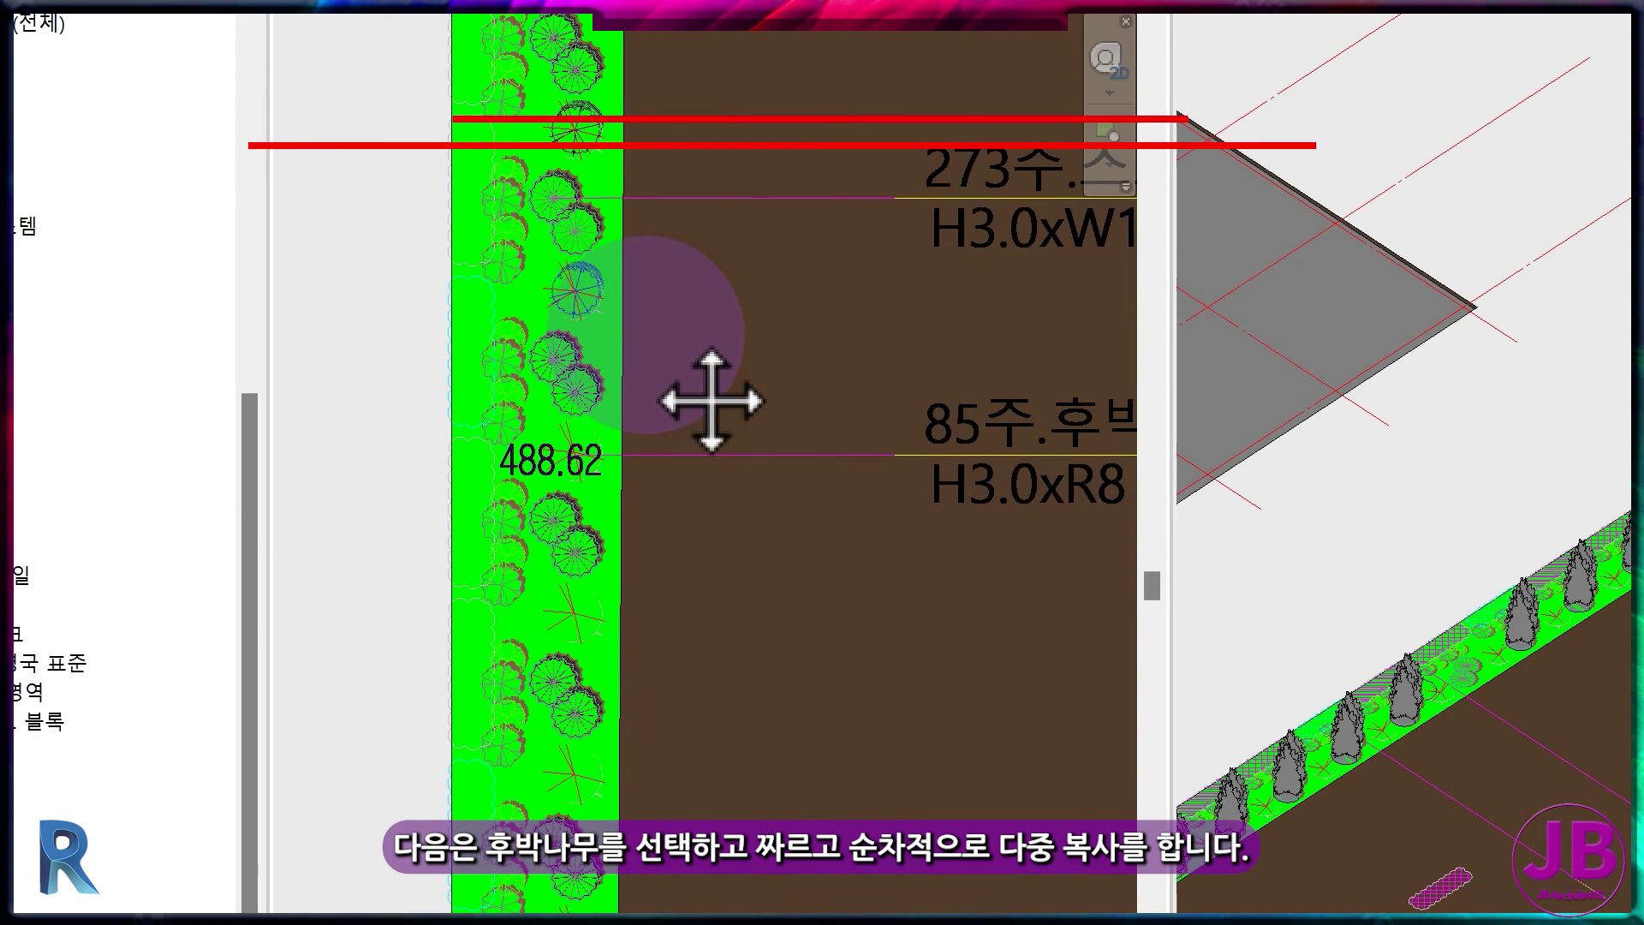
middle_click_drag(709, 389, 672, 610)
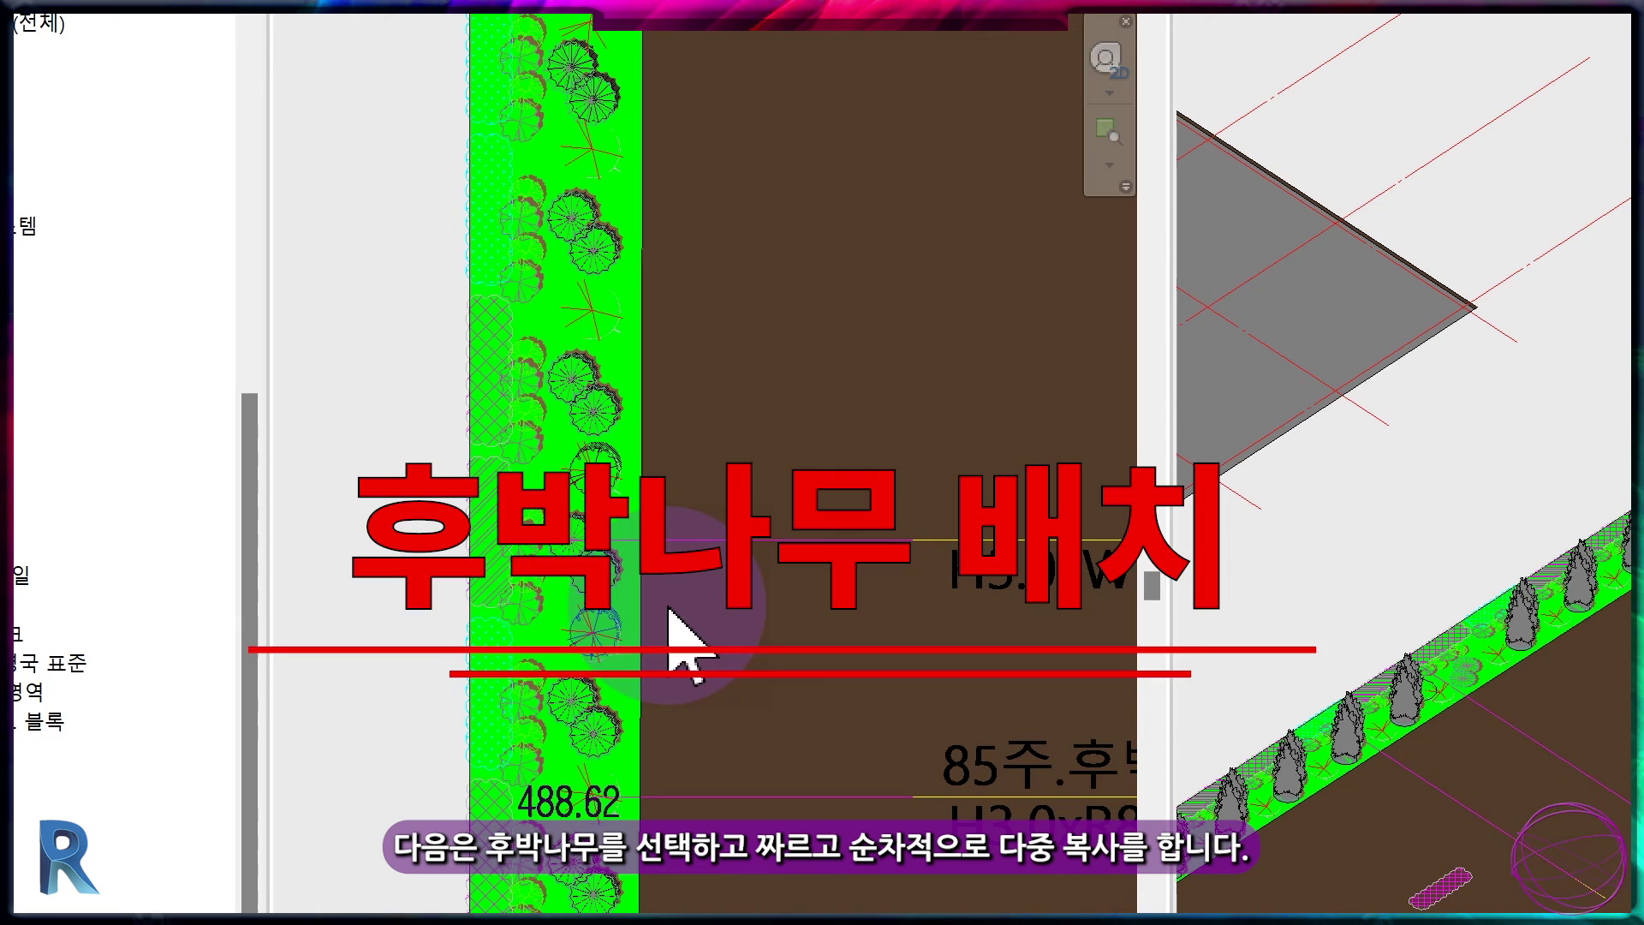
key("c")
key("o")
left_click(595, 631)
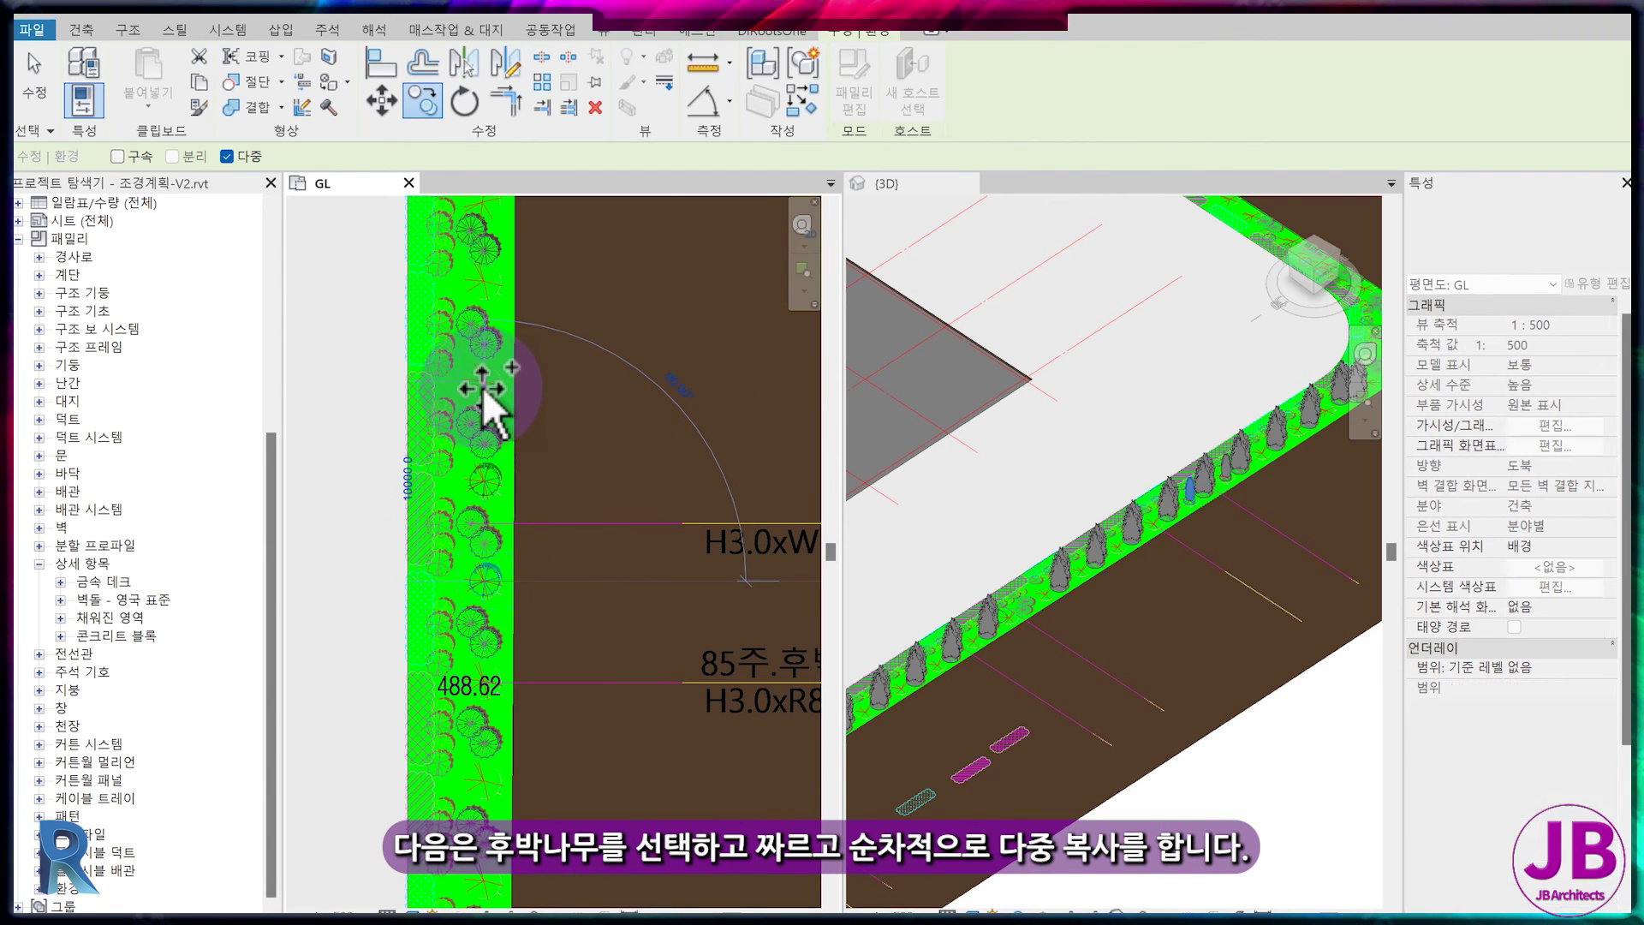
left_click(481, 282)
middle_click_drag(495, 220, 512, 455)
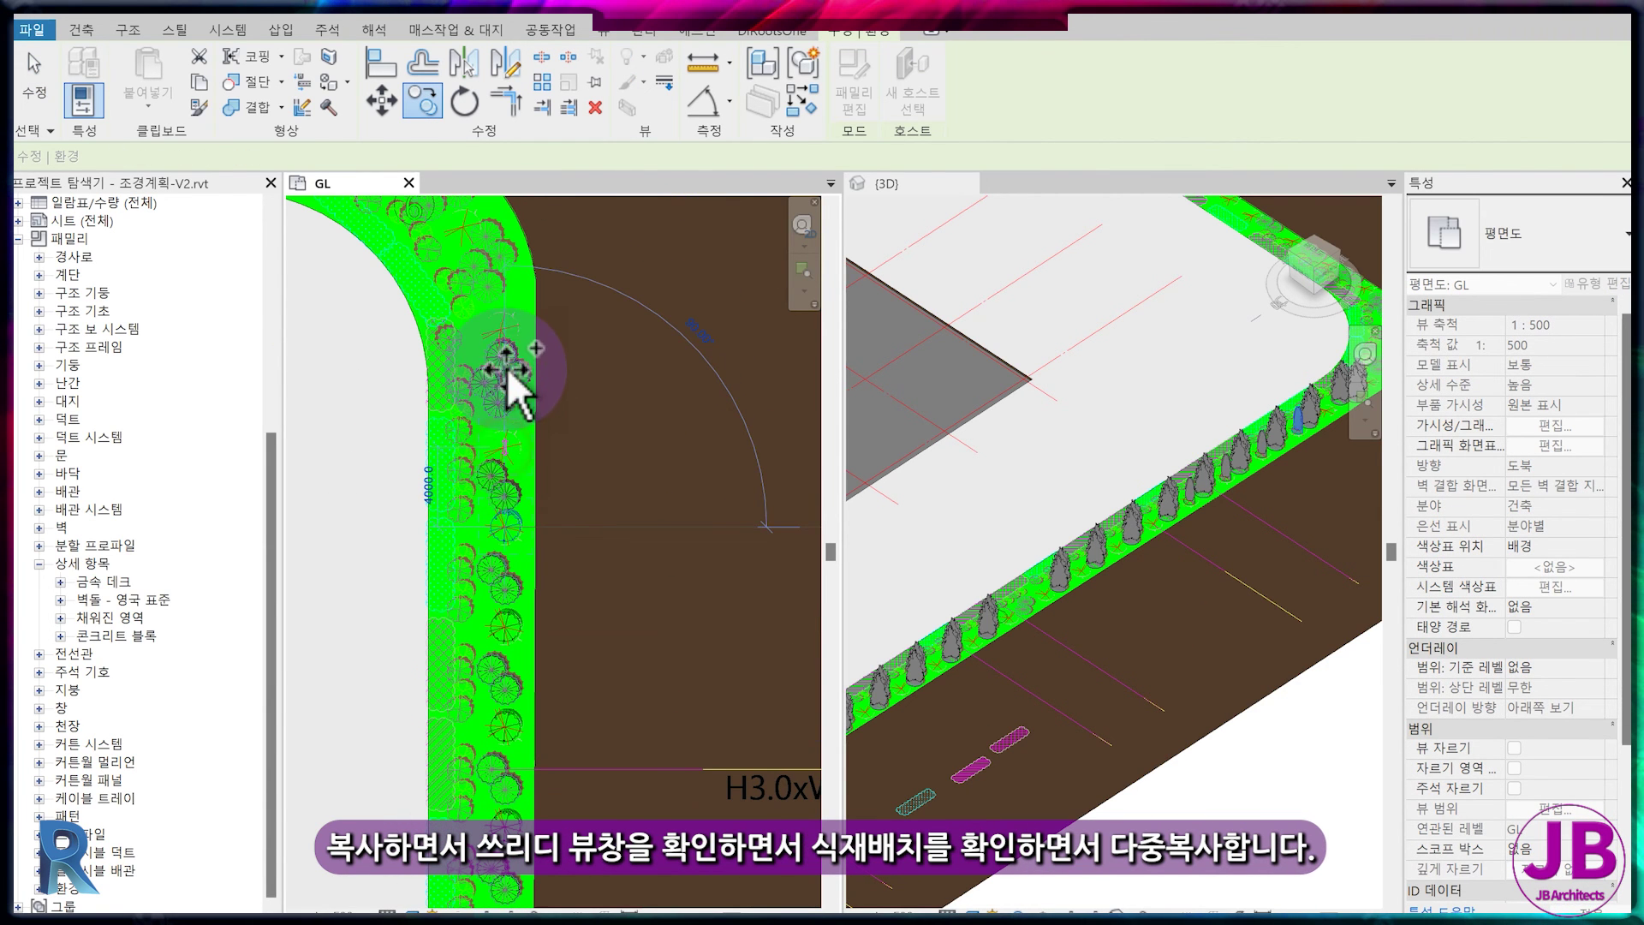
- Continue copying the 후박나무 tree onto its symbols between the 스트로브잣나무 pairs, from the 488.62 label downwards
scroll(506, 367, "down", 2)
middle_click_drag(606, 758, 599, 224)
scroll(531, 339, "up", 2)
middle_click_drag(535, 334, 583, 523)
scroll(538, 341, "up", 2)
scroll(540, 339, "up", 1)
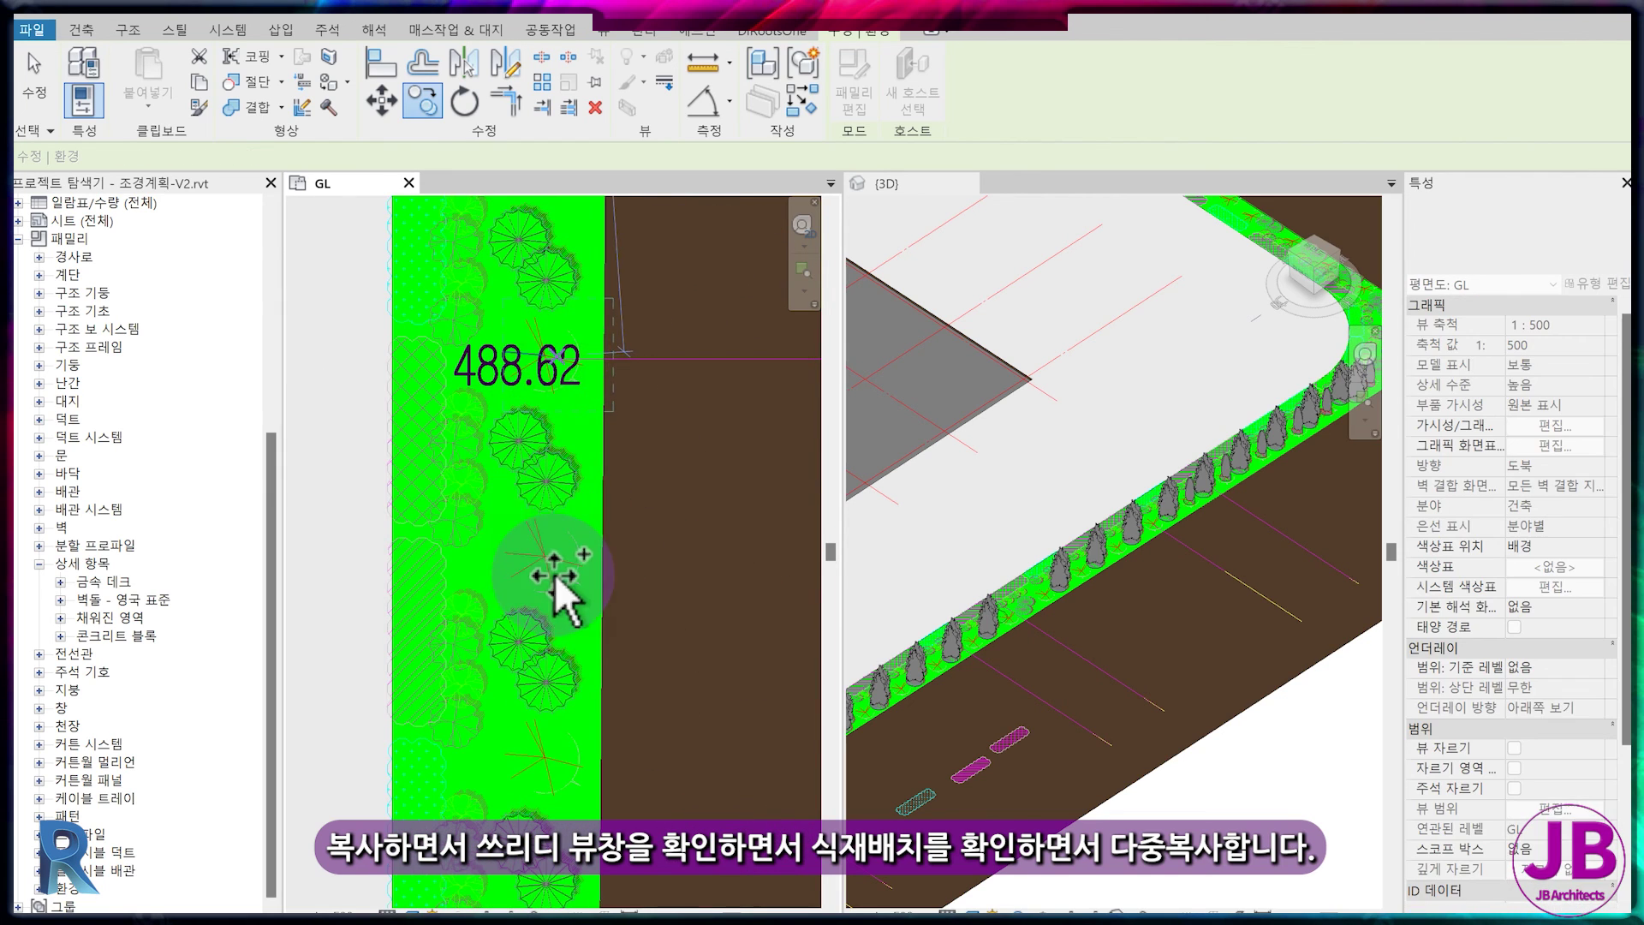
middle_click_drag(551, 760, 481, 515)
middle_click_drag(486, 718, 526, 547)
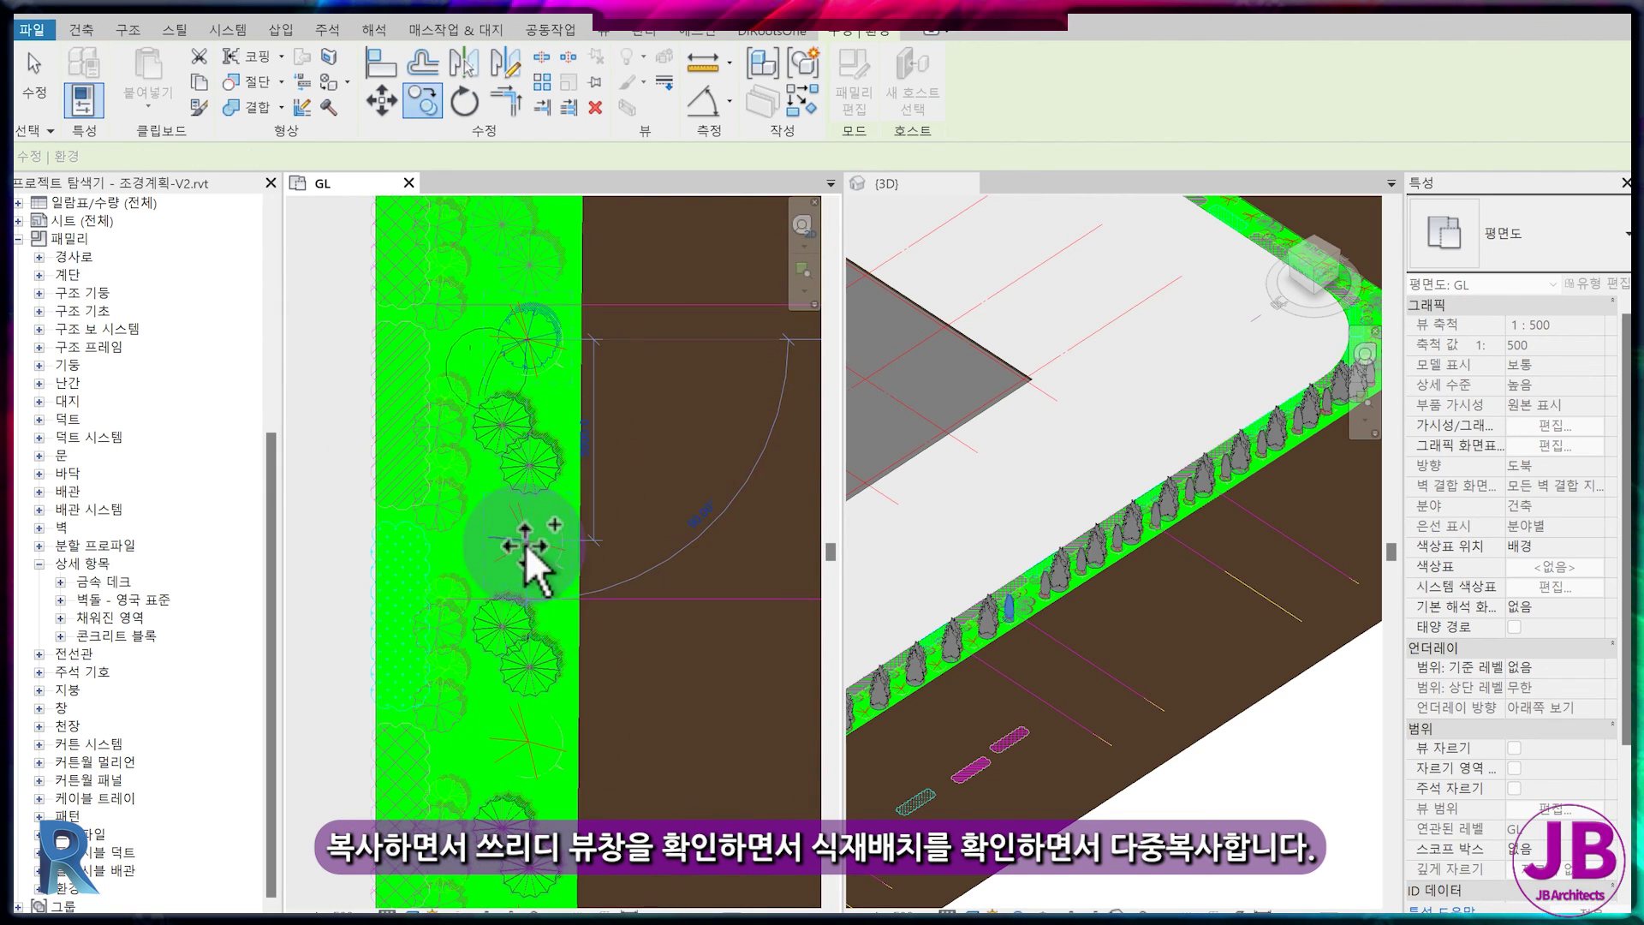
middle_click_drag(528, 750, 517, 602)
left_click(512, 794)
scroll(532, 794, "down", 1)
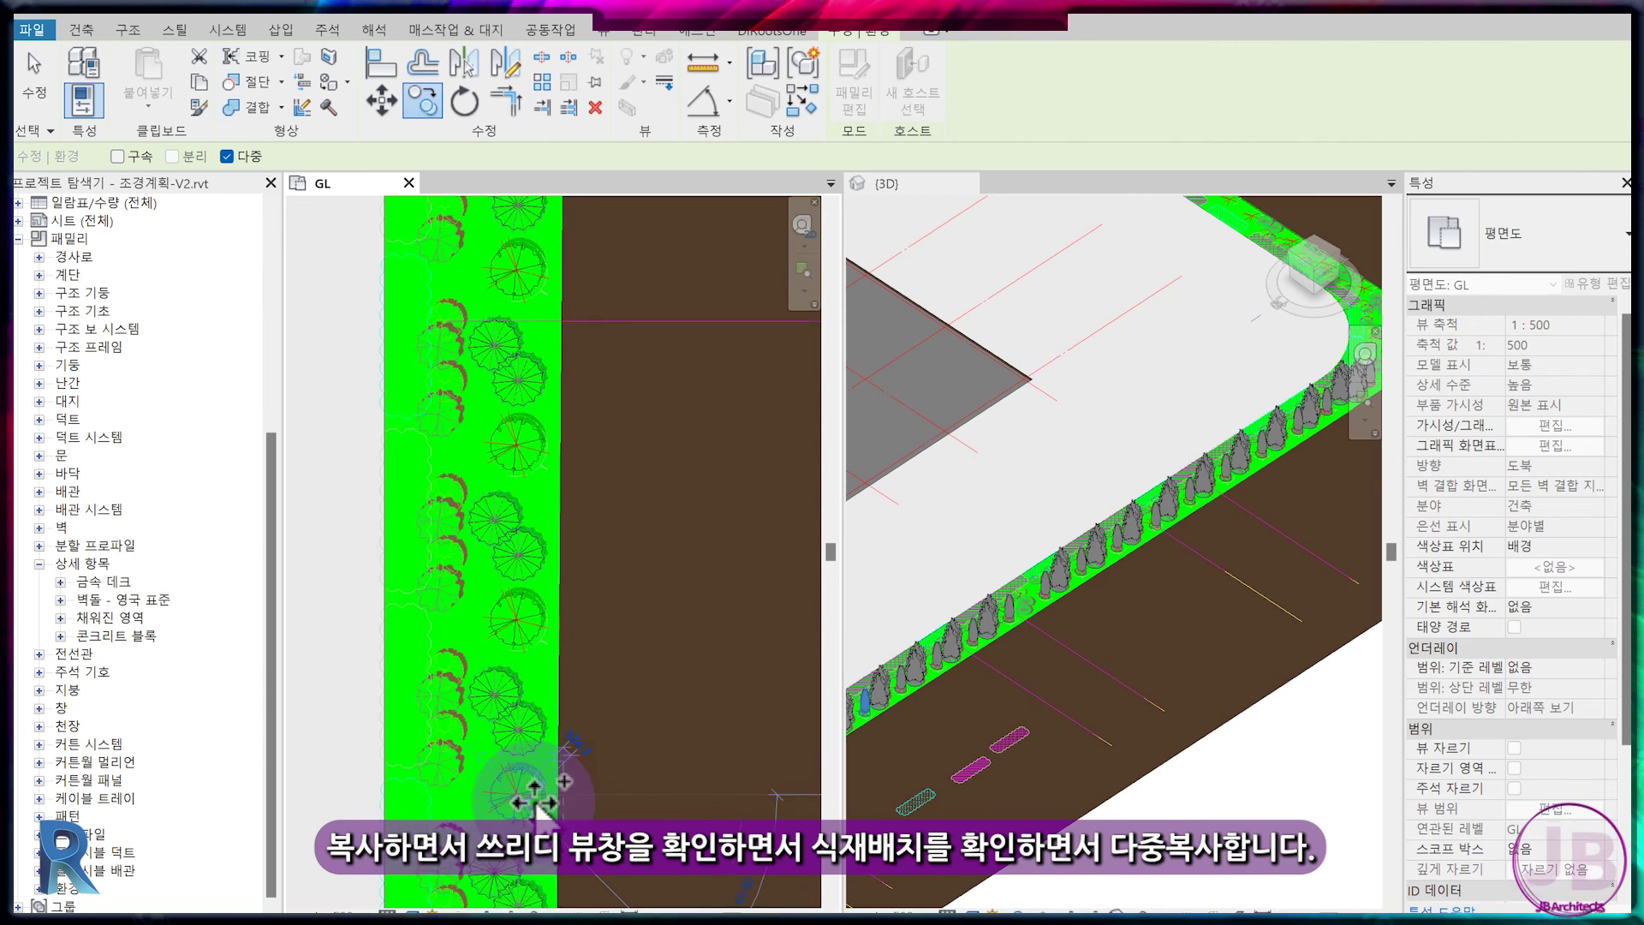
- Place the last 후박나무 copies on the symbols at the lower end of the strip and end the copy
middle_click_drag(531, 794, 511, 404)
left_click(499, 556)
left_click(499, 709)
left_click(497, 860)
key("Escape")
key("Escape")
- Copy a neighbouring 스트로브잣나무 pair onto the cluster symbol that was left unplanted in the strip
scroll(500, 649, "up", 1)
middle_click_drag(469, 213, 490, 506)
middle_click_drag(483, 309, 501, 556)
left_click(508, 259)
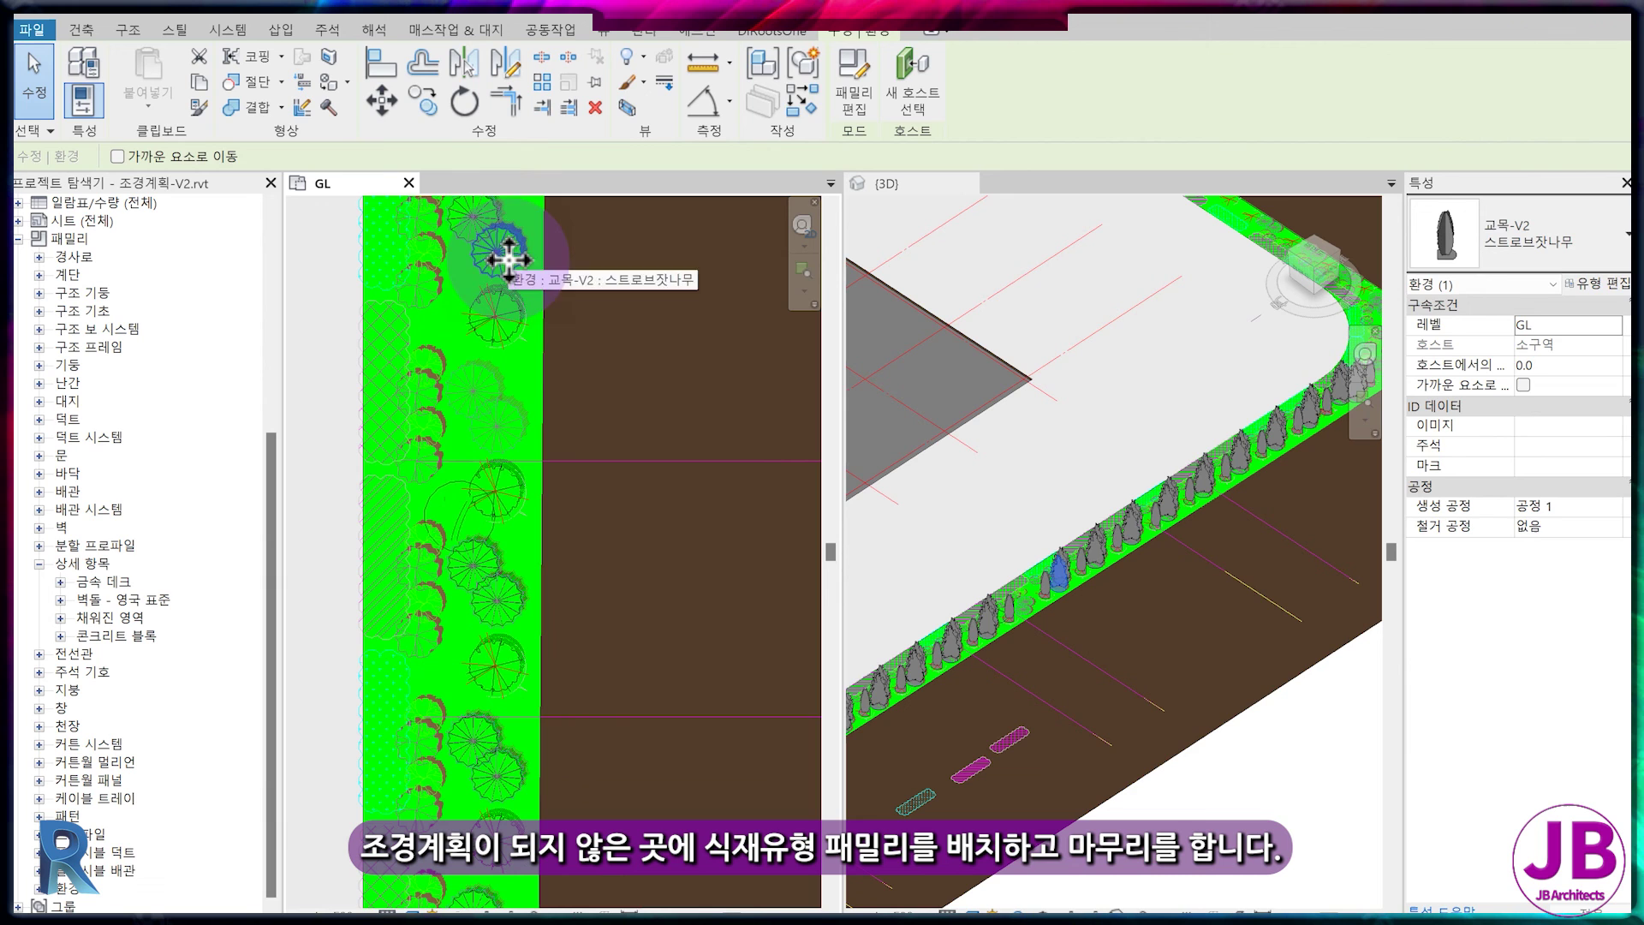
left_click(422, 100)
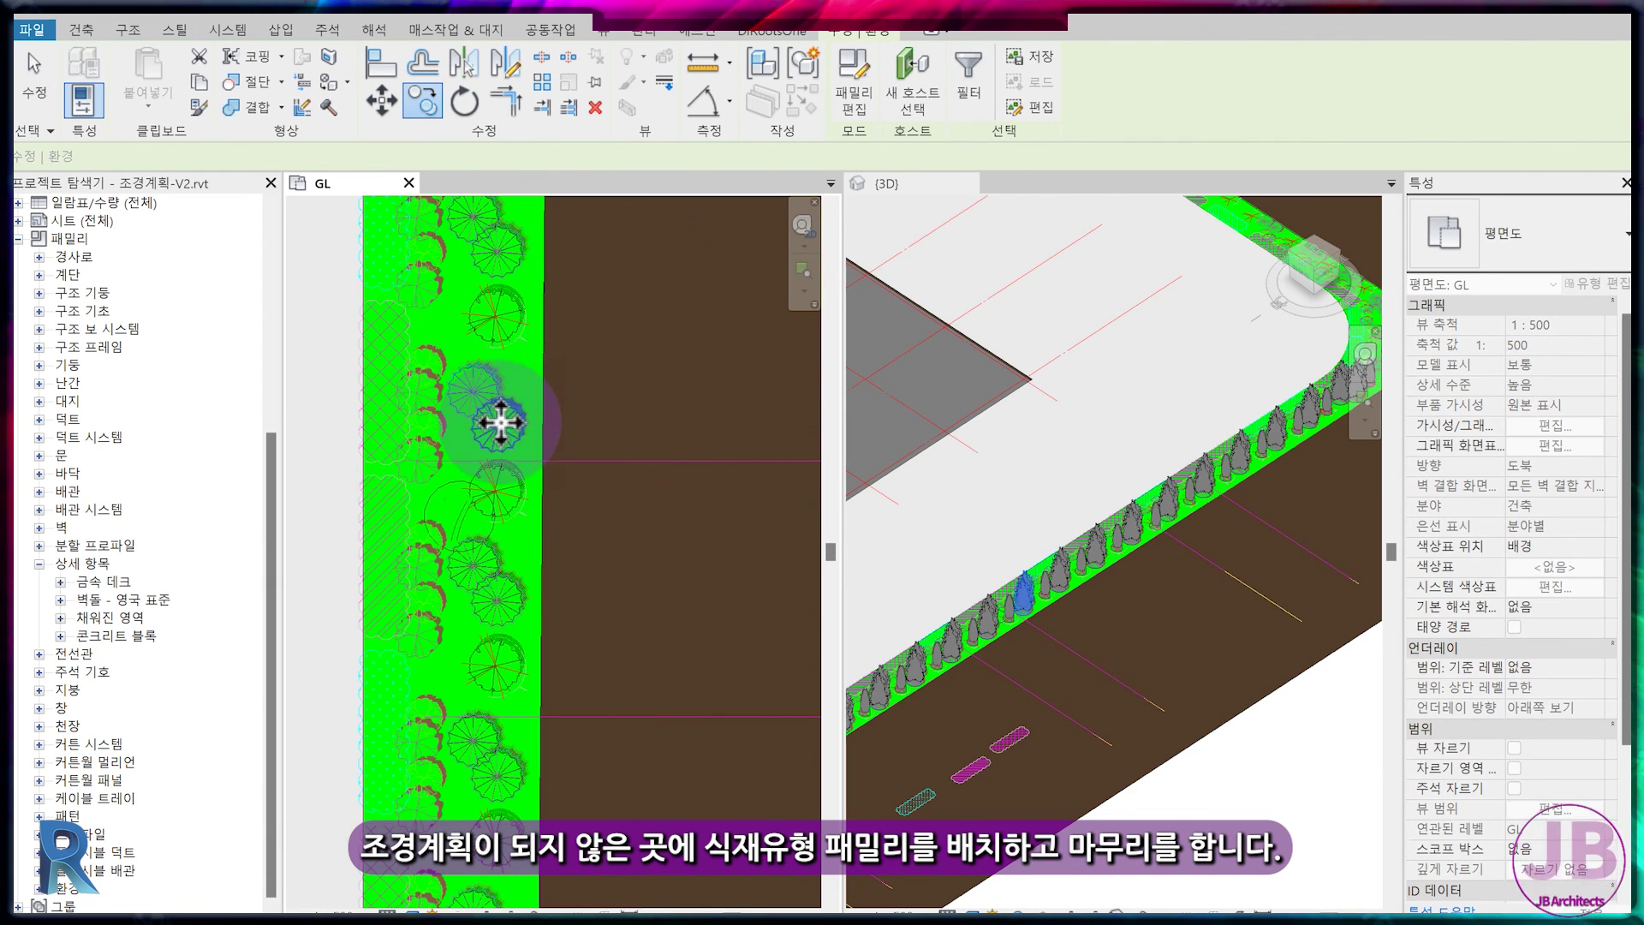
key("Escape")
key("Escape")
scroll(1016, 602, "down", 1)
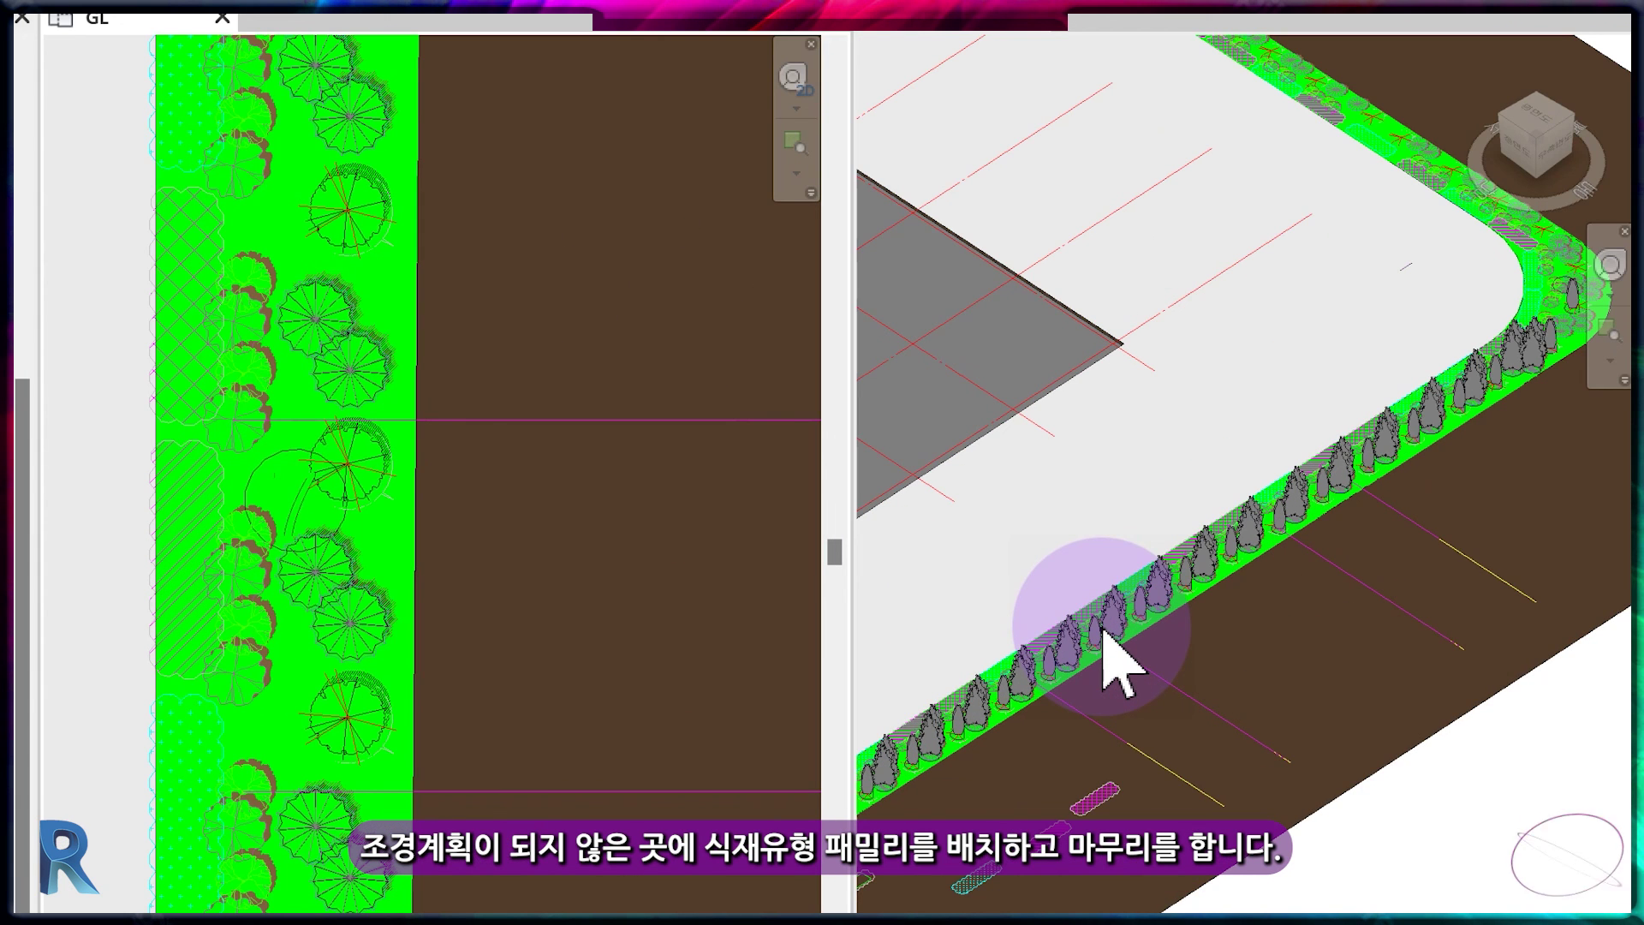
- Copy the 후박나무 tree at the lower end of the planted strip one spacing down onto the next CAD symbol
middle_click_drag(1320, 792, 1470, 726)
scroll(492, 429, "down", 2)
middle_click_drag(574, 728, 476, 430)
scroll(306, 698, "up", 1)
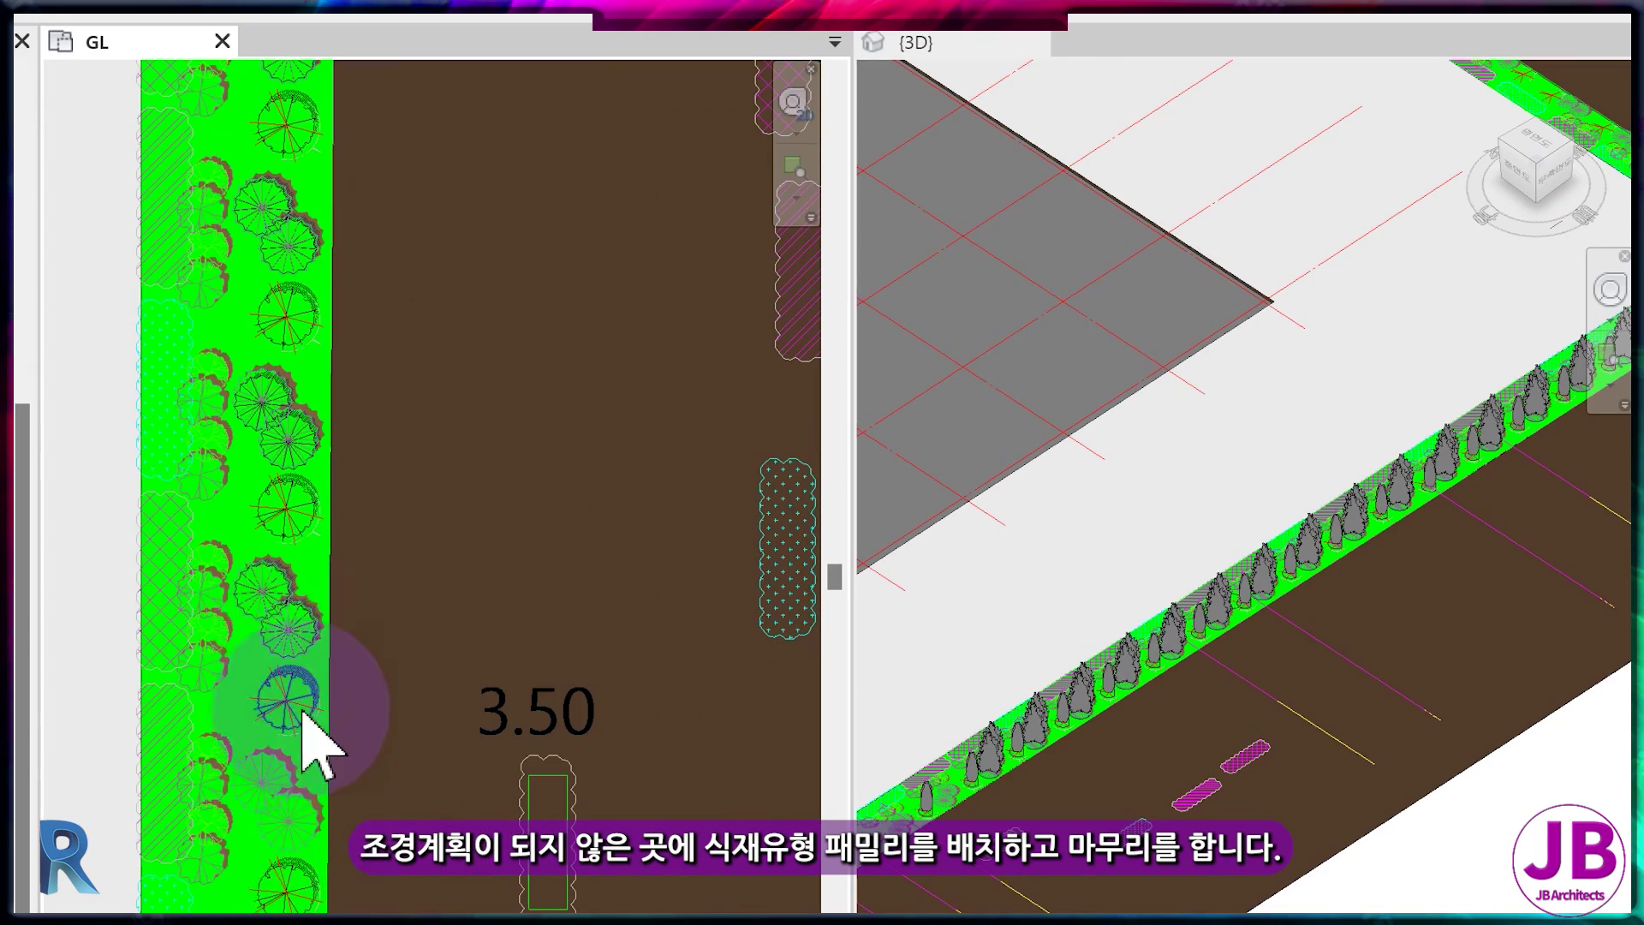
key("c")
key("o")
left_click(290, 630)
left_click(293, 820)
key("Escape")
- Hide the imported CAD drawing 조경계획도.dwg as an element in the GL plan view
scroll(478, 685, "down", 2)
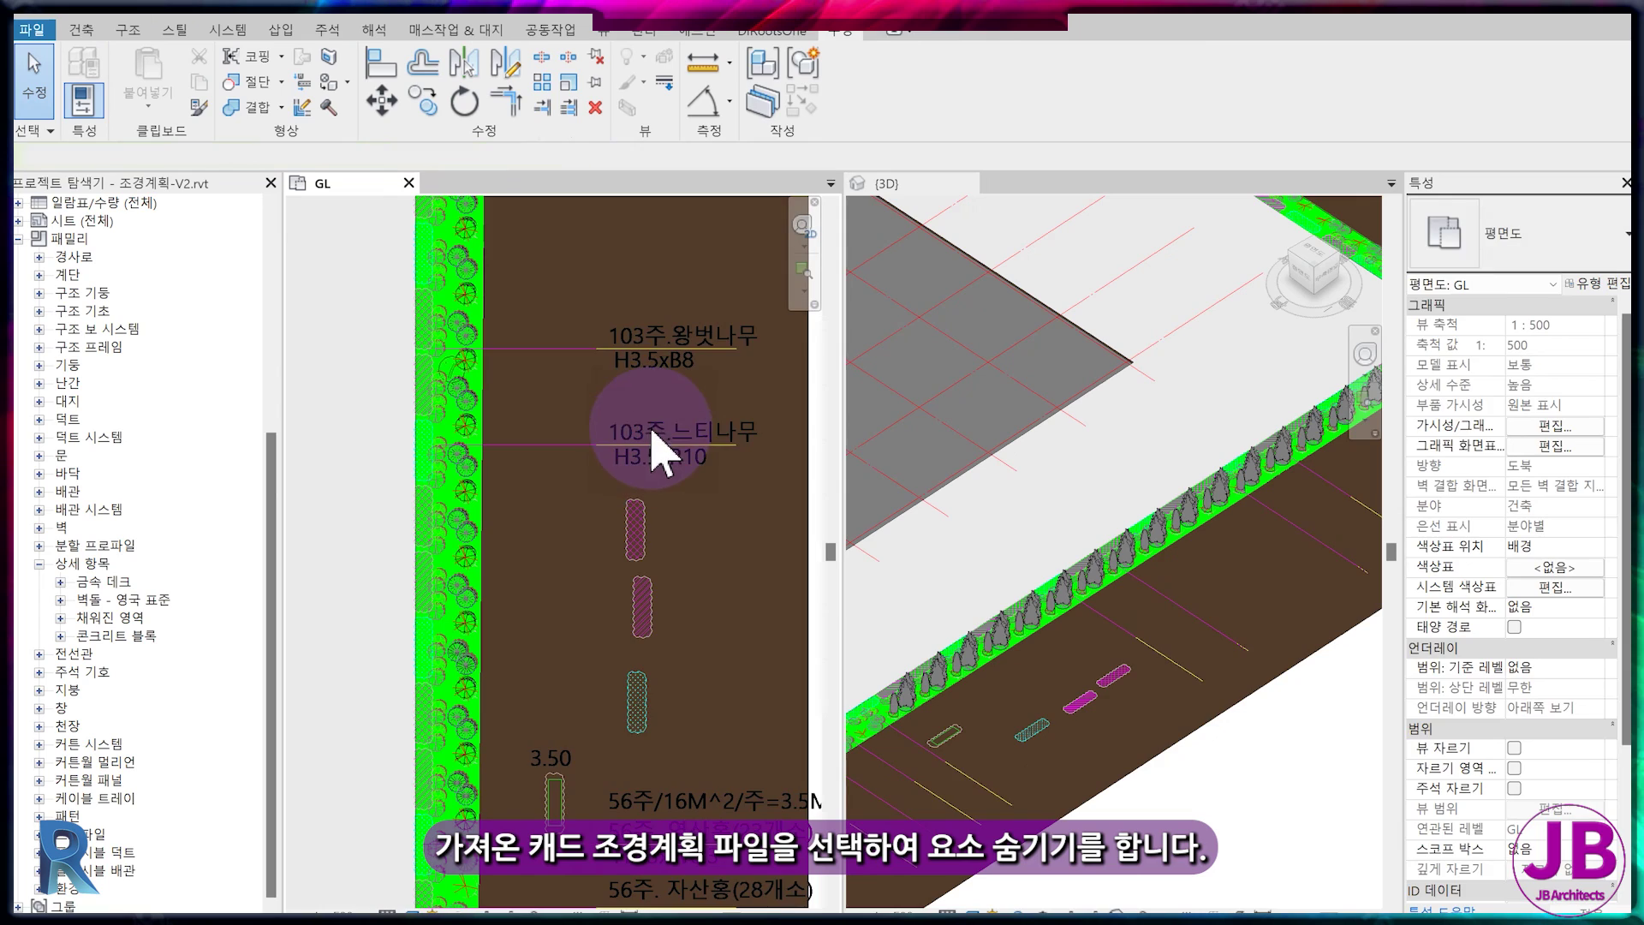
left_click(655, 450)
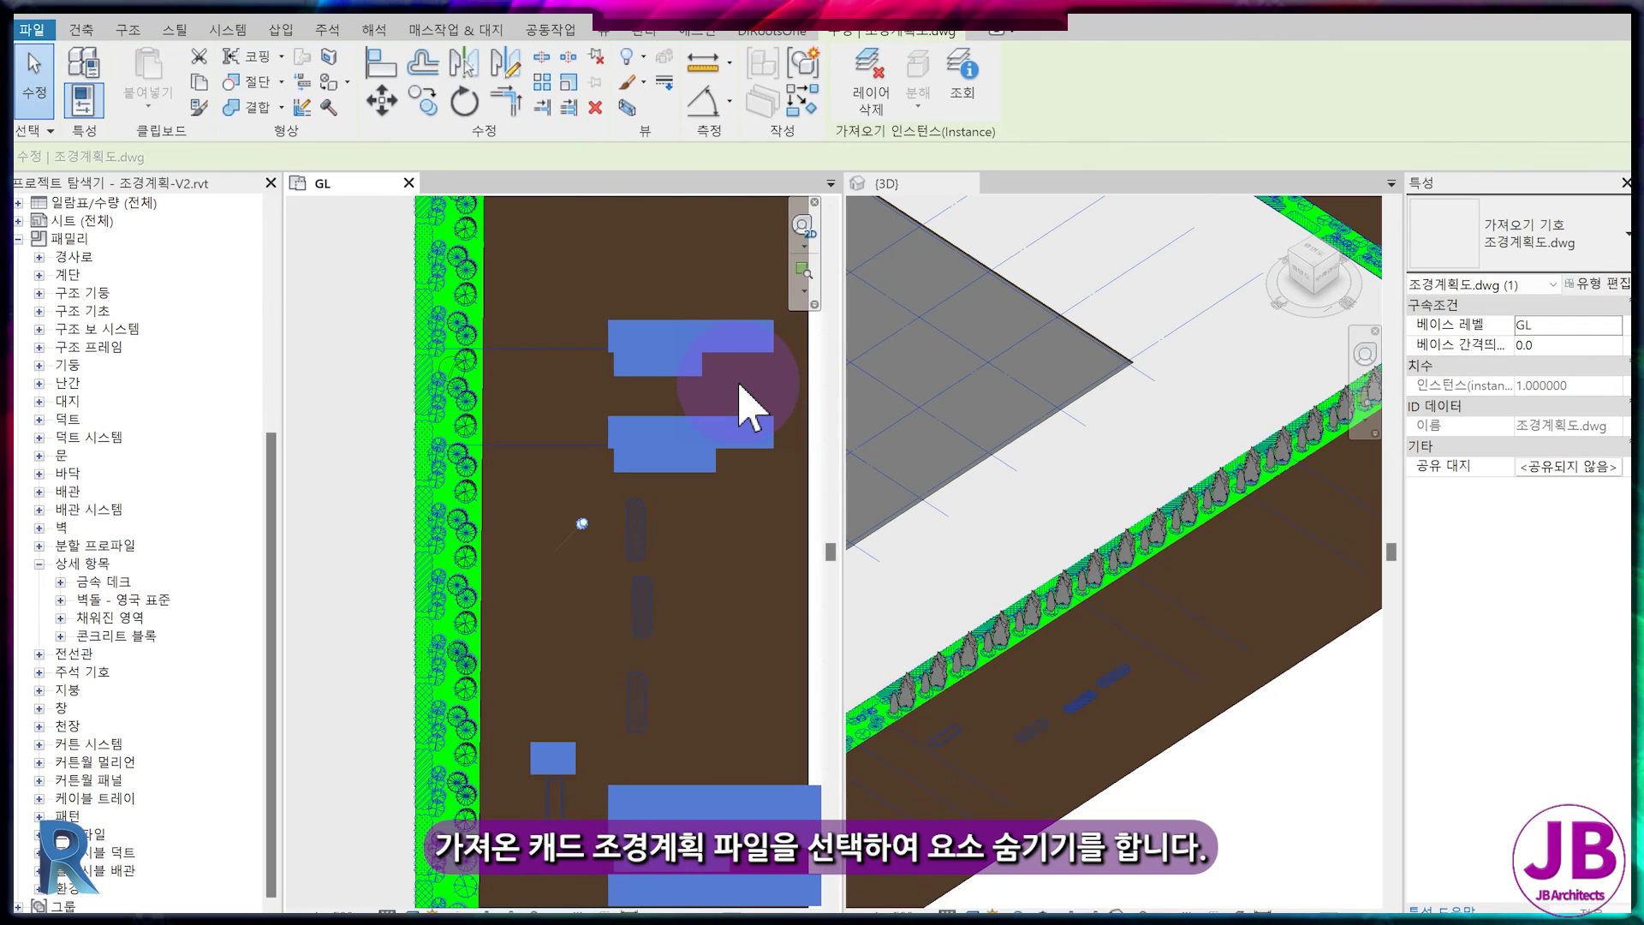
key("e")
key("h")
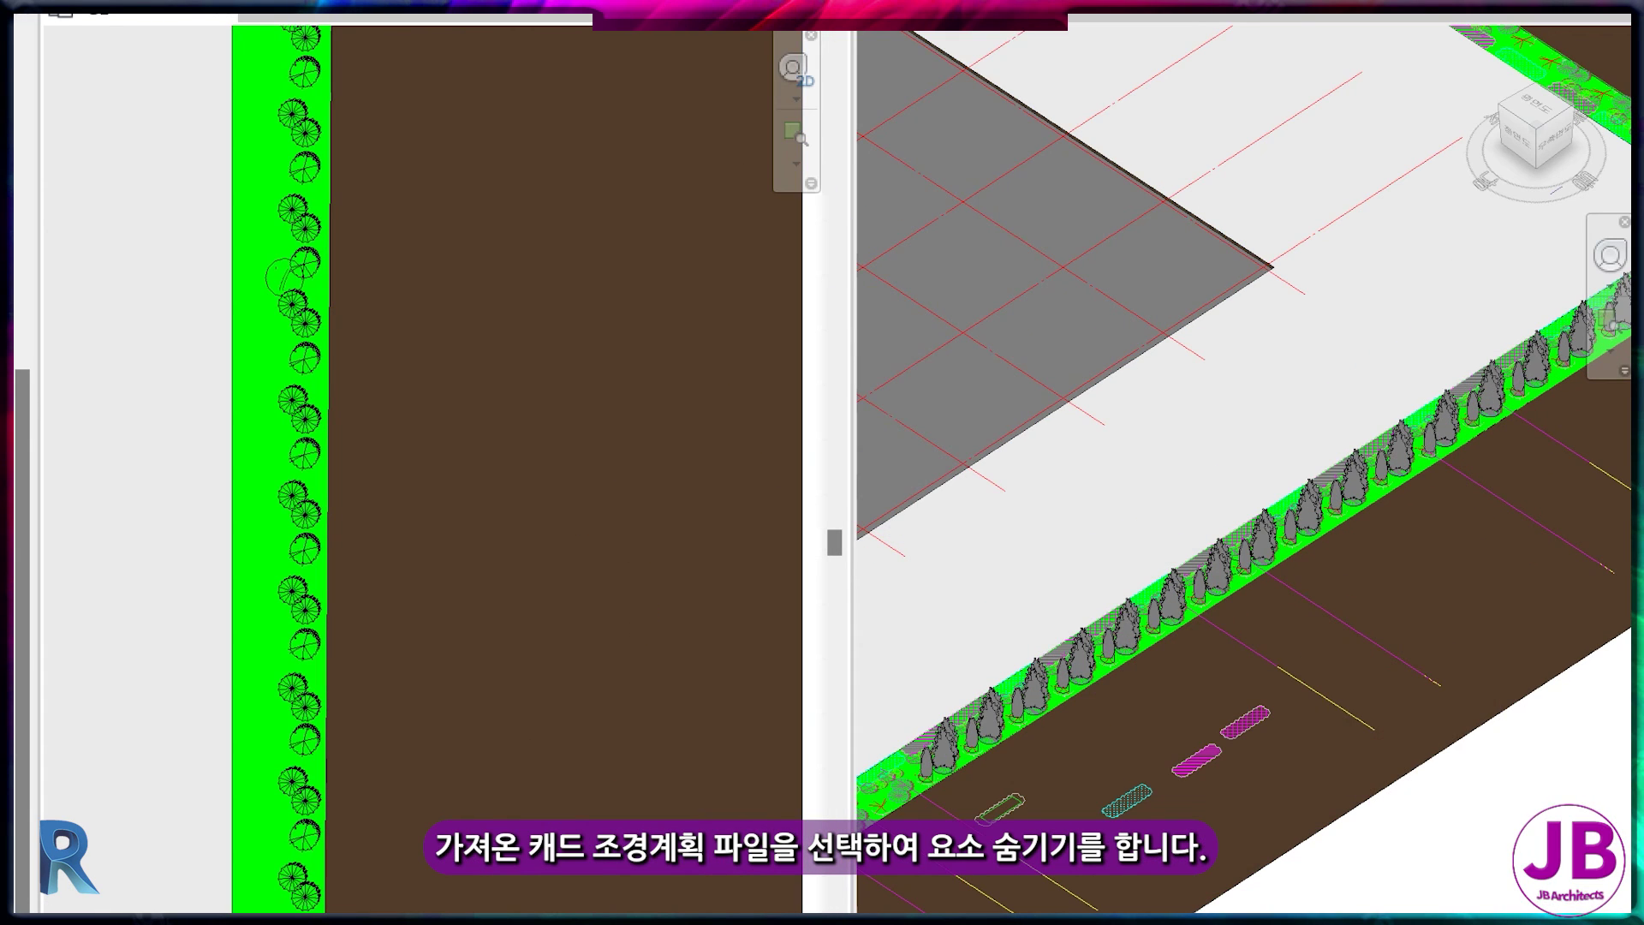
- Set the {3D} view's visual style to 사실적 (Realistic) to check the planted strip
scroll(1312, 674, "down", 3)
scroll(1417, 648, "up", 2)
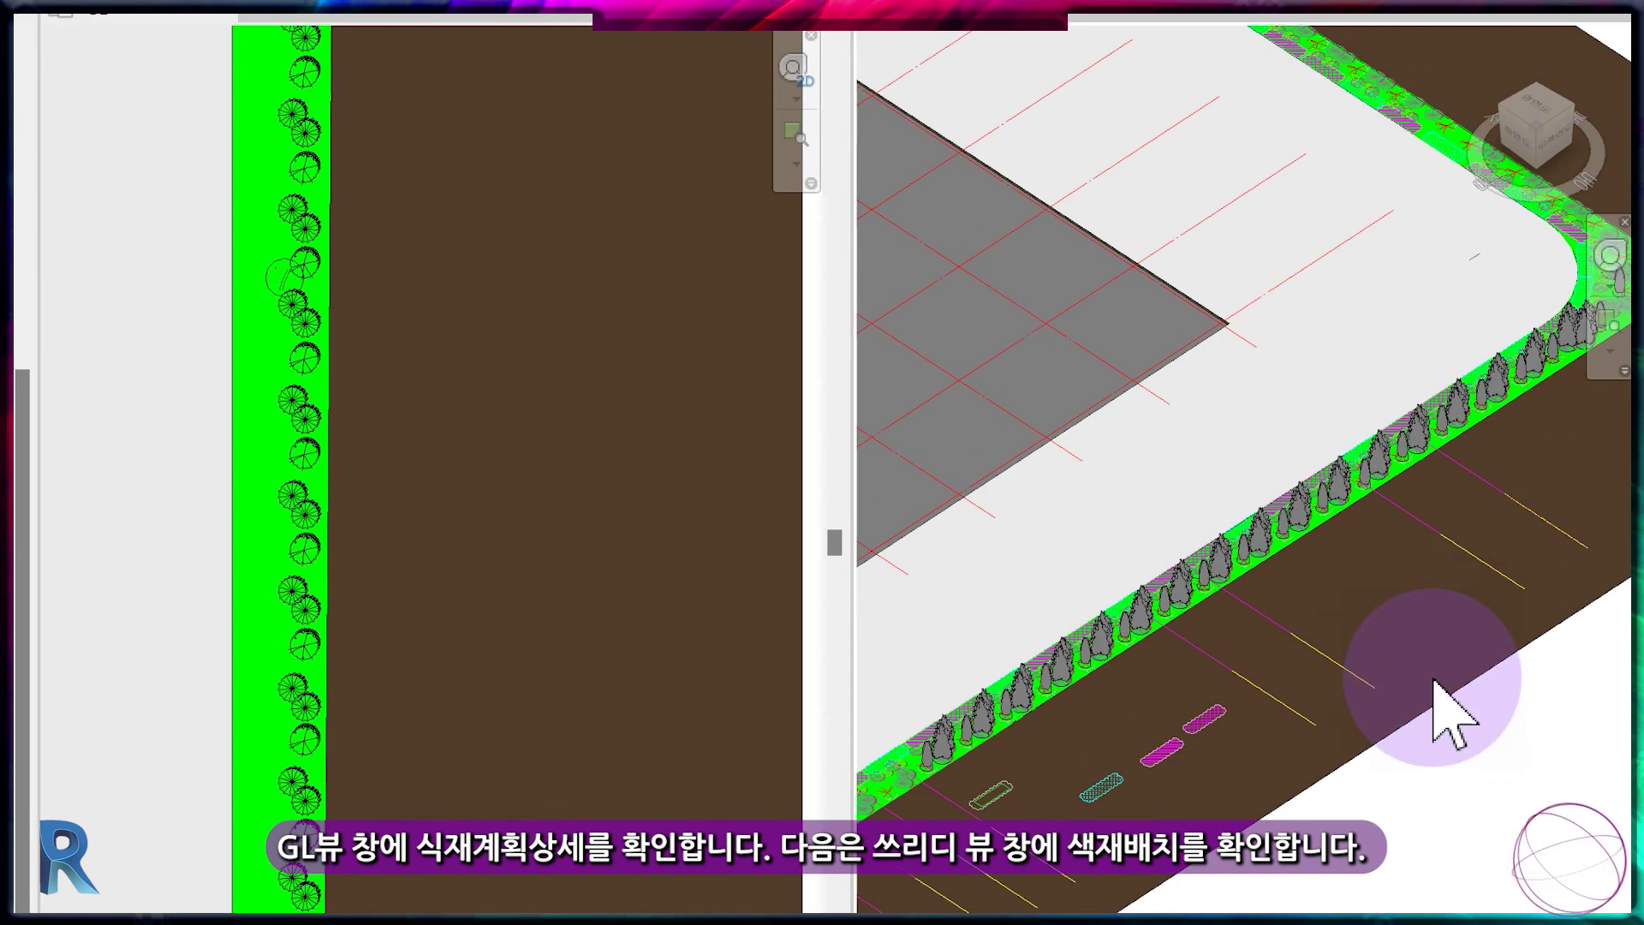
scroll(1266, 697, "up", 2)
scroll(1280, 706, "down", 2)
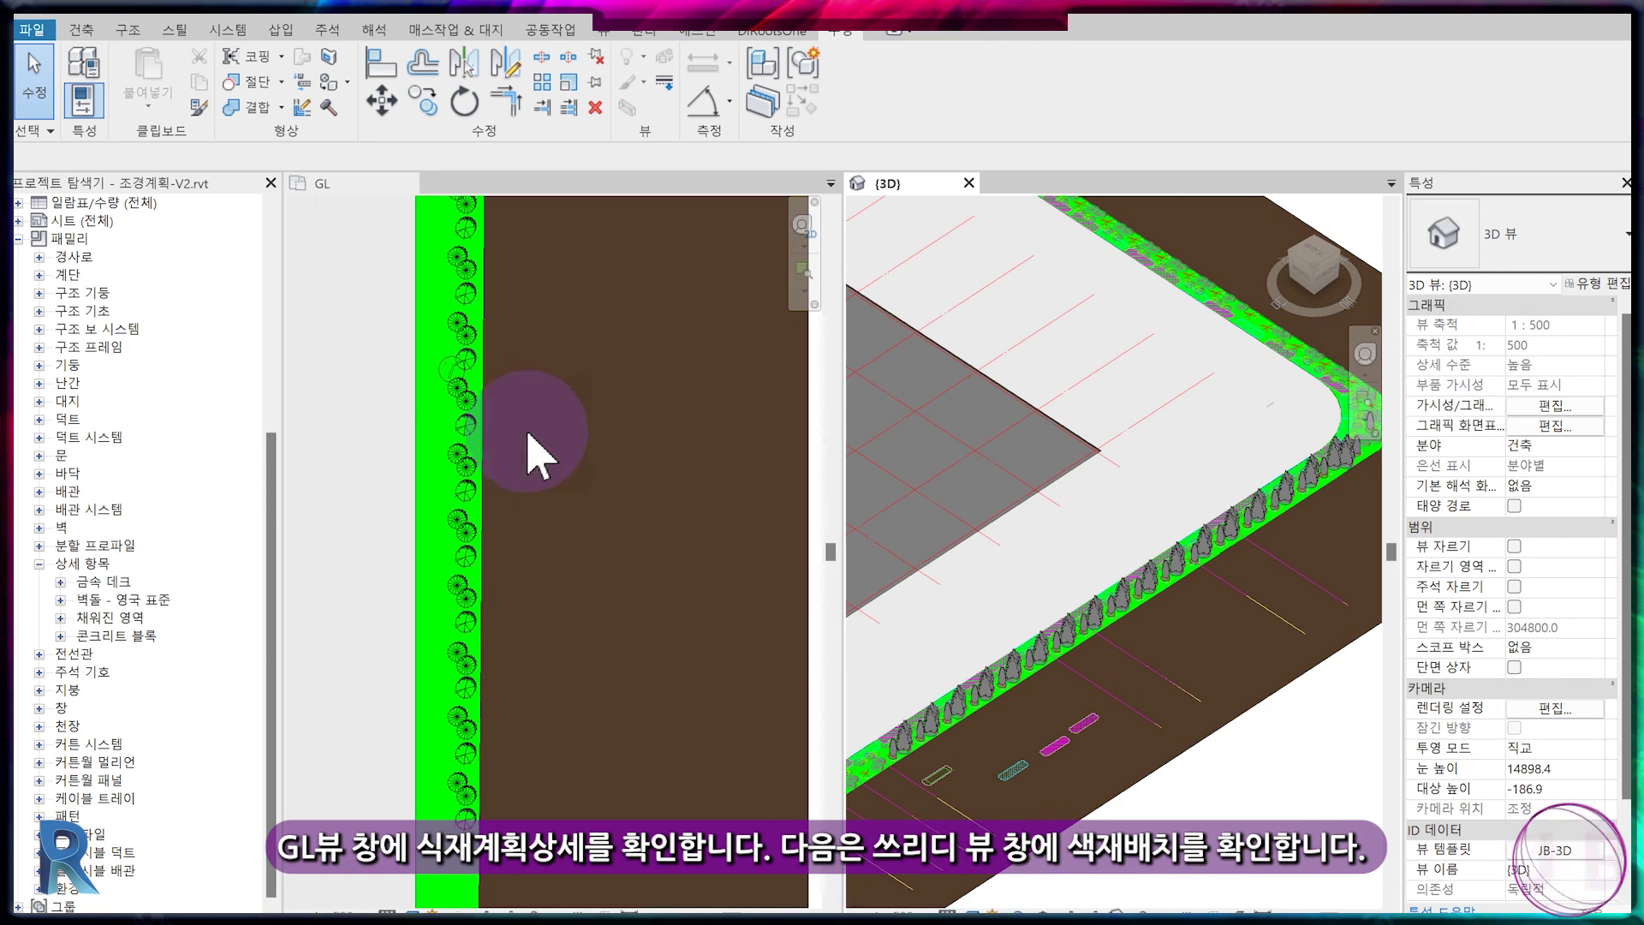
left_click(974, 913)
left_click(994, 880)
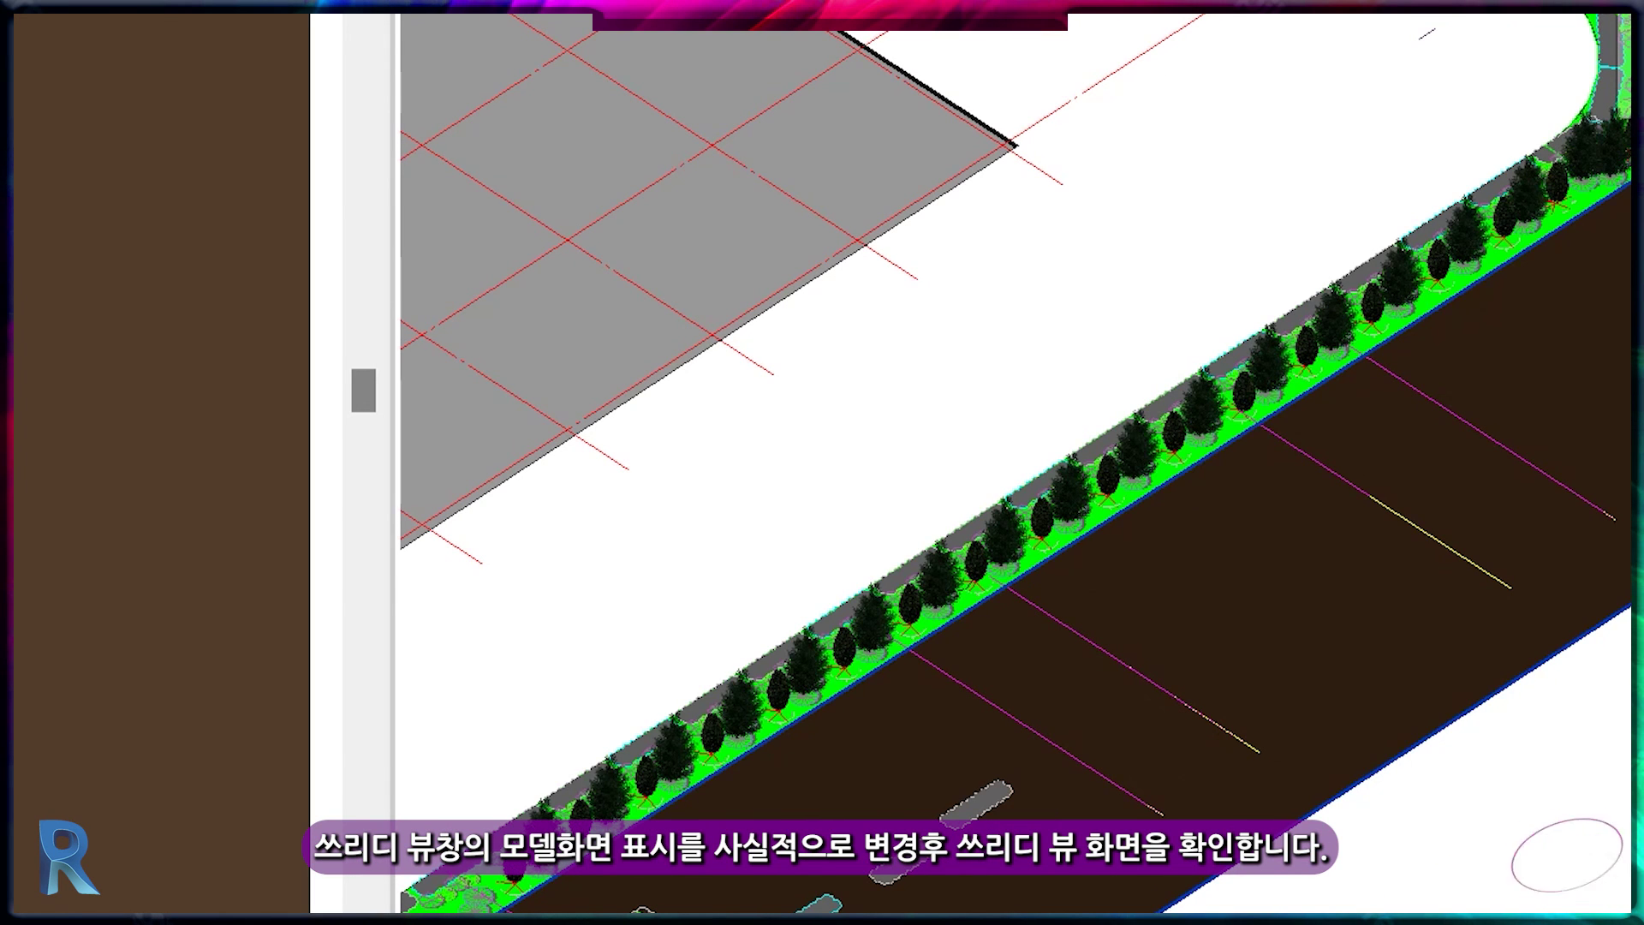
- Switch the {3D} view's visual style to 색상 일치 (Consistent Colors) and view the strip's trees close up
left_click(973, 909)
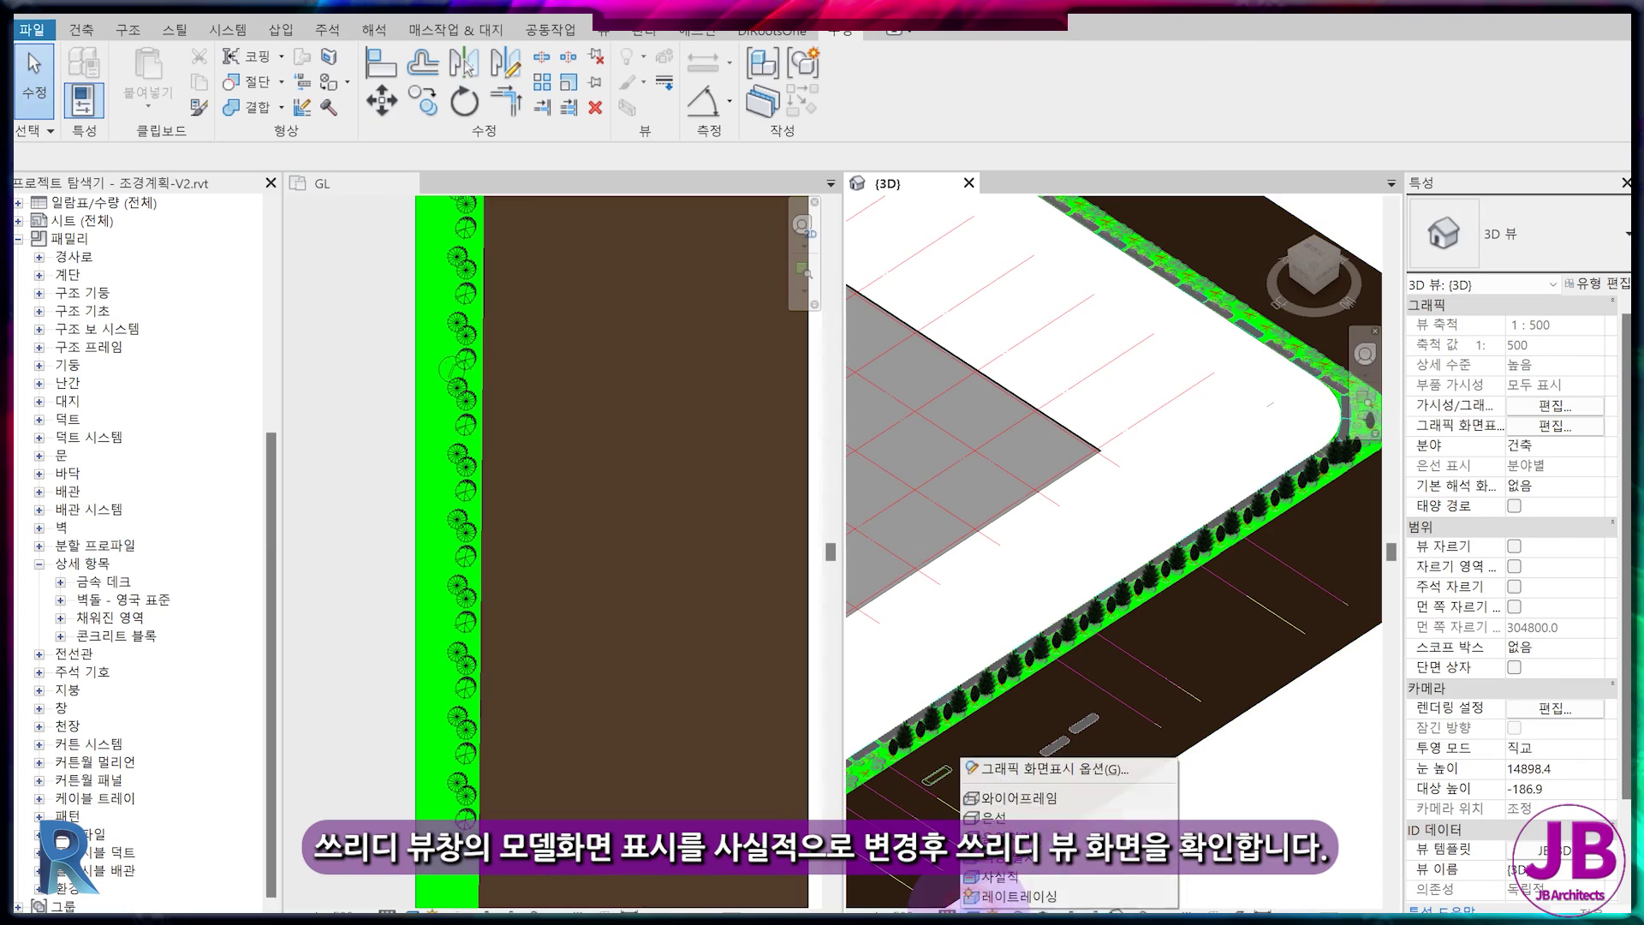
left_click(1073, 798)
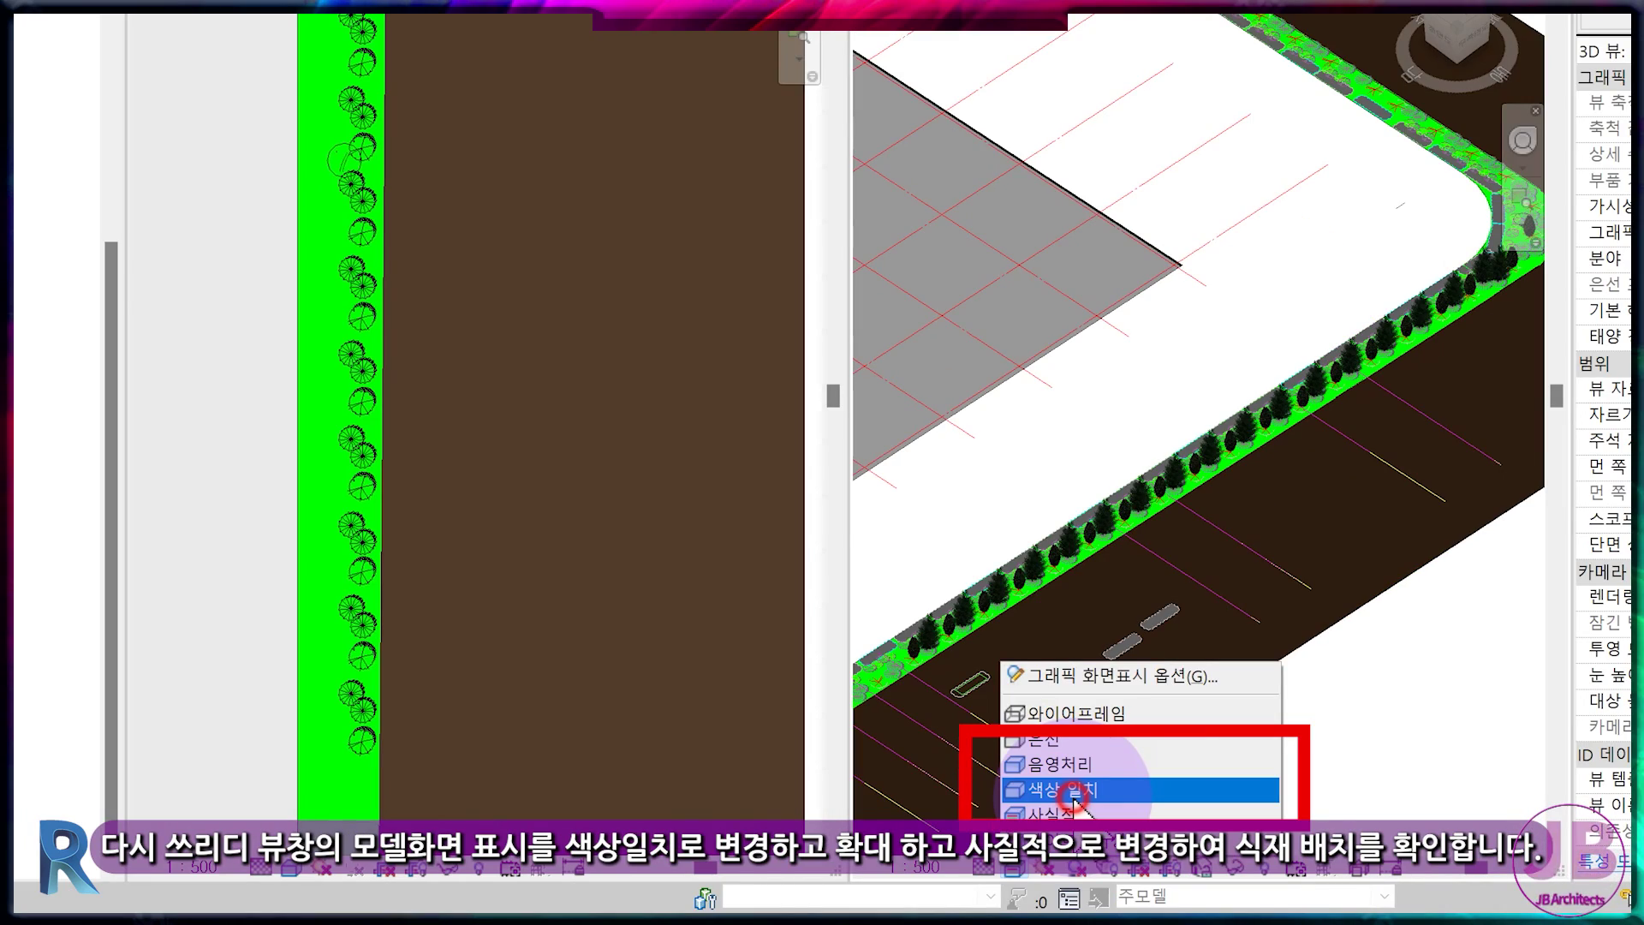
scroll(1288, 419, "up", 8)
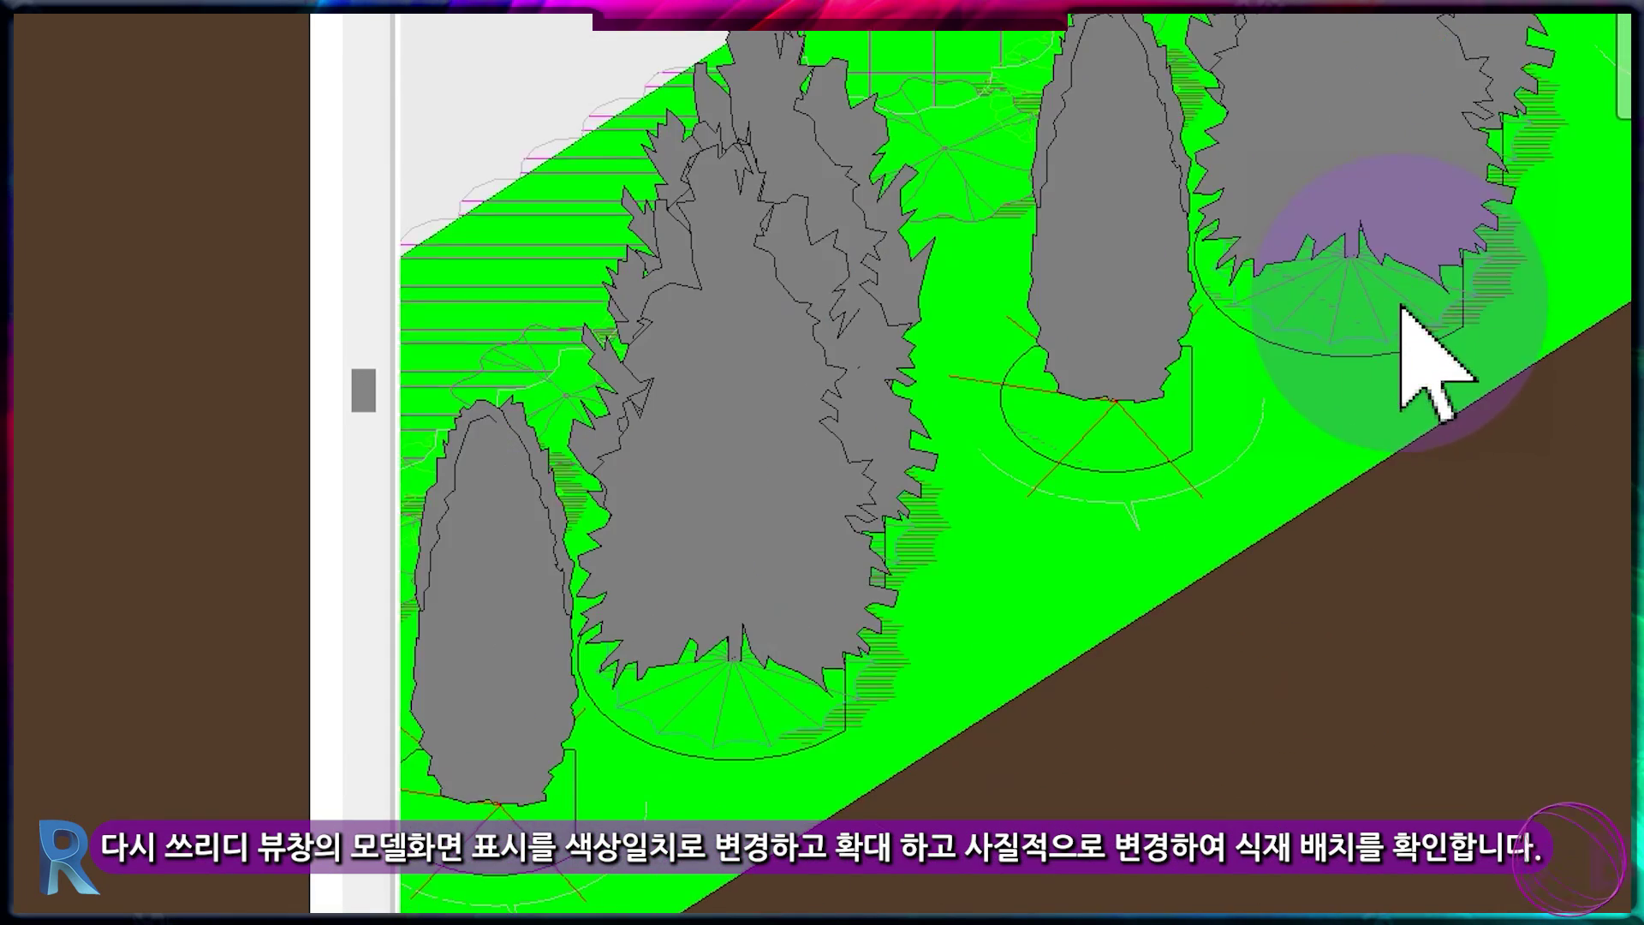
middle_click_drag(1402, 306, 1341, 460)
- Return the {3D} view to the 사실적 (Realistic) visual style and check the tree placement along the strip
left_click(702, 924)
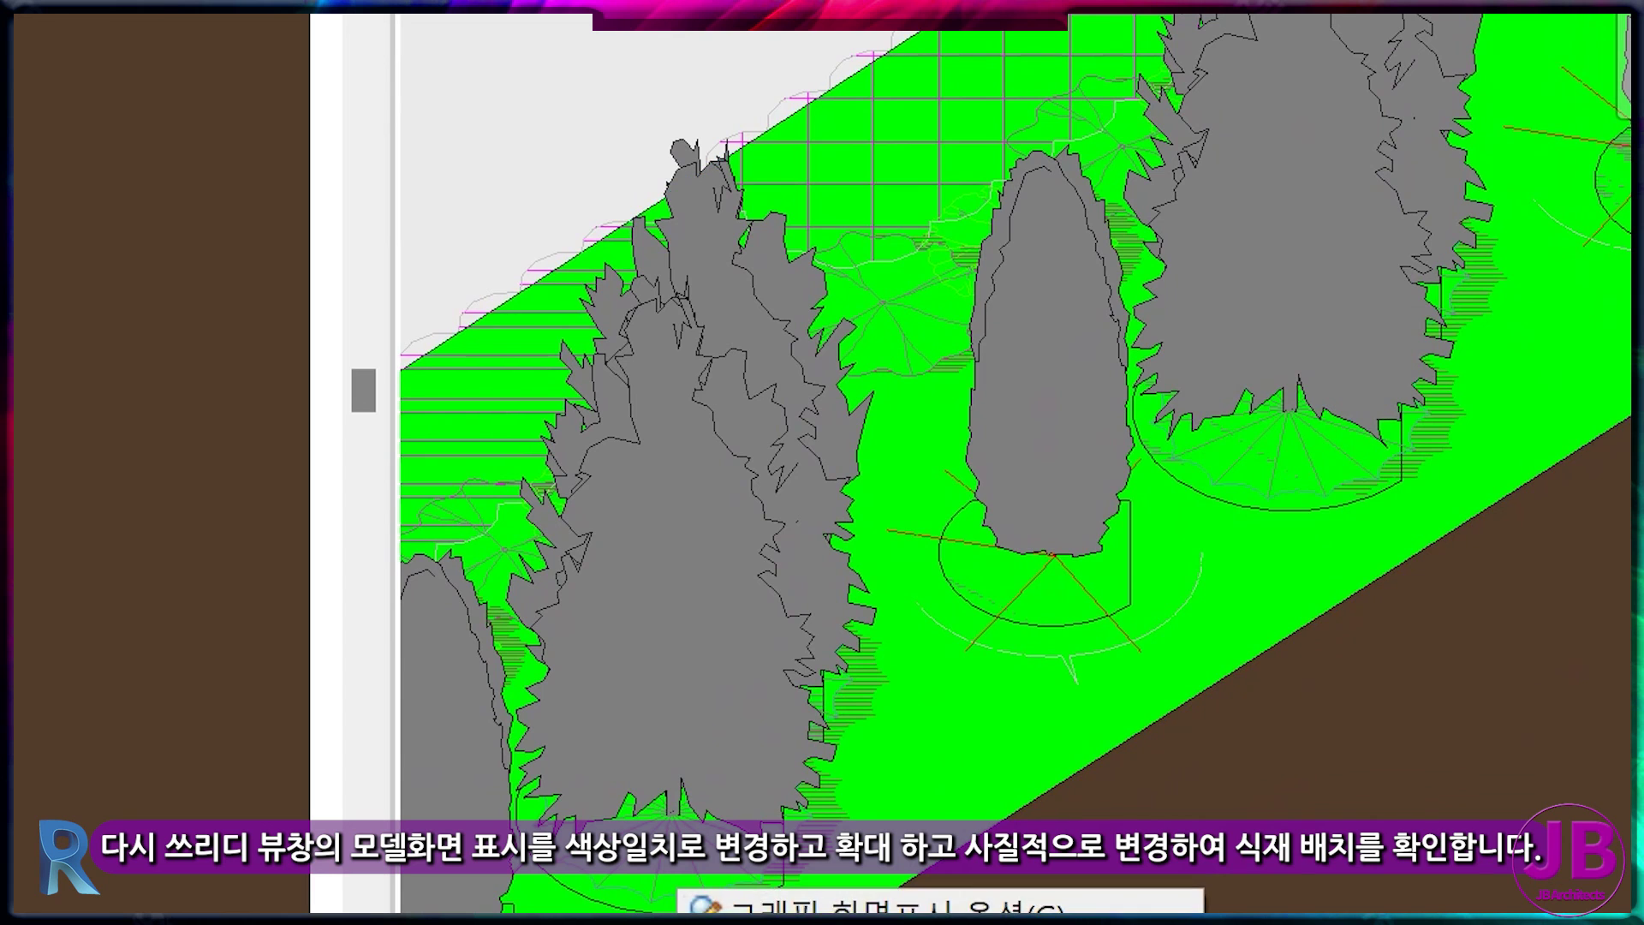
left_click(822, 923)
scroll(979, 920, "down", 3)
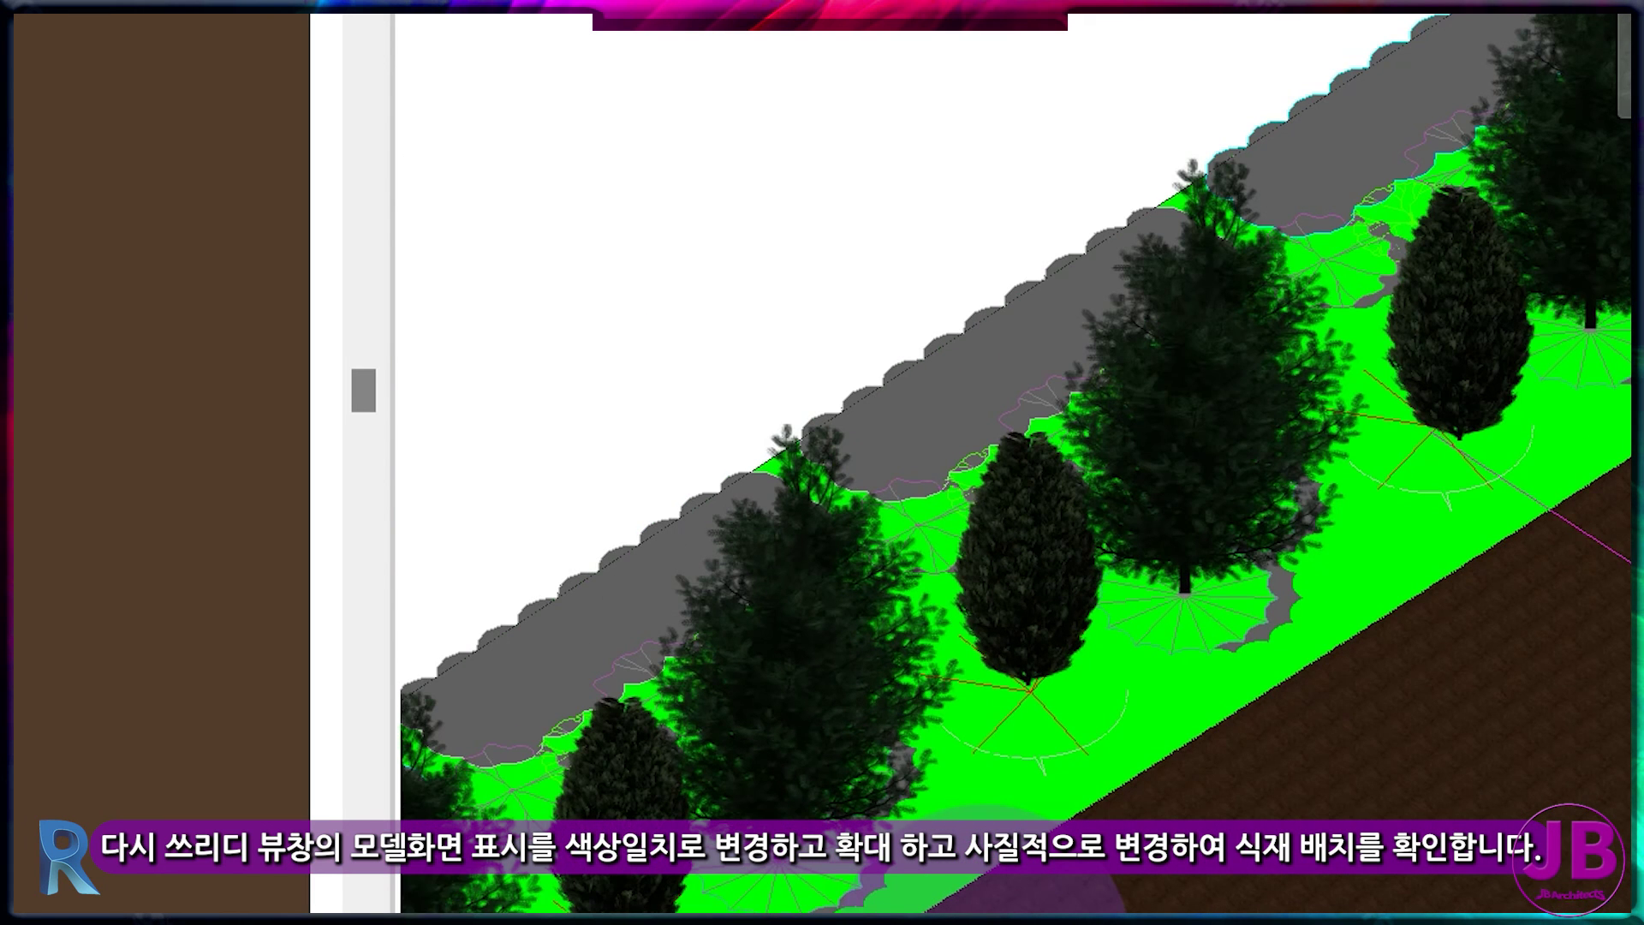